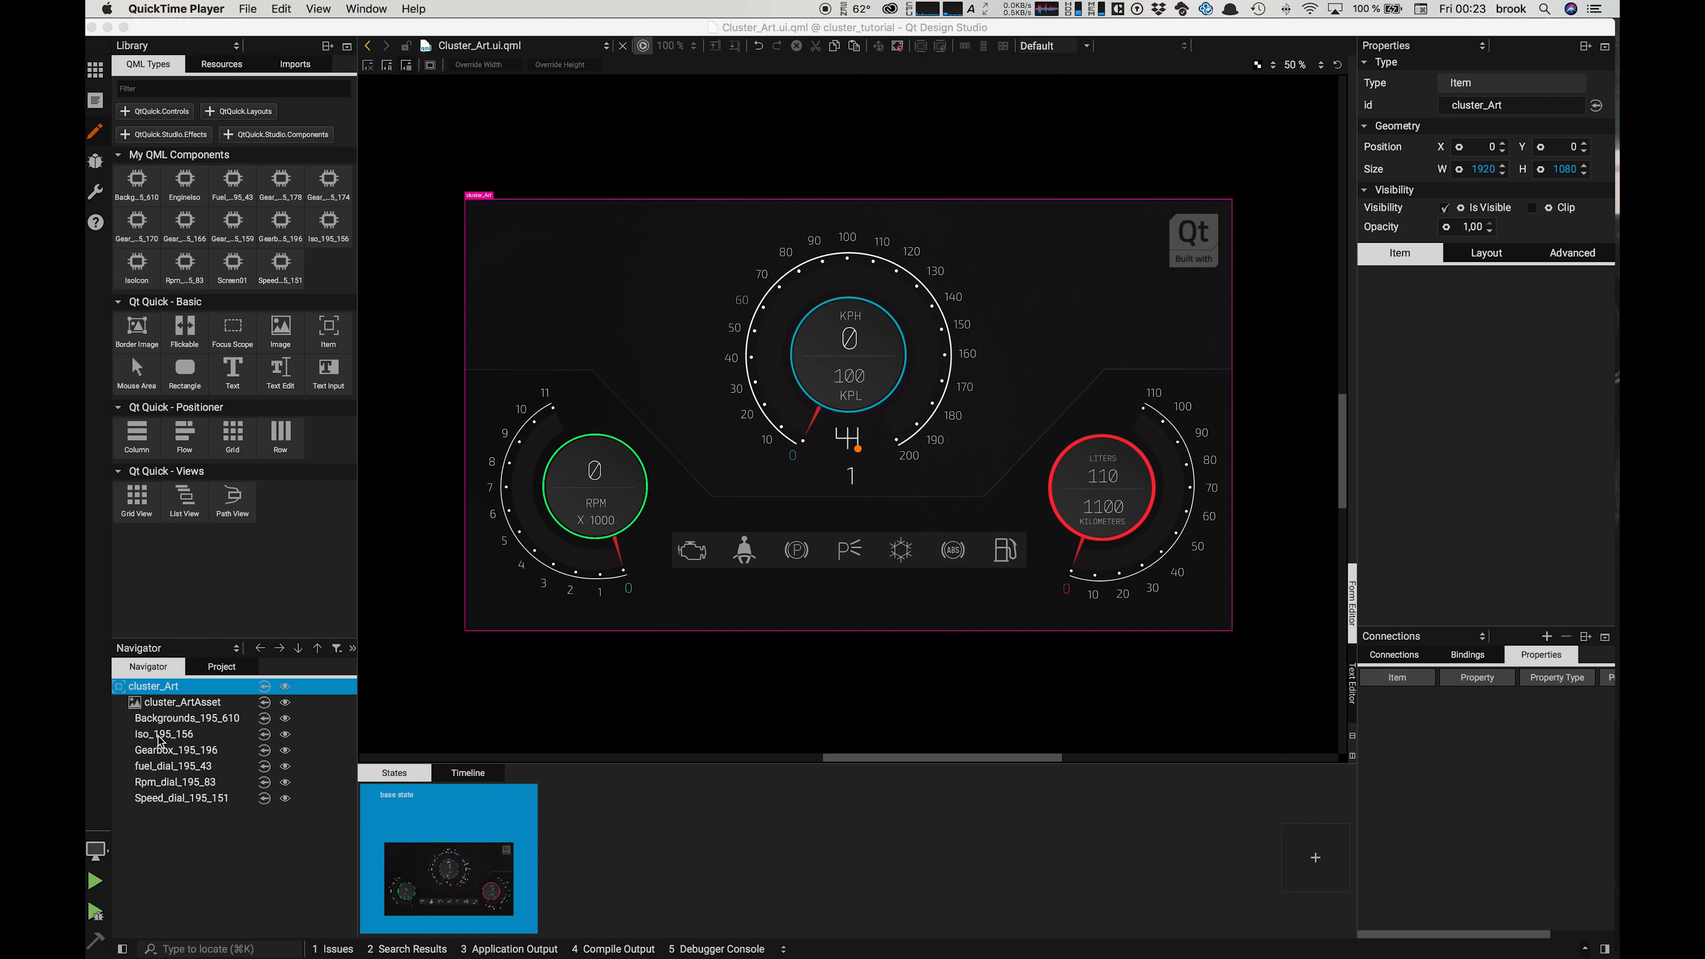
Step: Select the Iso_195_156 component and open backend/Data/Values.qml in the code editor to examine the warning icon boolean properties
click(160, 735)
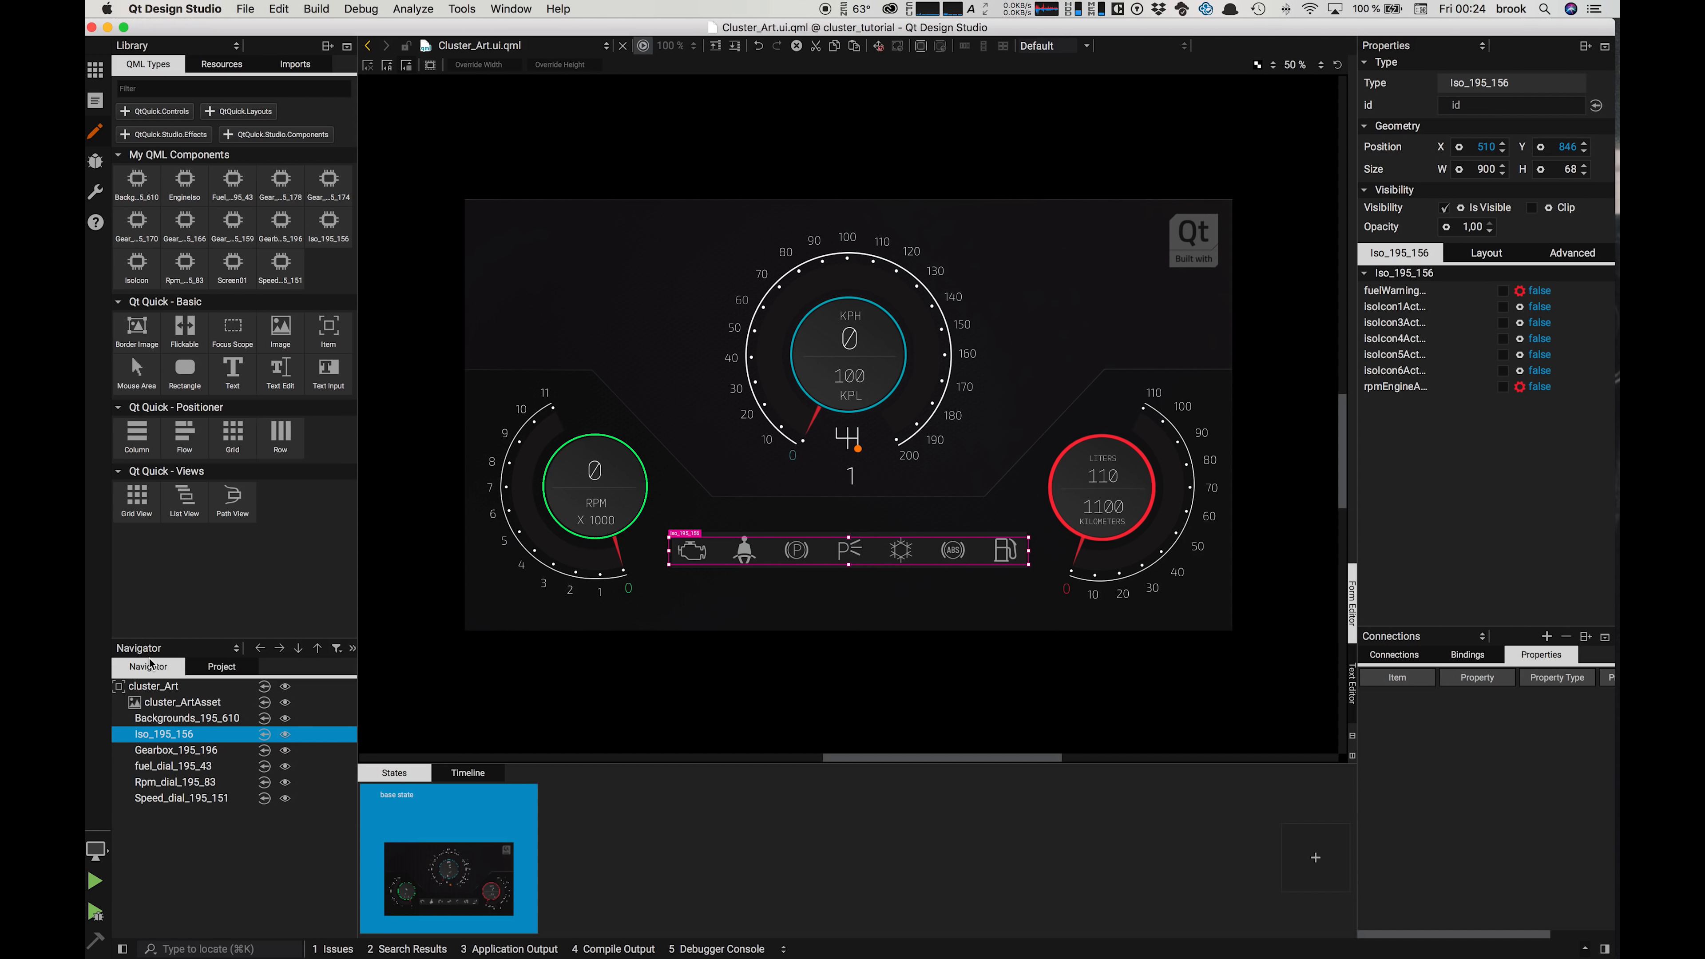
click(94, 101)
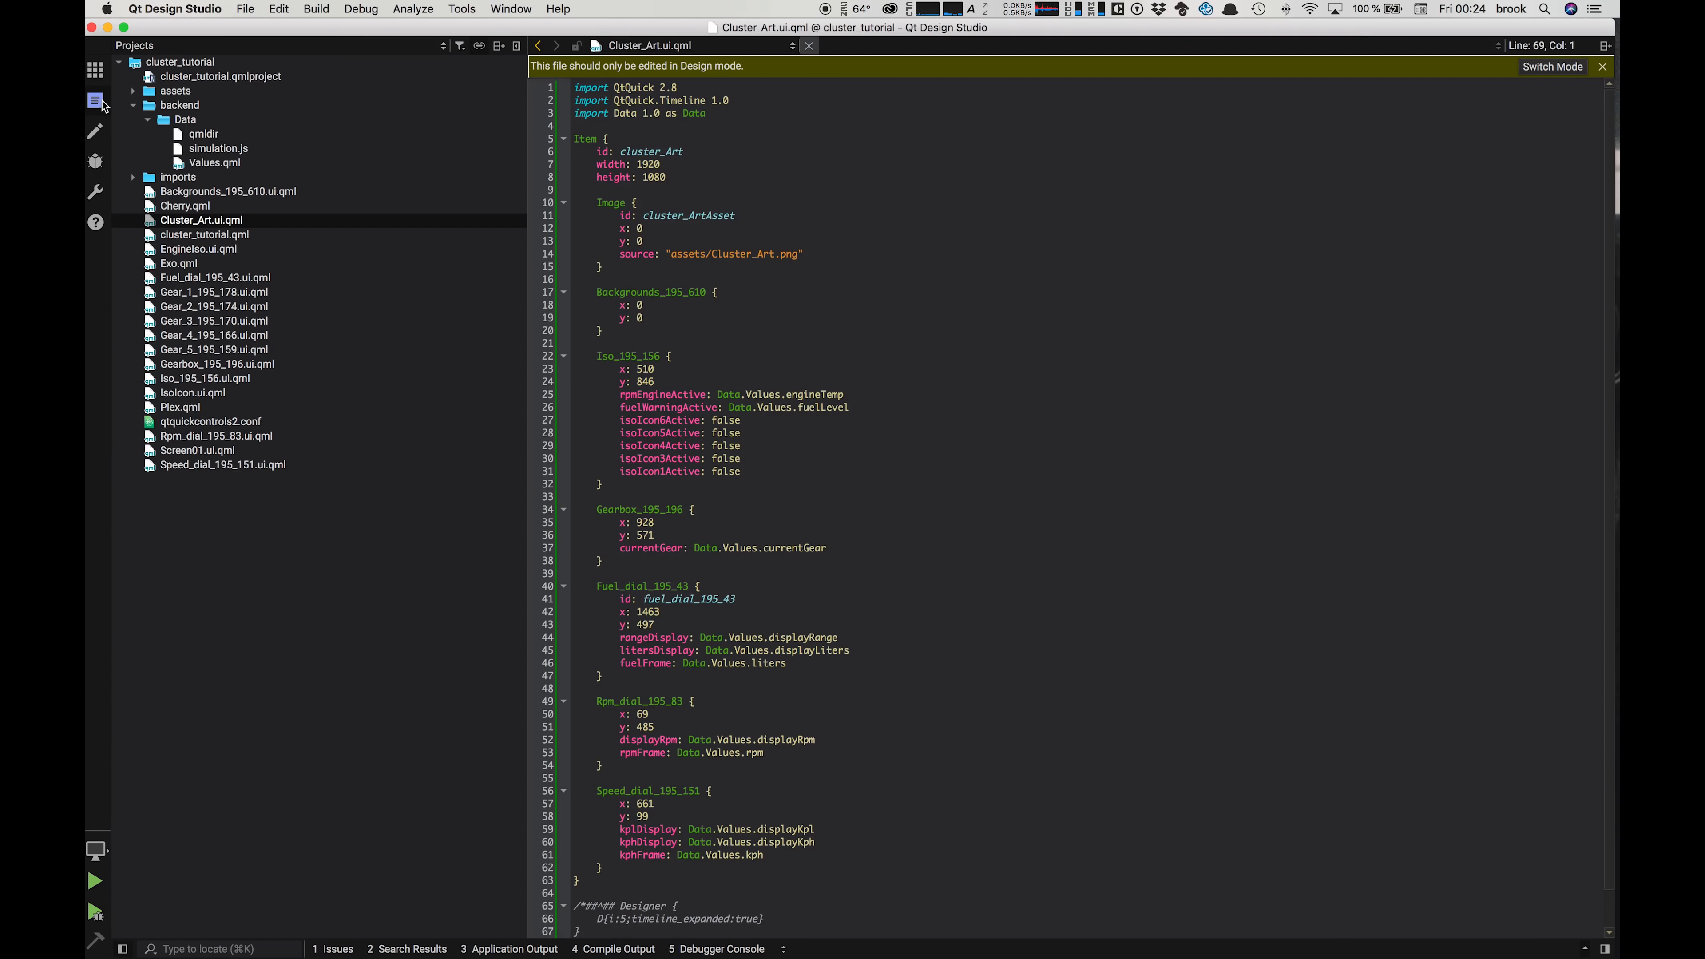
click(209, 164)
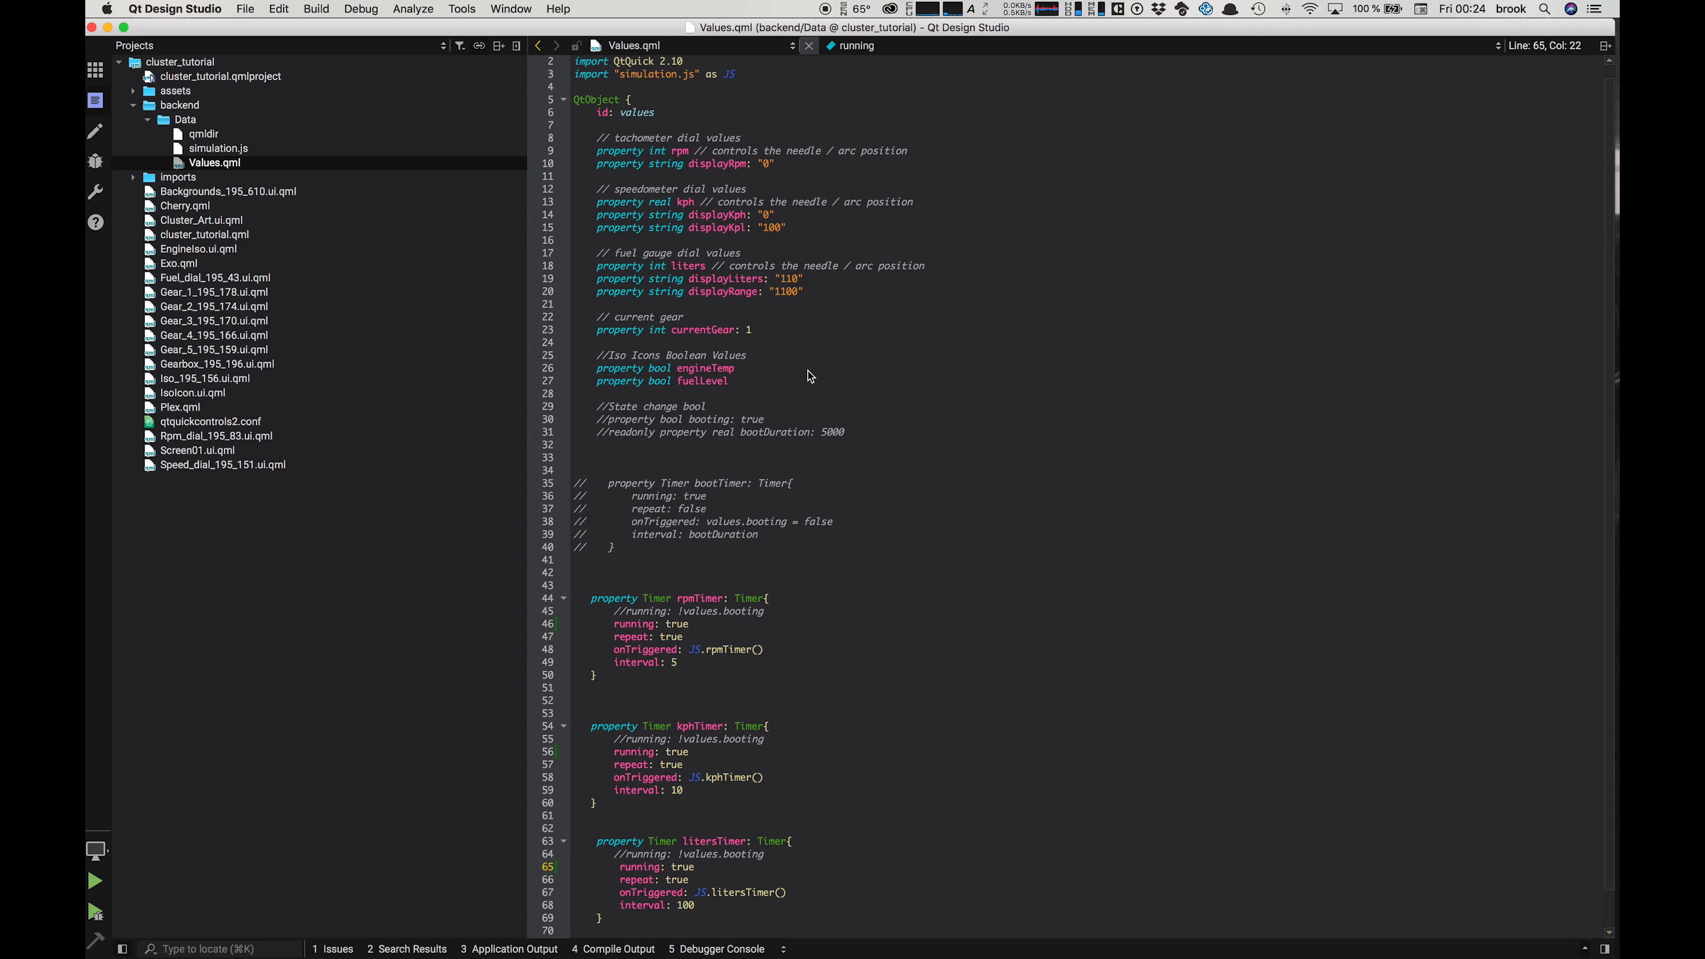
Step: Open simulation.js and examine its variables, value-setting functions and the rpmTimer function that controls the engine temperature boolean
click(236, 148)
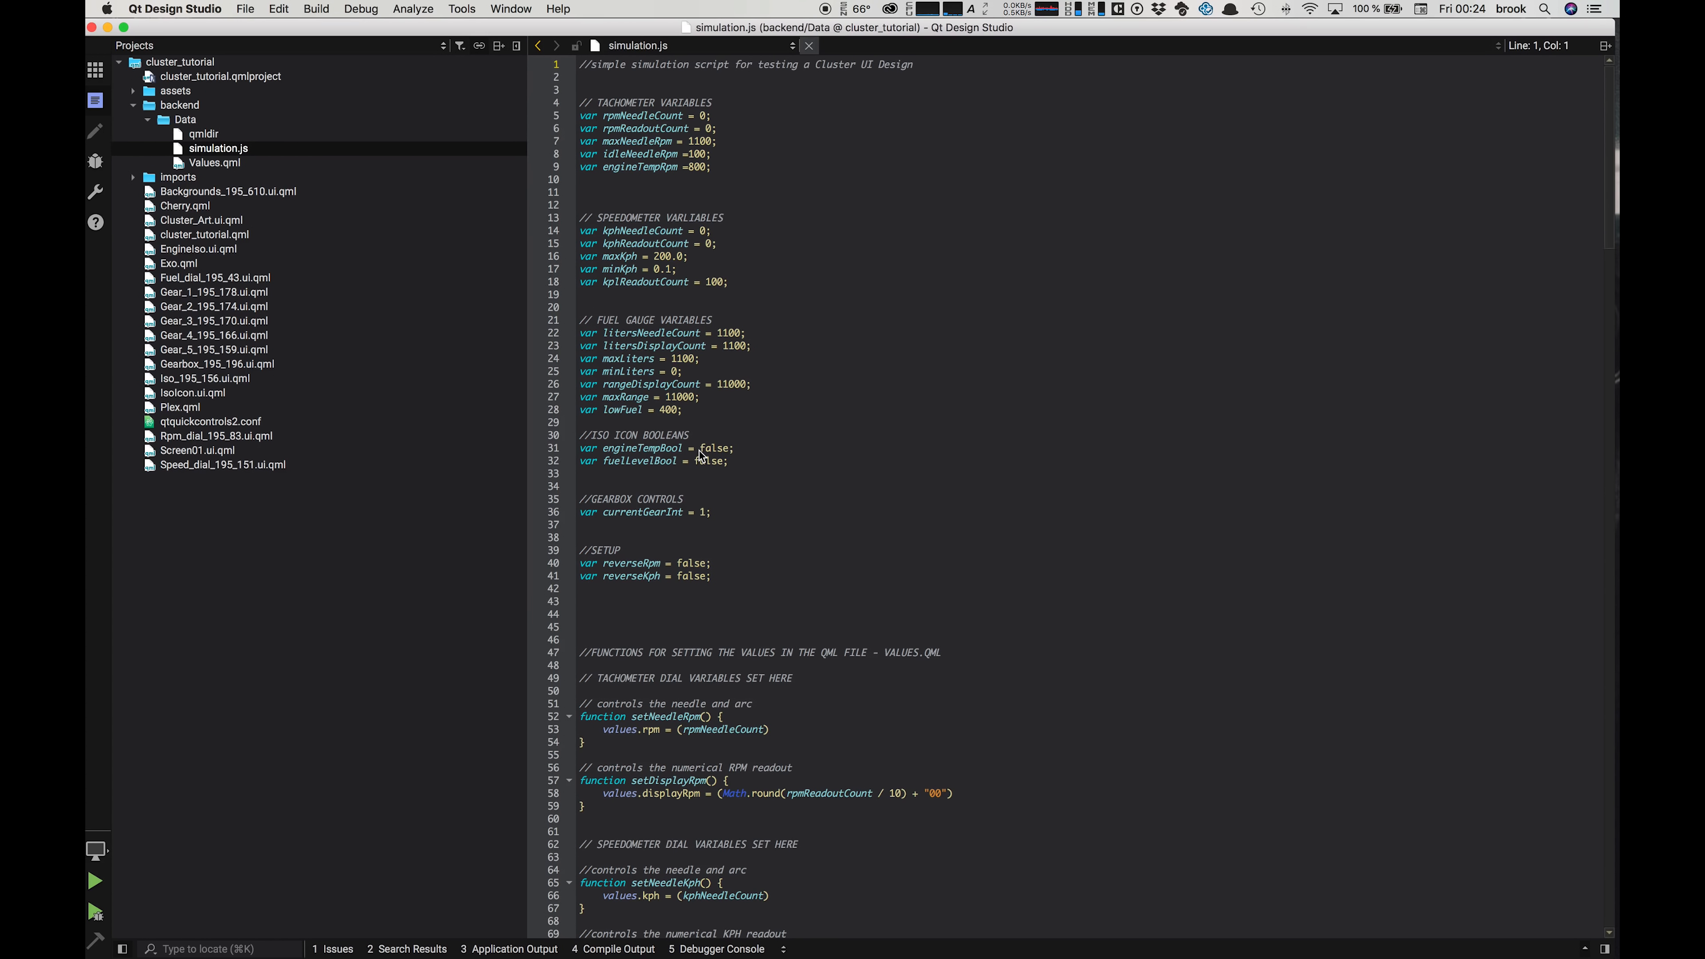
scroll(800, 464, down, 15)
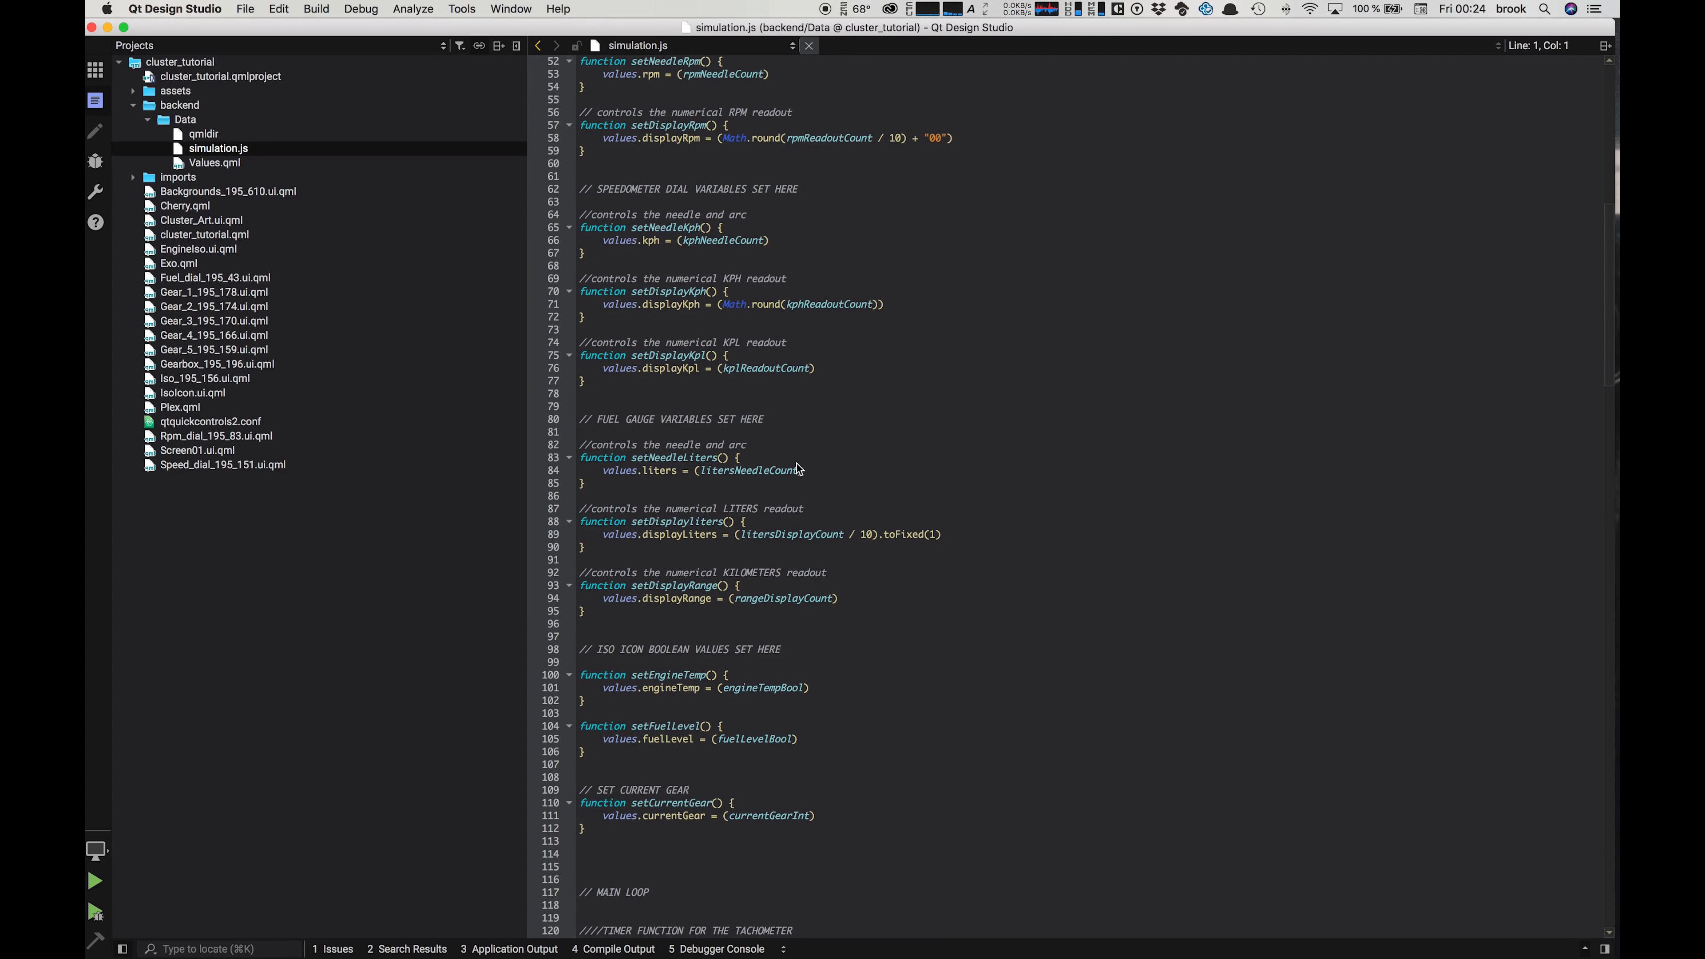
scroll(799, 469, down, 15)
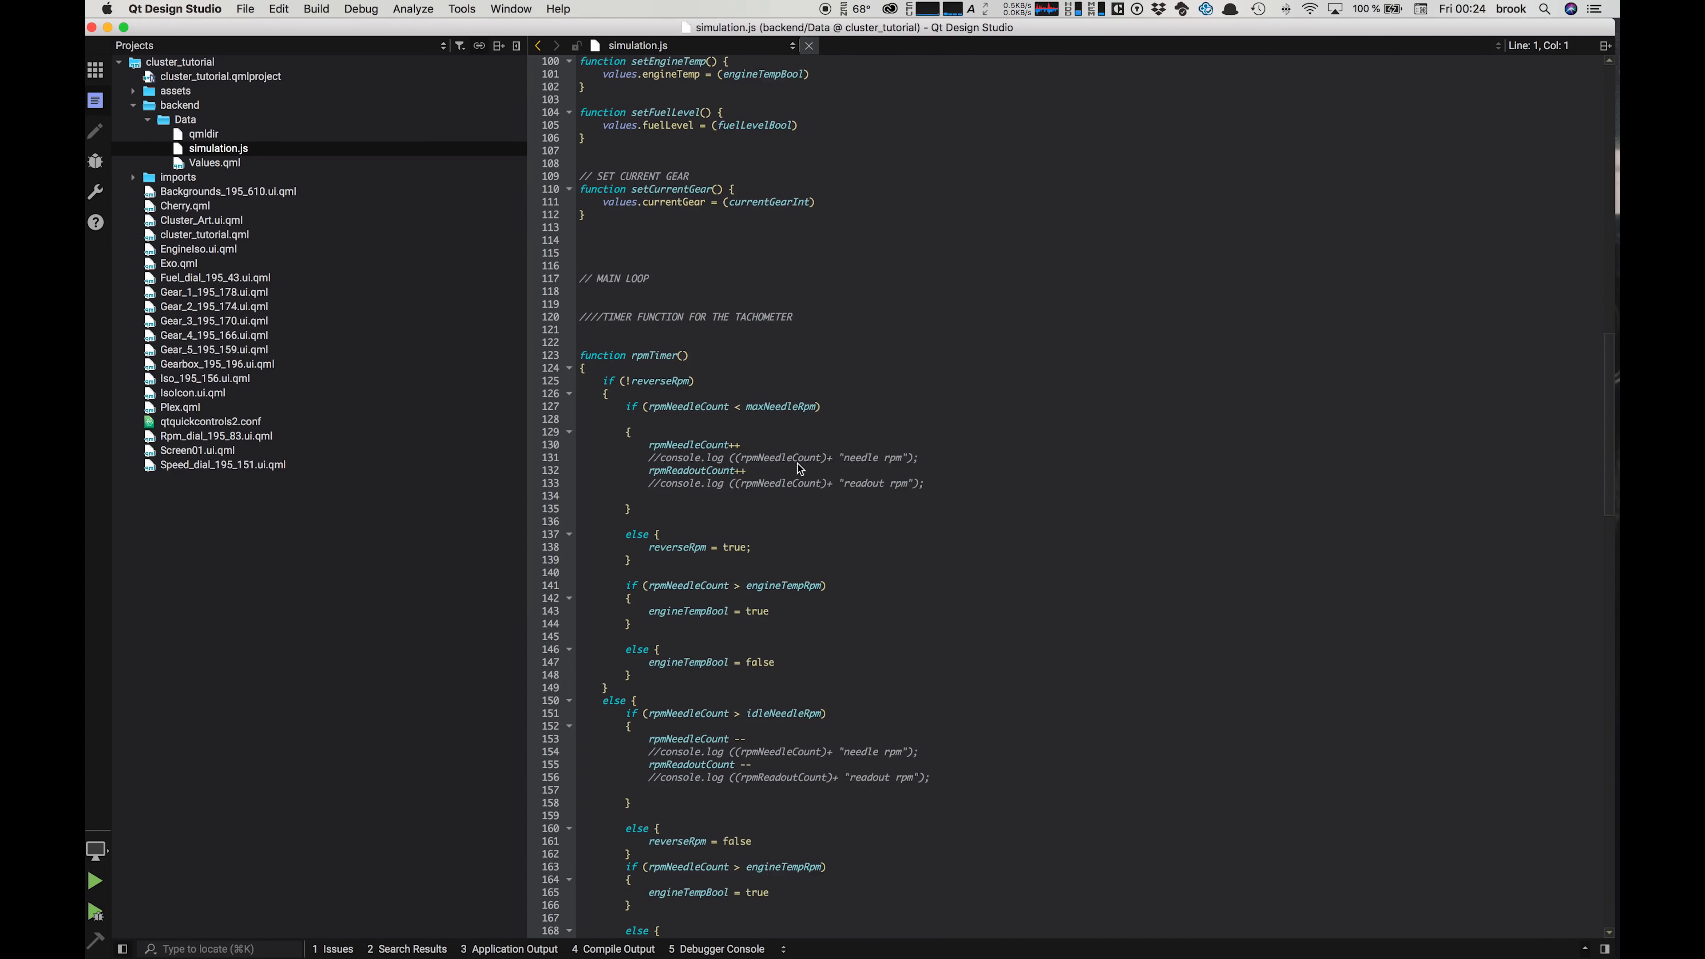
scroll(800, 469, down, 3)
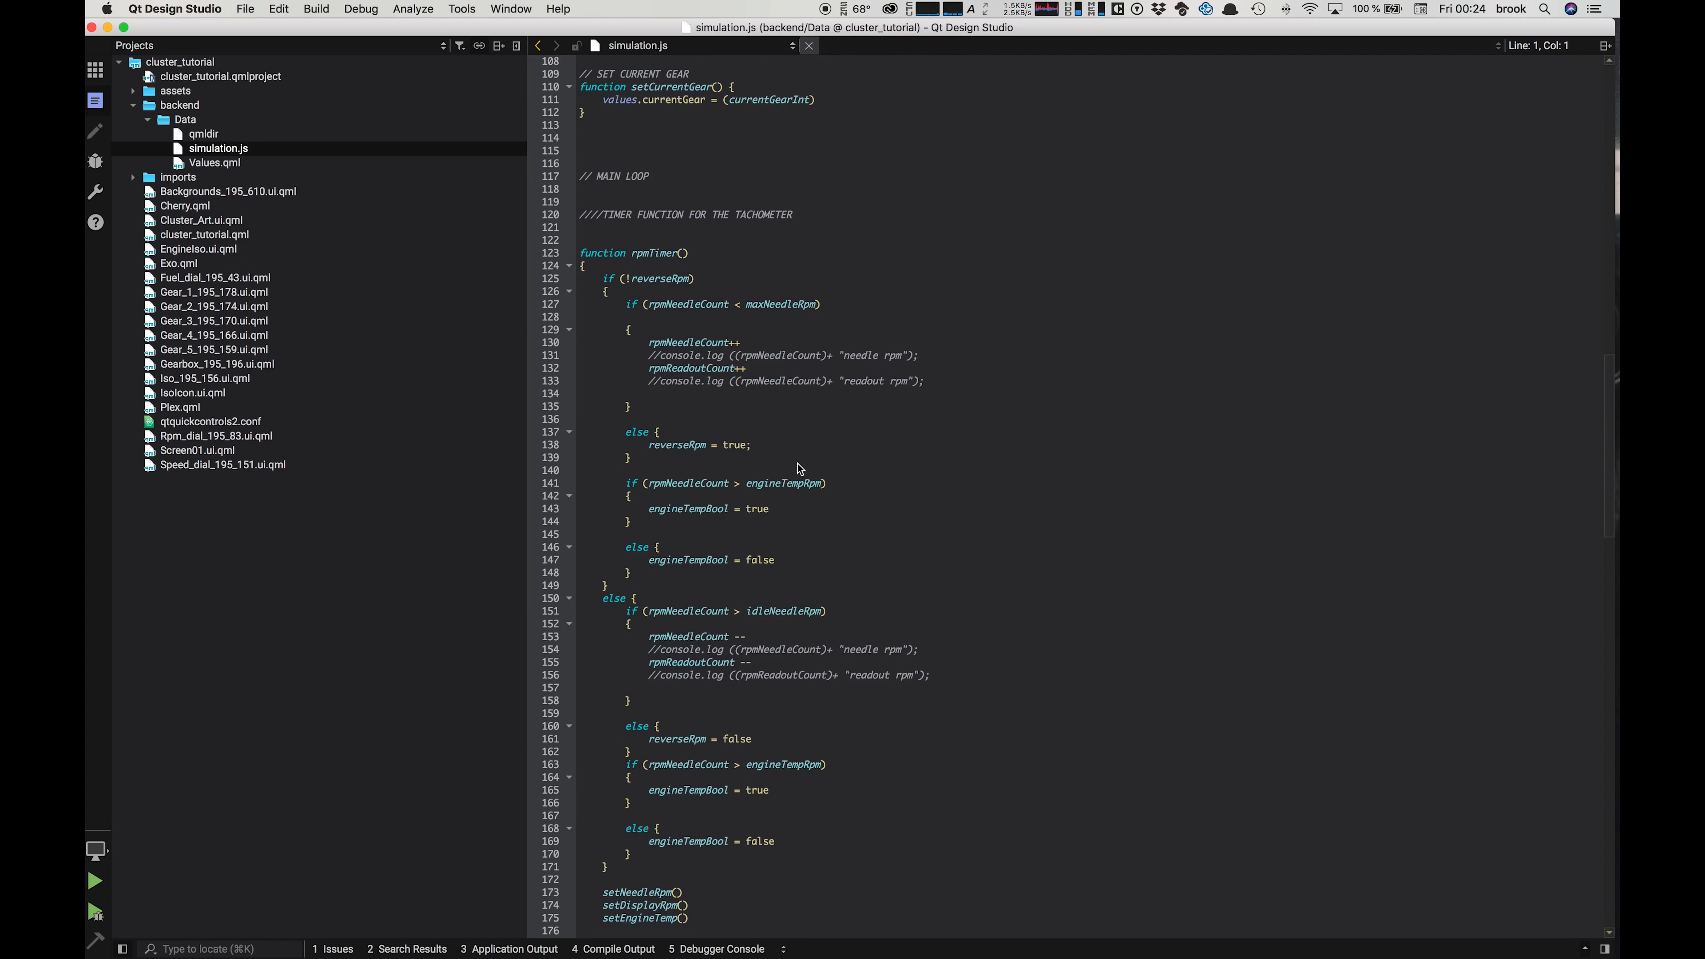
scroll(799, 469, down, 2)
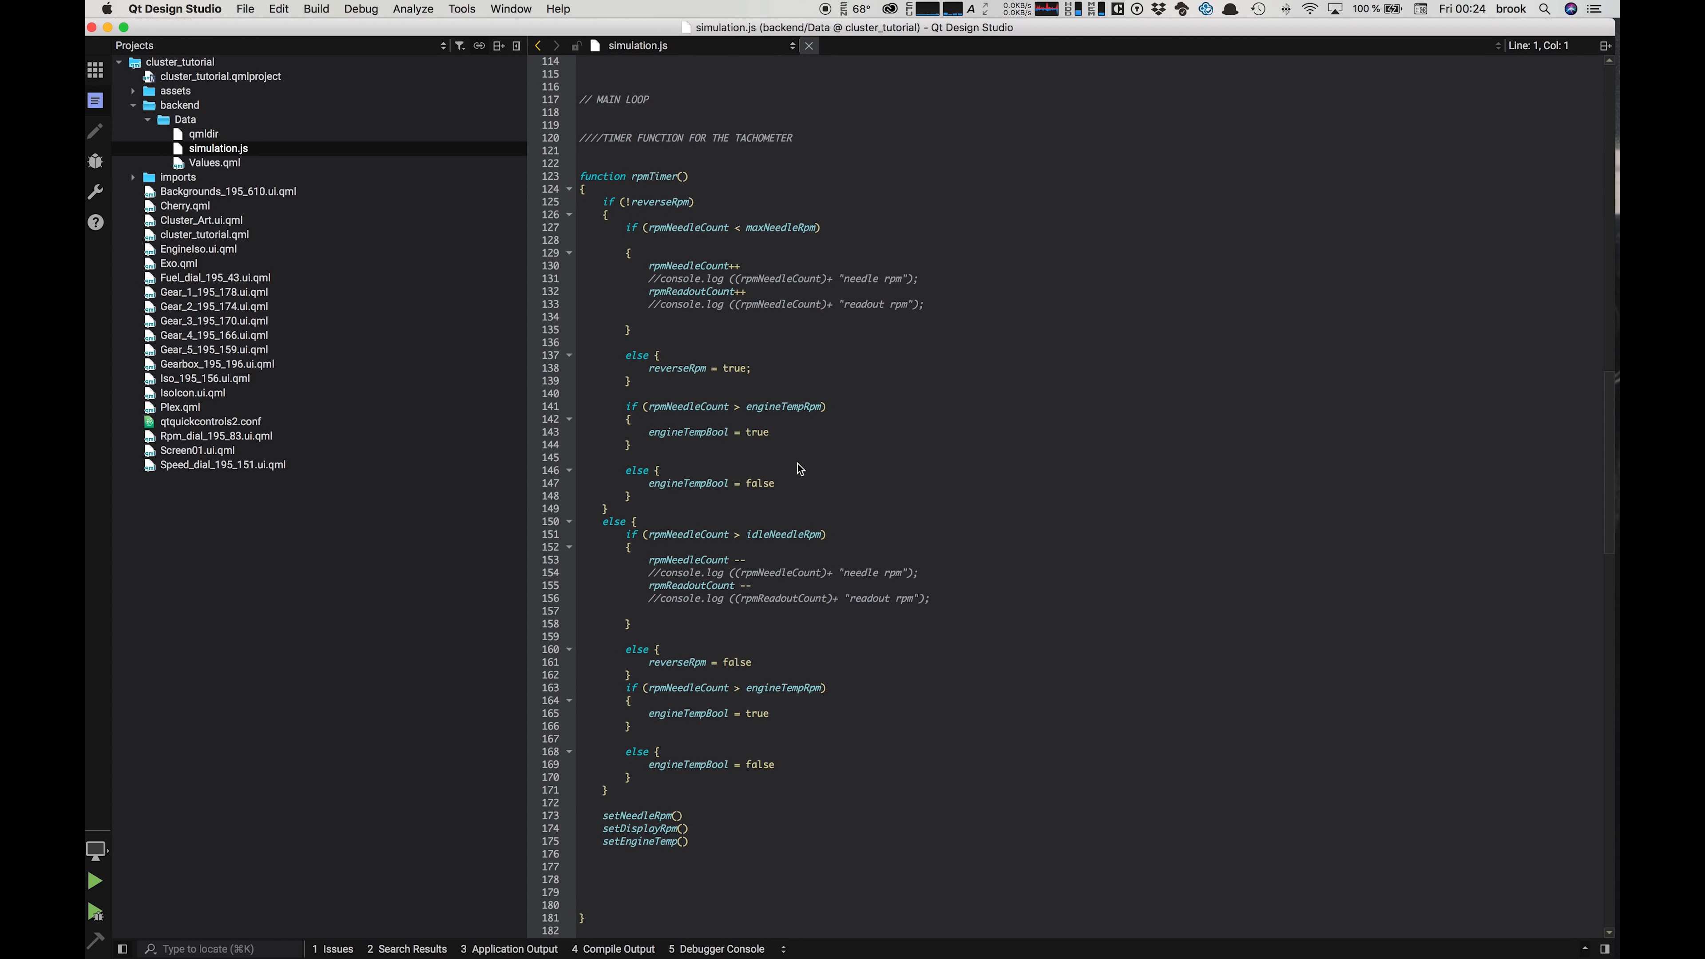
scroll(800, 469, down, 1)
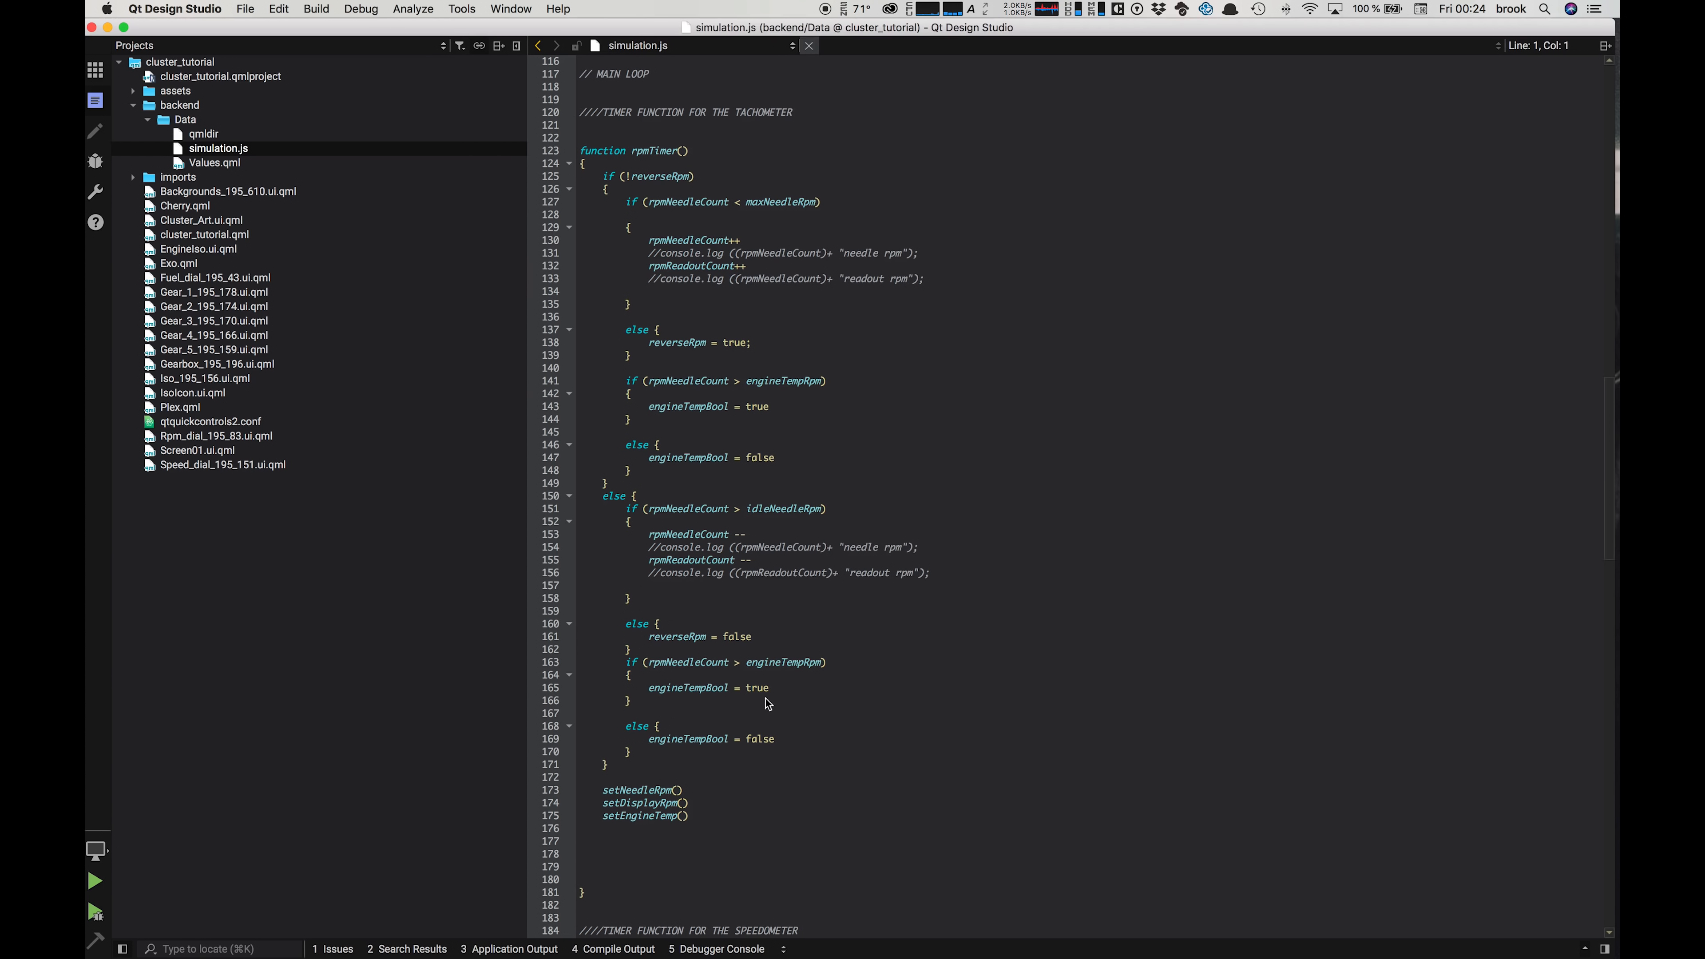
Step: Examine the litersTimer function's fuel level logic in simulation.js and return to the variable definitions at the start of the file
scroll(859, 709, down, 20)
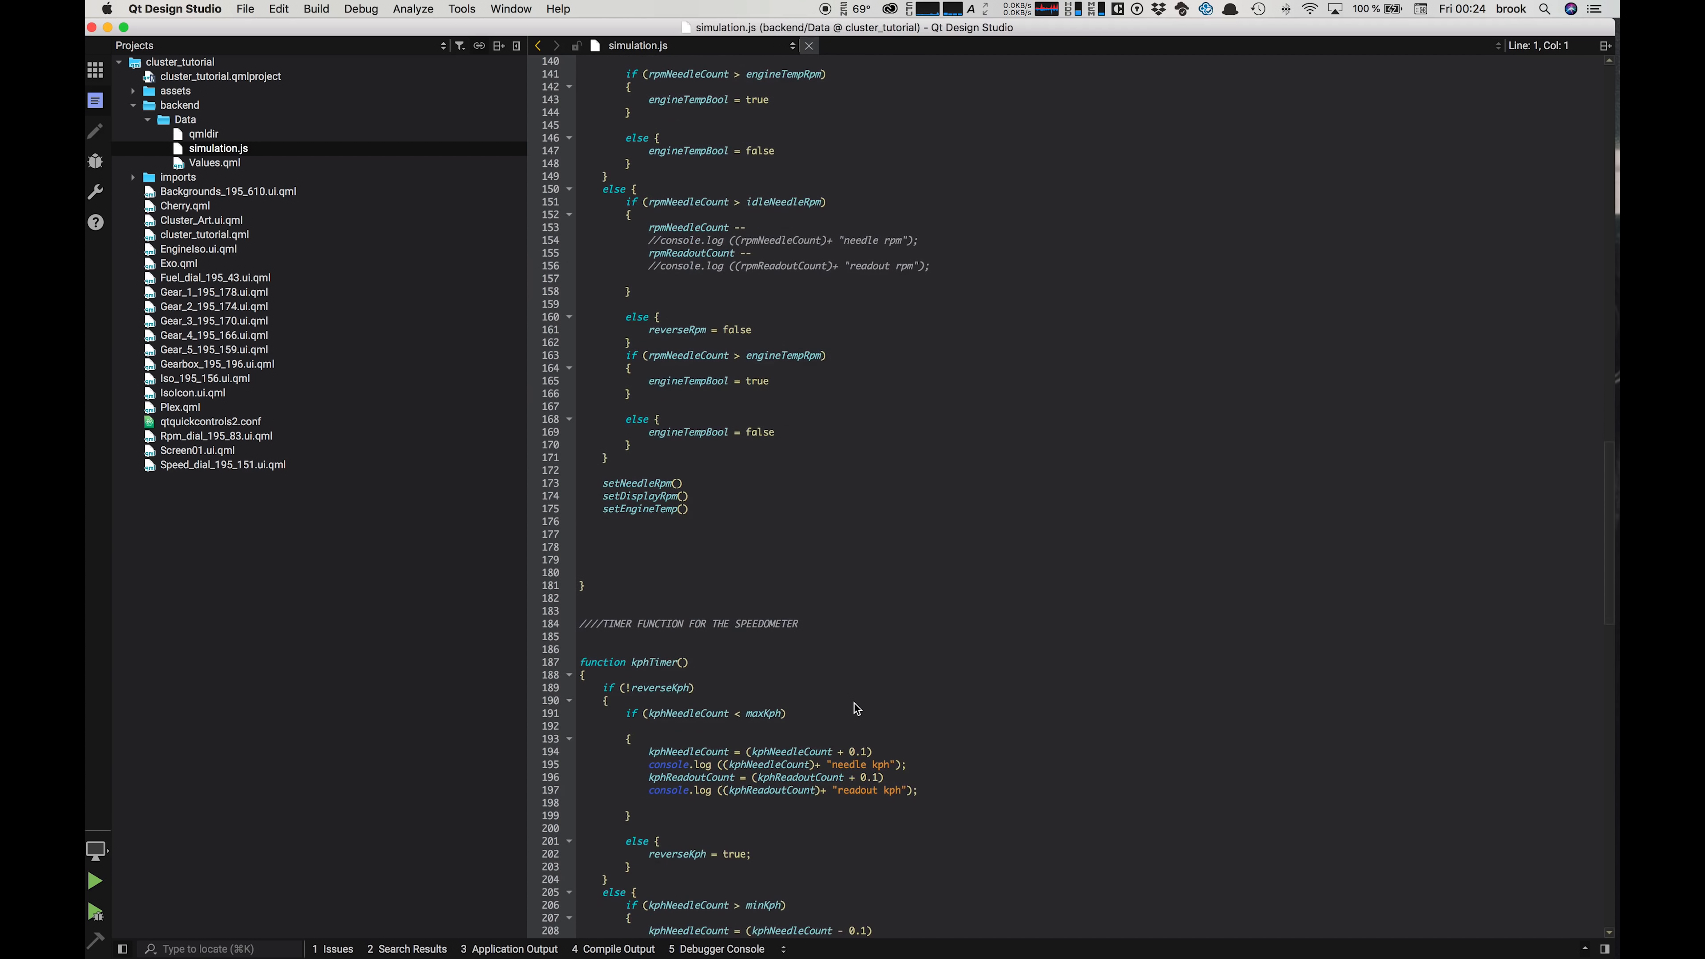
scroll(857, 707, down, 18)
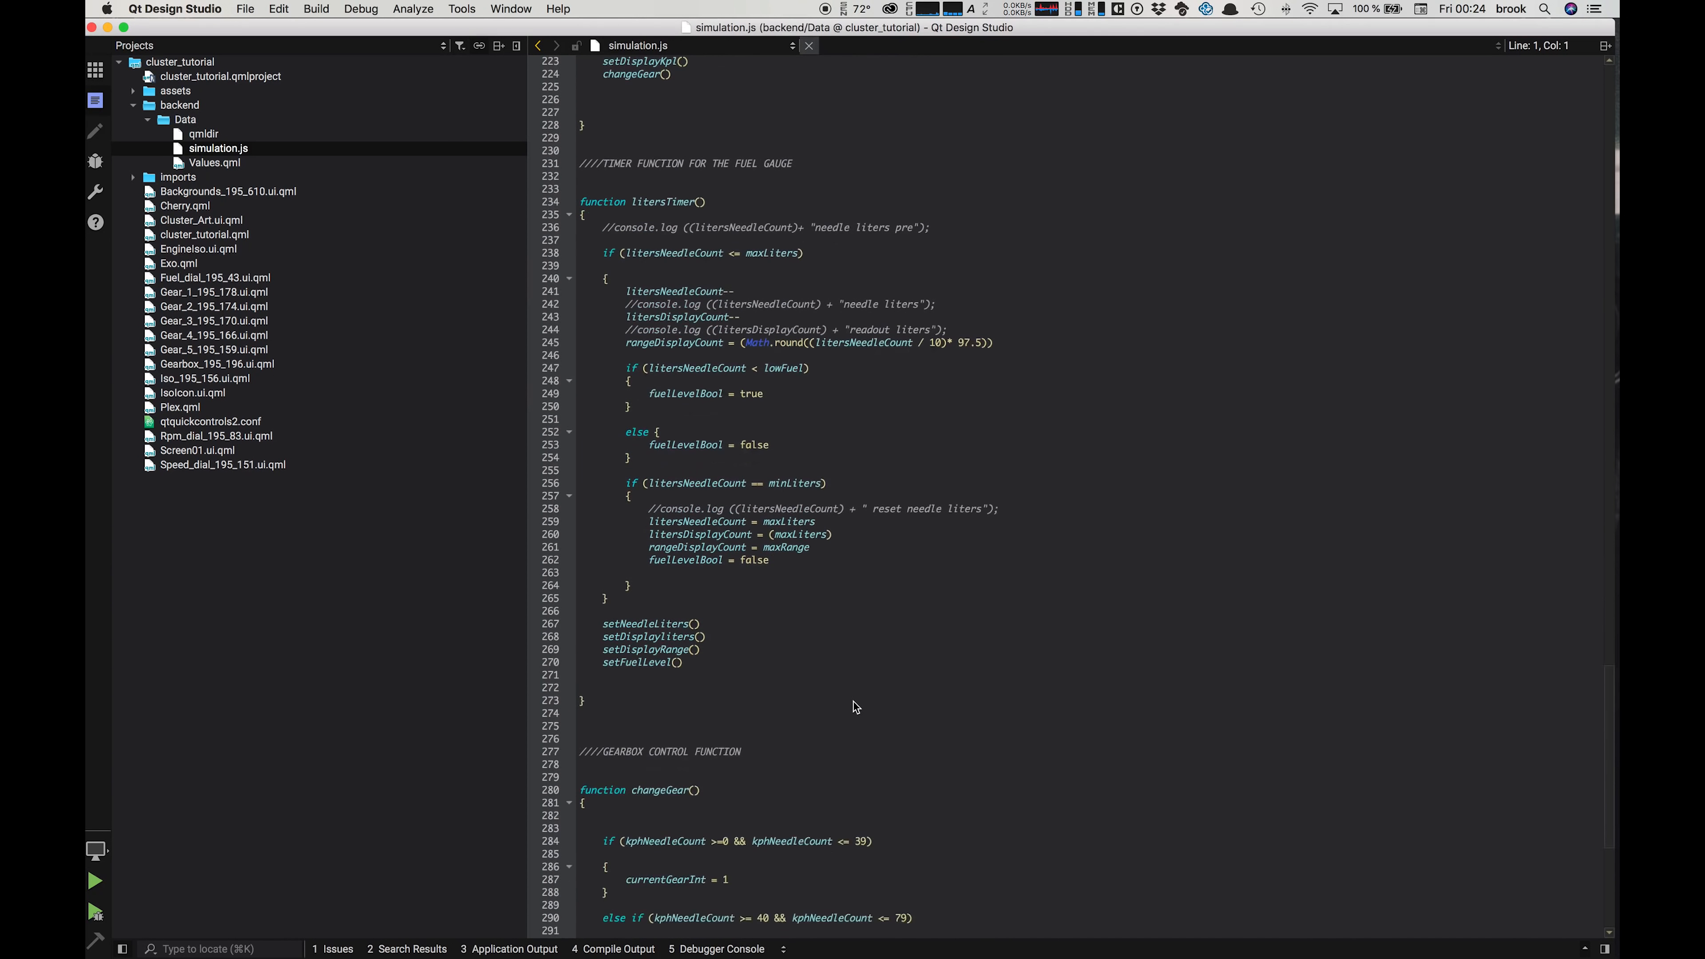
scroll(857, 707, up, 8)
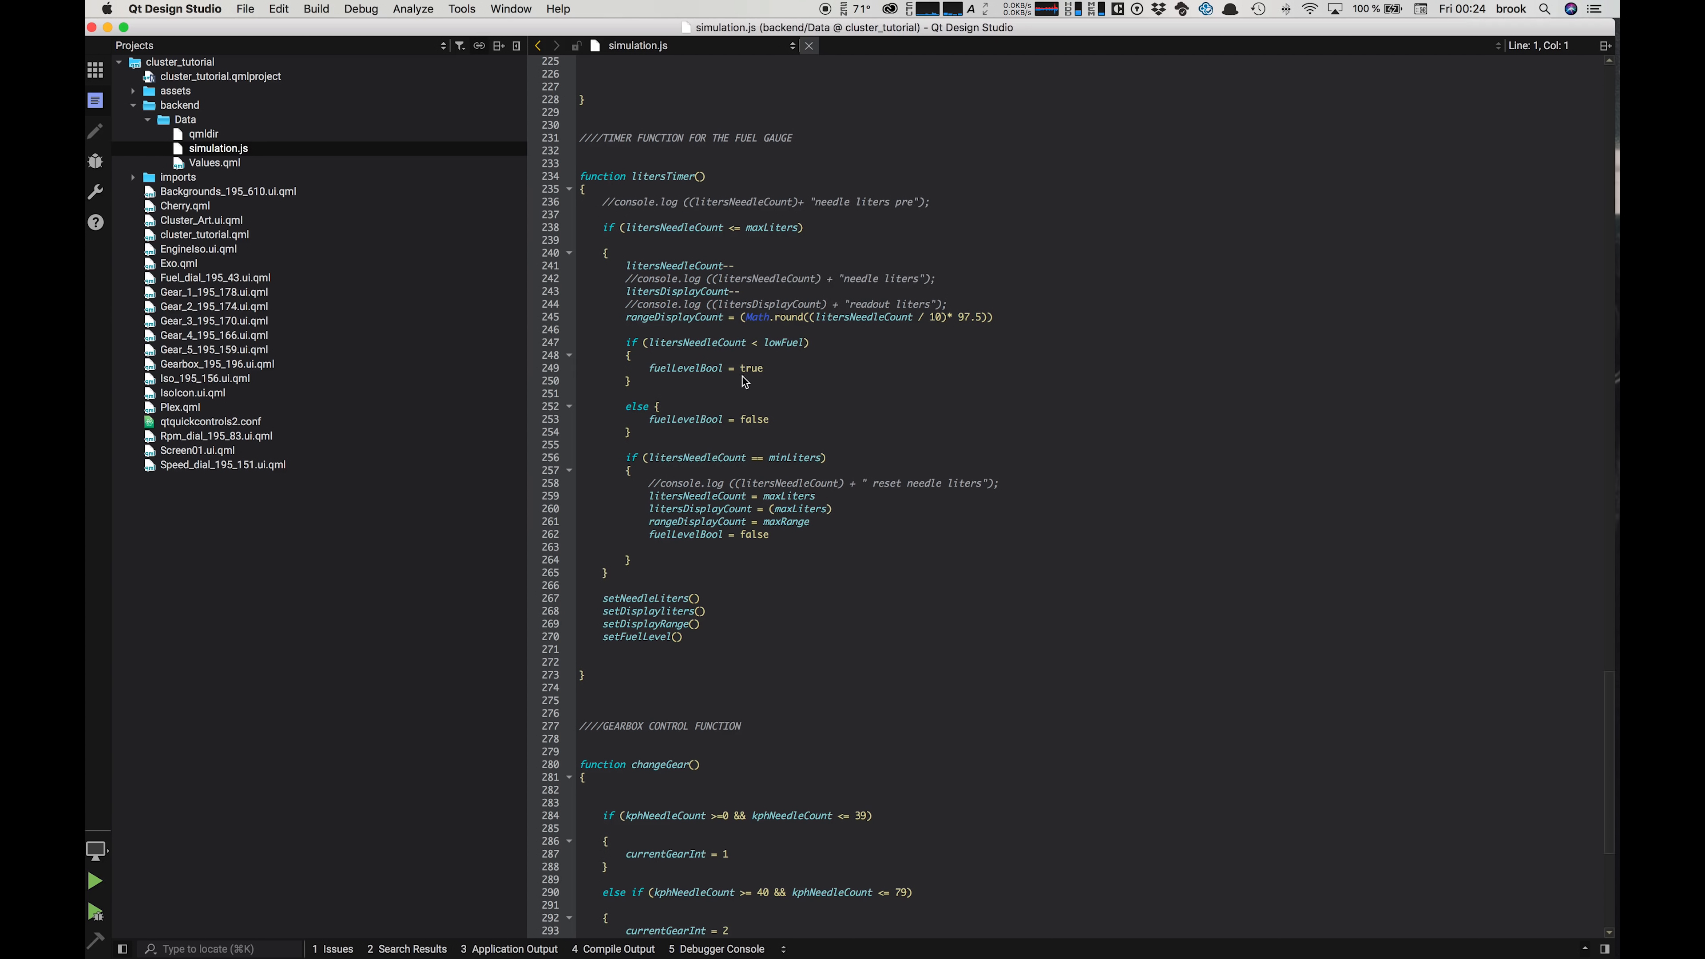
scroll(728, 401, up, 20)
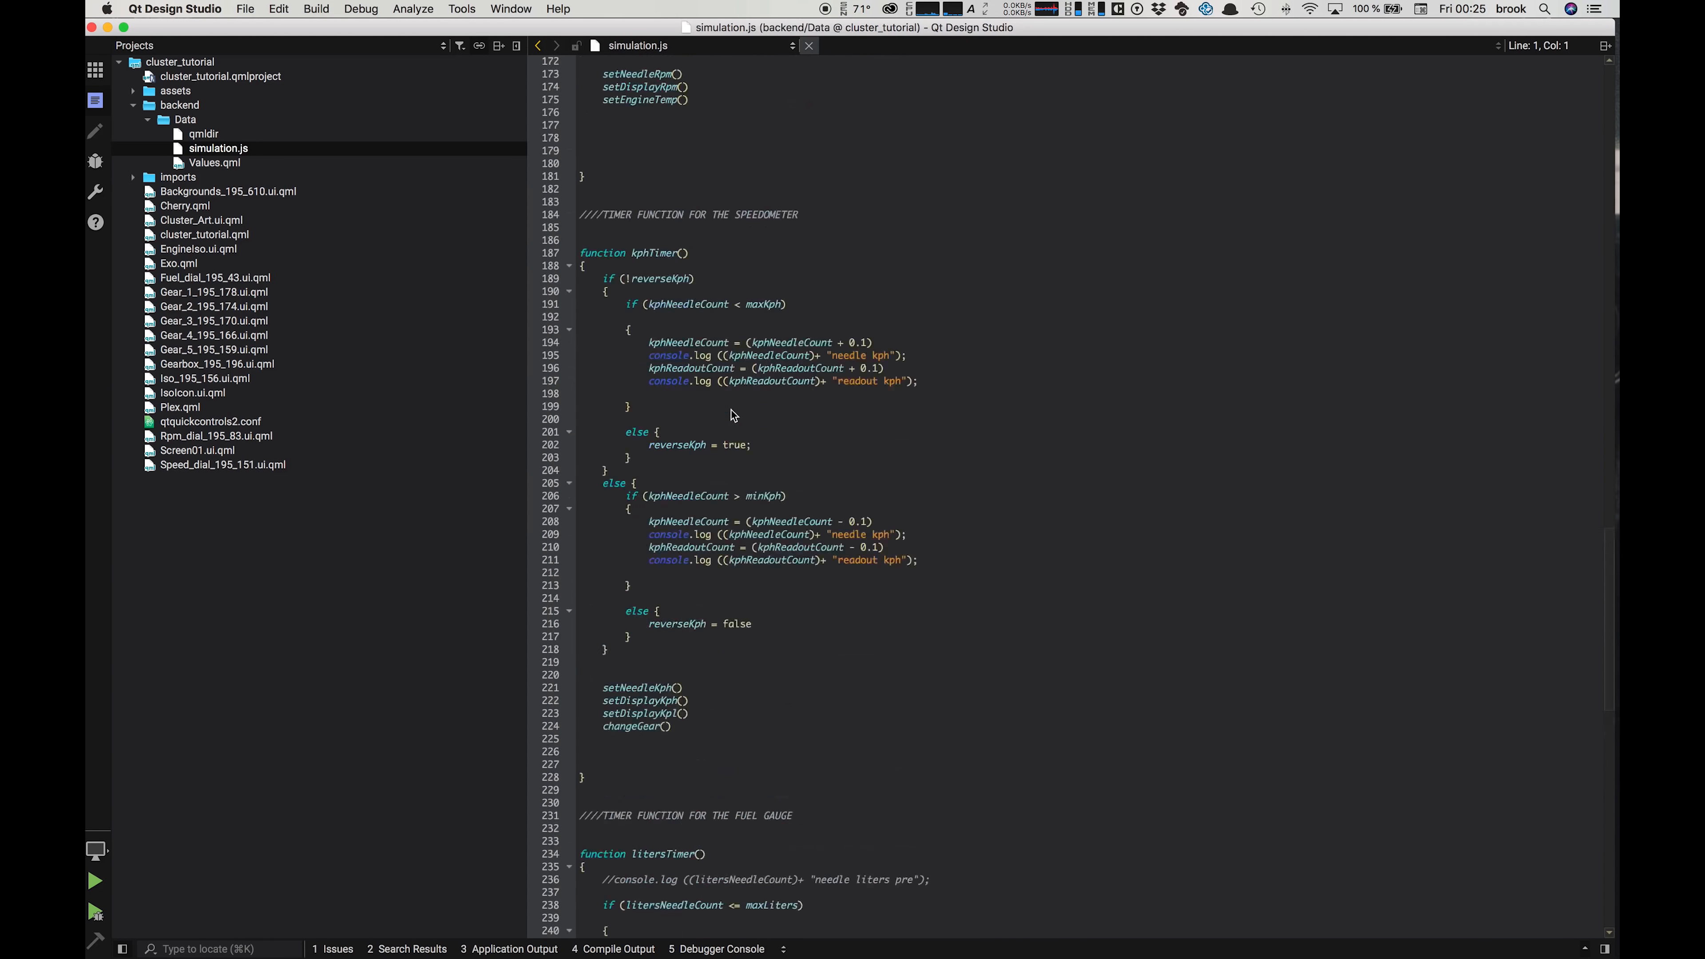
scroll(731, 417, up, 20)
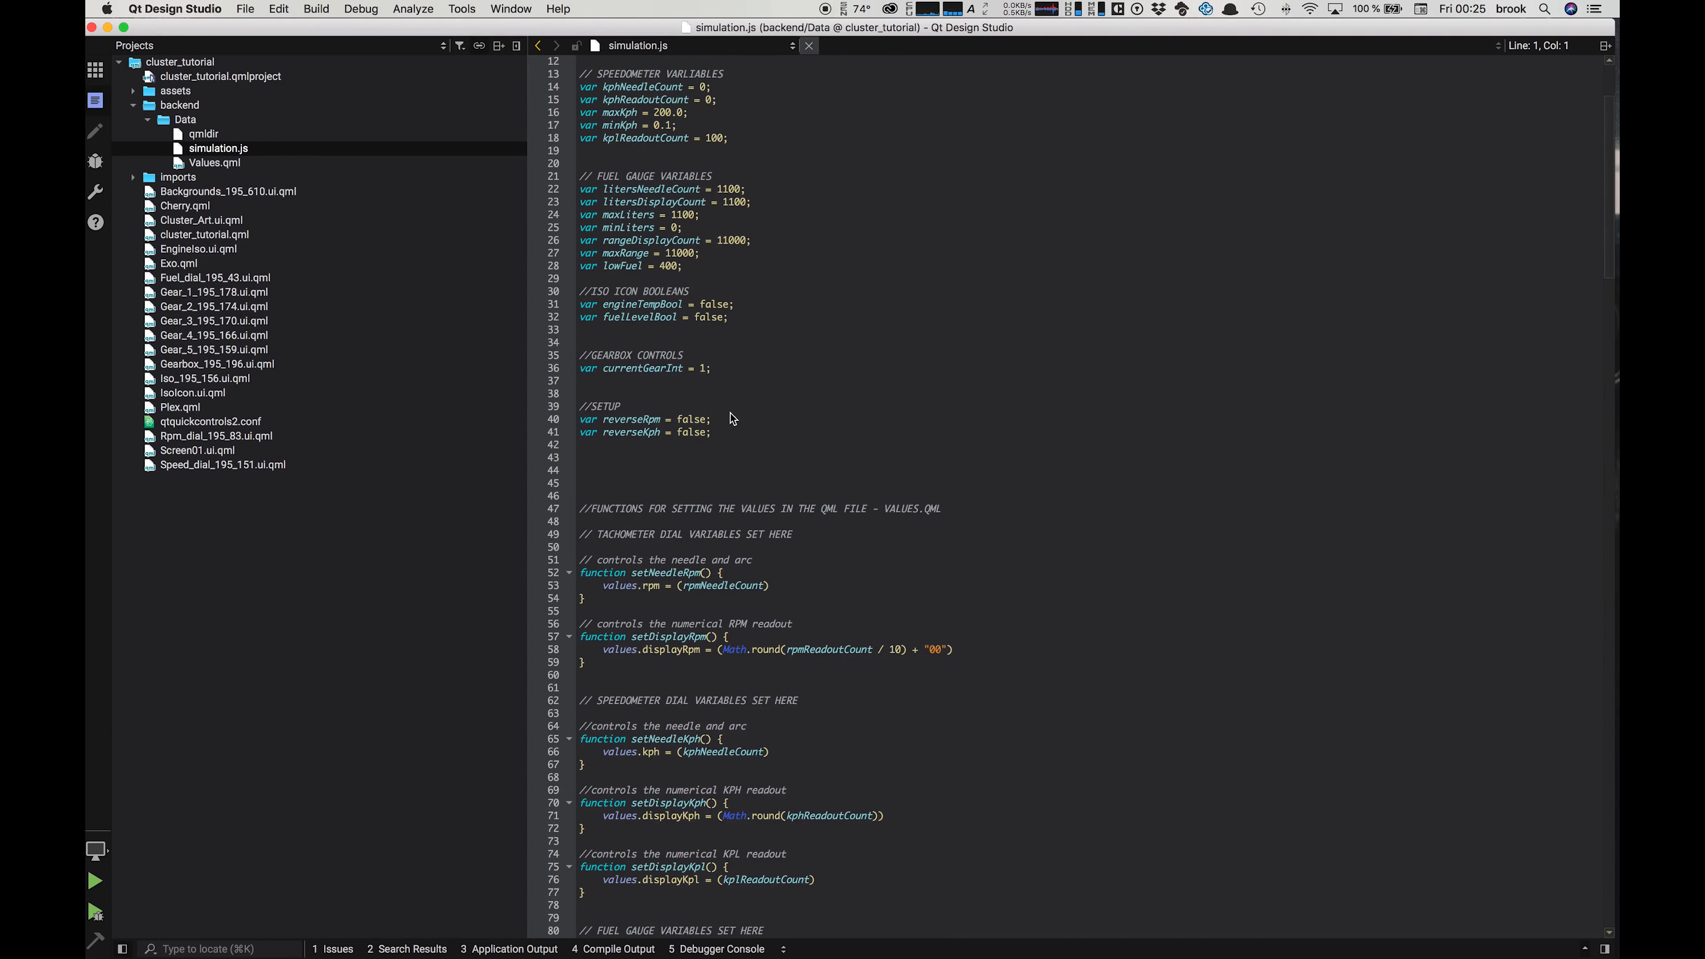
scroll(729, 413, up, 2)
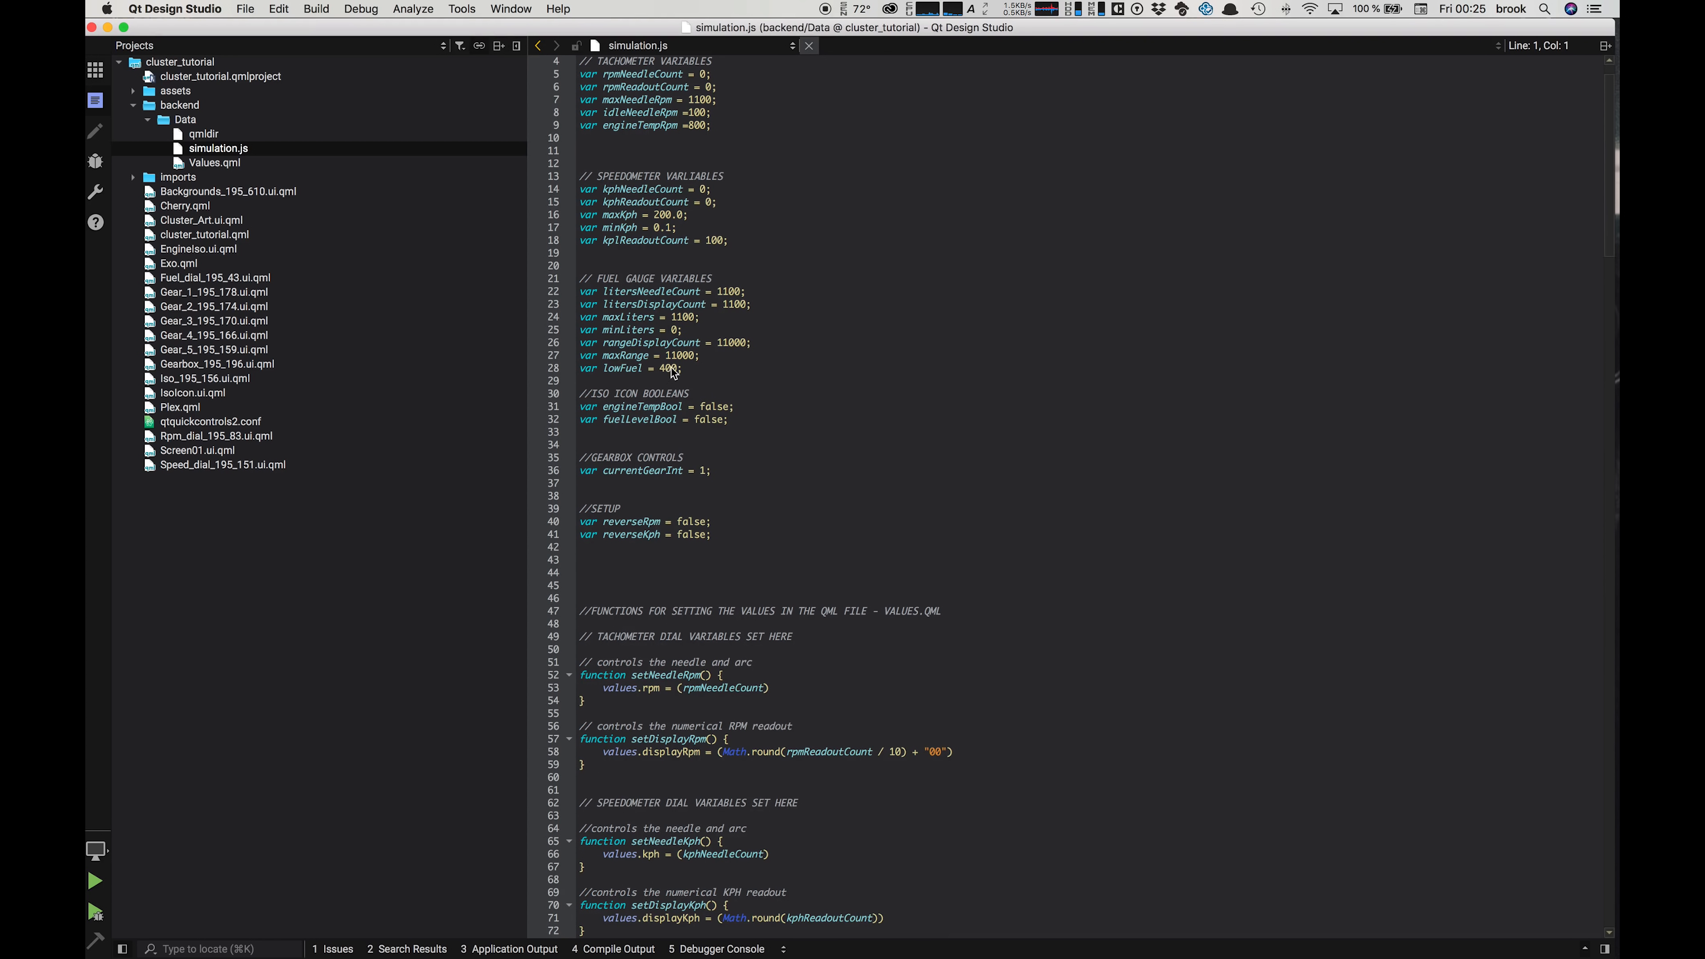
scroll(648, 282, up, 3)
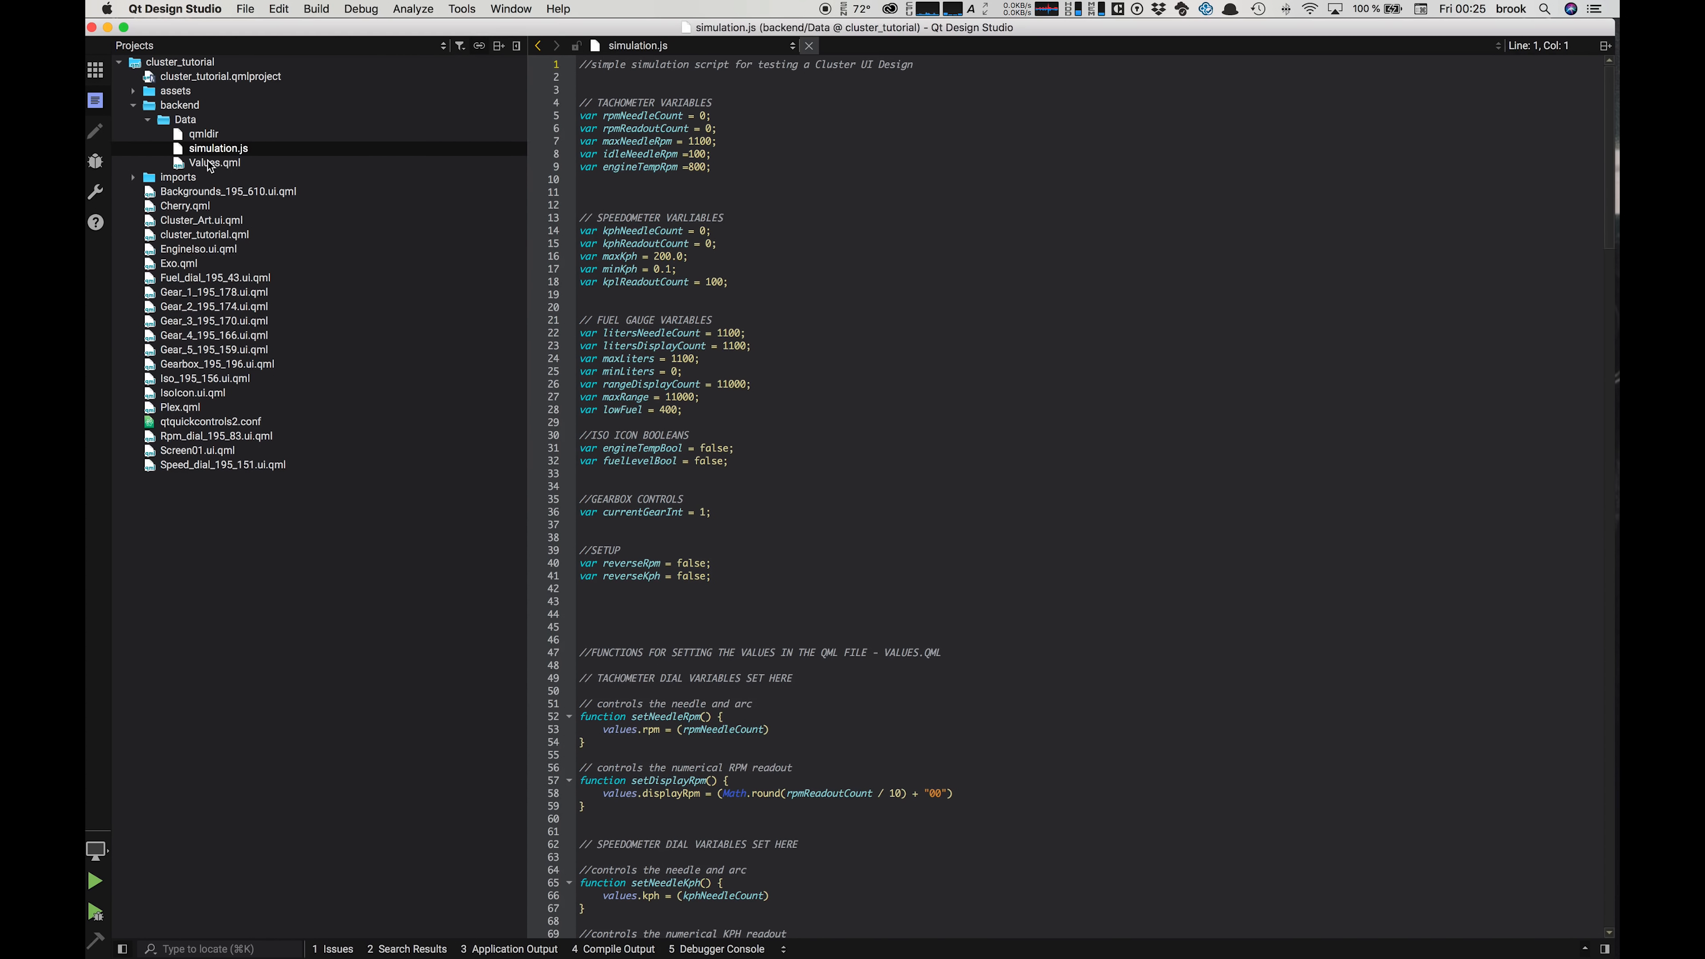
Step: Open Cluster_Art.ui.qml in the visual editor and select the Iso_195_156 component
click(186, 221)
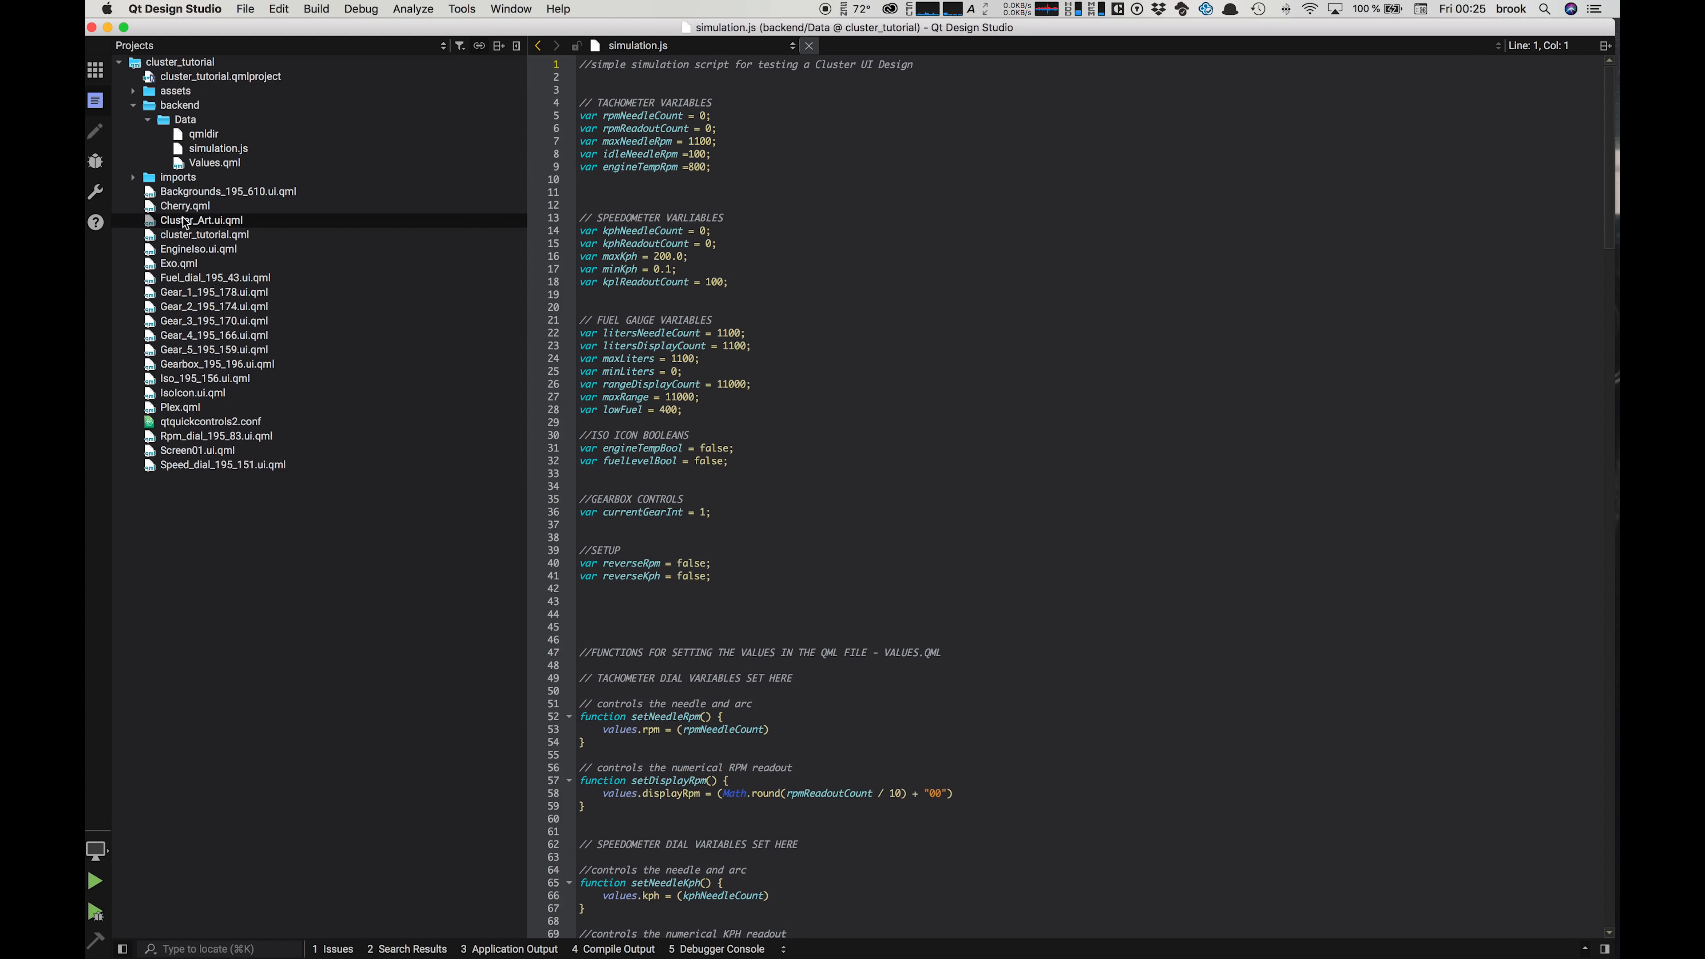
click(186, 223)
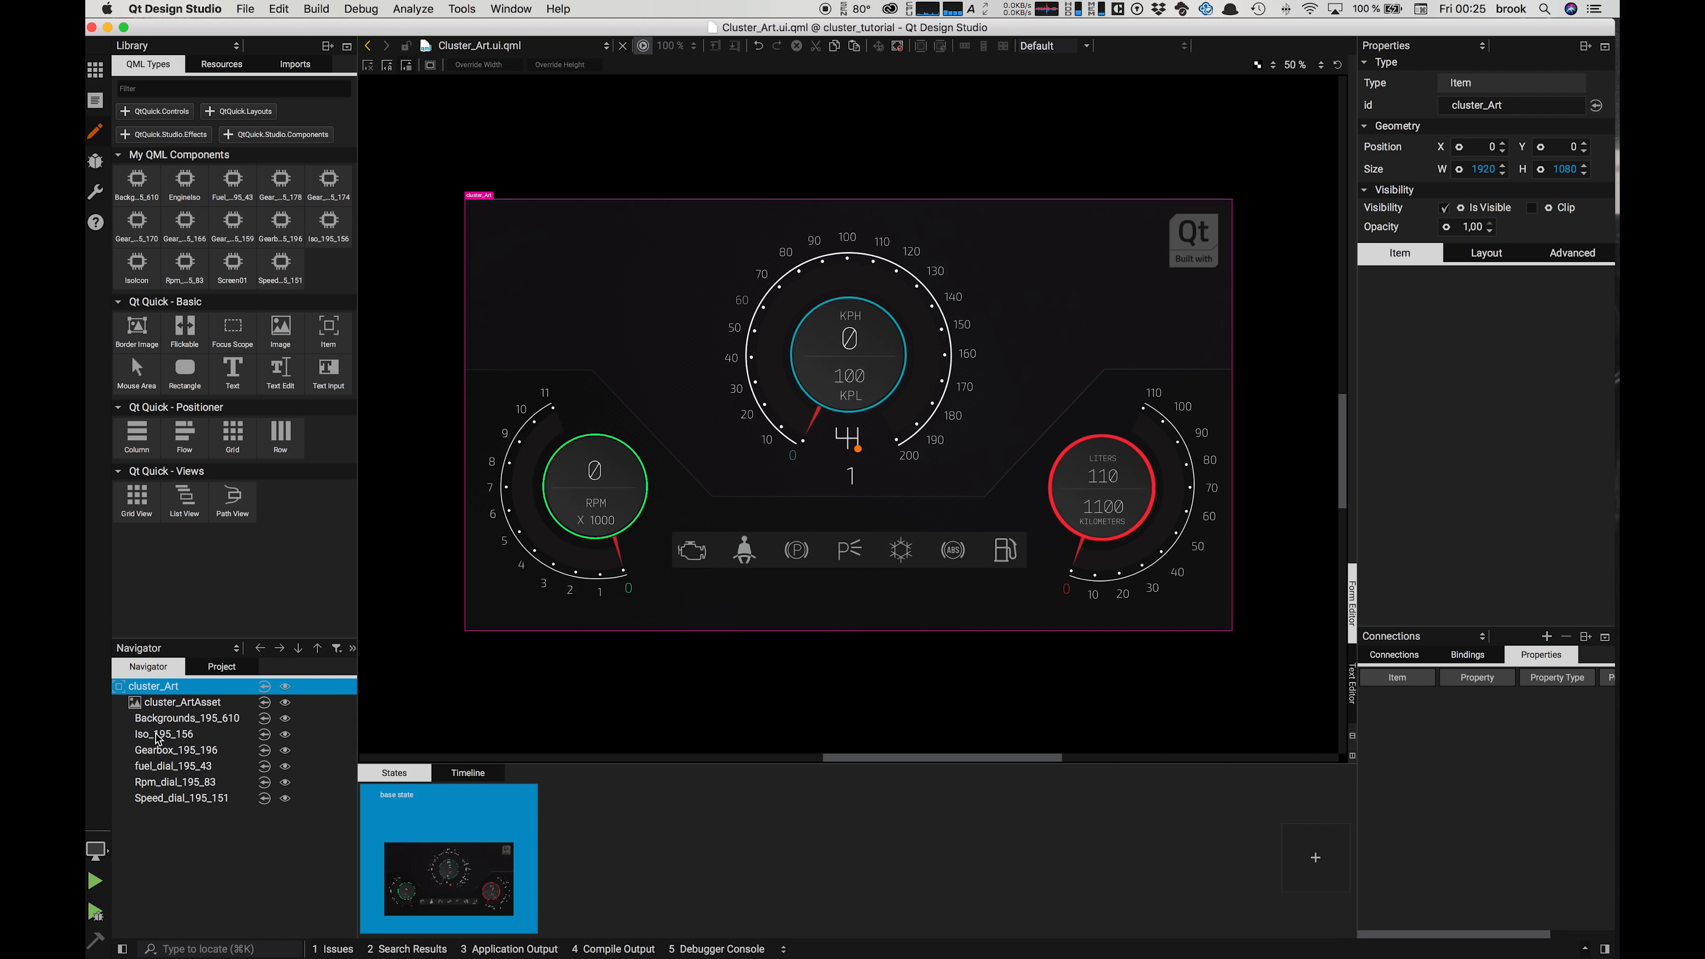
click(158, 735)
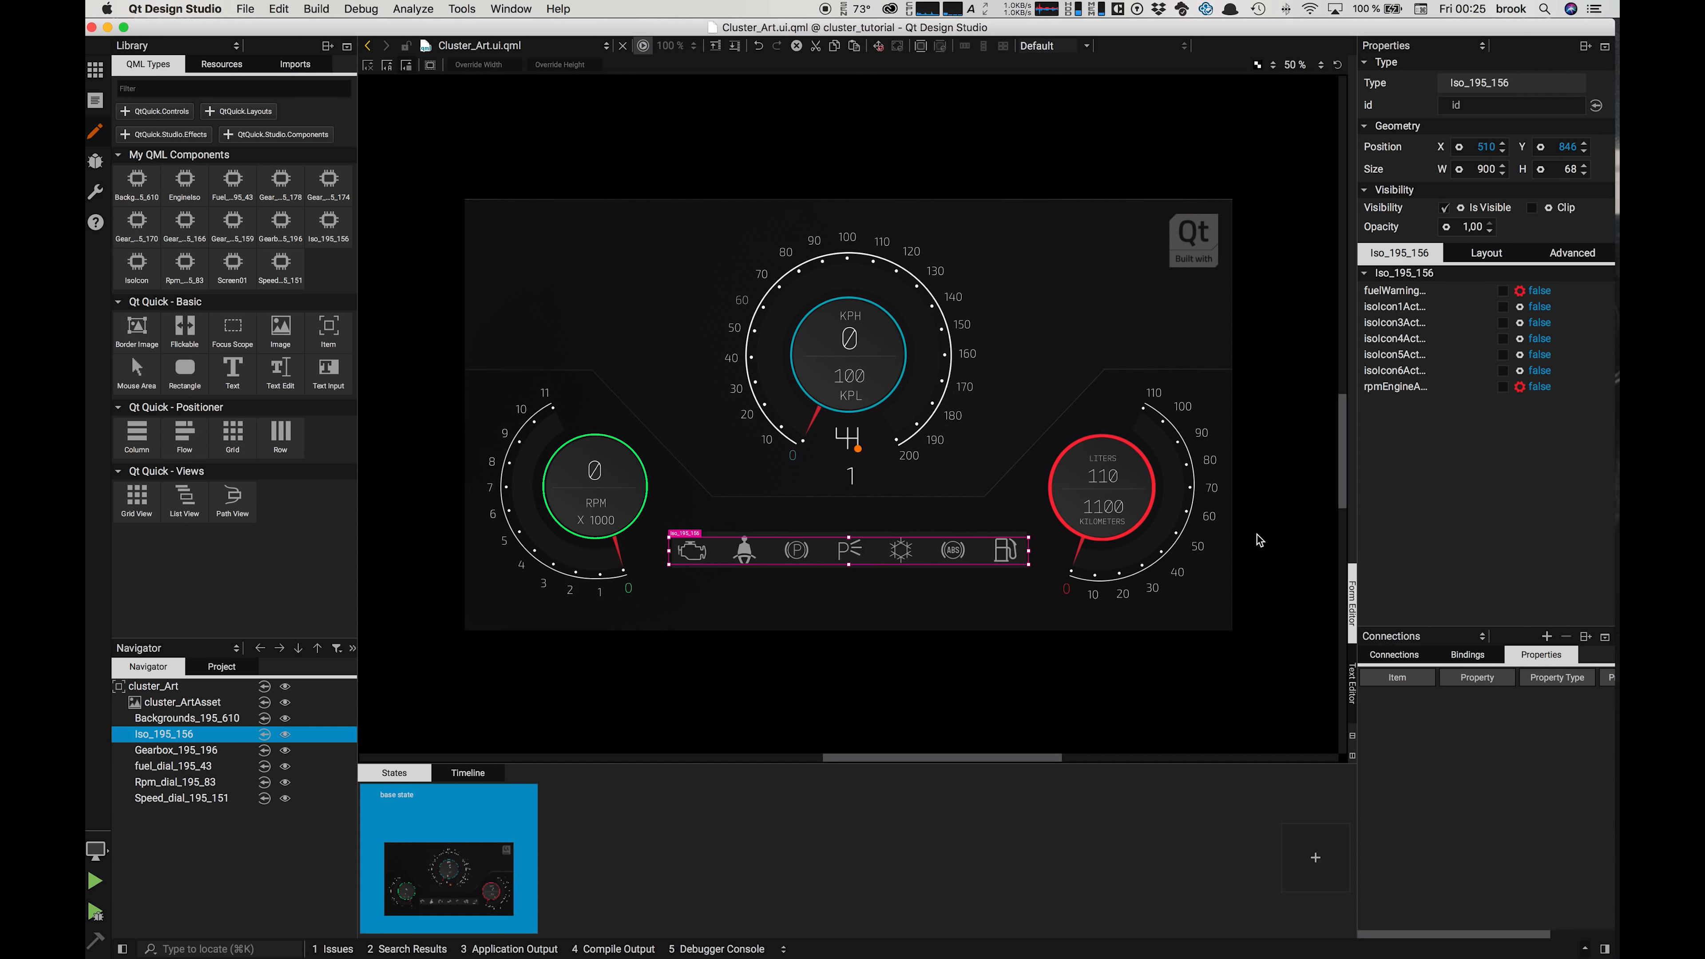
Step: Review the binding expressions of the rpmEngineActive and fuelWarningActive properties of Iso_195_156, accepting each as it is
click(1520, 388)
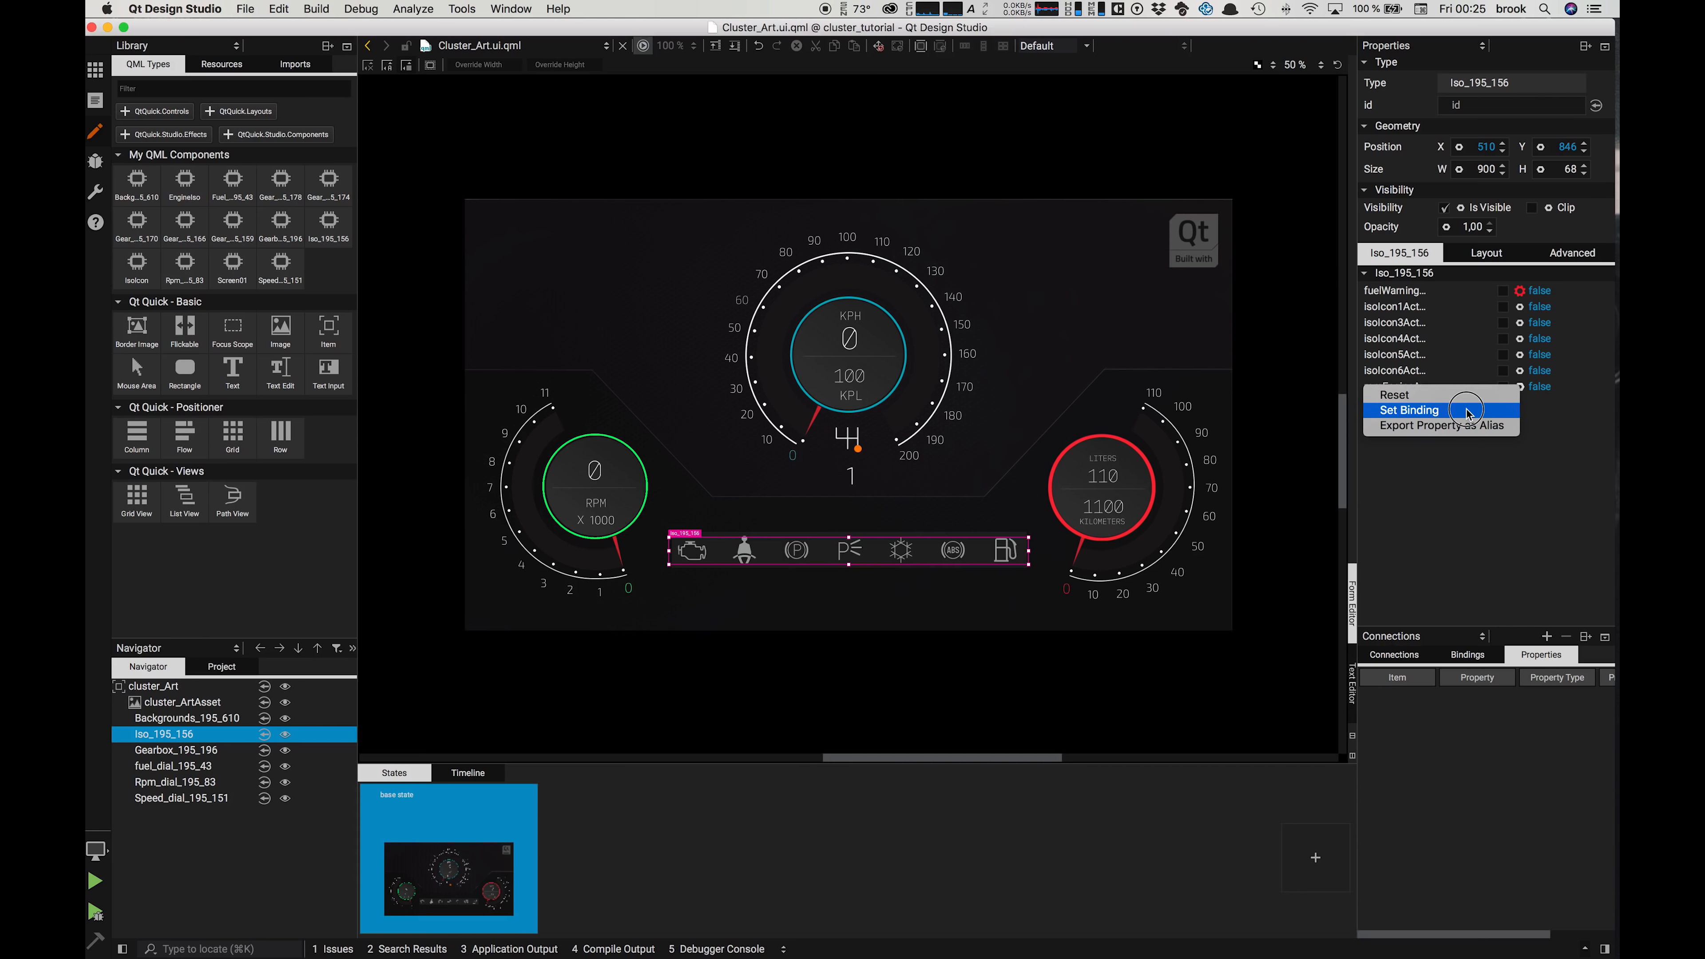
click(1468, 411)
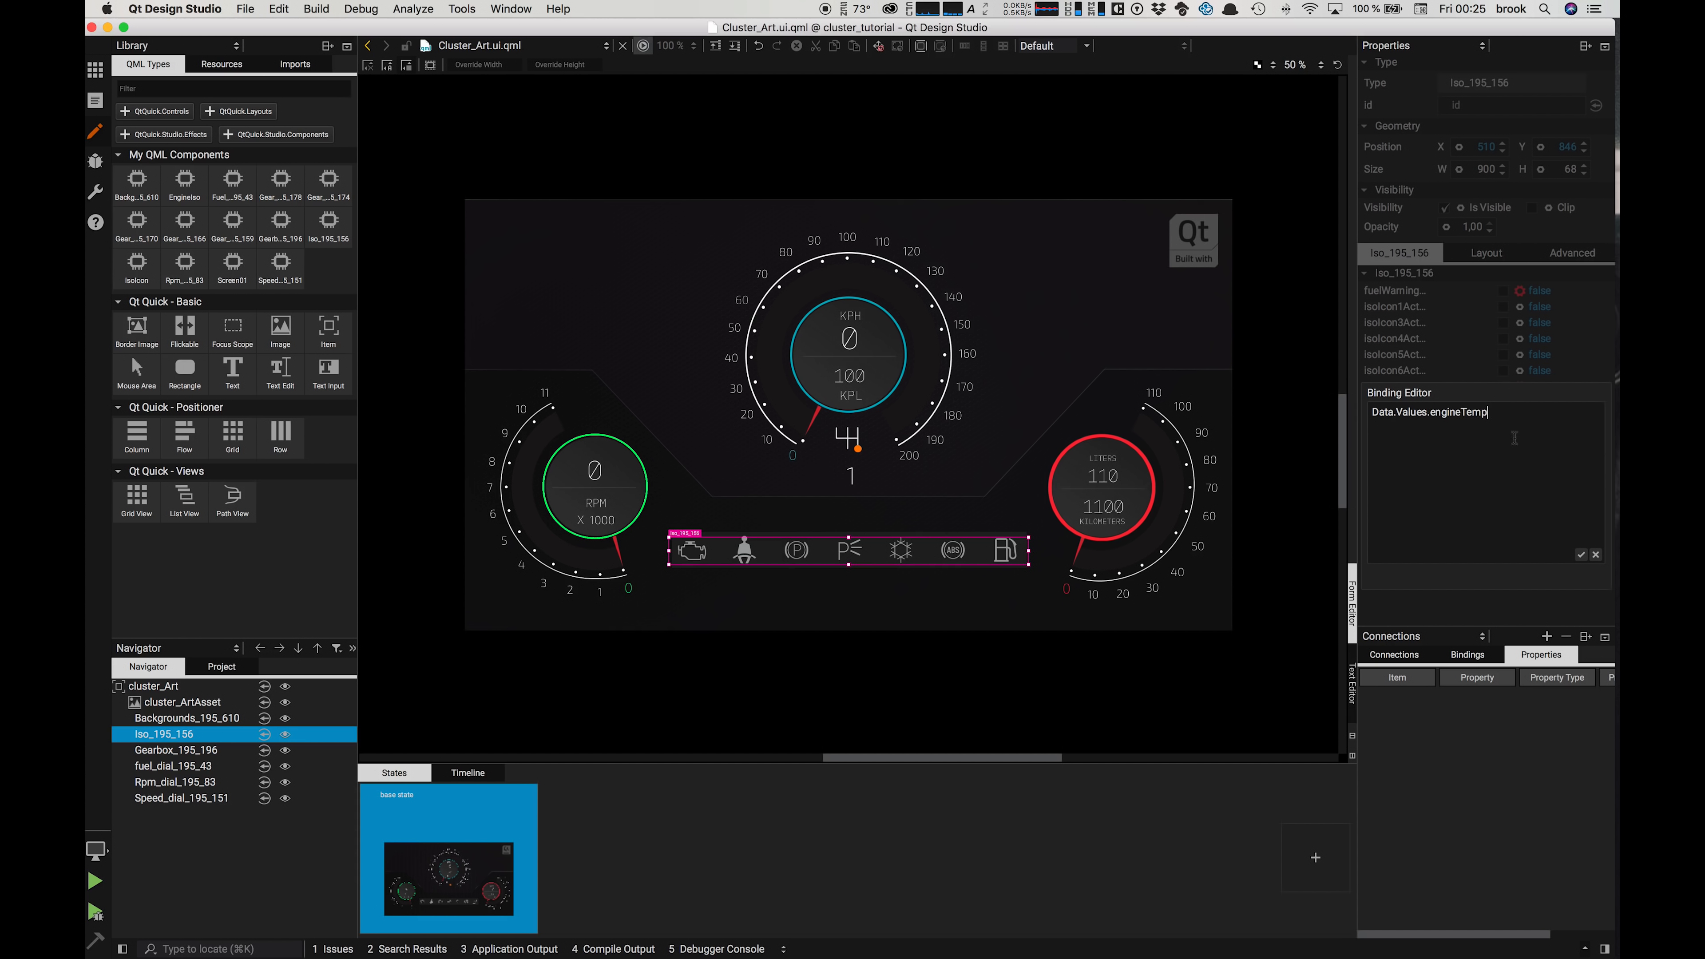
click(1581, 555)
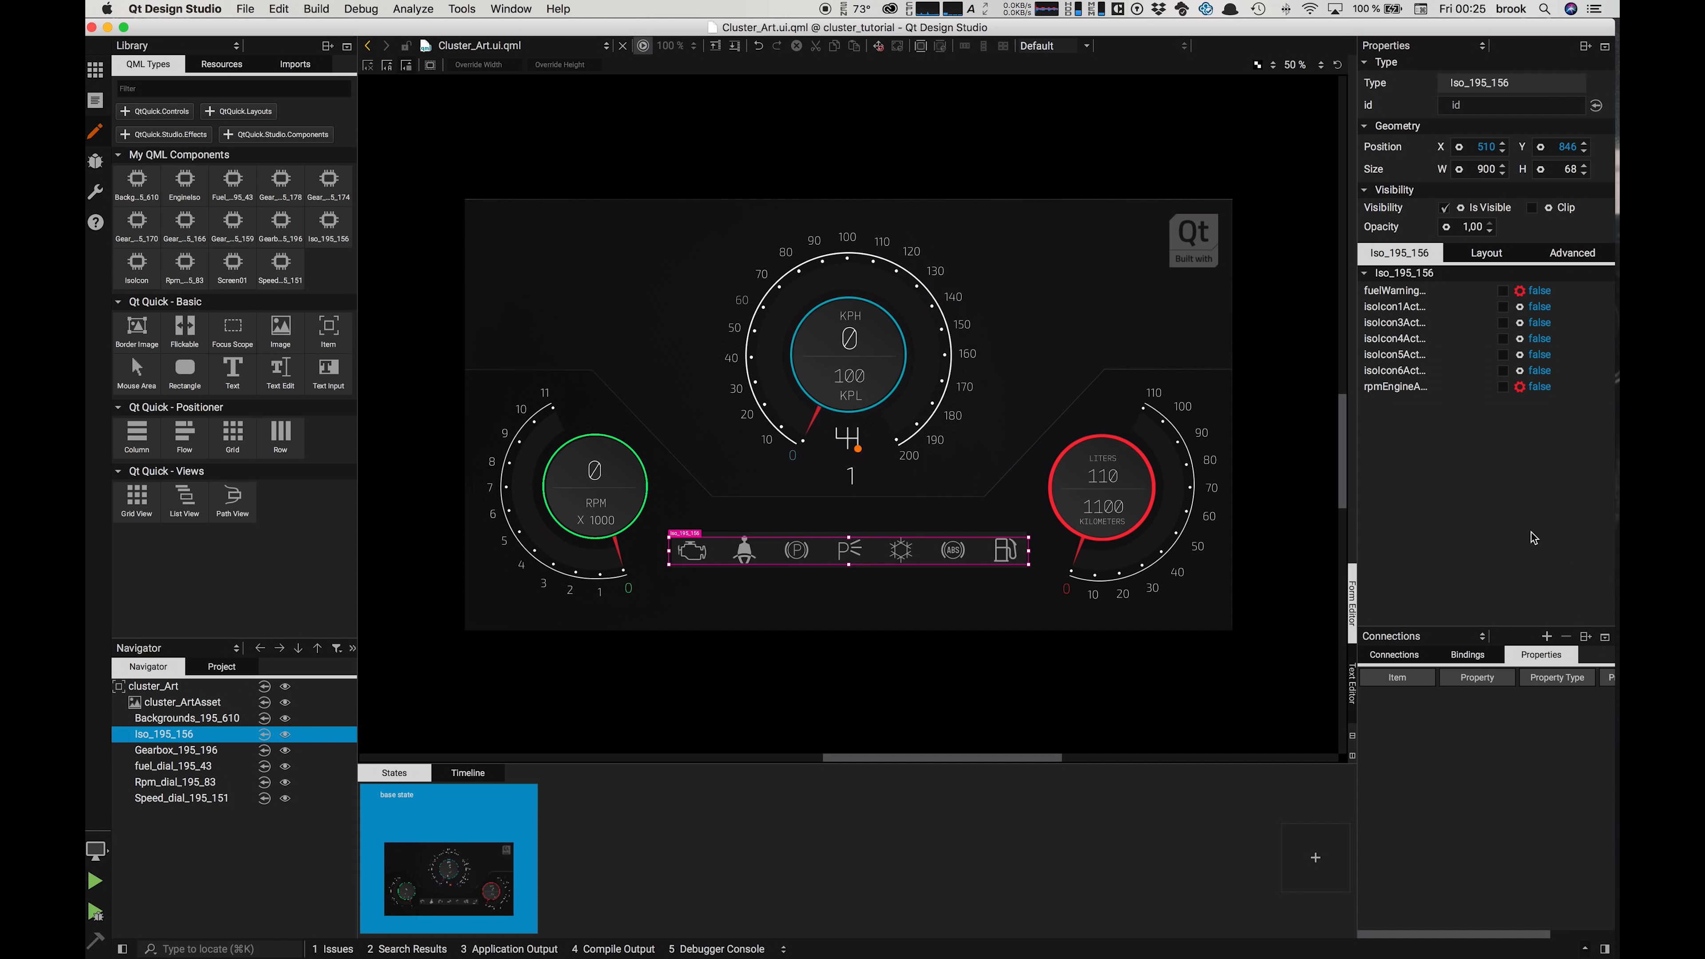
click(1521, 293)
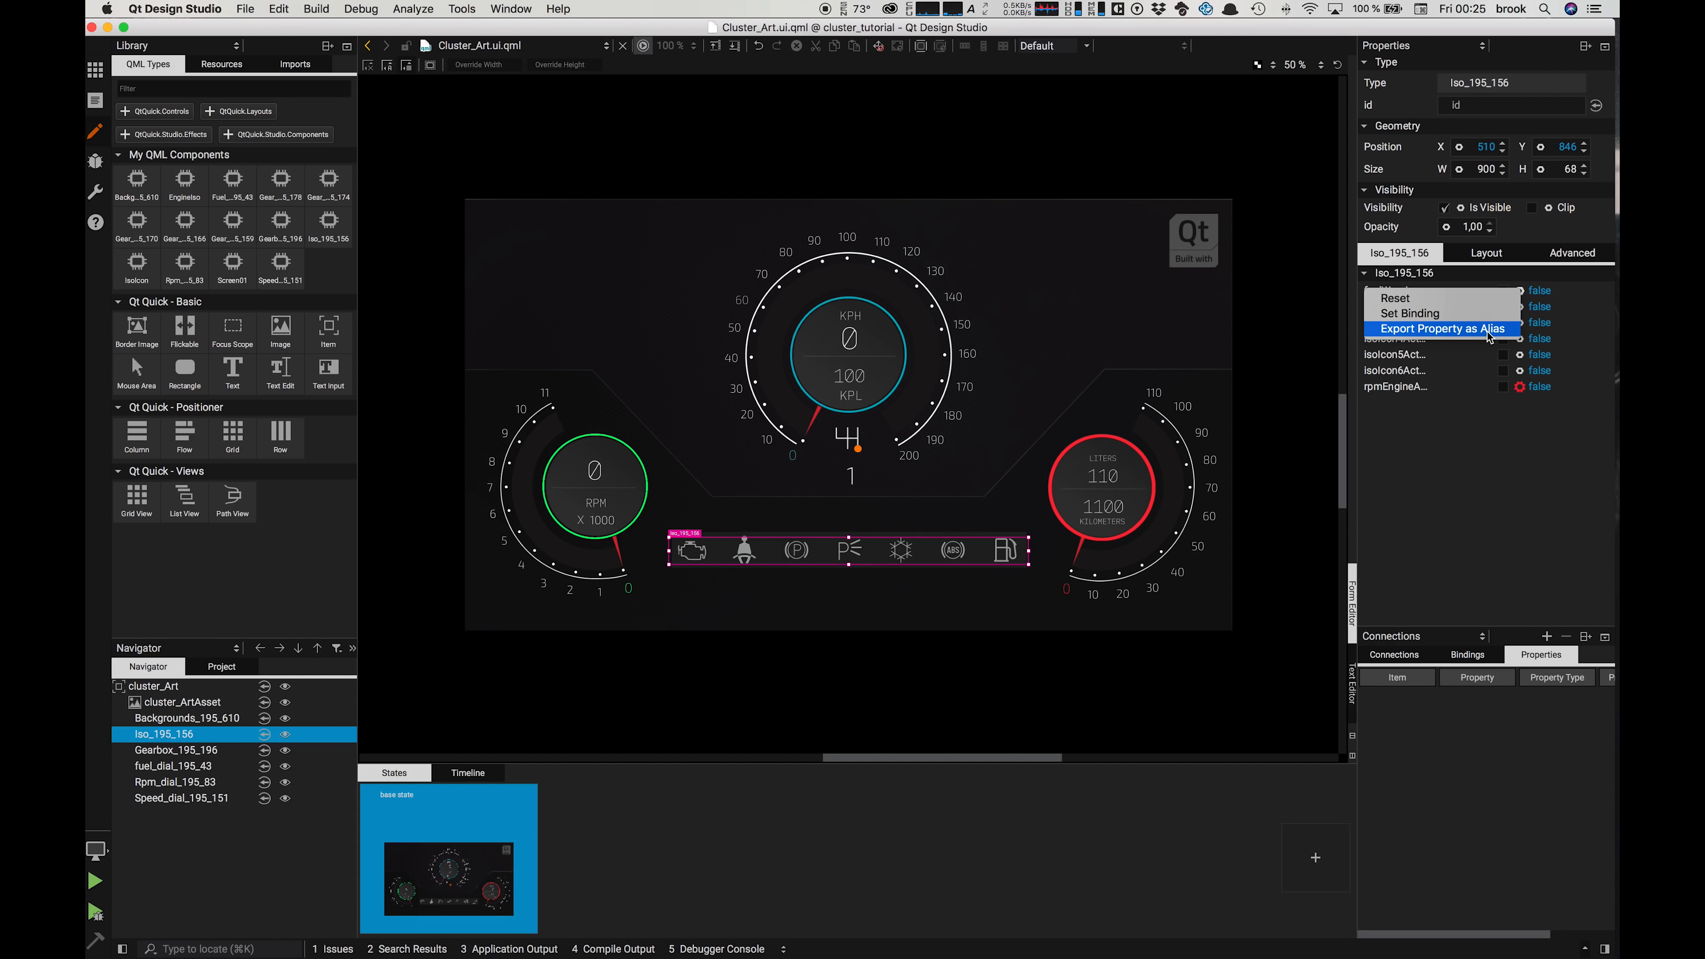
click(1467, 314)
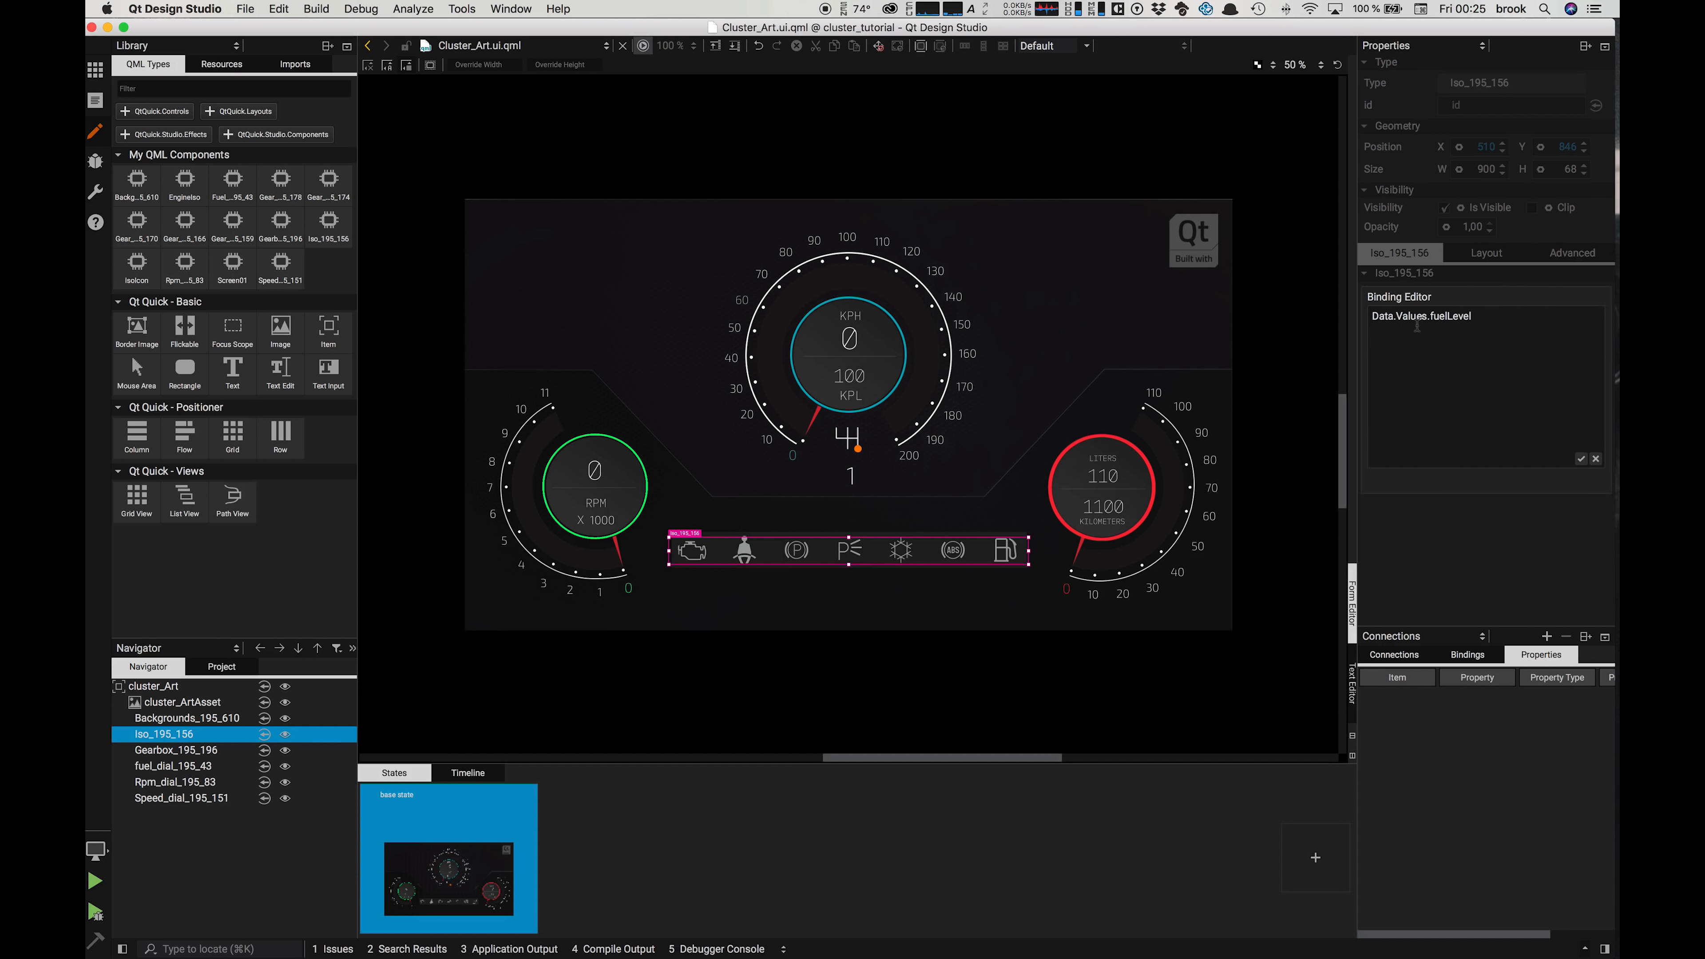
click(1580, 461)
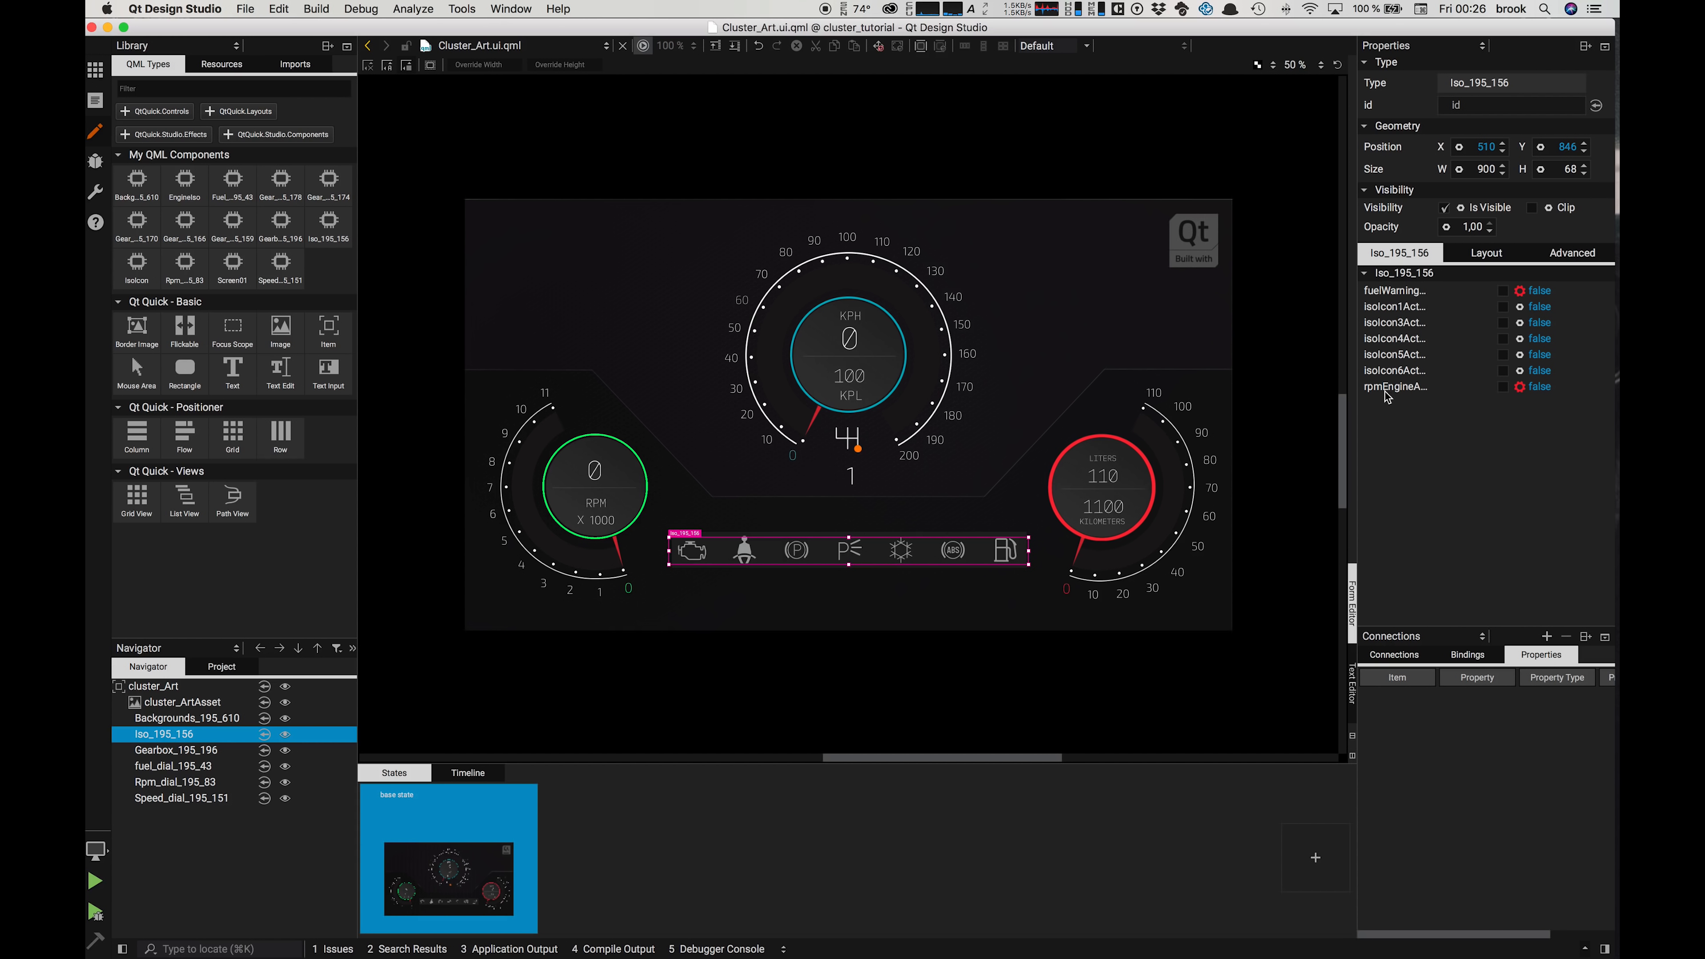
Step: Widen the properties area so the full property names of Iso_195_156 fit, keeping the component selected
mouse_move(1354, 374)
mouse_down()
mouse_move(1269, 378)
mouse_move(1351, 393)
mouse_move(1337, 354)
mouse_up()
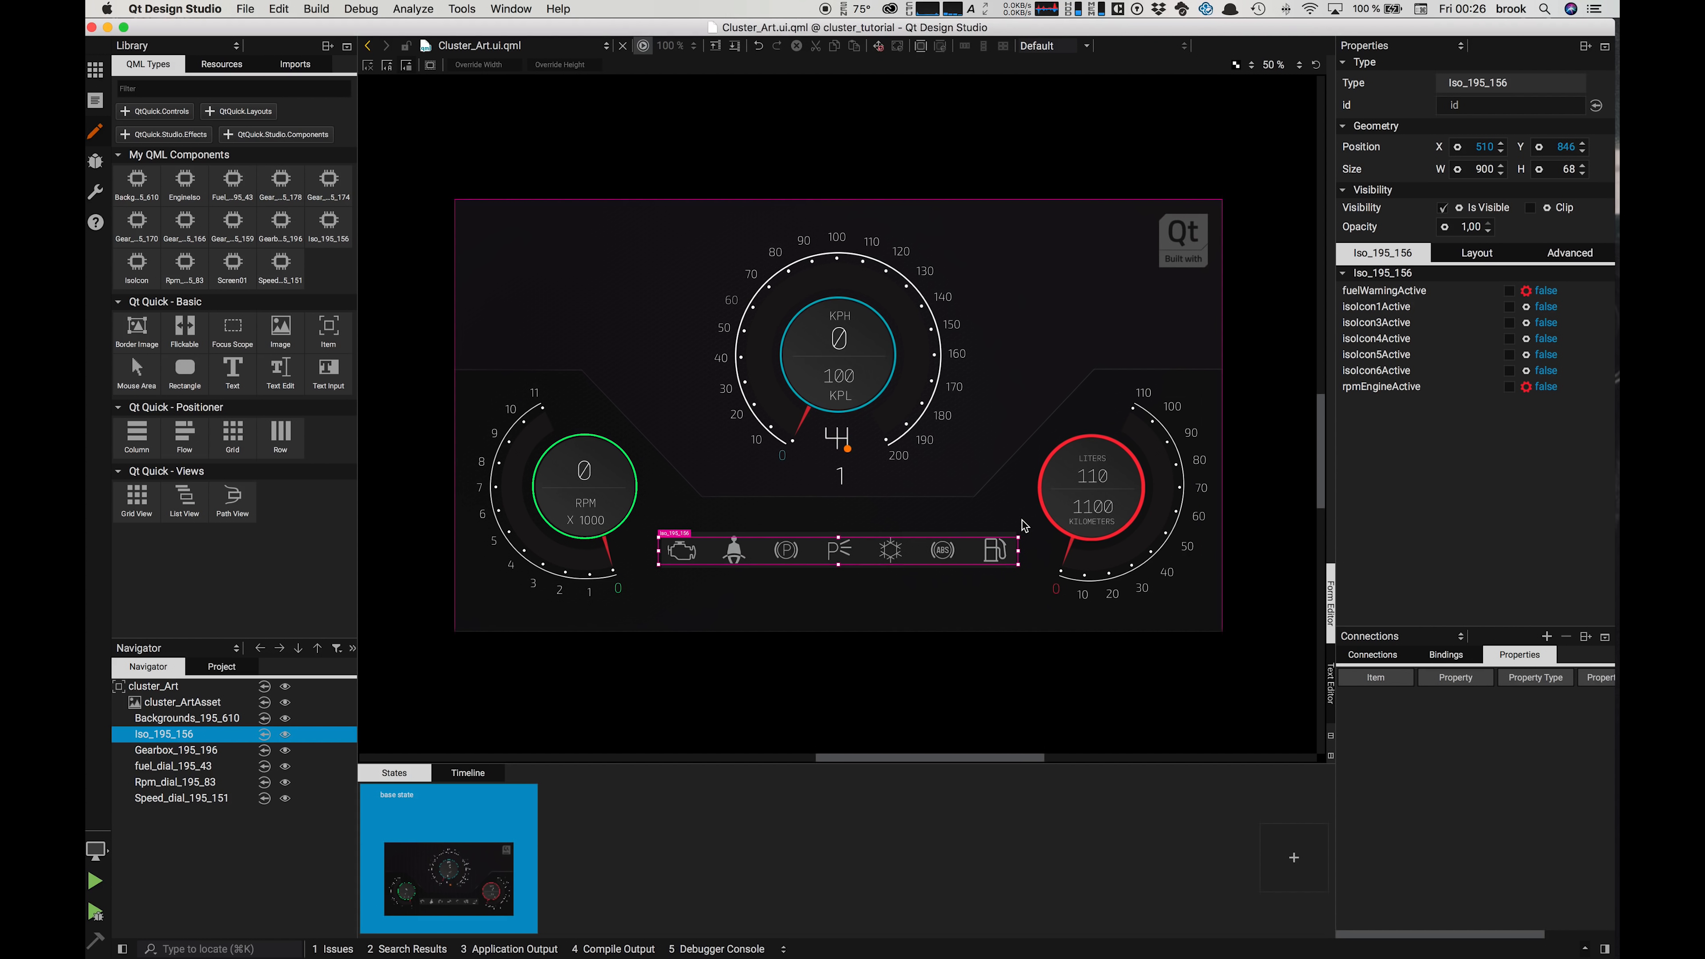
right_click(168, 737)
mouse_move(174, 759)
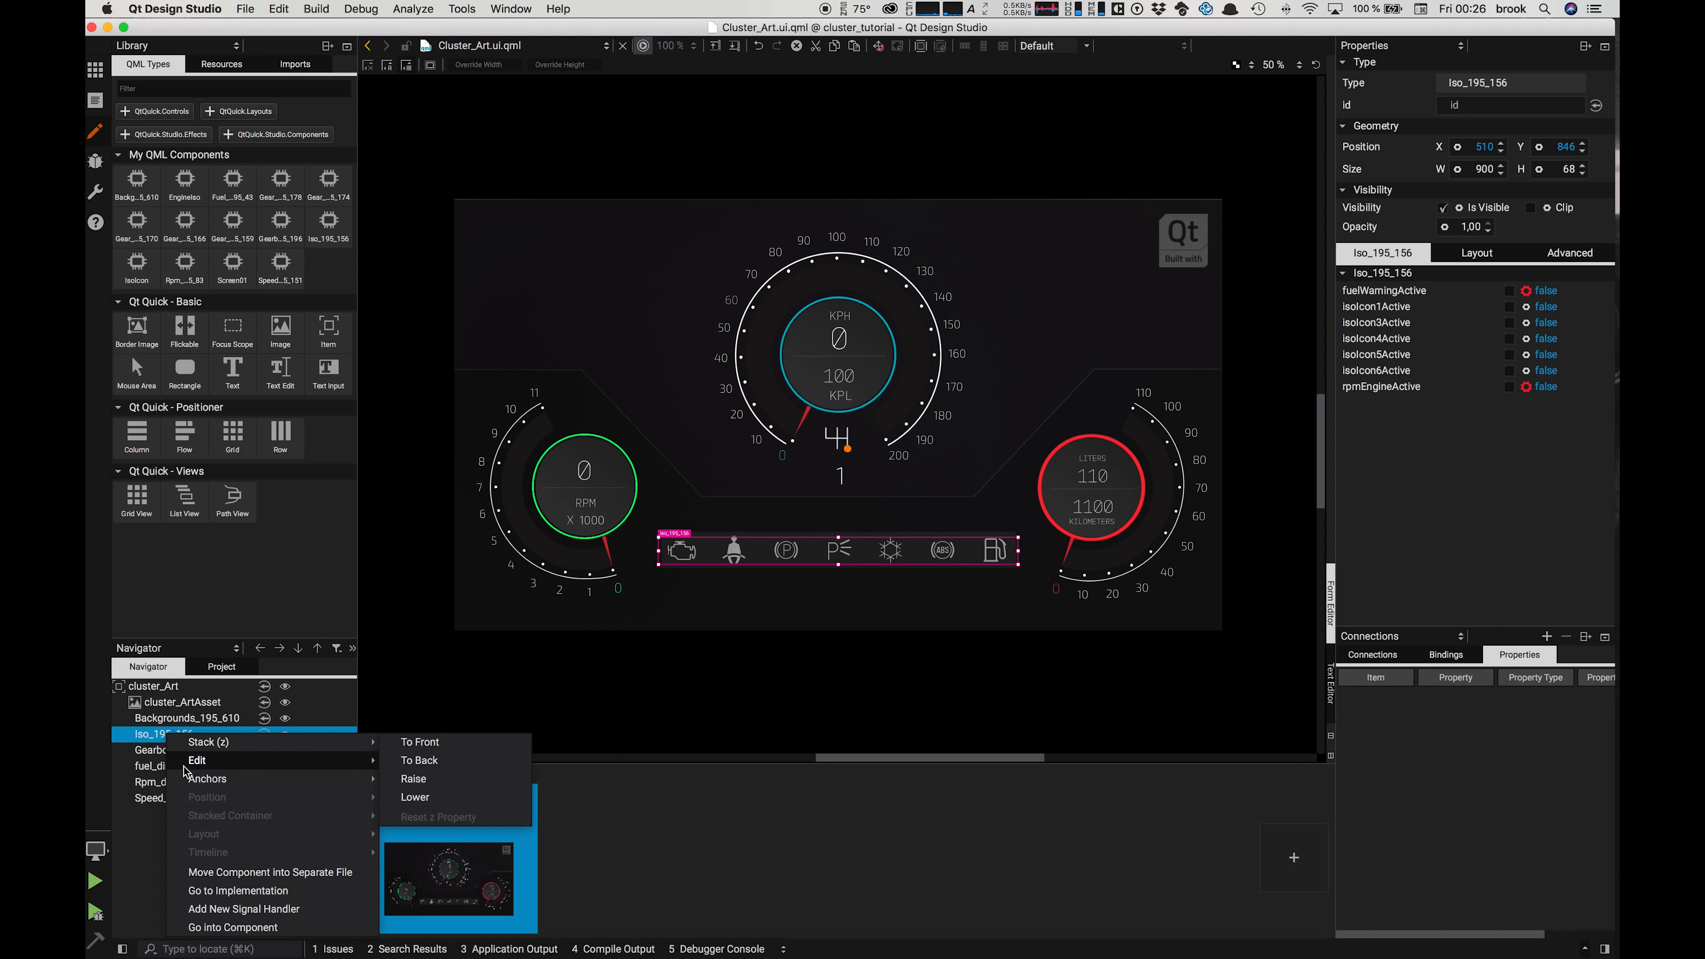
click(153, 740)
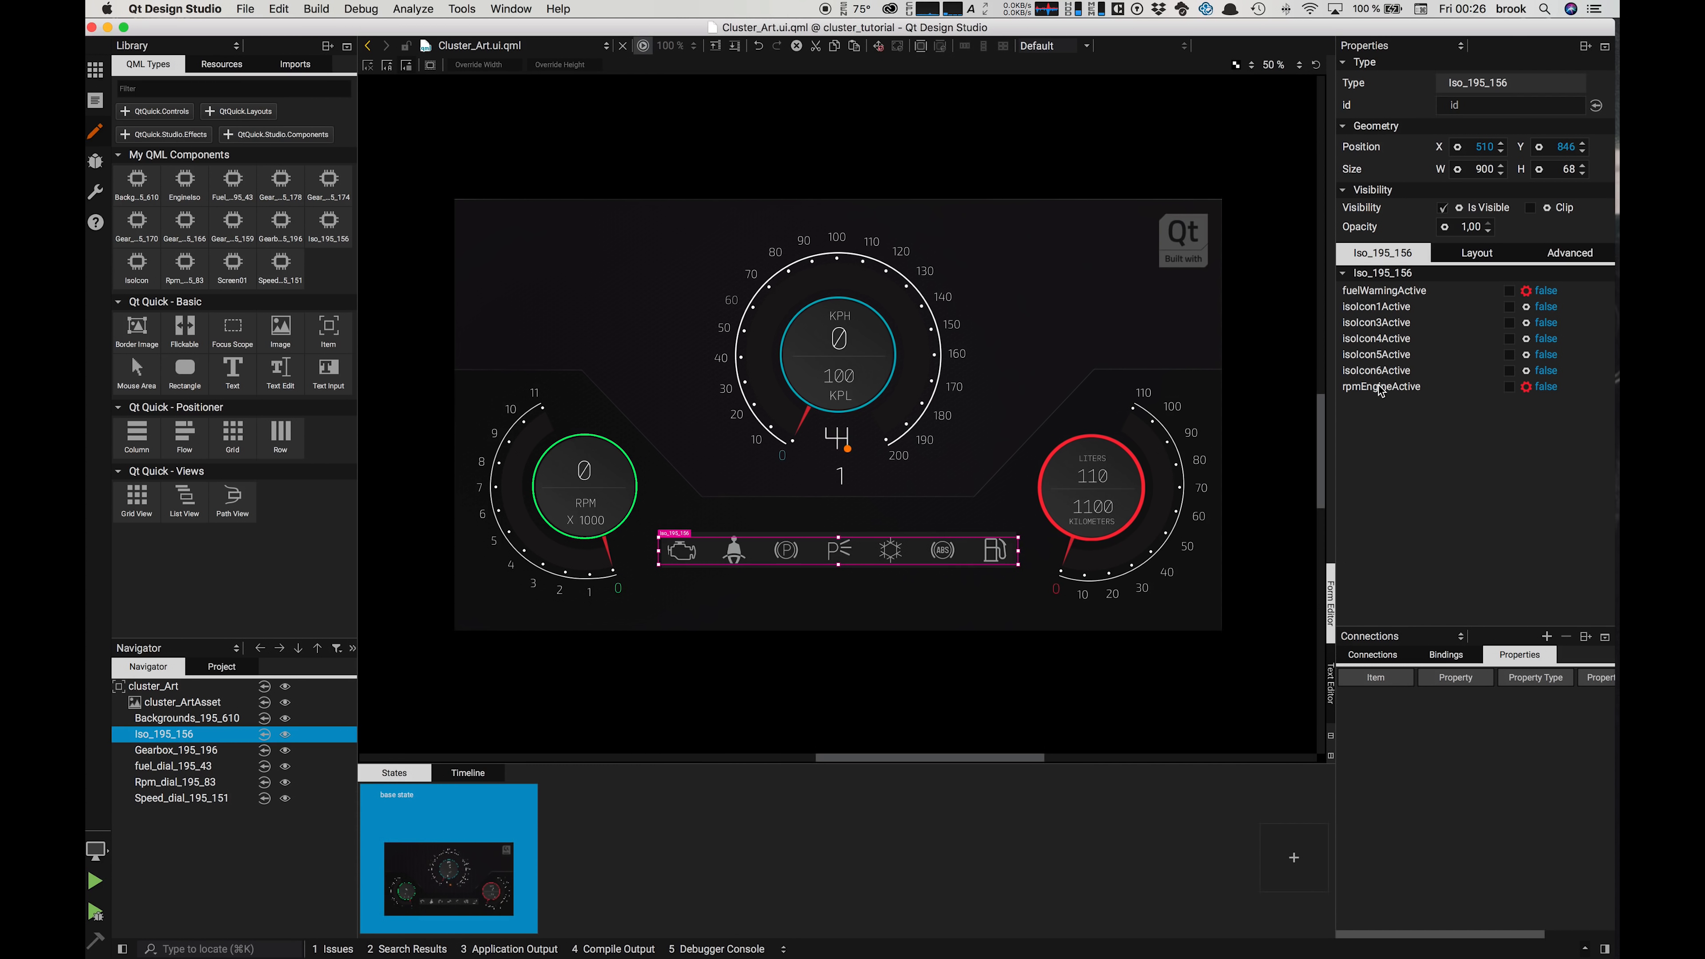
Step: Reset the isoIcon6Active, isoIcon5Active, isoIcon4Active, isoIcon3Active and isoIcon1Active properties of Iso_195_156 to their component defaults
click(1525, 371)
click(1487, 380)
click(1526, 355)
click(1511, 360)
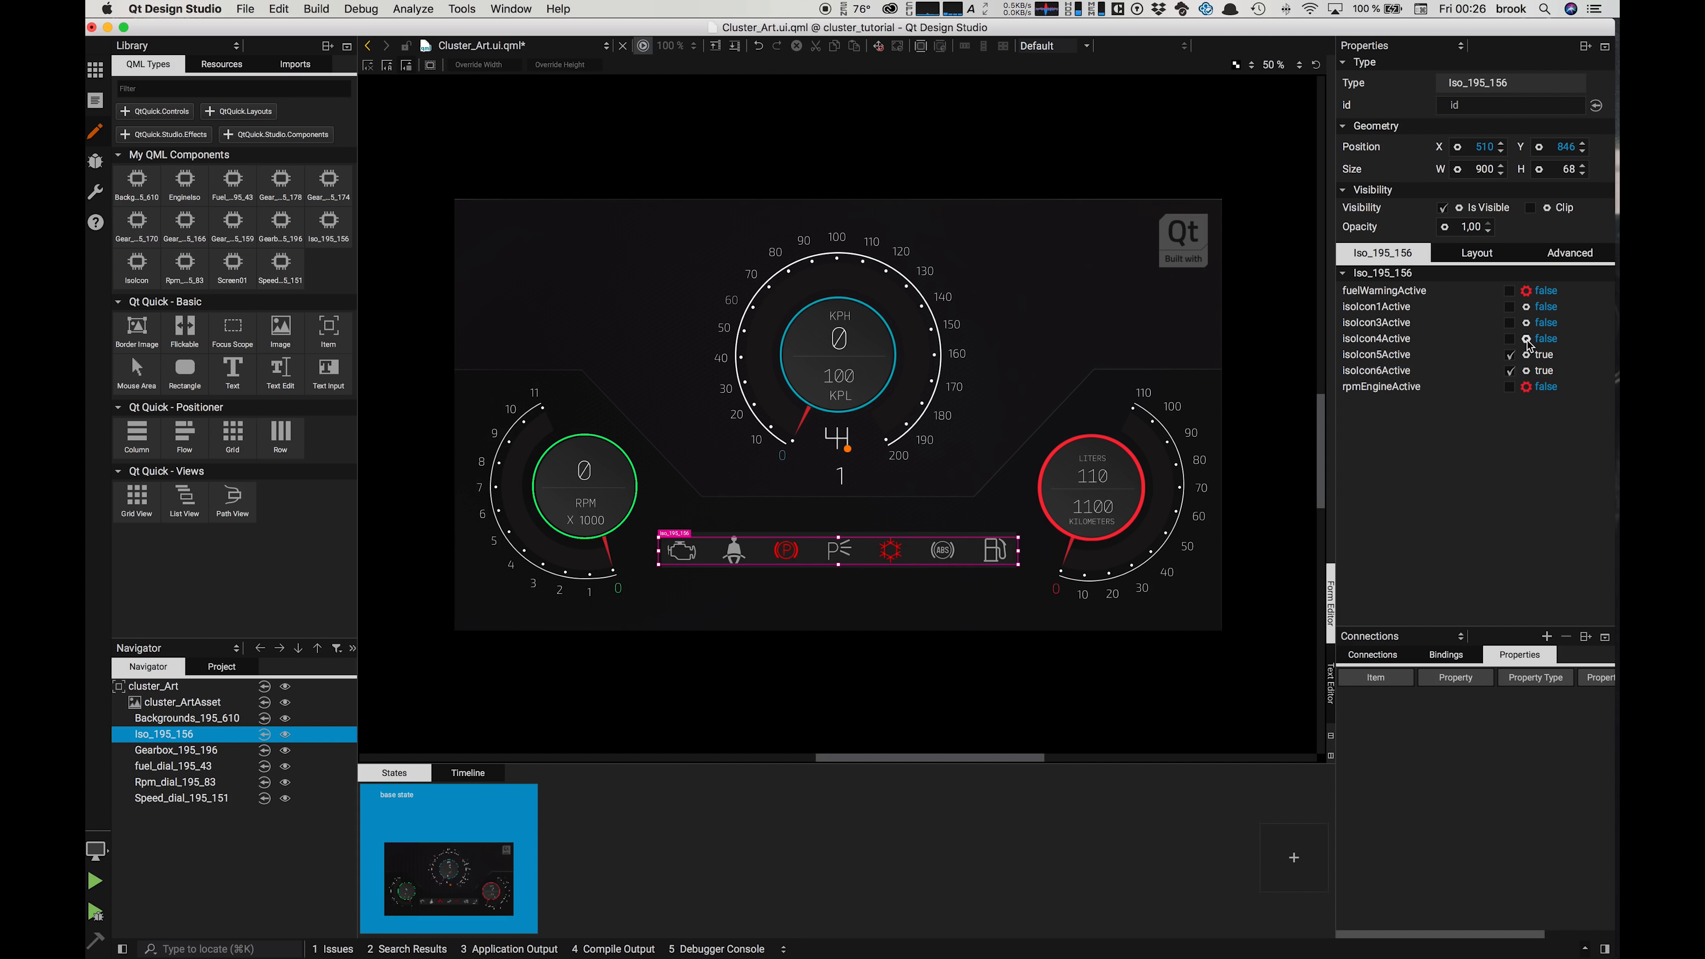
click(1525, 339)
click(1508, 345)
click(1525, 323)
click(1507, 329)
click(1525, 307)
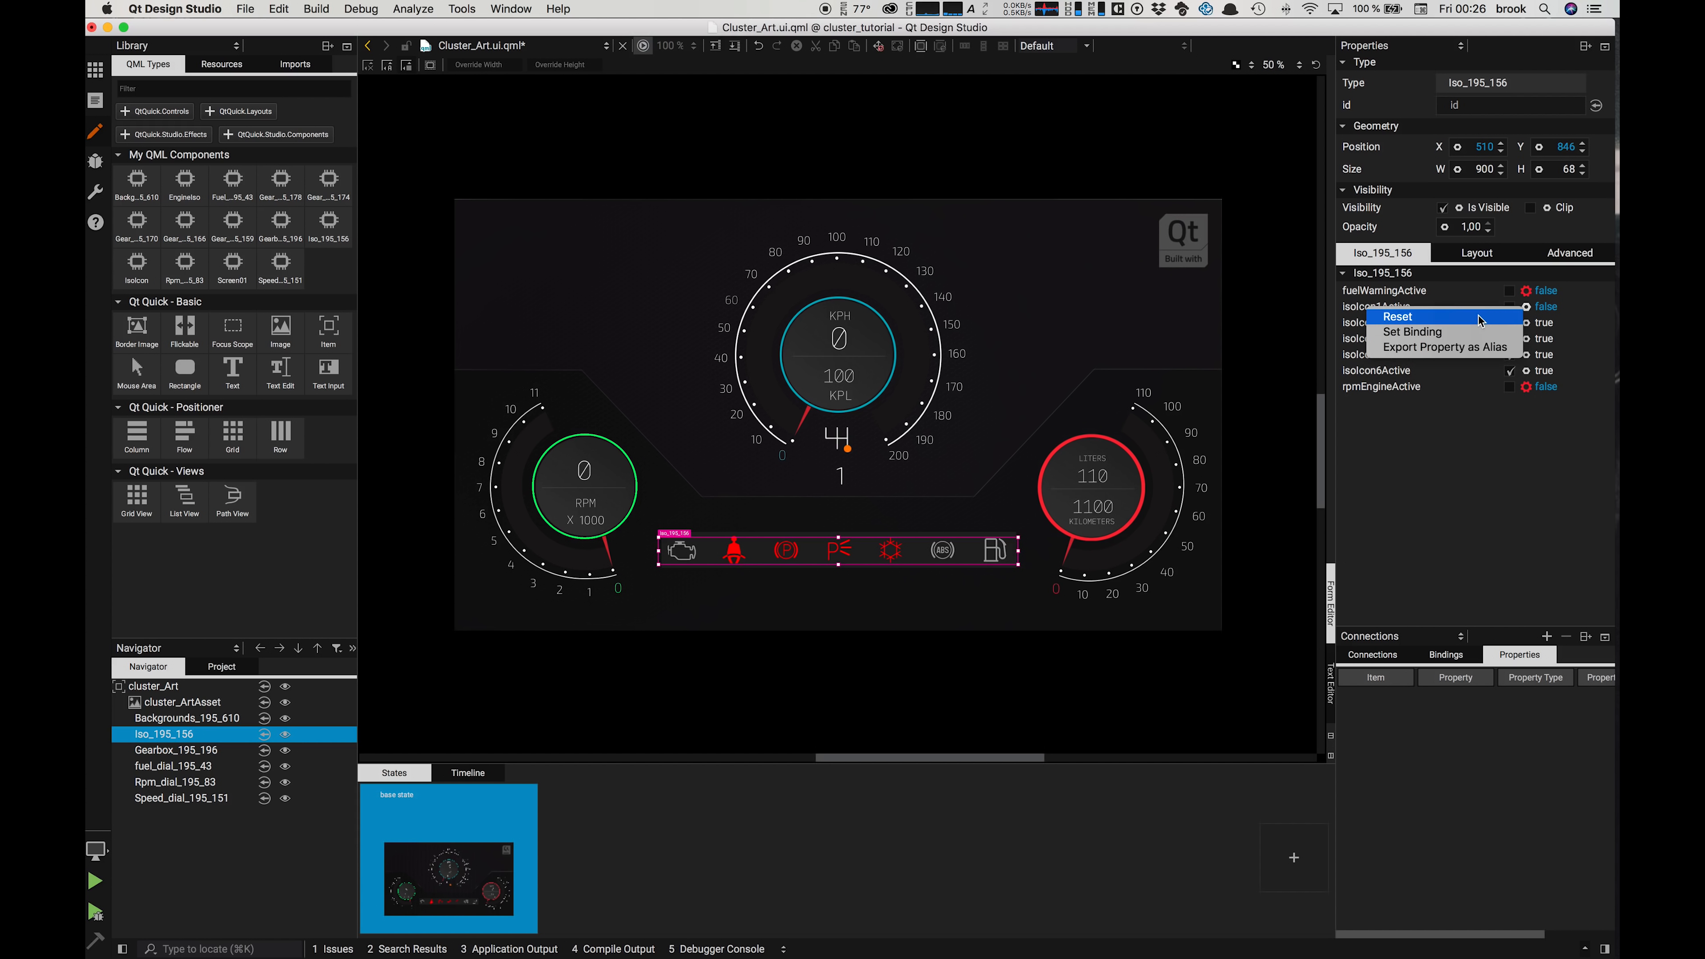
click(1508, 313)
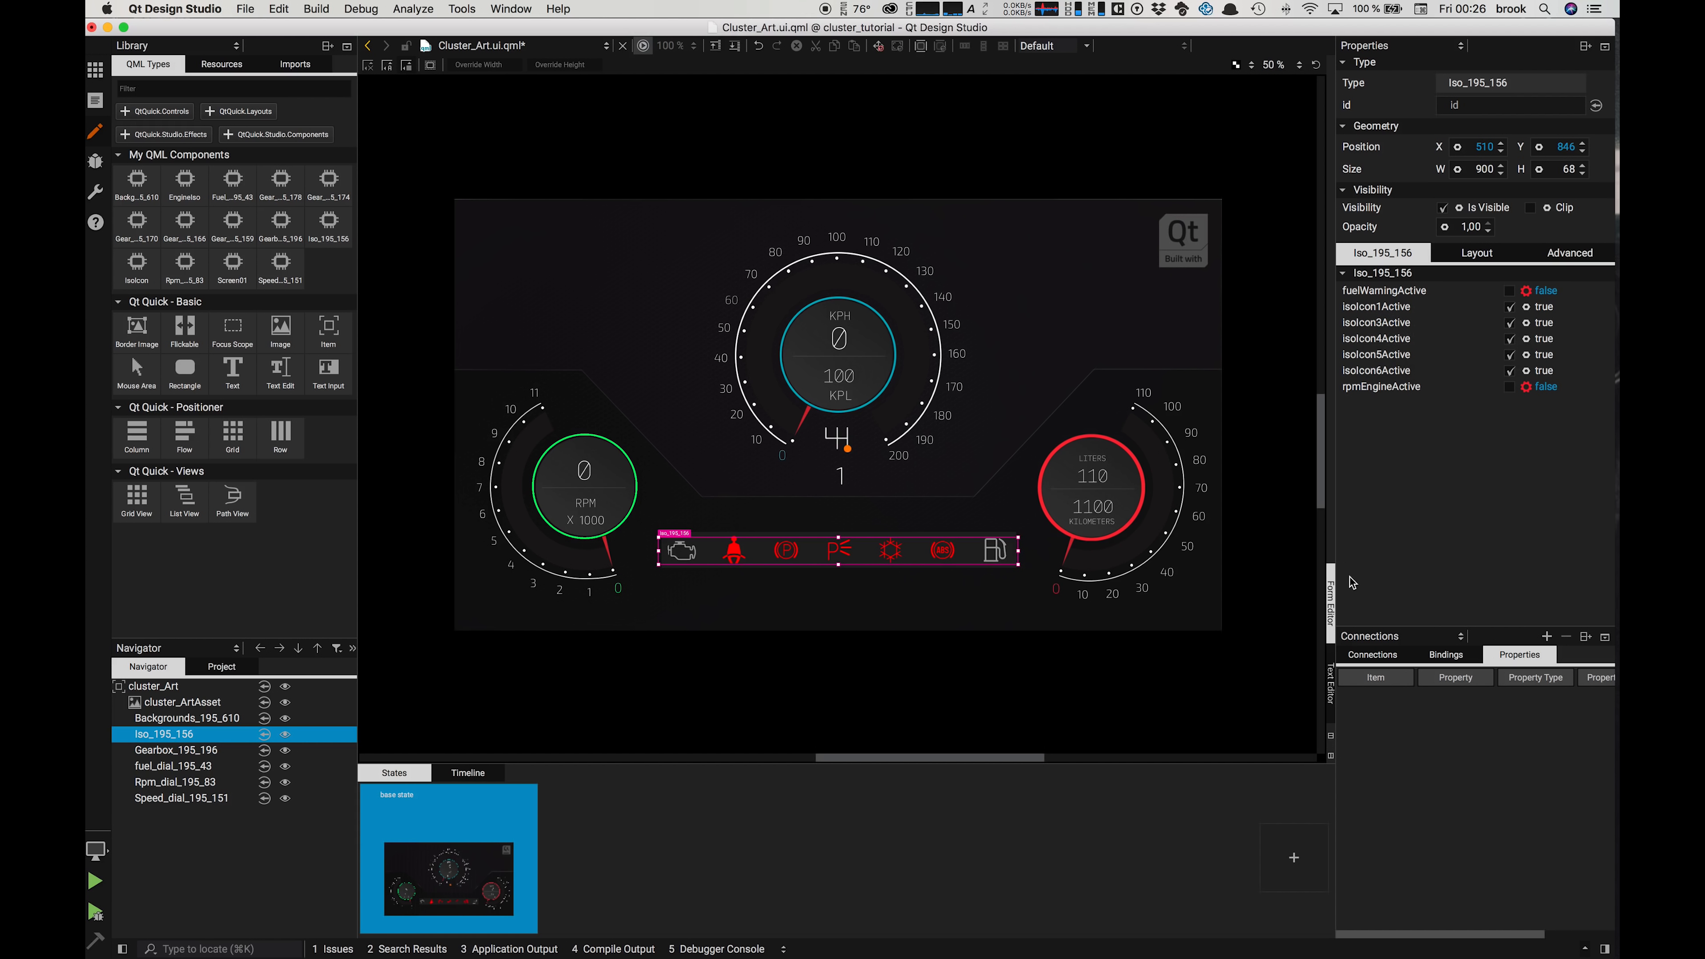
Step: Check the QML source of Cluster_Art and go into the Iso_195_156 component from the visual editor
click(1328, 687)
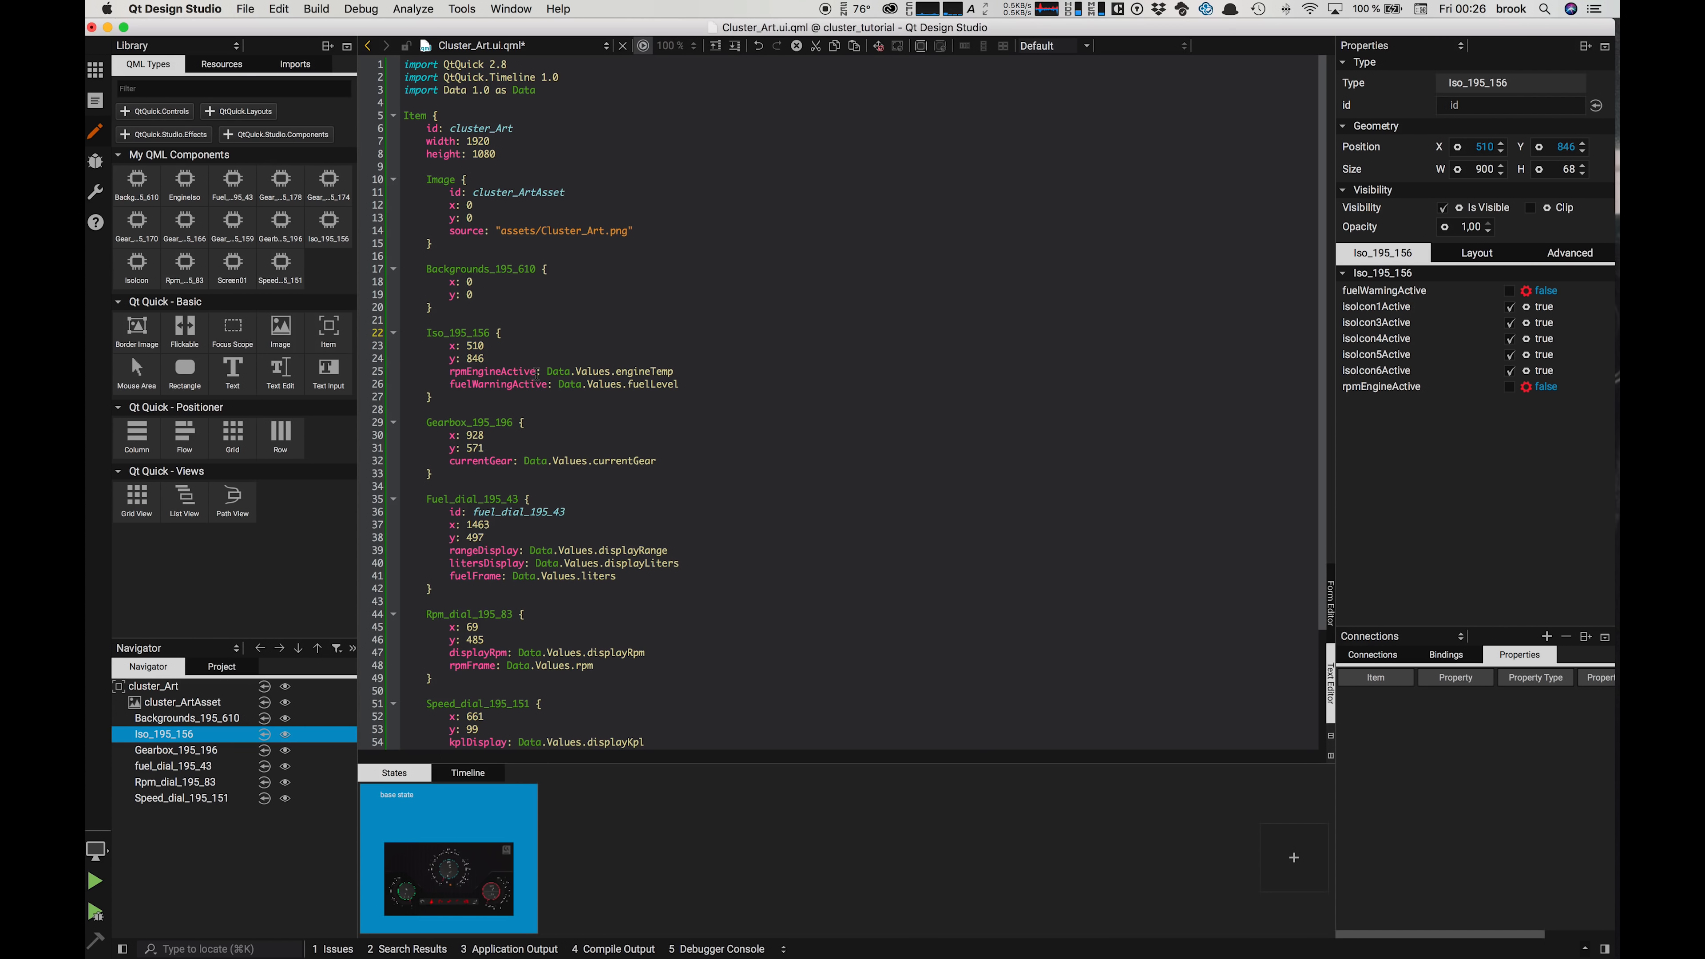
click(1331, 605)
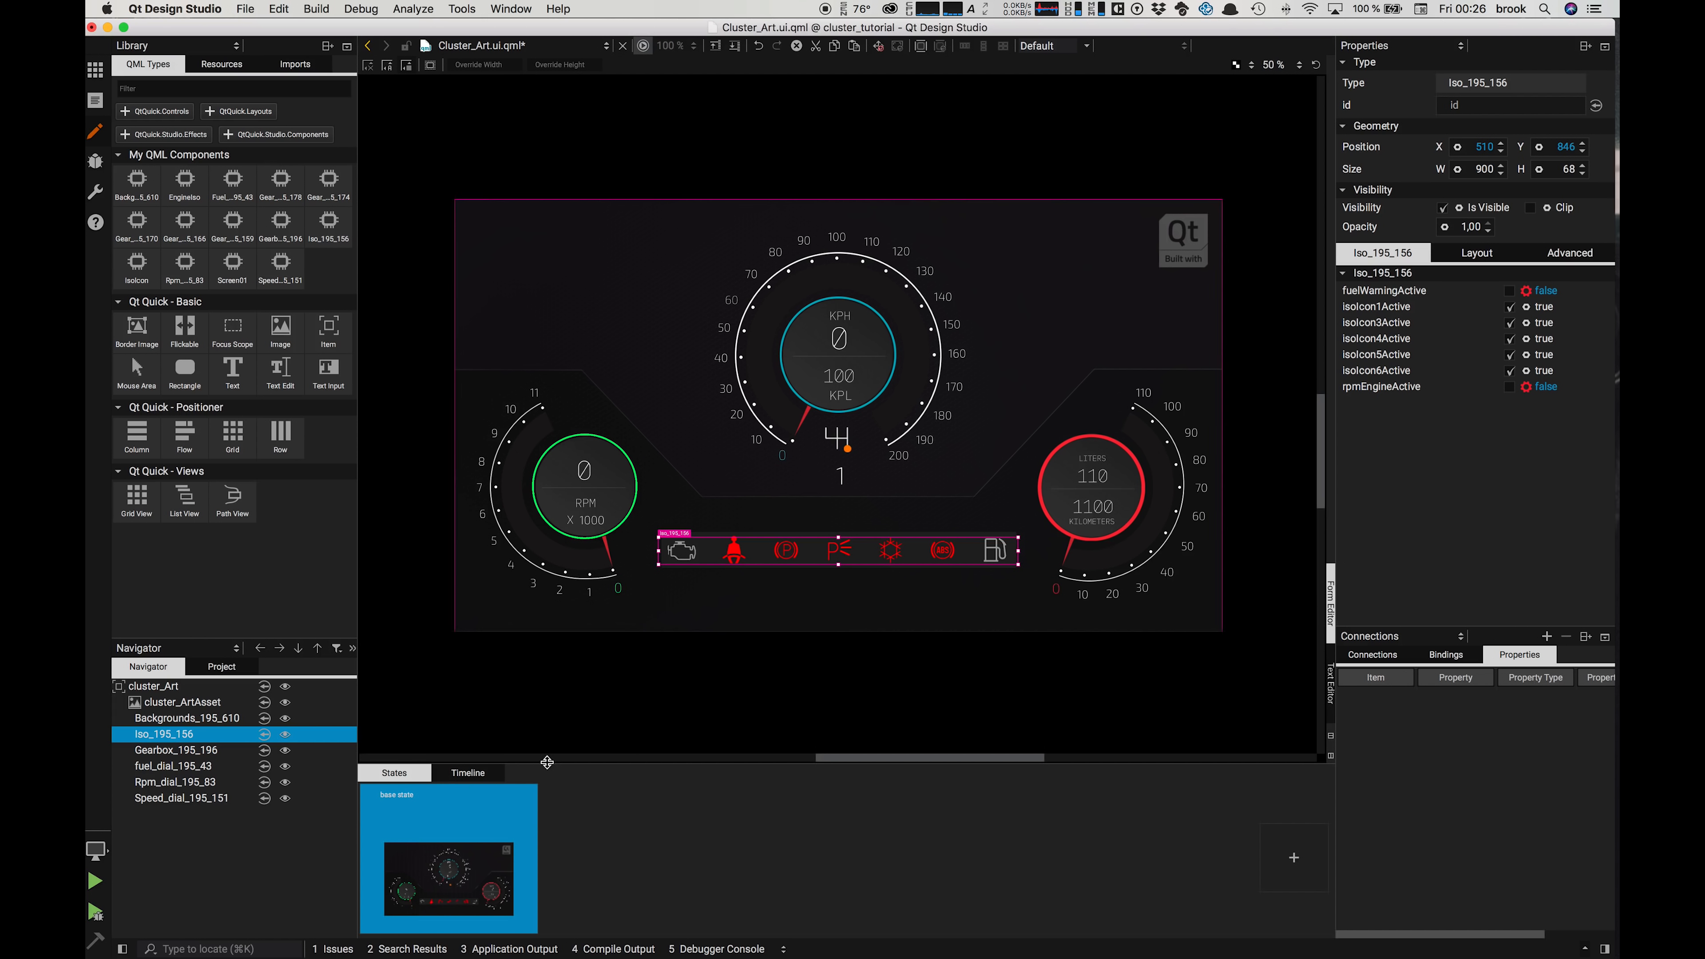
right_click(171, 739)
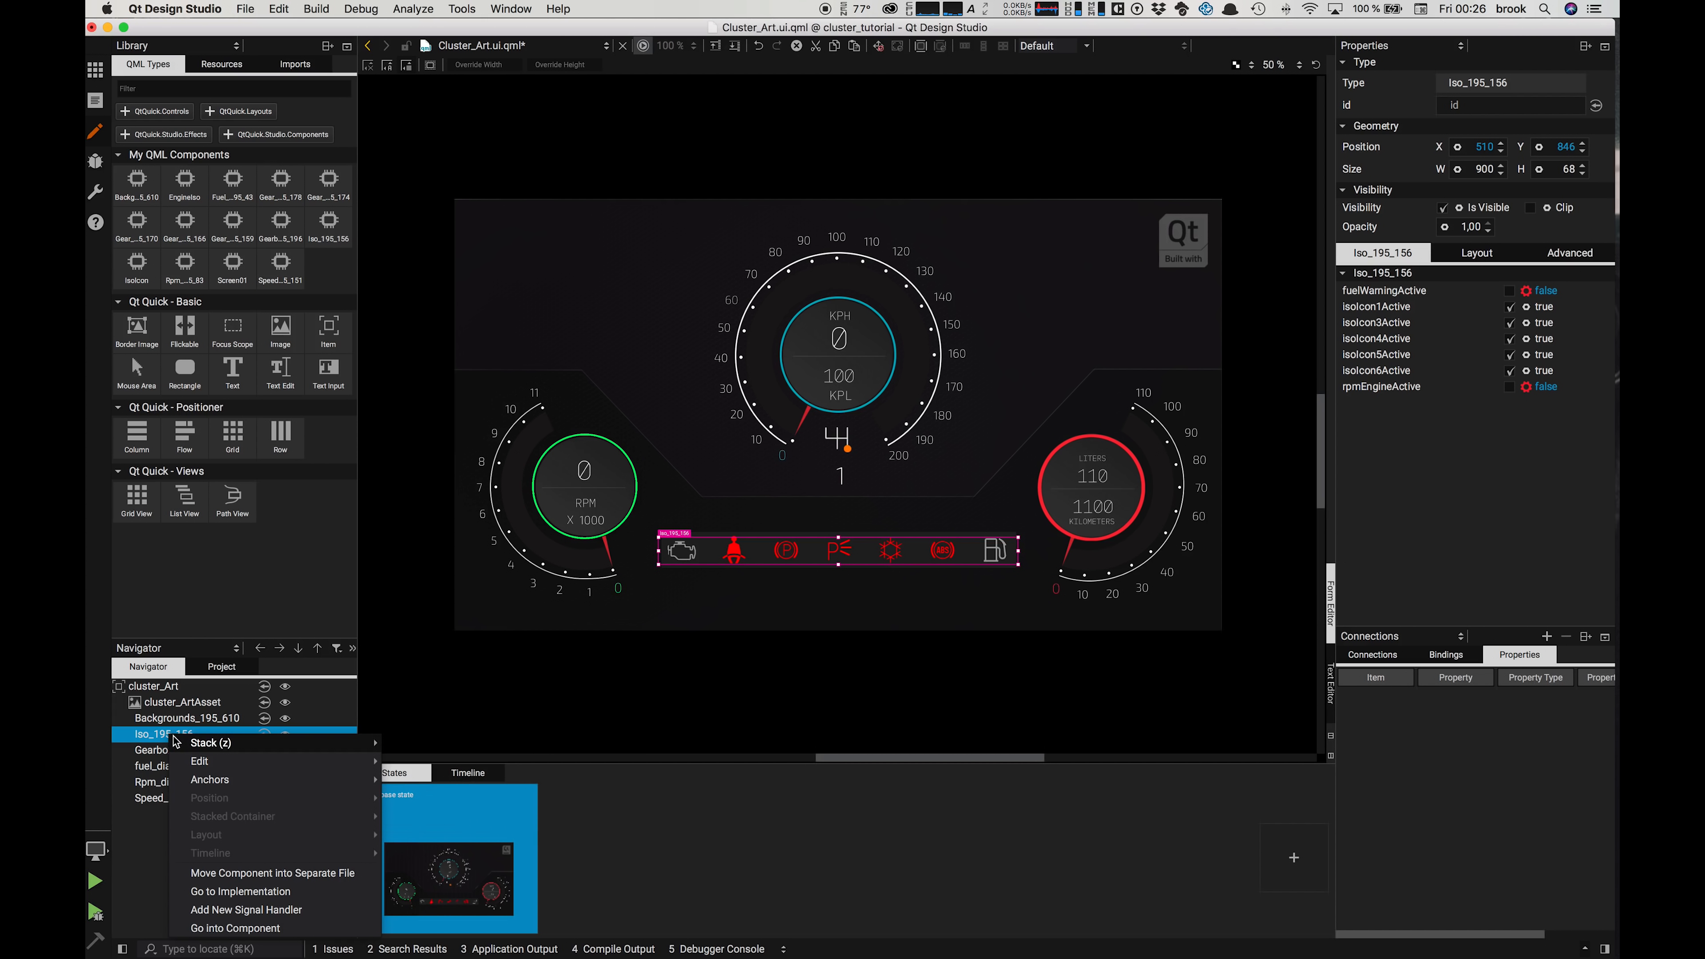
click(223, 931)
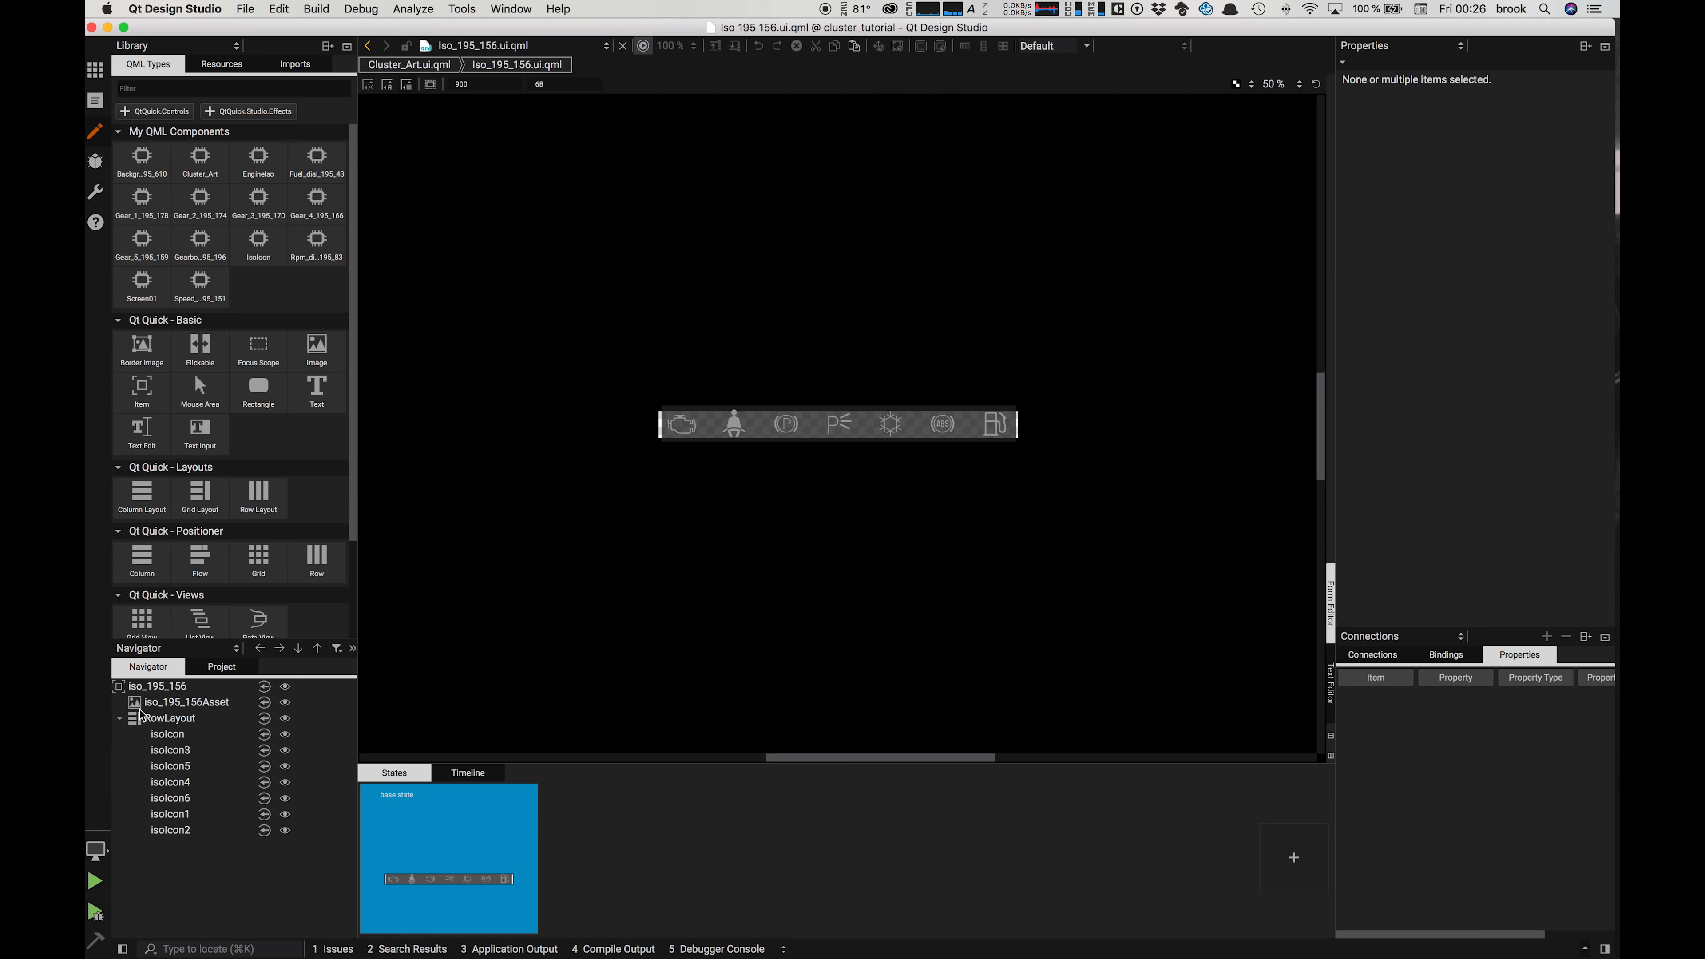
Step: Rename the isoIcon6Active alias property of iso_195_156, which controls the air-conditioning icon, to airConActive and save the component file
click(157, 690)
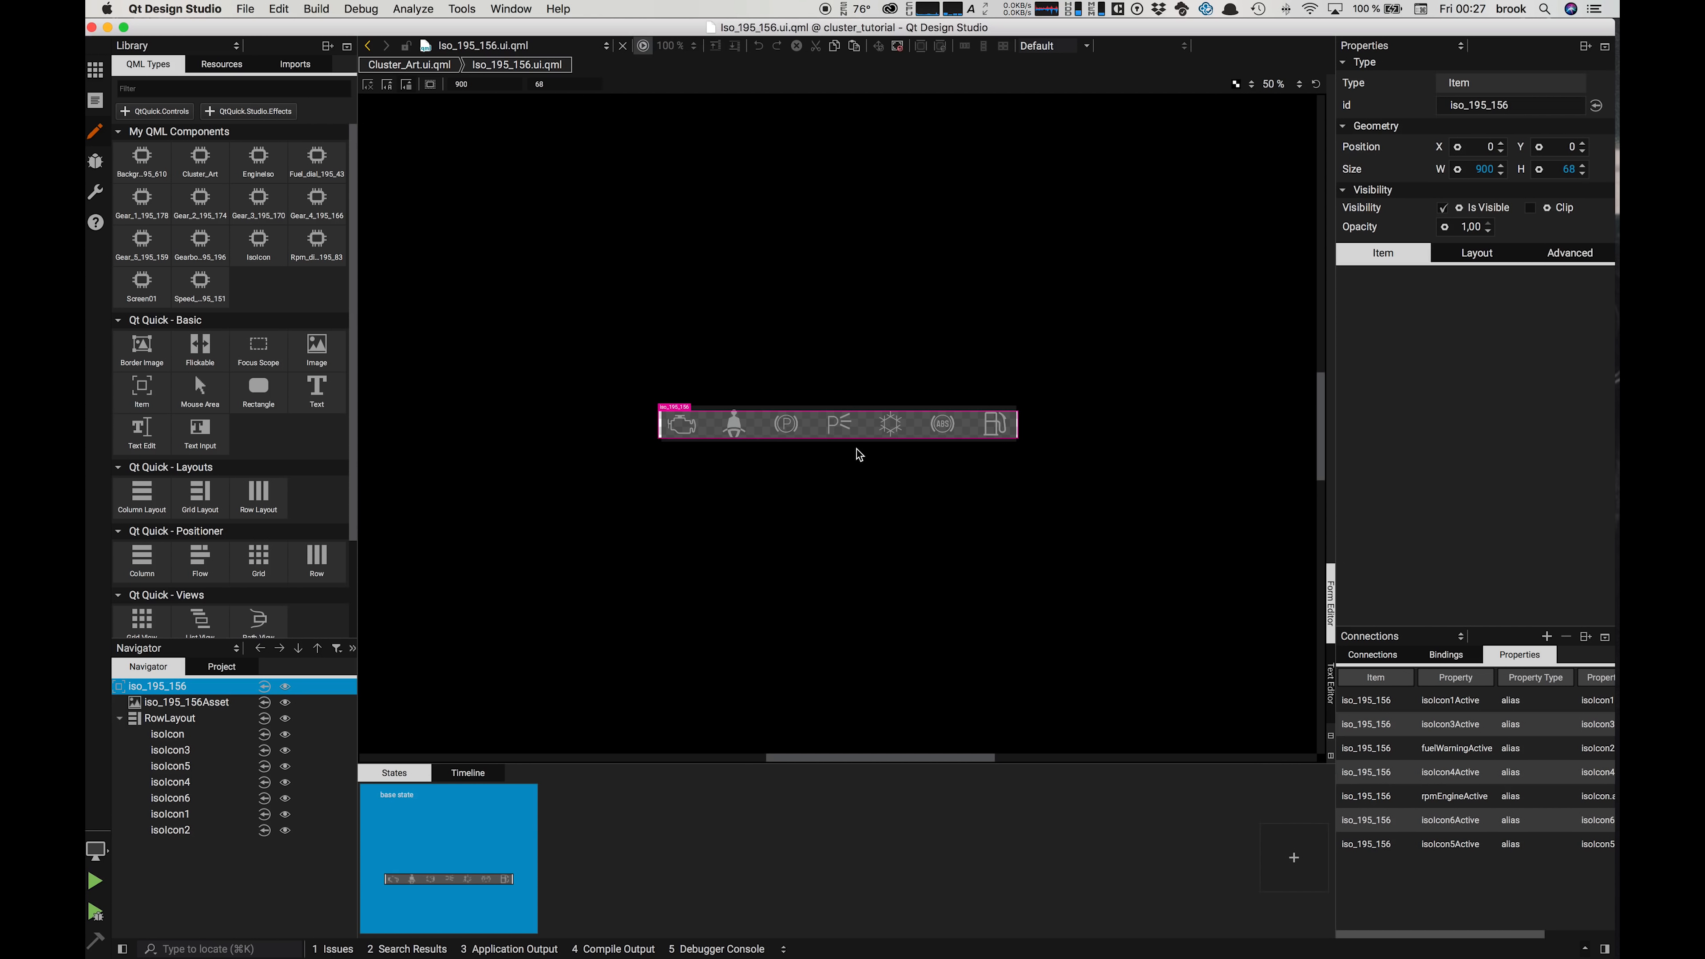
click(891, 425)
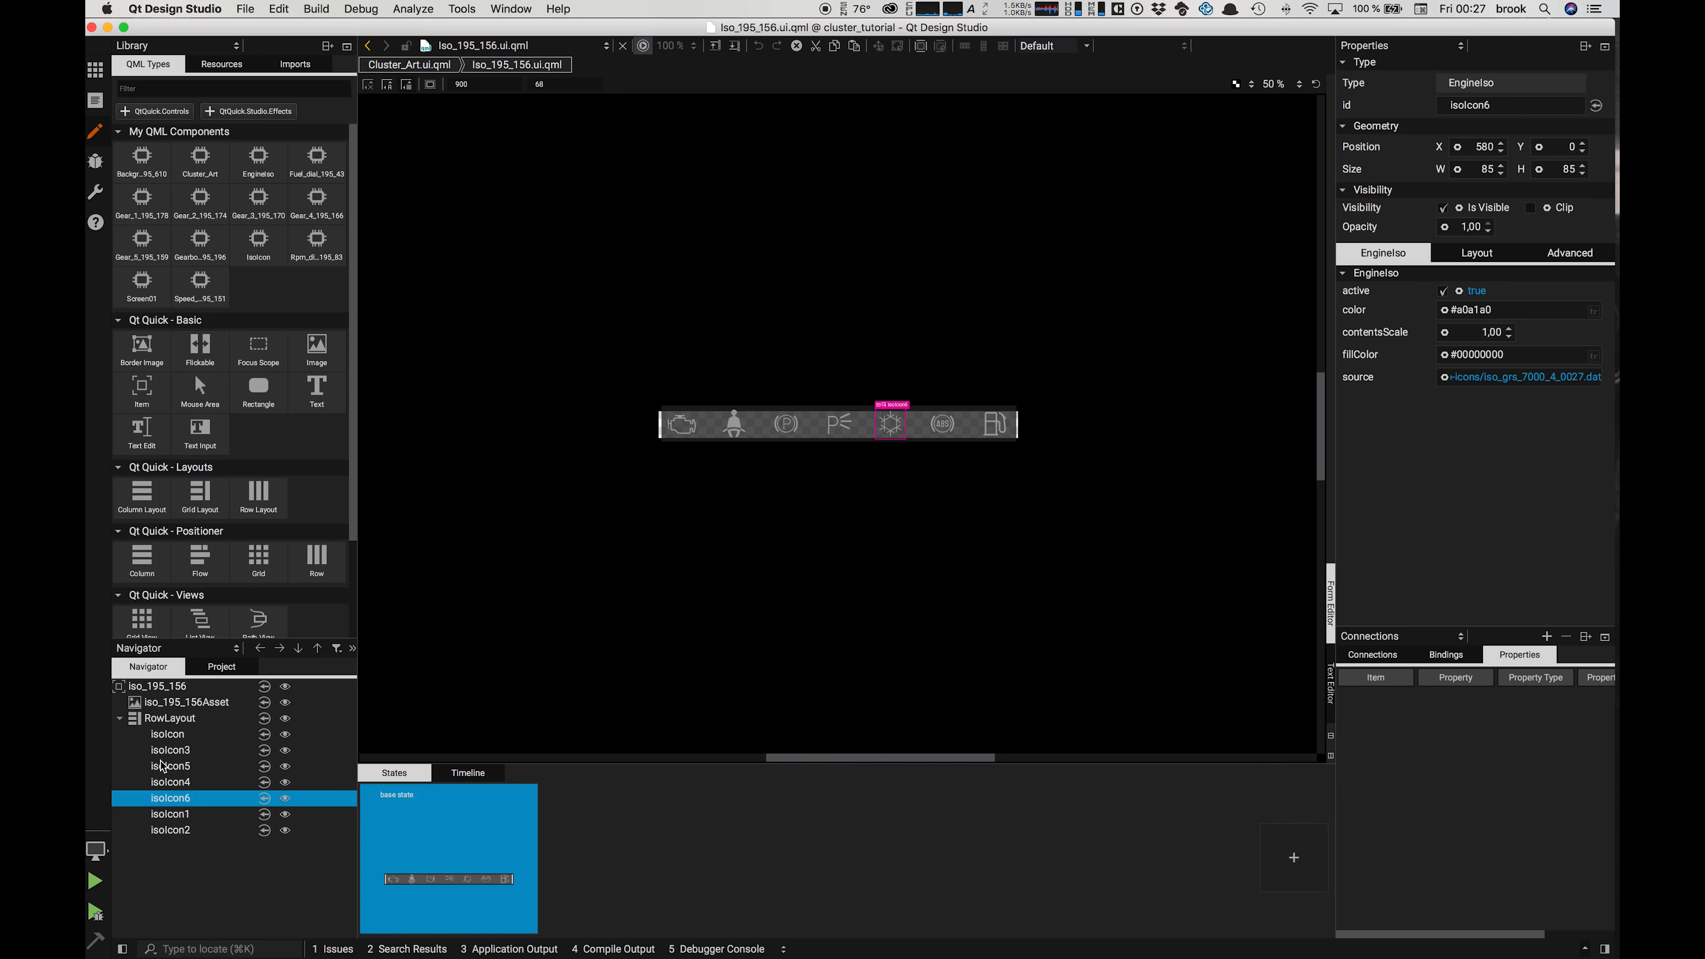
click(153, 688)
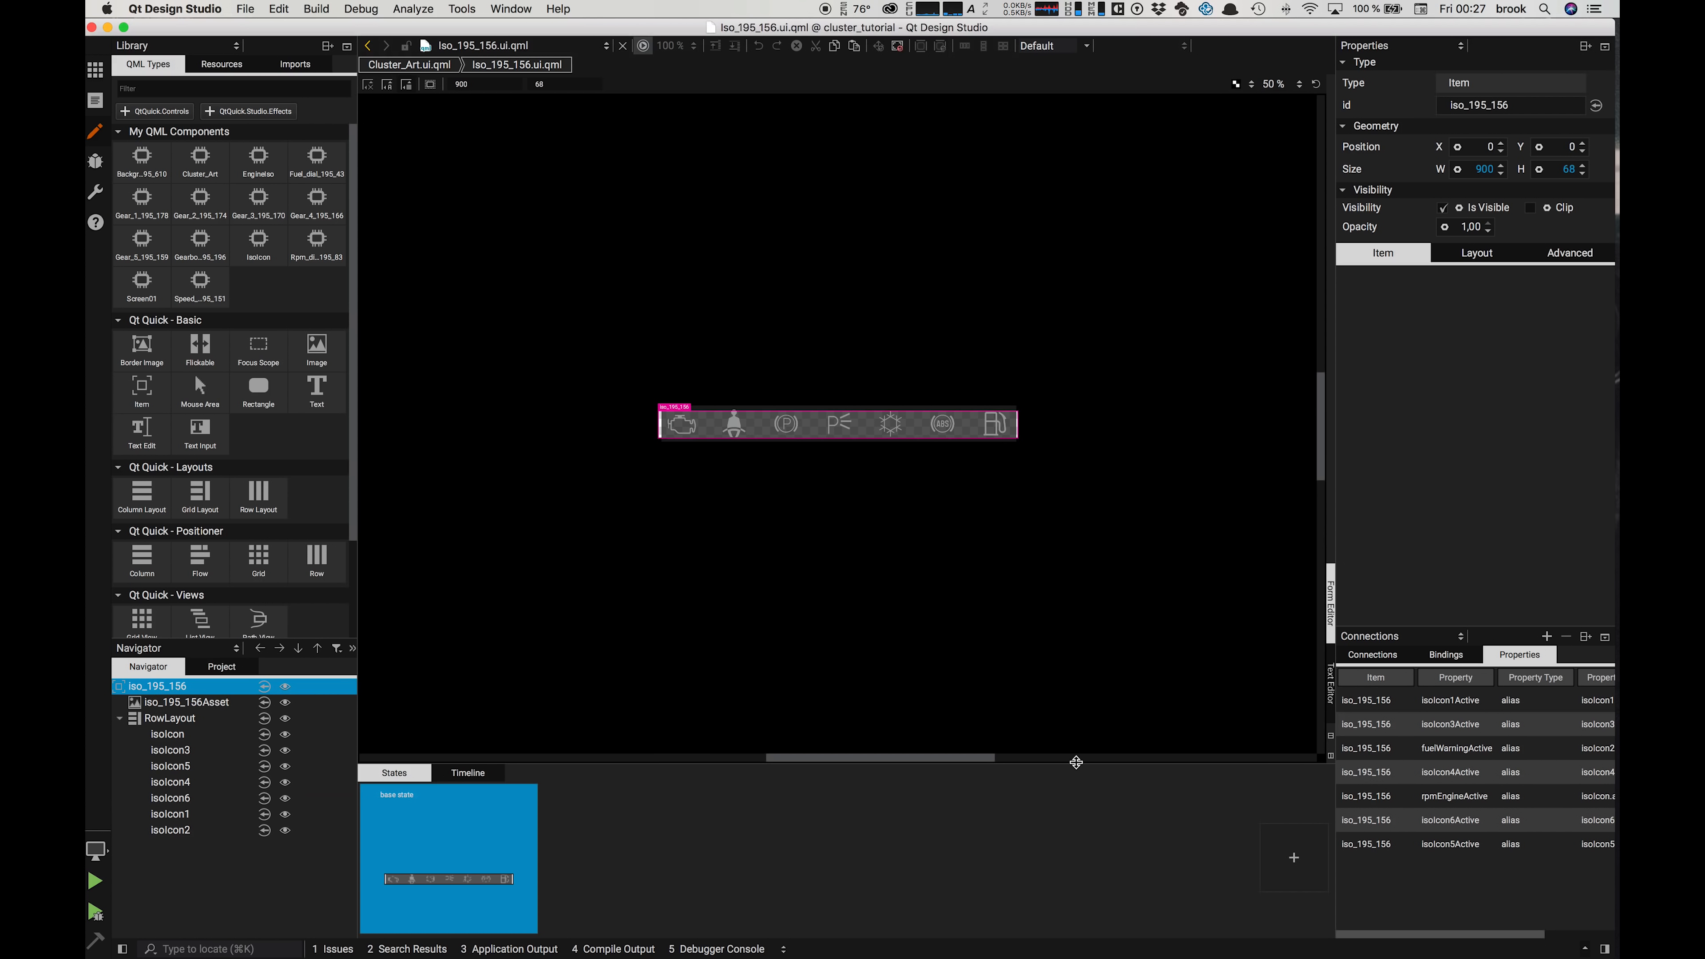
double_click(1446, 822)
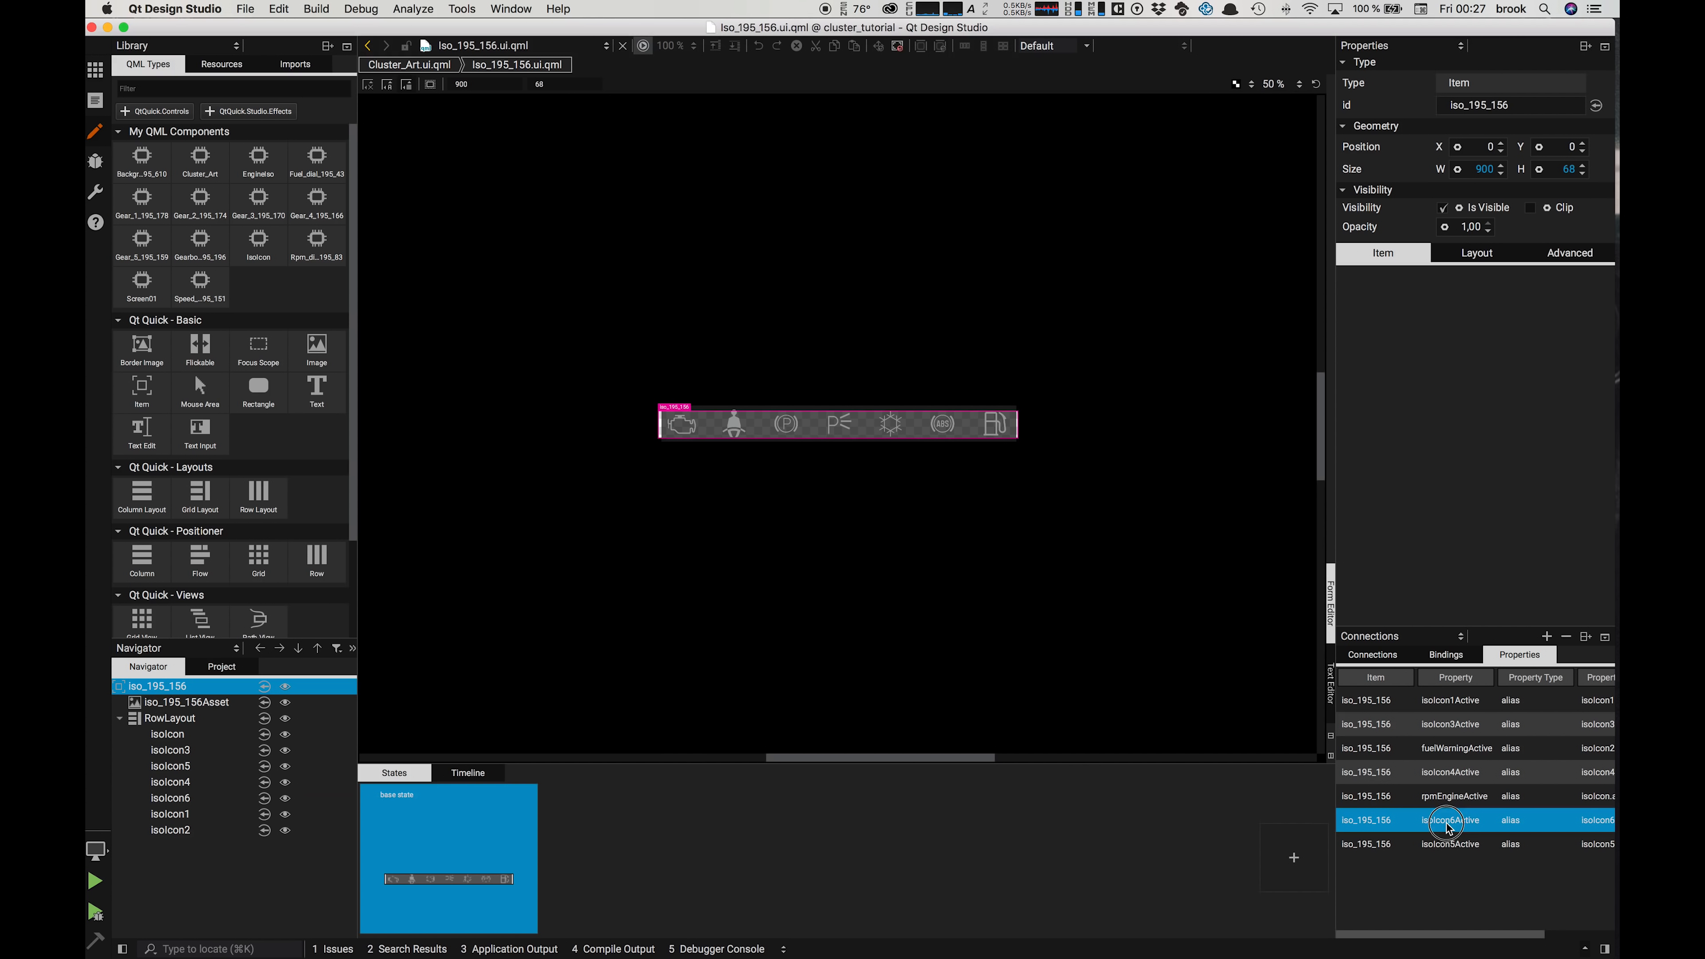
text(airC)
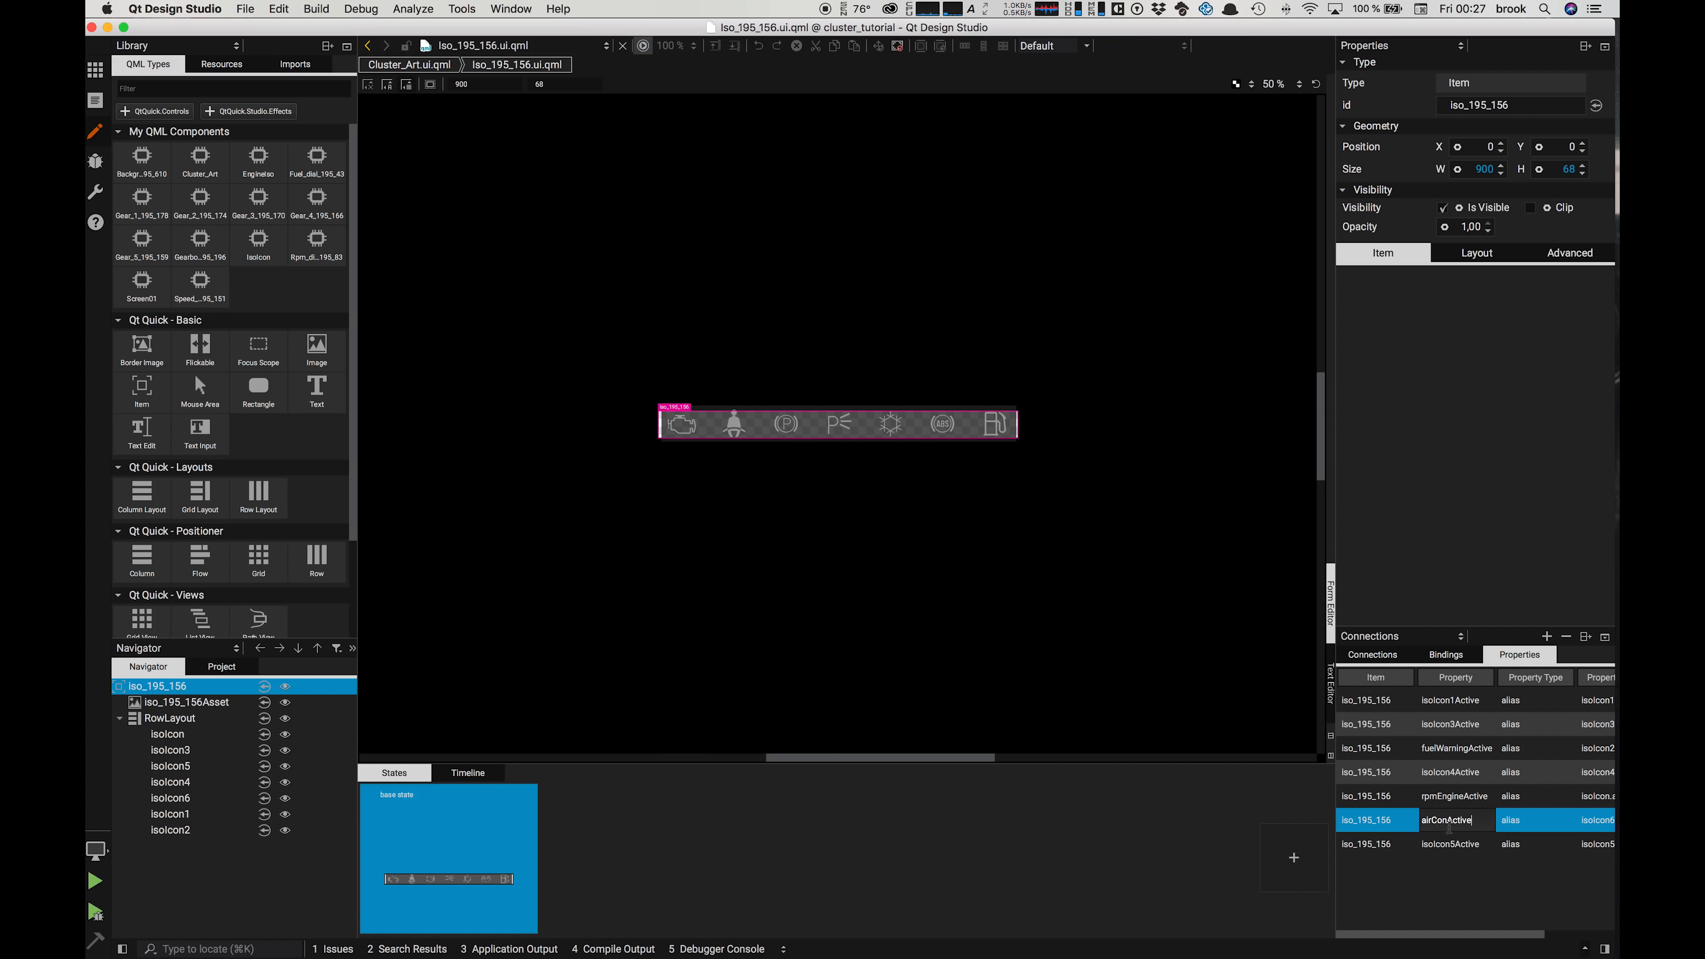
click(1427, 882)
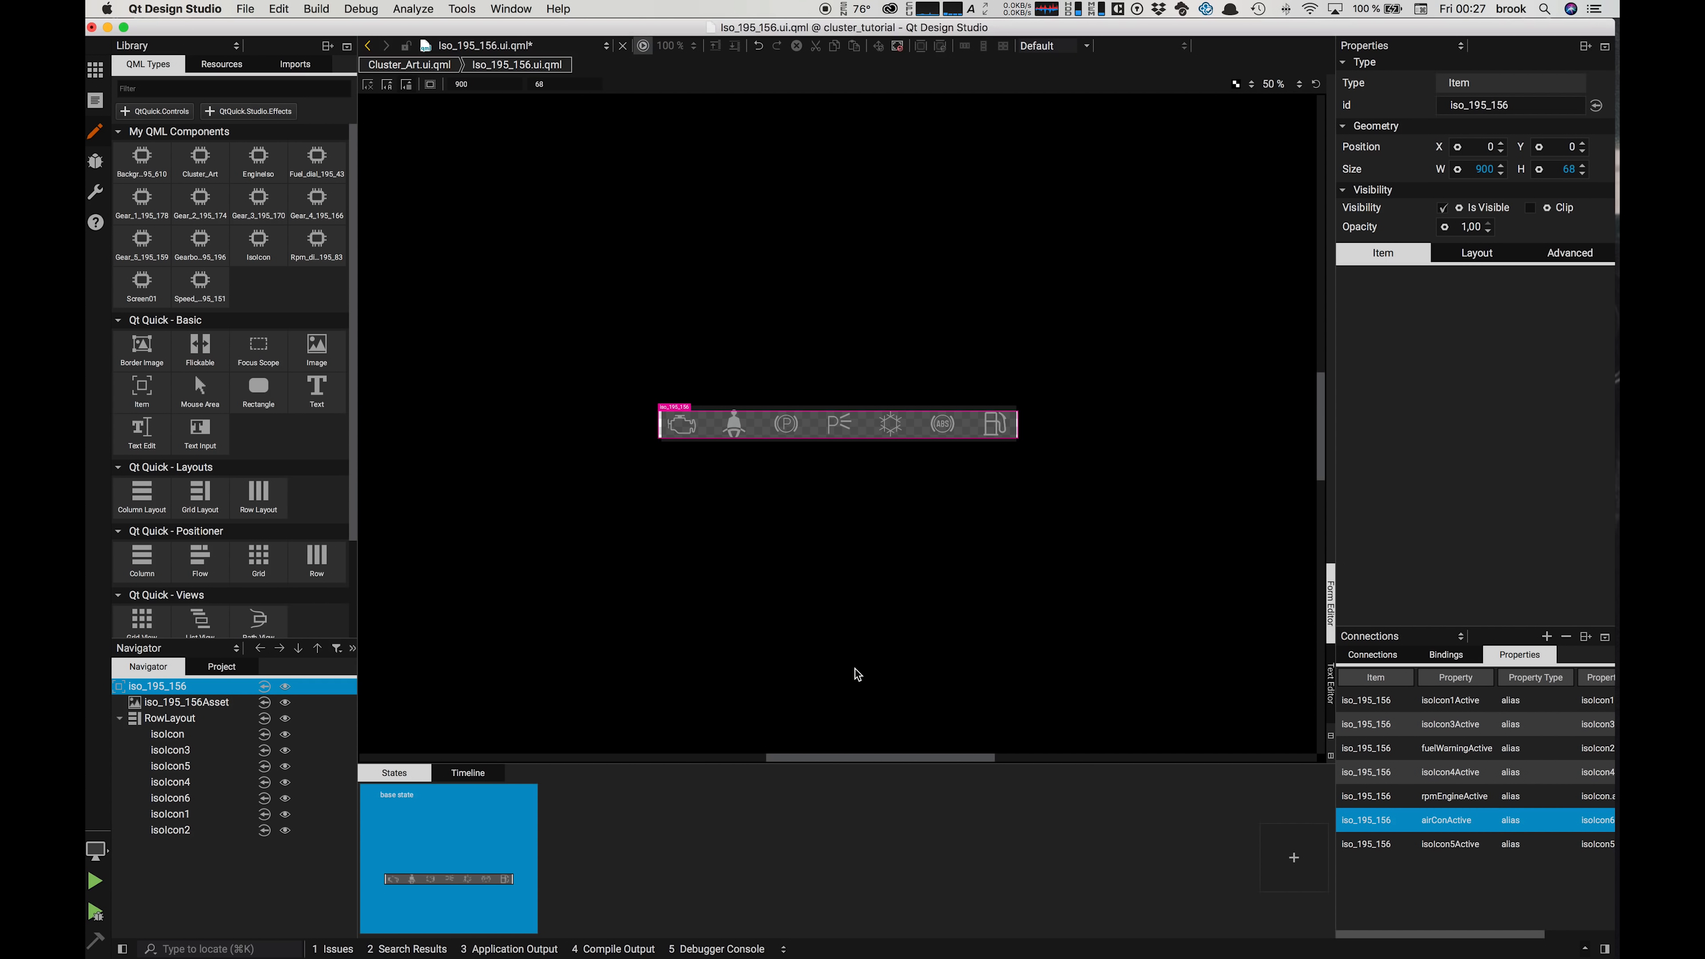
key(super+s)
Step: Return to Cluster_Art and set airConActive, isoIcon1Active, isoIcon3Active, isoIcon4Active and isoIcon5Active of Iso_195_156 to false
click(409, 64)
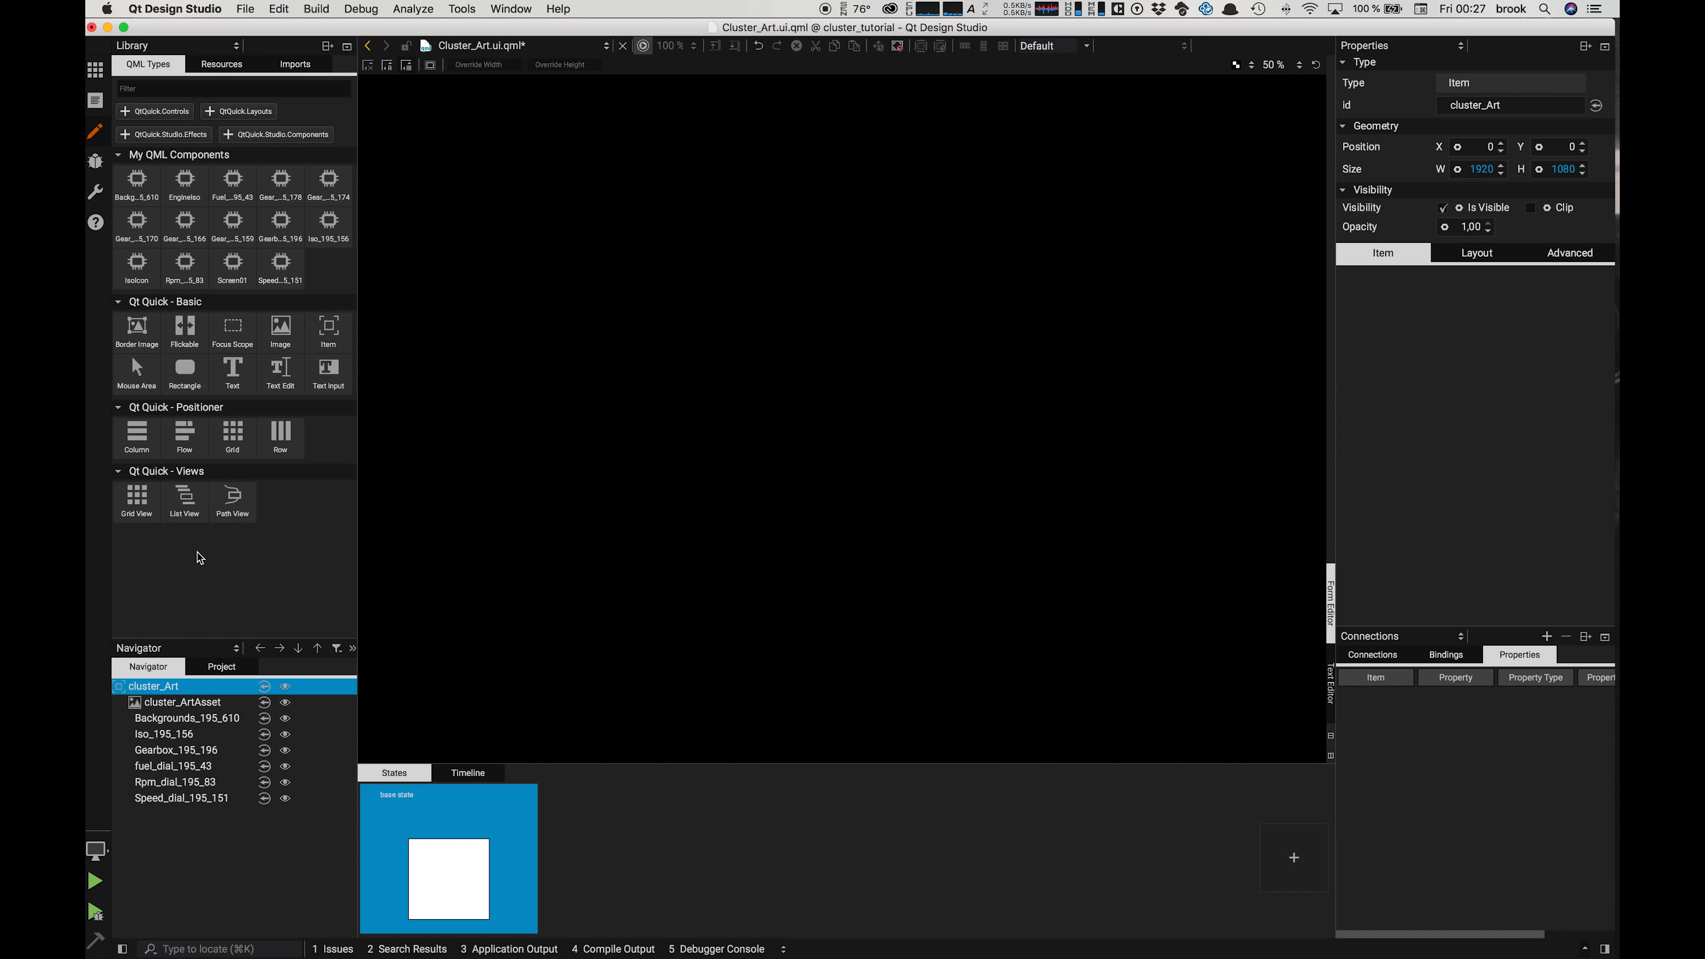
click(162, 738)
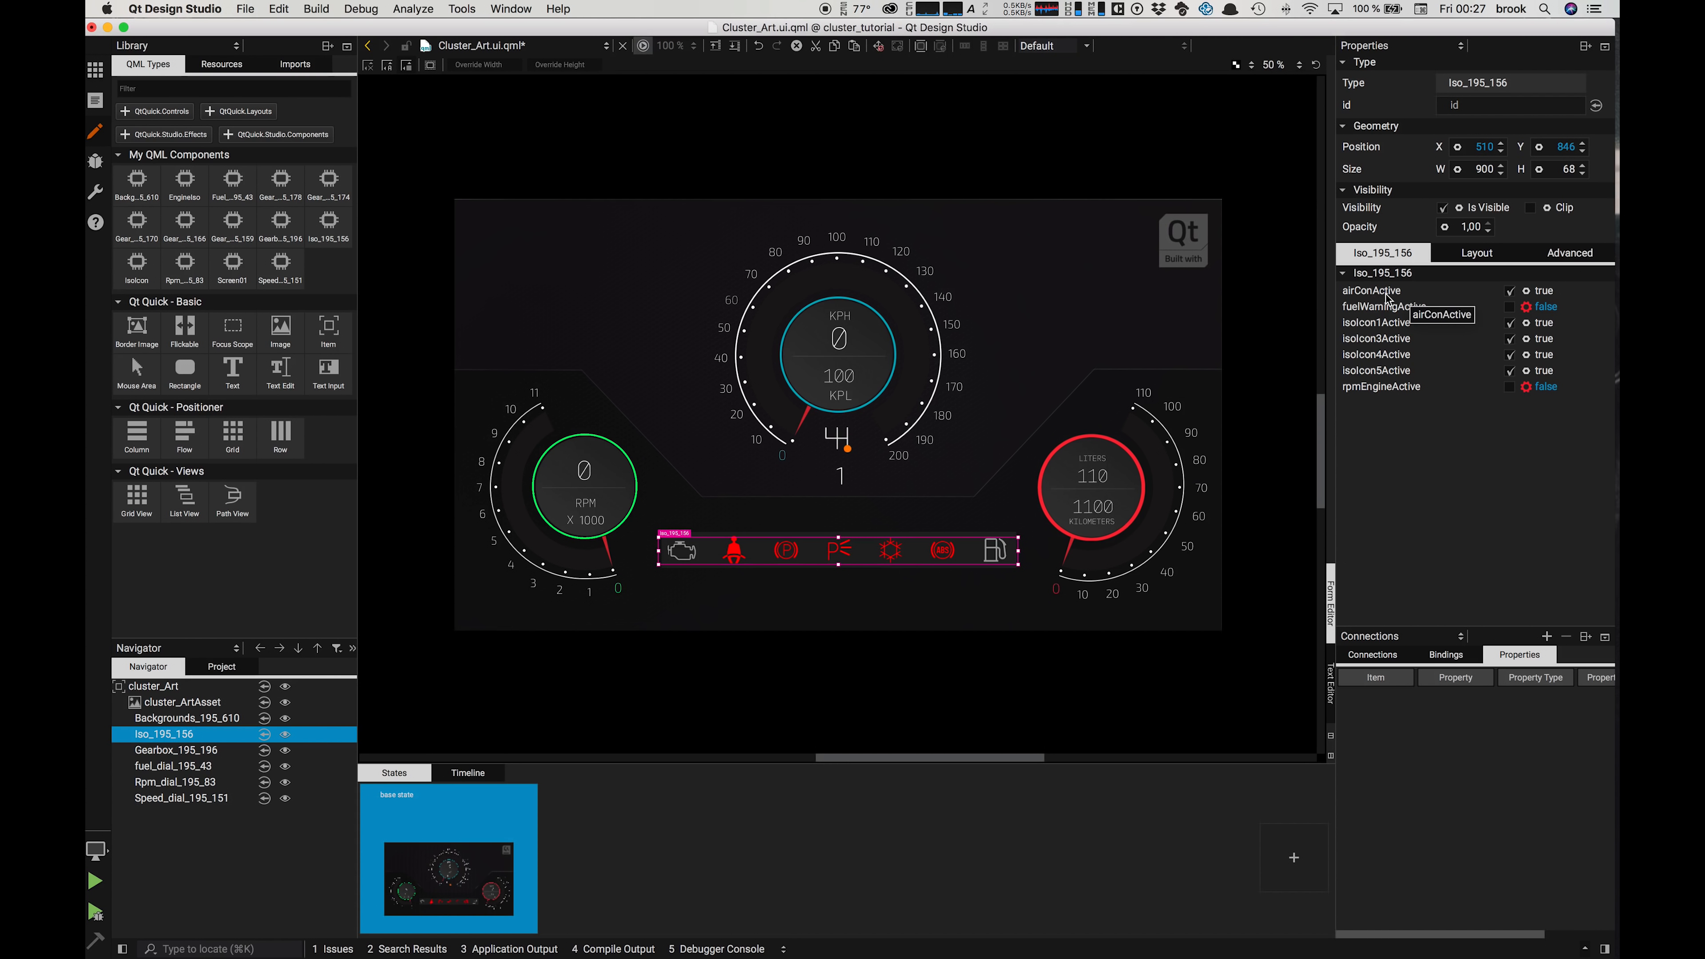
click(1509, 291)
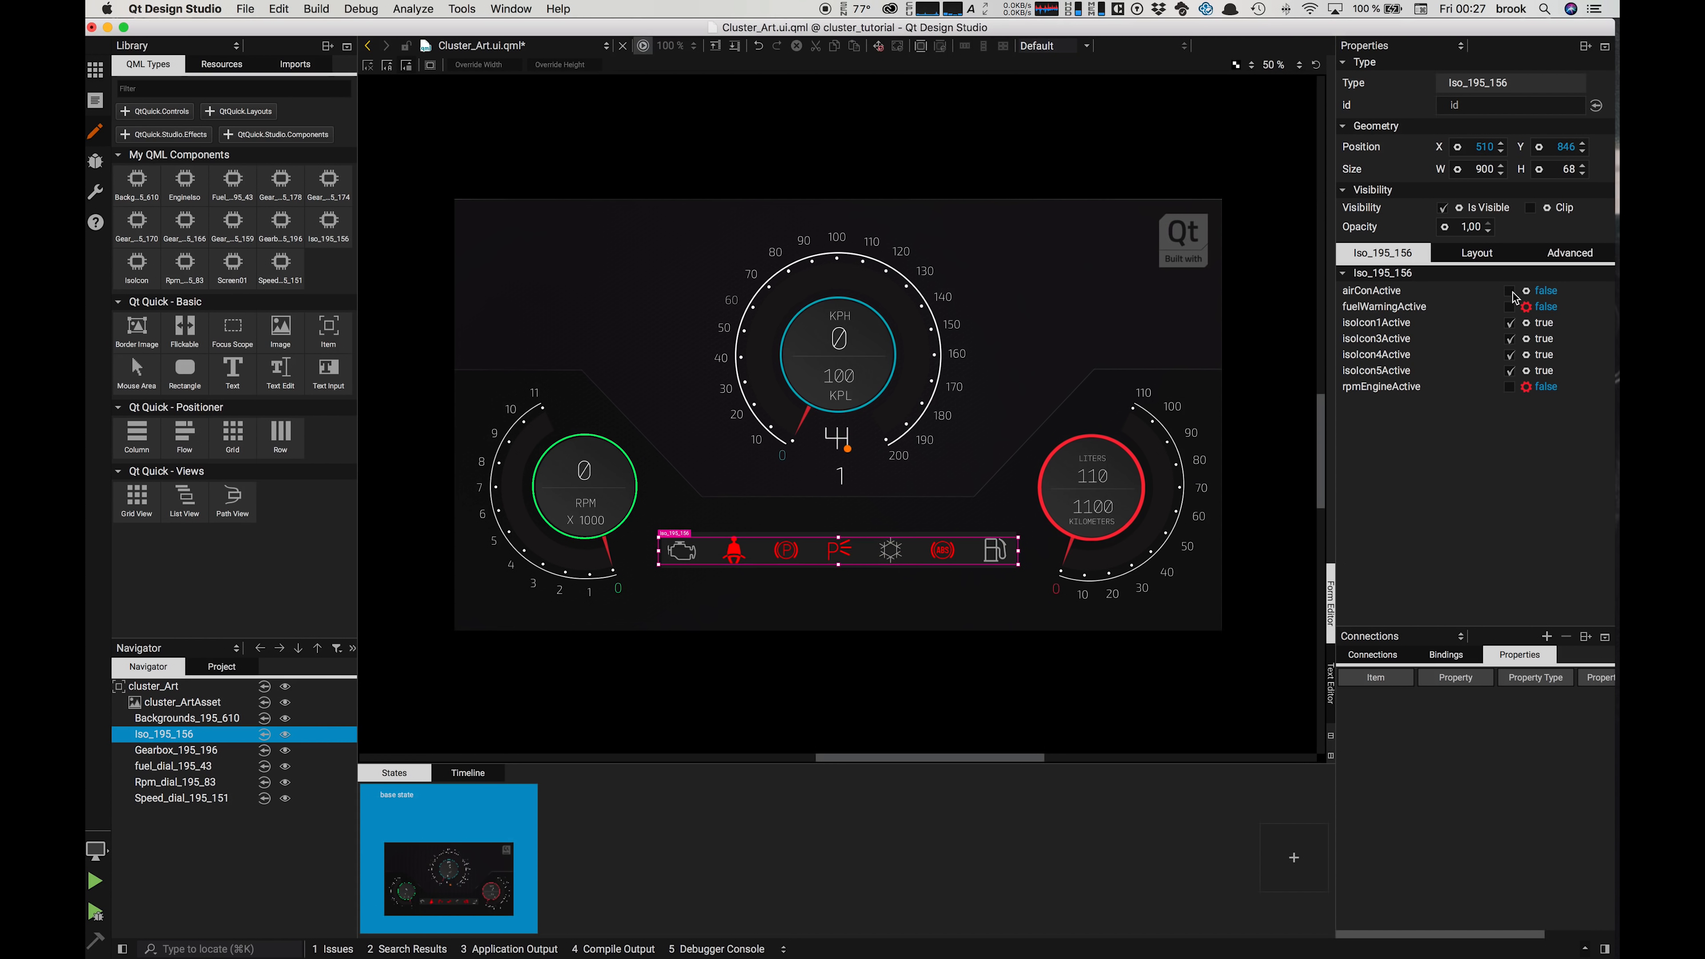
click(1510, 323)
click(1509, 338)
click(1509, 355)
click(1510, 370)
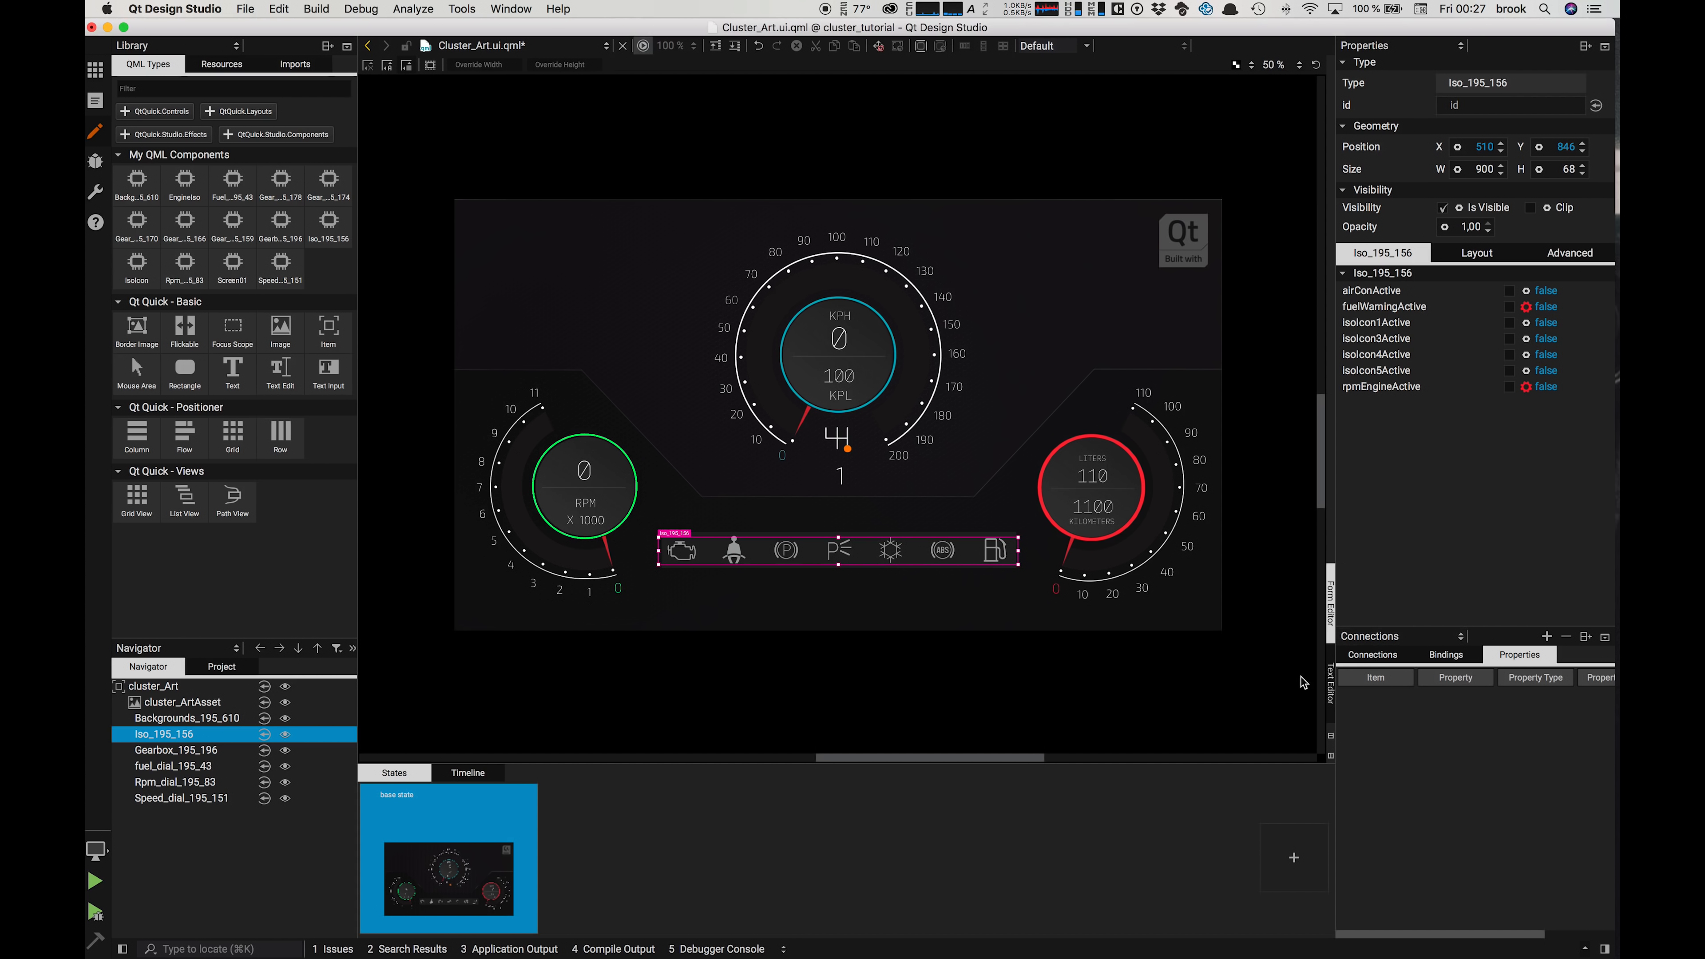
Step: Check the property values of Iso_195_156 in the QML source, return to the visual editor and save Cluster_Art.ui.qml
click(1330, 696)
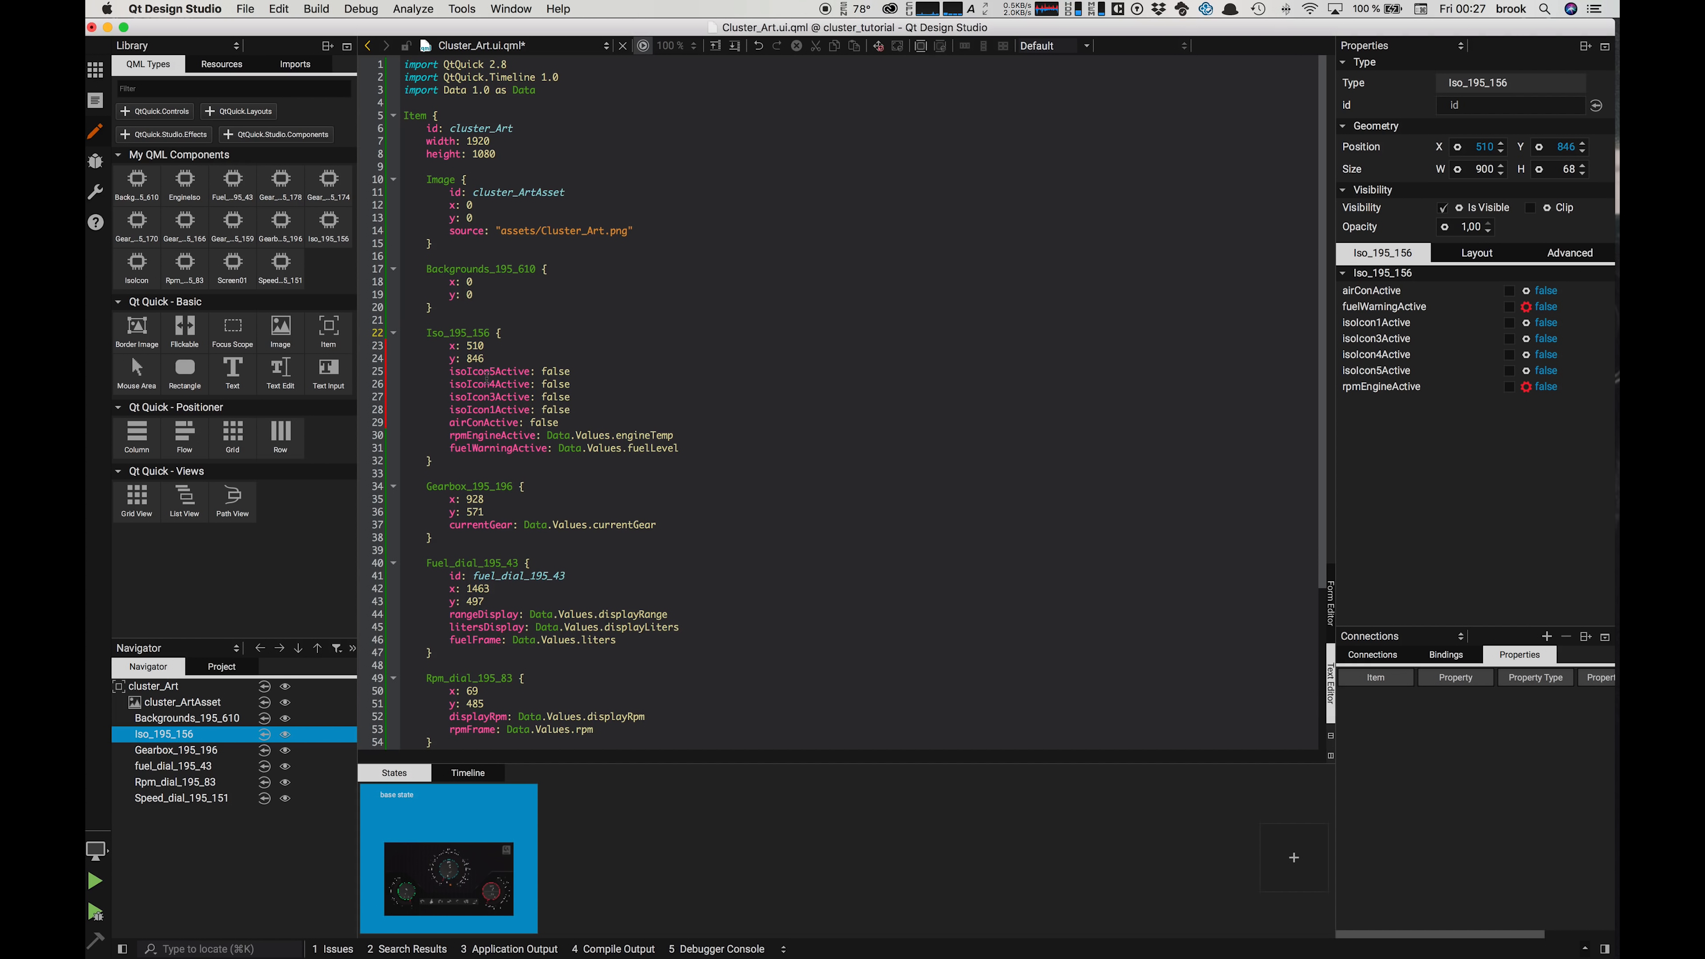
click(1328, 612)
key(super+s)
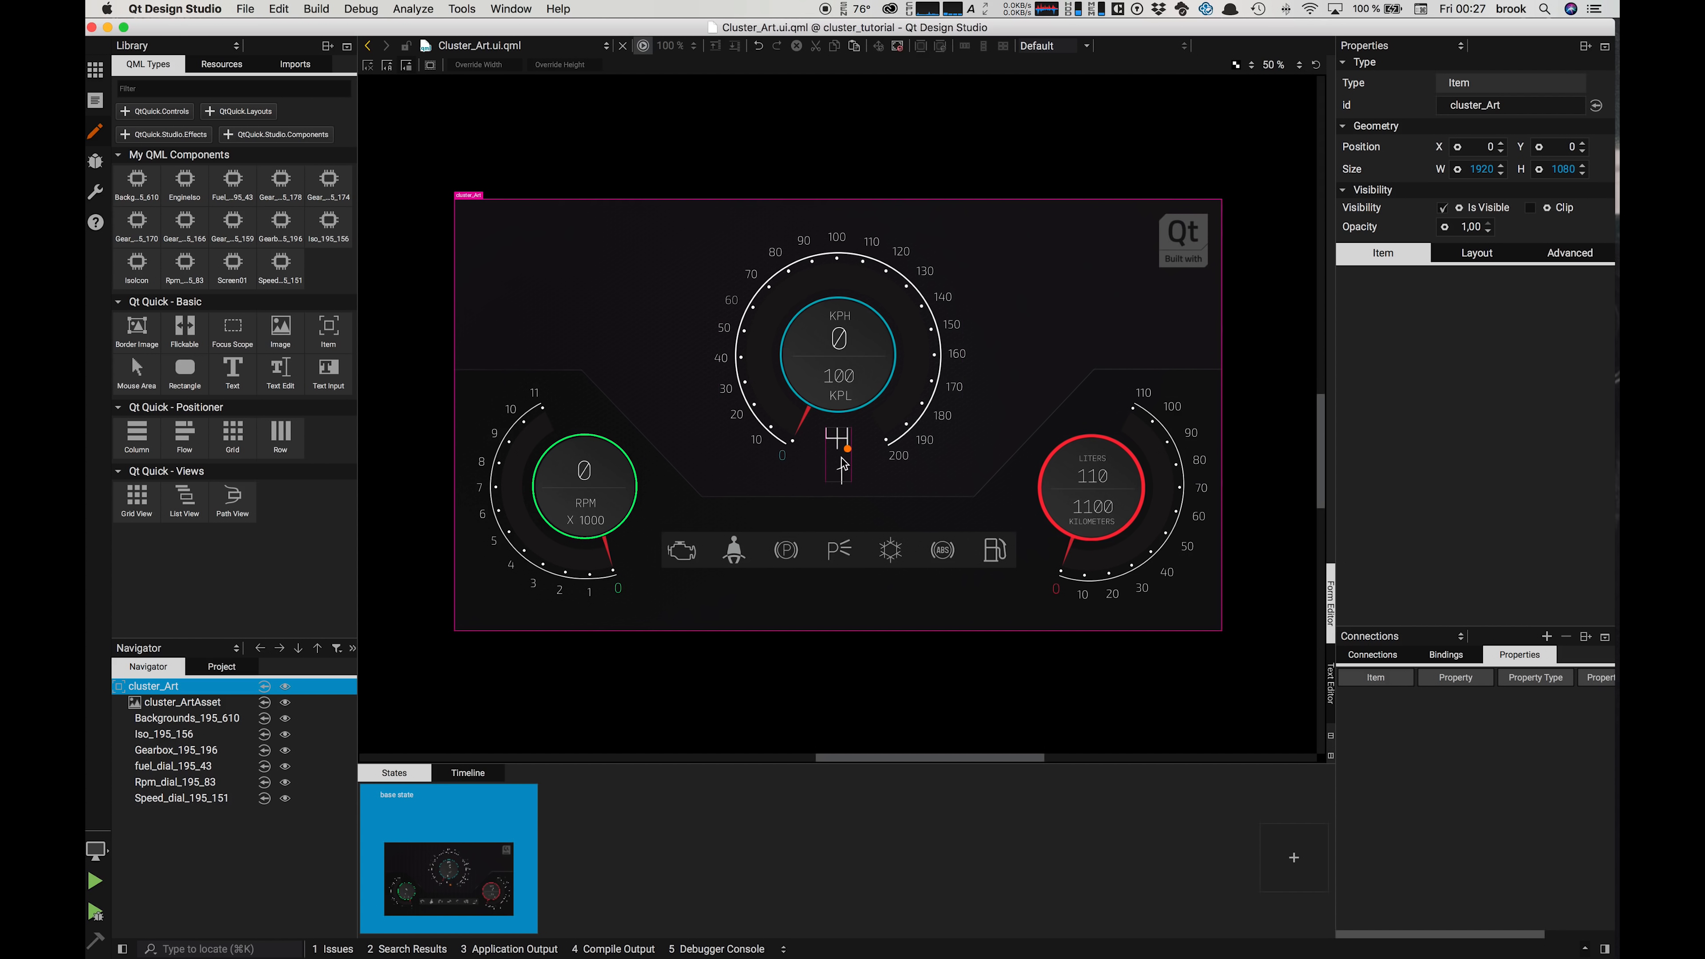
Step: Go into the Gearbox_195_196 component from Cluster_Art and look through its gear states
click(847, 470)
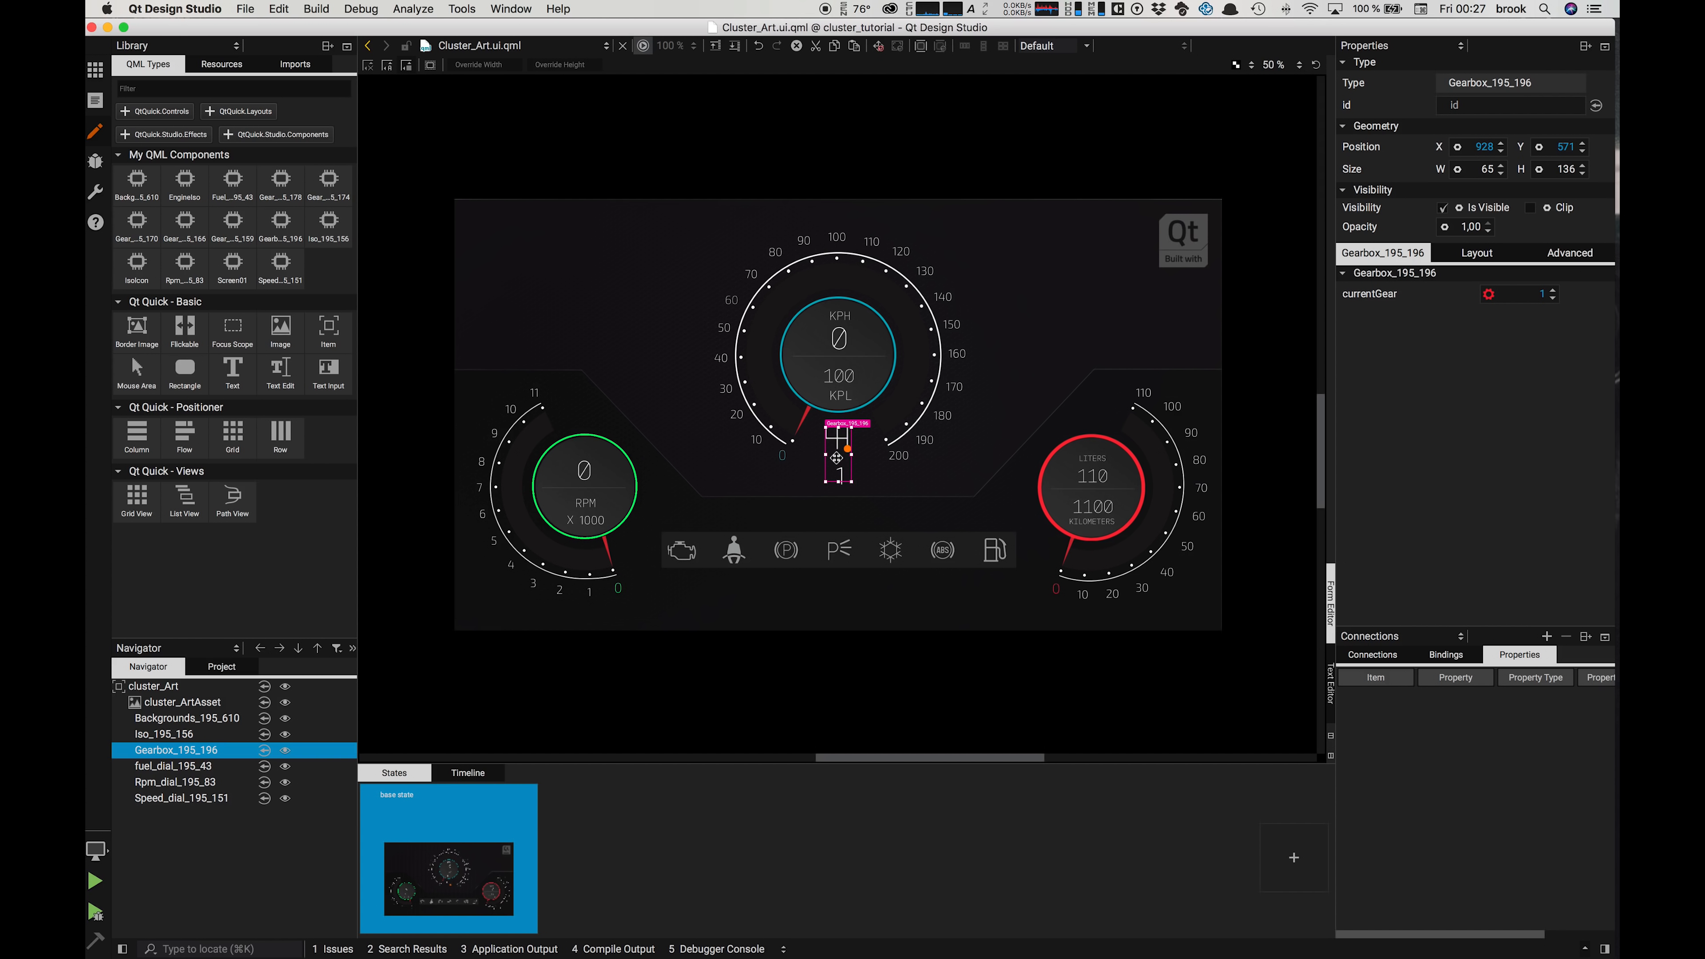
right_click(163, 757)
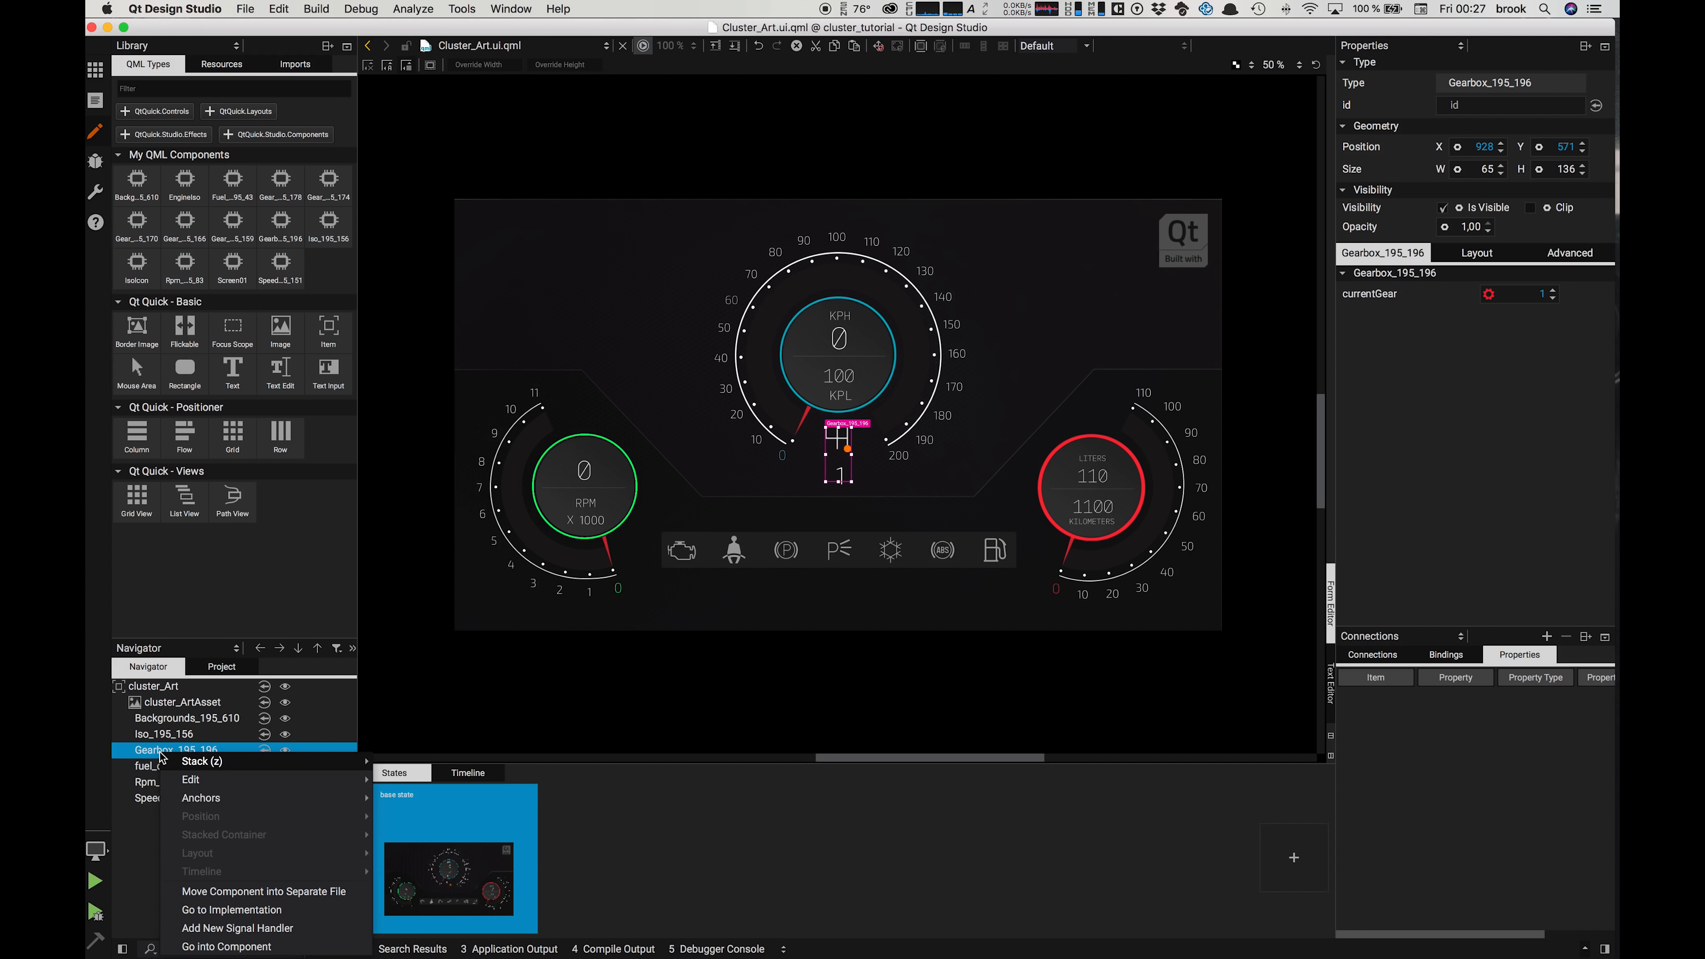
click(205, 946)
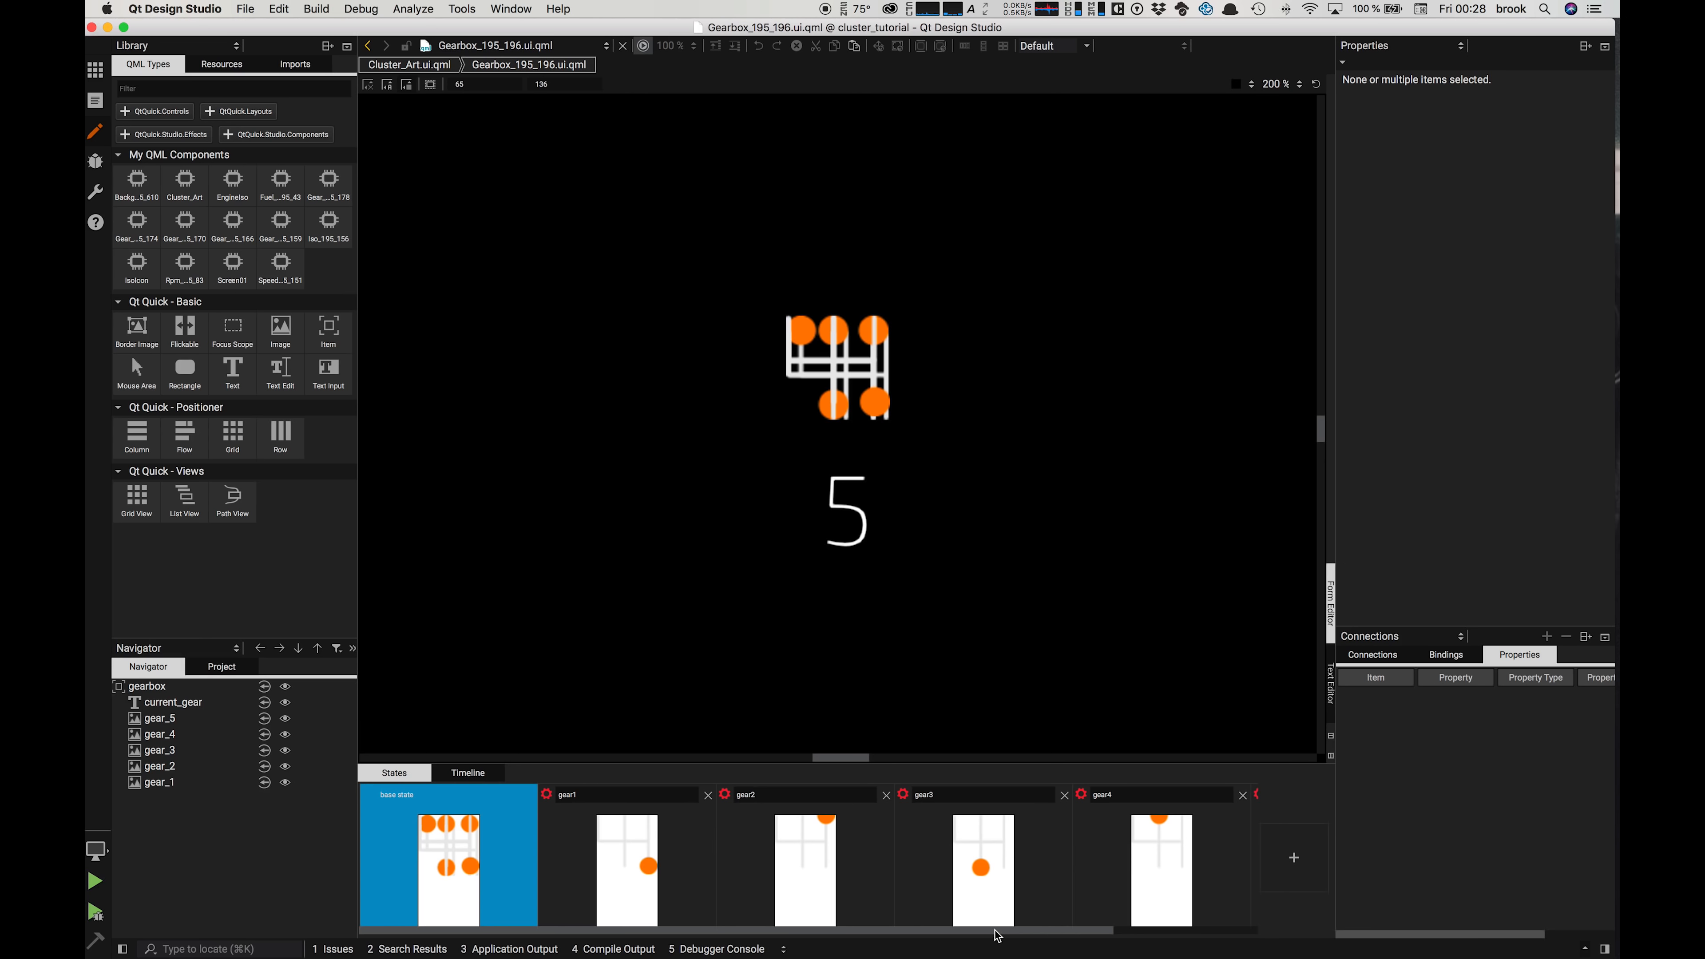
drag(977, 930, 648, 810)
Step: Examine the current_gear text and the opacity of the gear_1 to gear_5 images in the gear1 state
click(853, 530)
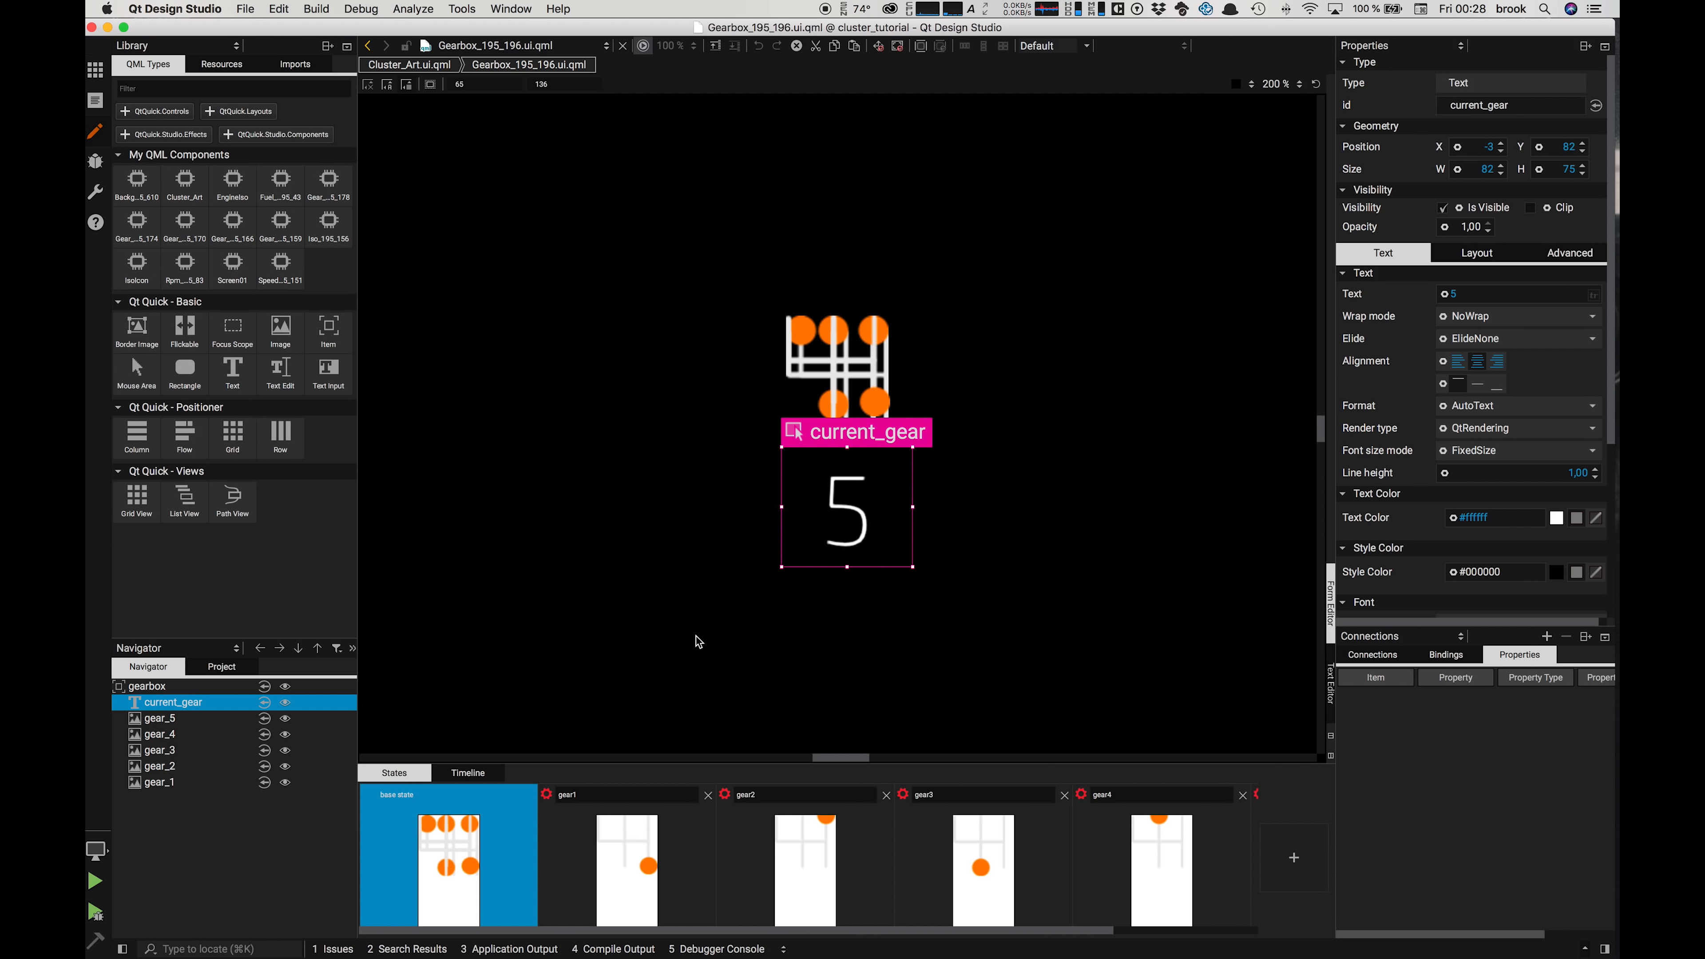
click(601, 849)
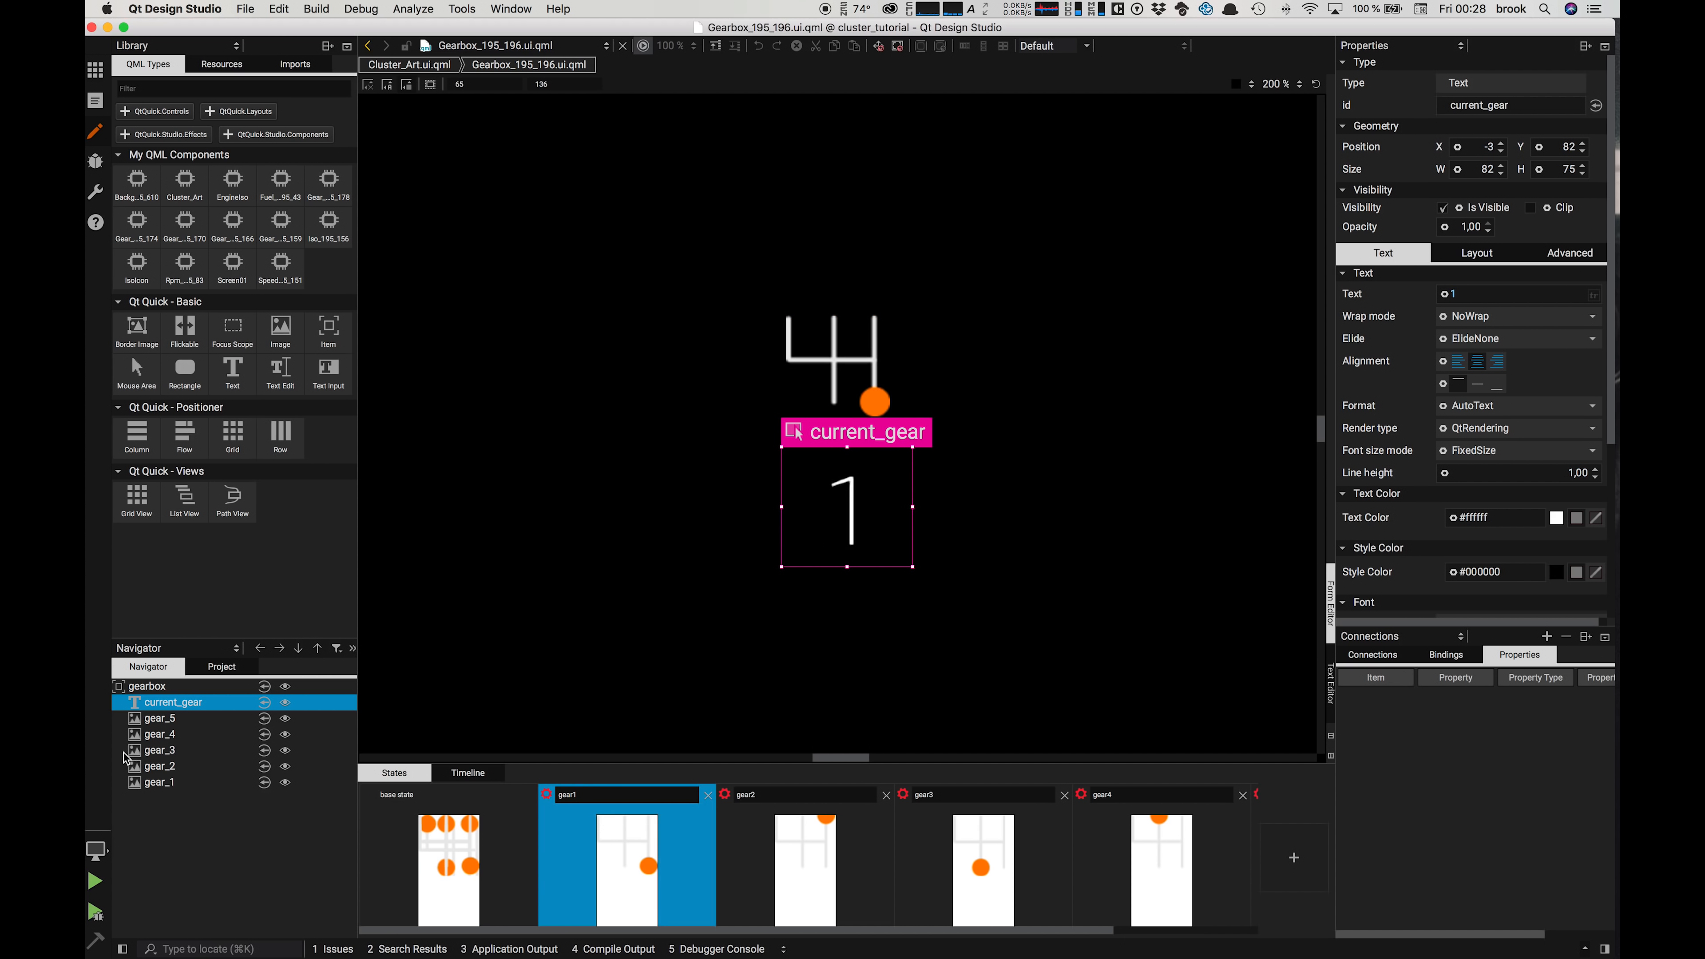
click(168, 785)
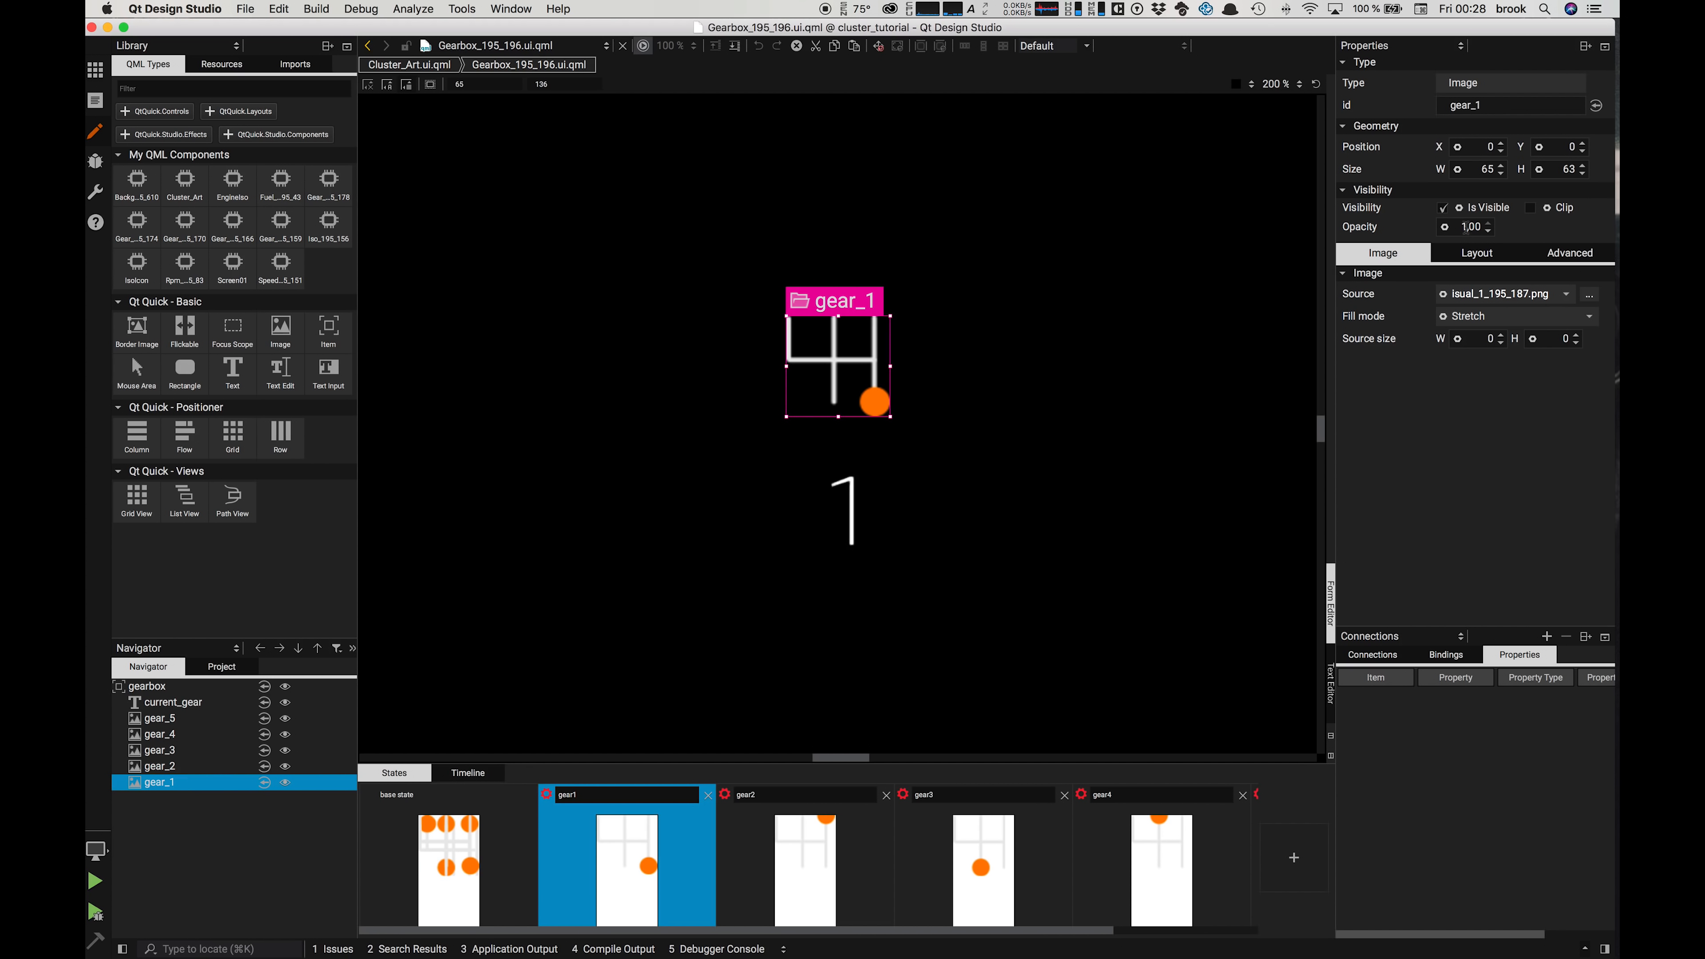
click(144, 768)
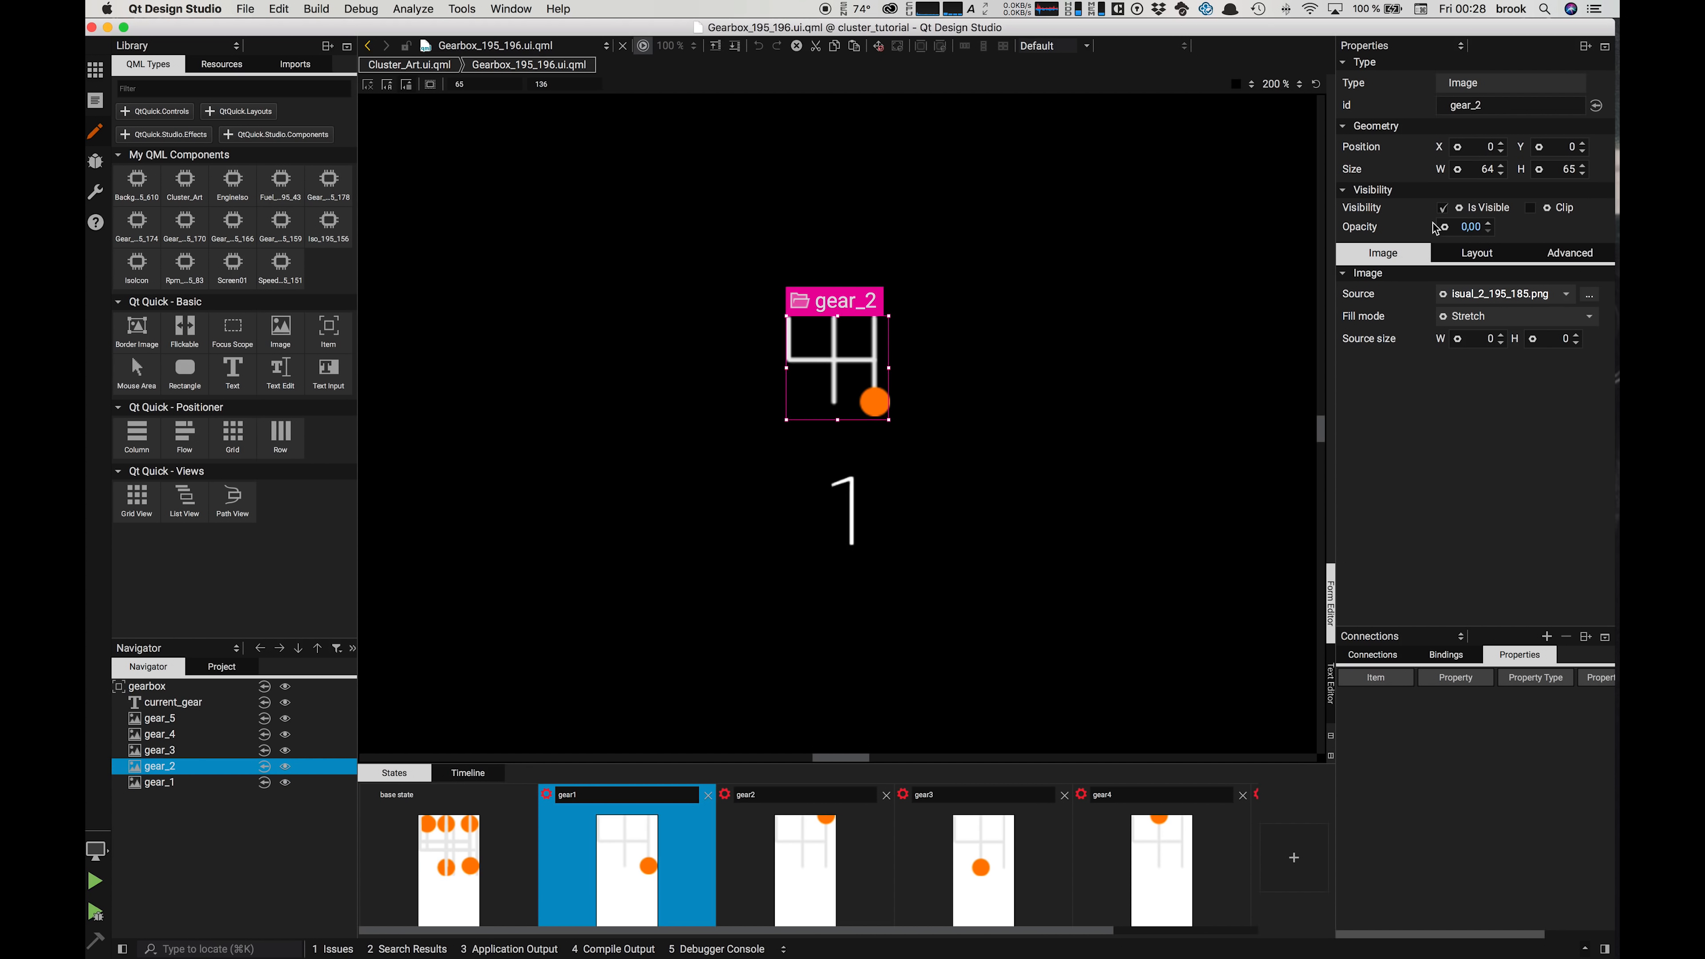
click(173, 746)
click(172, 735)
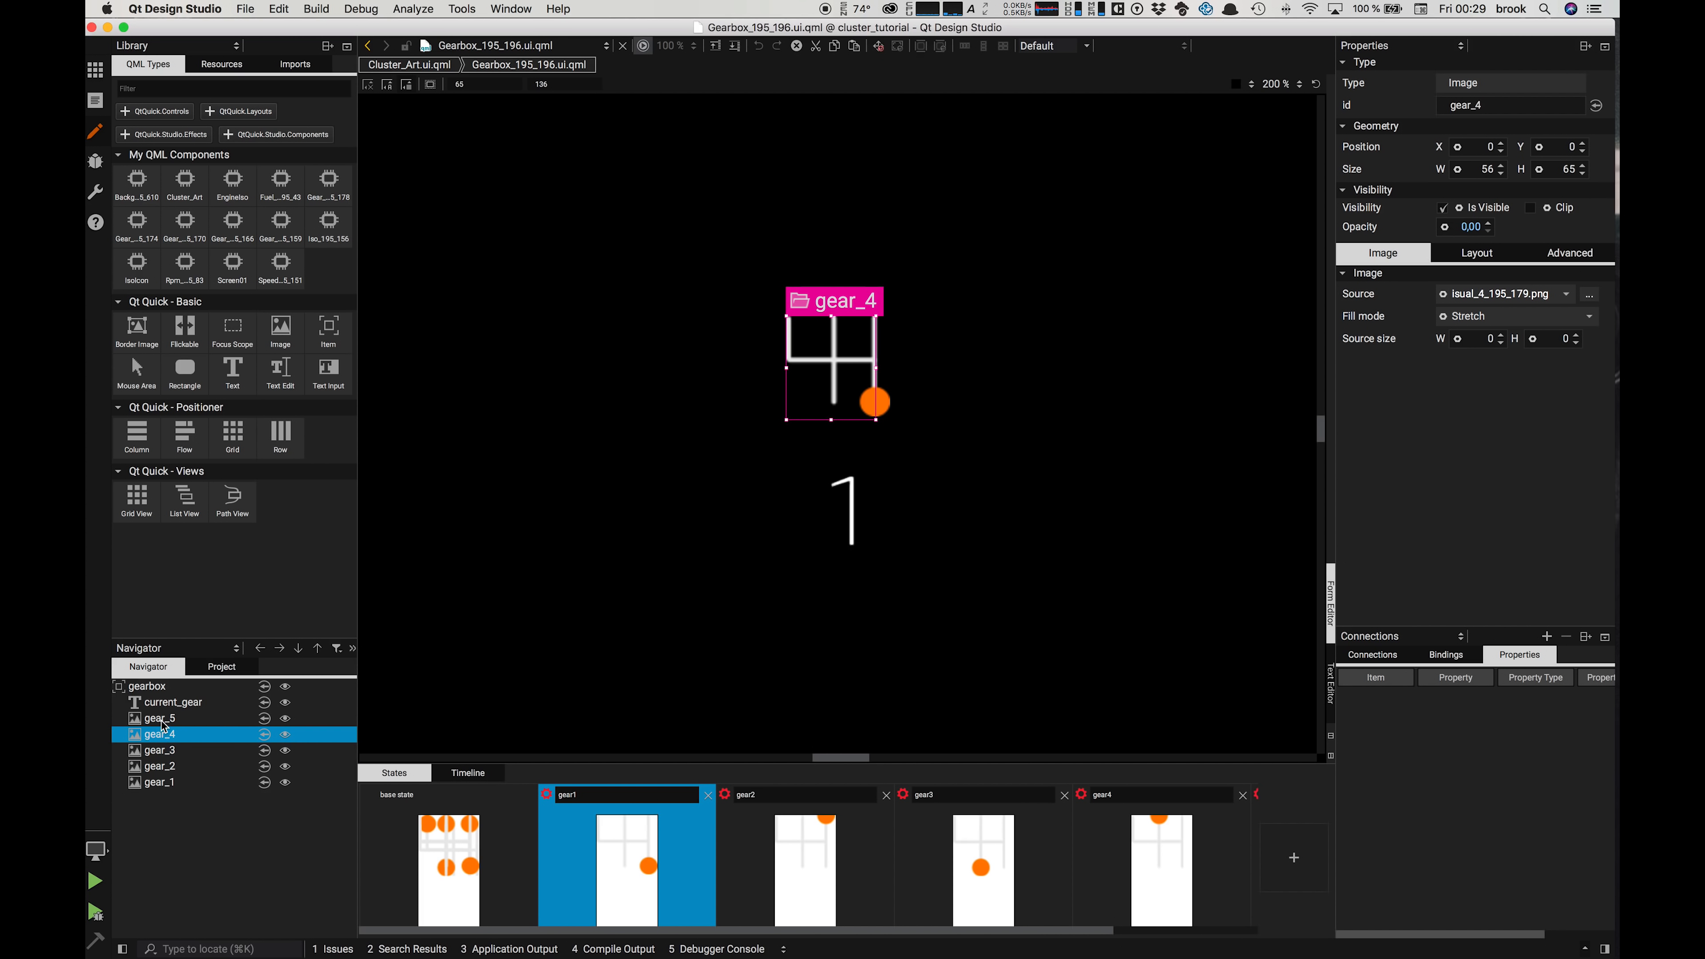
click(161, 719)
Step: Examine the opacity of the gear_1 to gear_5 images in the gear2 state
click(760, 839)
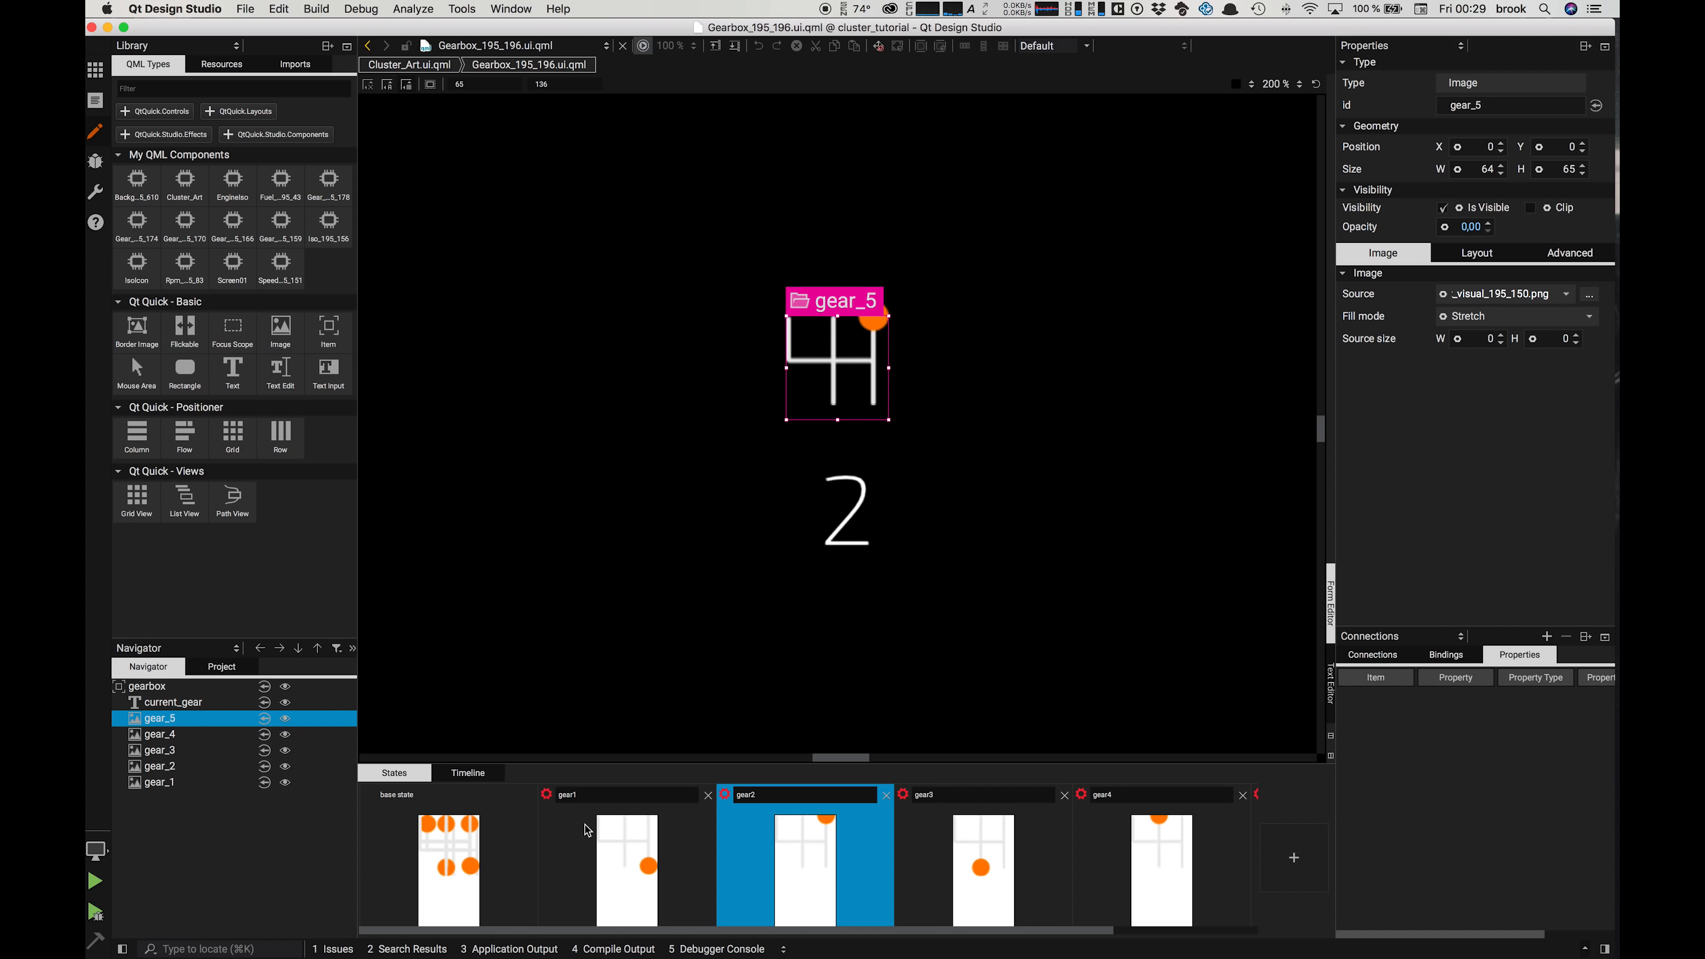
click(157, 783)
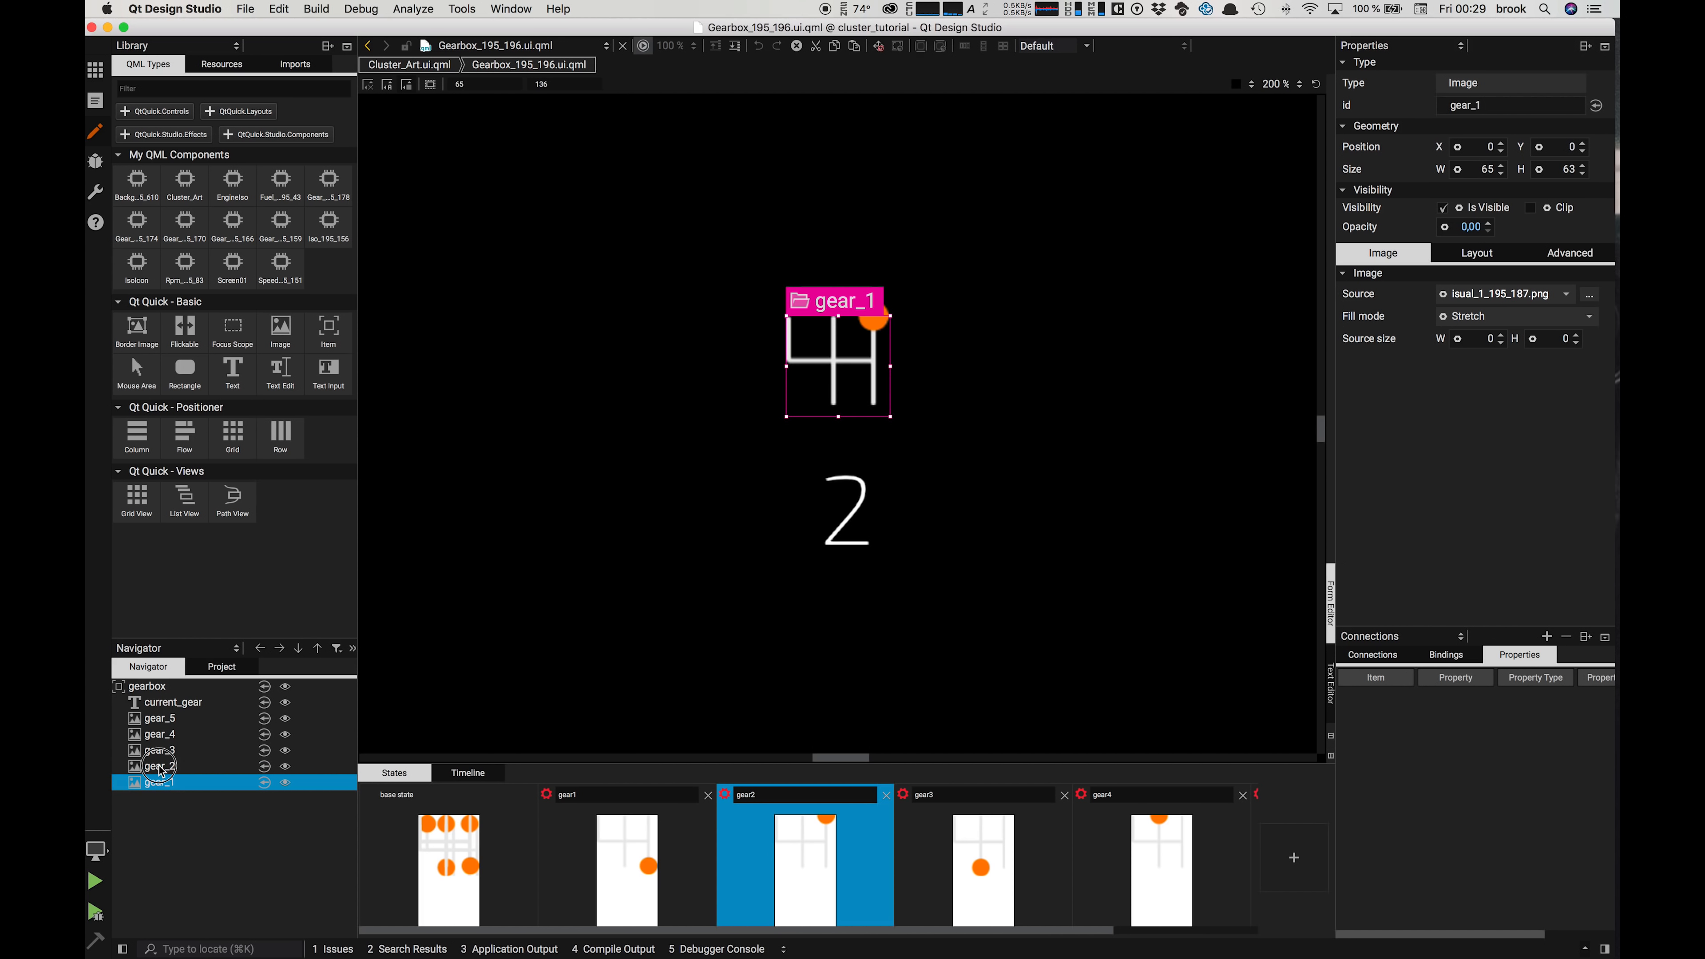
click(160, 769)
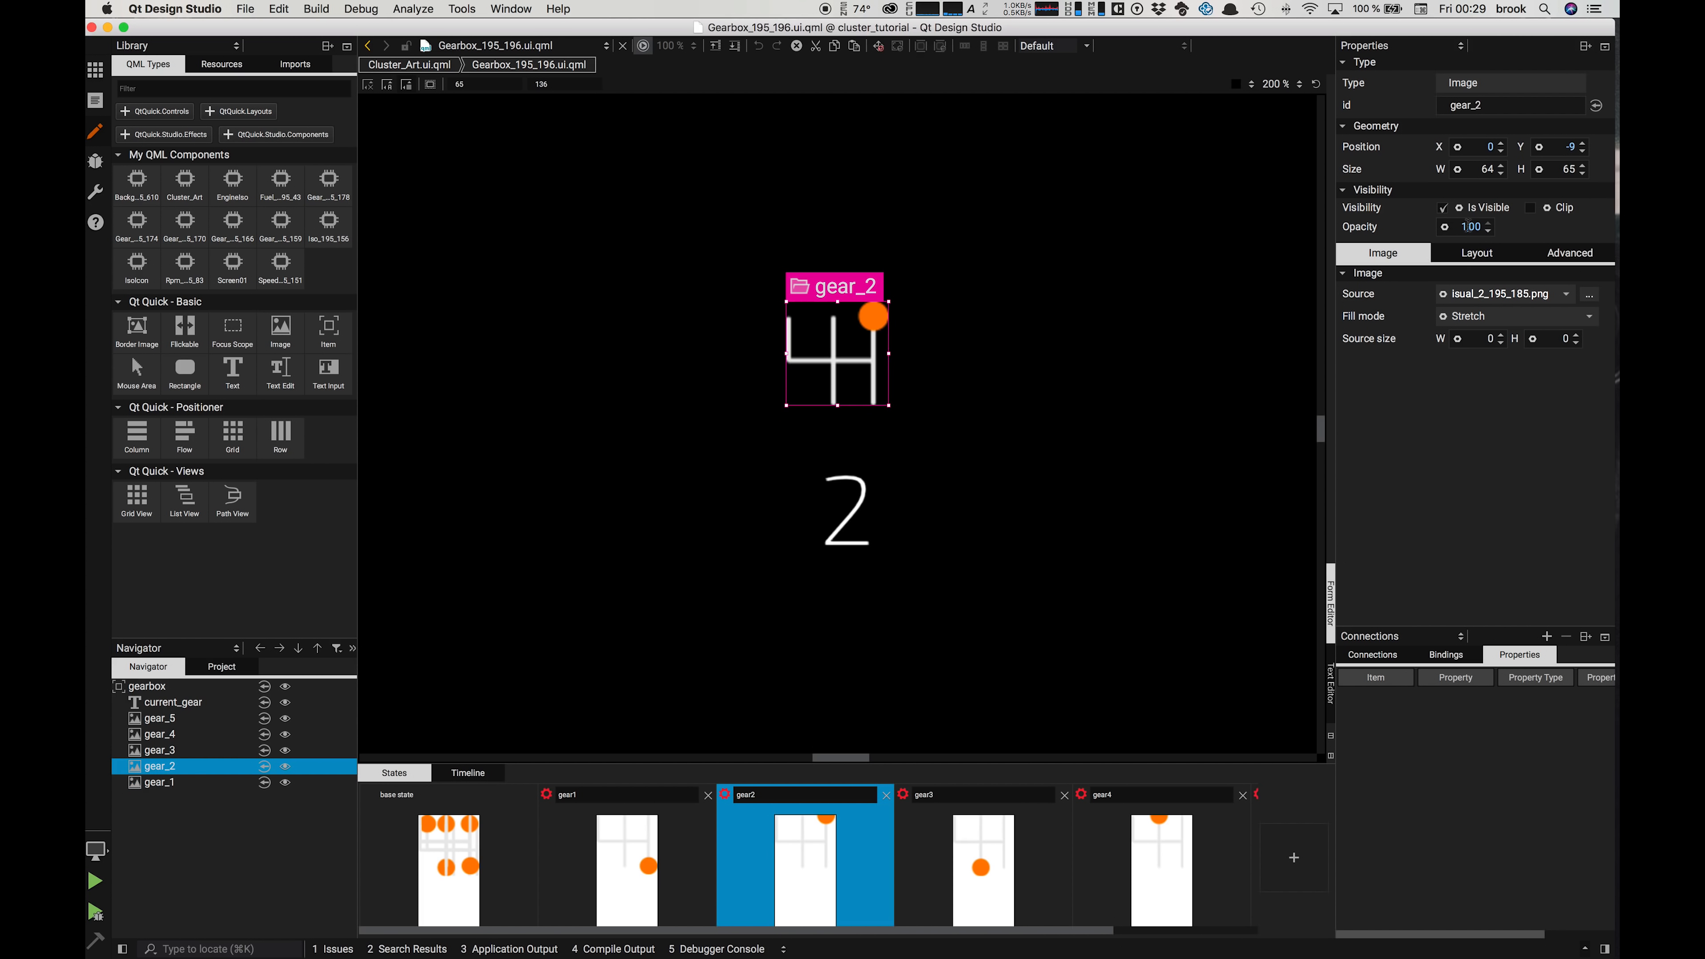
click(160, 750)
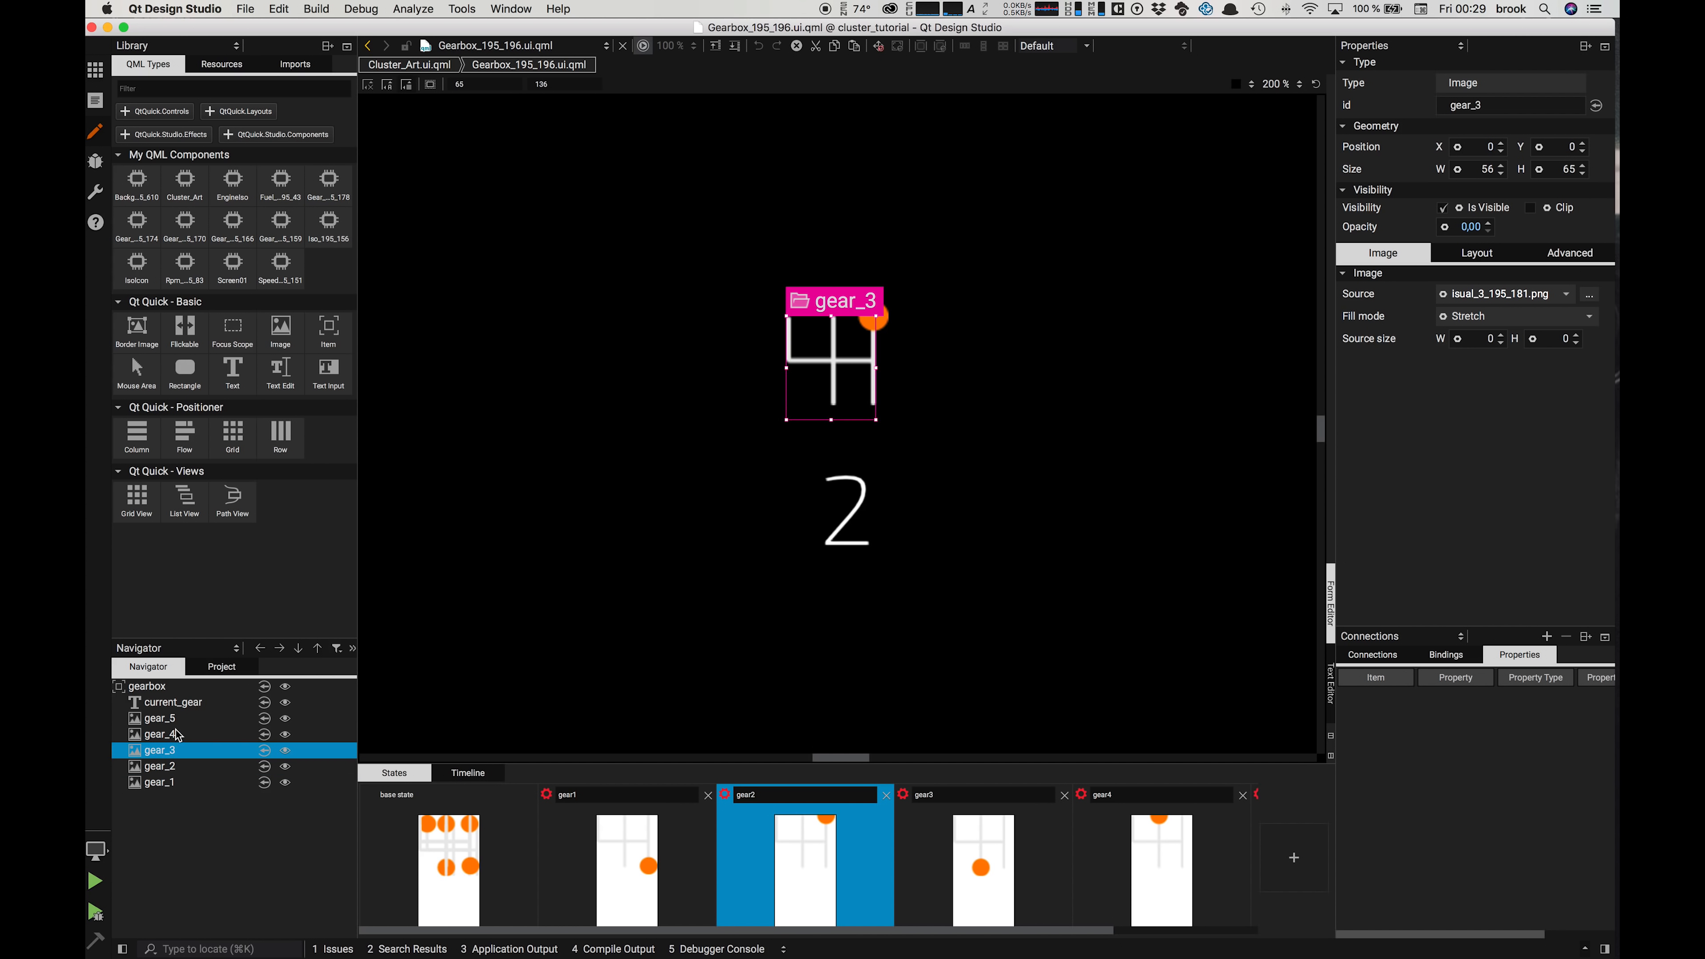
click(176, 737)
click(168, 718)
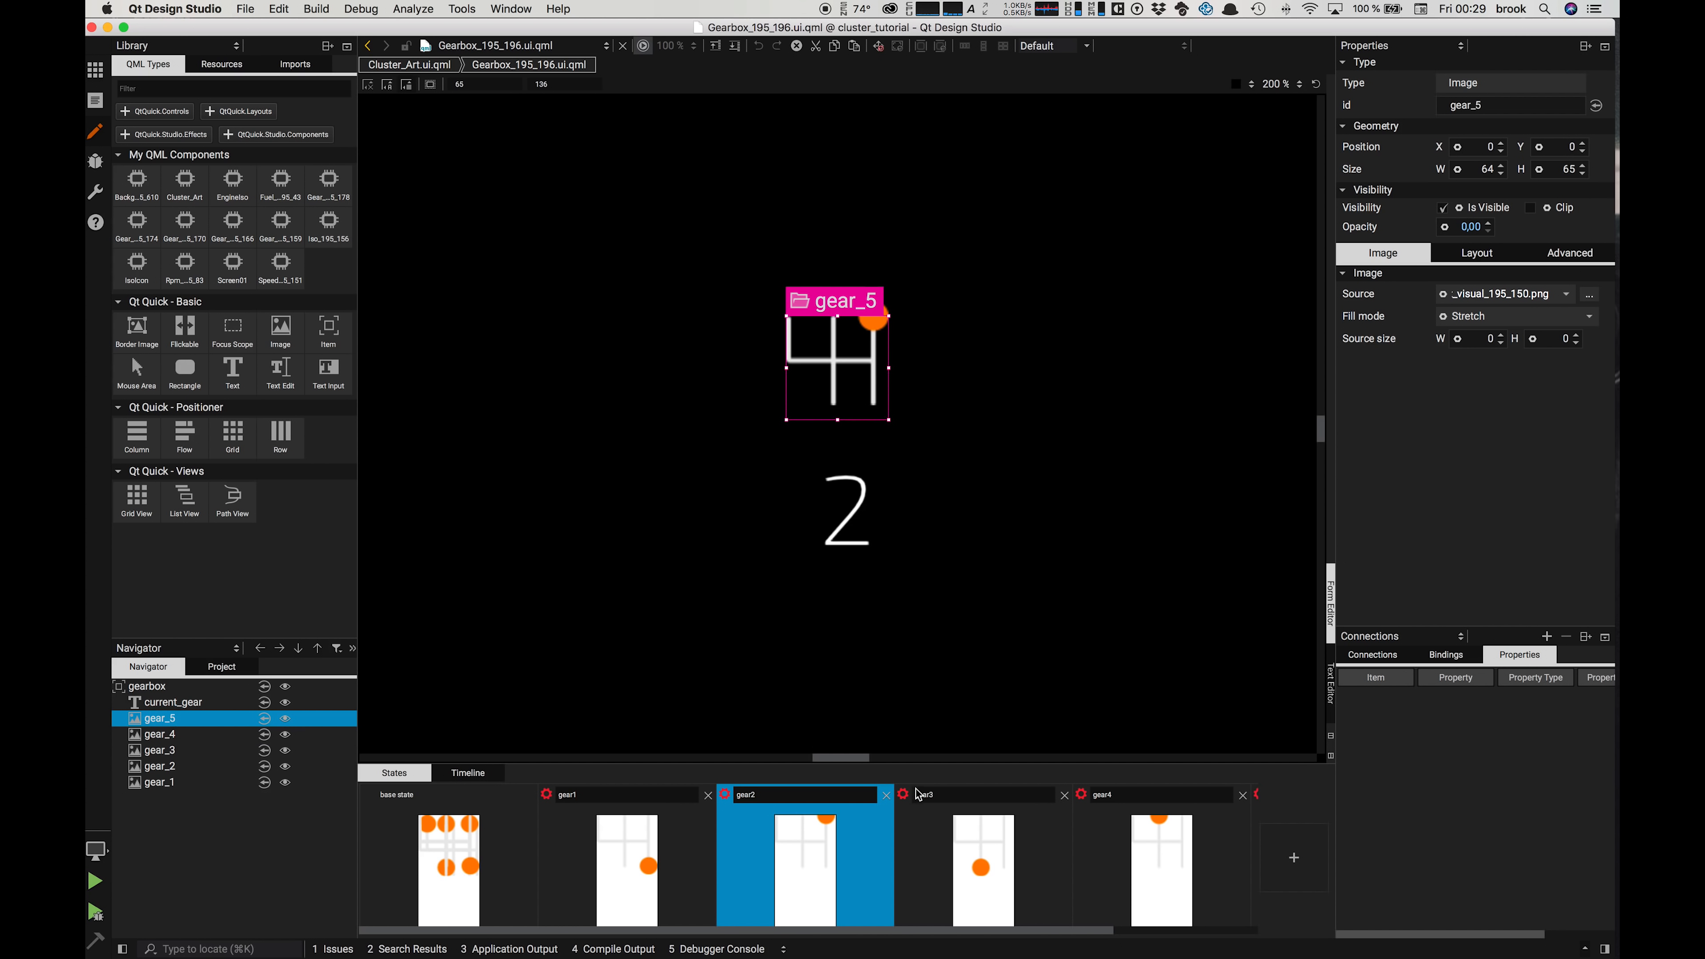
Step: Examine the opacity of the gear_1 to gear_5 images in the gear3 state
click(947, 845)
click(140, 784)
click(161, 765)
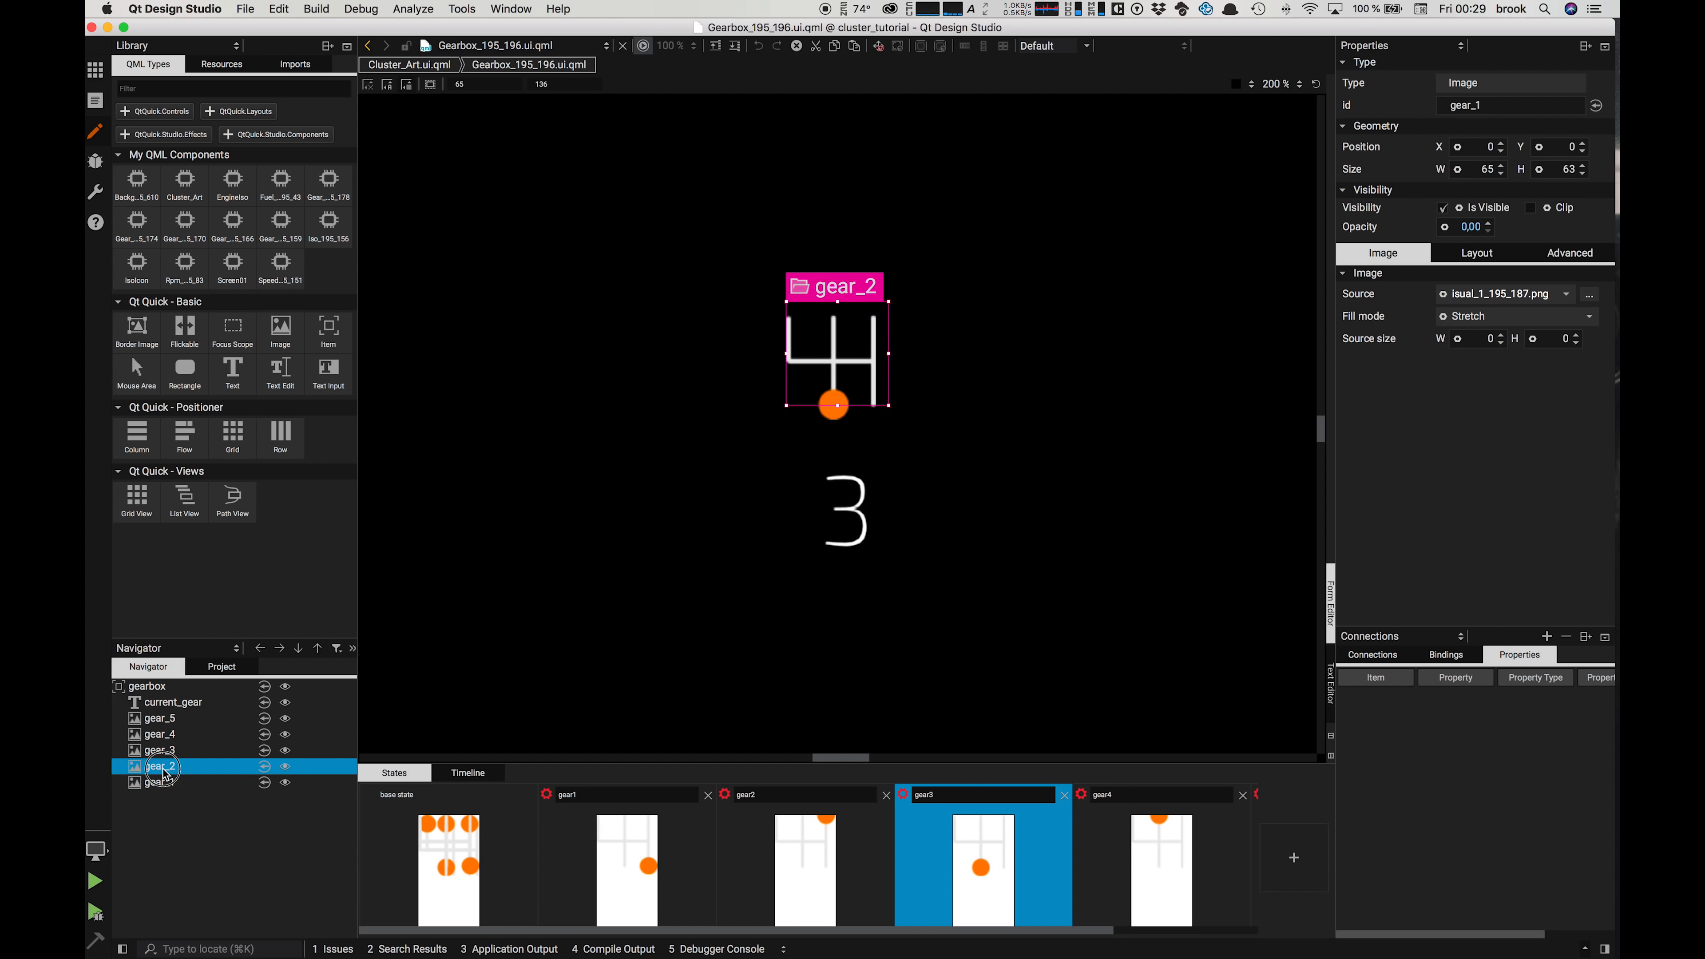
click(161, 752)
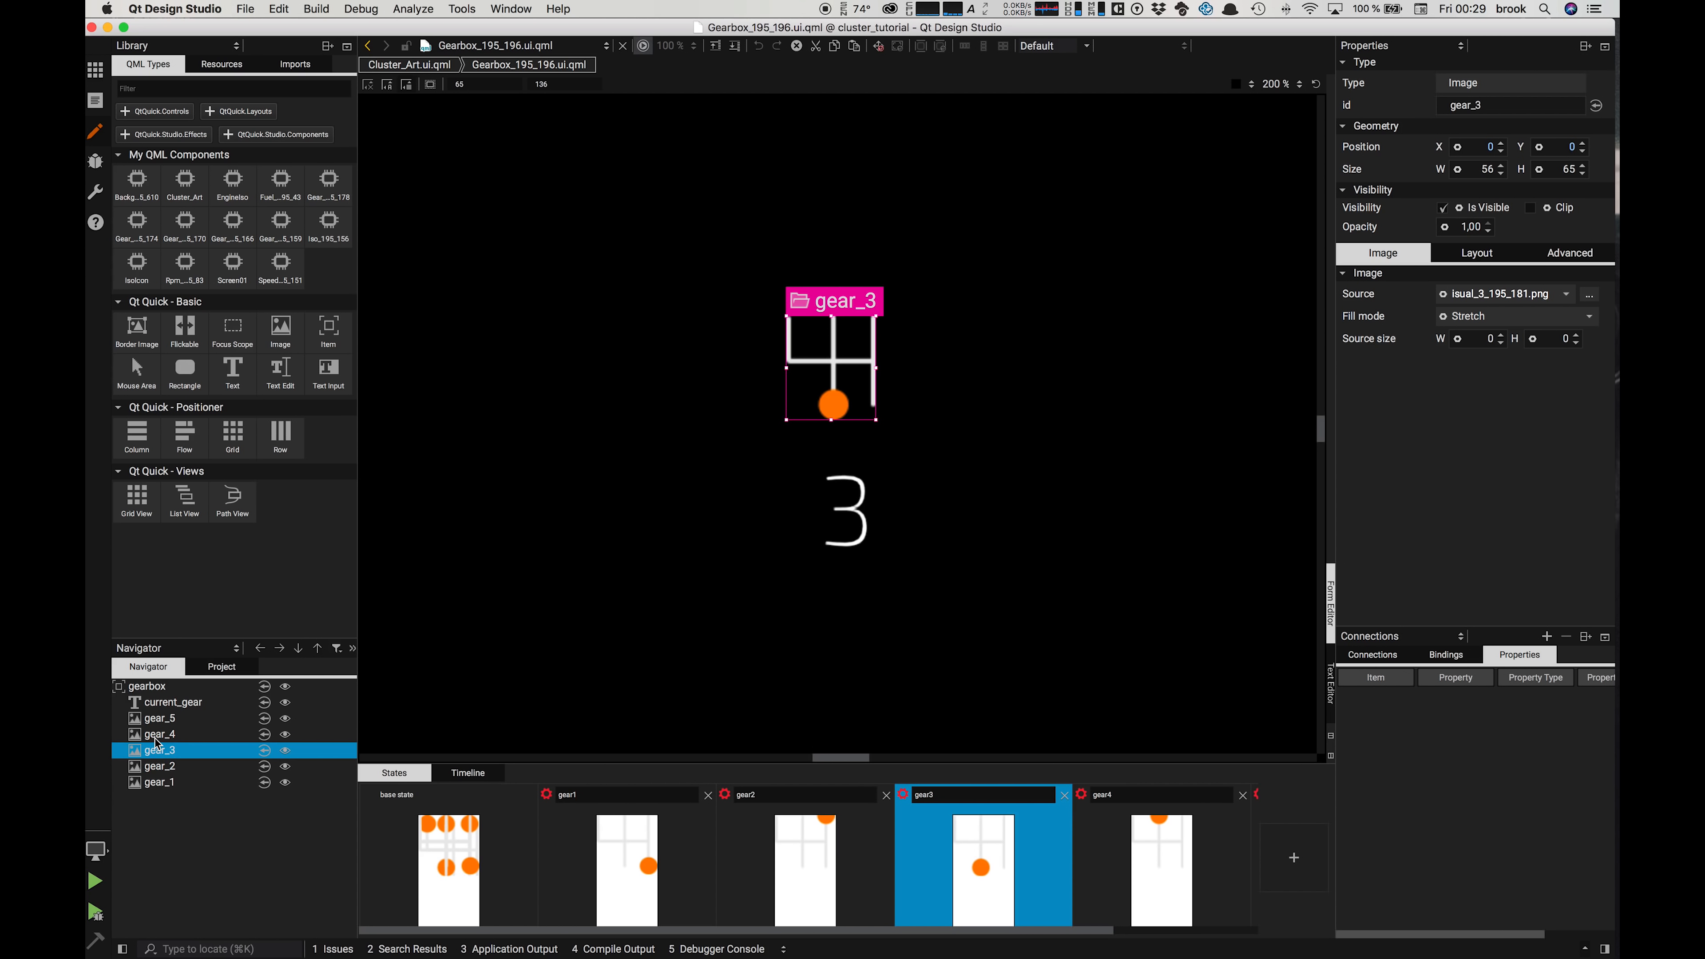
click(160, 734)
click(161, 719)
Step: Examine the opacity of the gear_1 to gear_5 images in the gear4 state
click(1072, 840)
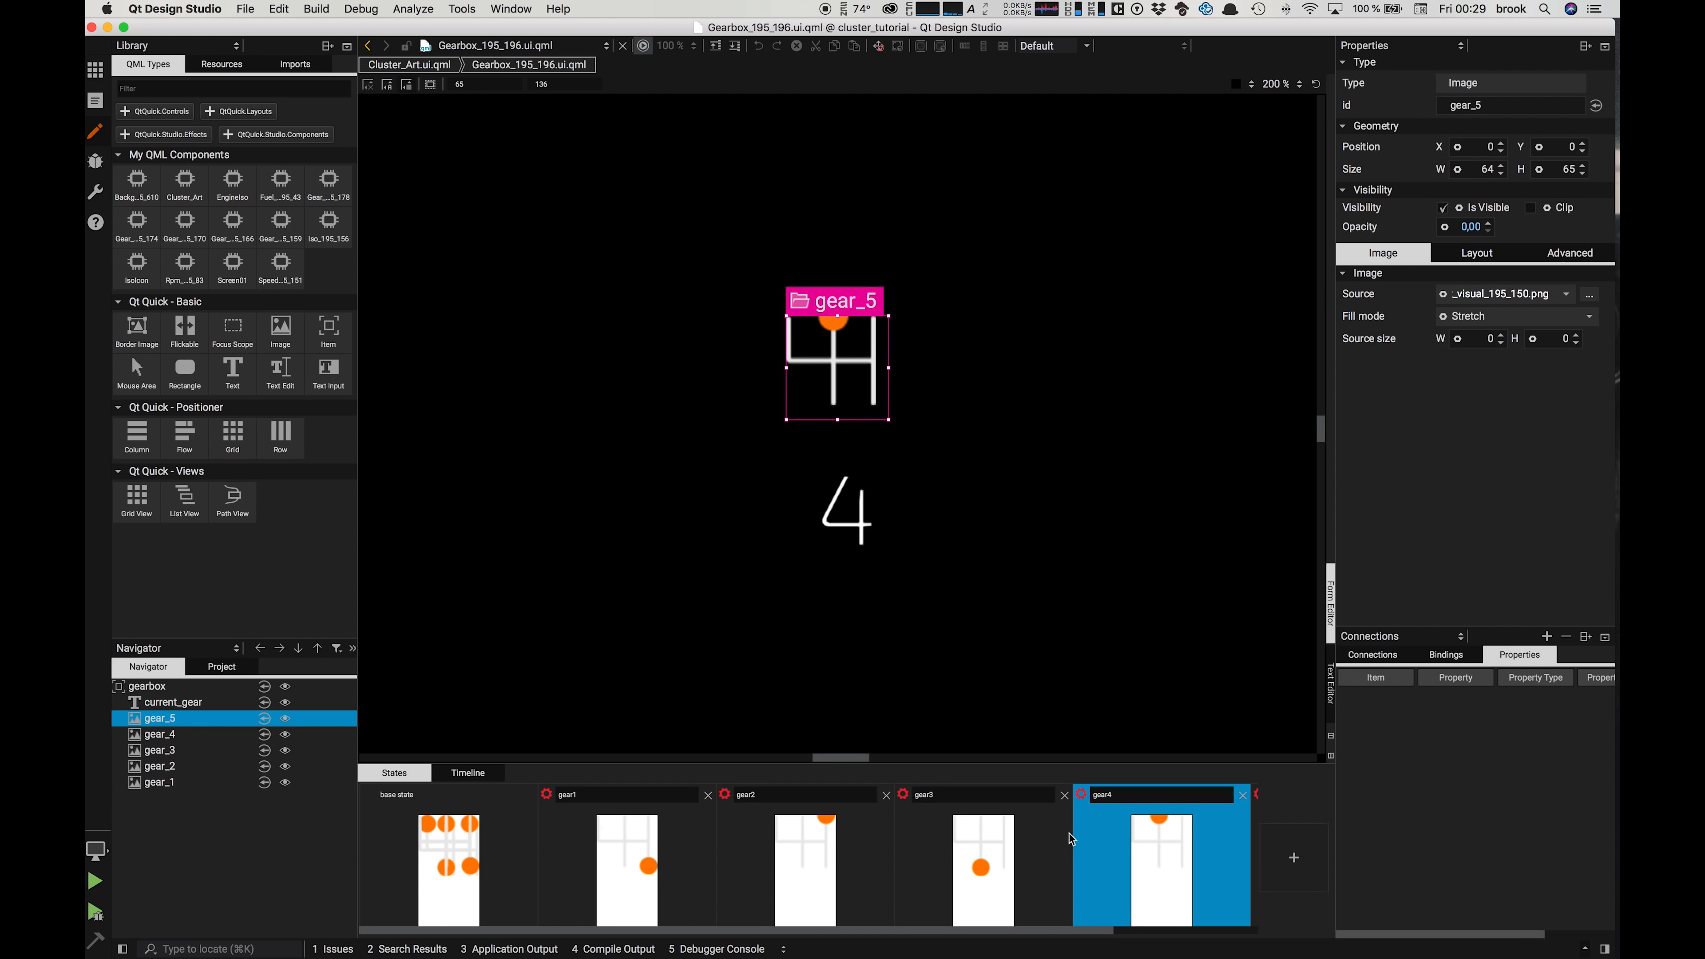
click(156, 782)
click(165, 767)
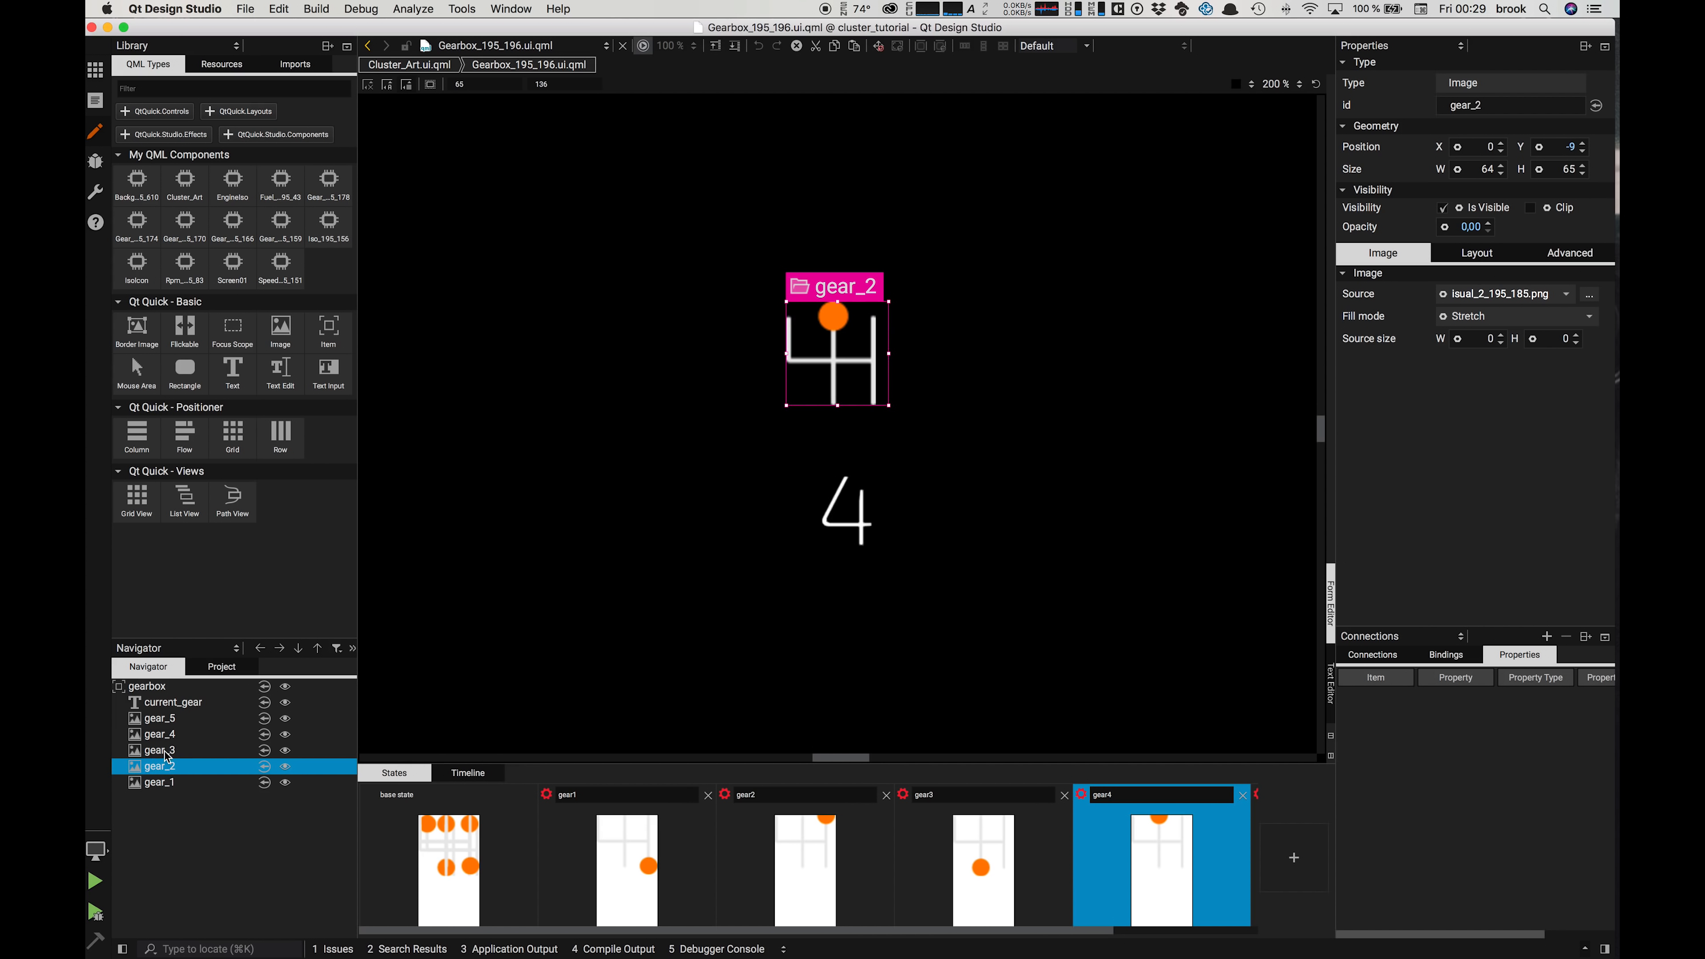
click(168, 752)
click(178, 736)
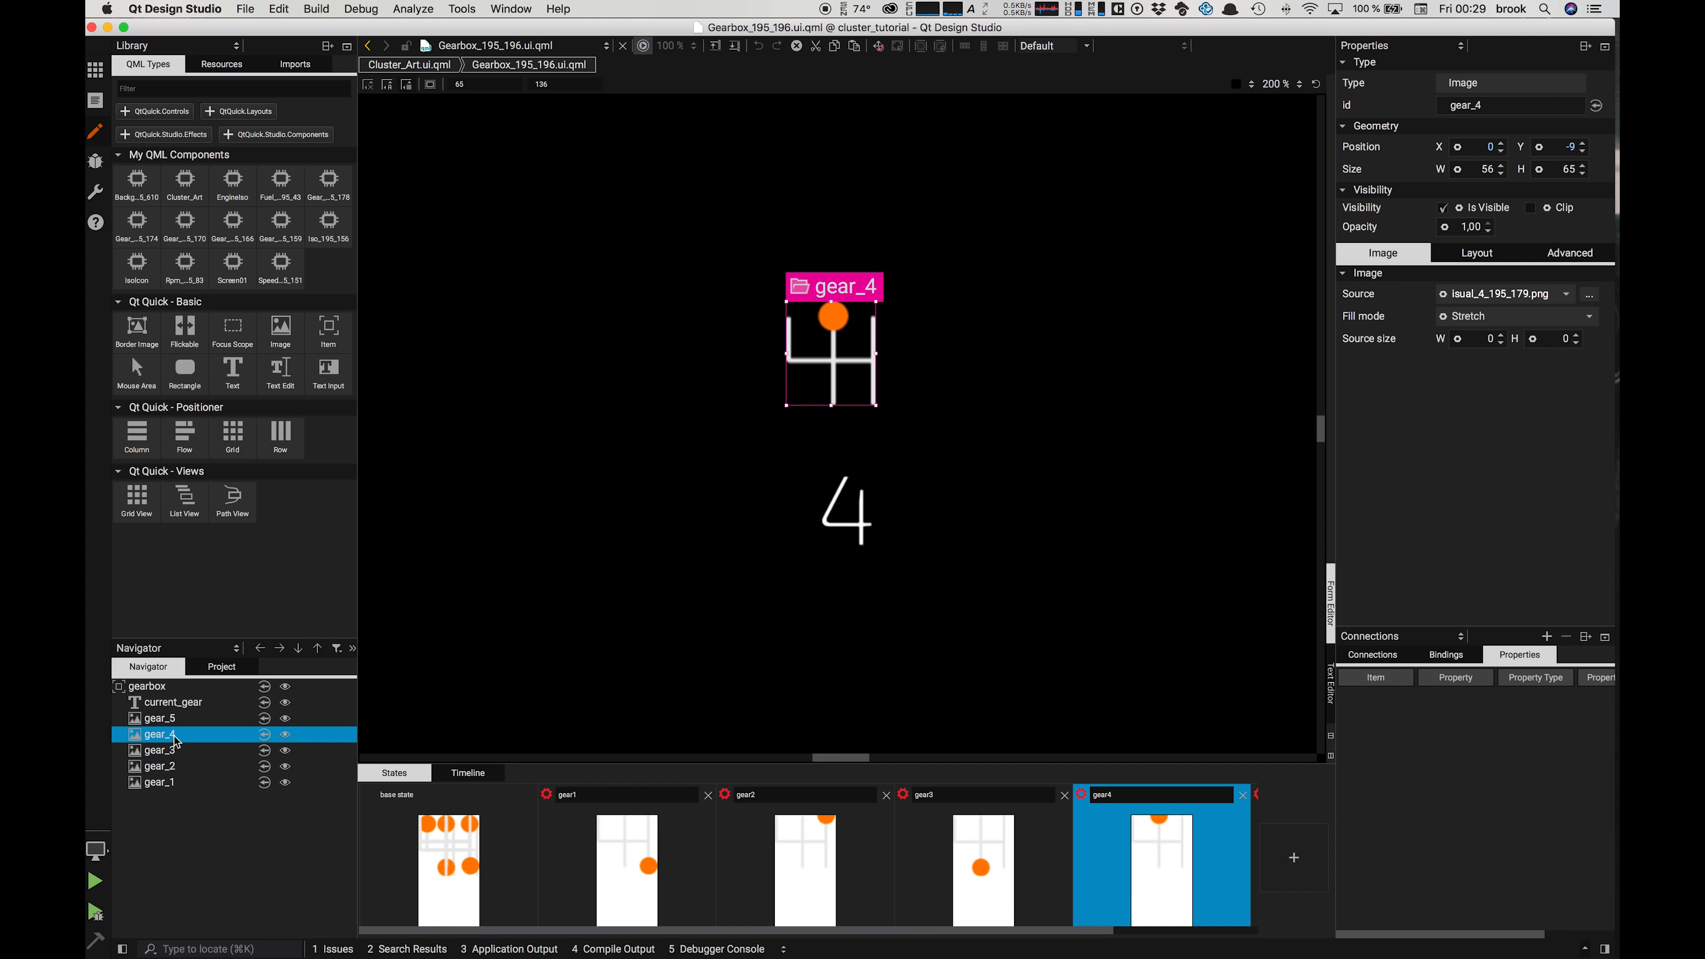
click(162, 720)
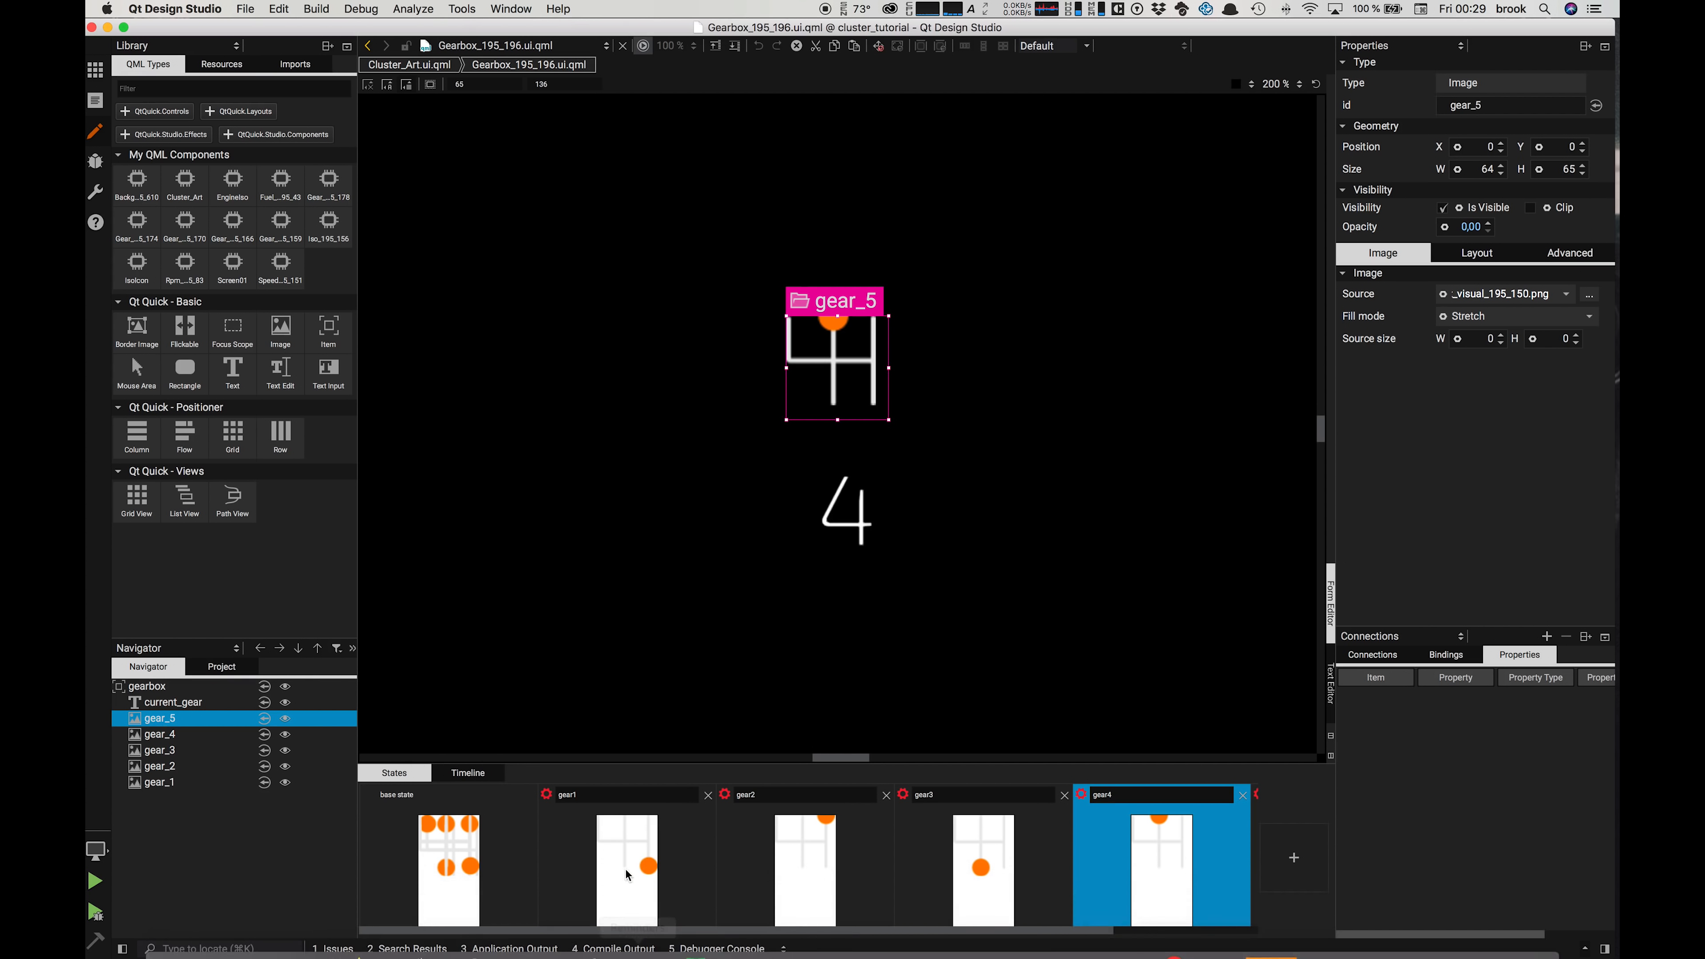
Step: Examine the opacity of the gear_1 to gear_5 images in the gear5 state and return to the gear4 state
drag(659, 931, 855, 941)
click(1141, 858)
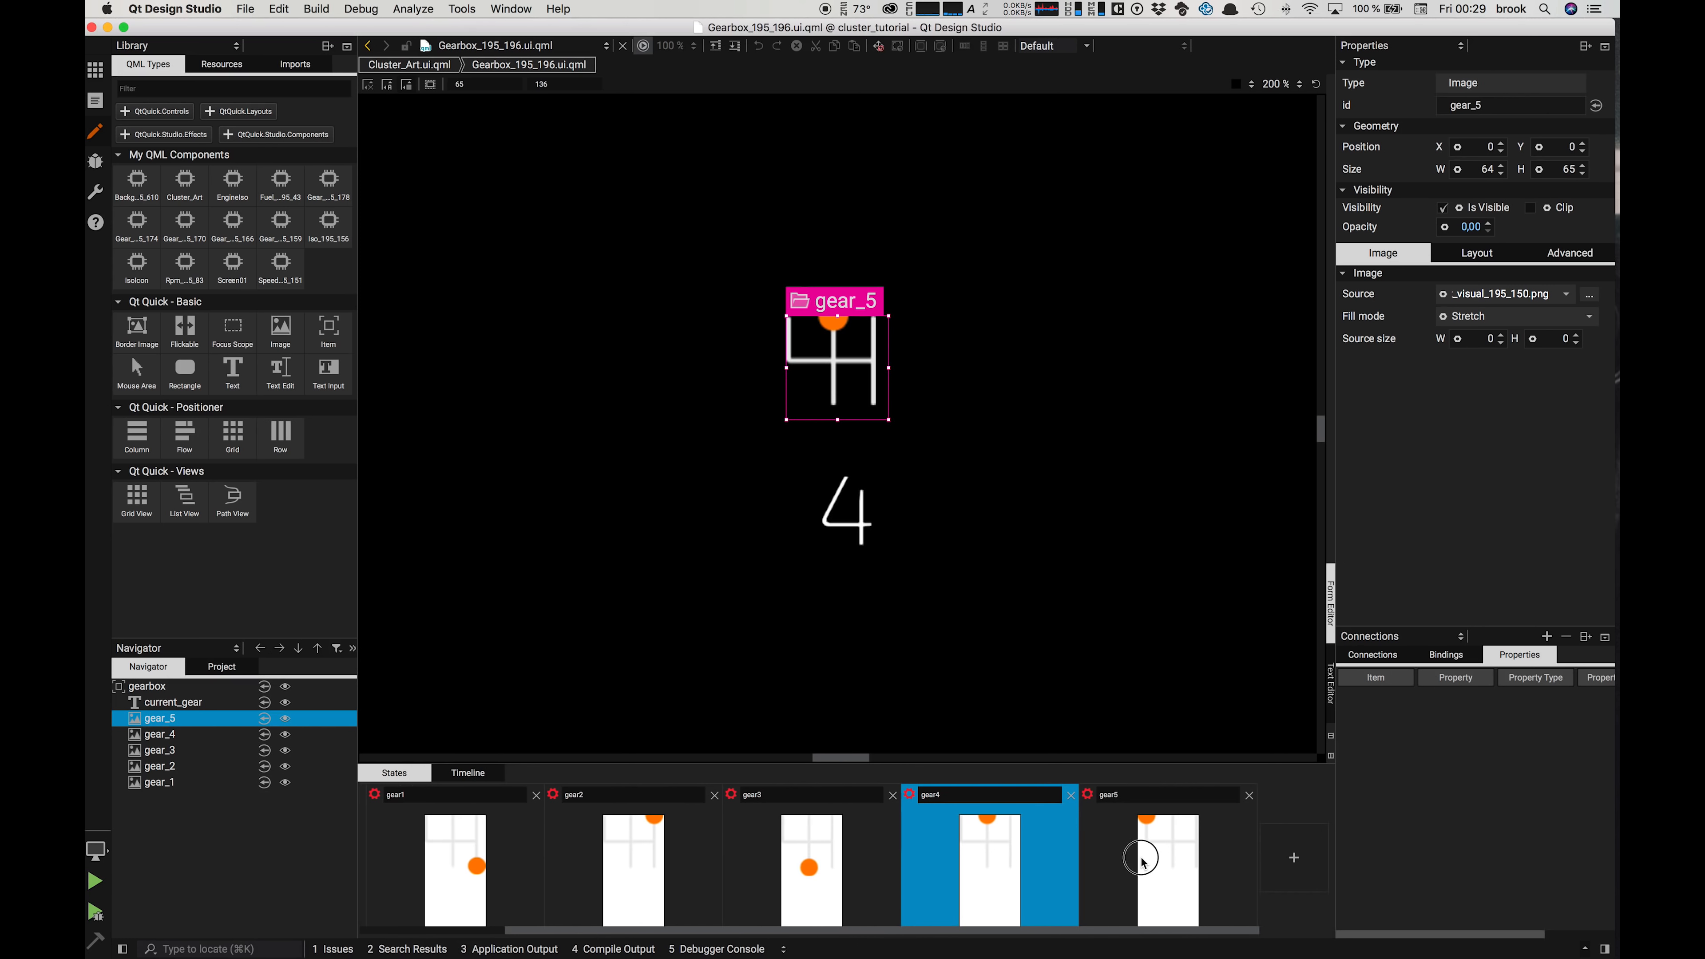
click(191, 785)
click(175, 767)
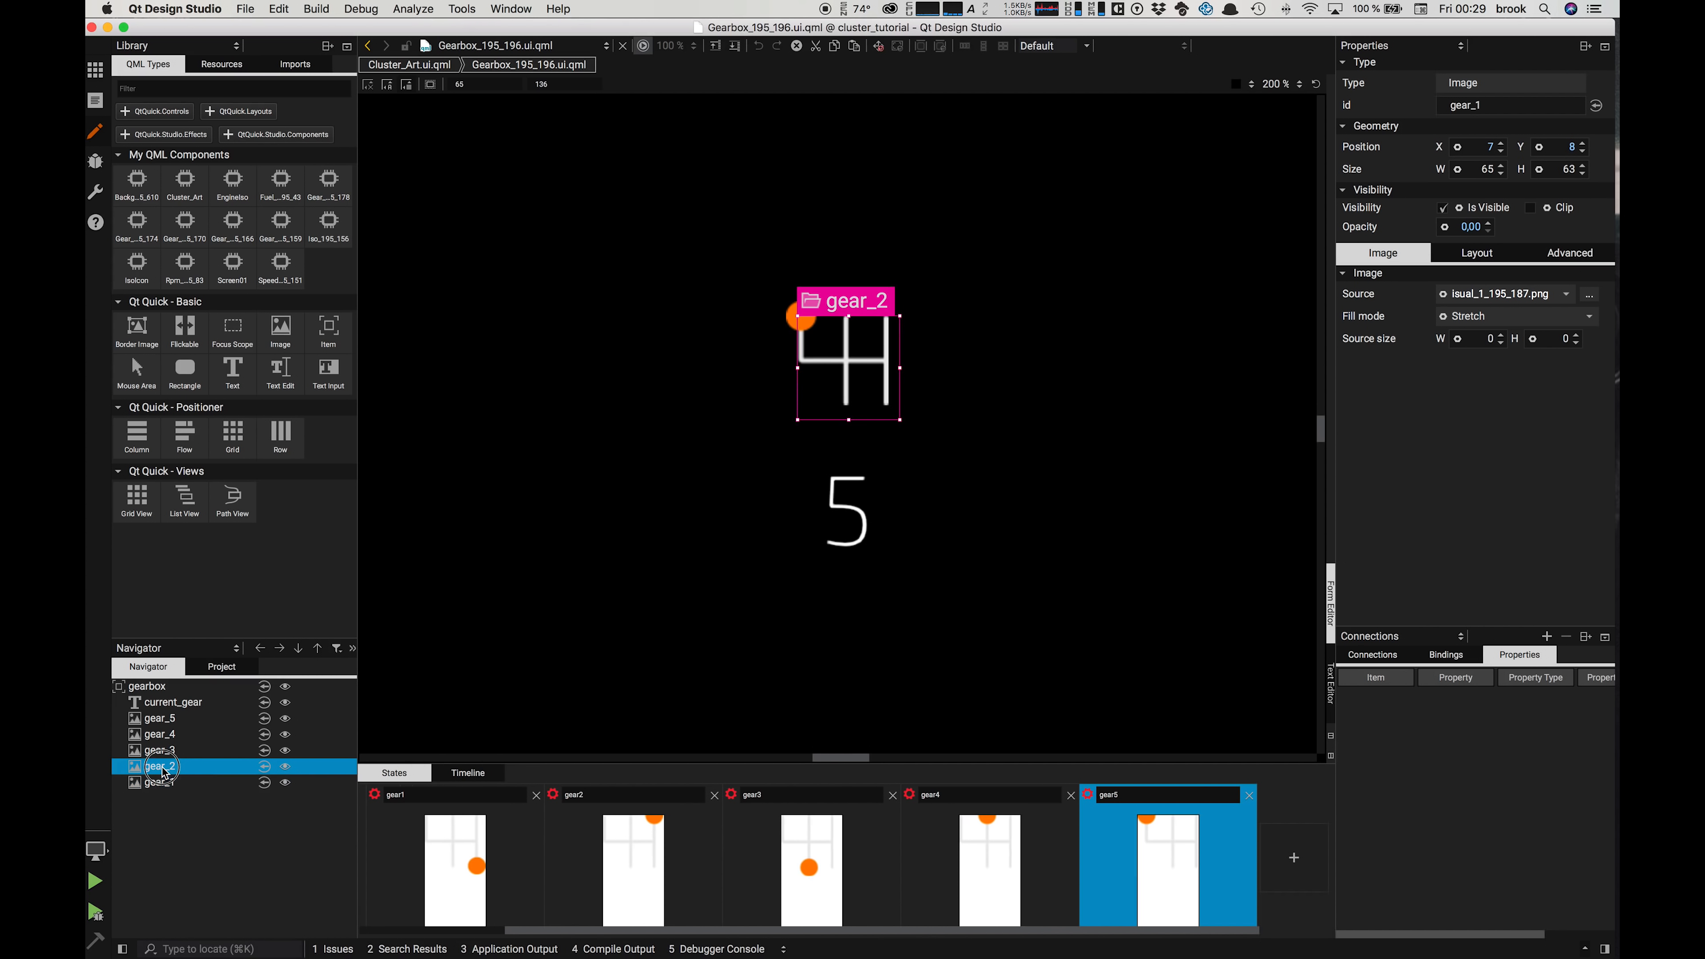
click(166, 751)
click(168, 735)
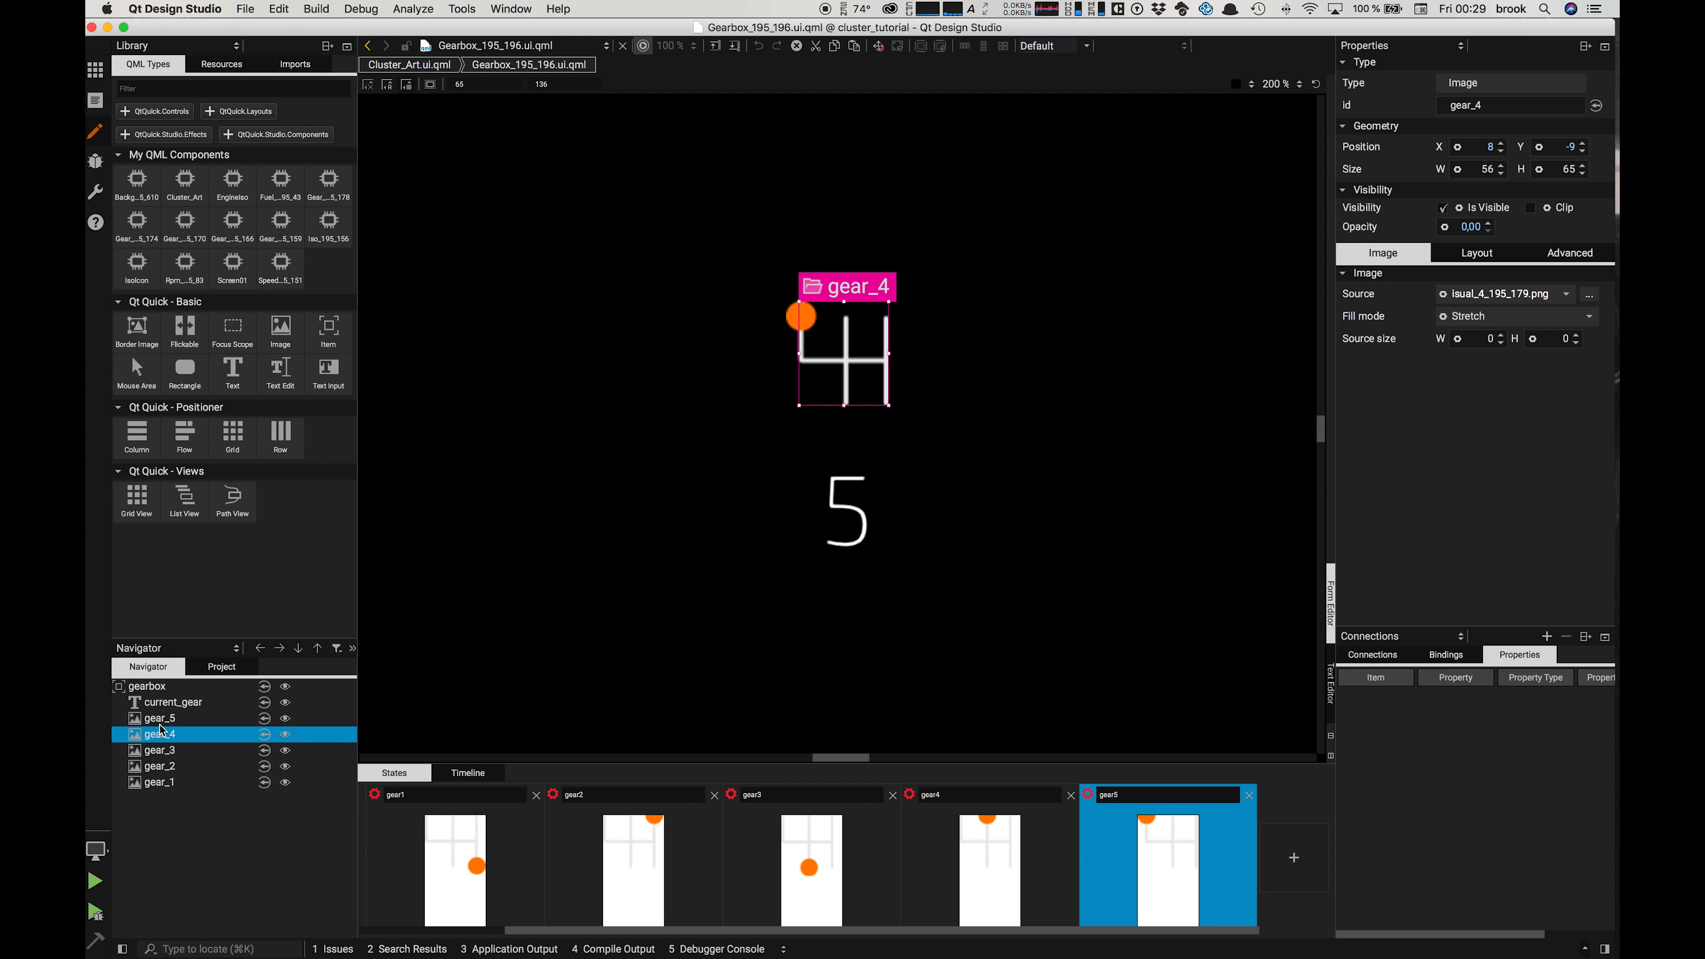
click(211, 720)
click(950, 857)
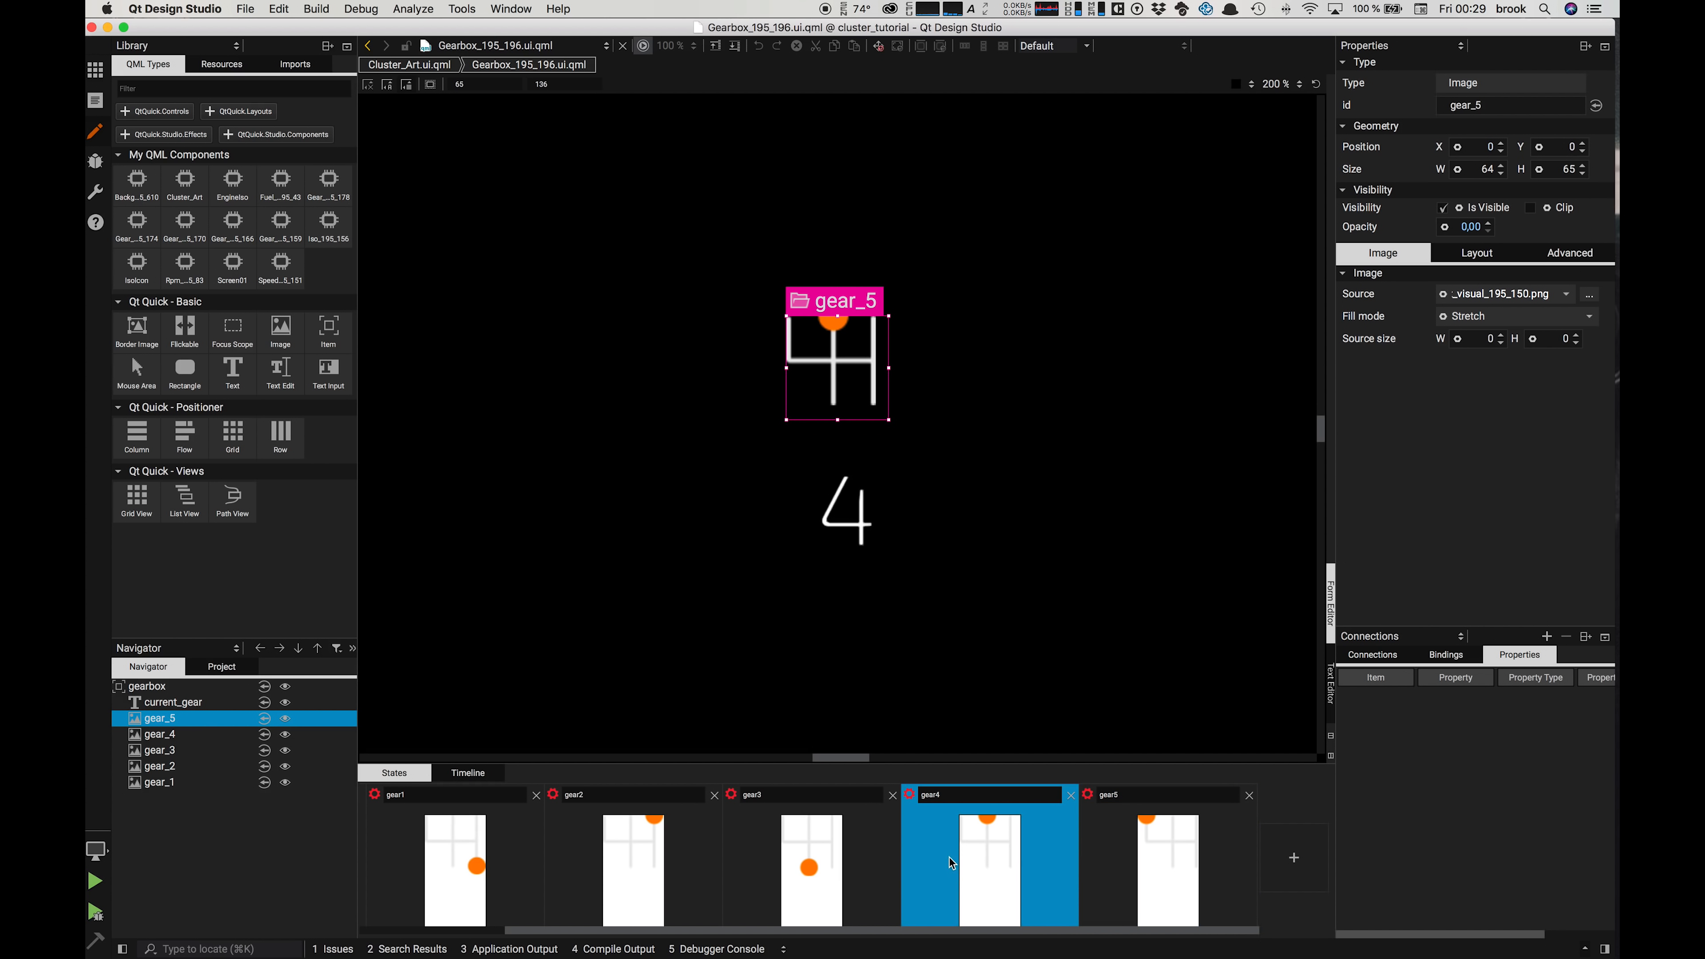
Step: Compare the shift-pattern graphic and gear number across the gearbox's gear1 to gear5 states
click(828, 853)
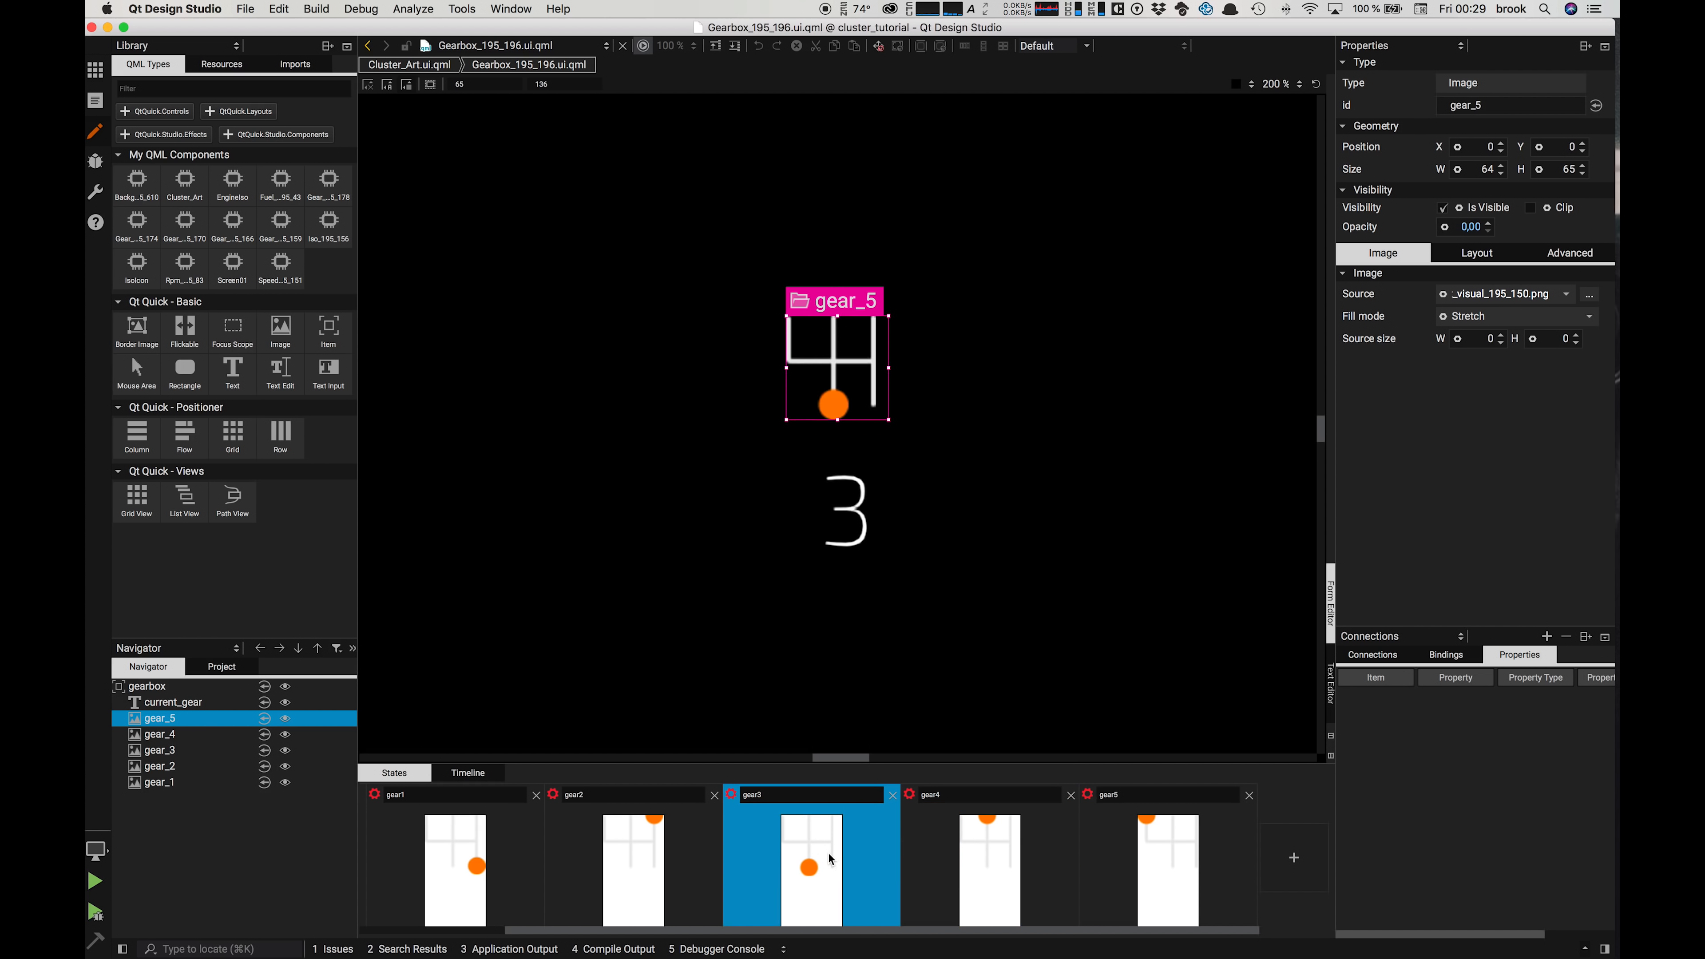
click(1121, 863)
click(972, 868)
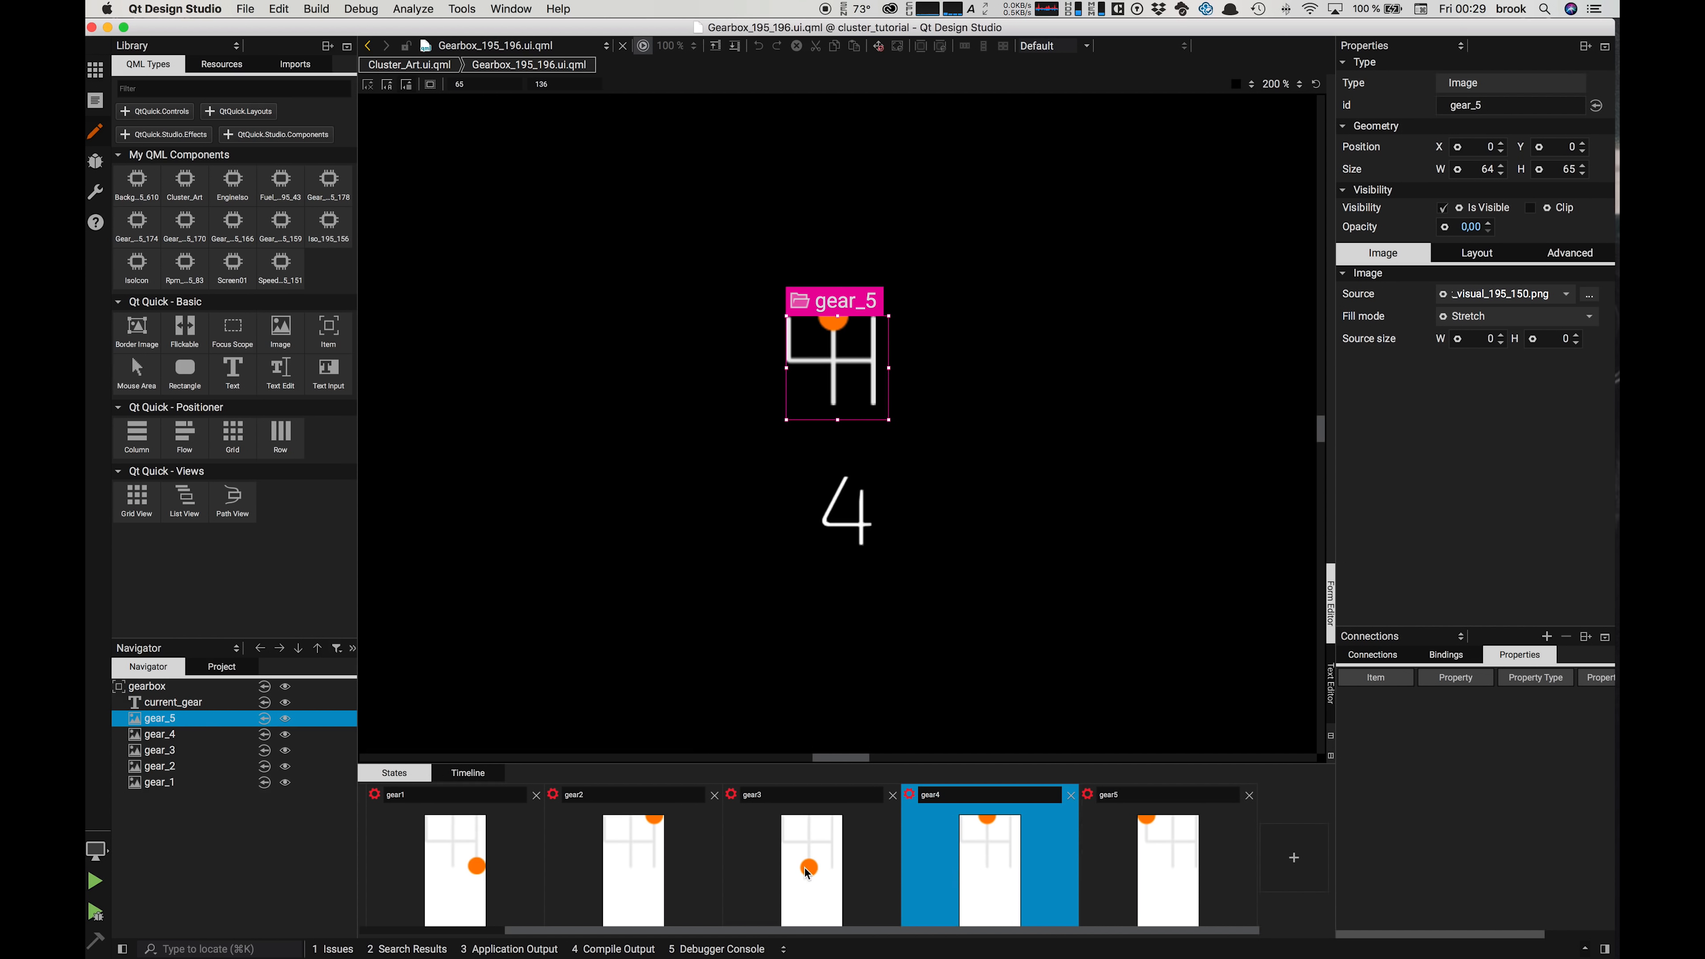
click(1163, 858)
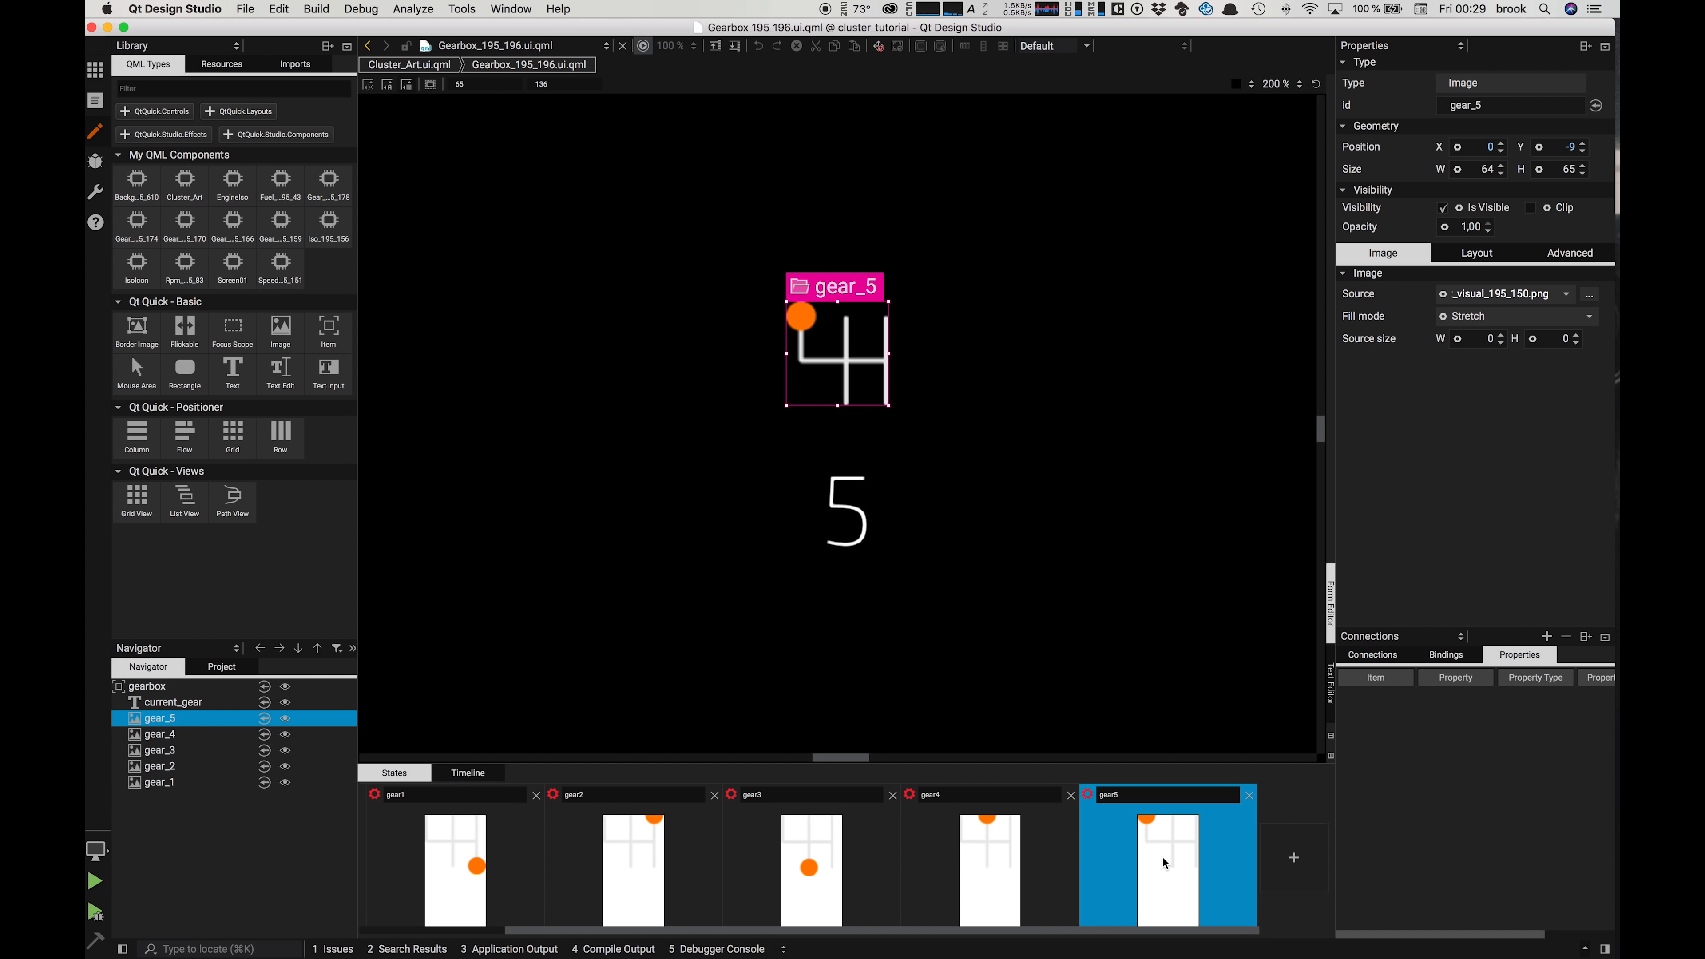
click(977, 872)
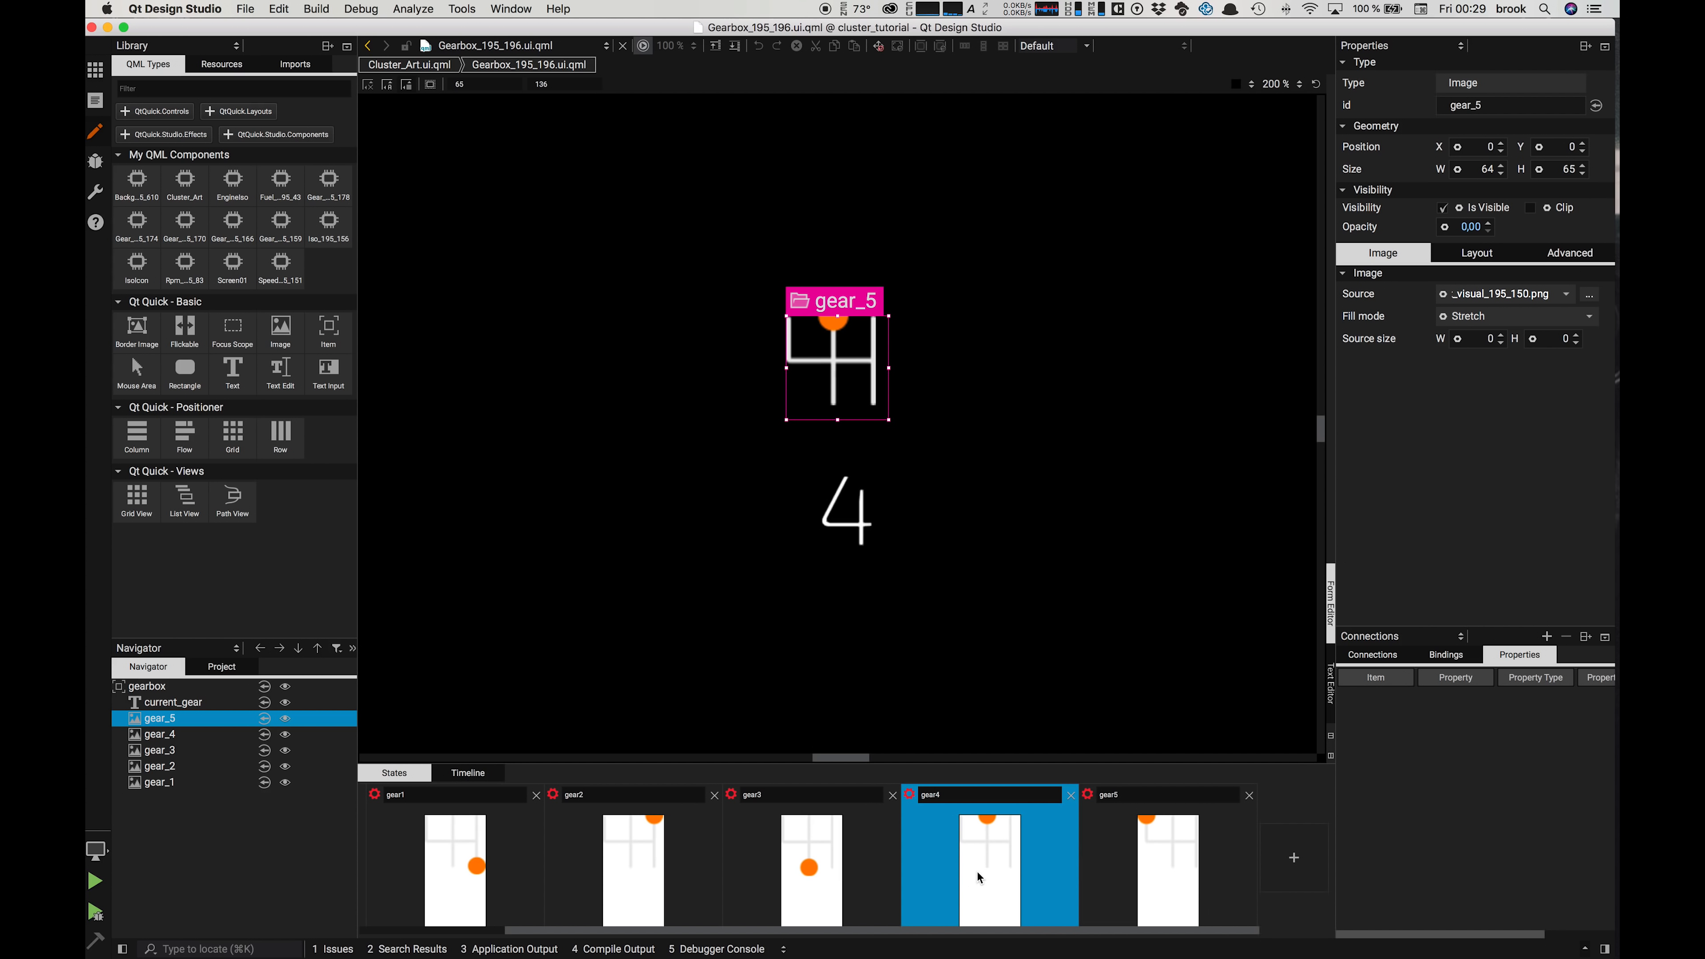
click(790, 870)
click(646, 858)
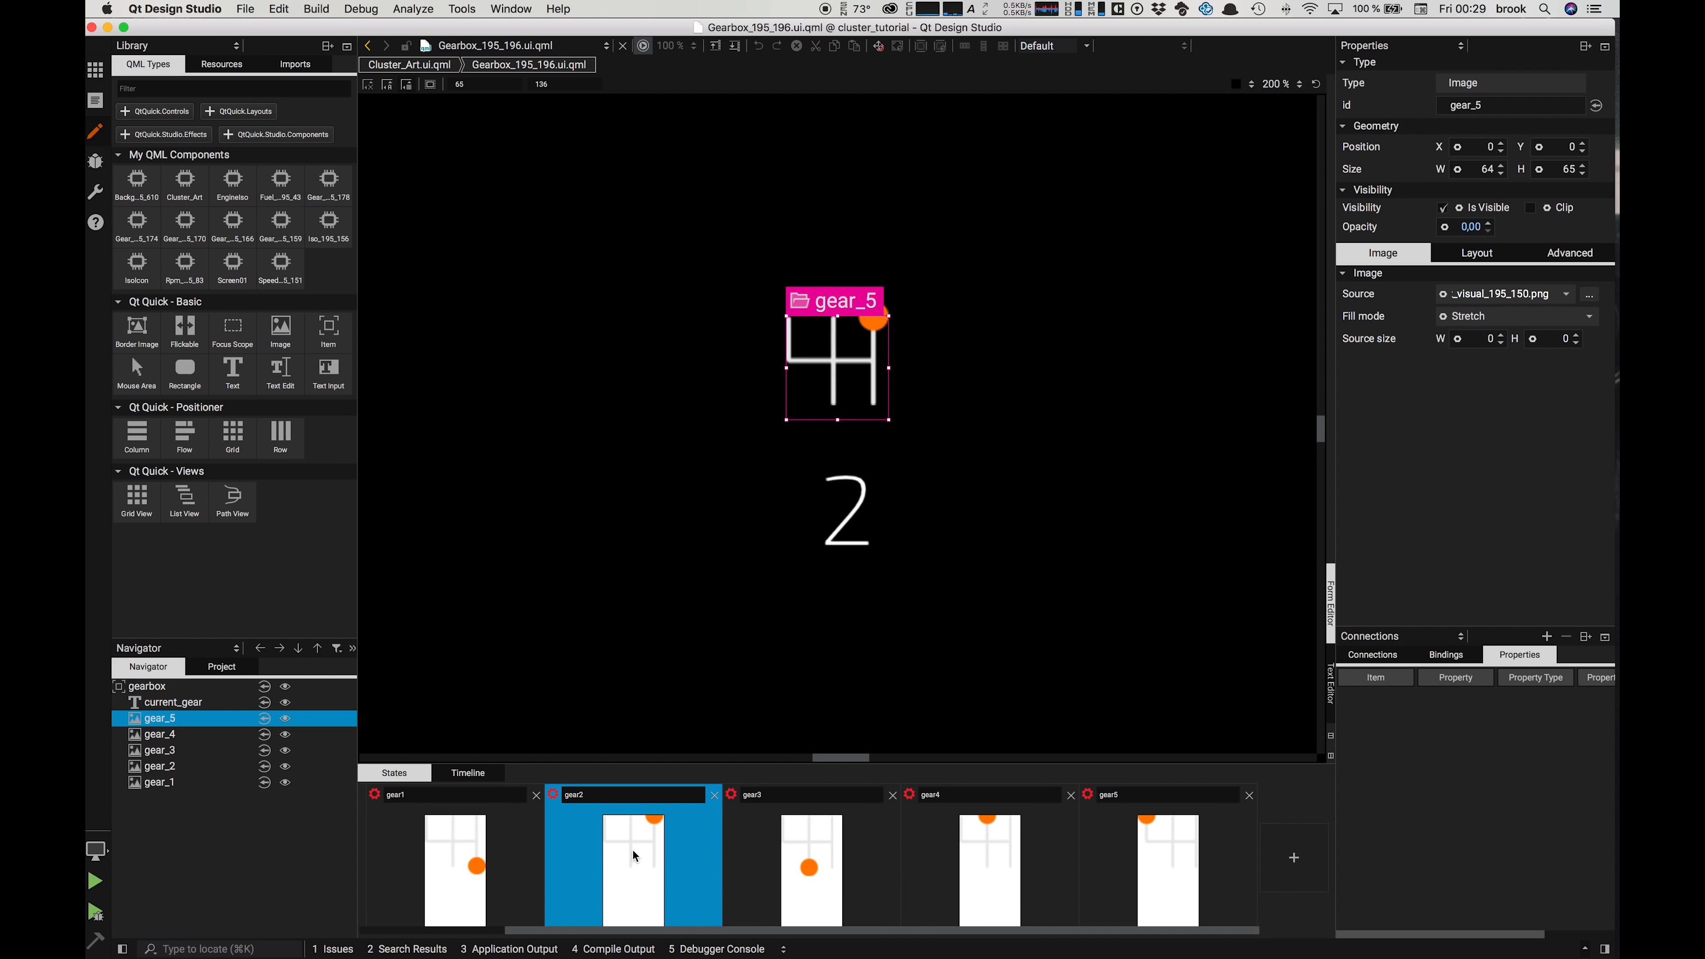
click(463, 852)
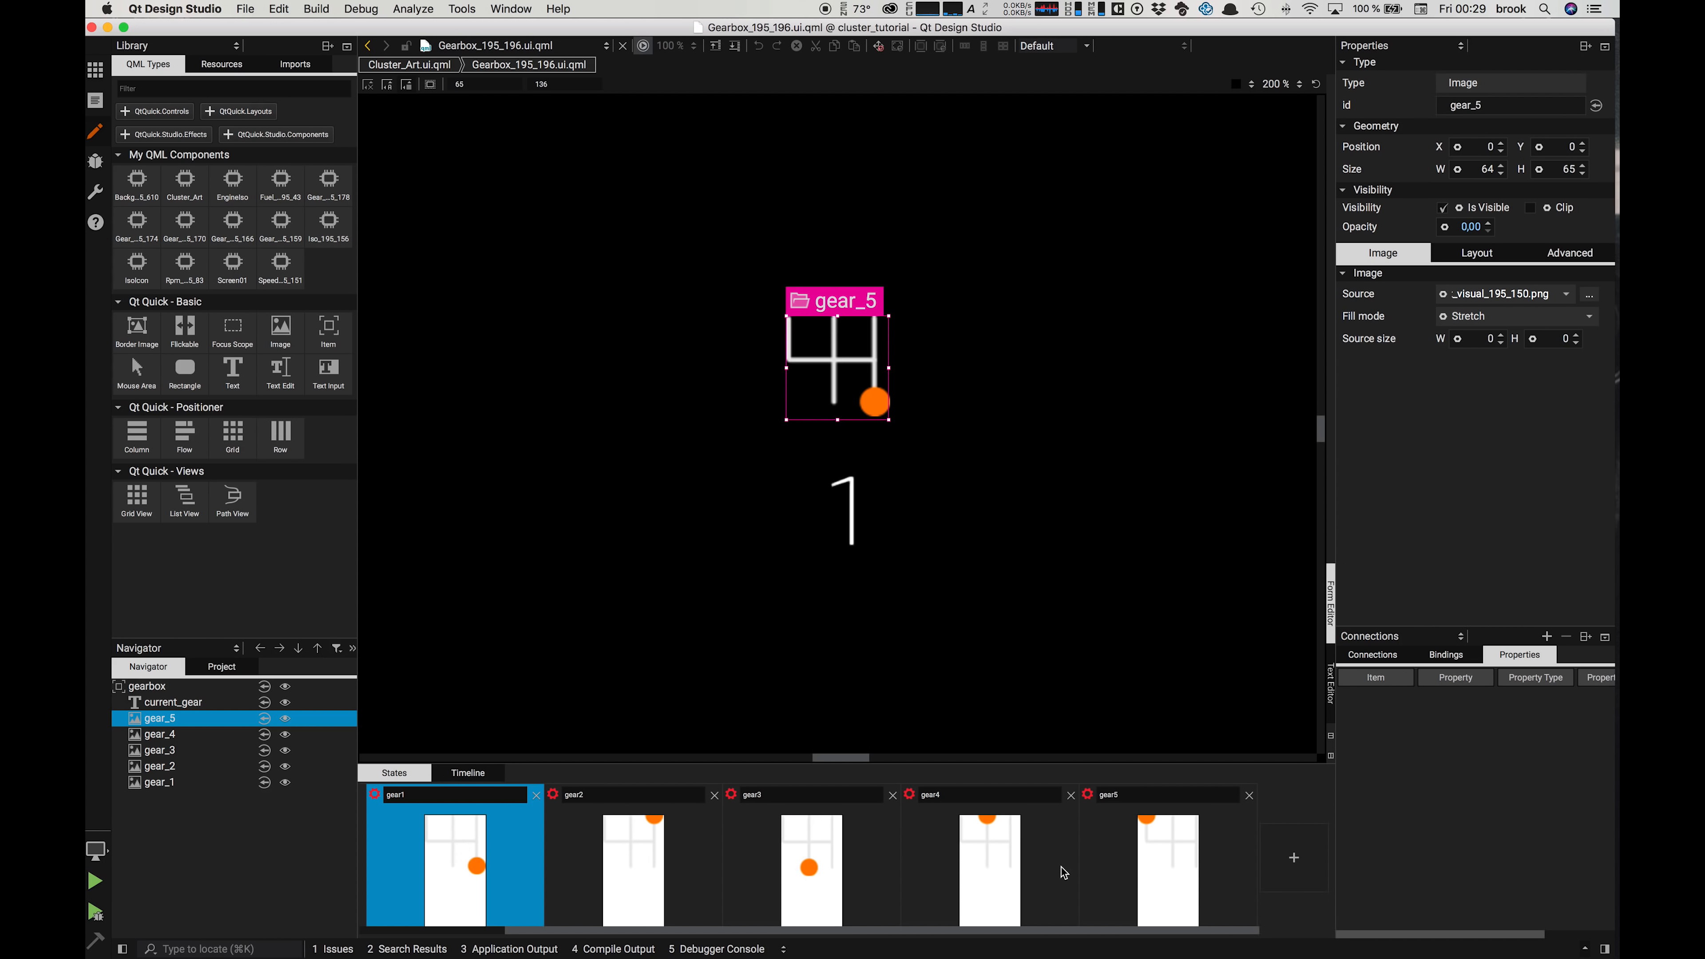
click(977, 860)
click(1149, 880)
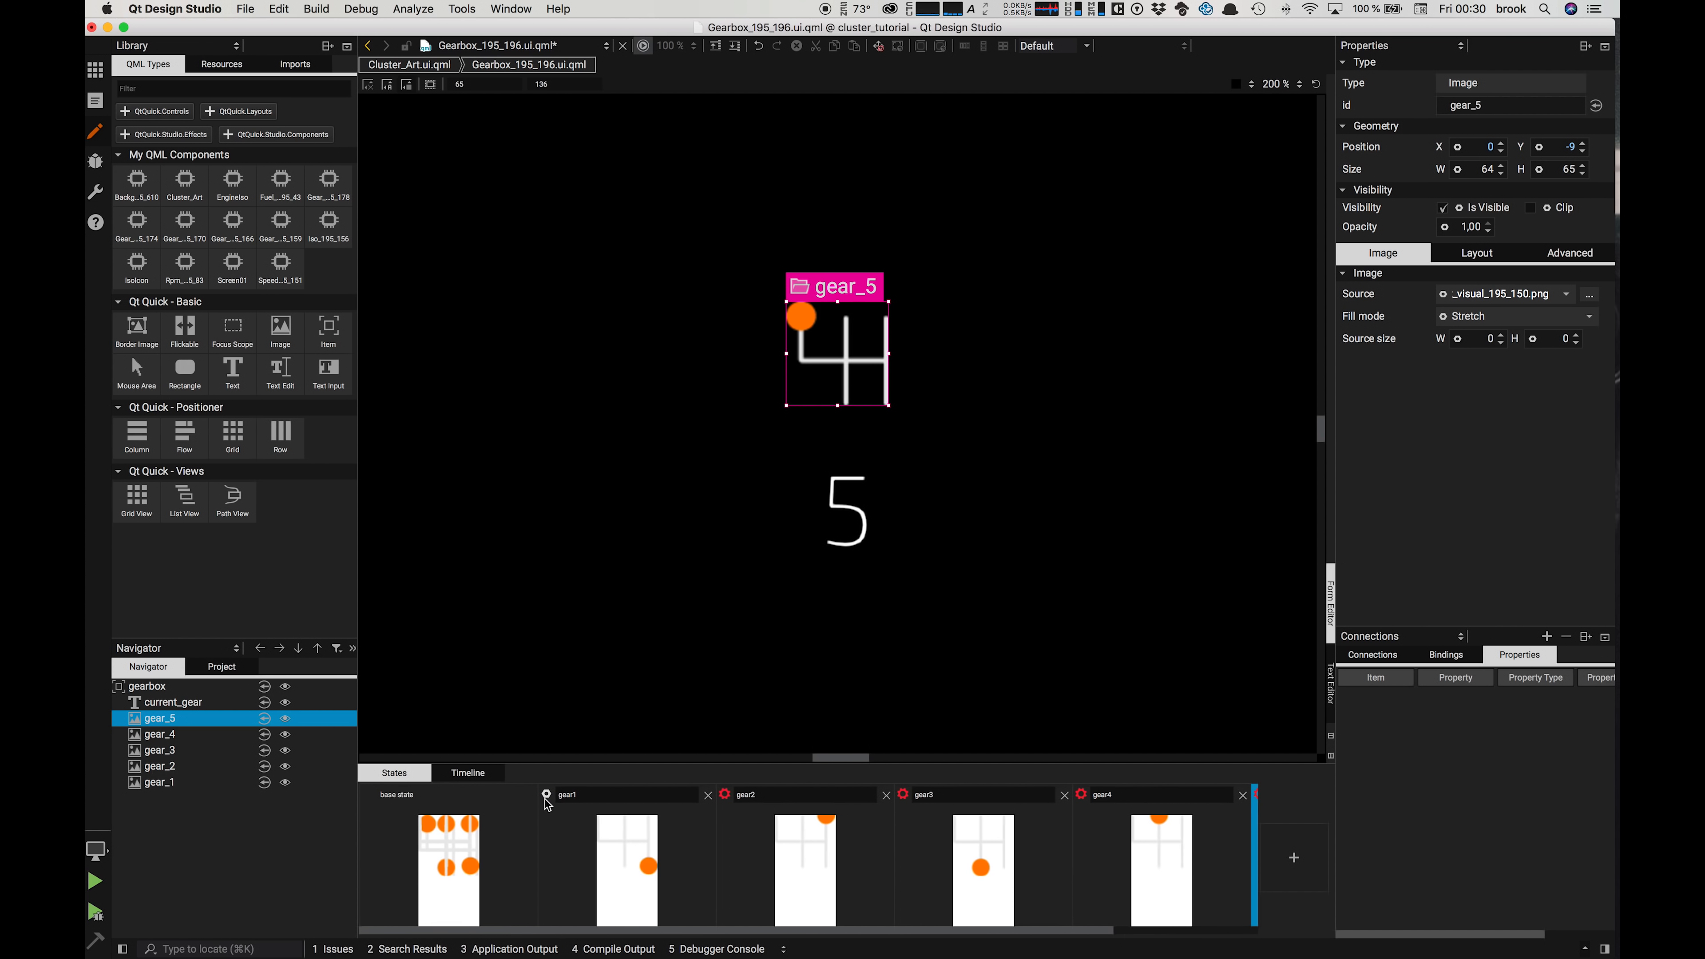
Step: Examine the gear1 state's when condition alongside the gearbox item's currentGear property, including its type and value
click(546, 795)
click(561, 807)
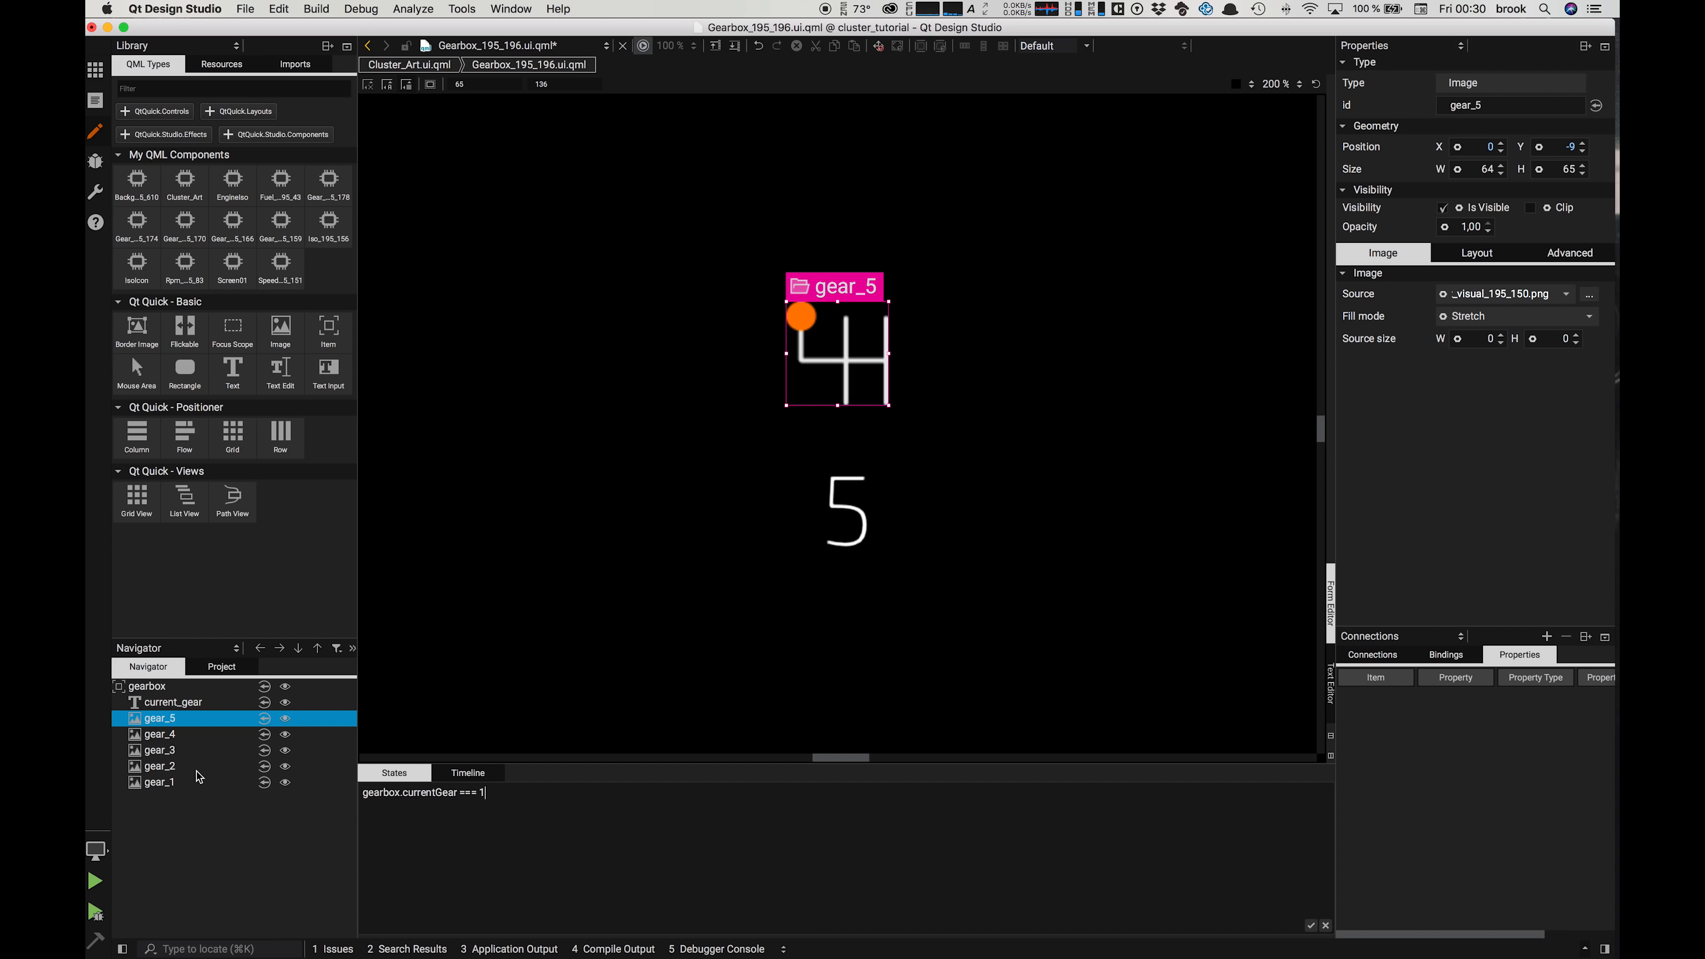
click(153, 687)
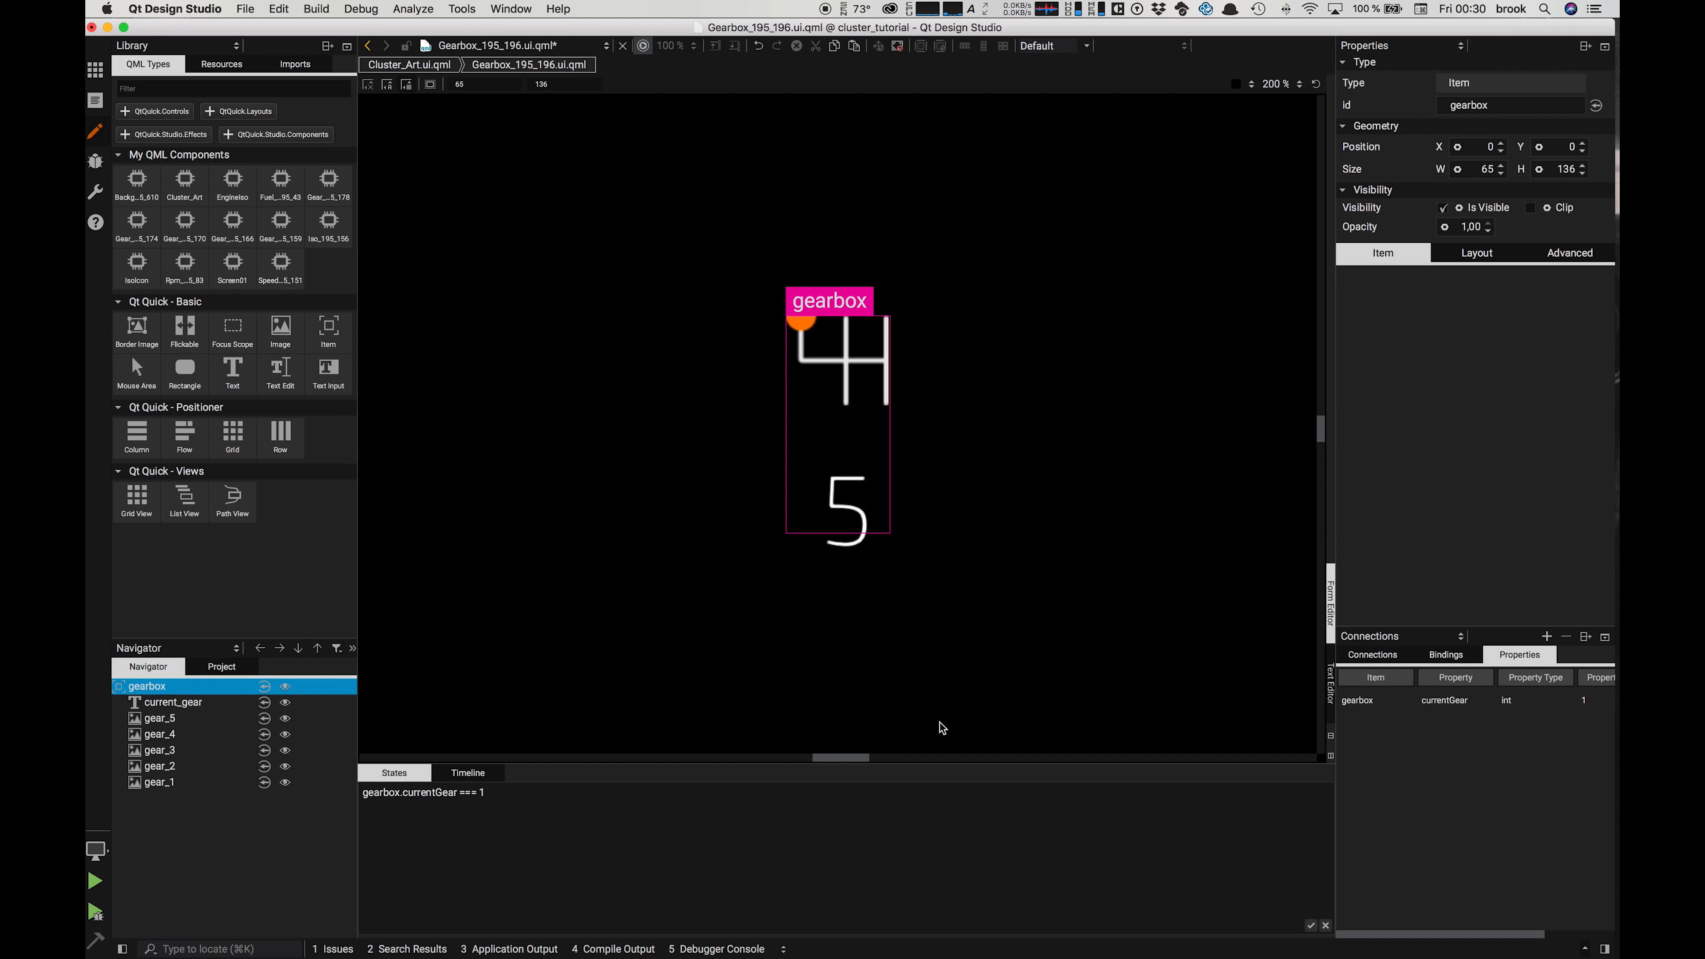
click(1356, 702)
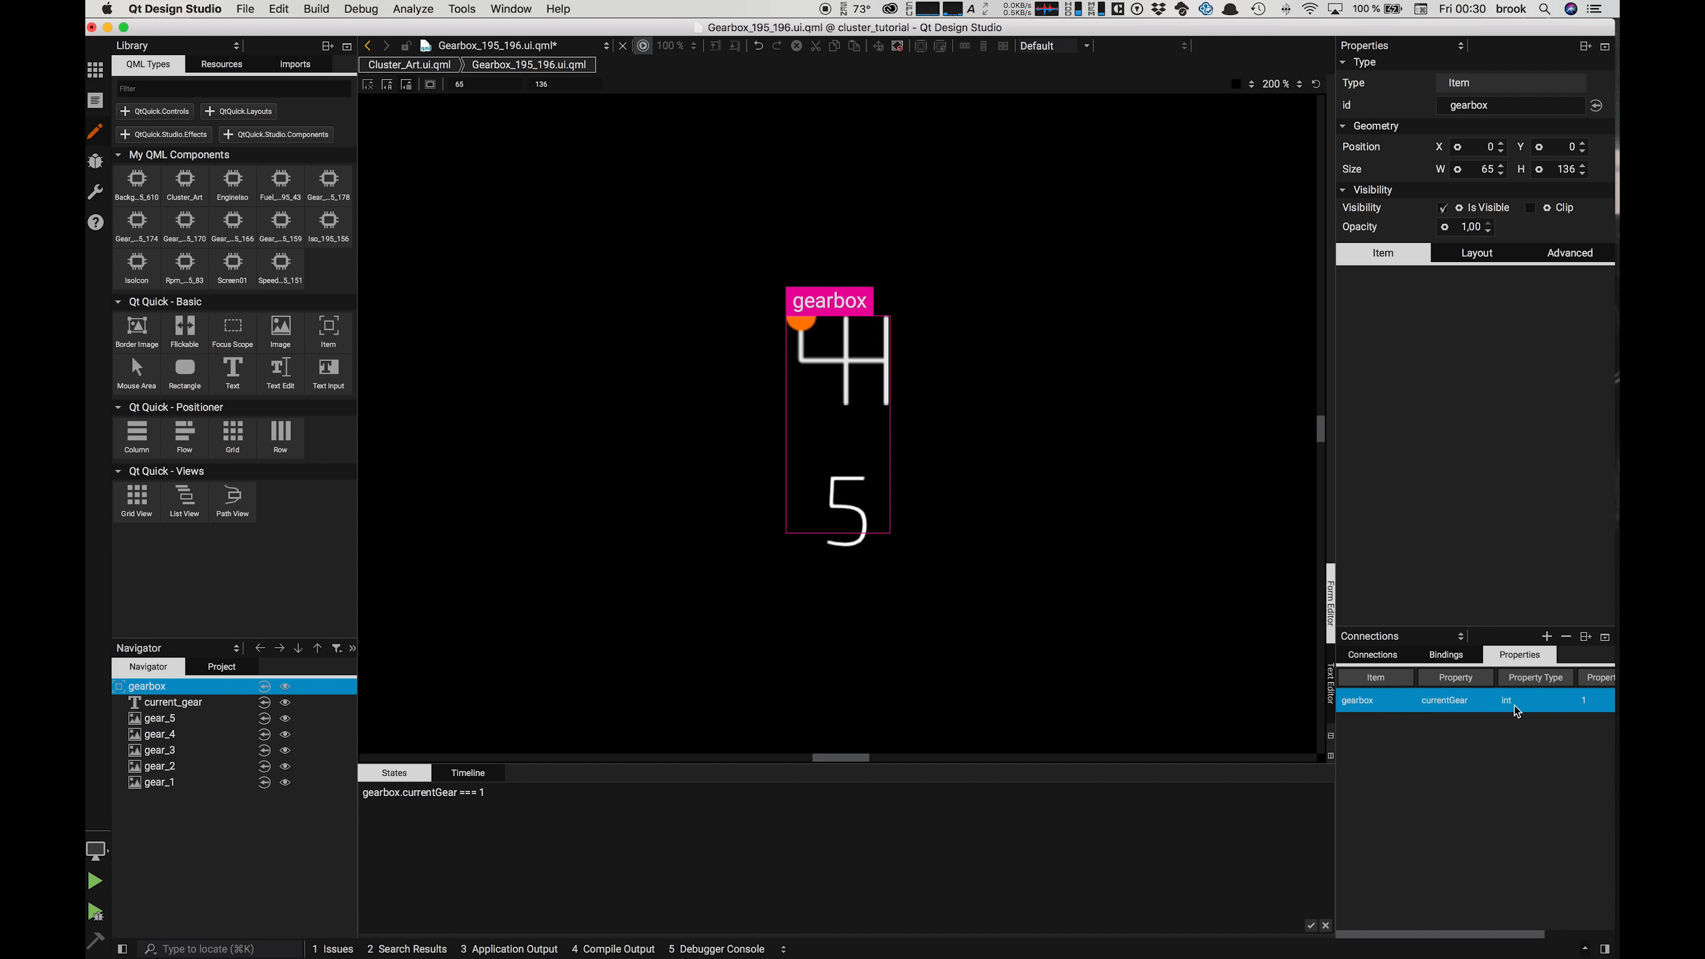
drag(1453, 937, 1526, 937)
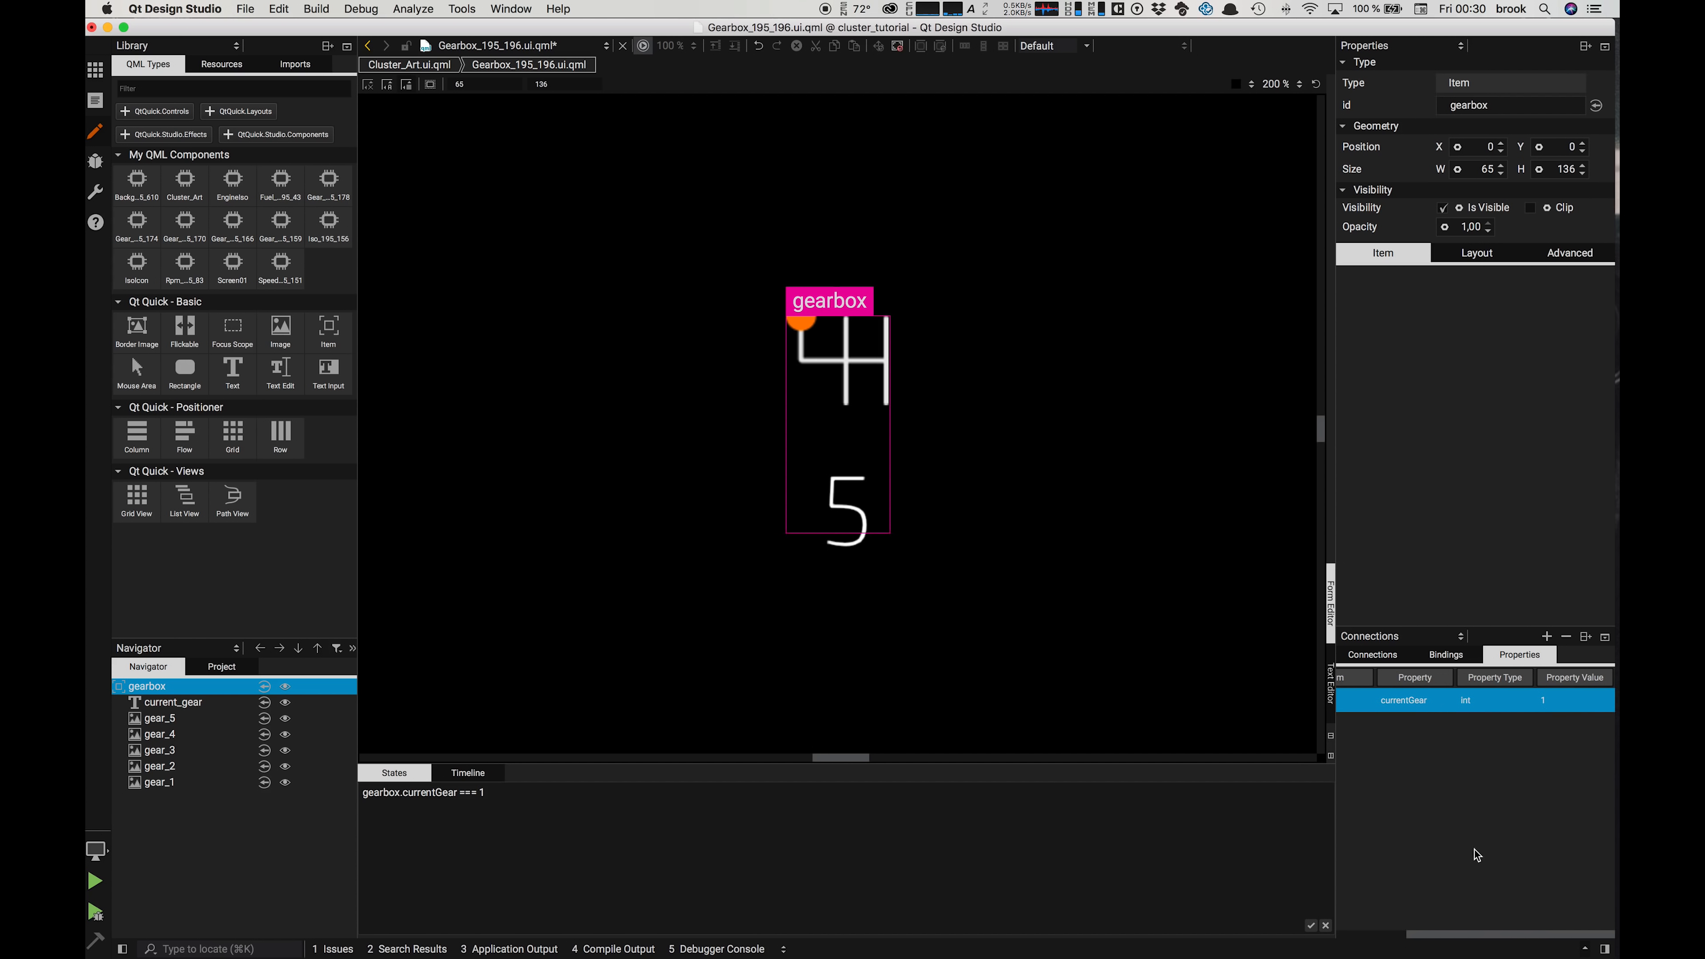
drag(1434, 937, 1267, 953)
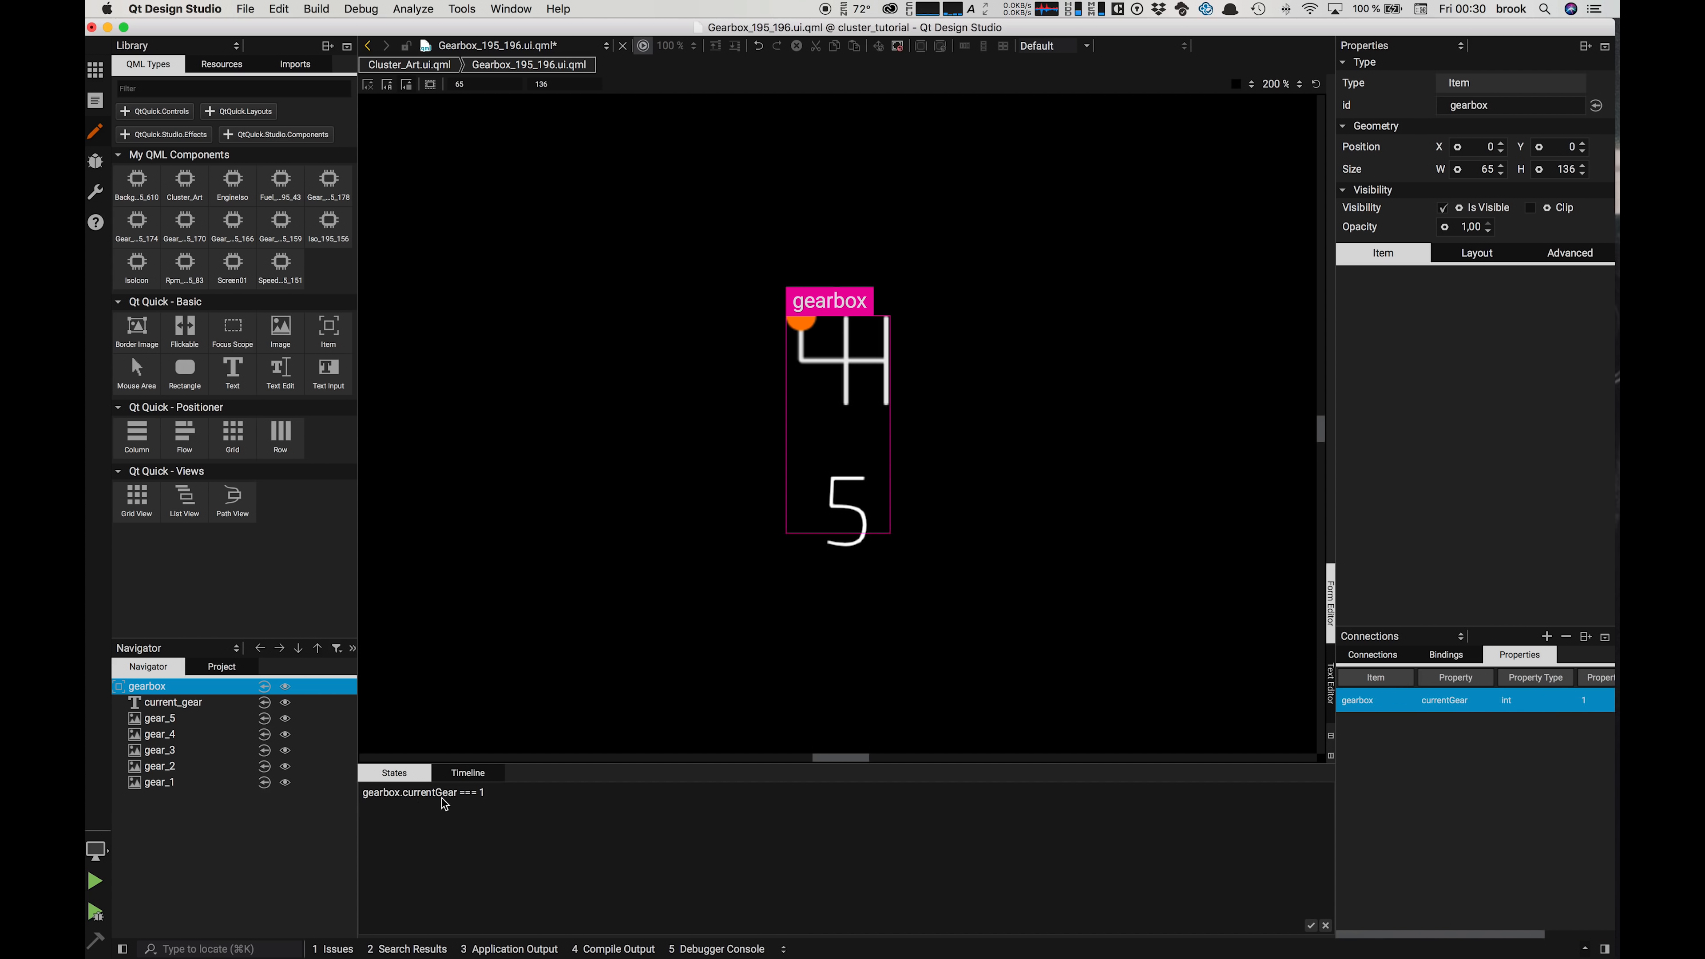
click(1310, 925)
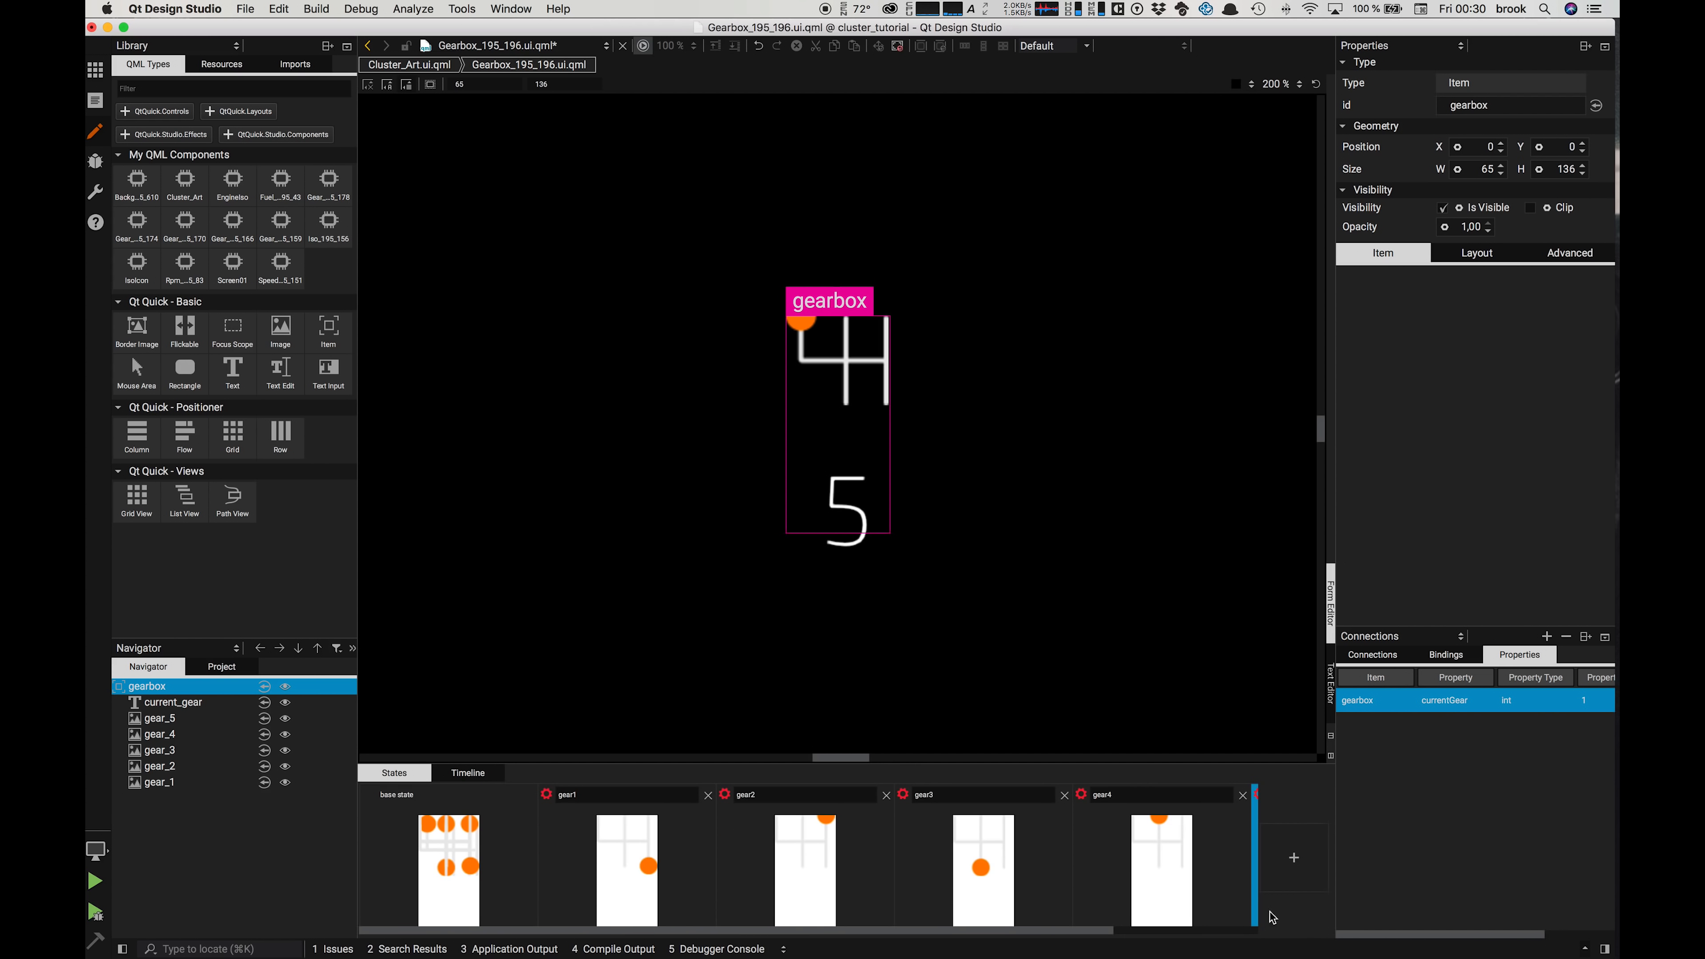
Step: Examine the when conditions of the gear2 and gear3 states
click(727, 795)
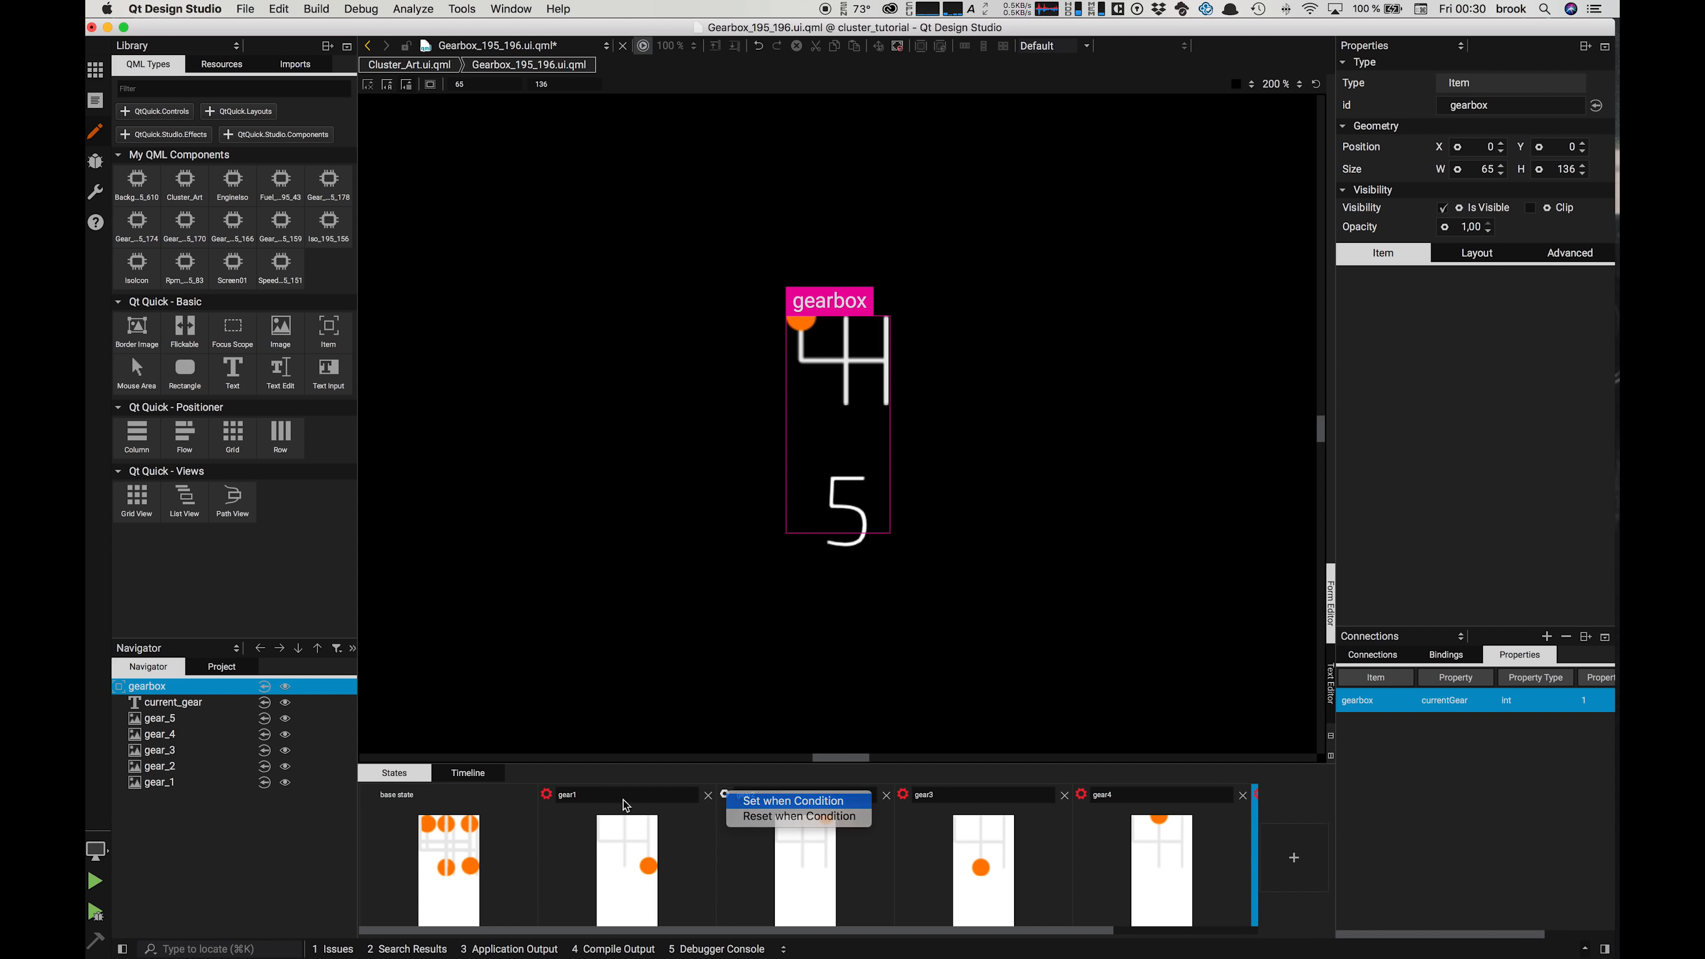
click(741, 801)
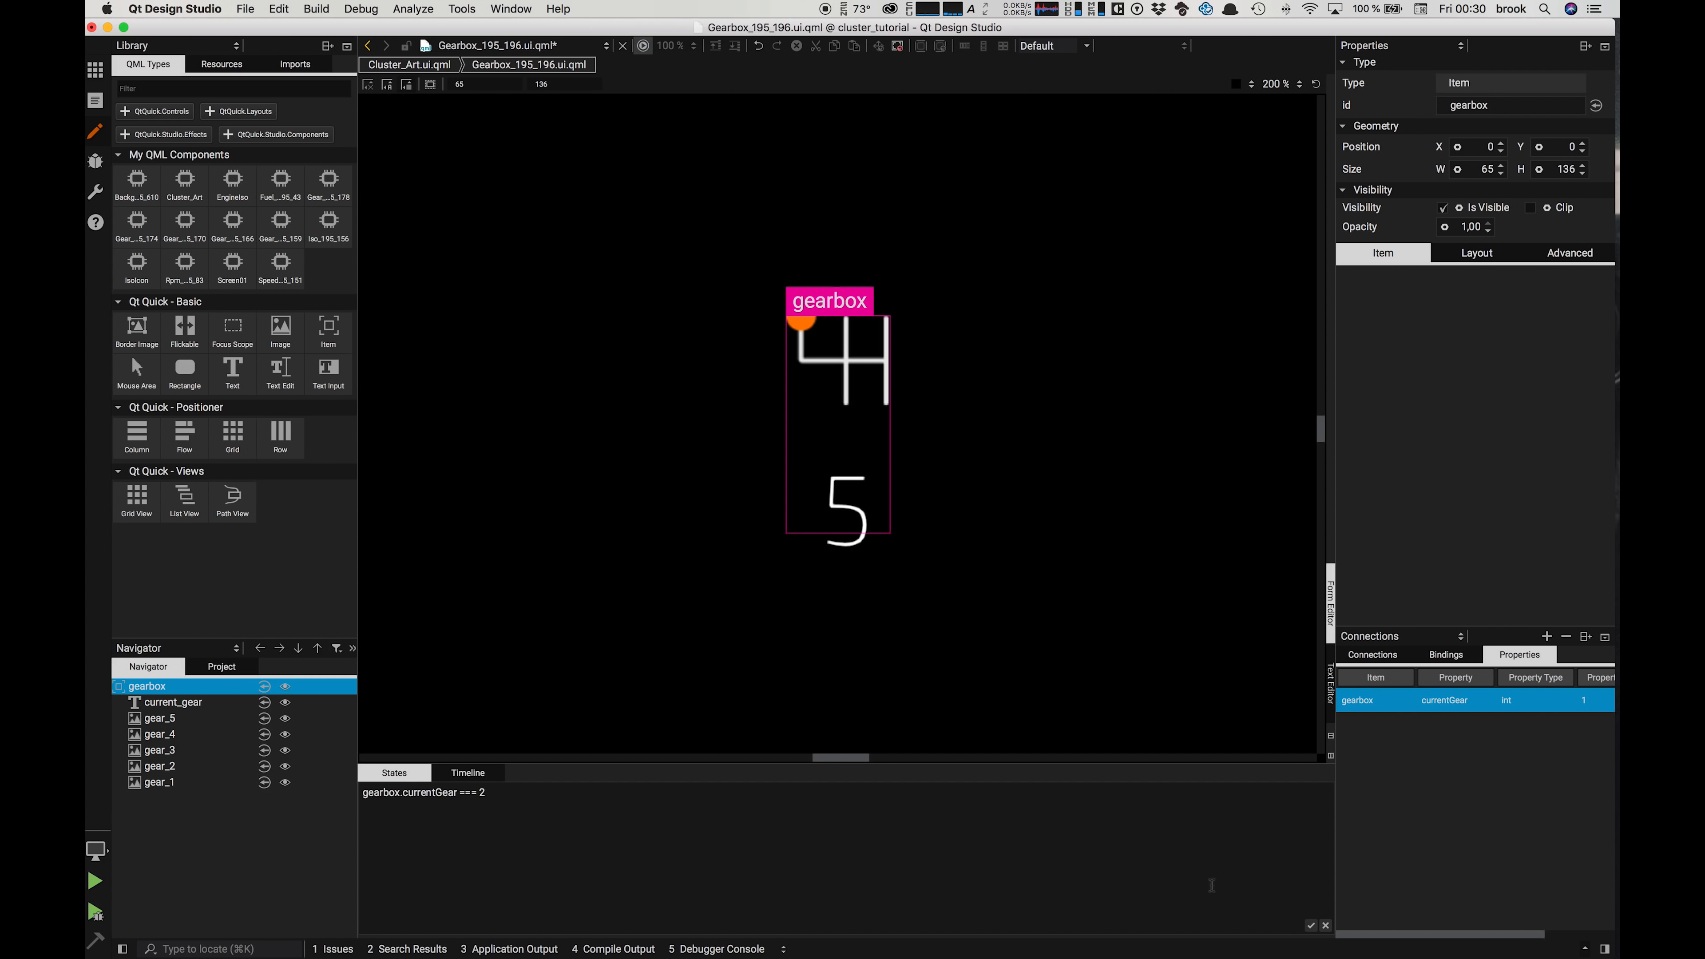
click(1310, 925)
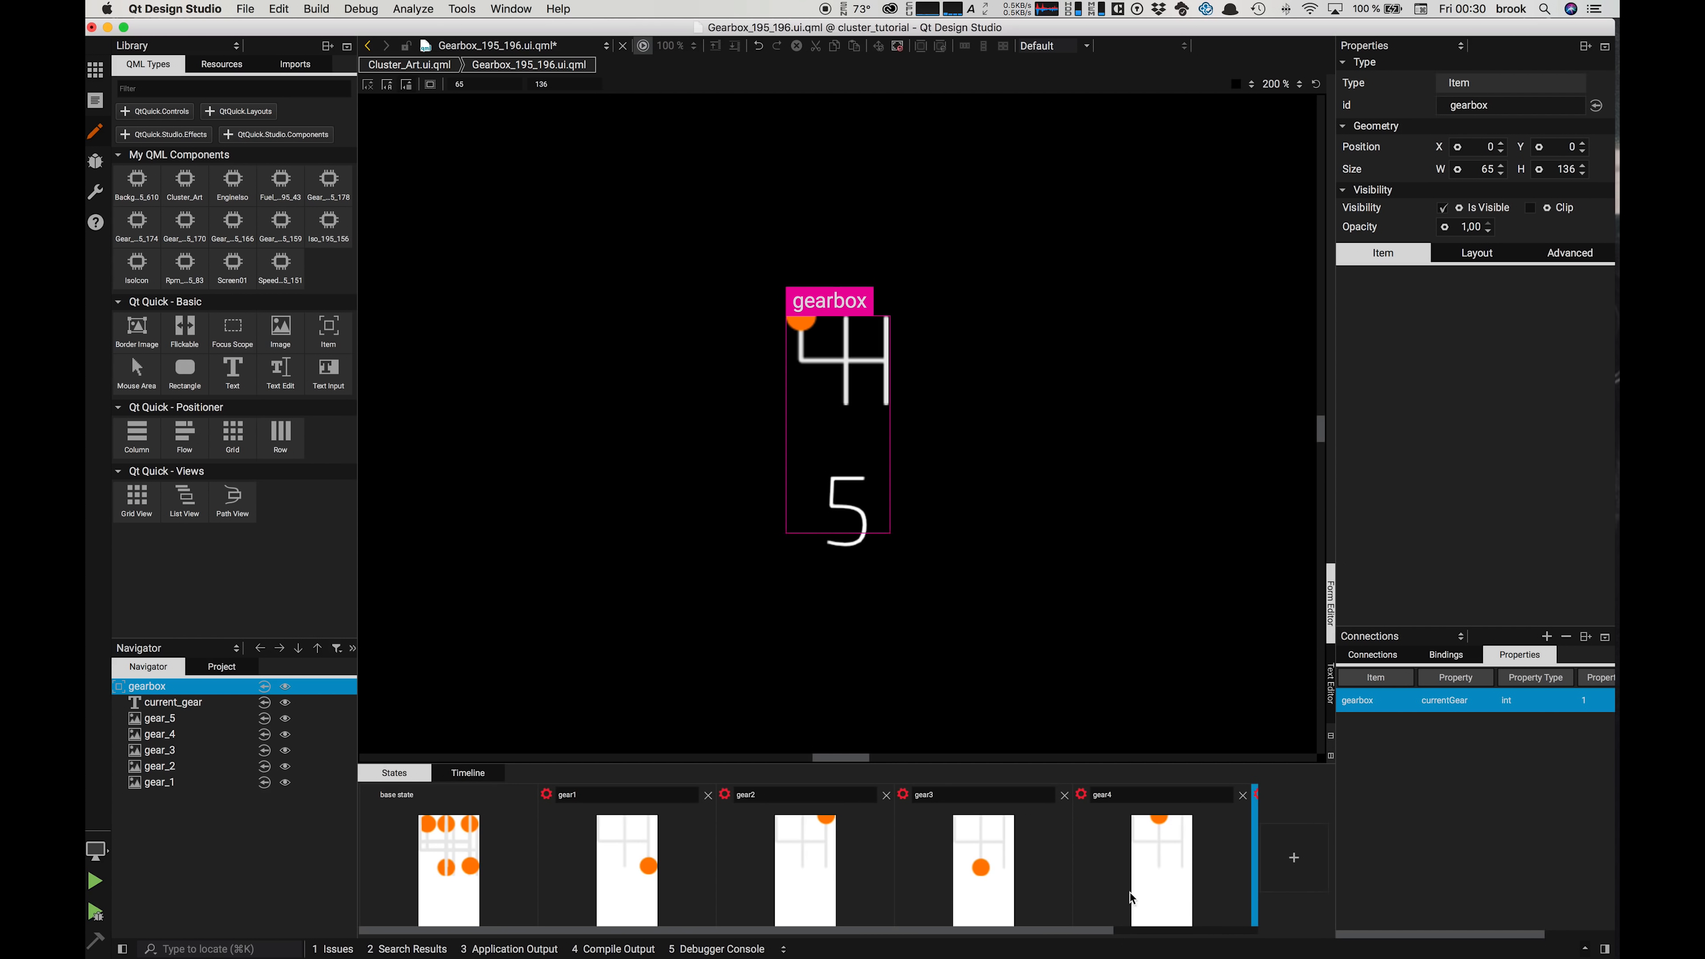
click(903, 795)
click(527, 741)
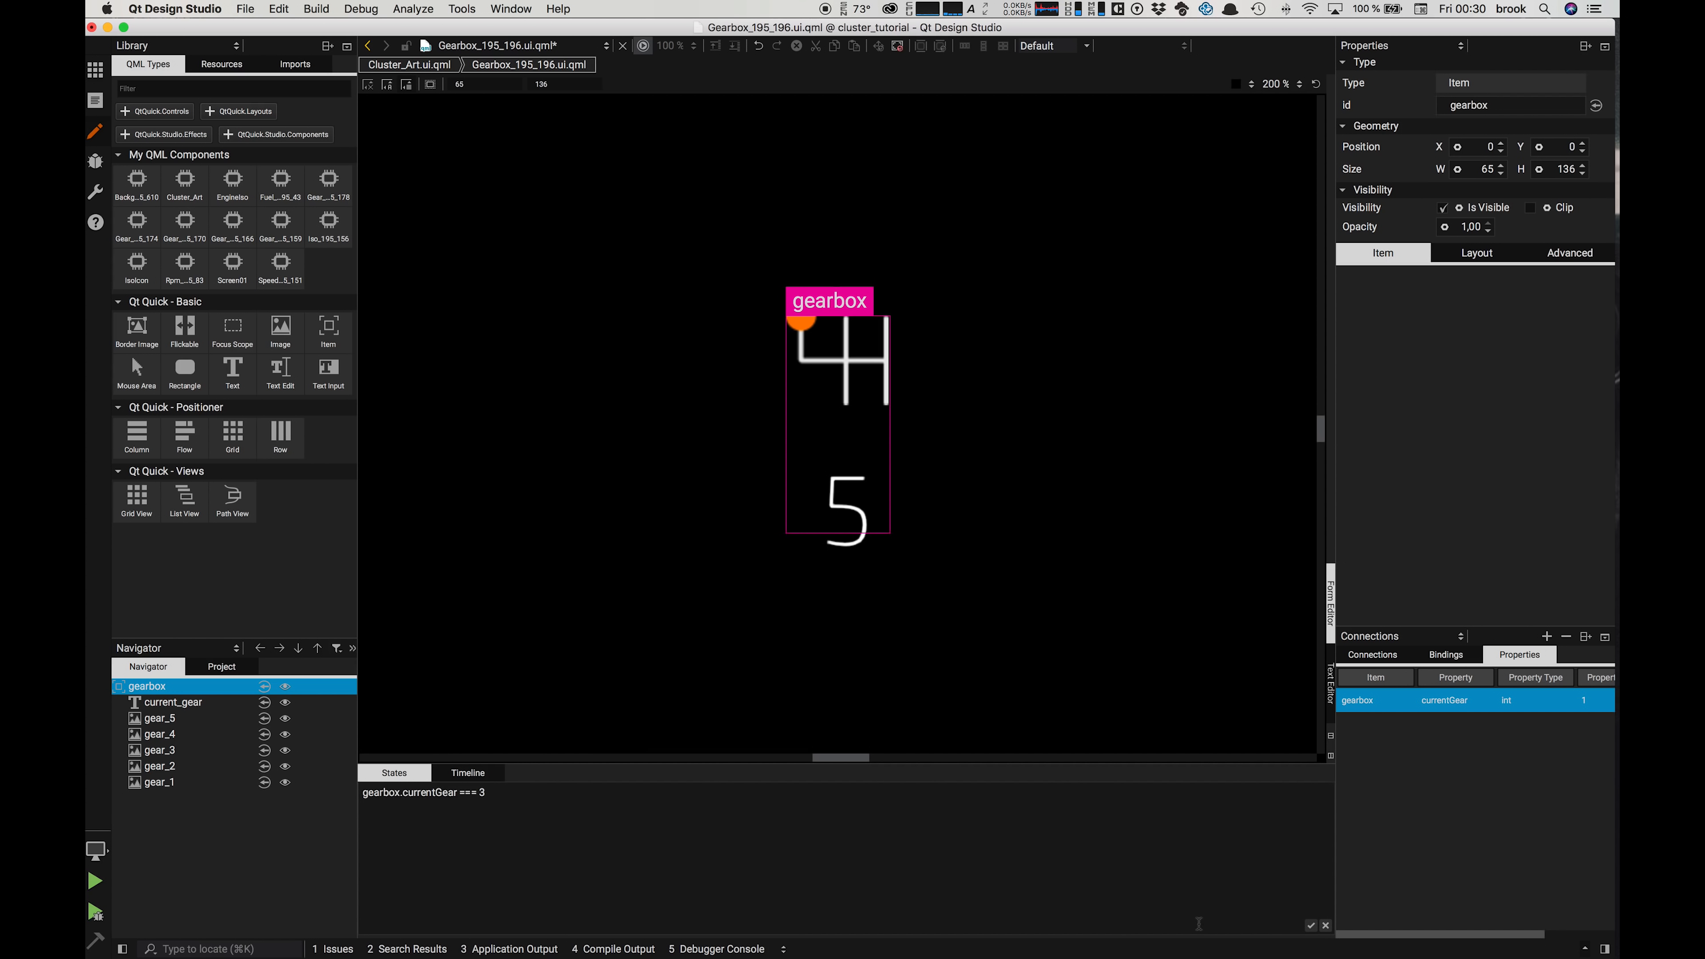
click(1310, 925)
Step: Save Gearbox_195_196.ui.qml and return to Cluster_Art.ui.qml
drag(1044, 933, 1242, 932)
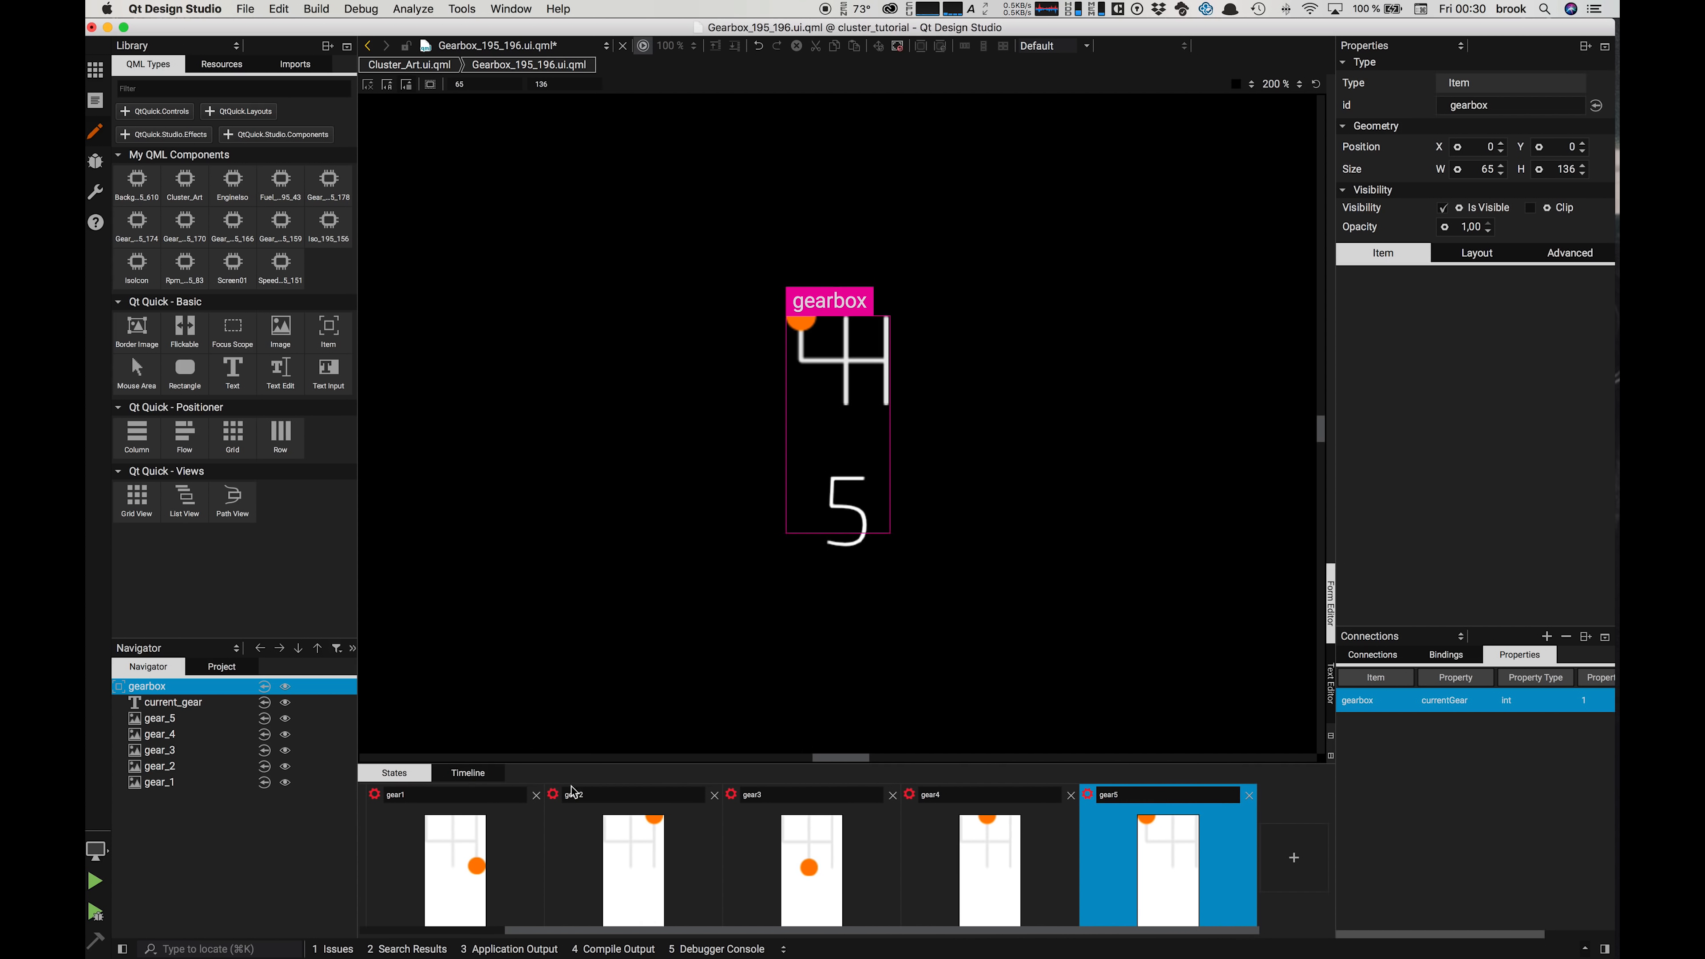
key(super+s)
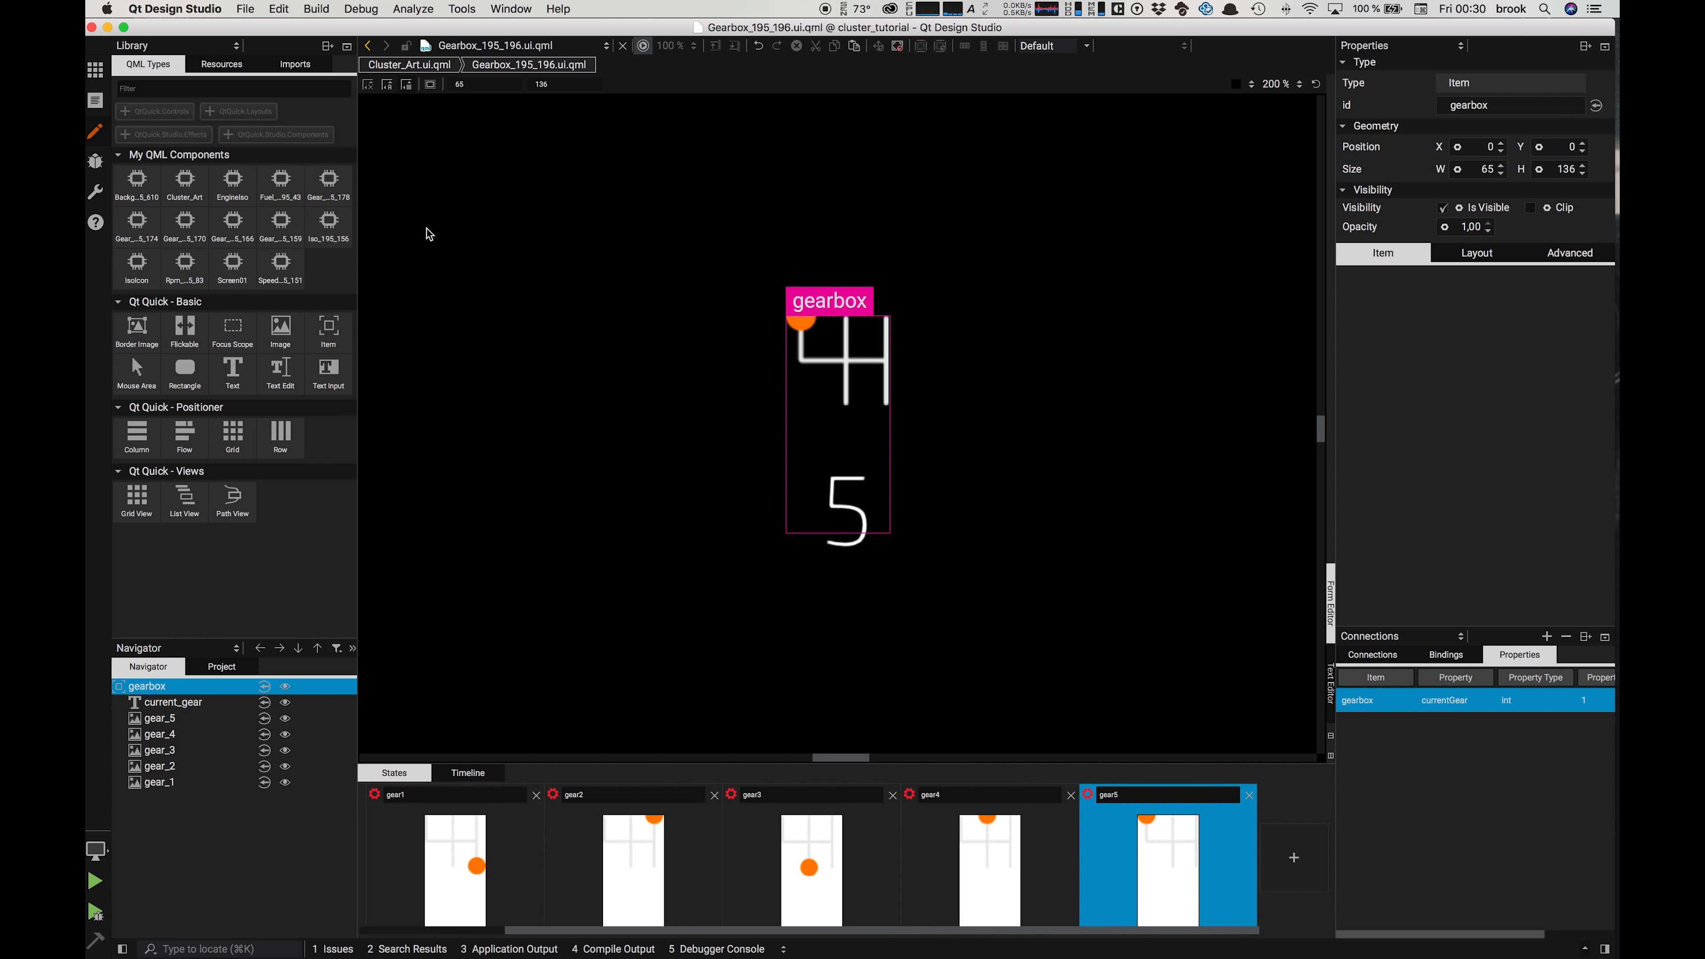
click(410, 65)
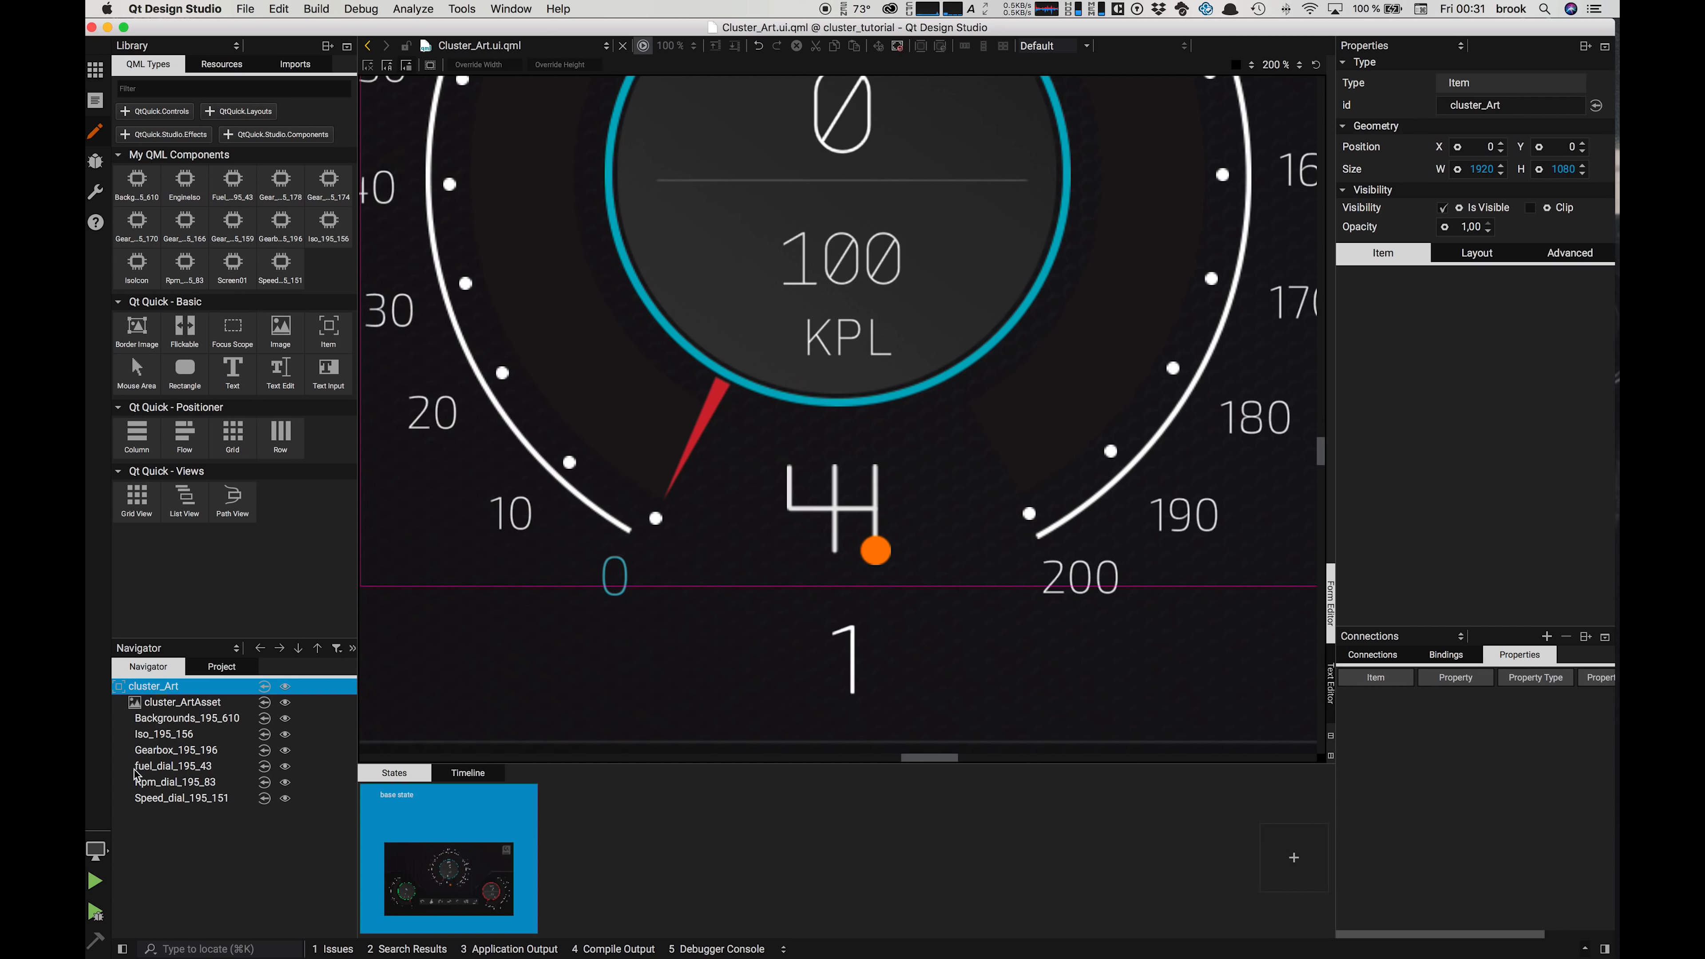
Step: Examine the binding on the currentGear property of Gearbox_195_196, leaving the binding editor without changes
click(142, 755)
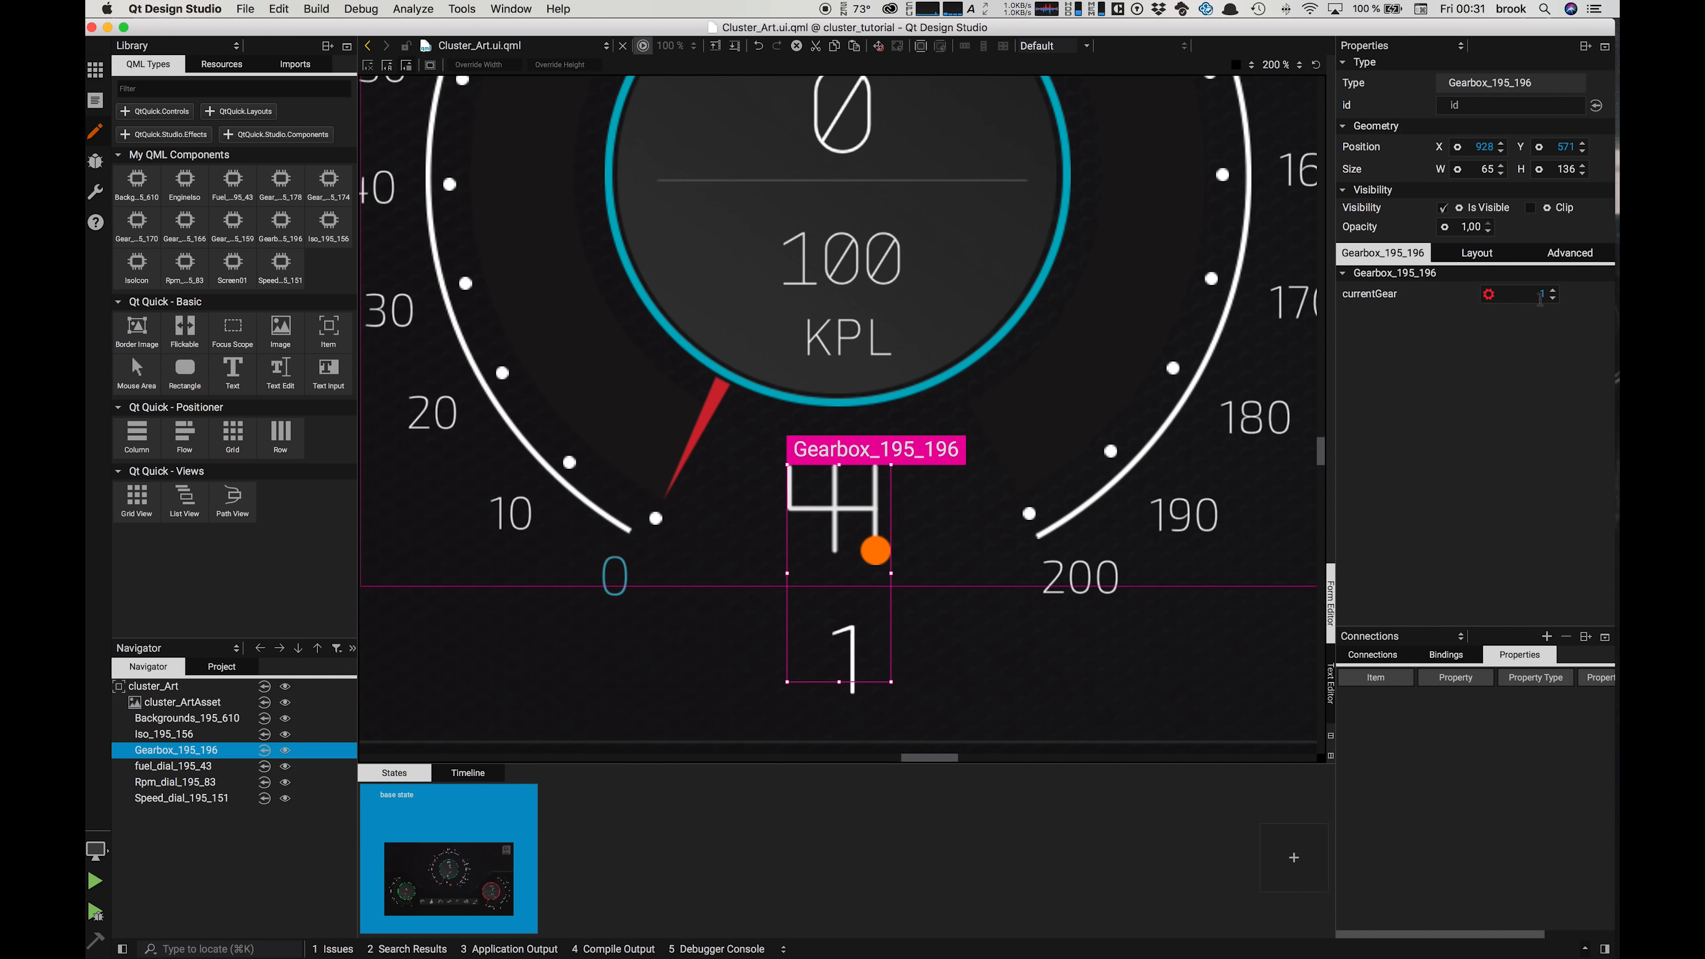
click(1490, 296)
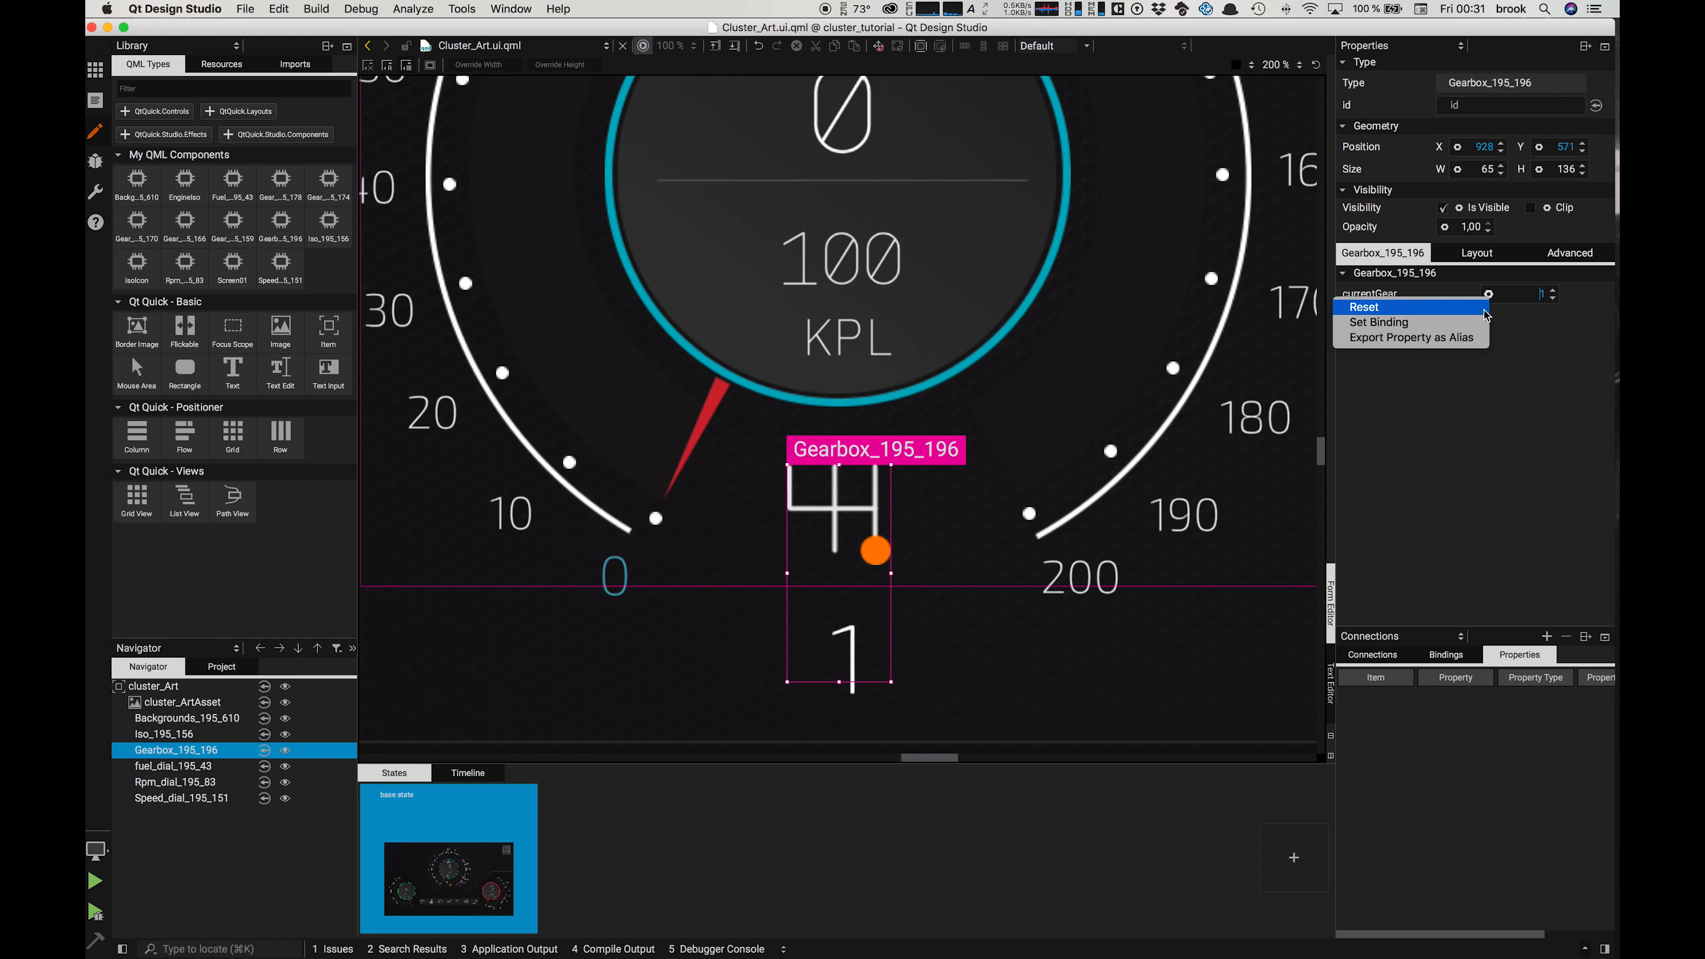
click(1473, 325)
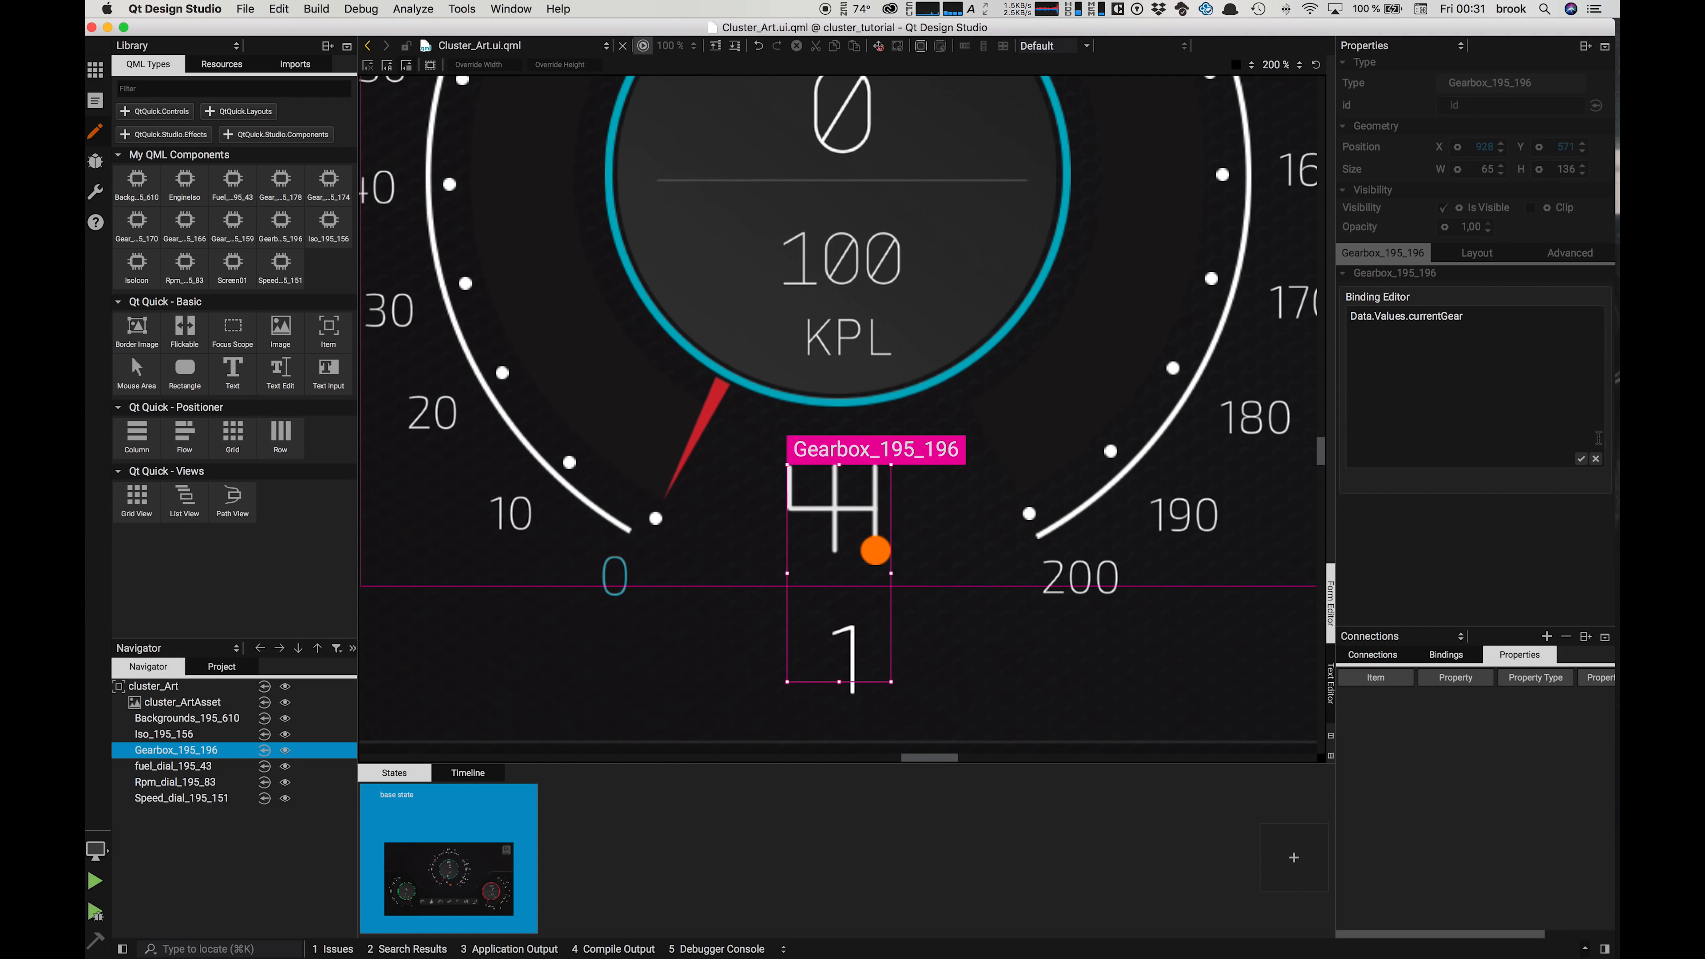
click(1596, 459)
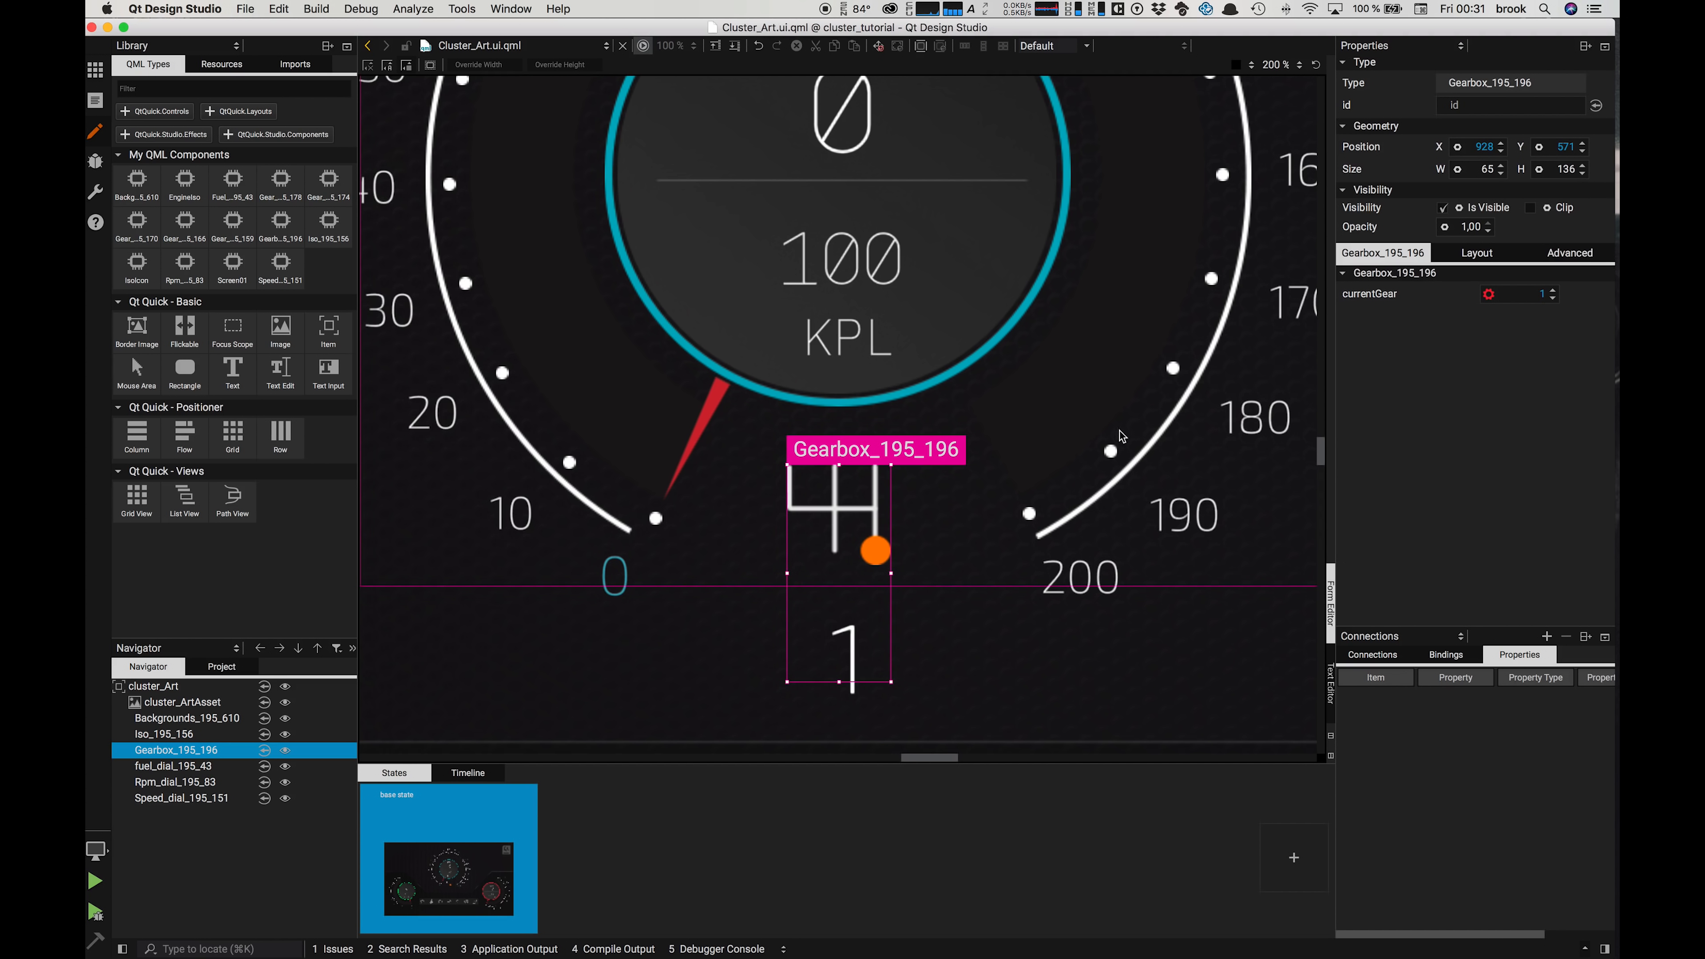
Step: Examine the currentGear property in Values.qml and the changeGear function in simulation.js
click(95, 100)
click(200, 164)
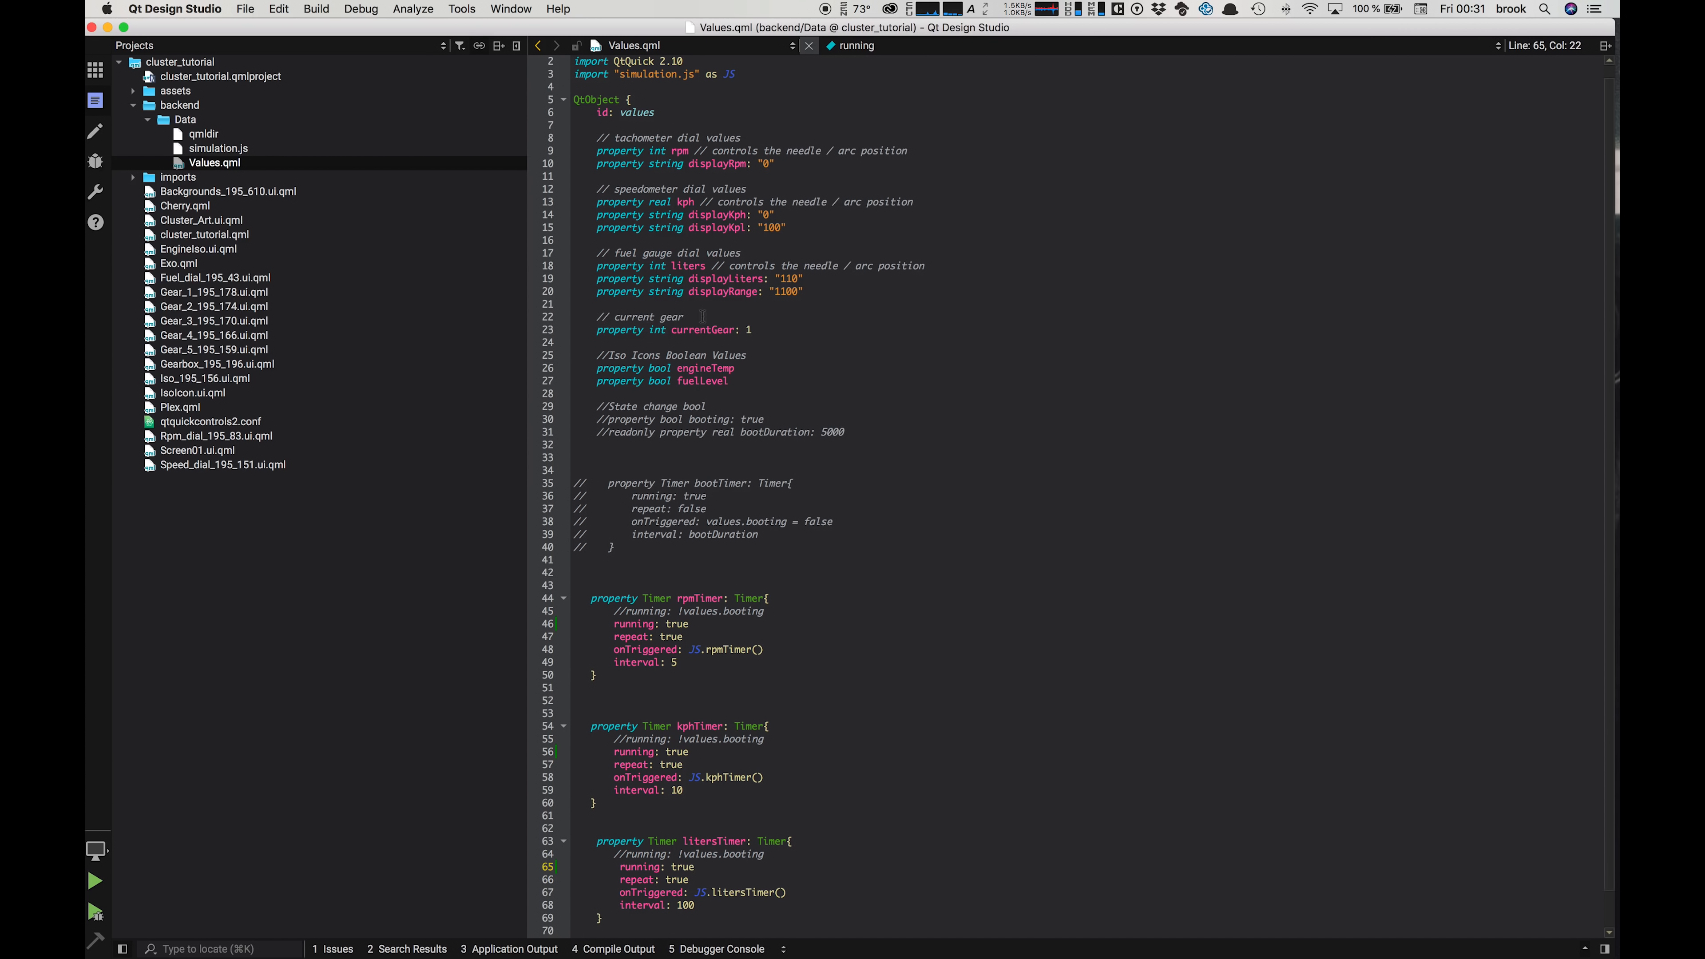
click(210, 148)
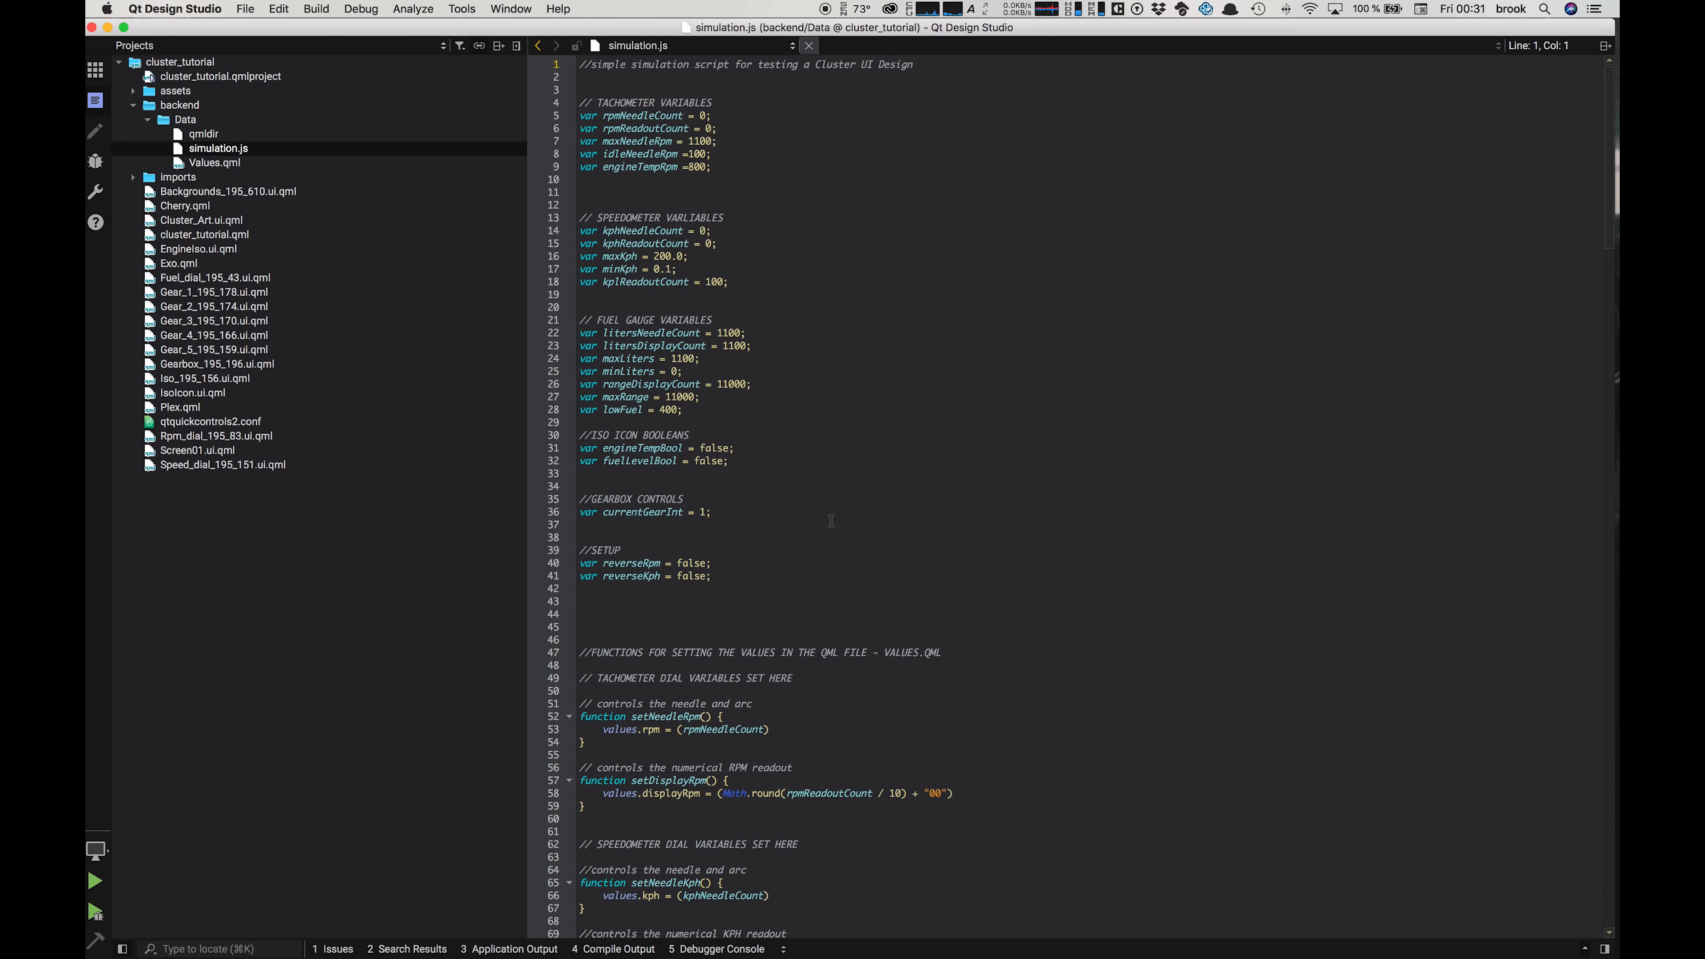
scroll(831, 521, down, 10)
scroll(765, 507, down, 4)
scroll(771, 511, down, 20)
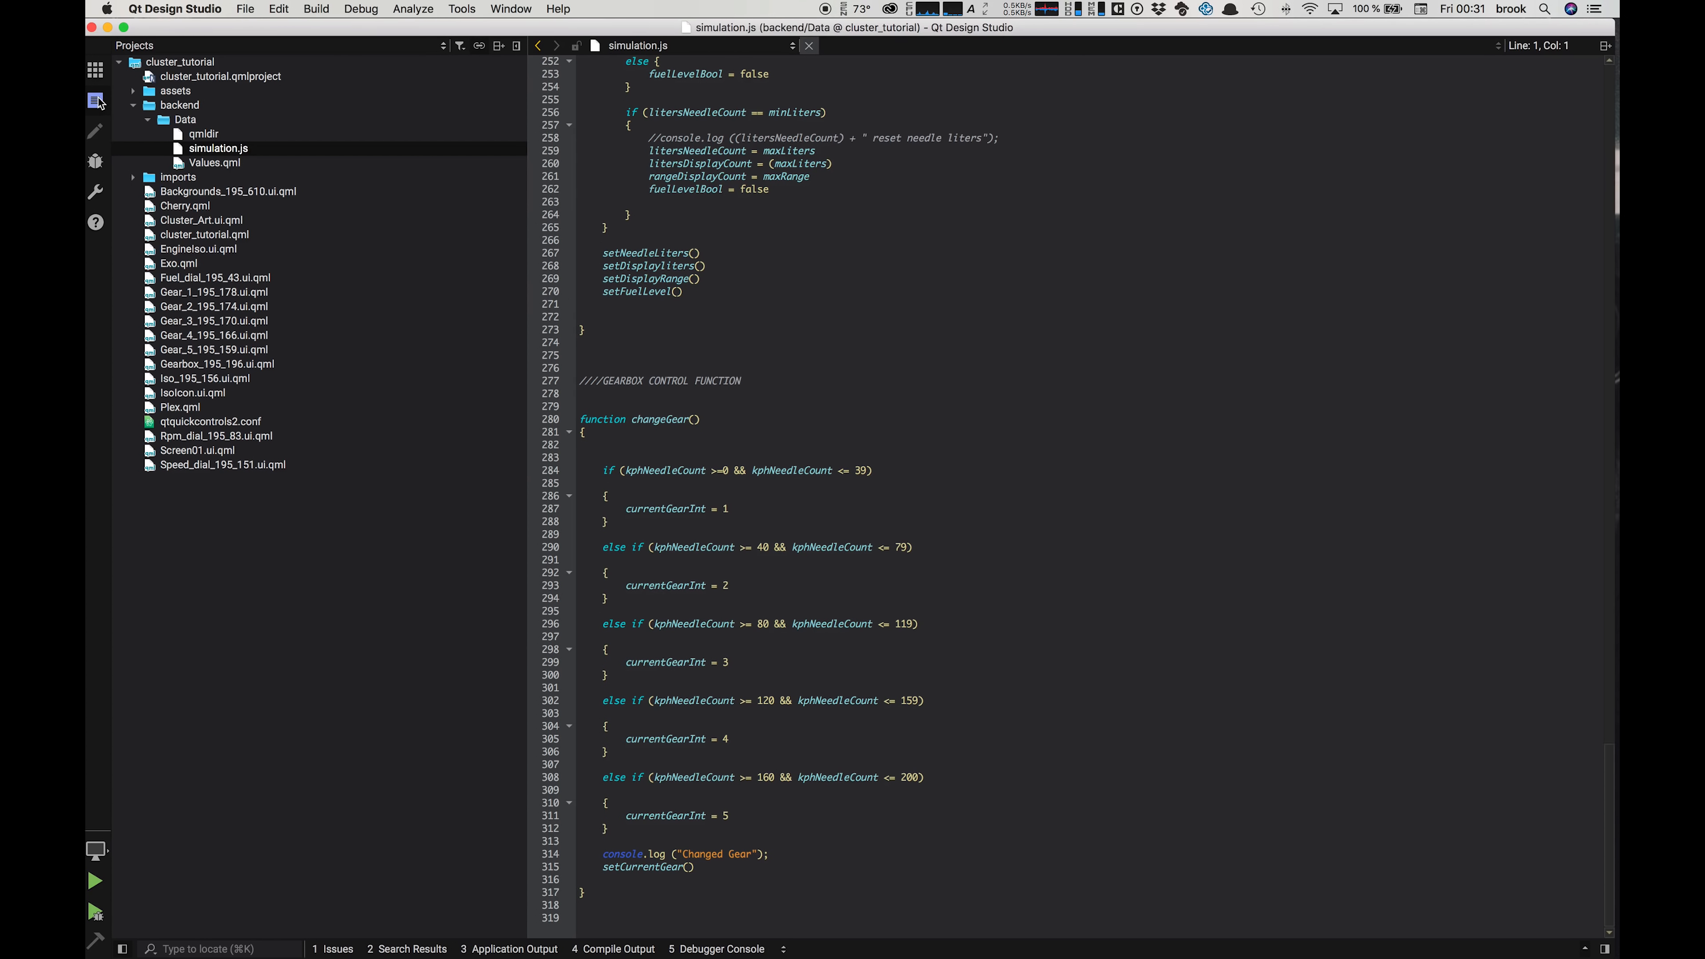
Step: Reopen Cluster_Art.ui.qml at 50% zoom, run the live preview to check the gearbox and dials, and close the preview
double_click(163, 220)
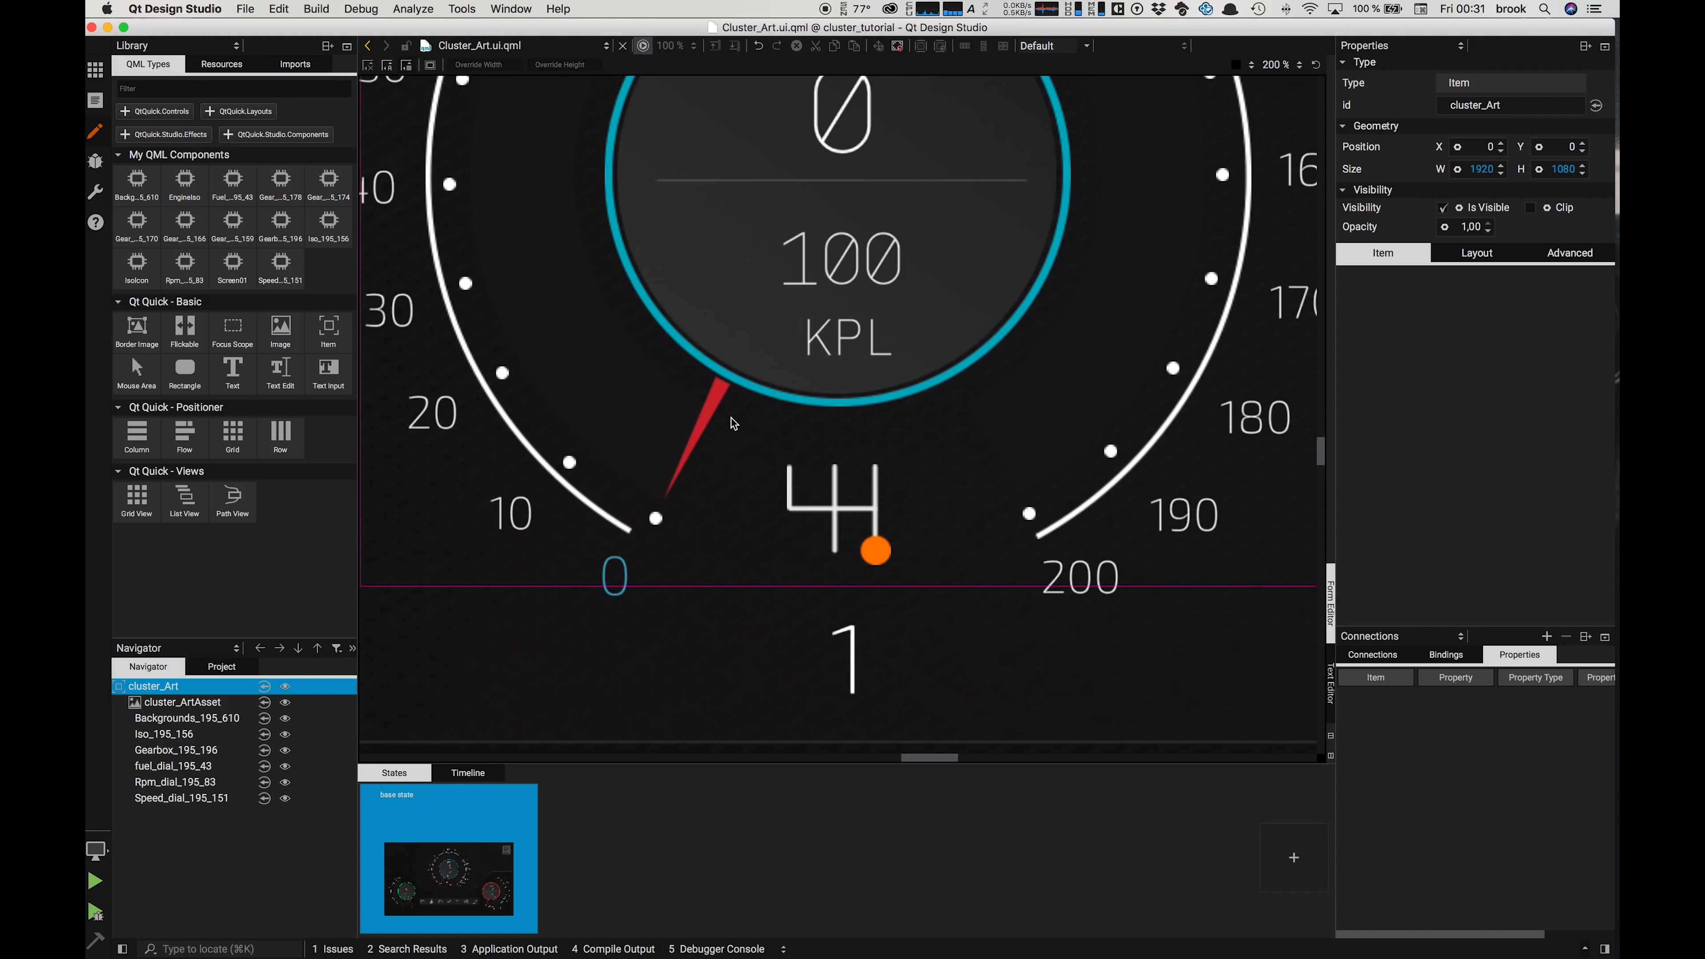
click(1278, 65)
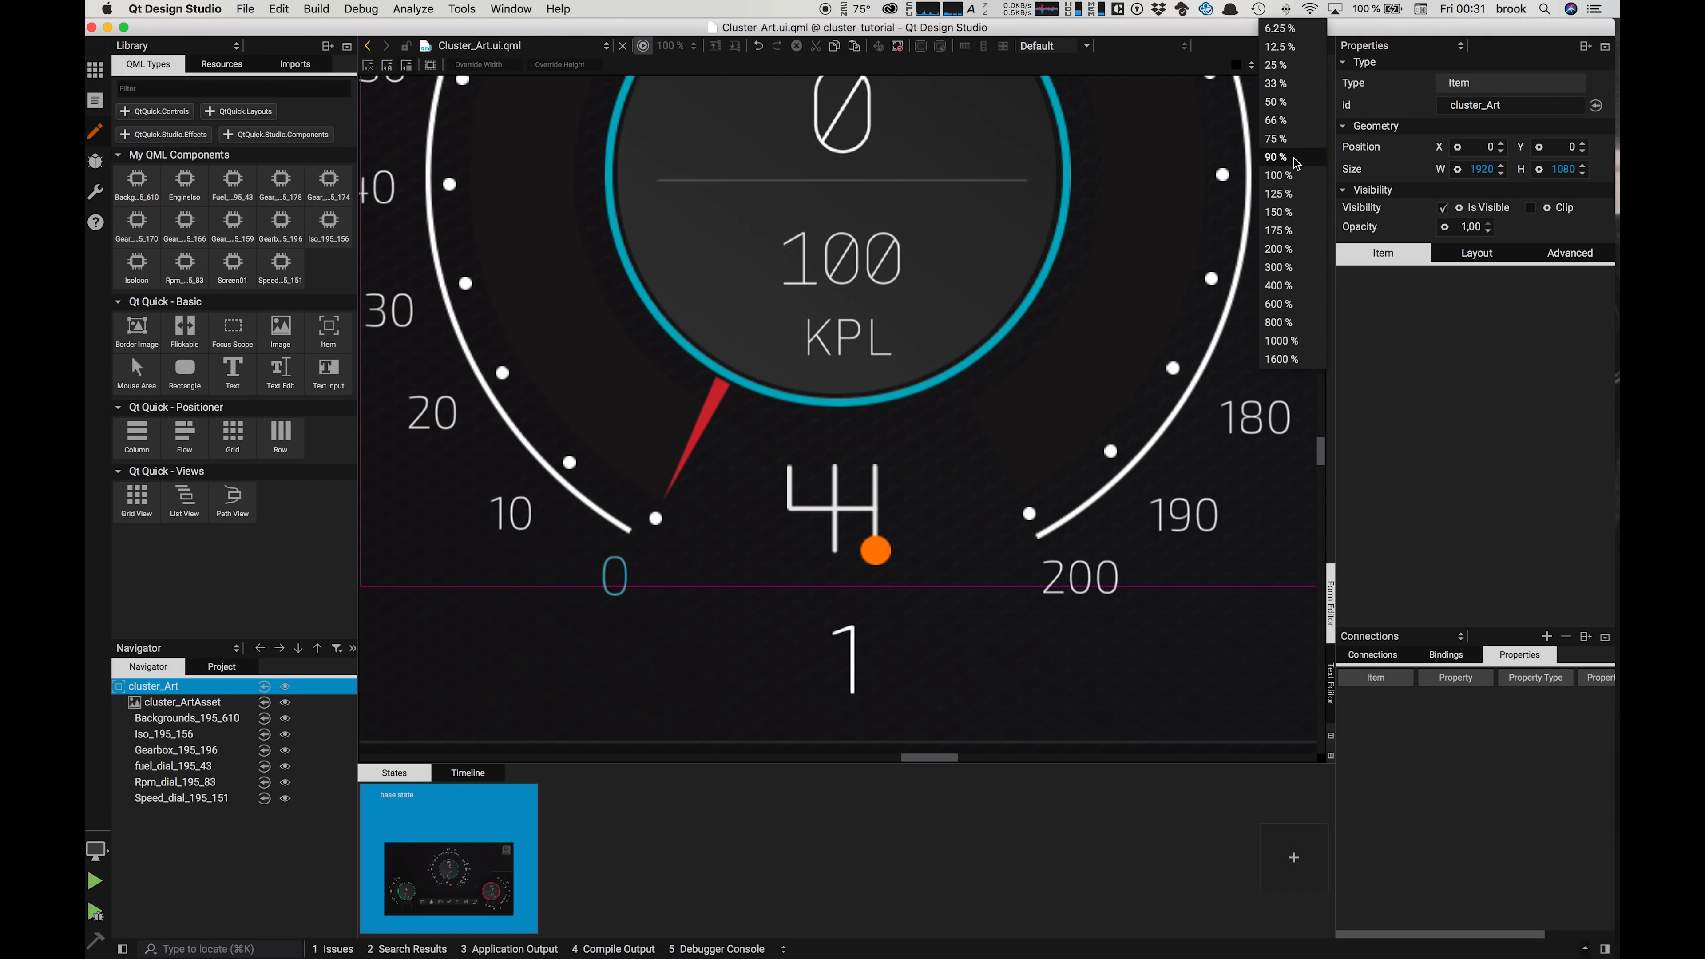
click(1275, 101)
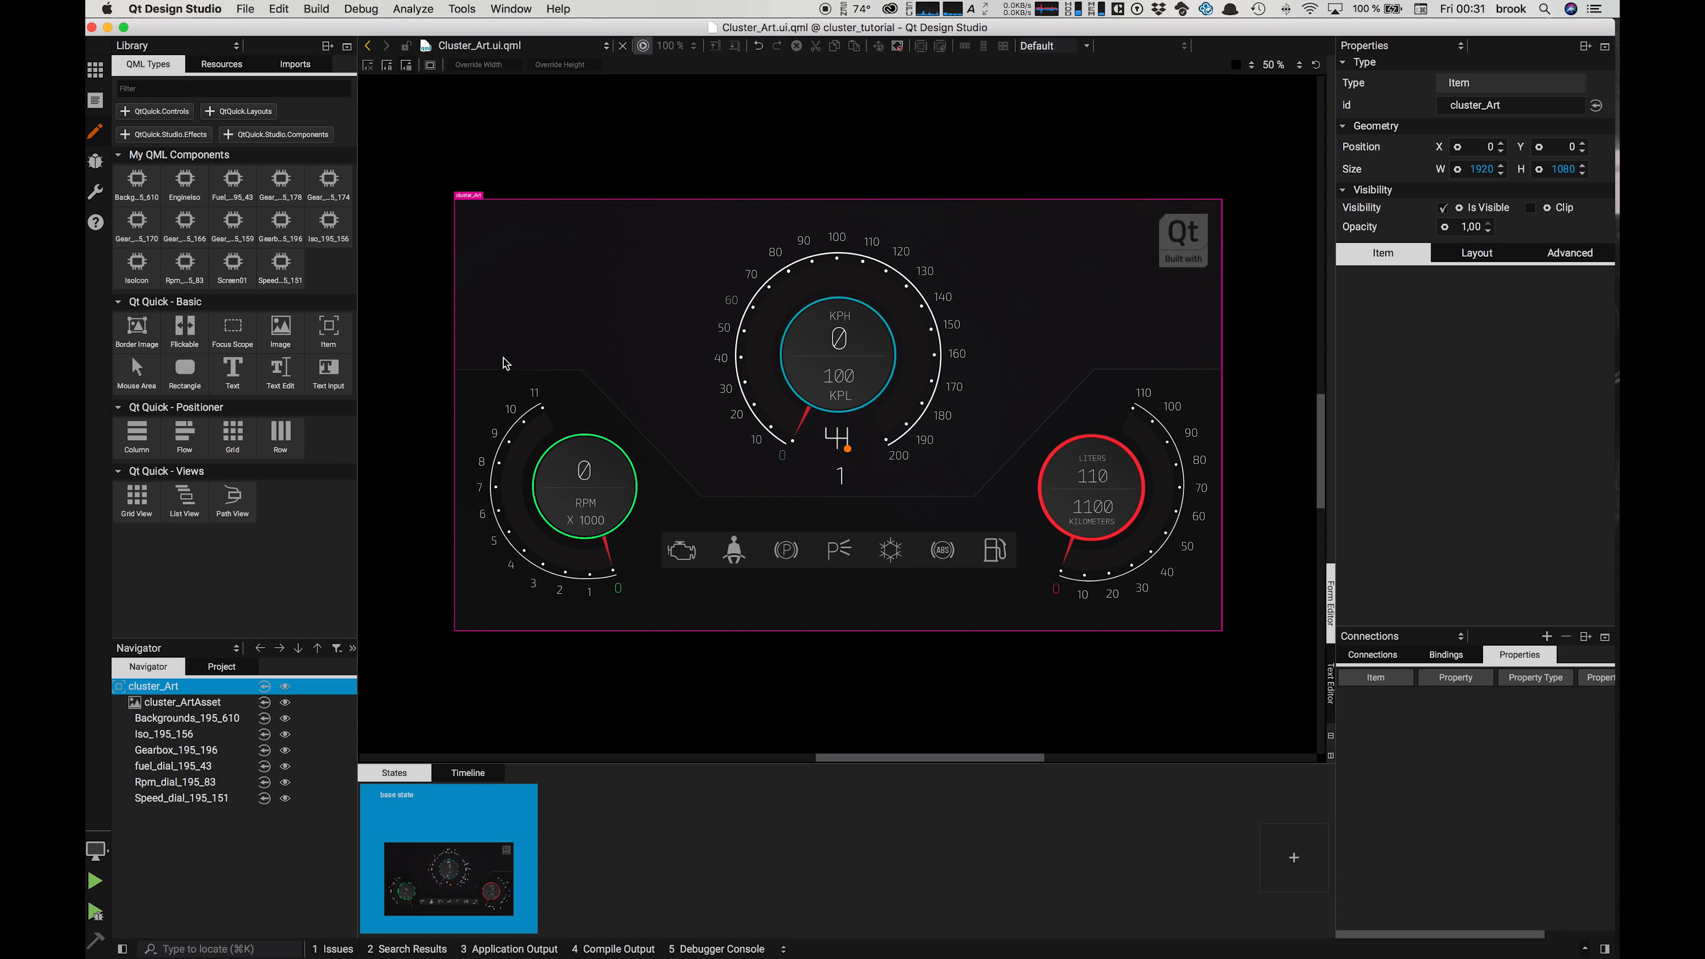
click(645, 49)
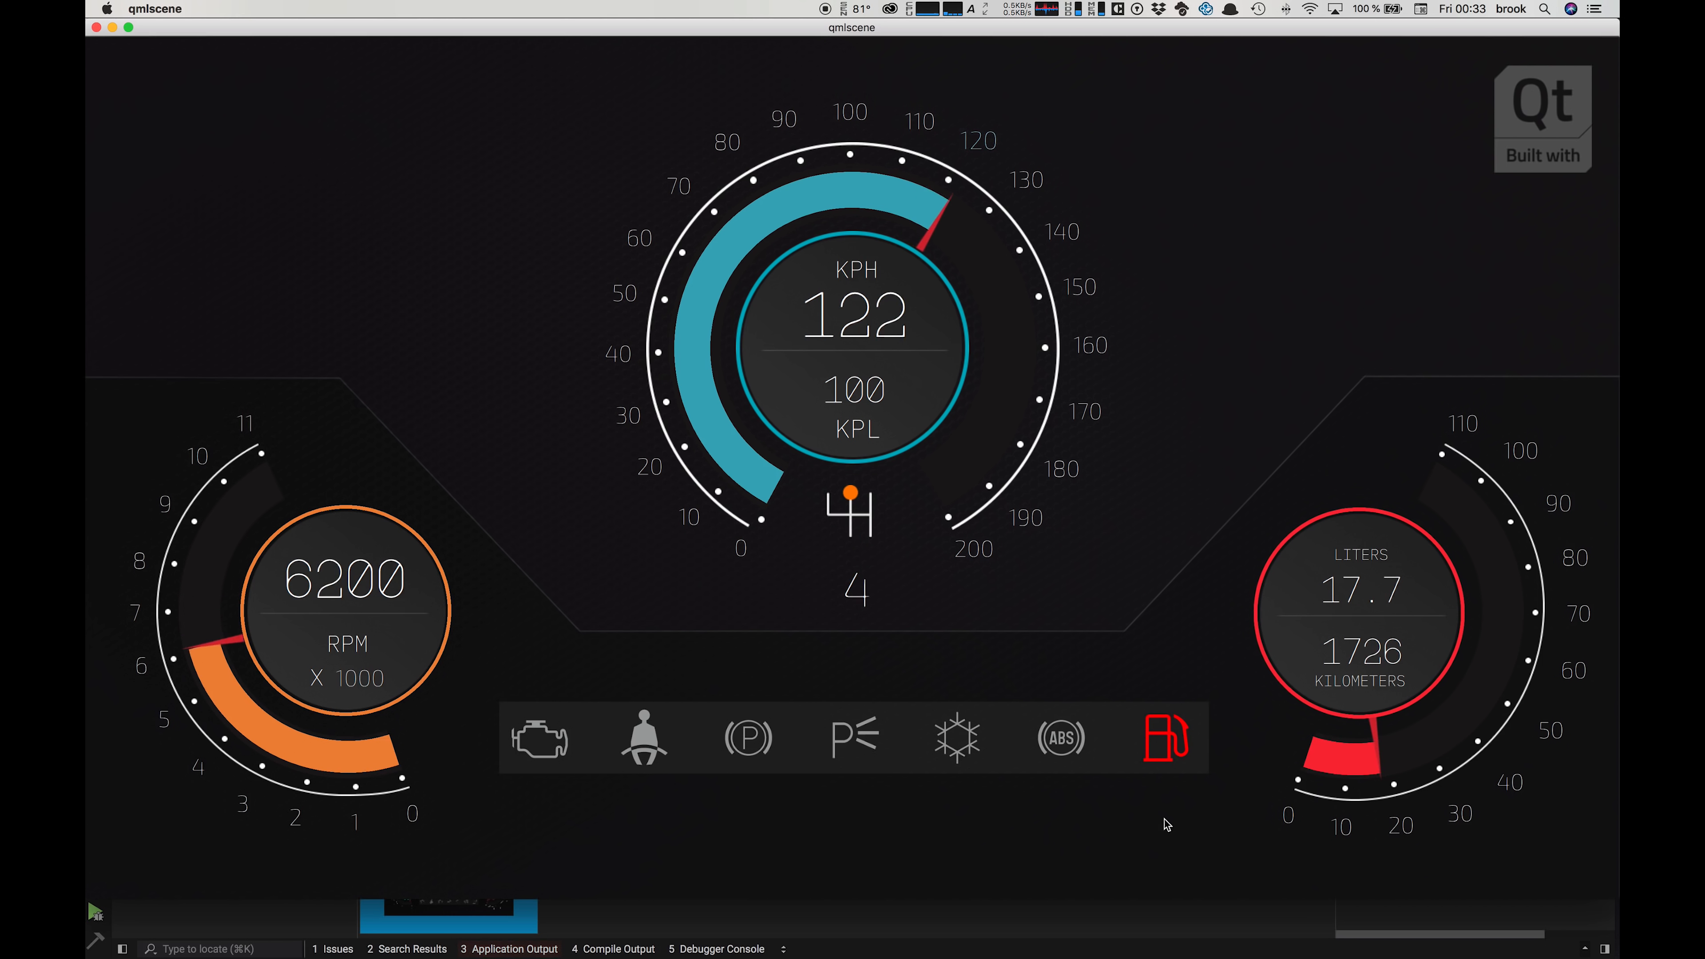
click(96, 28)
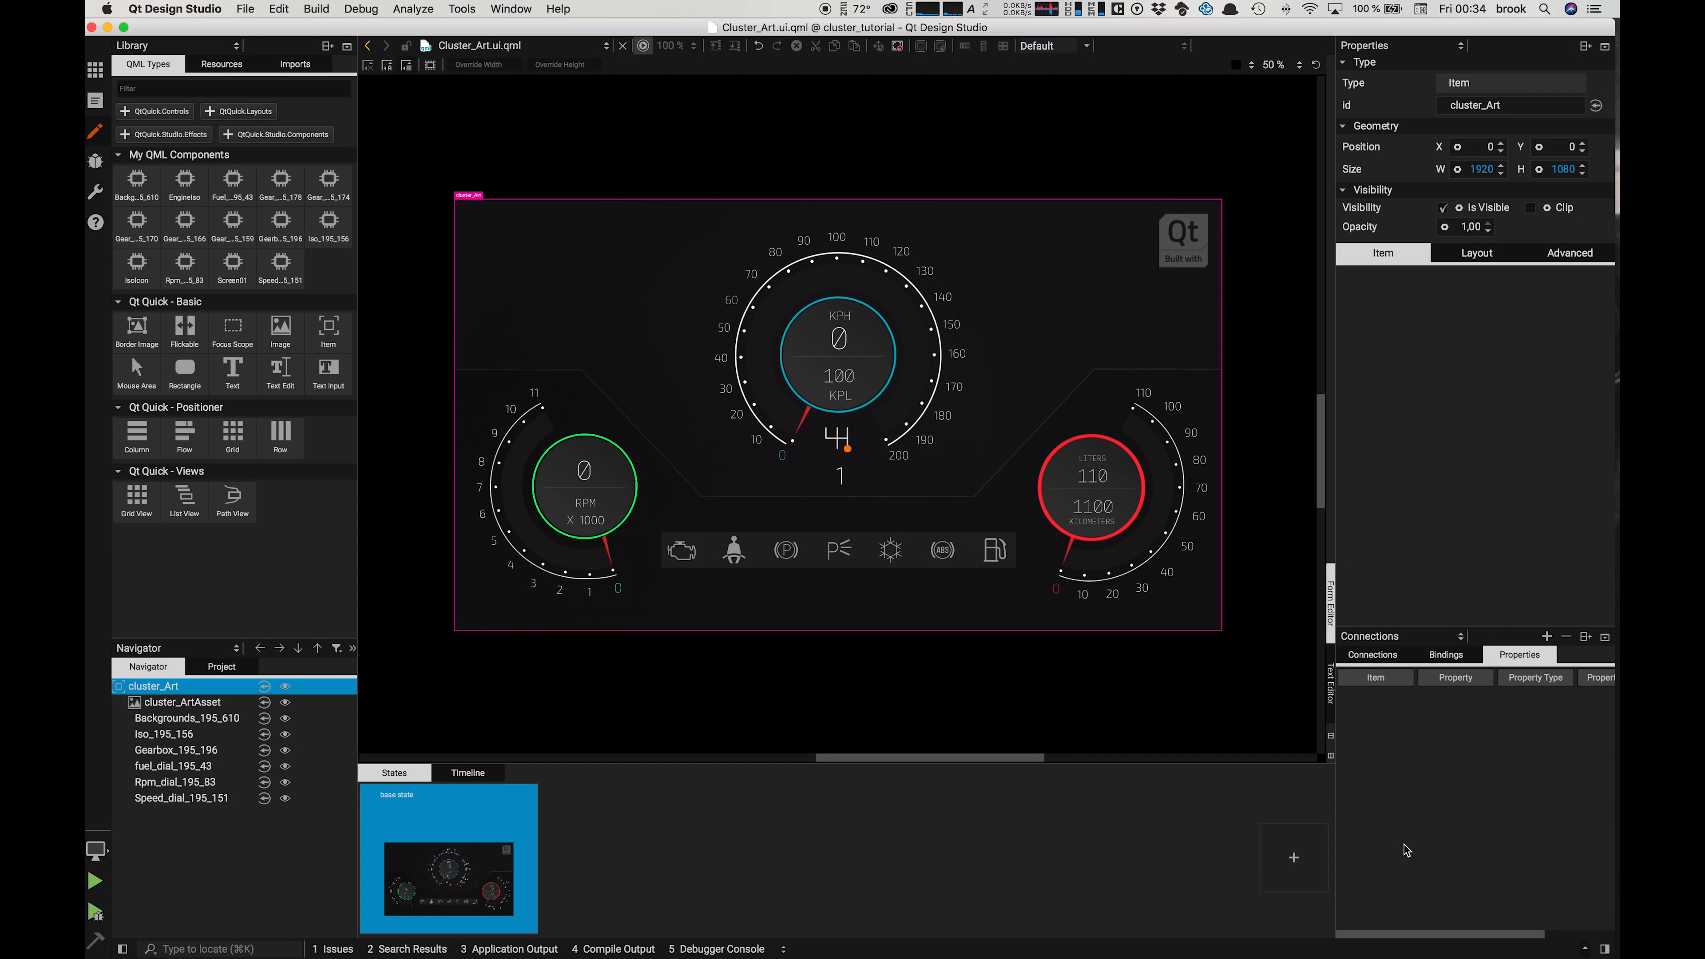
Step: Add a new state to cluster_Art and name it bootState
click(1293, 858)
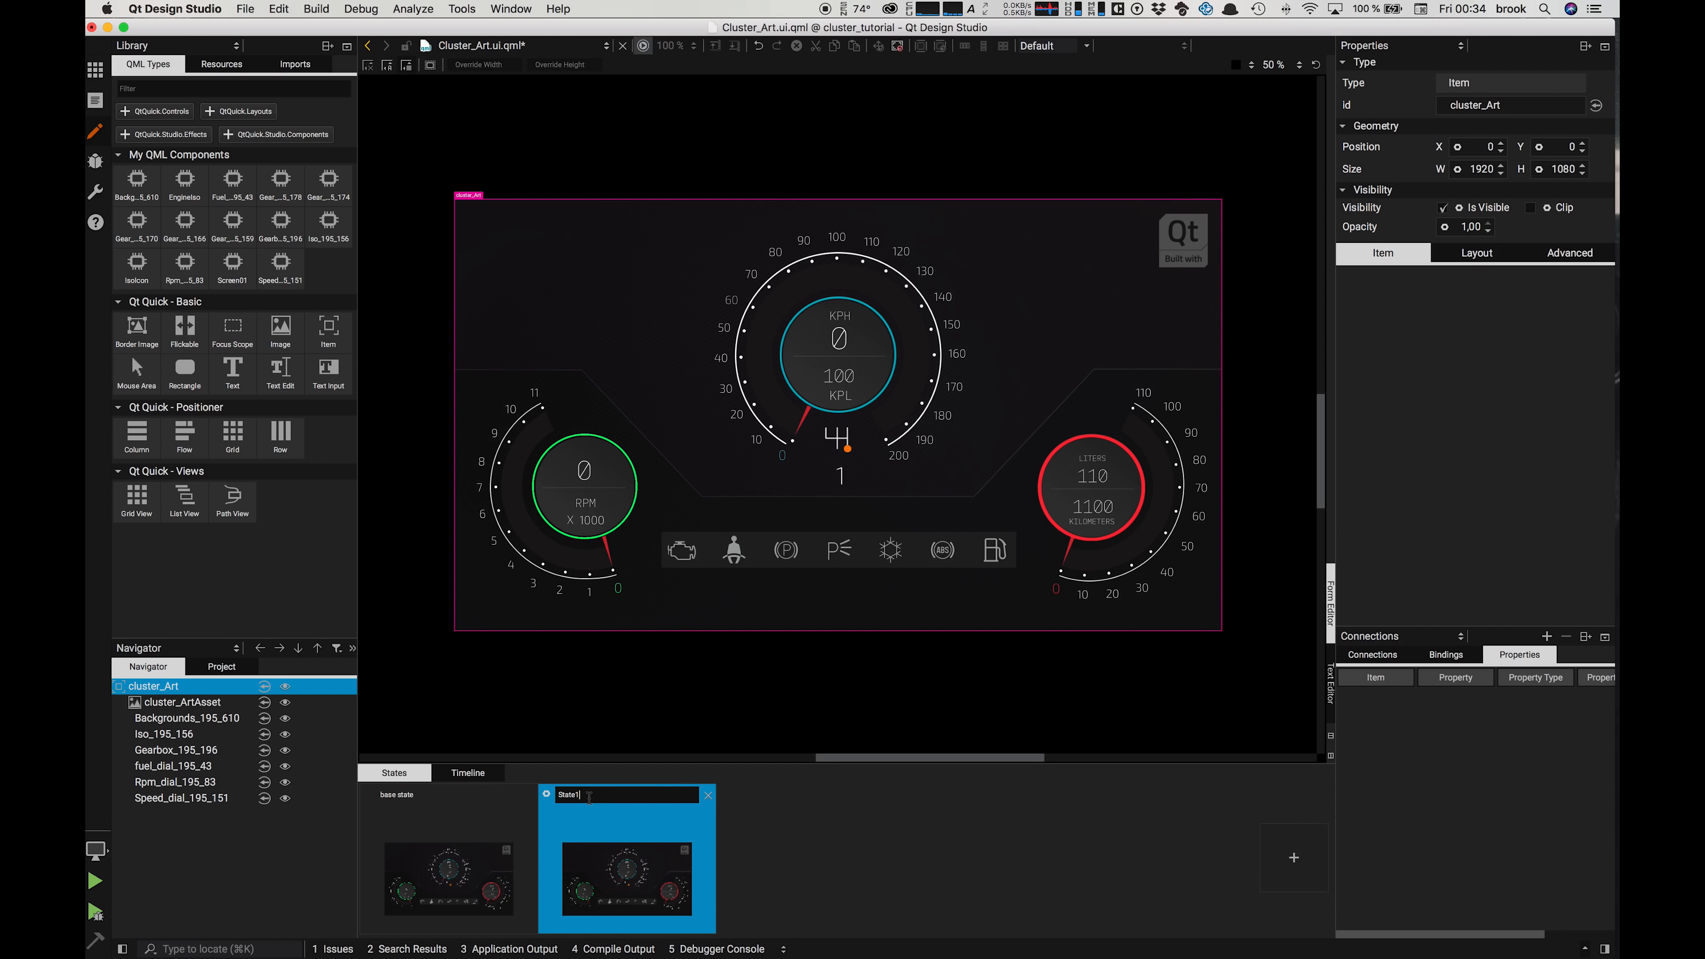
double_click(591, 798)
text(boot)
Step: Add a second state to cluster_Art after bootState and replace its name with one starting with "running"
click(1278, 872)
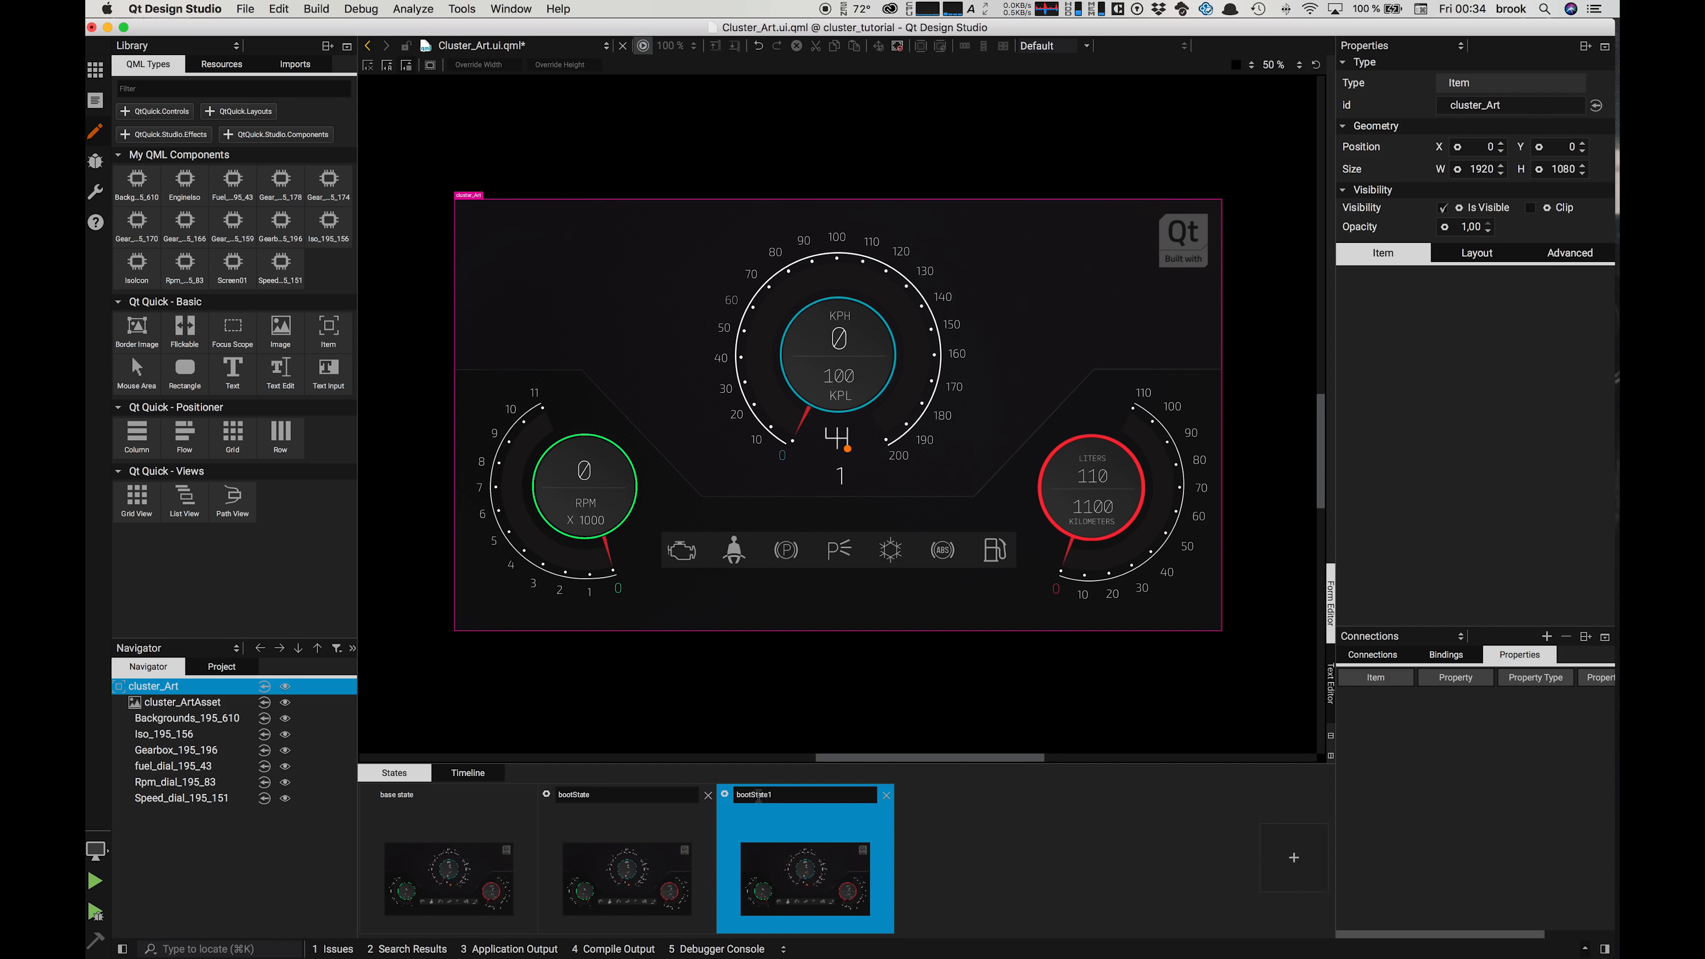
click(757, 795)
double_click(757, 796)
click(798, 796)
drag(799, 796, 743, 795)
text(running)
Step: In Values.qml, uncomment the booting: true property and the readonly bootDuration: 5000 property
click(95, 101)
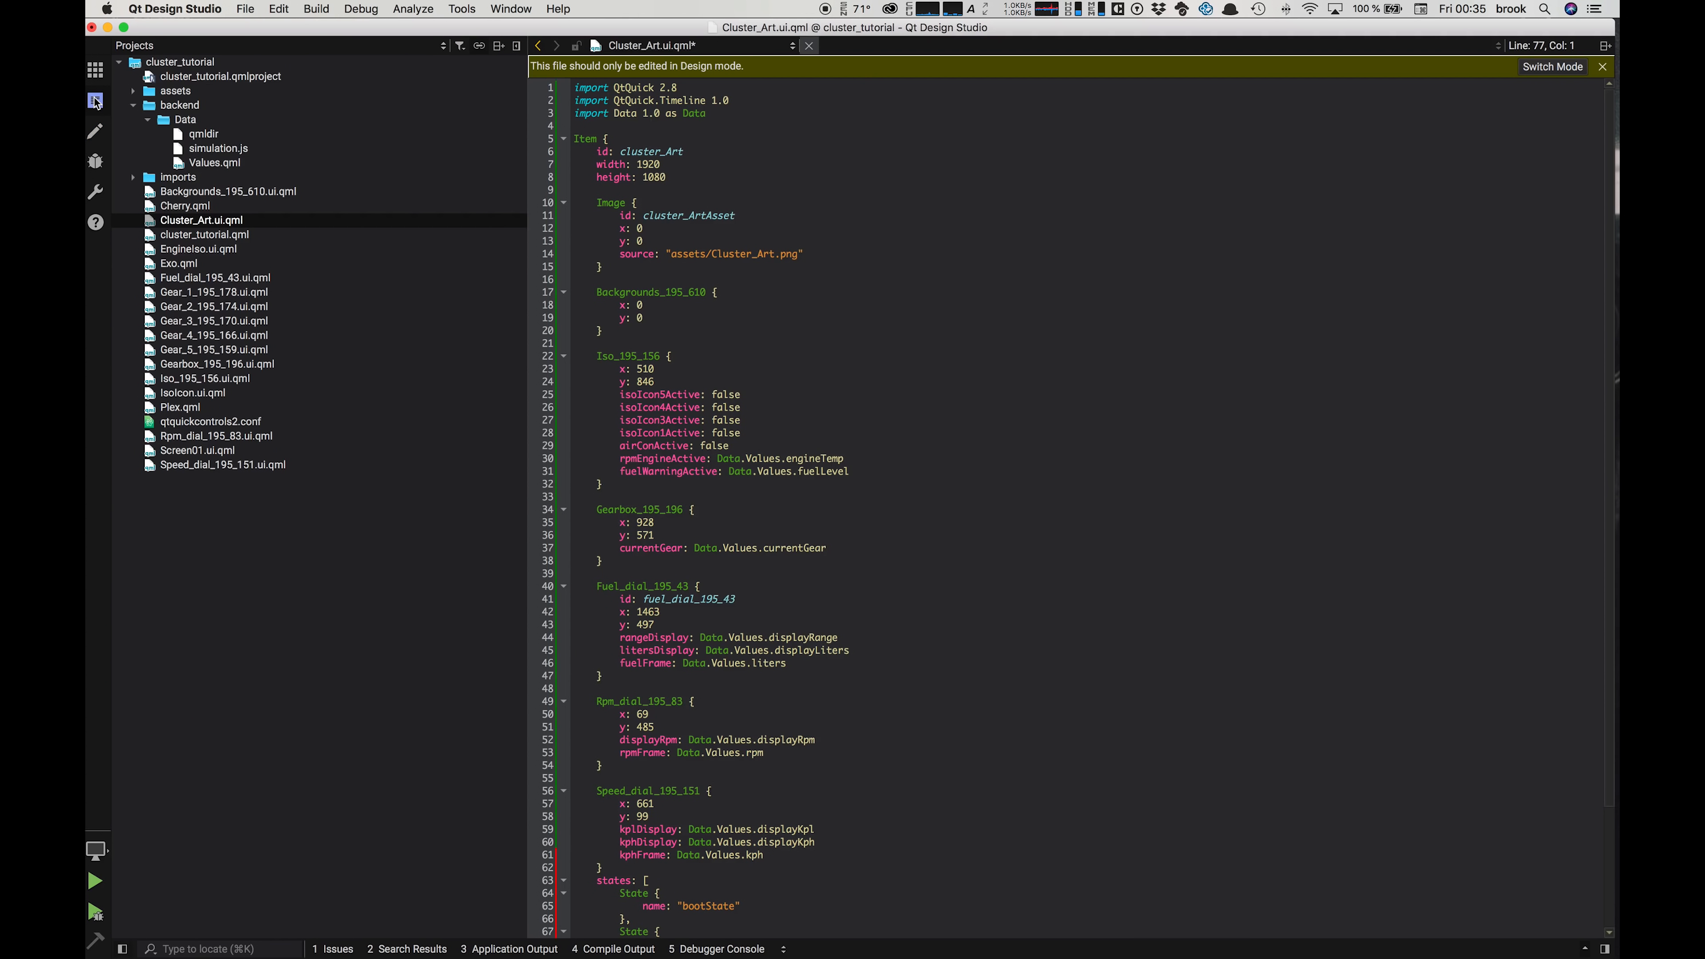
click(216, 165)
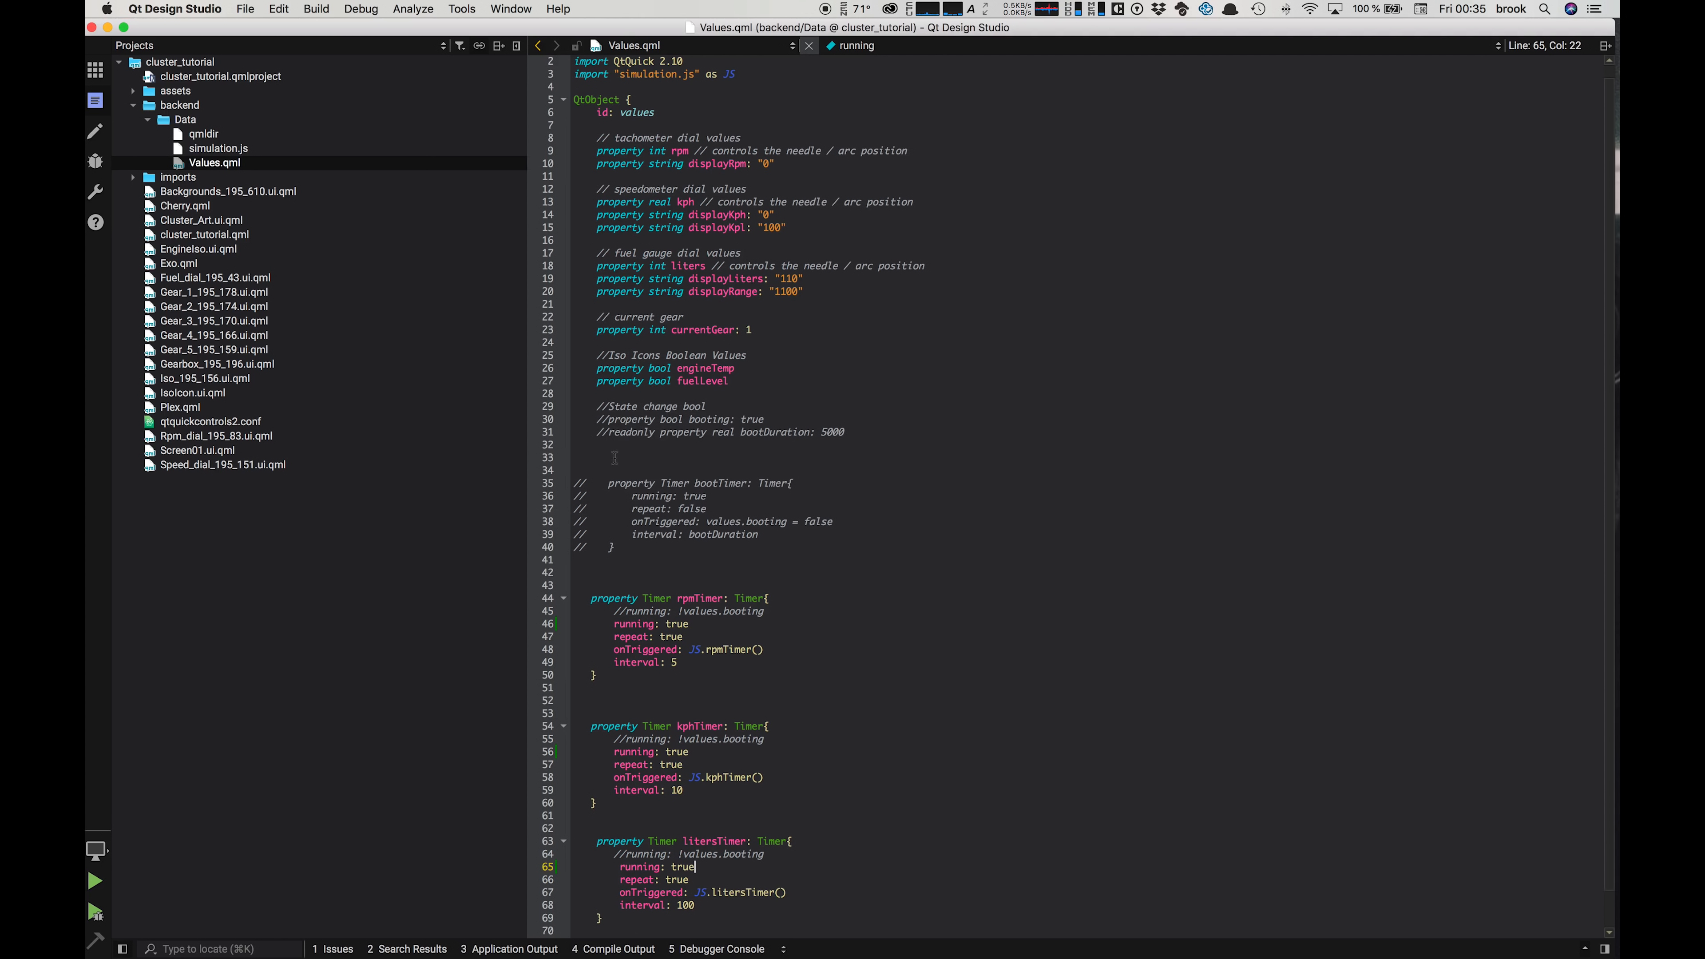
click(609, 421)
key(BackSpace)
key(BackSpace)
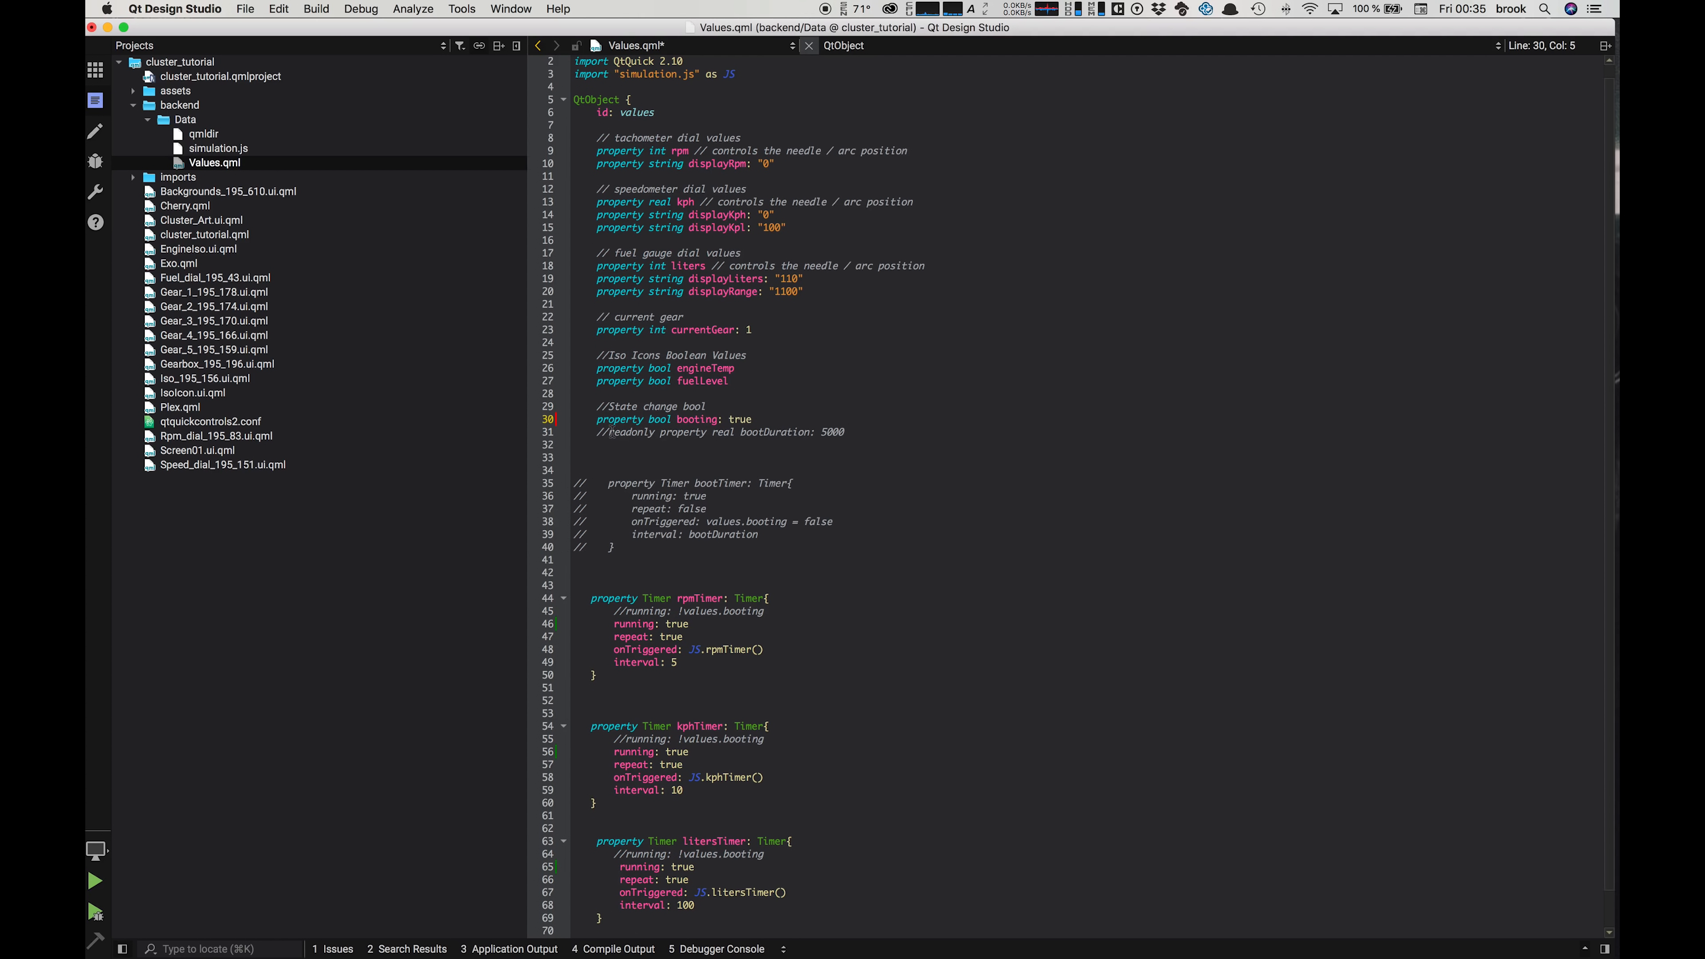
click(609, 433)
key(BackSpace)
key(BackSpace)
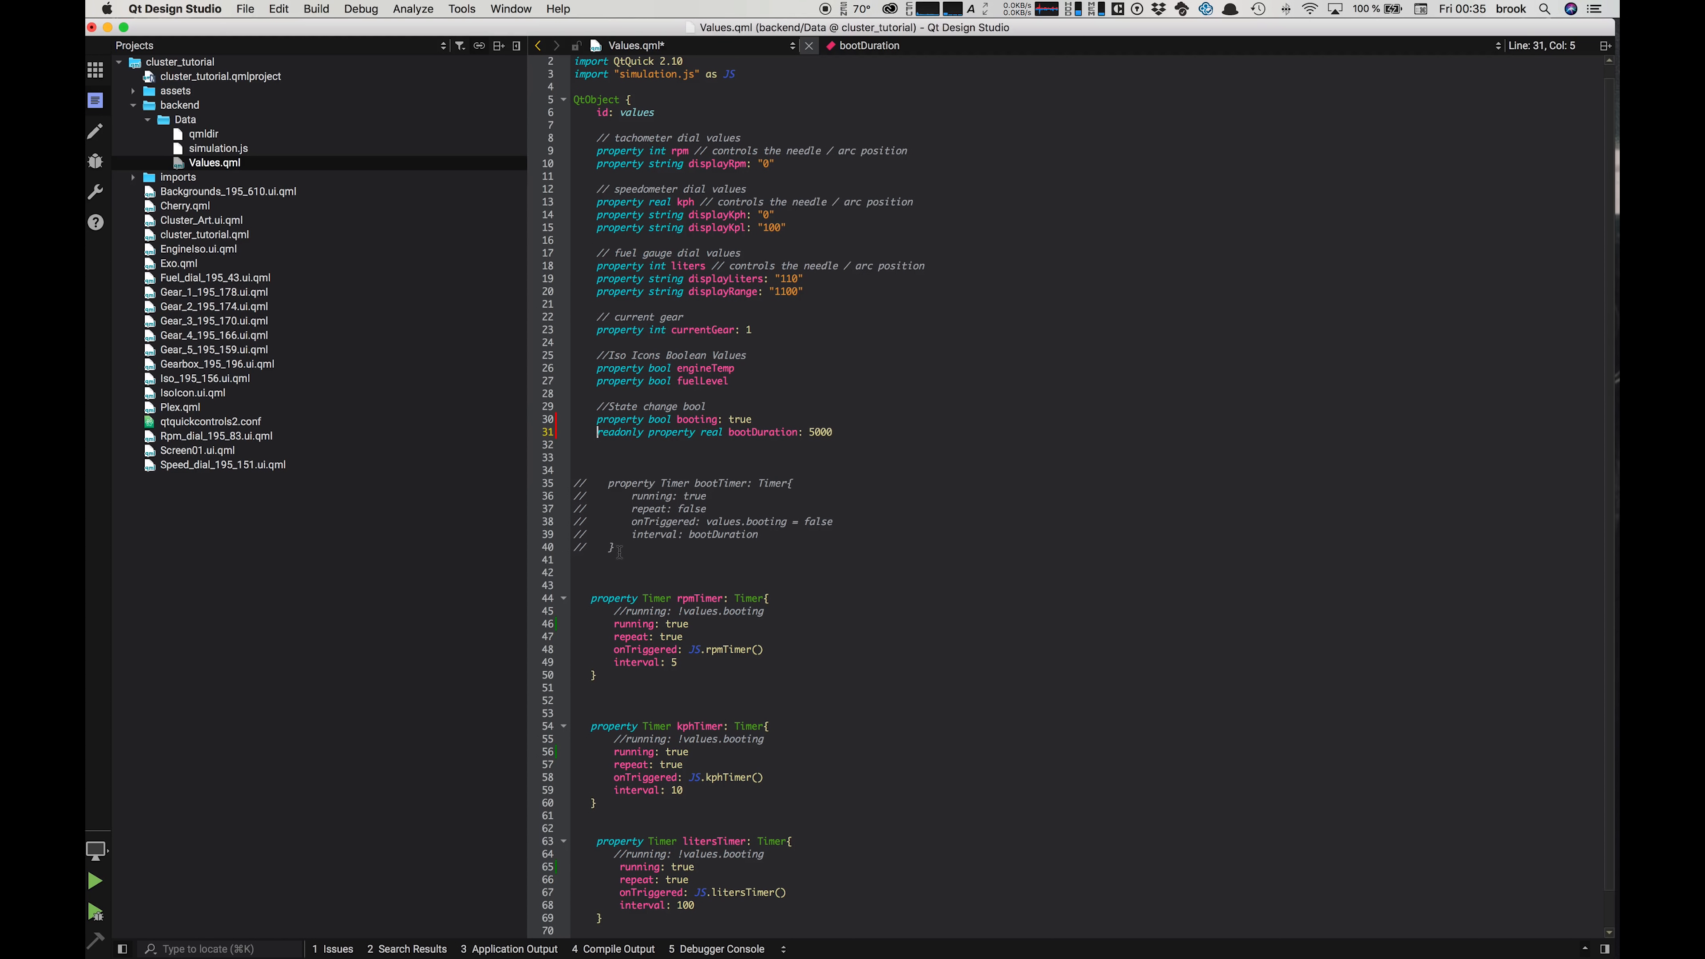
Step: Uncomment the bootTimer block and switch rpmTimer's running binding from true to !values.booting, keeping the old line as a comment
drag(616, 547, 557, 487)
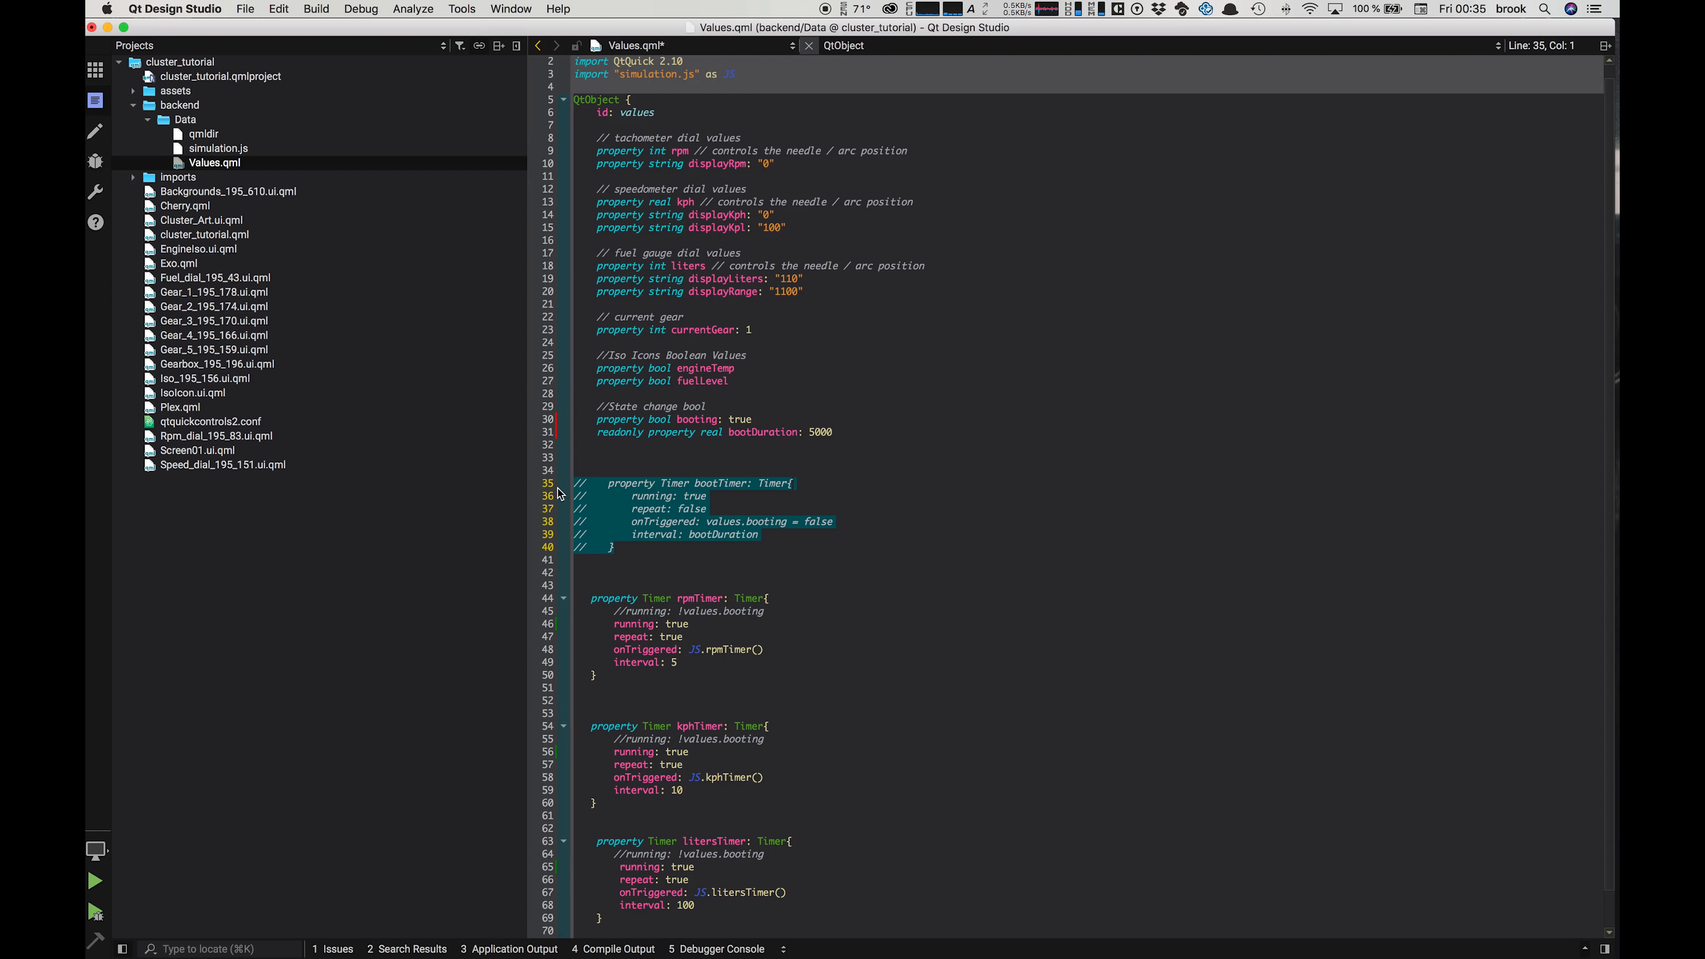
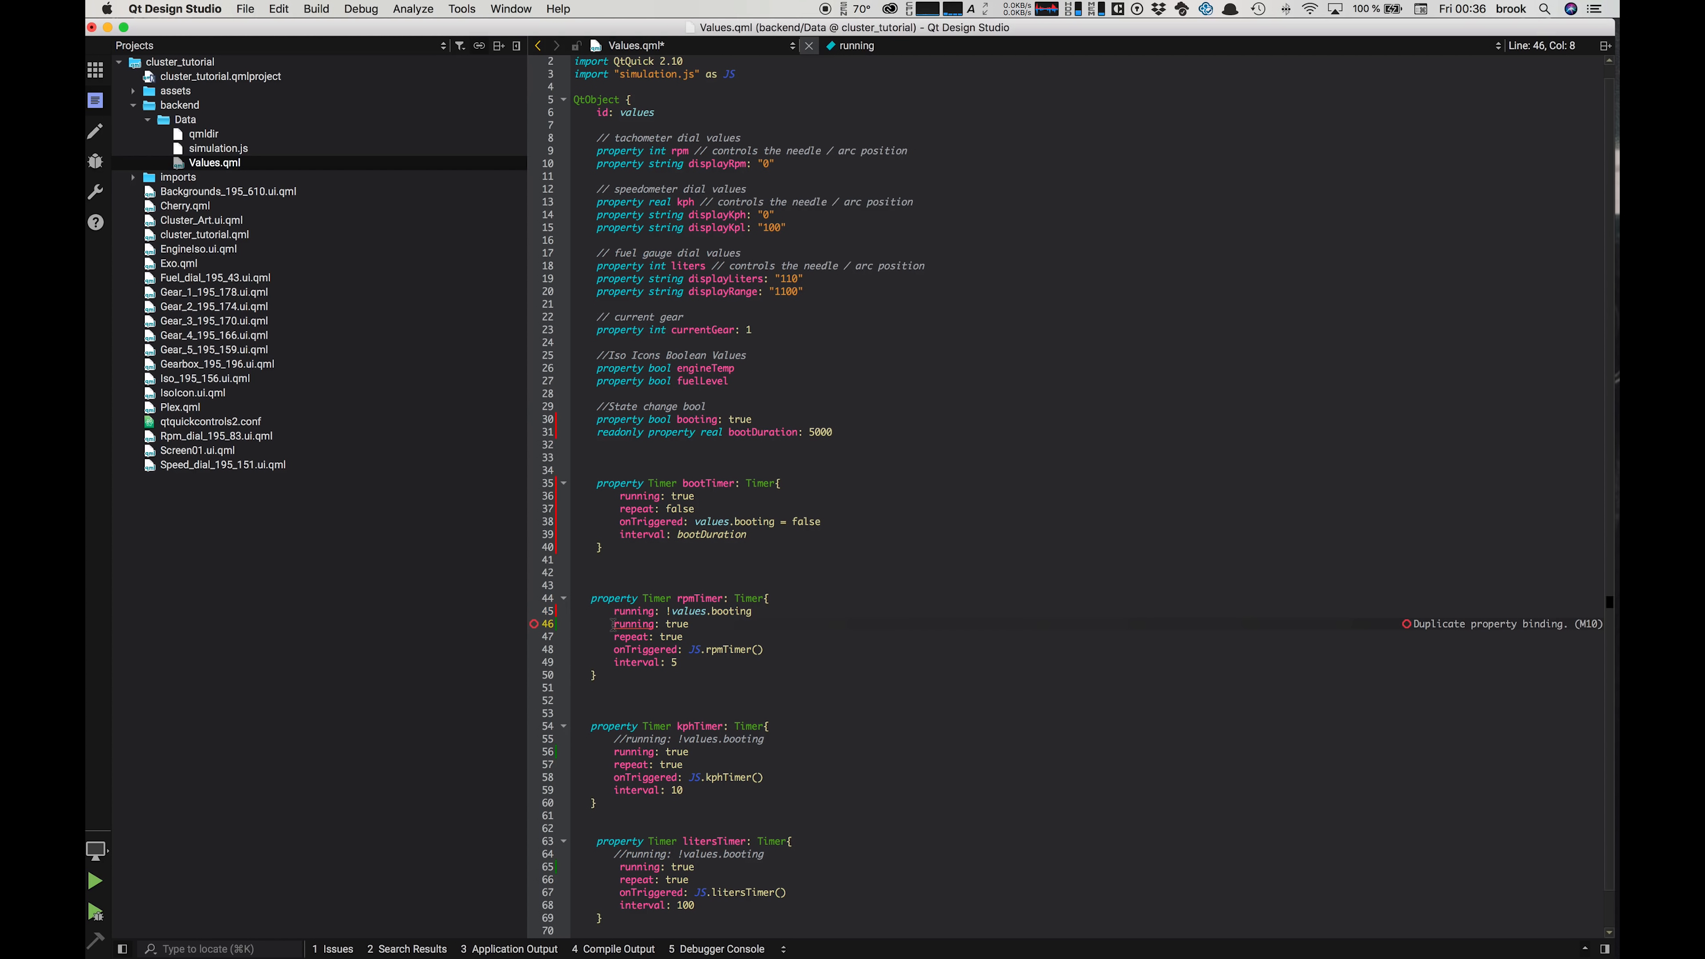
text(//)
Step: In kphTimer, uncomment running: !values.booting and comment out running: true
click(625, 740)
key(BackSpace)
key(BackSpace)
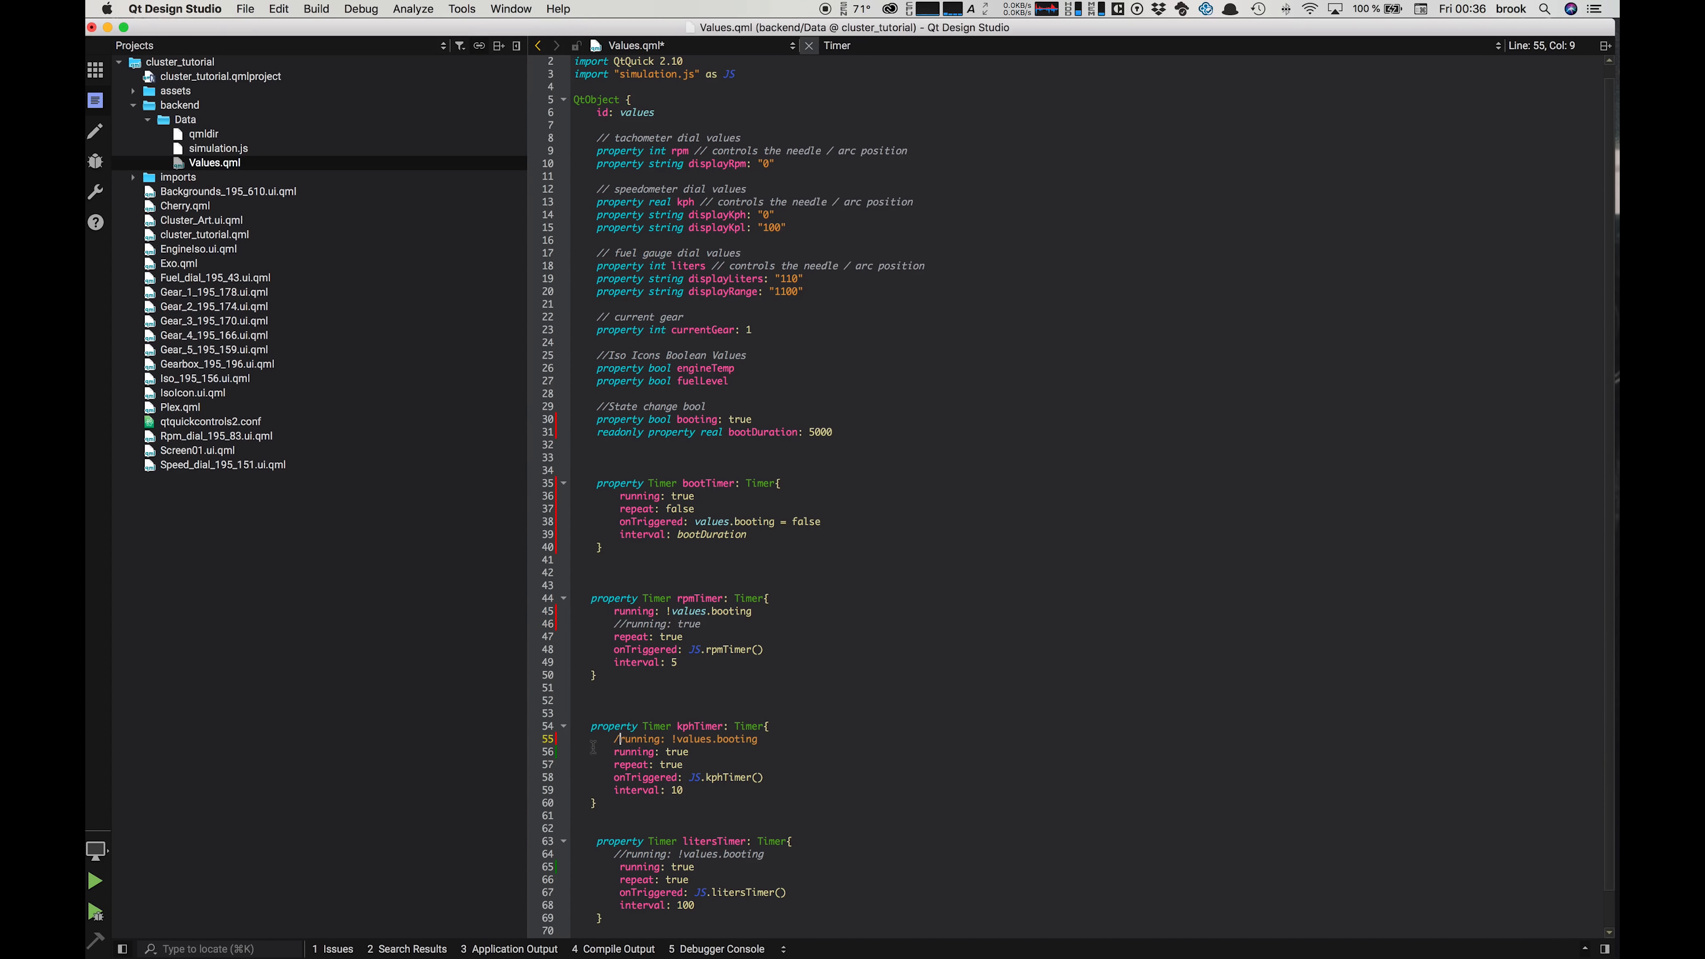
click(613, 752)
text(//)
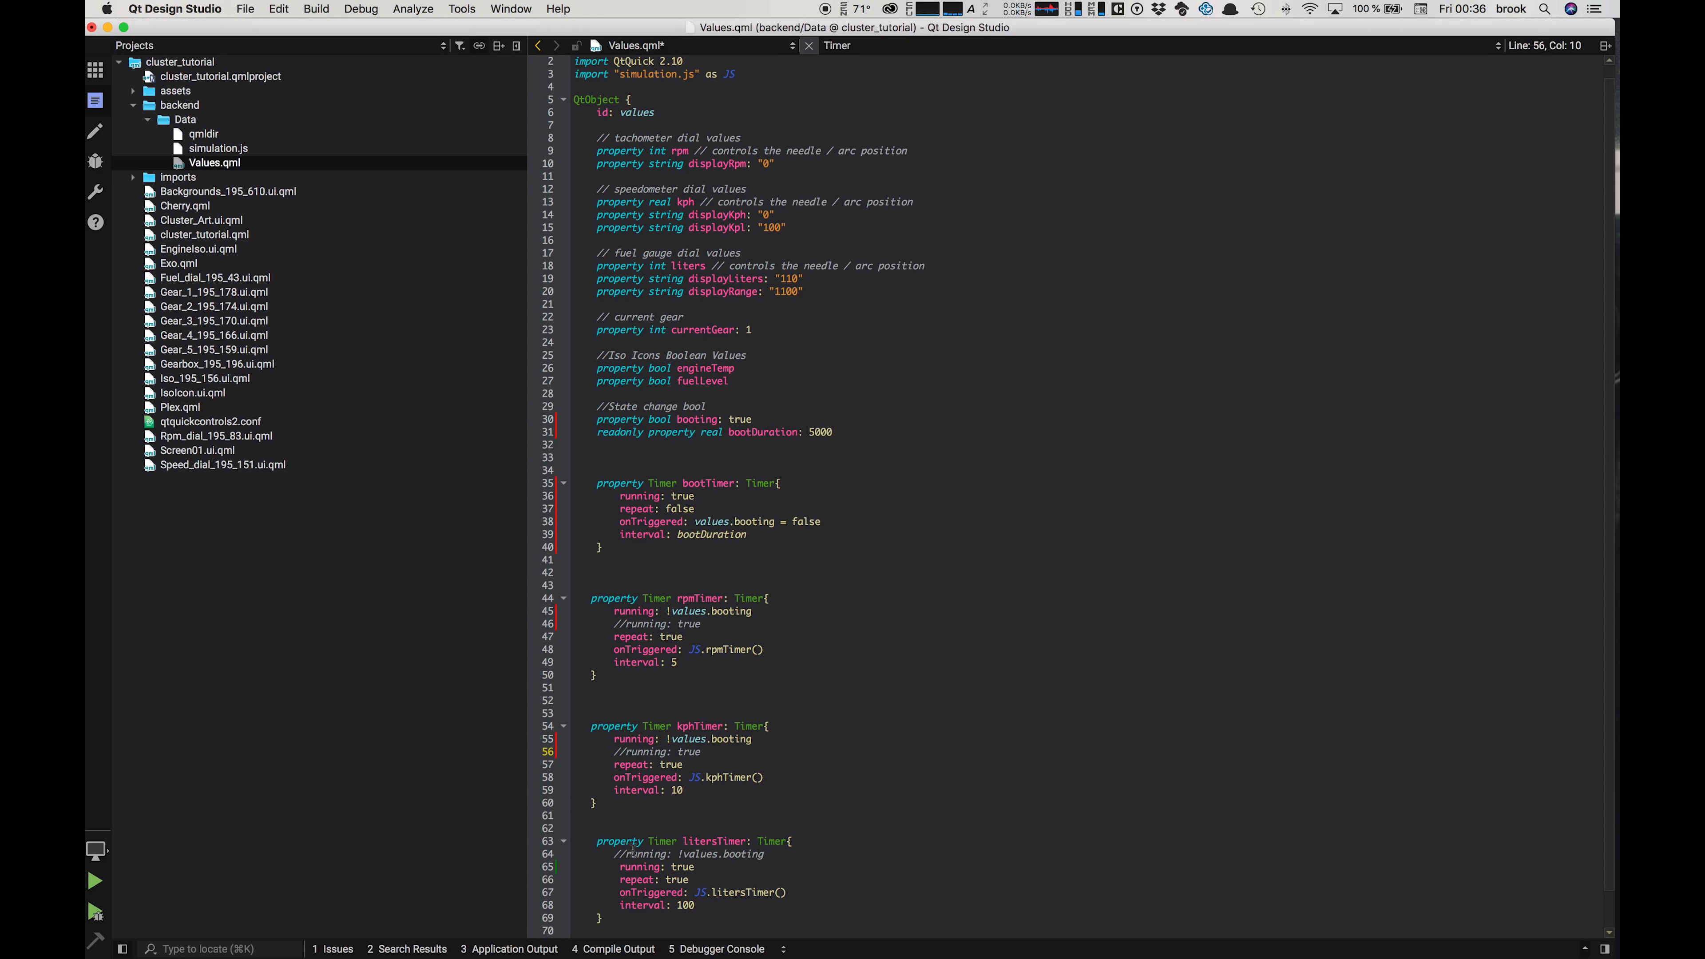
Step: In litersTimer, uncomment running: !values.booting, comment out running: true, and save Values.qml
click(626, 853)
key(BackSpace)
key(BackSpace)
click(619, 867)
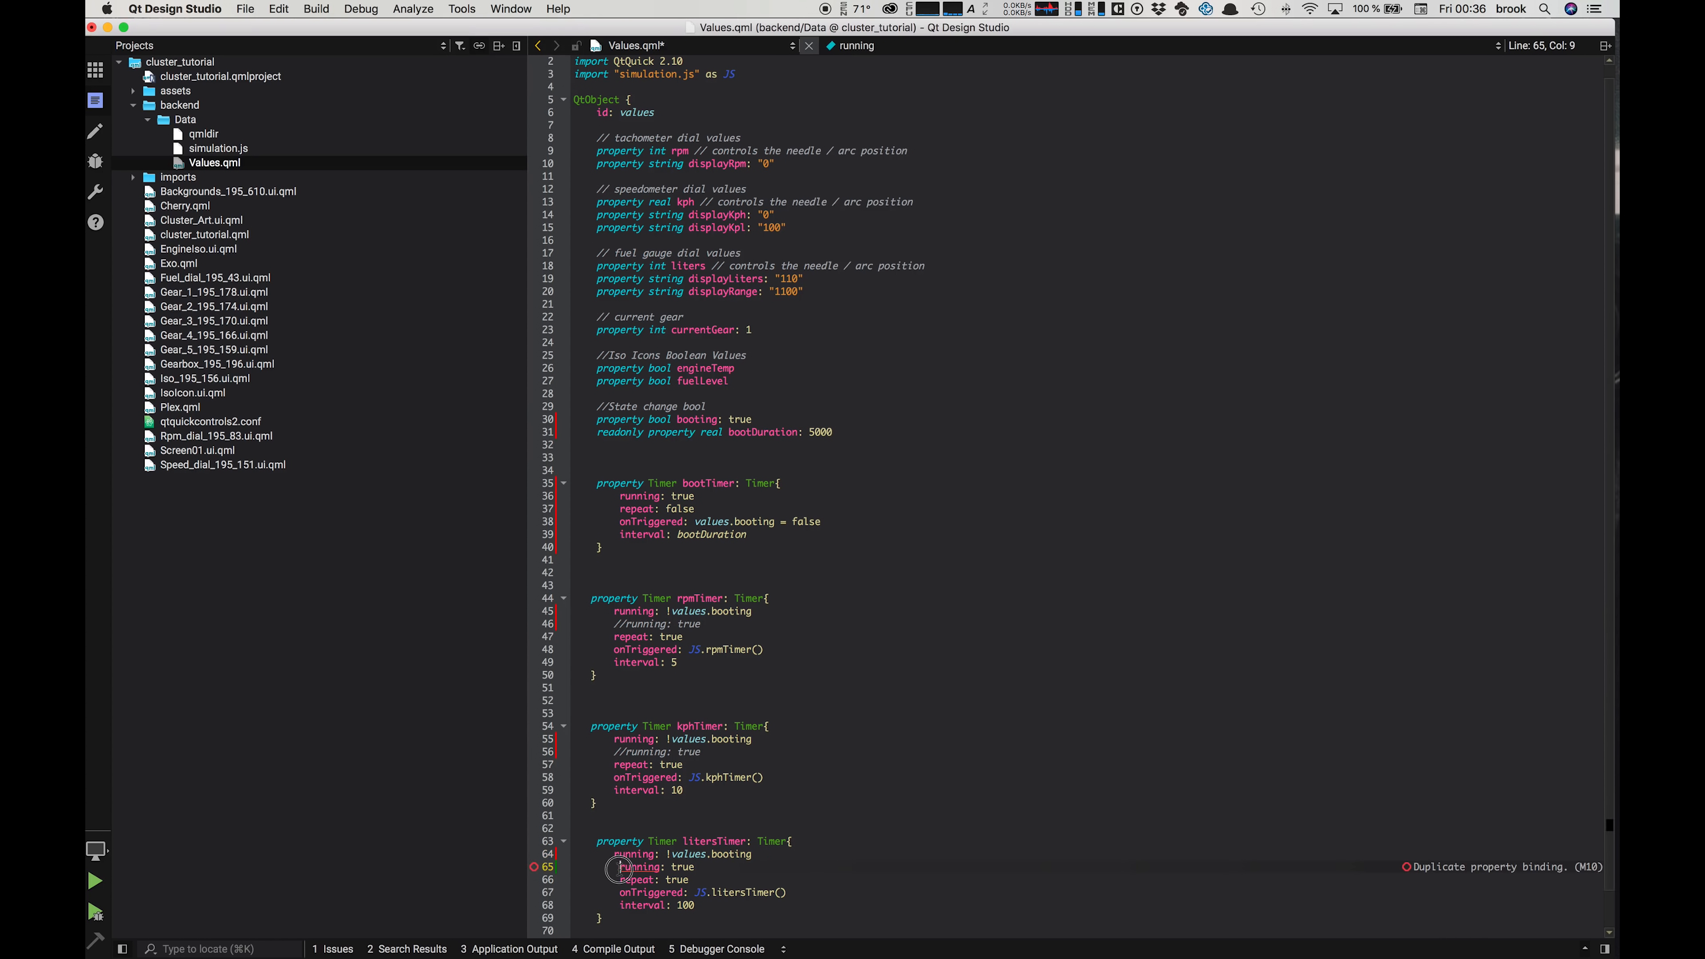
text(//)
click(610, 858)
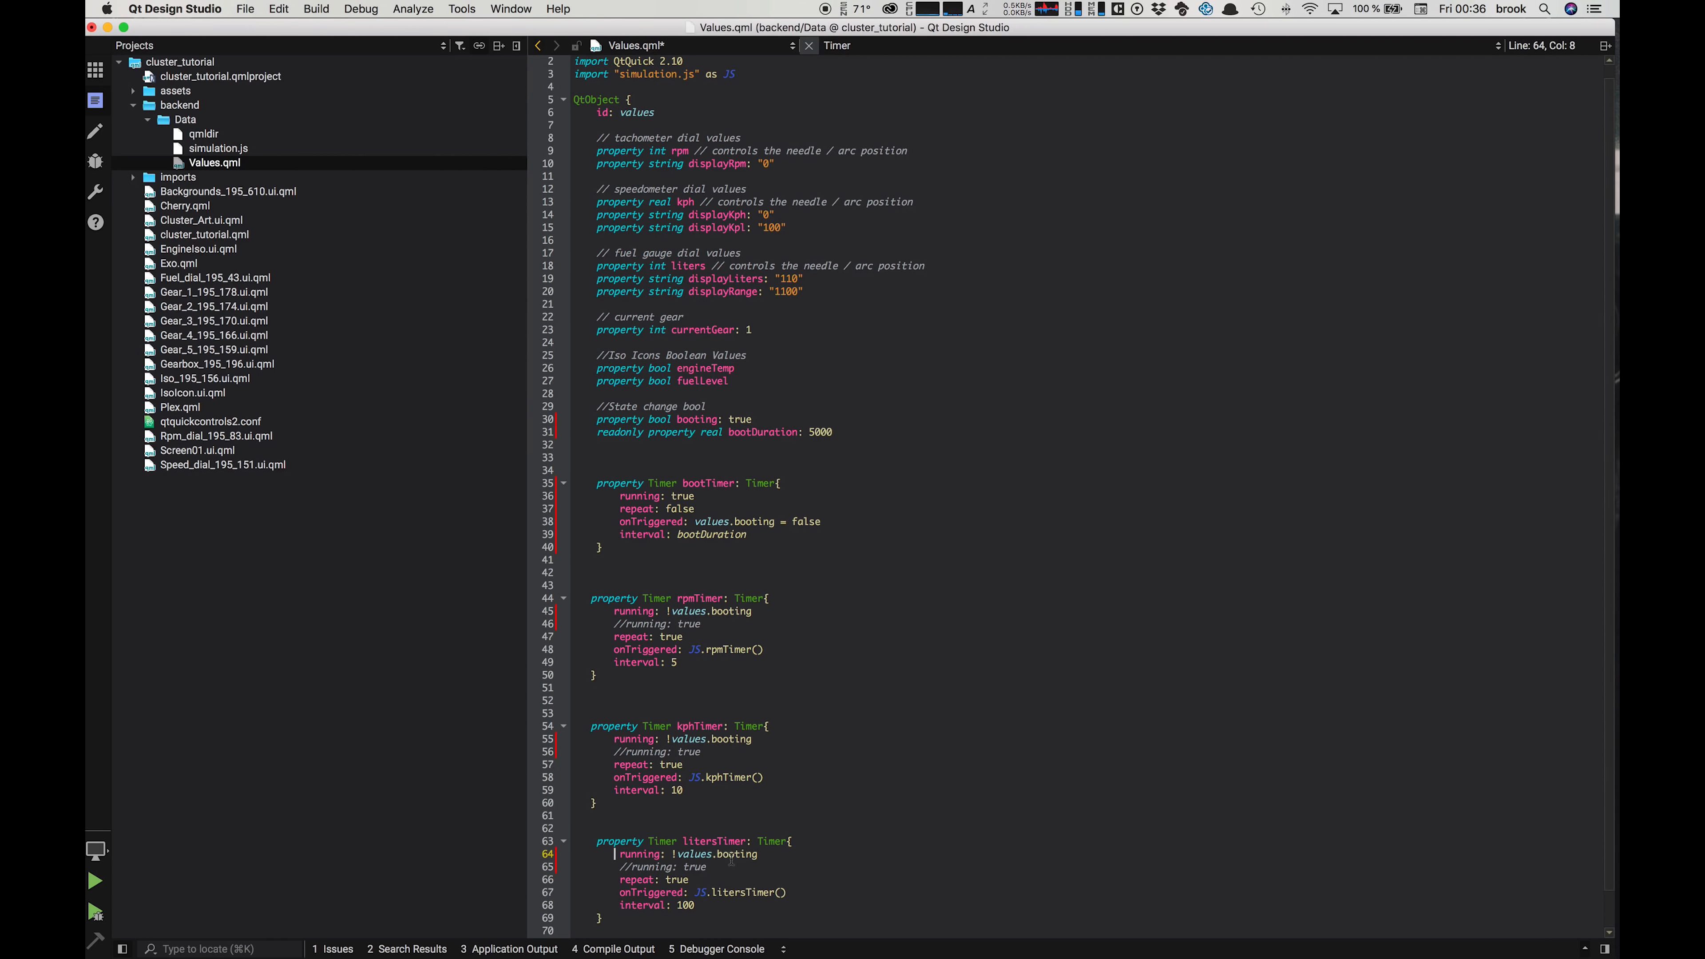
scroll(730, 858, down, 1)
scroll(732, 859, up, 1)
key(super+s)
Step: Reopen Cluster_Art.ui.qml and add a timeline with the ID bootTImeline and an end frame of 5000
double_click(180, 223)
click(612, 859)
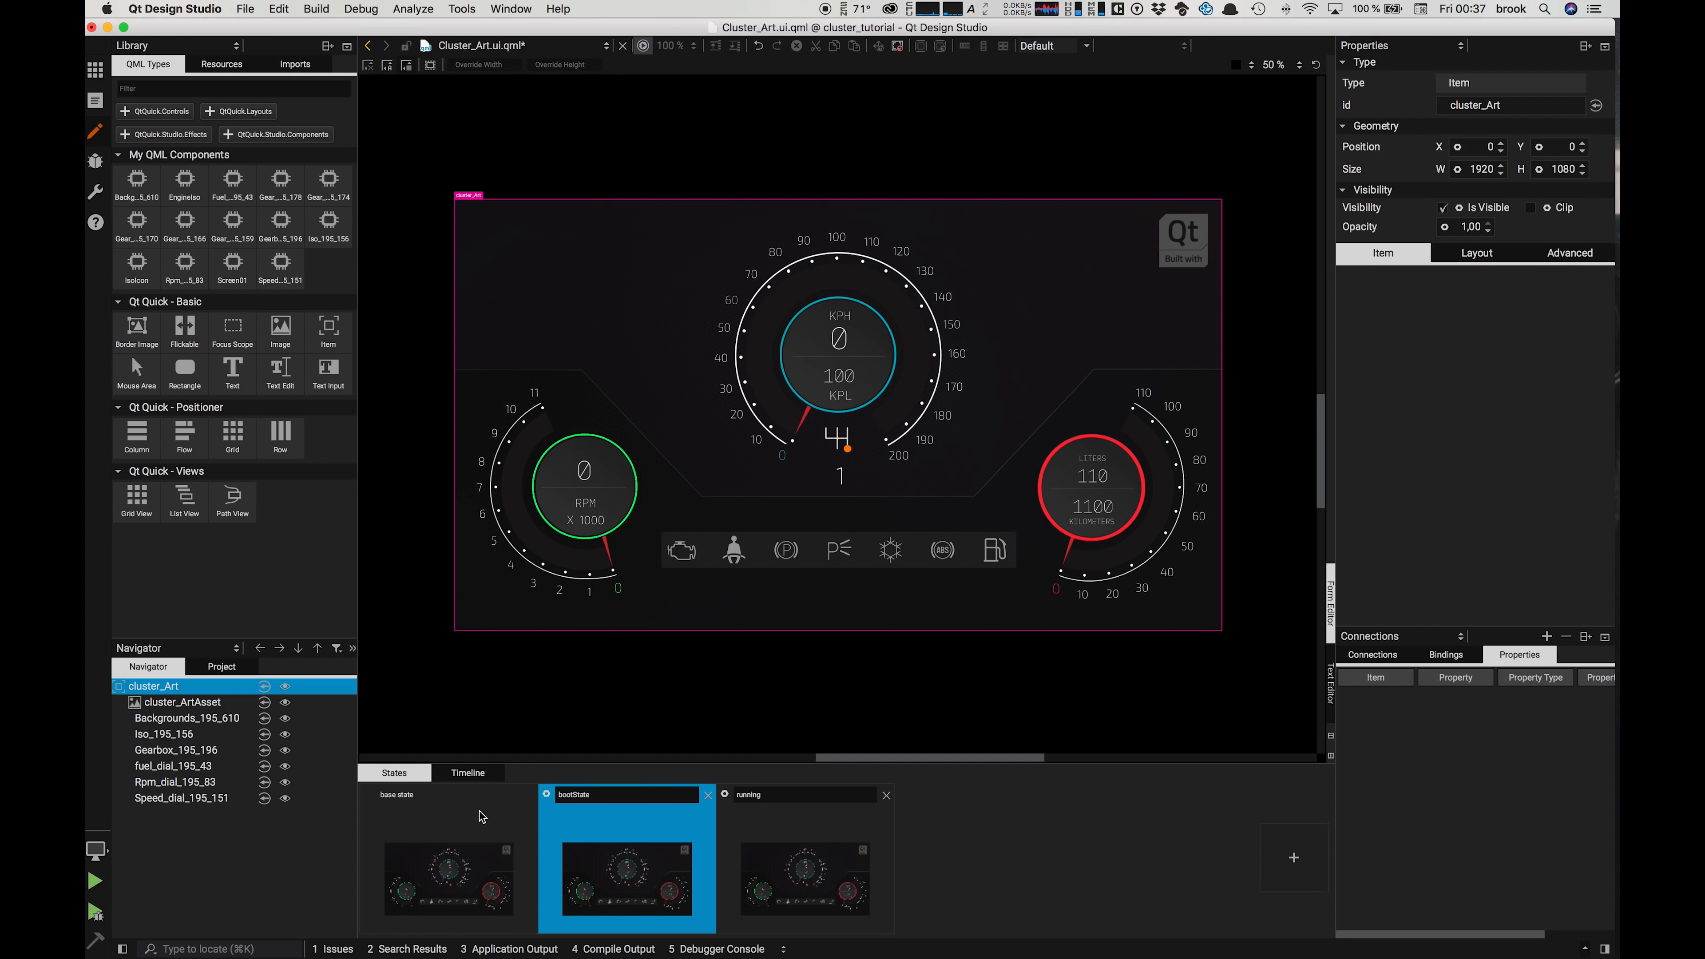
click(470, 774)
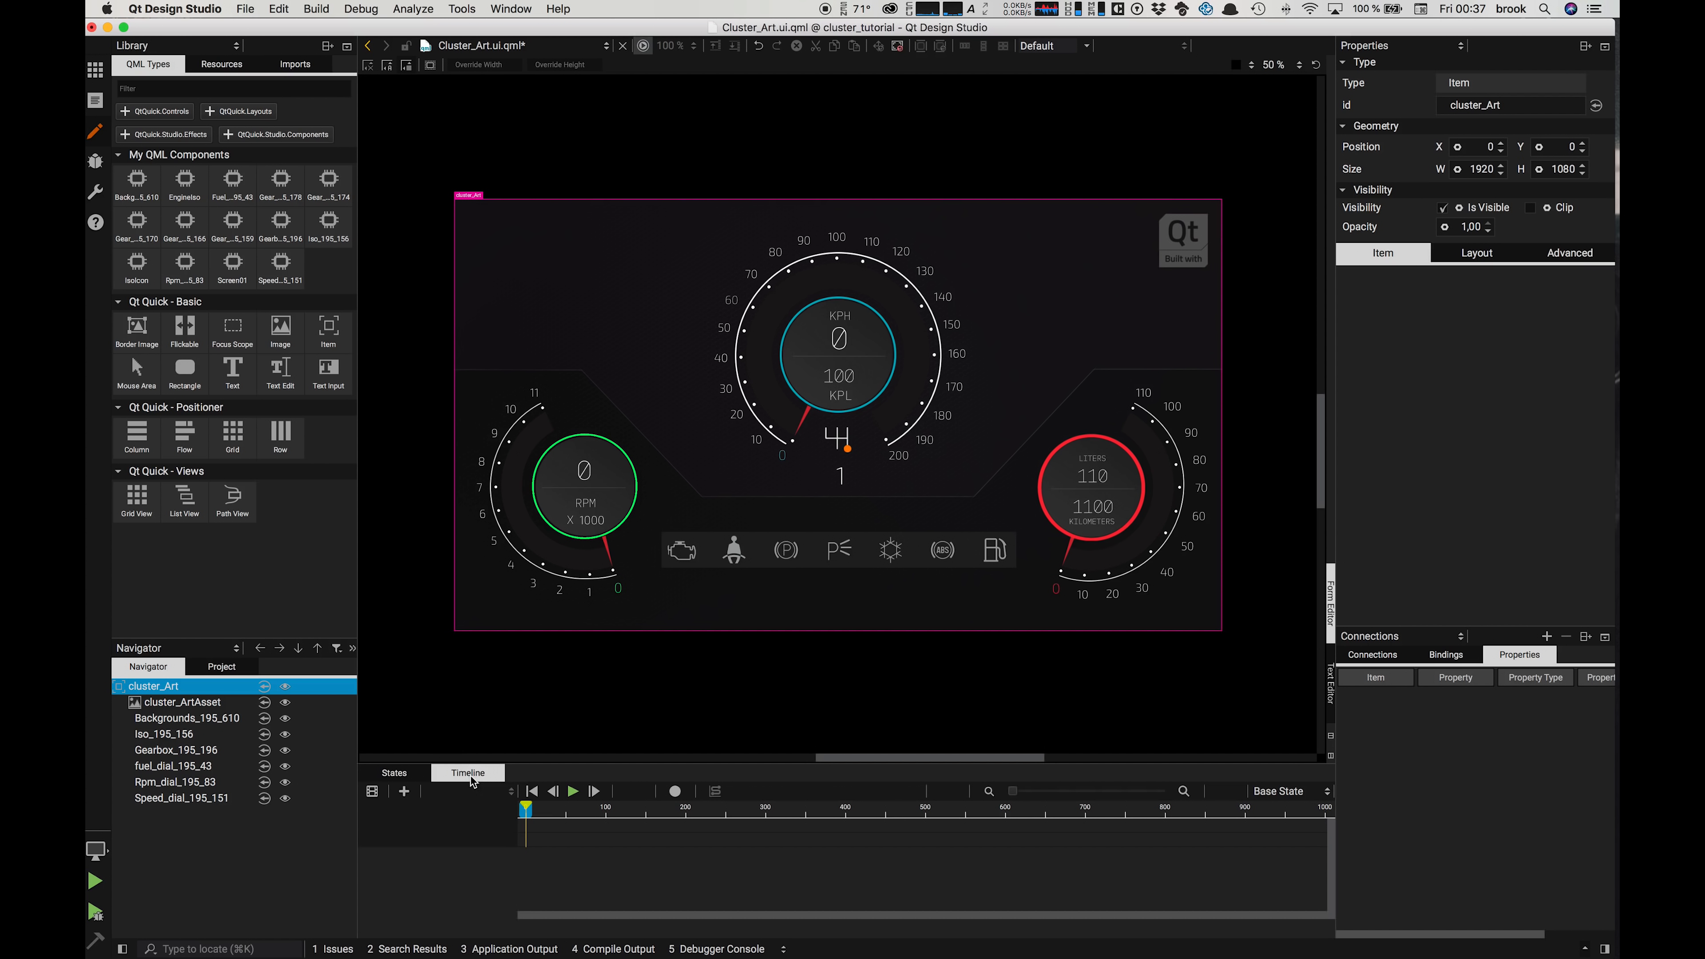
click(403, 793)
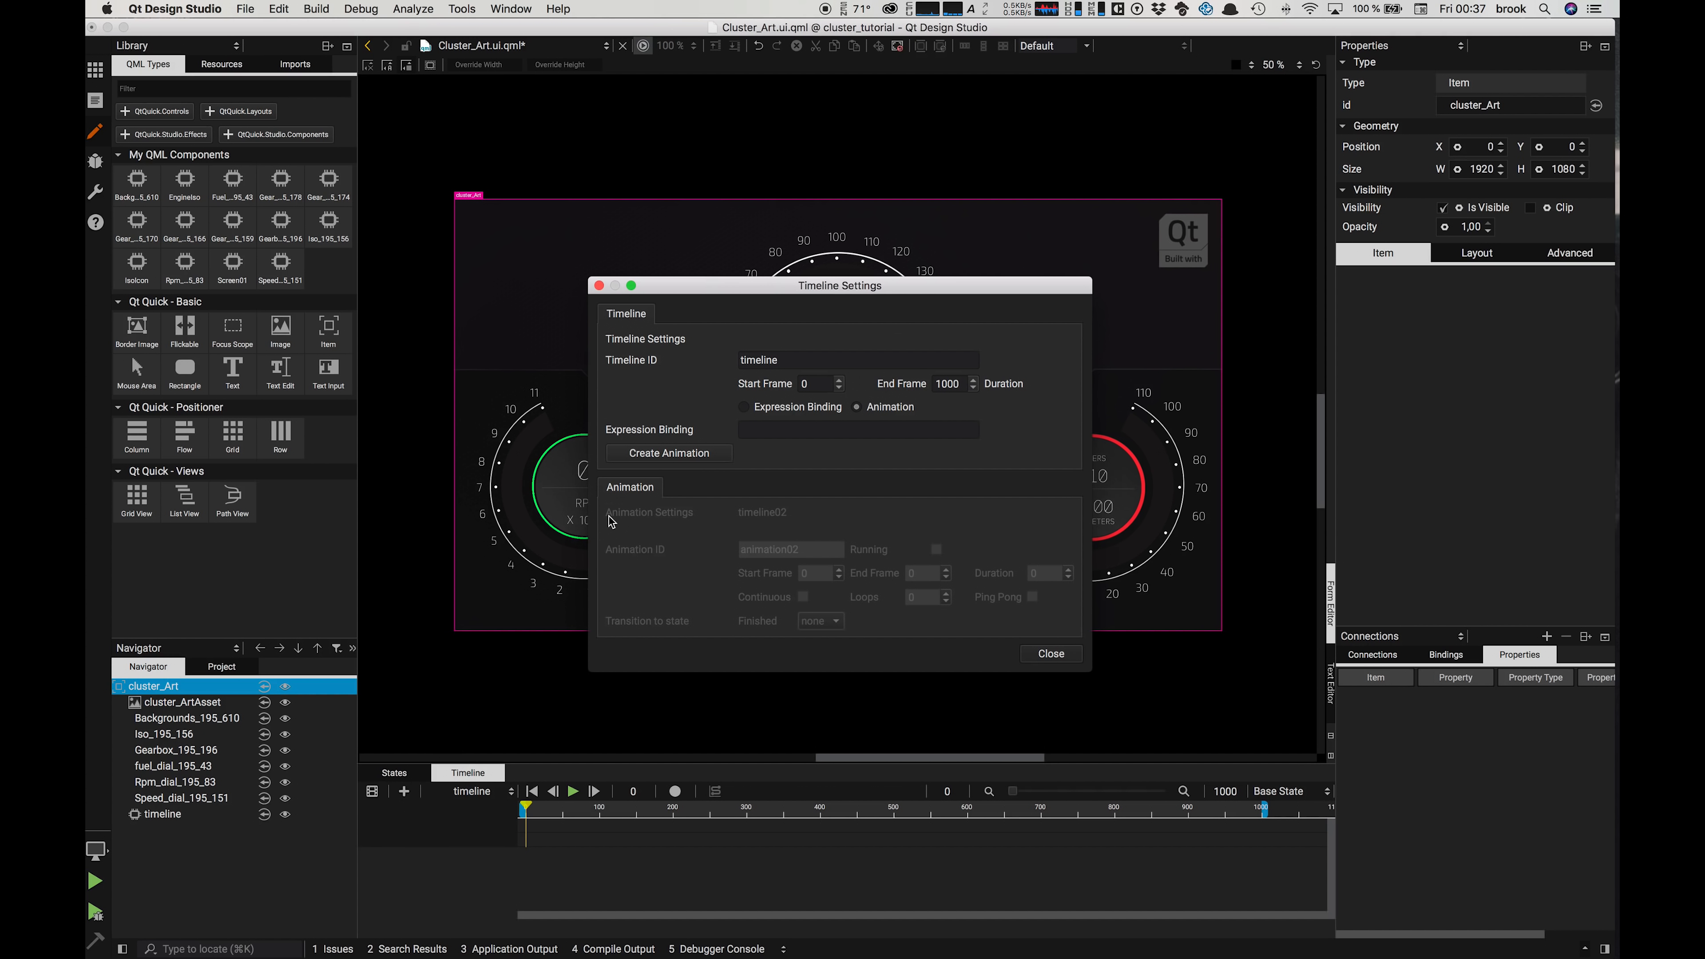
click(764, 360)
text(boot)
key(Delete)
key(Delete)
key(Delete)
key(Delete)
text(TImeline)
click(942, 385)
text(5000)
Step: Create an animation for the boot timeline, edit its end frame and duration, and close the timeline settings
click(679, 455)
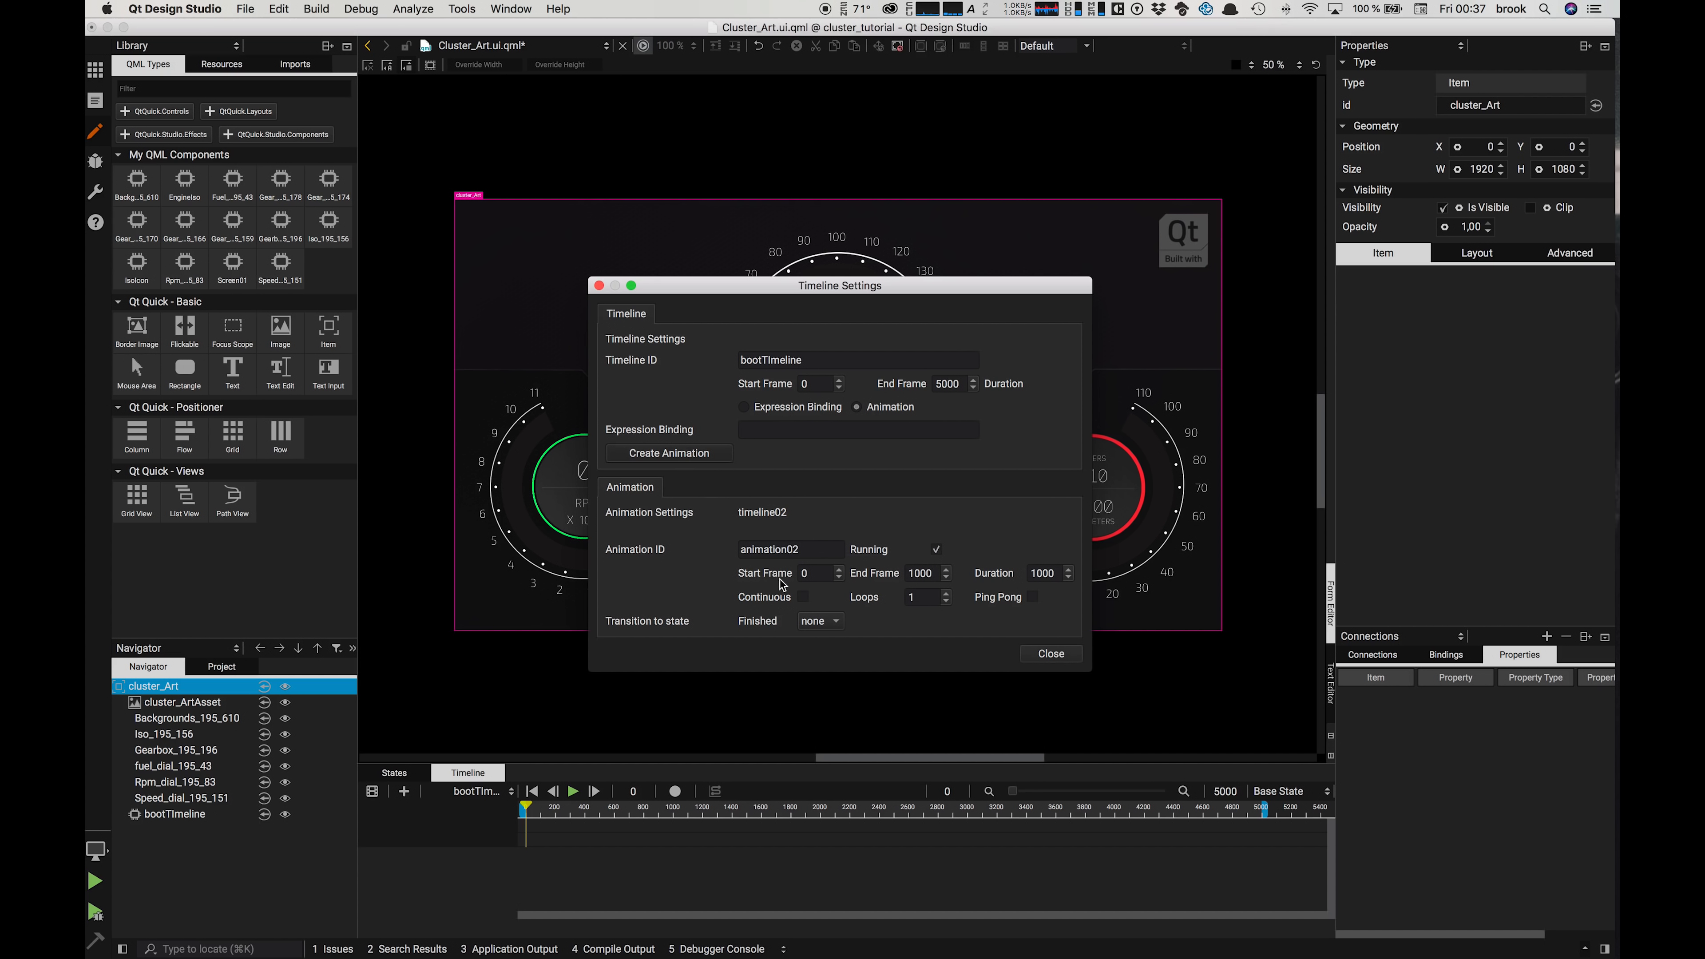
click(918, 574)
click(1037, 575)
click(1049, 654)
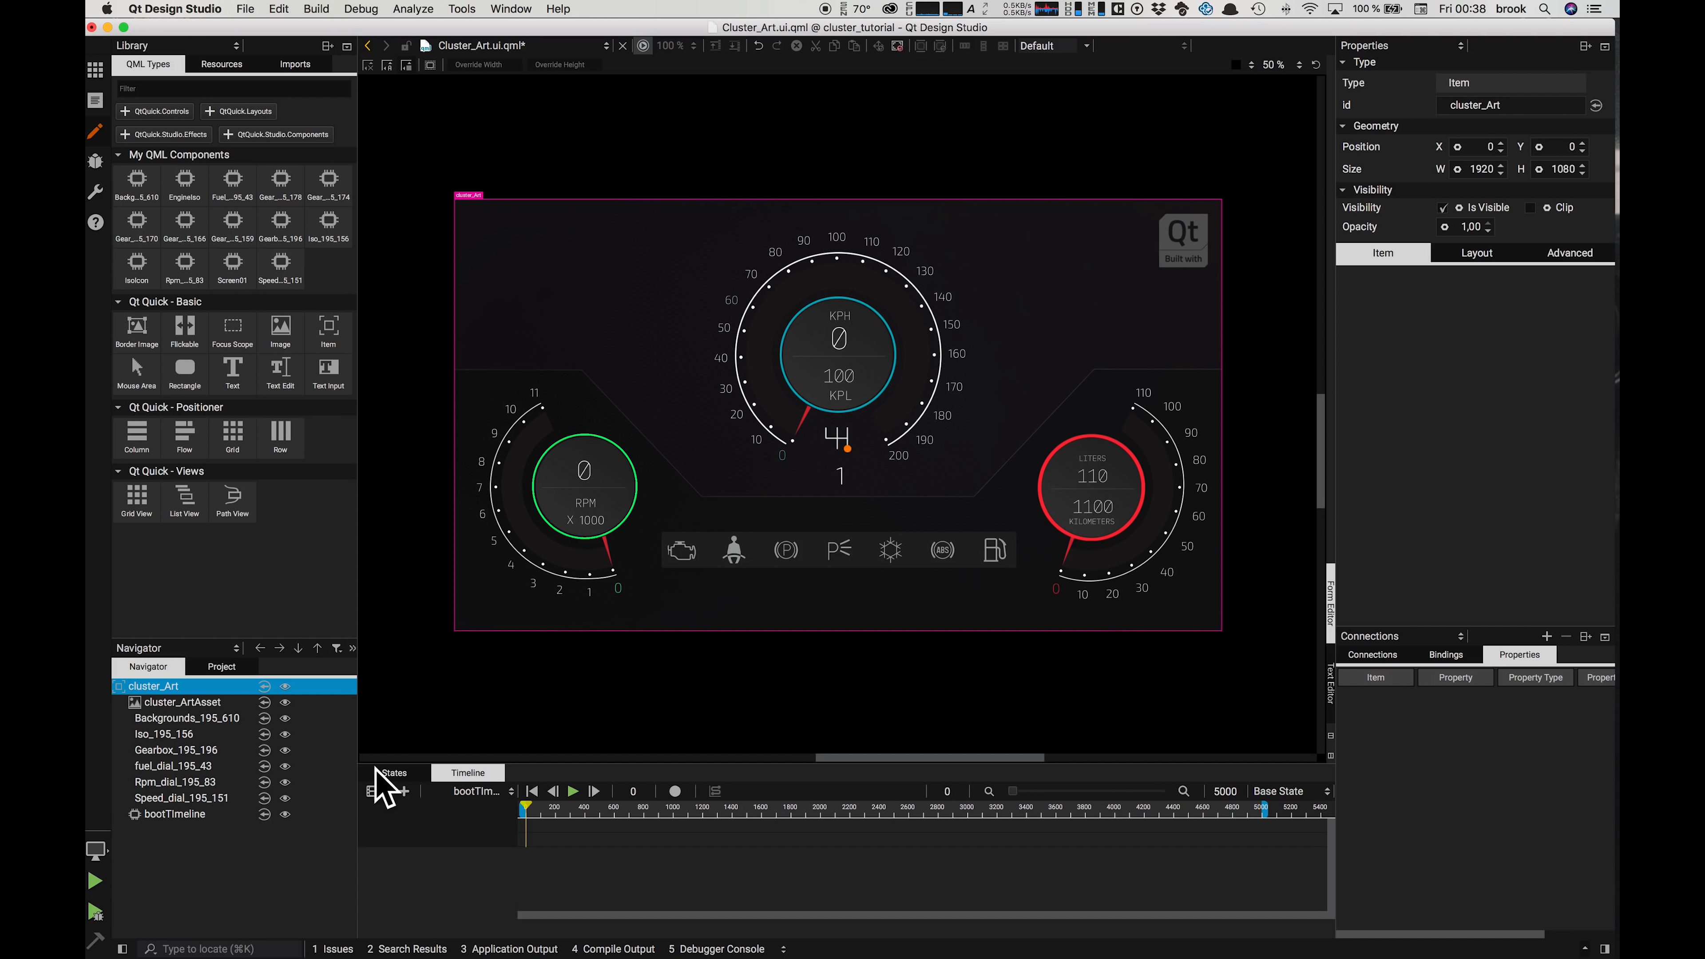
Step: Set the when condition of bootState to Data.Values.booting
click(393, 773)
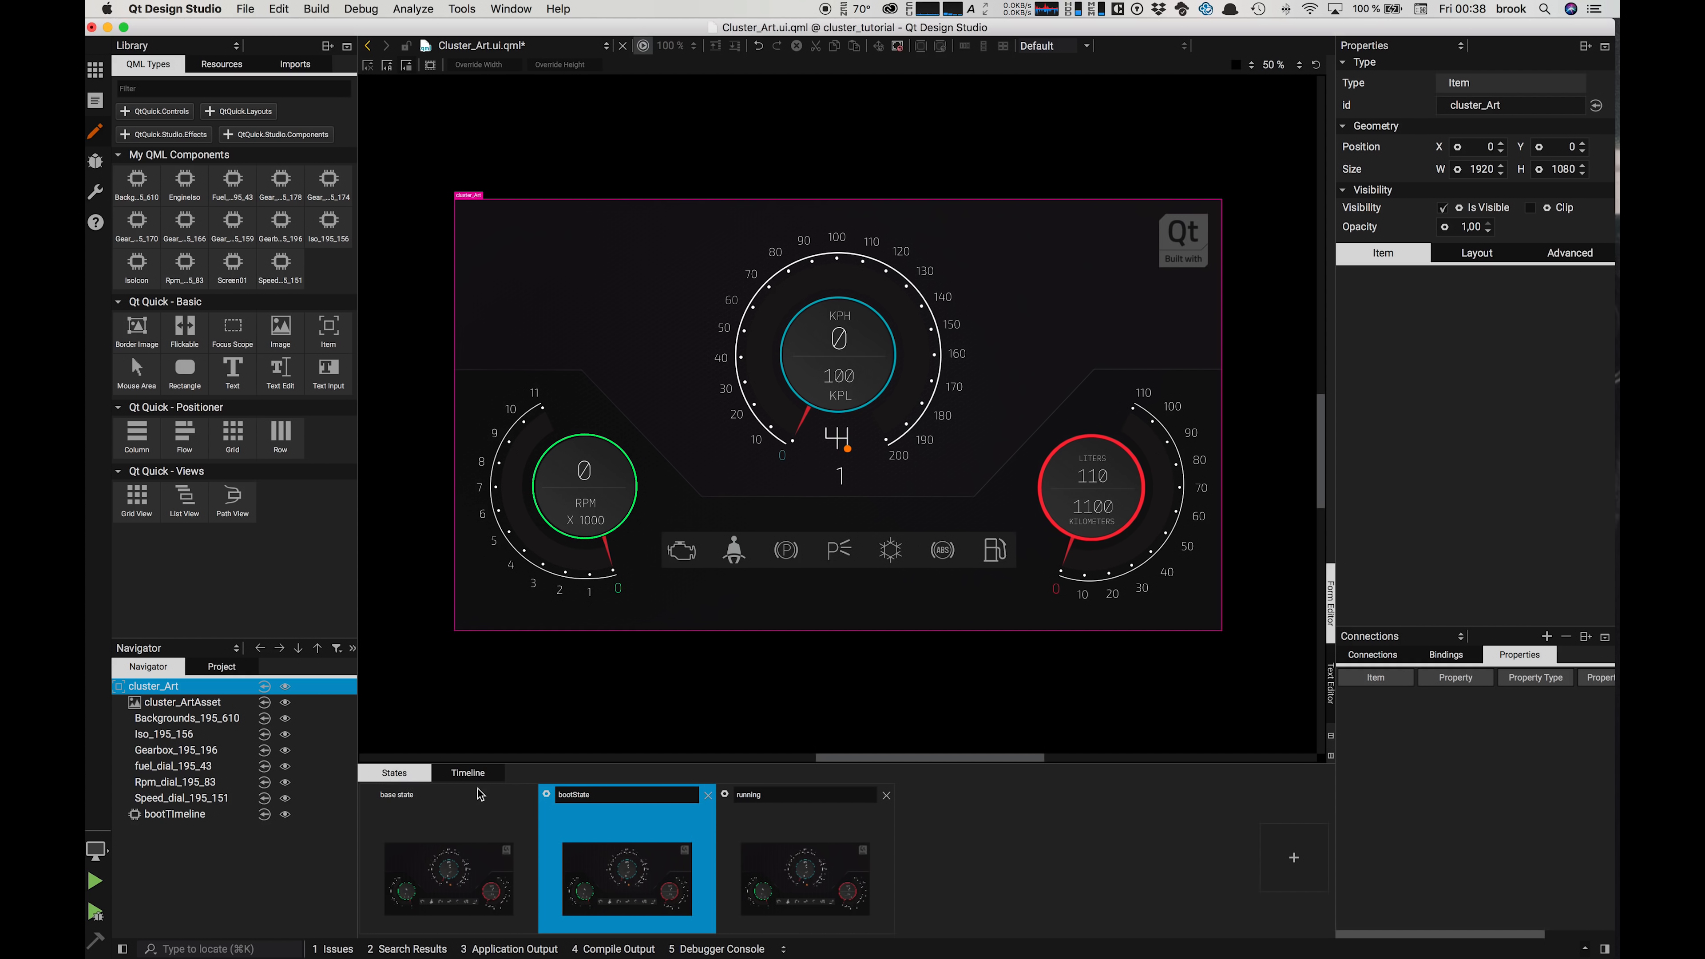
click(547, 797)
click(555, 802)
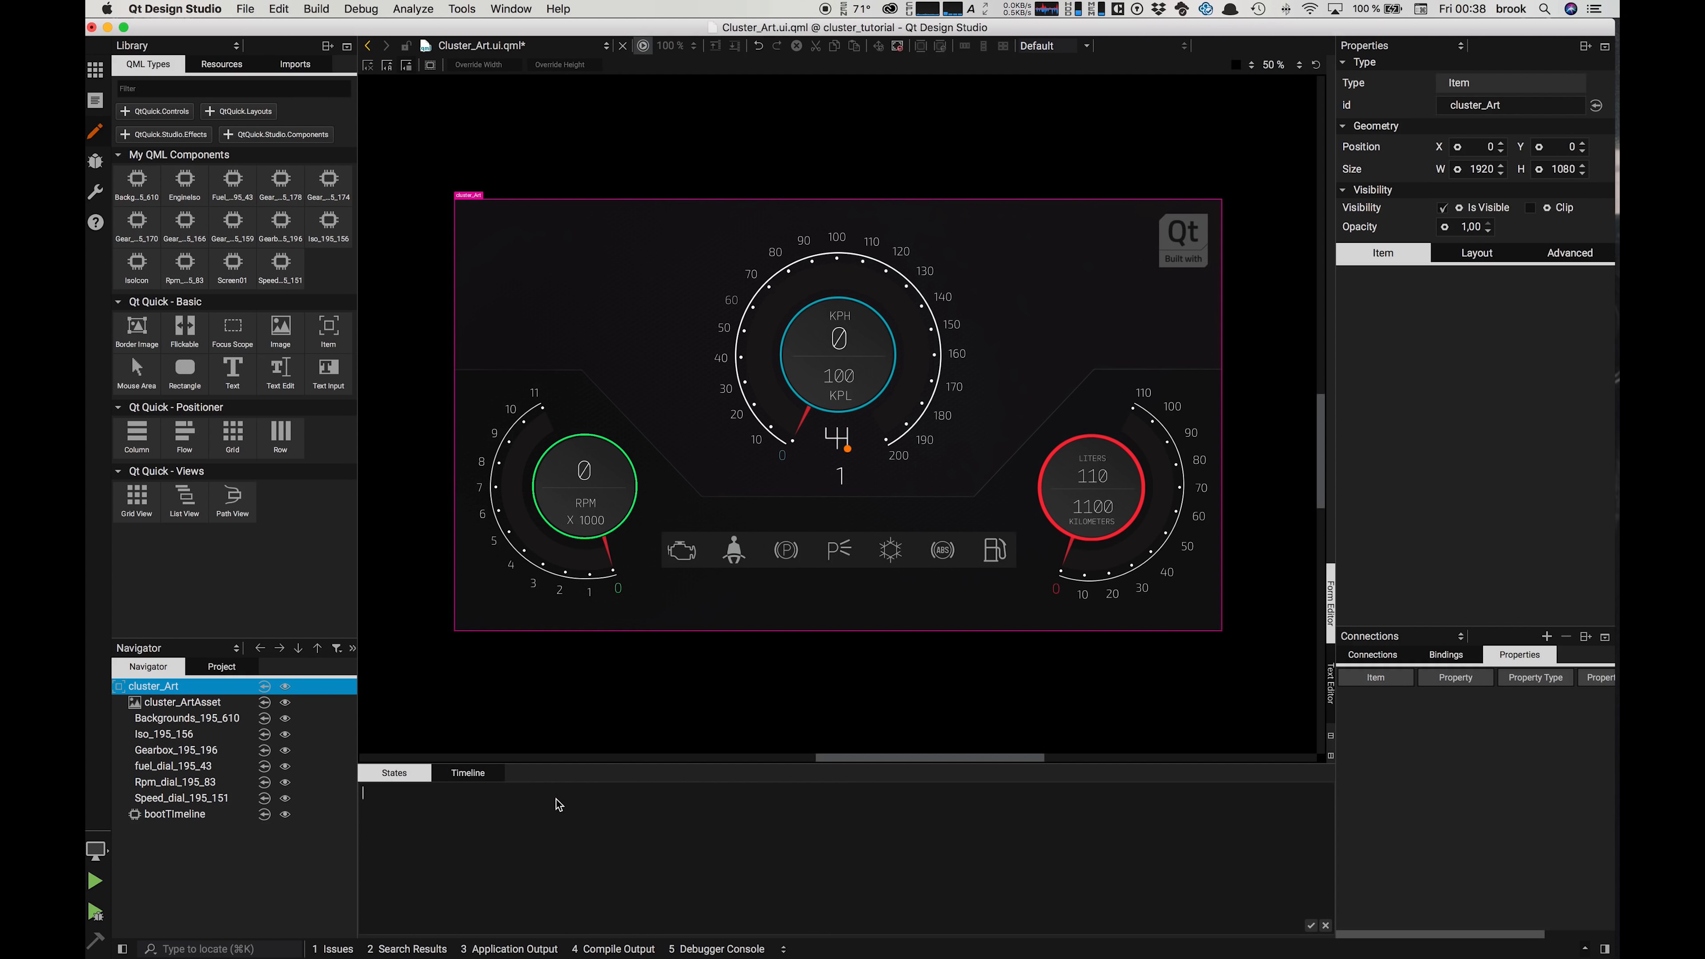
text(Data.V)
key(Return)
text(.)
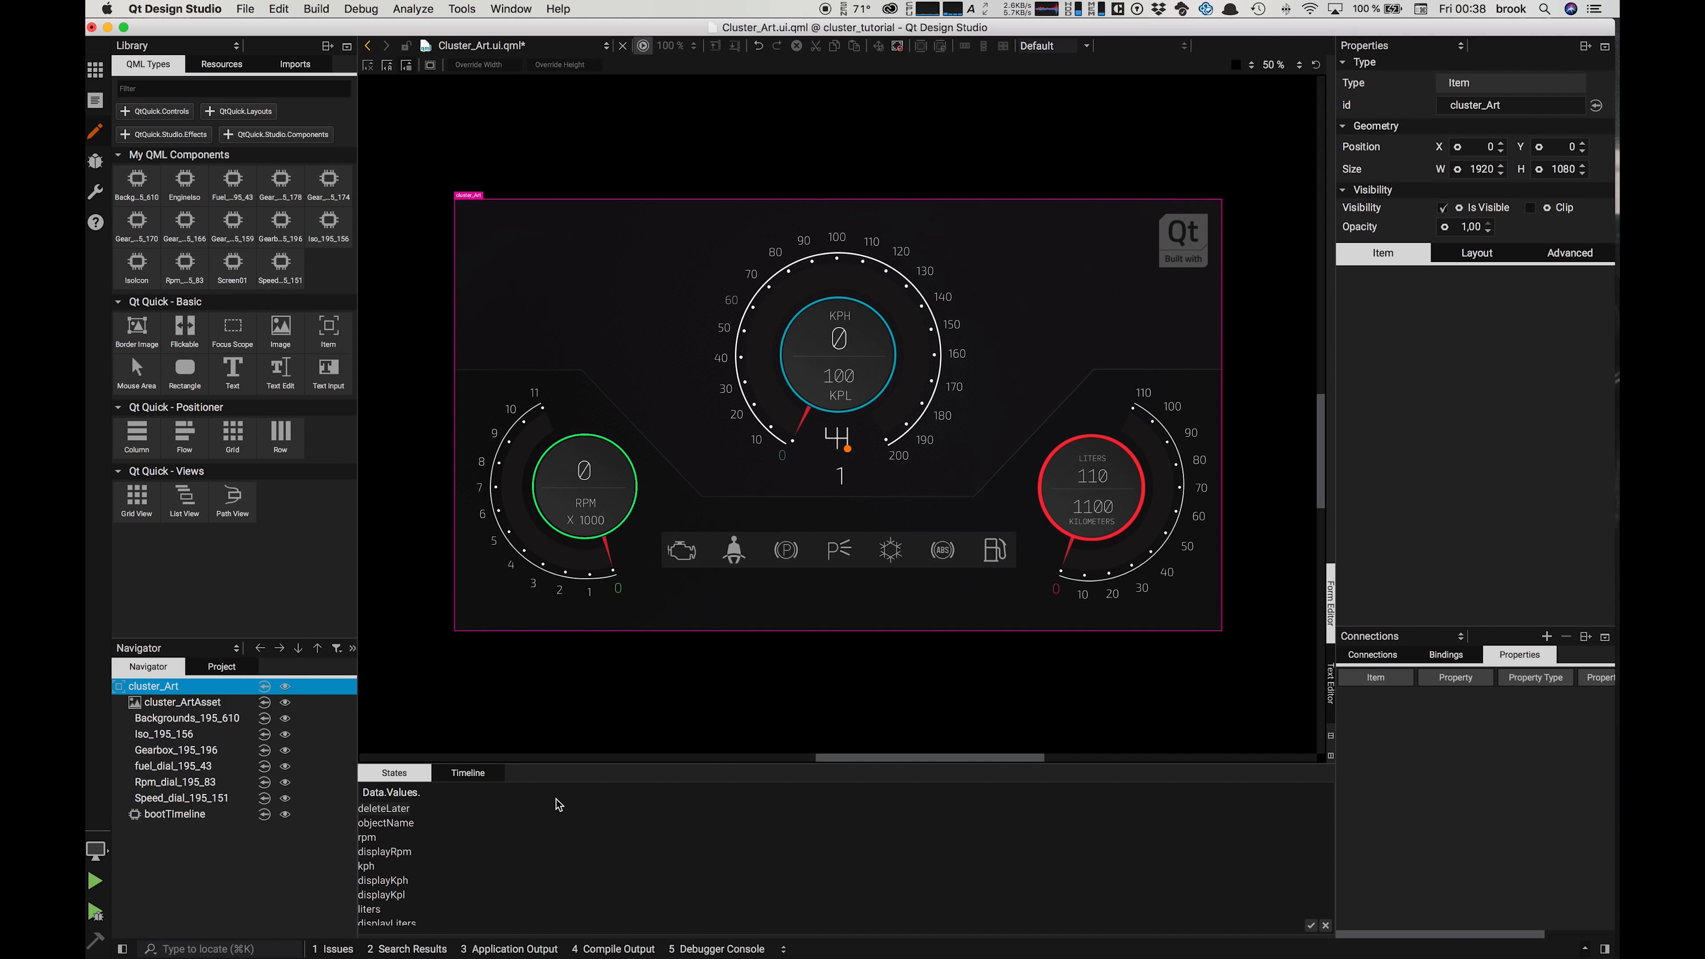
text(boot)
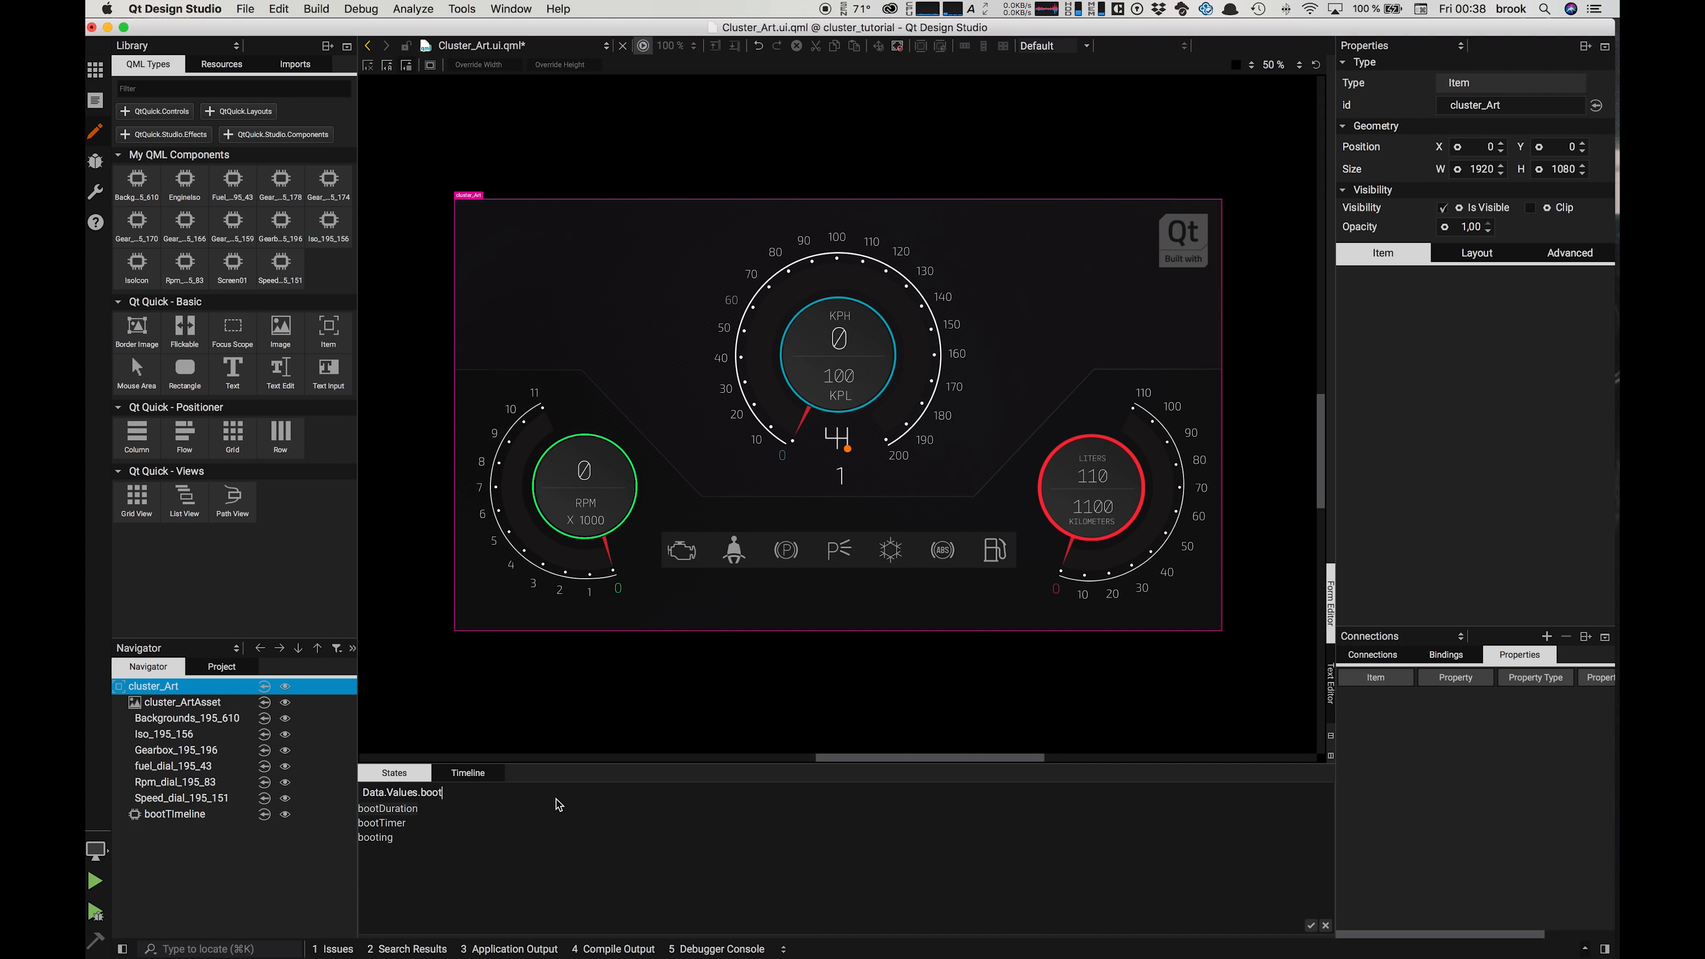
text(ing)
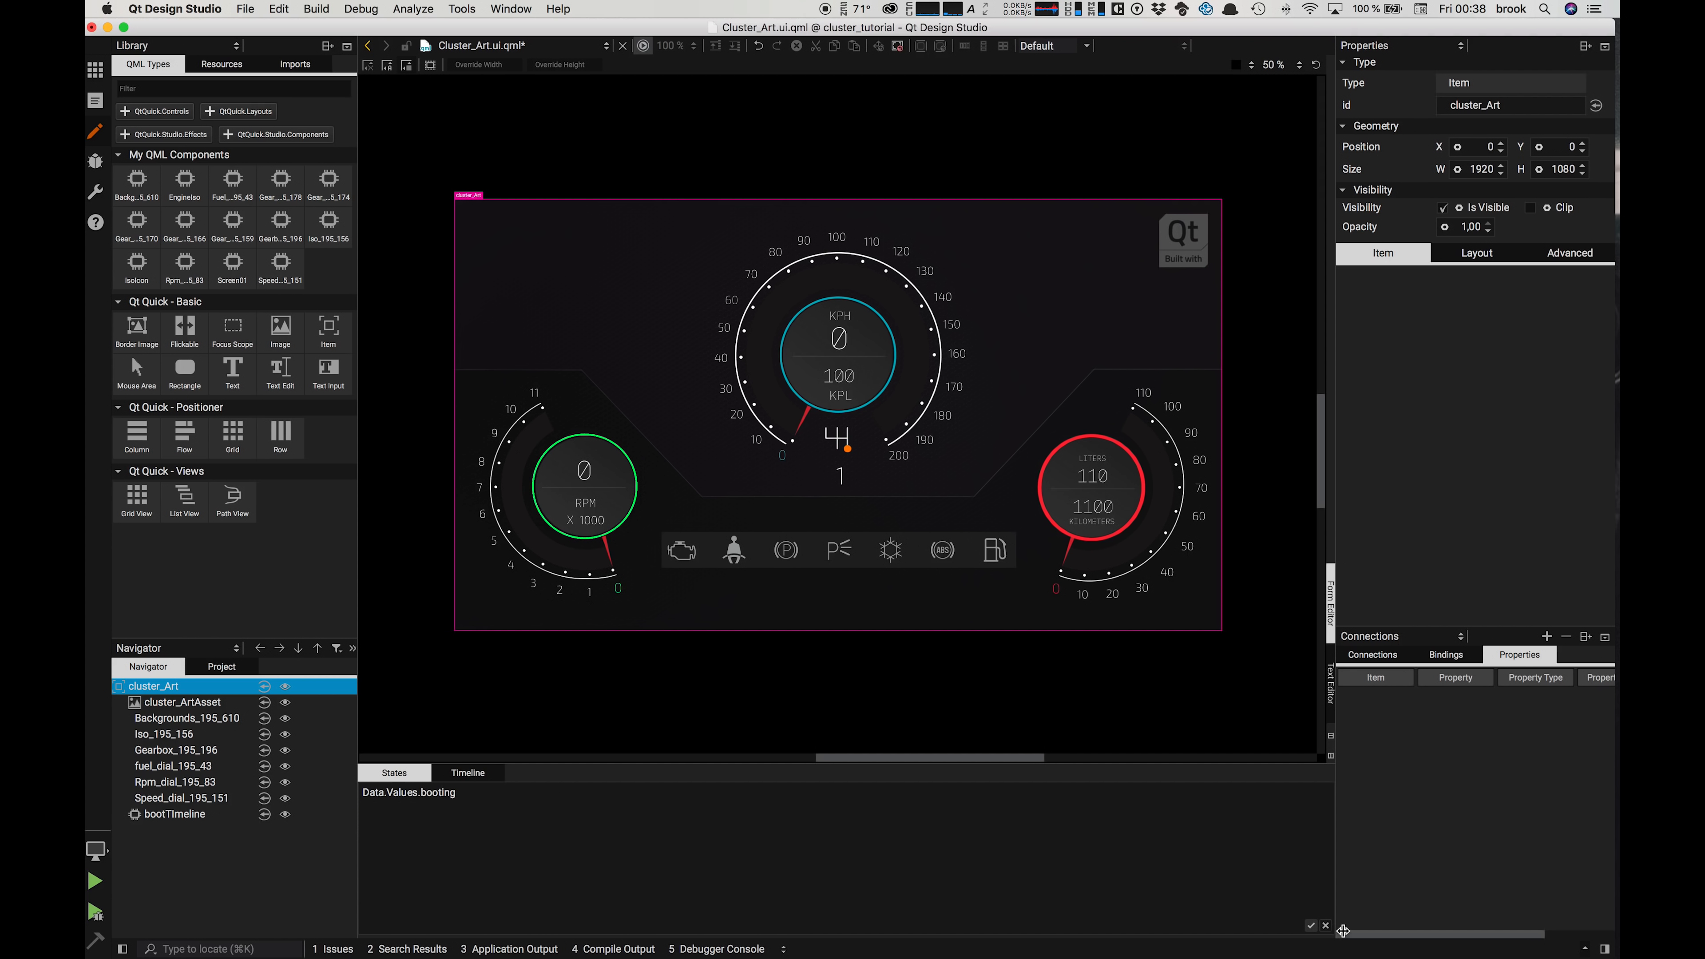
click(1311, 925)
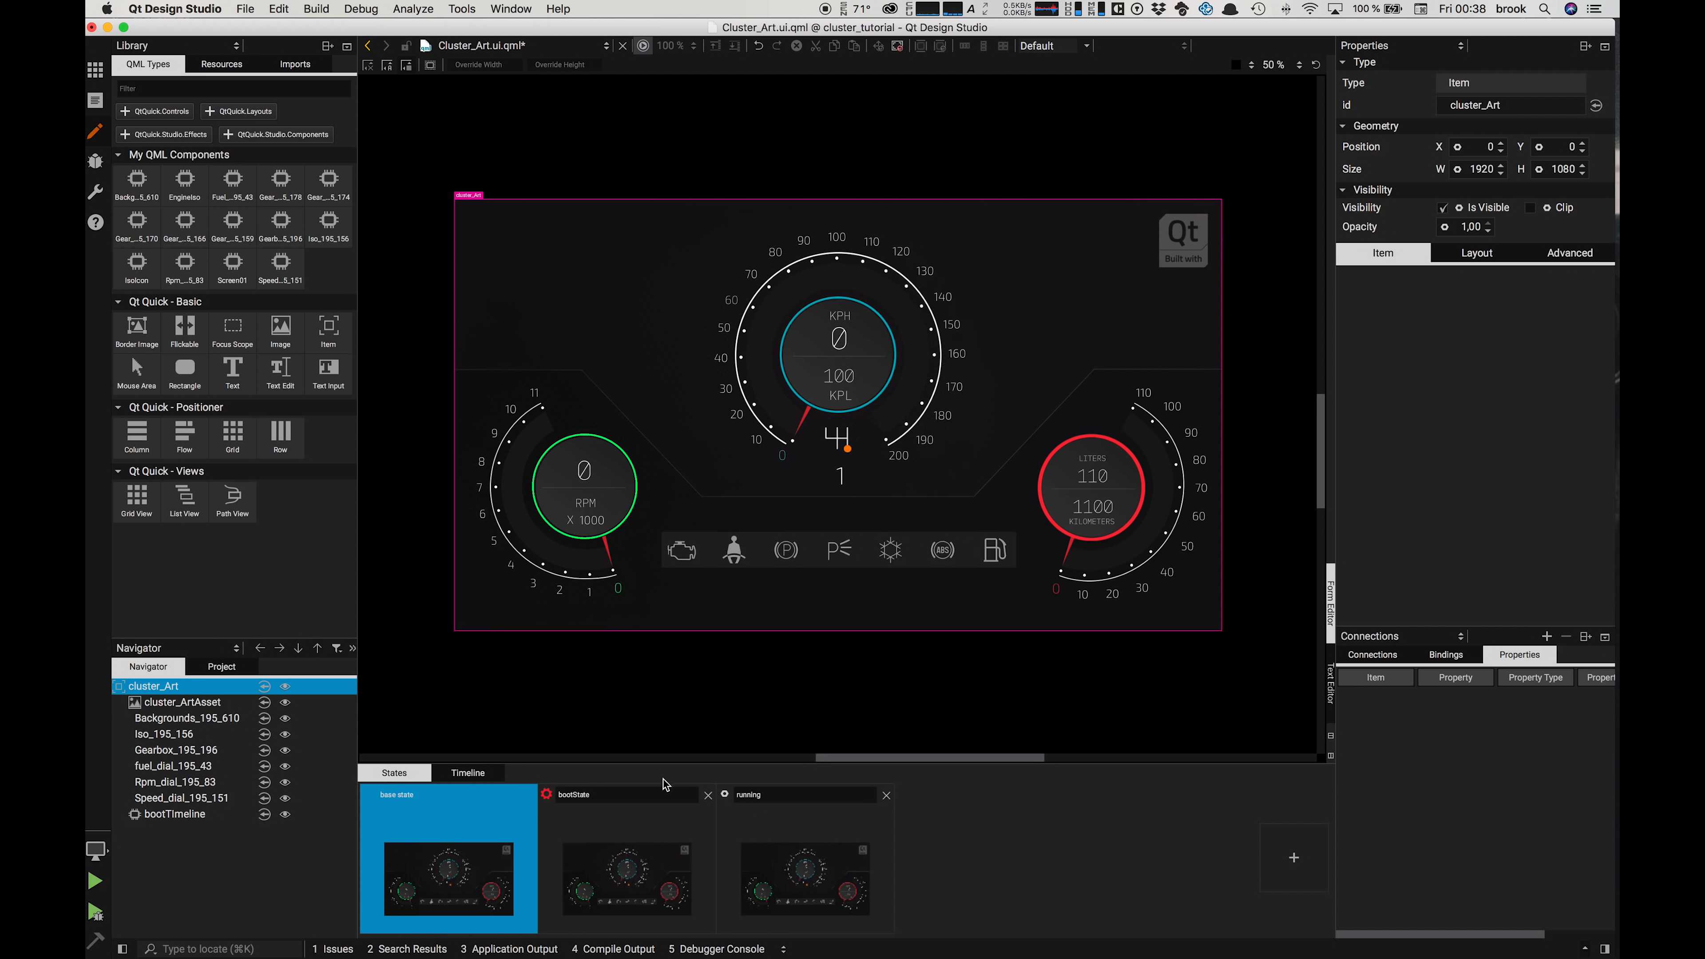
Step: Set the when condition of the running state to !Data.Values.booting
click(725, 794)
click(745, 808)
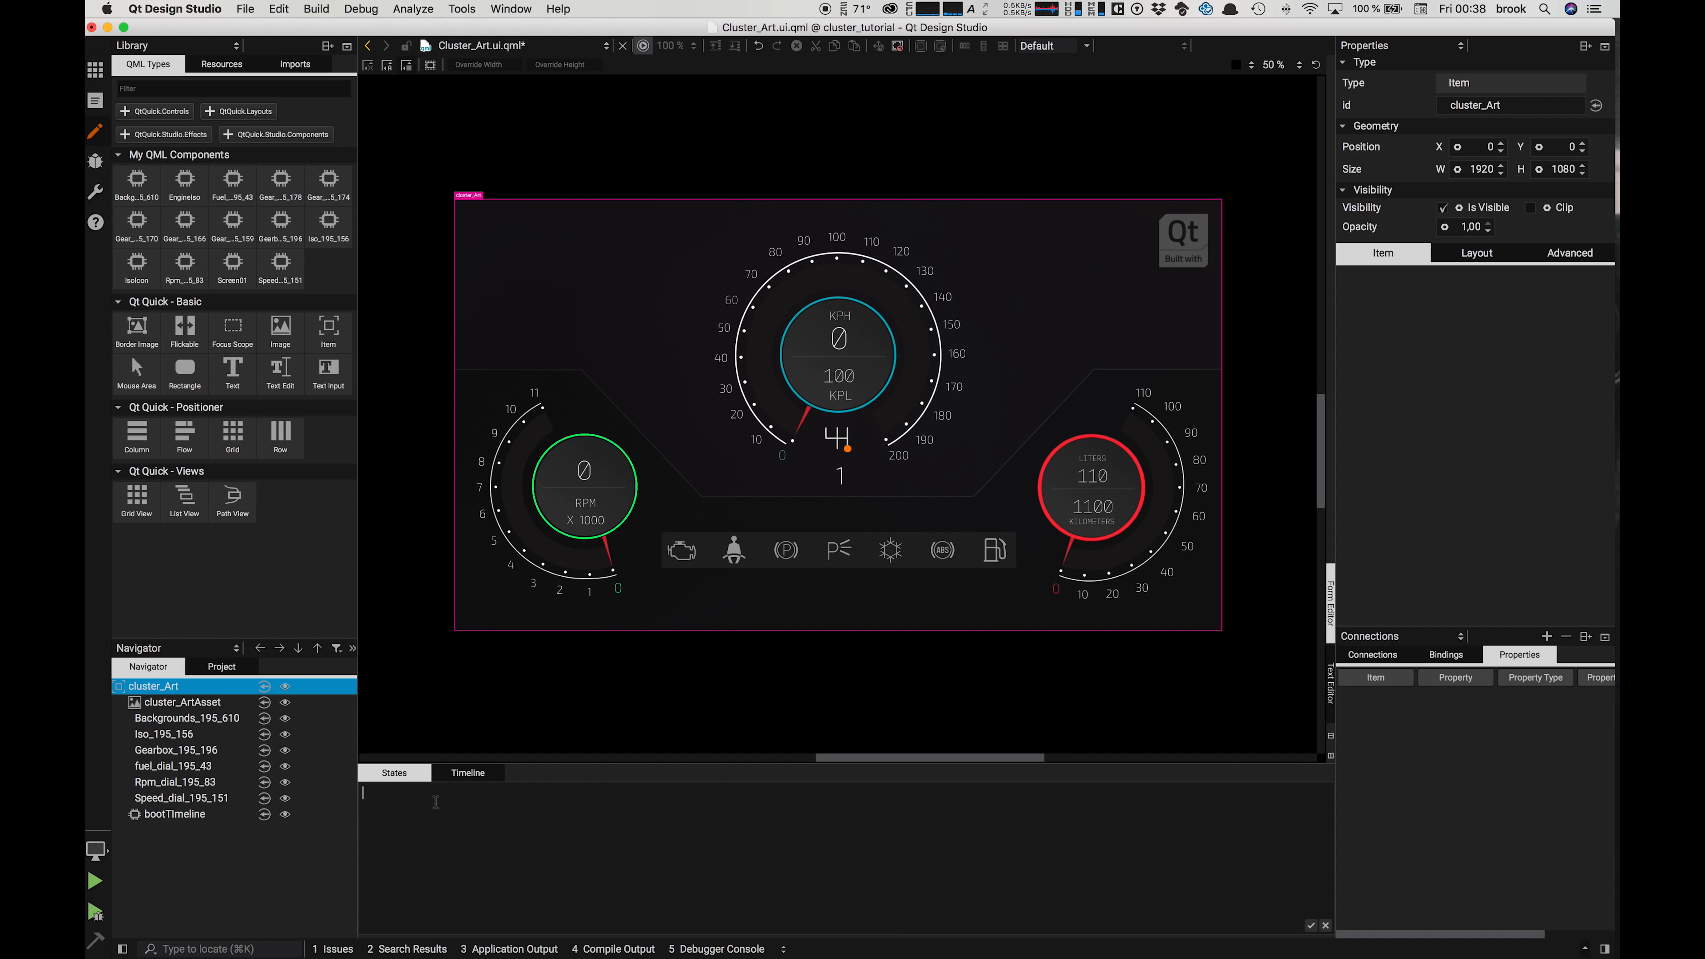
text(Data.v)
key(Return)
text(.Values.)
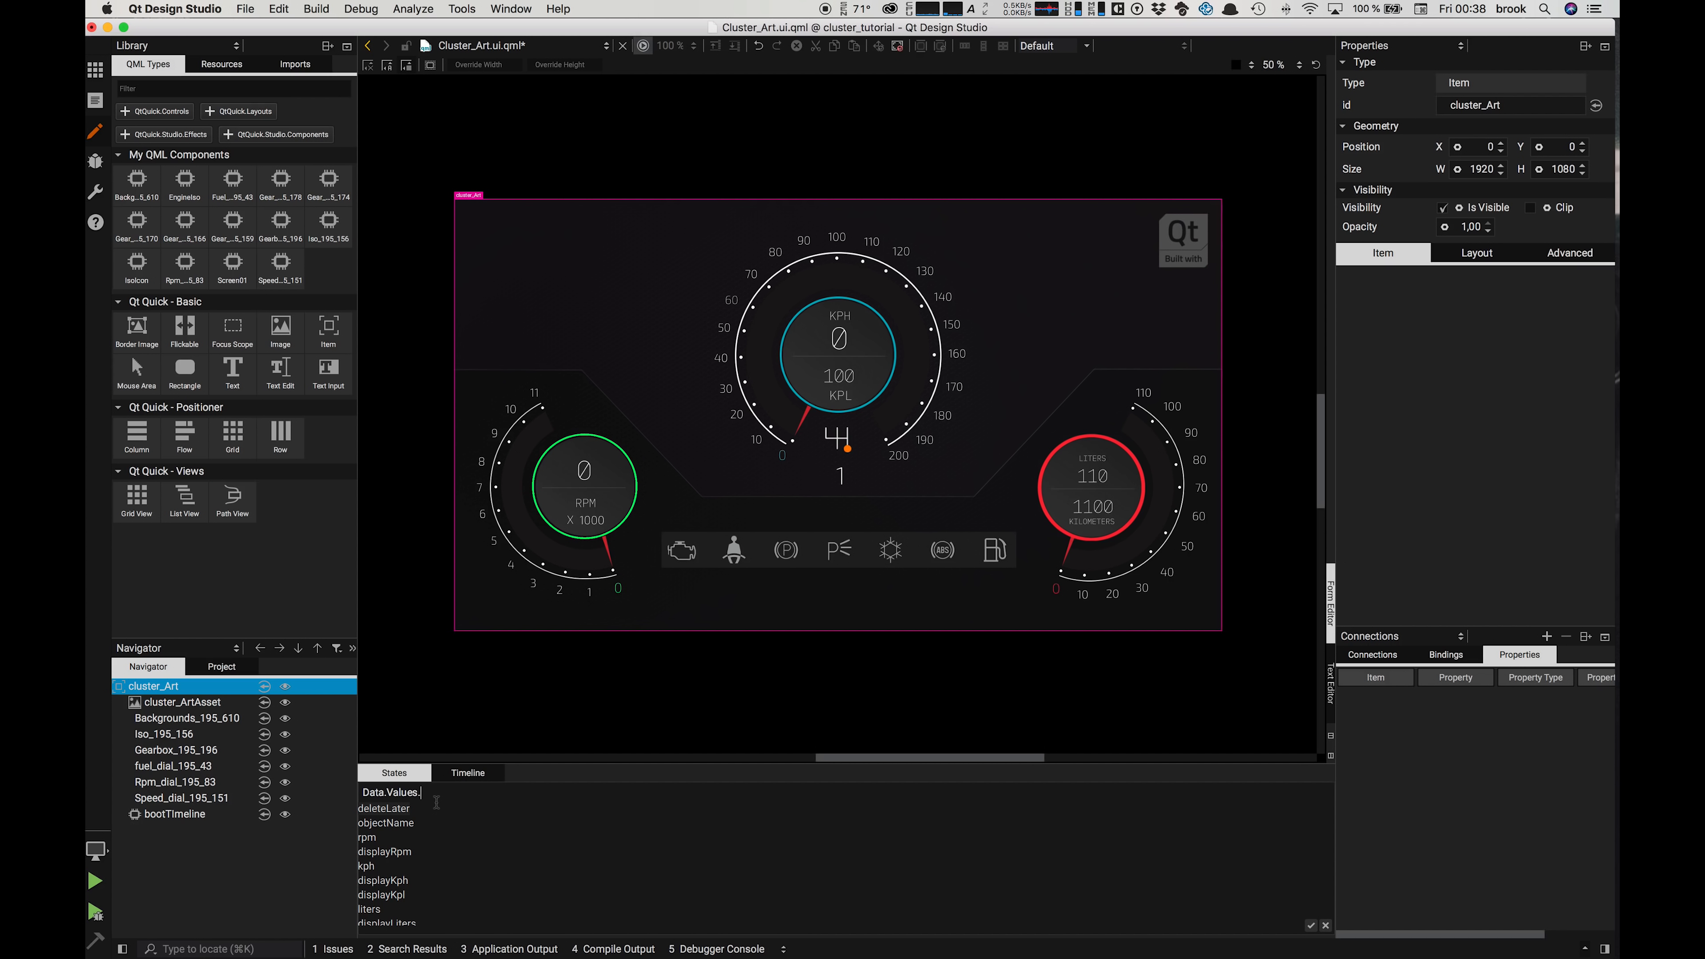
text(booting)
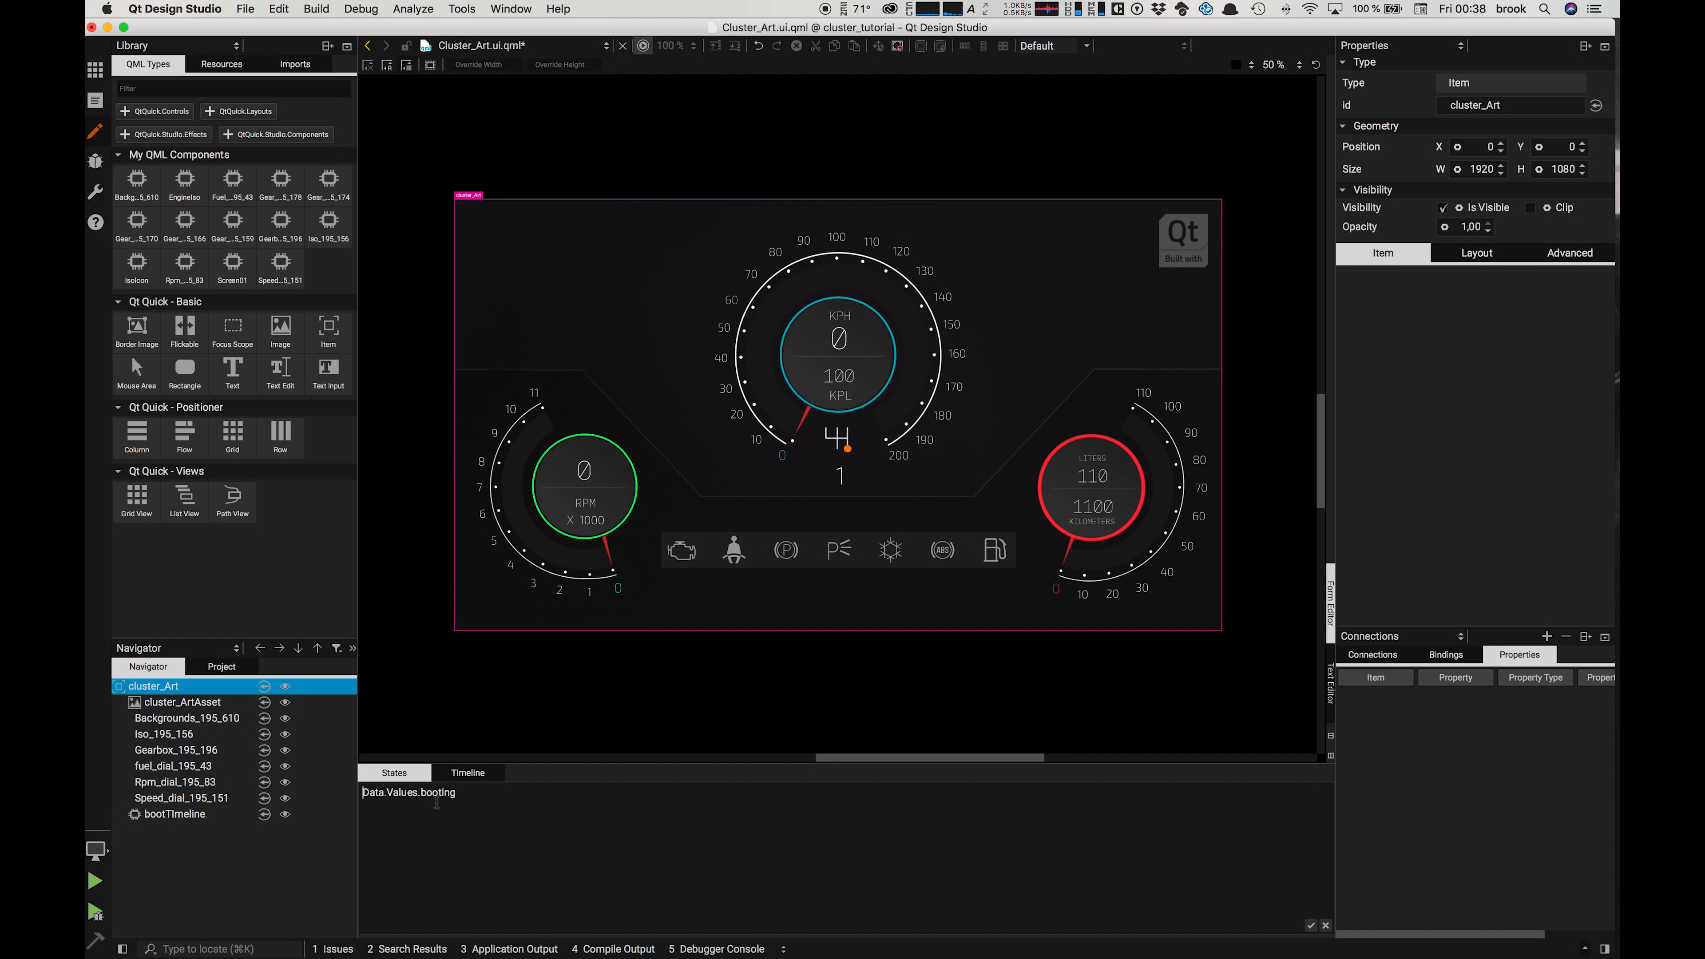
text(!)
click(1312, 927)
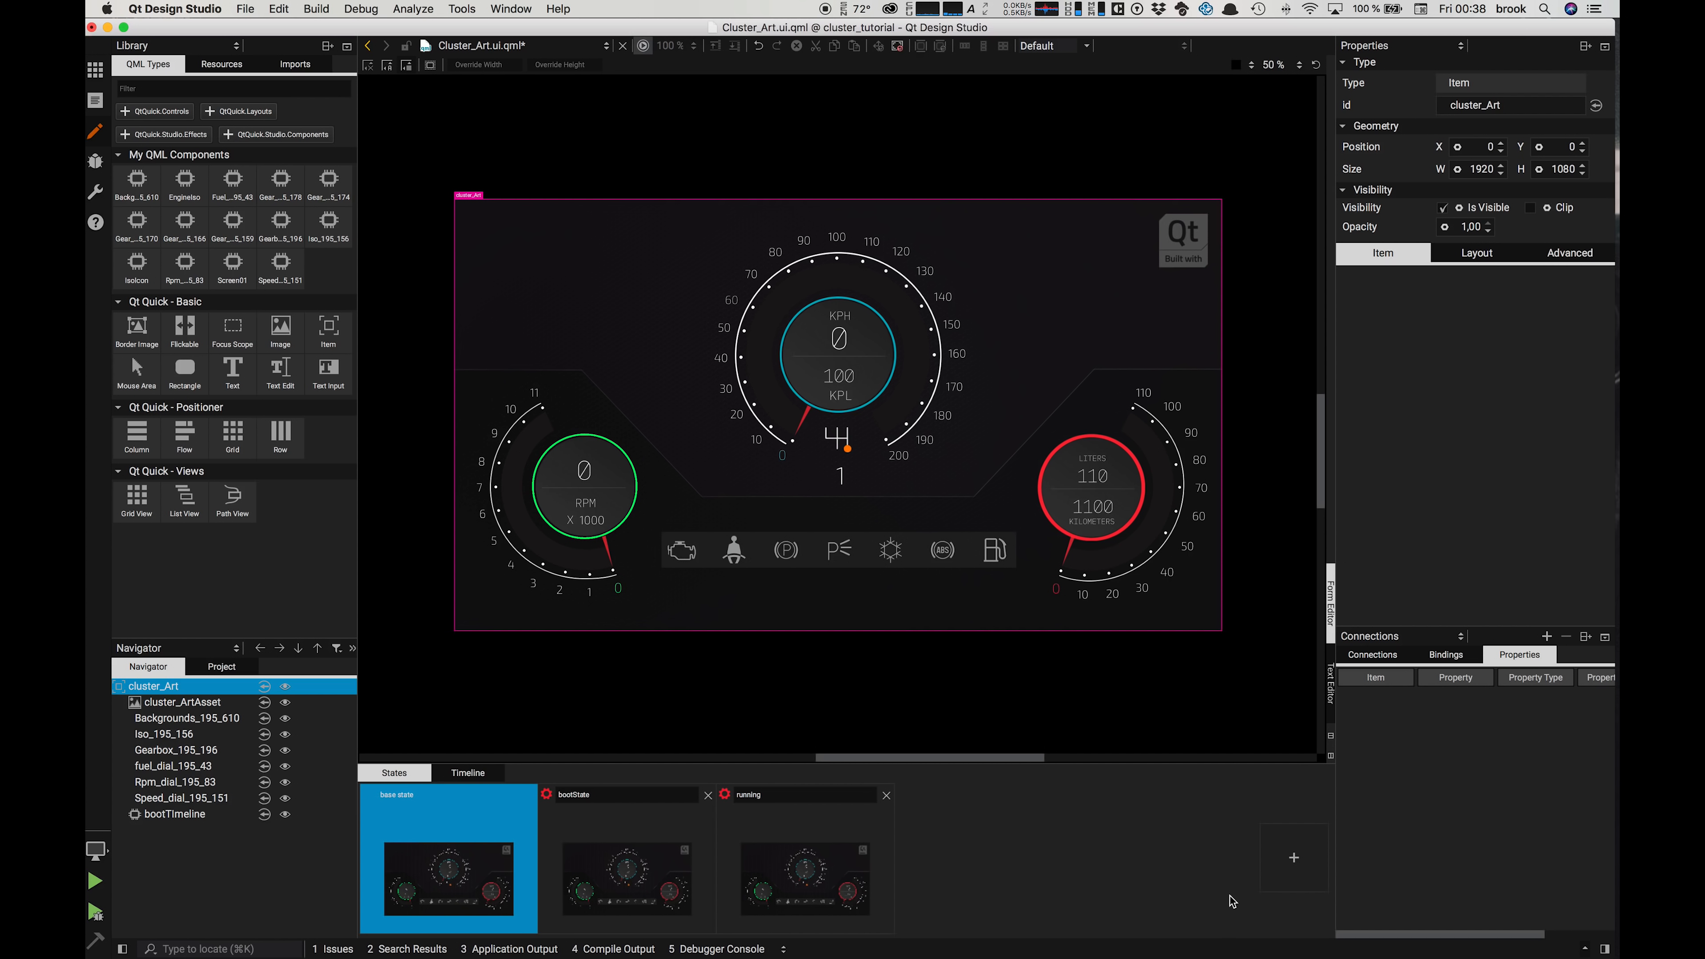
Step: Save Cluster_Art.ui.qml, run the live preview to check the startup behaviour, and close the preview
key(super+s)
click(648, 50)
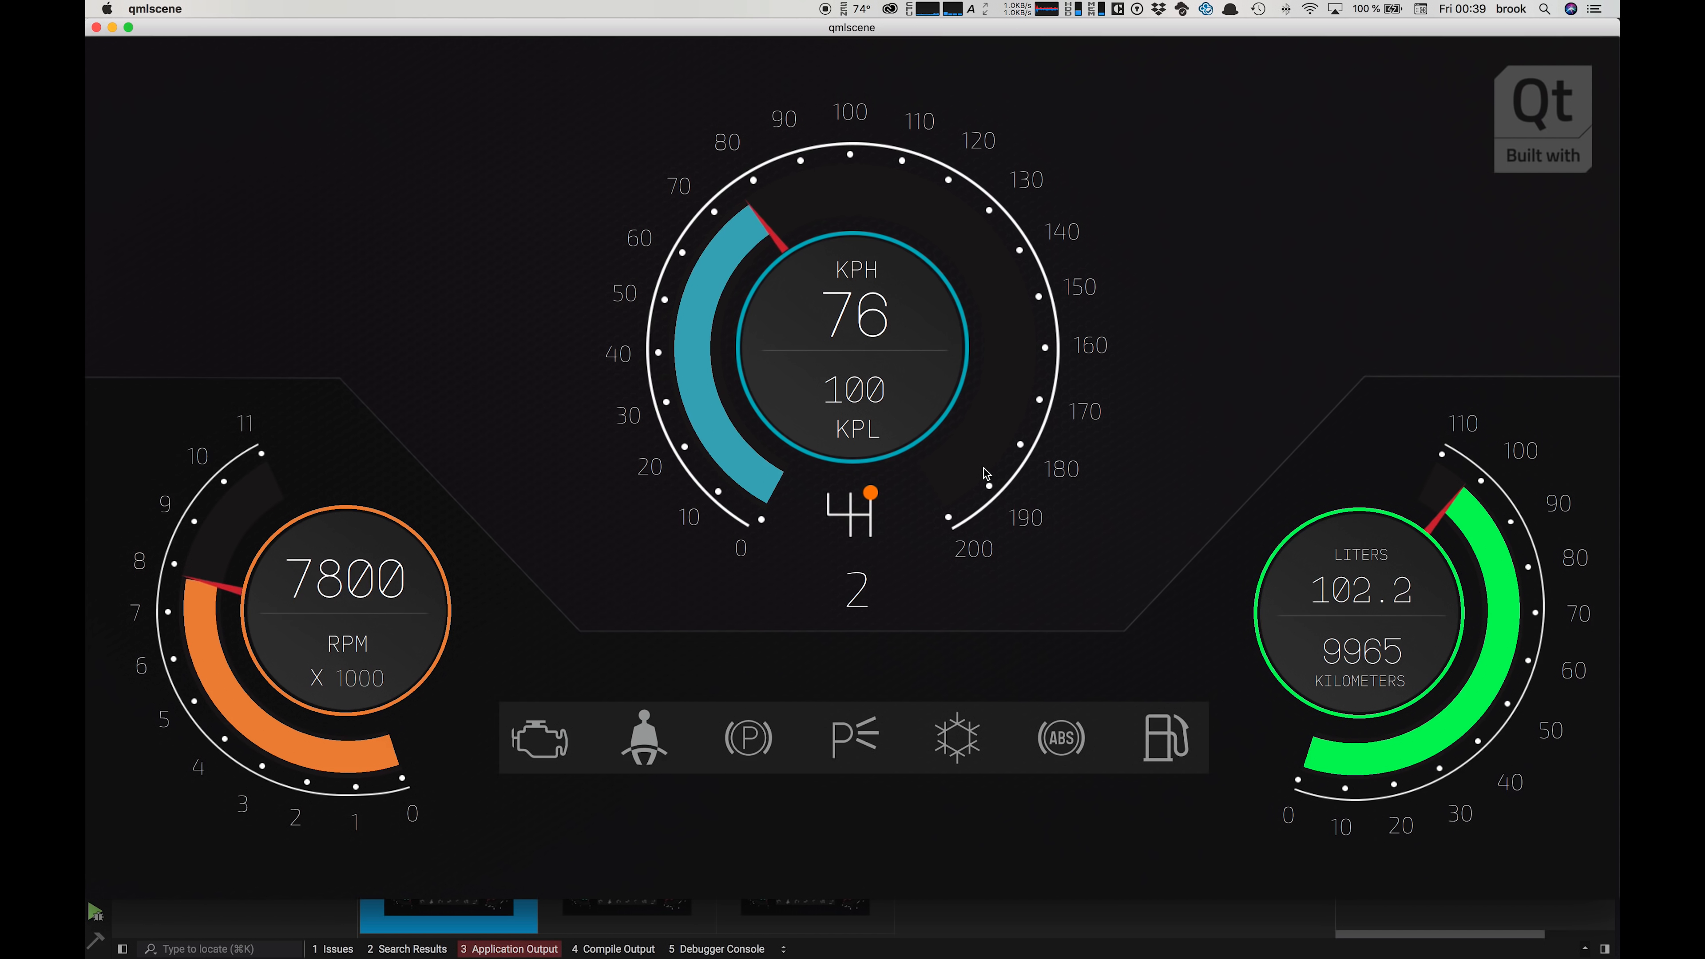
click(96, 28)
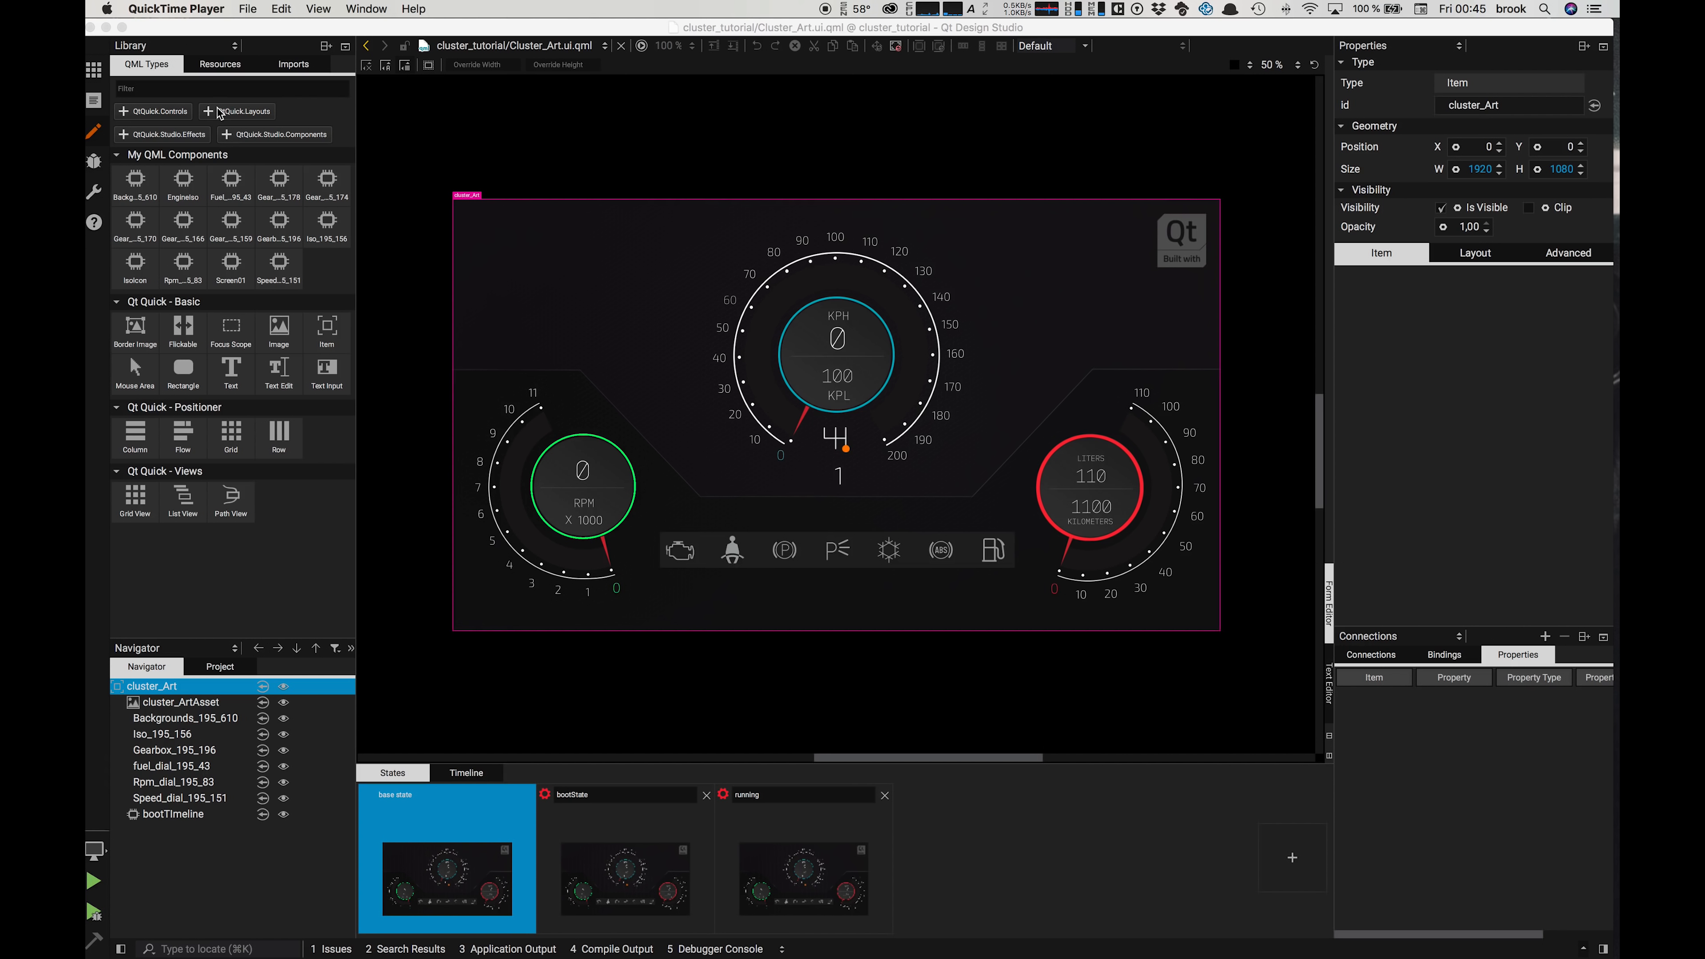
Step: Import QtQuick.Studio.Components, add a Flipable to cluster_Art, and move it over the speed dial
click(290, 139)
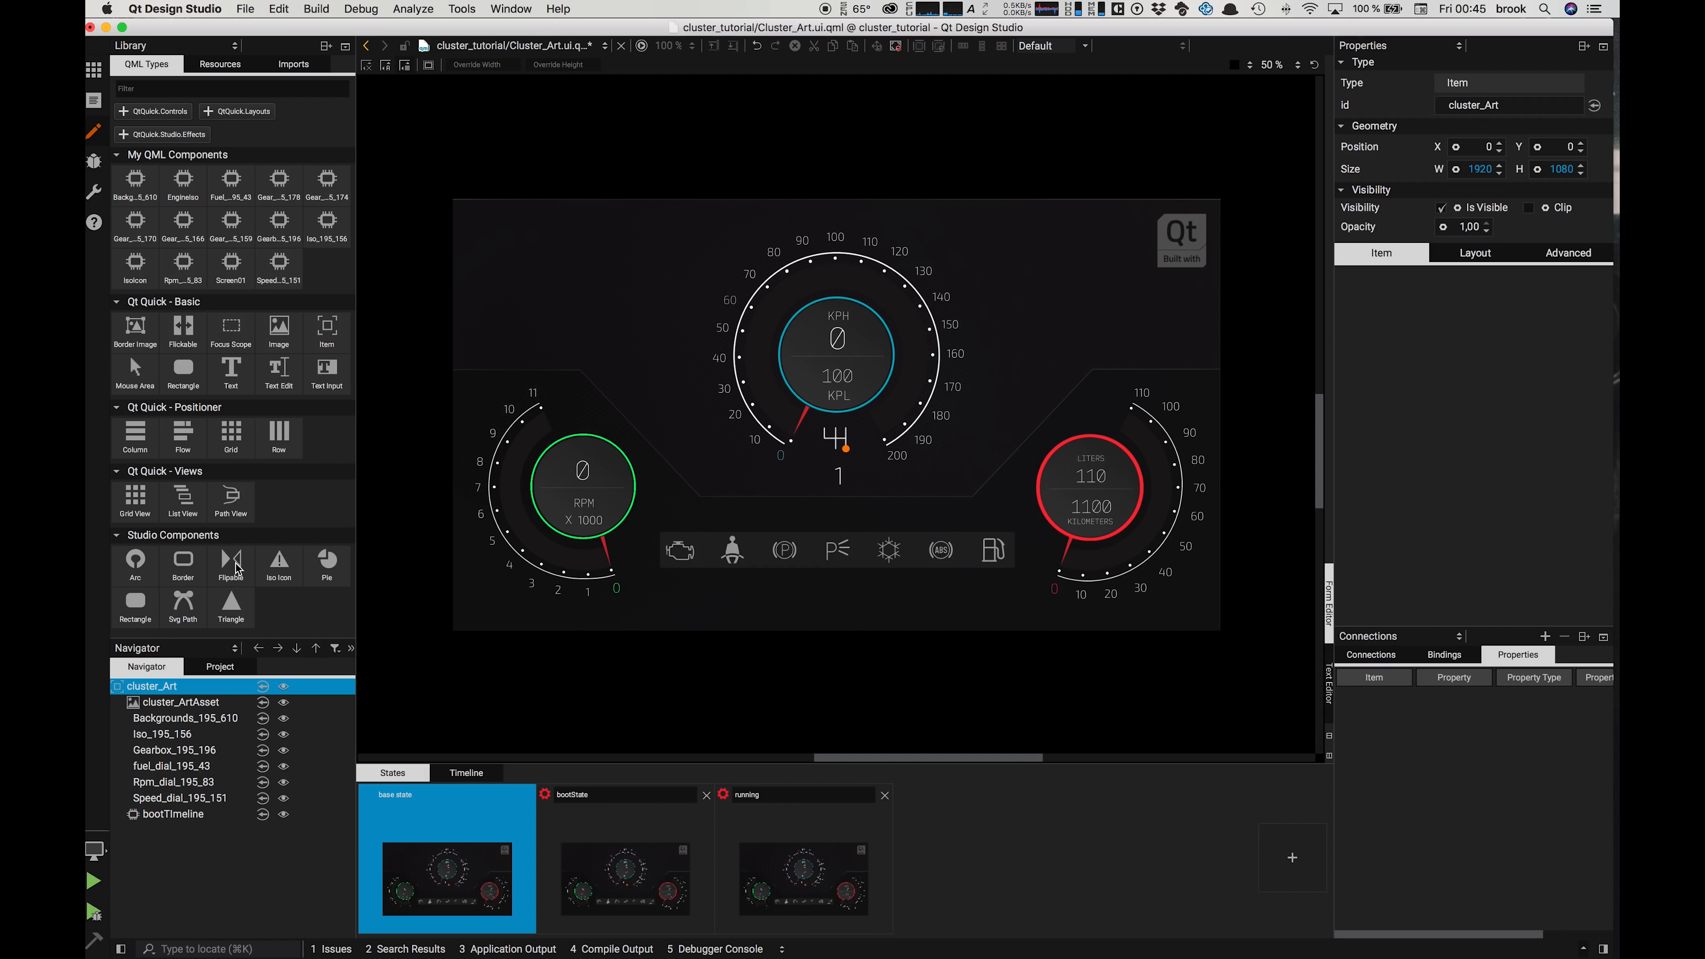
drag(235, 565, 159, 796)
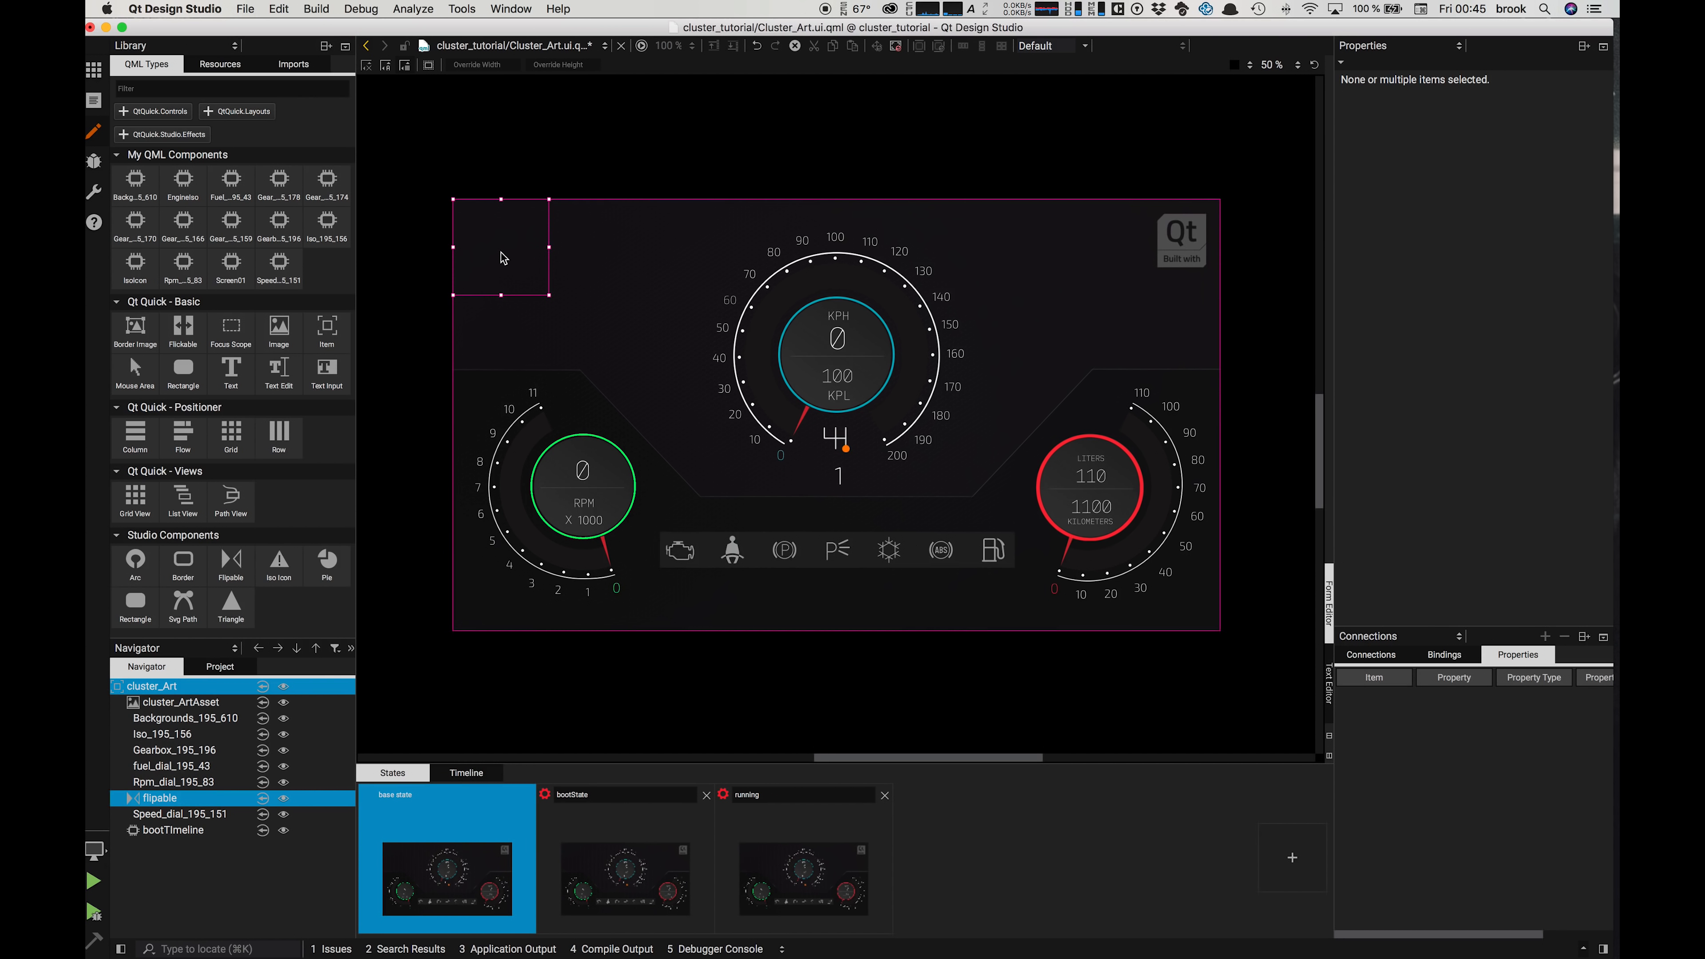
drag(498, 251, 694, 224)
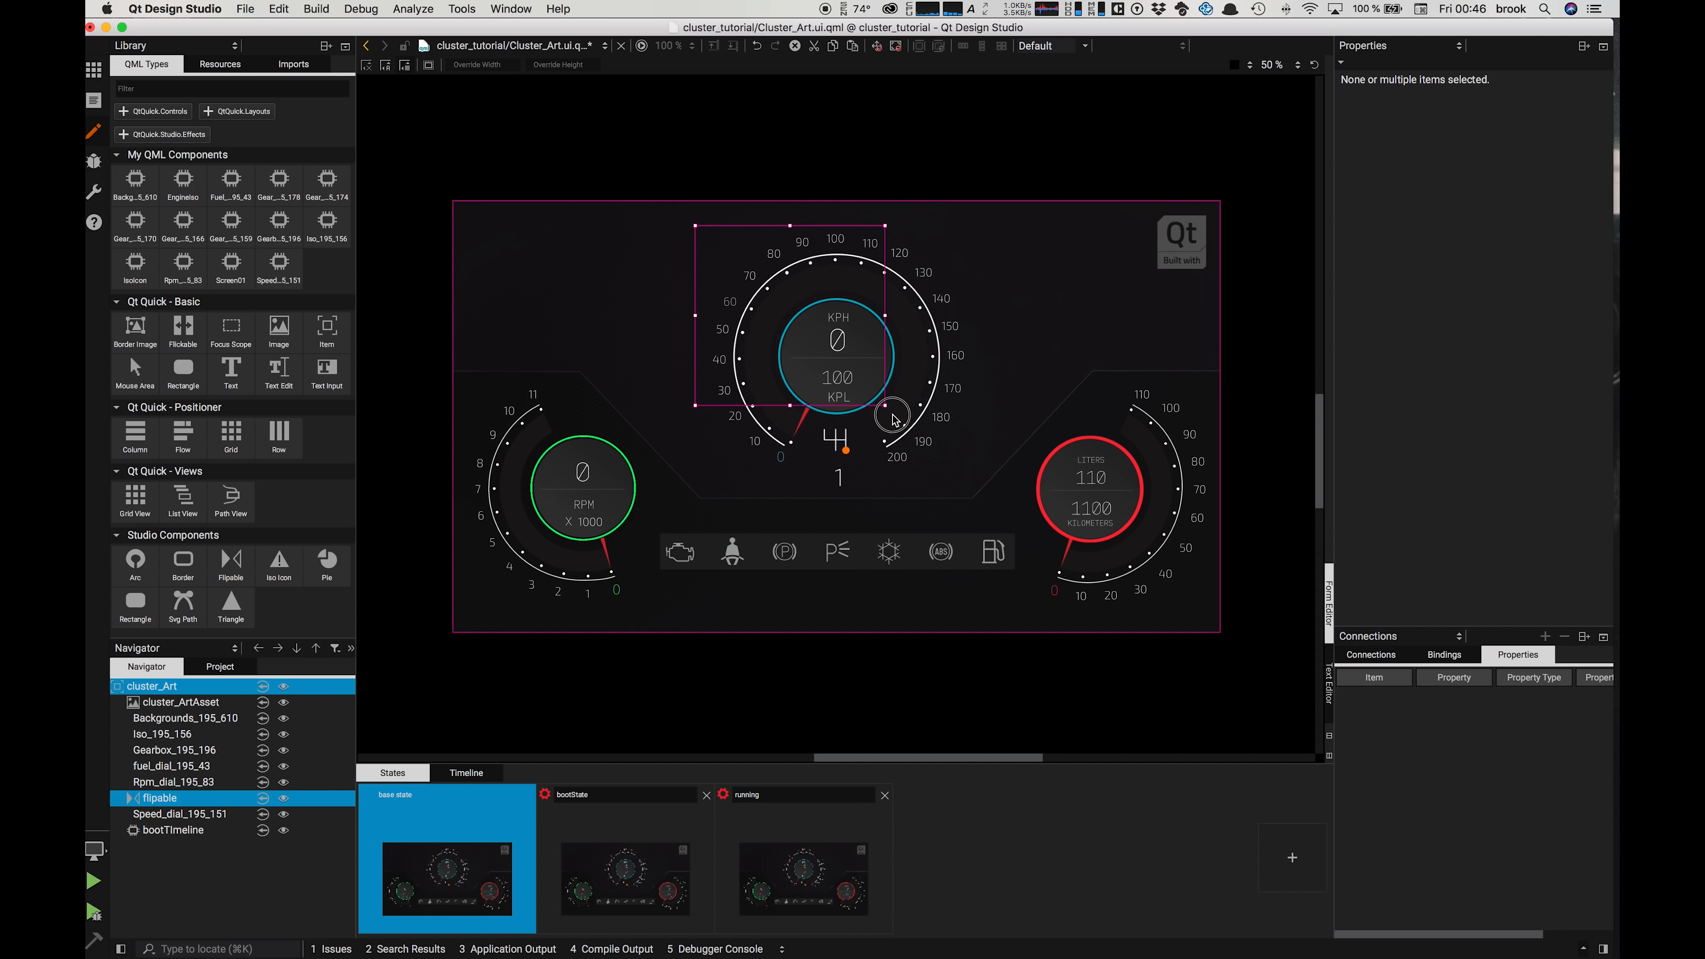
drag(880, 408, 933, 444)
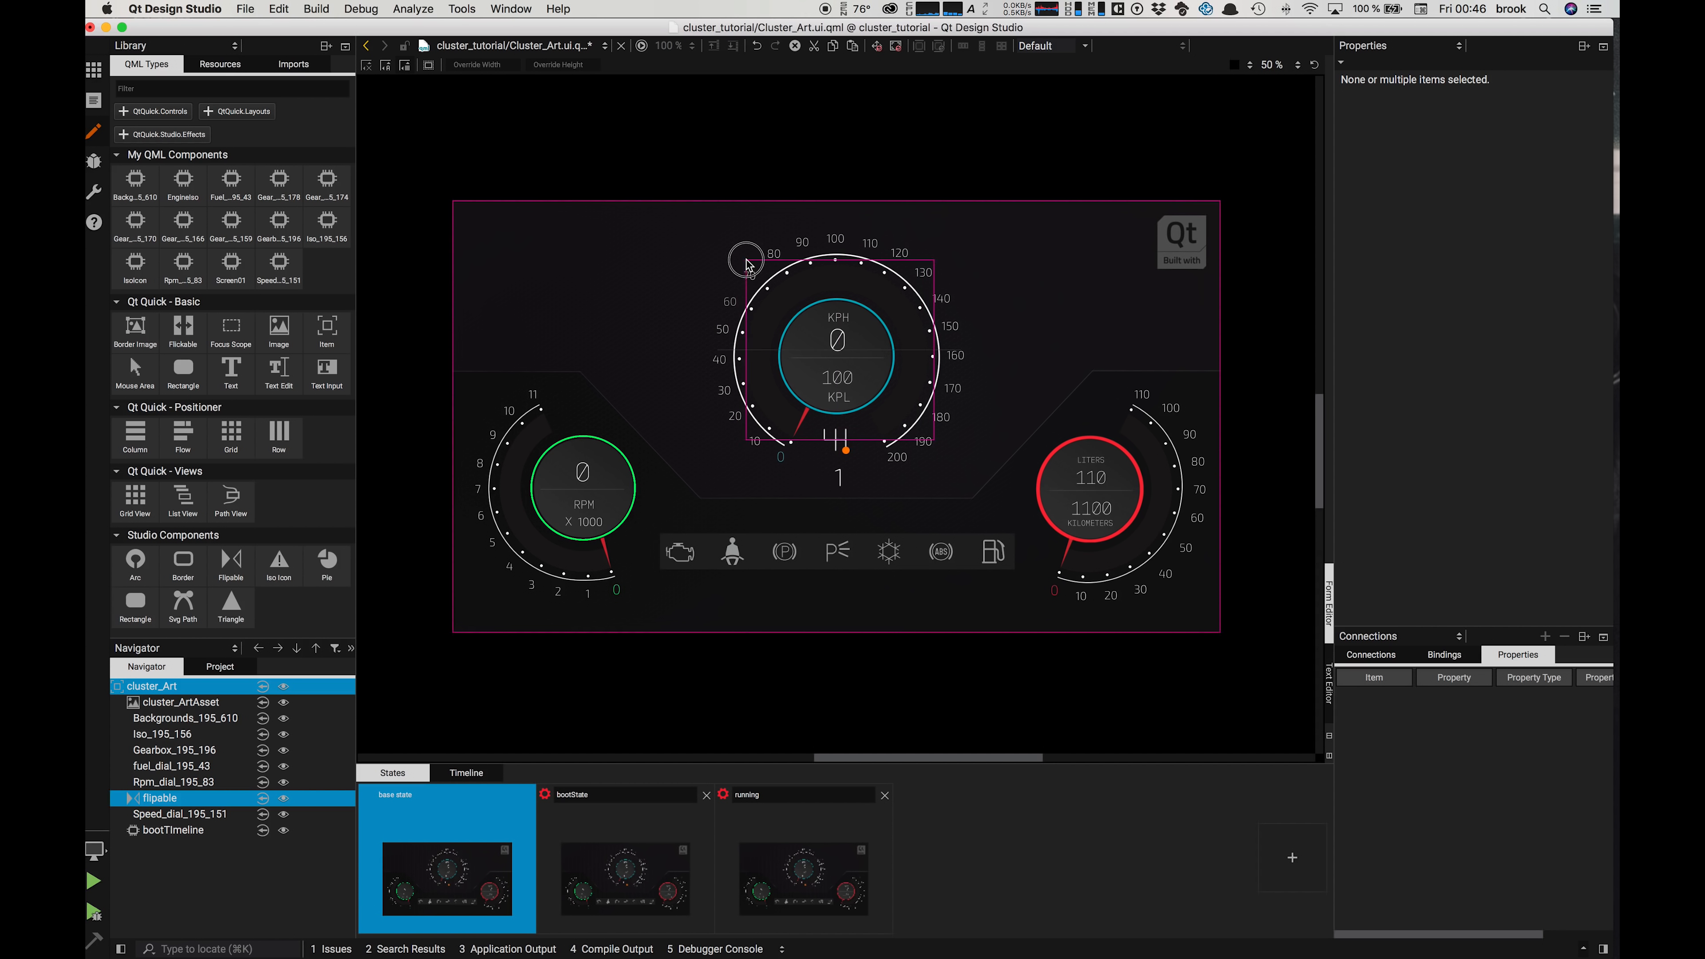
Step: Try the flipable at a size of 500 by 500, then at 600 by 600
click(781, 296)
double_click(1484, 170)
text(500)
key(Tab)
text(500)
key(shift+Tab)
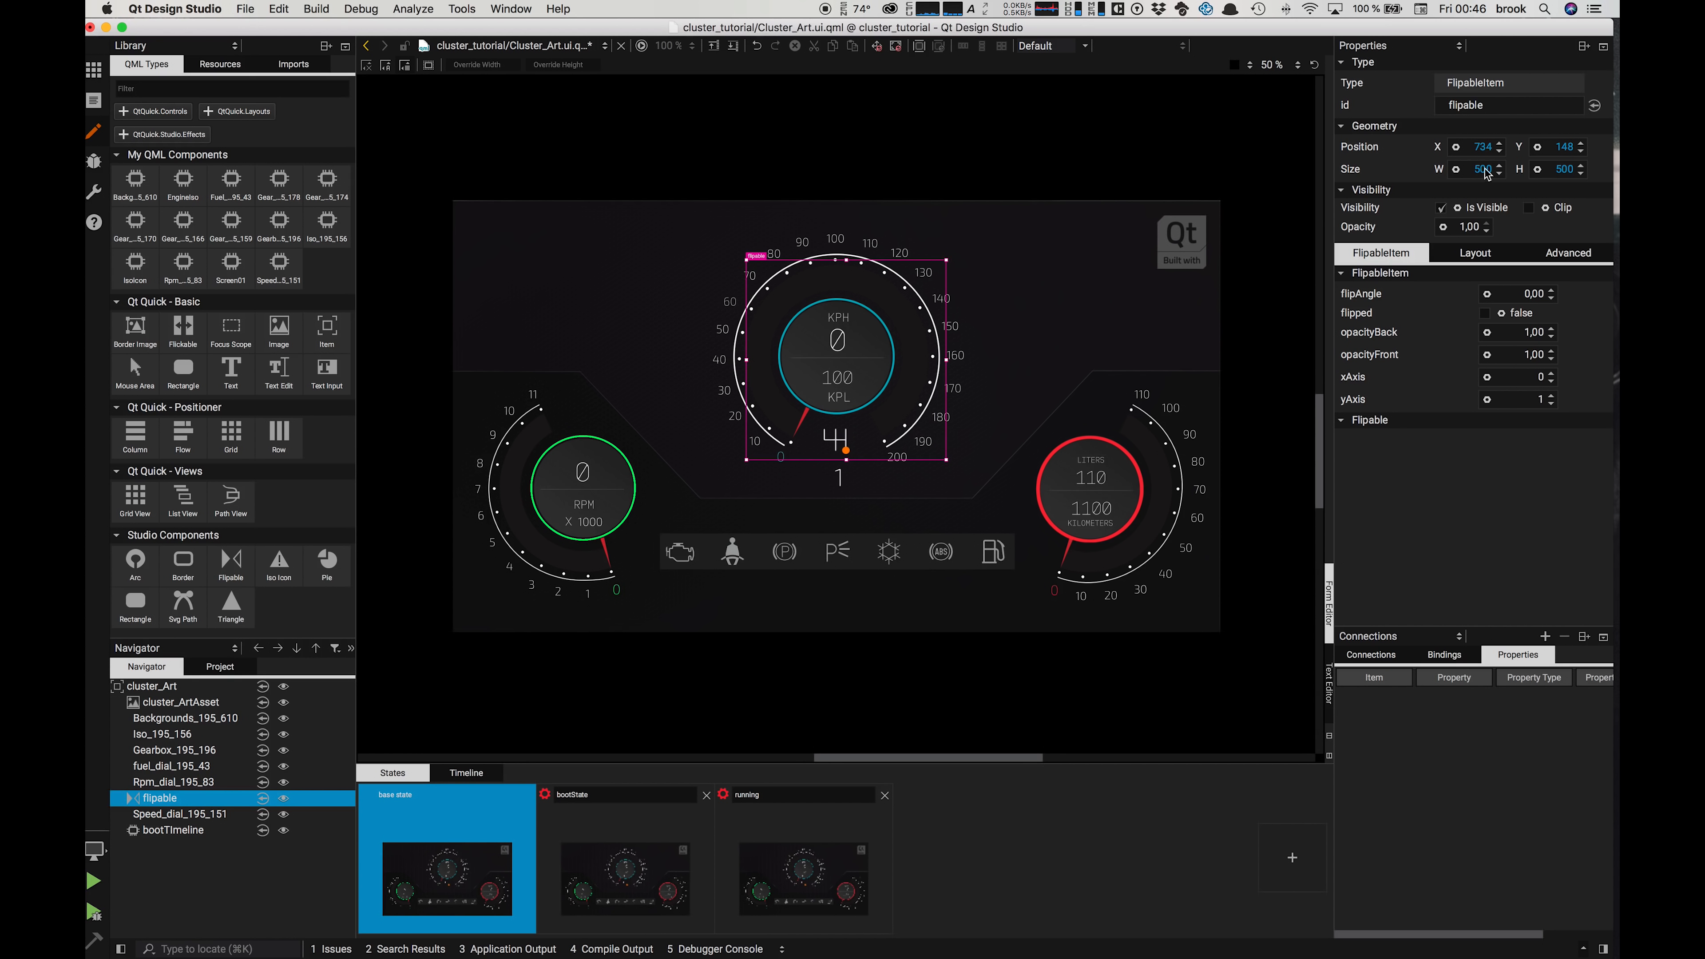
text(600	600)
key(Return)
Step: Shift the flipable toward the upper left of the speed dial and set its size to 800 by 800
drag(782, 292, 758, 267)
double_click(1481, 169)
text(800)
key(Tab)
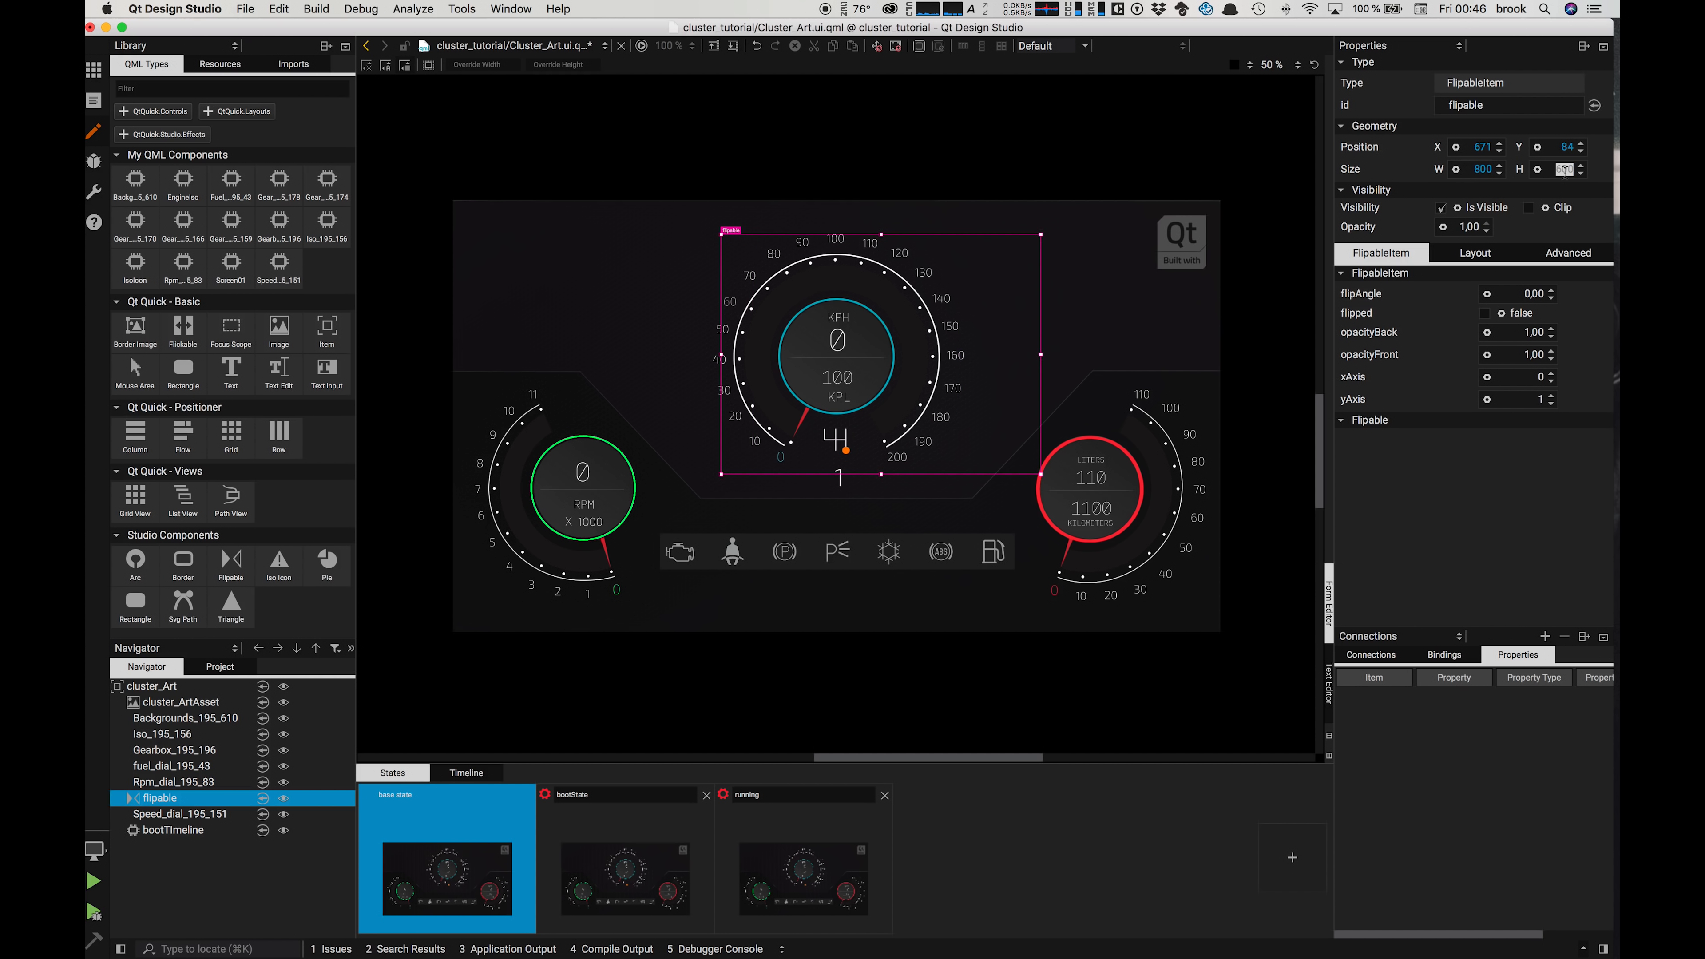
text(800)
key(Return)
Step: Reposition the flipable around the speed dial and adjust its edges to about 778 by 730 at X 566, Y 8
click(955, 440)
drag(982, 450, 941, 403)
drag(839, 186, 840, 203)
drag(837, 507, 837, 495)
drag(999, 350, 992, 356)
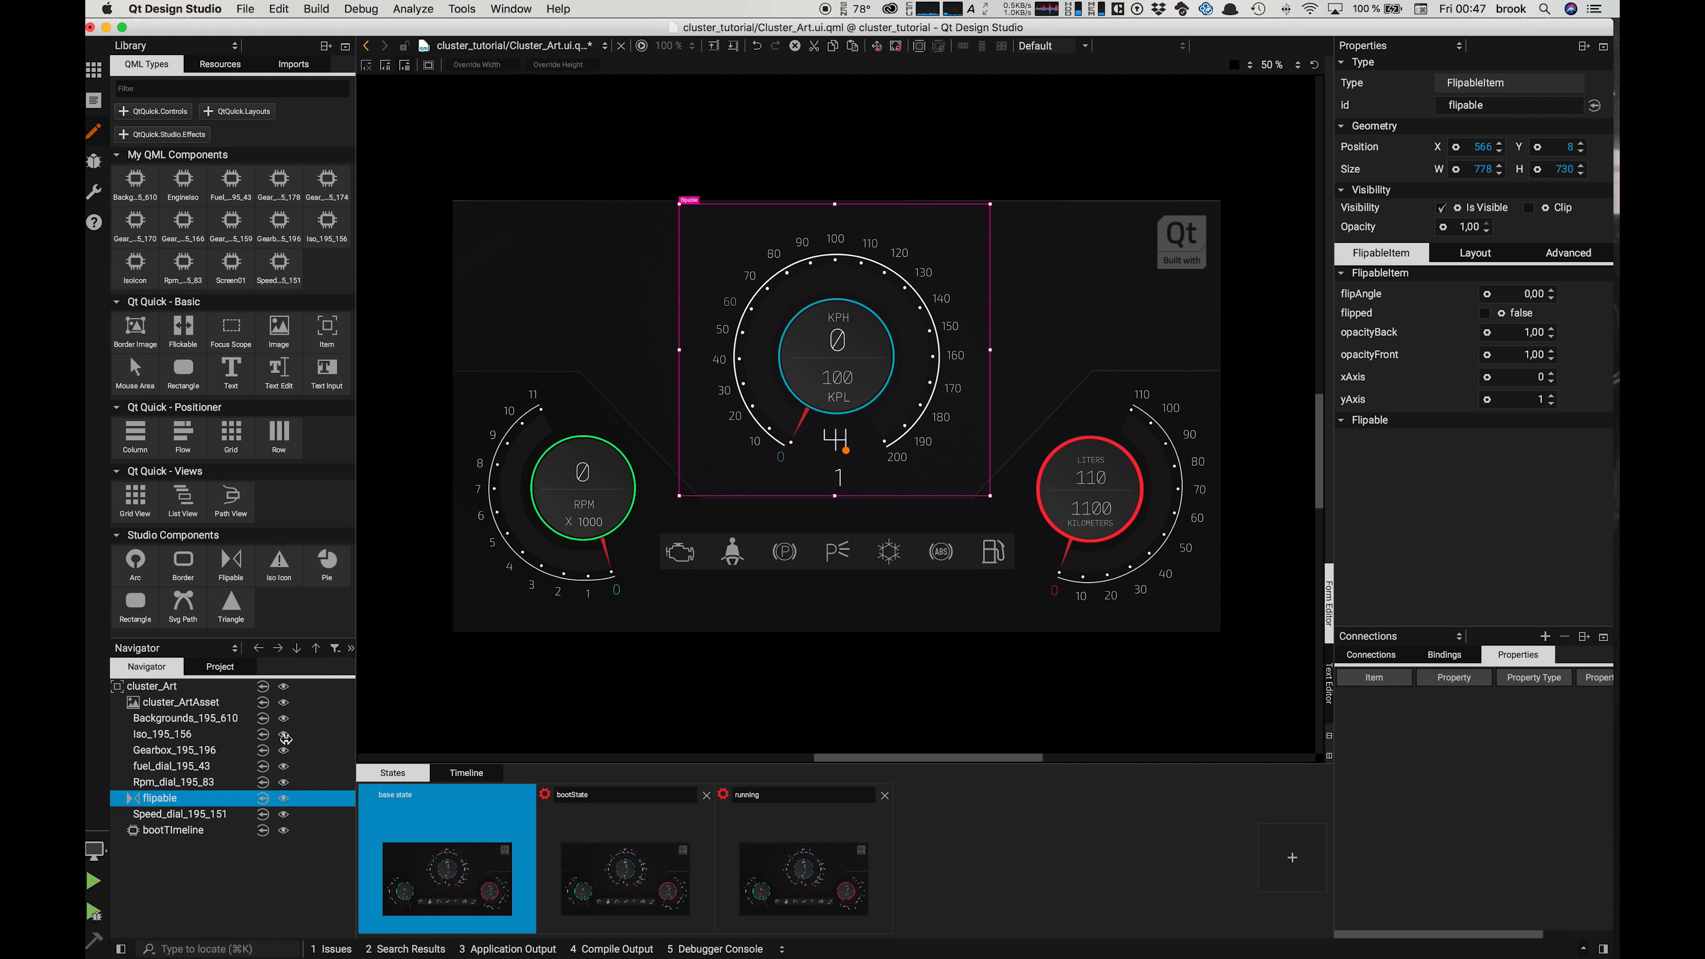
Step: Make Speed_dial_195_151 a child of the flipable in the component hierarchy
click(158, 814)
drag(159, 813, 153, 804)
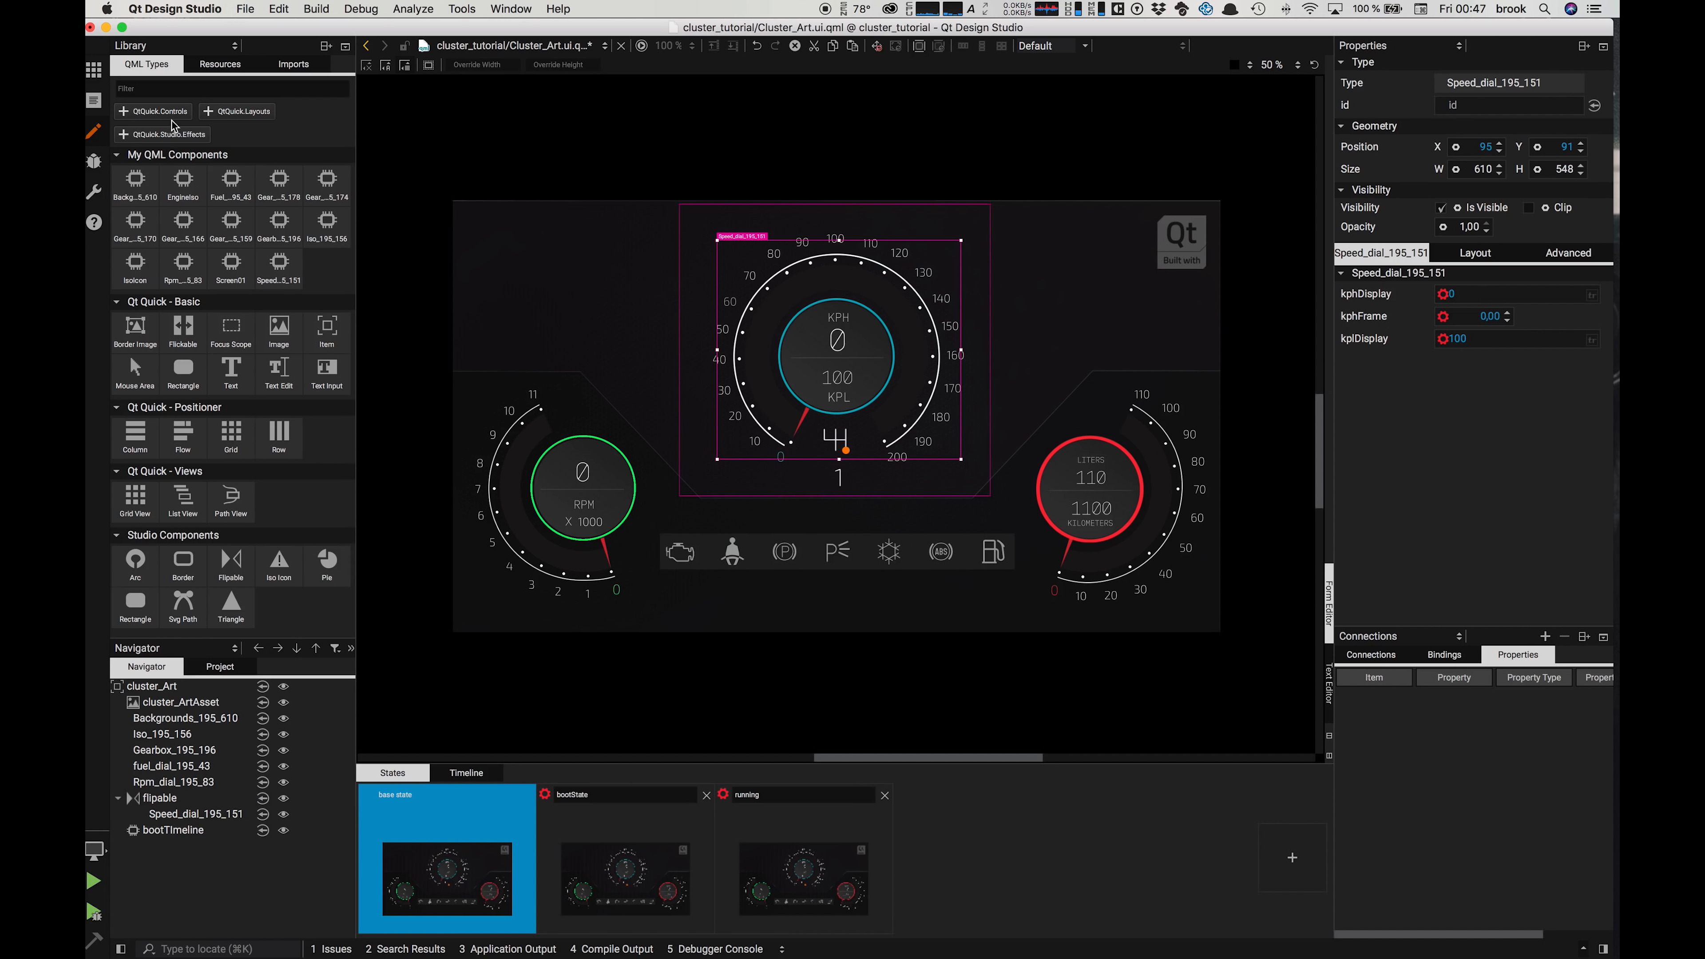
Step: Import carLogo.png from the DesignStudio folder into the cluster_tutorial project's resources
click(212, 67)
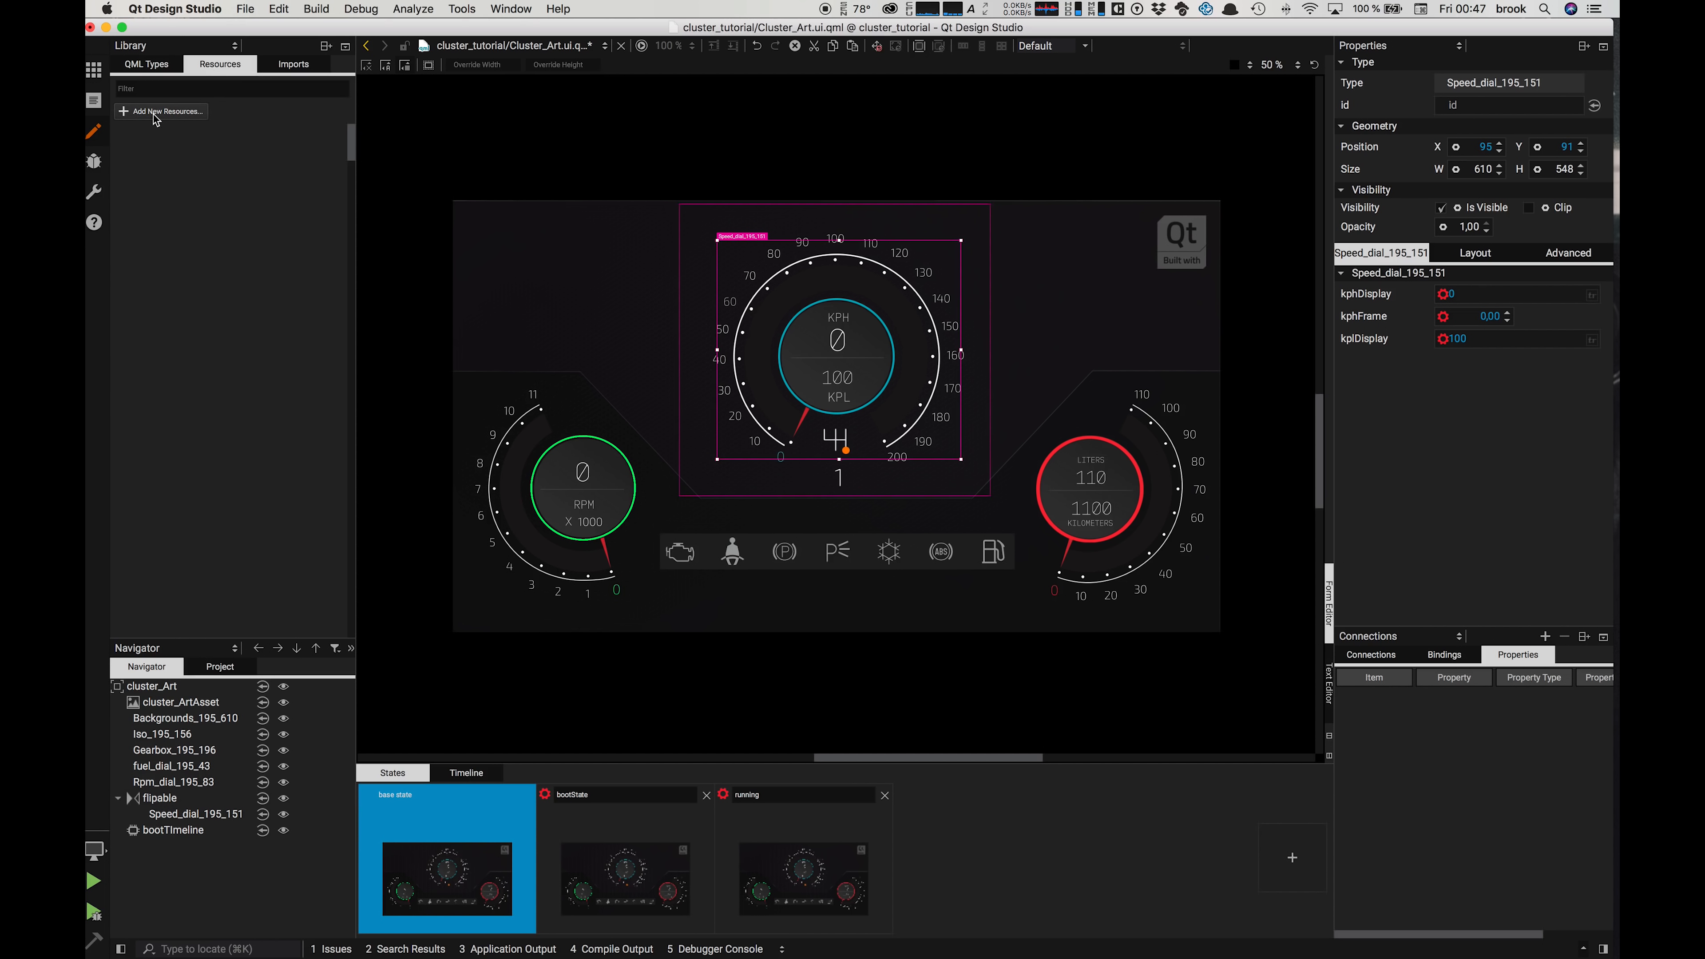
click(154, 114)
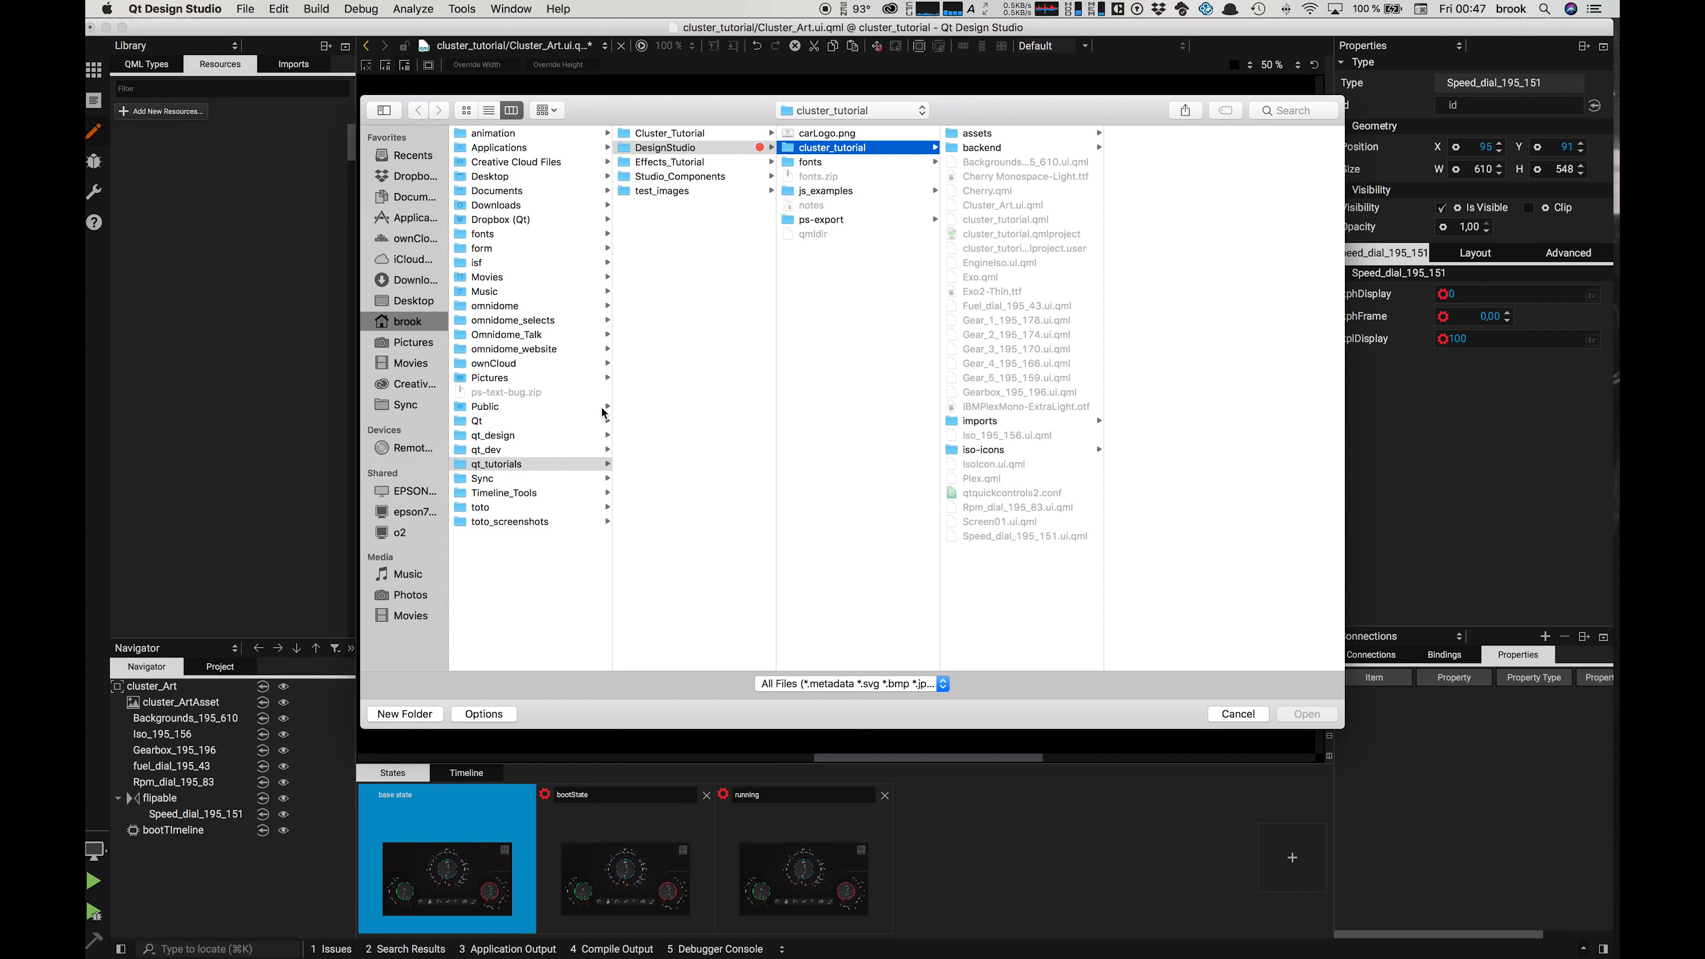
key(Up)
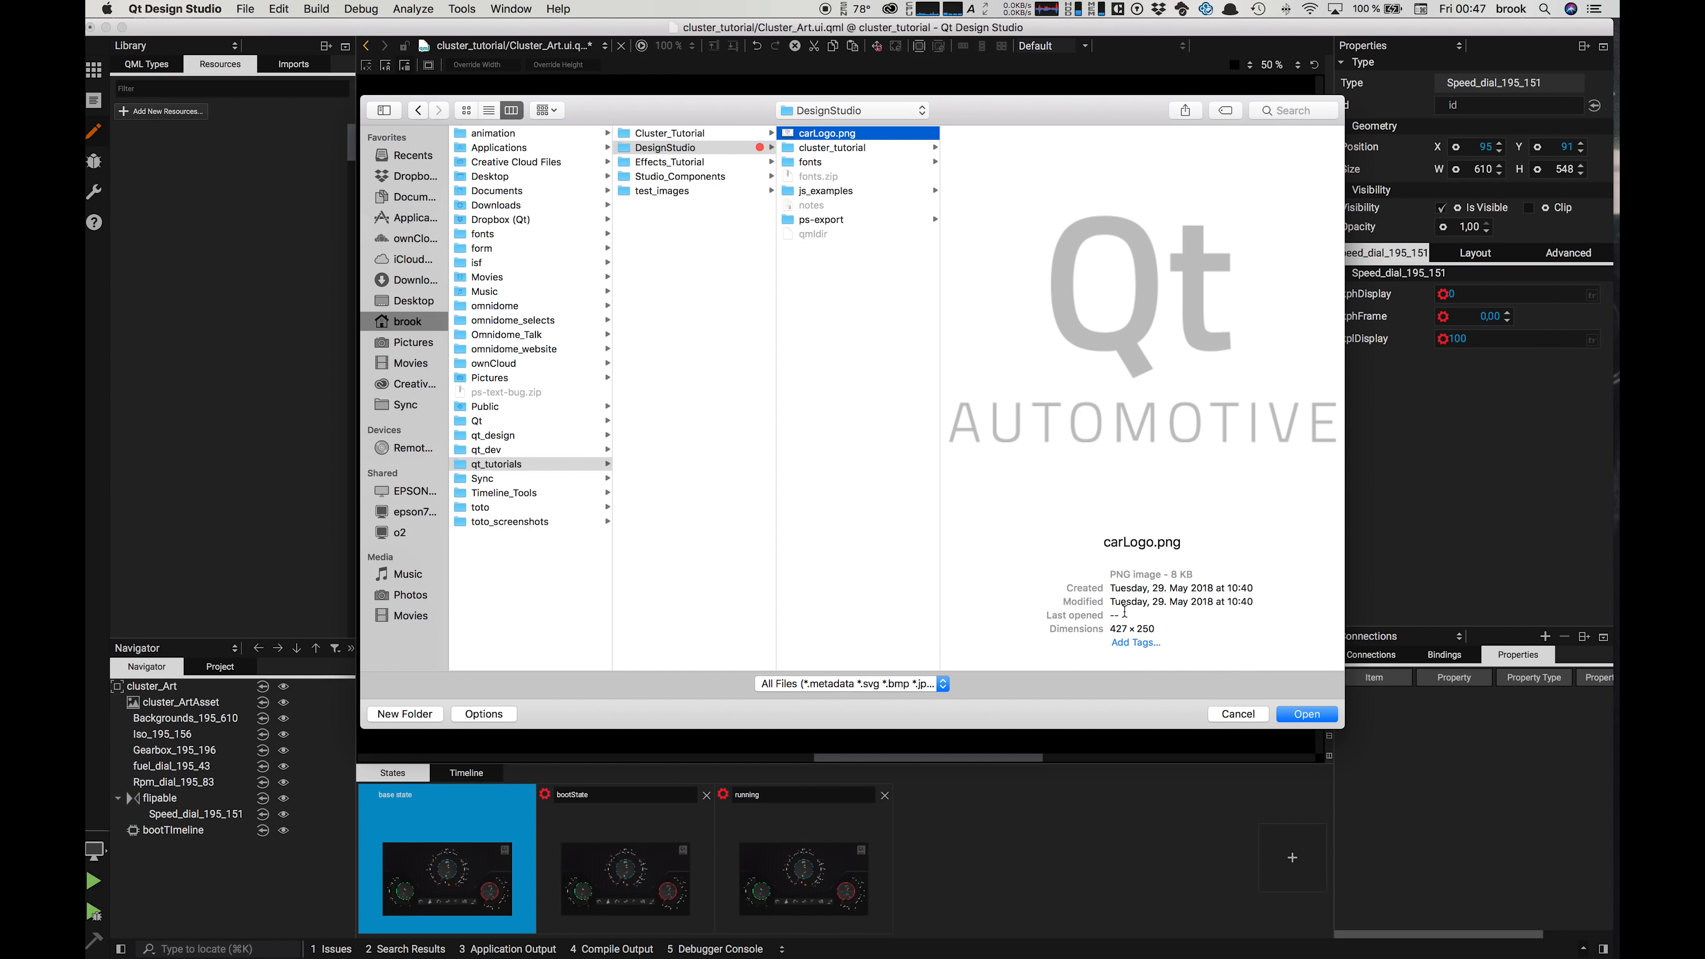
click(1306, 718)
click(1273, 715)
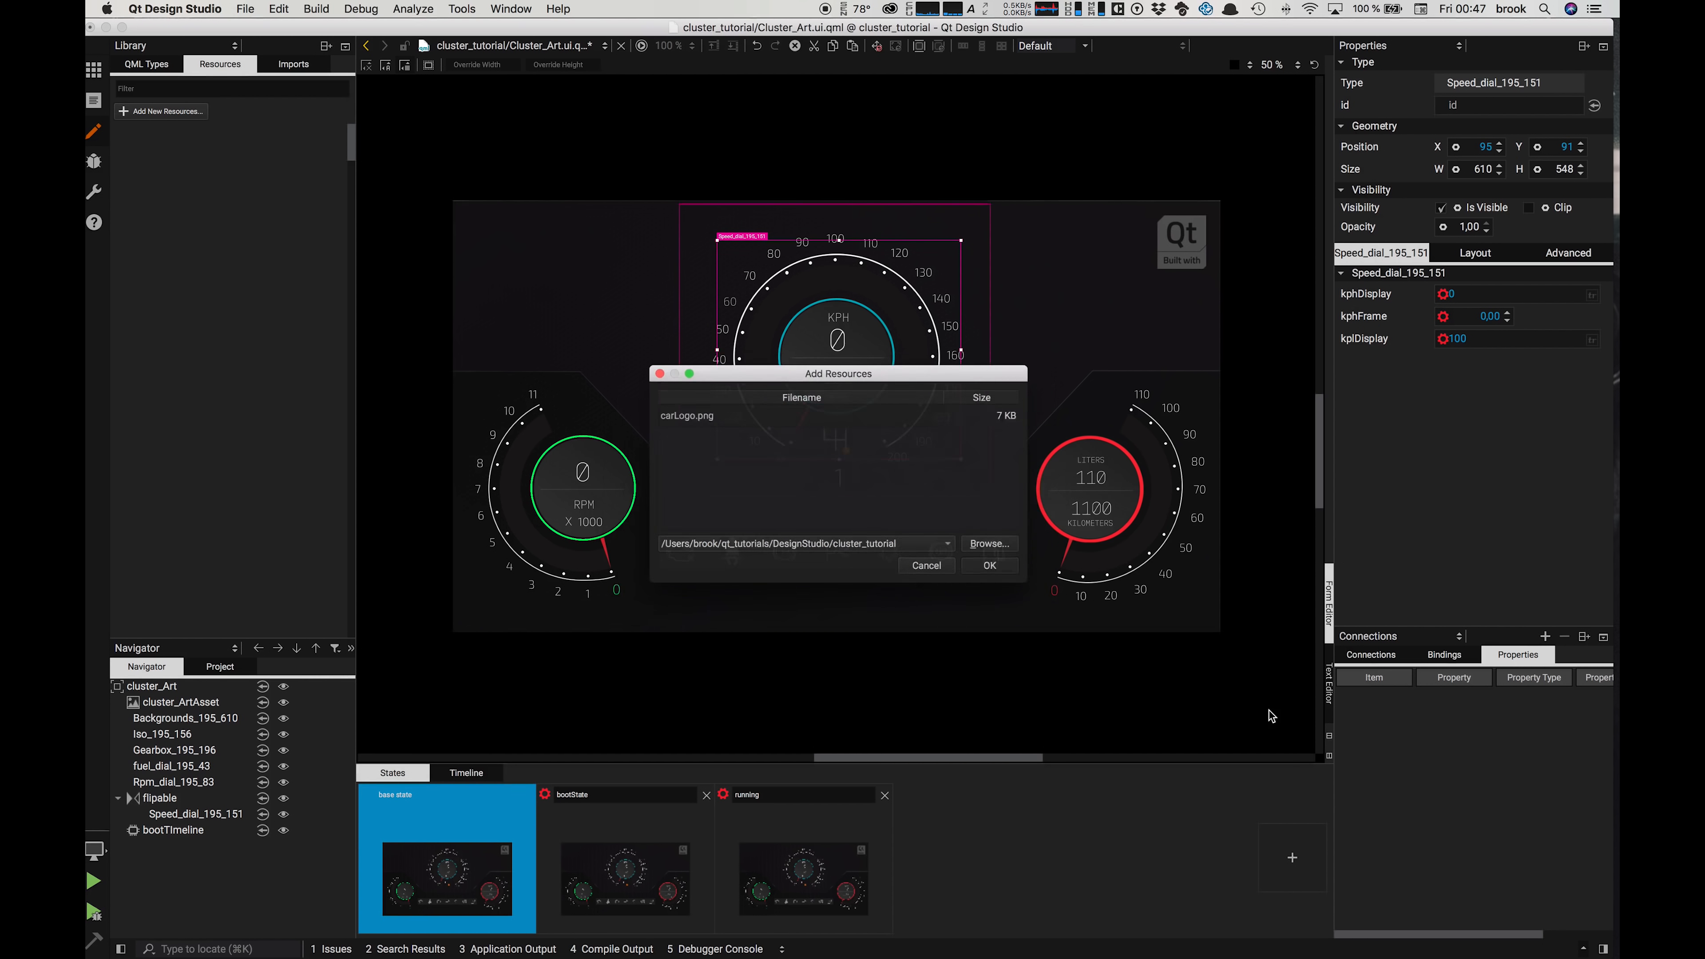
click(1004, 573)
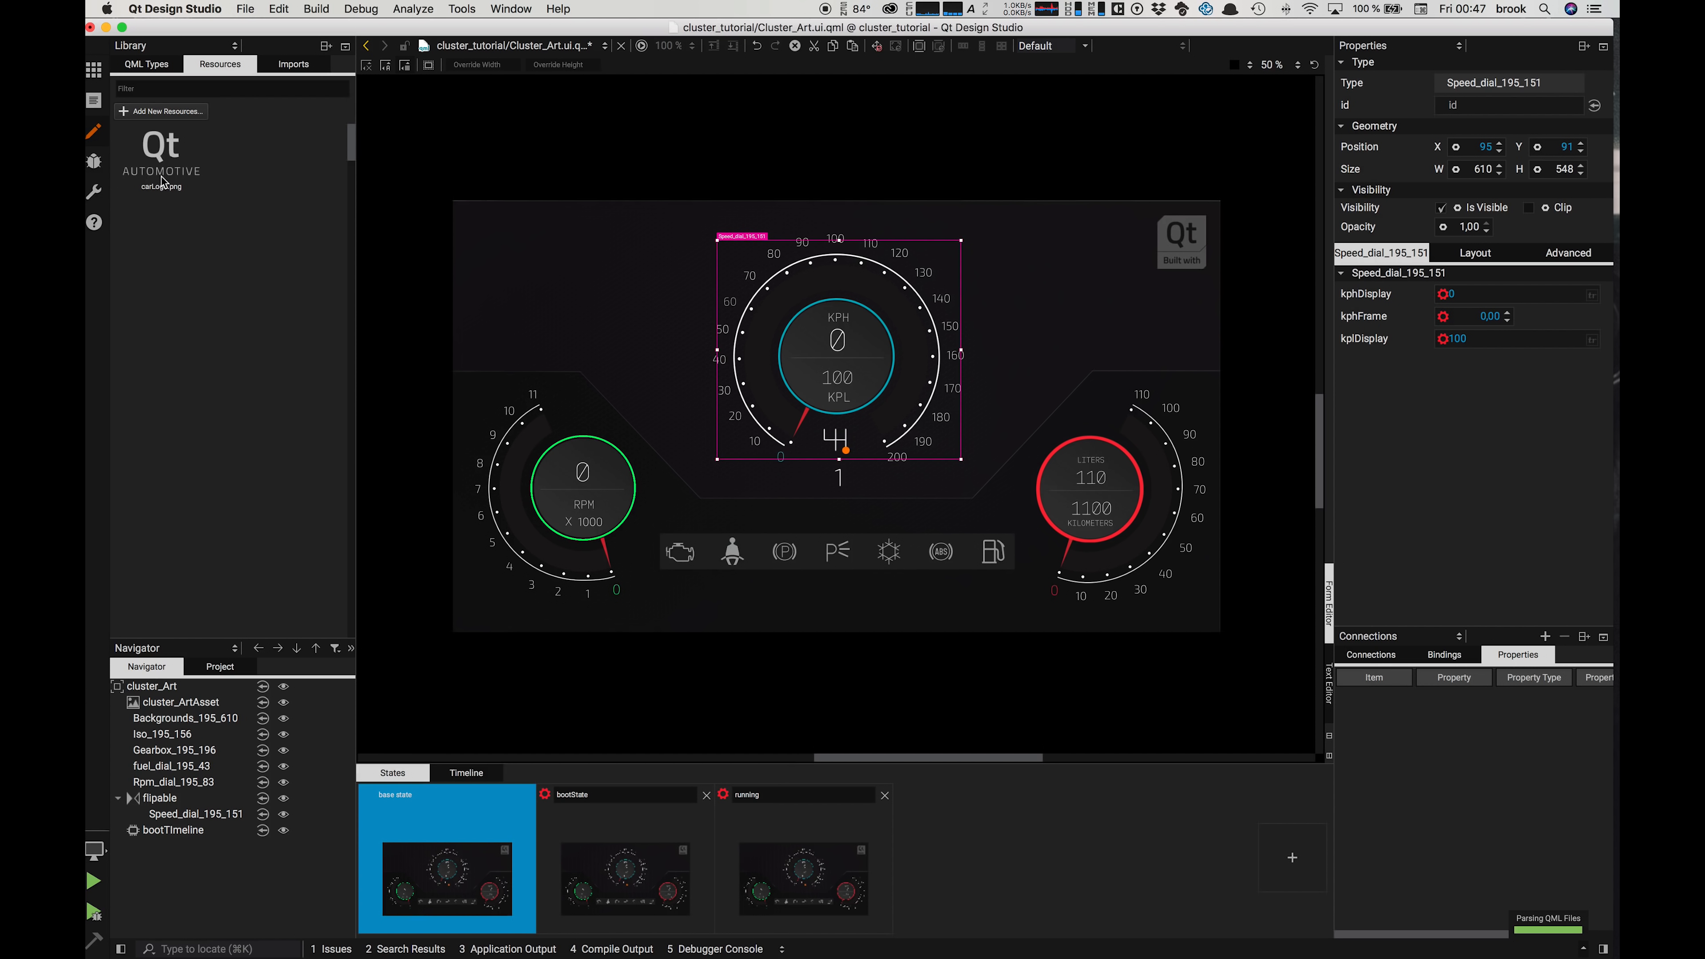
Step: Place the carLogo.png image over the speed dial at about X 747, Y 248 and make it a child of the flipable
drag(162, 181, 129, 820)
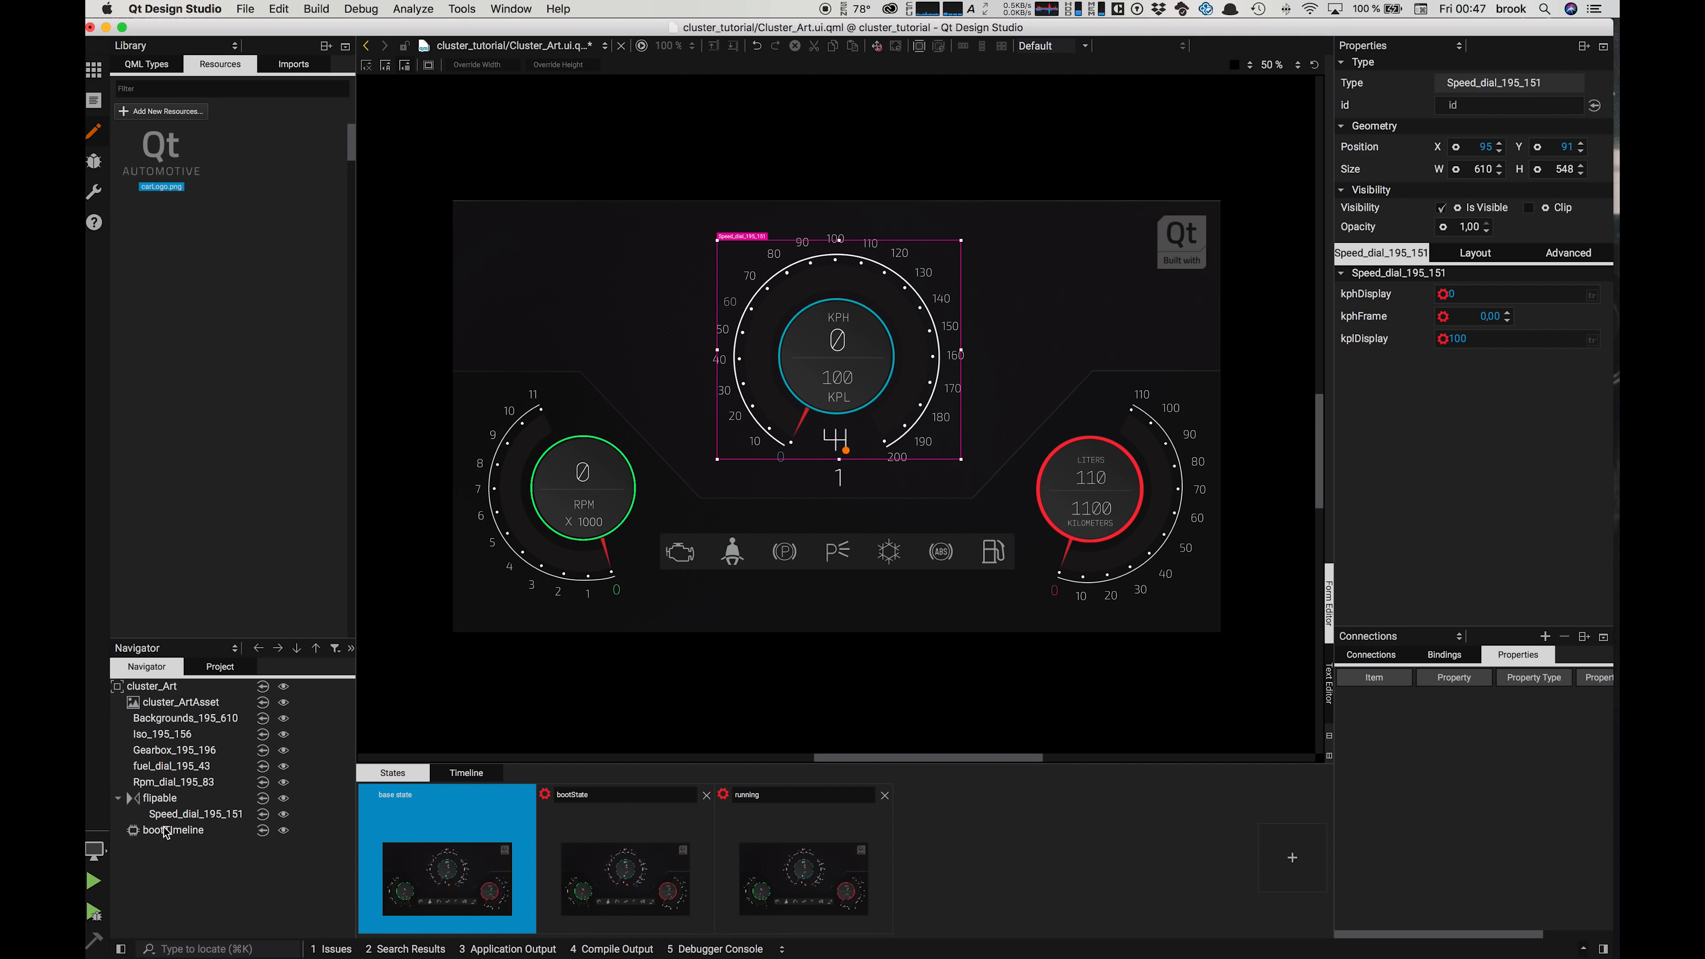
drag(163, 164, 158, 804)
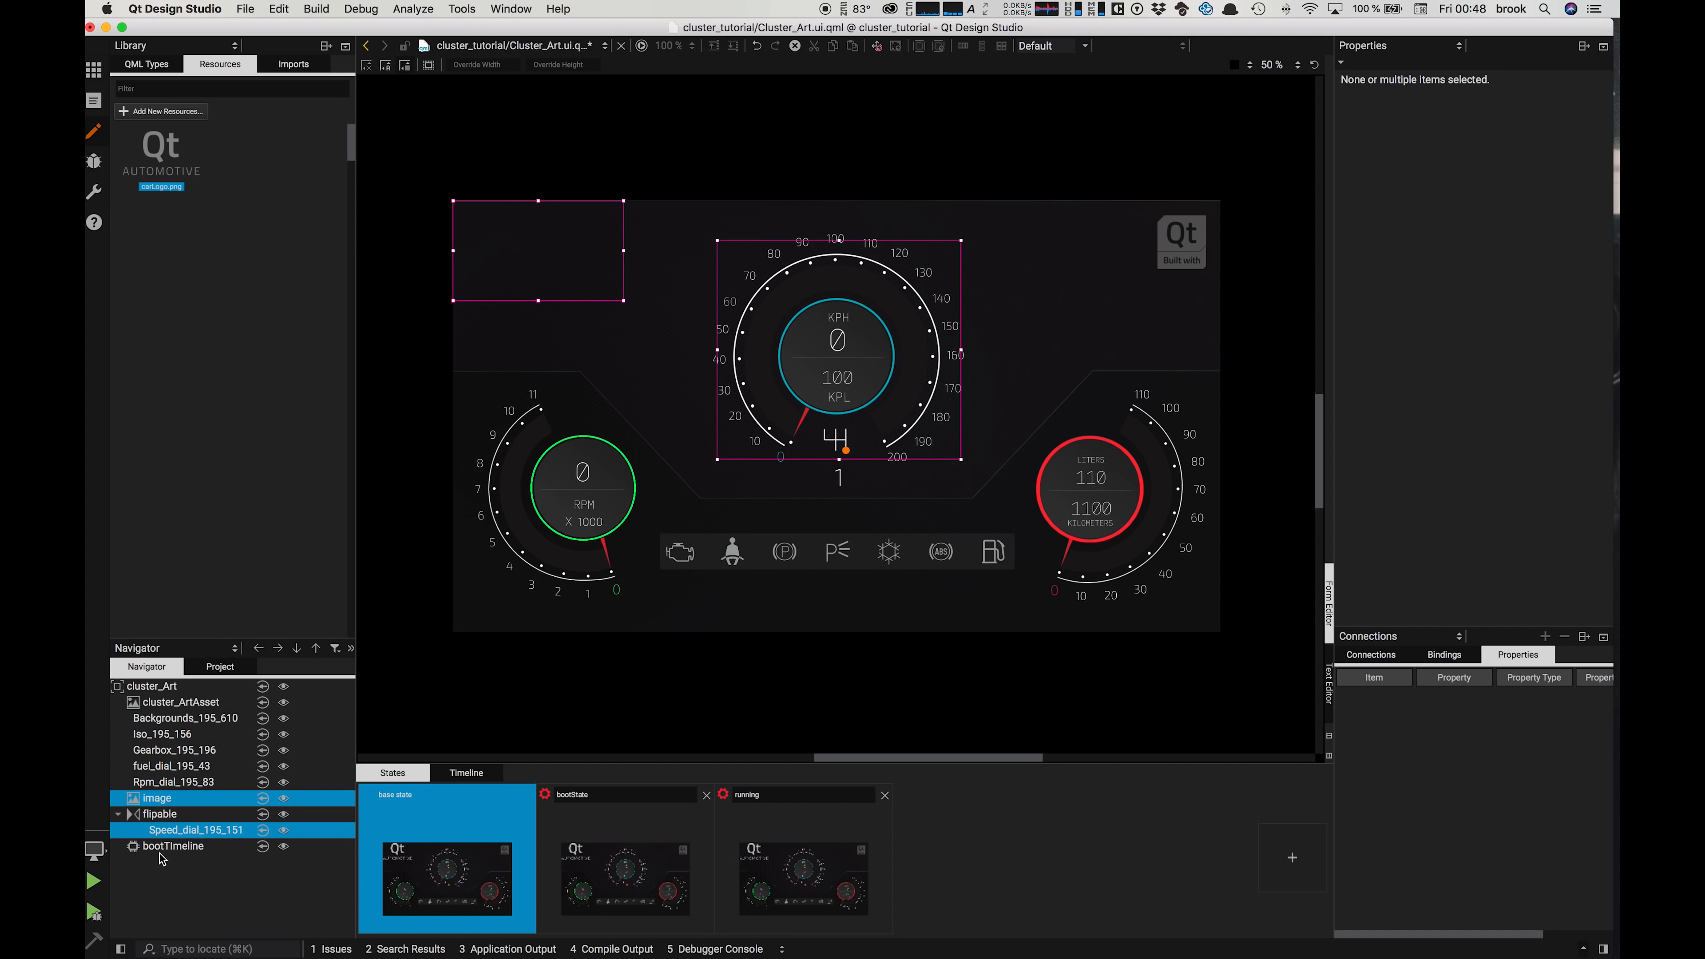
click(530, 241)
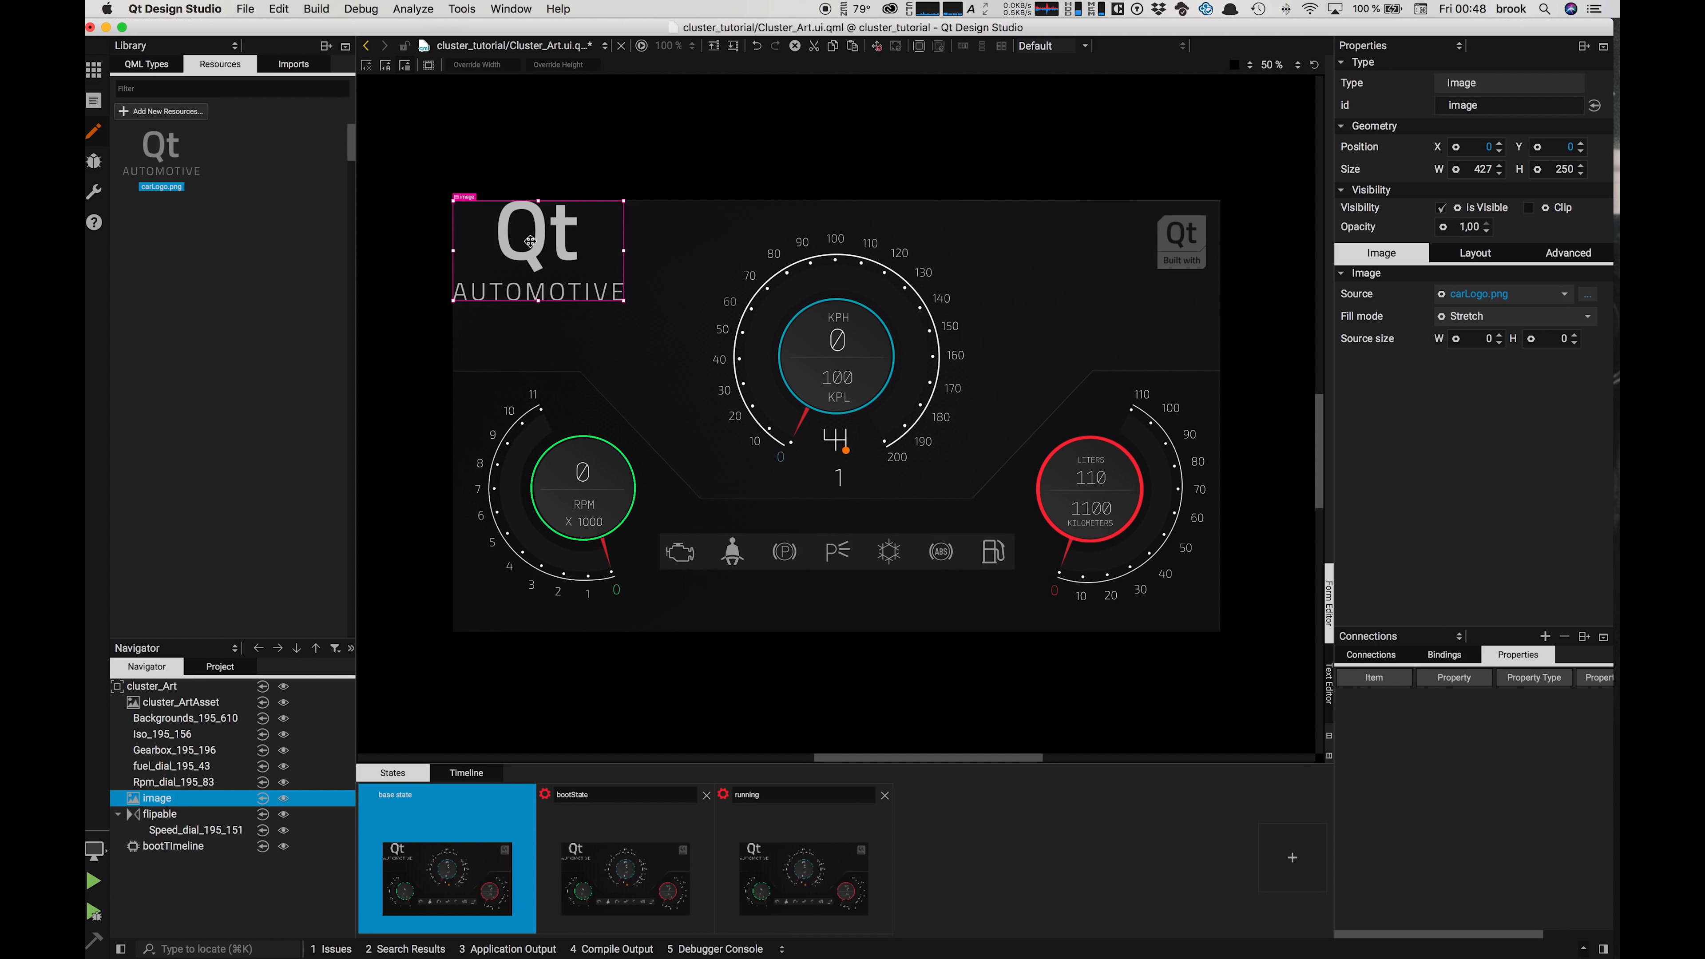
drag(530, 241, 829, 346)
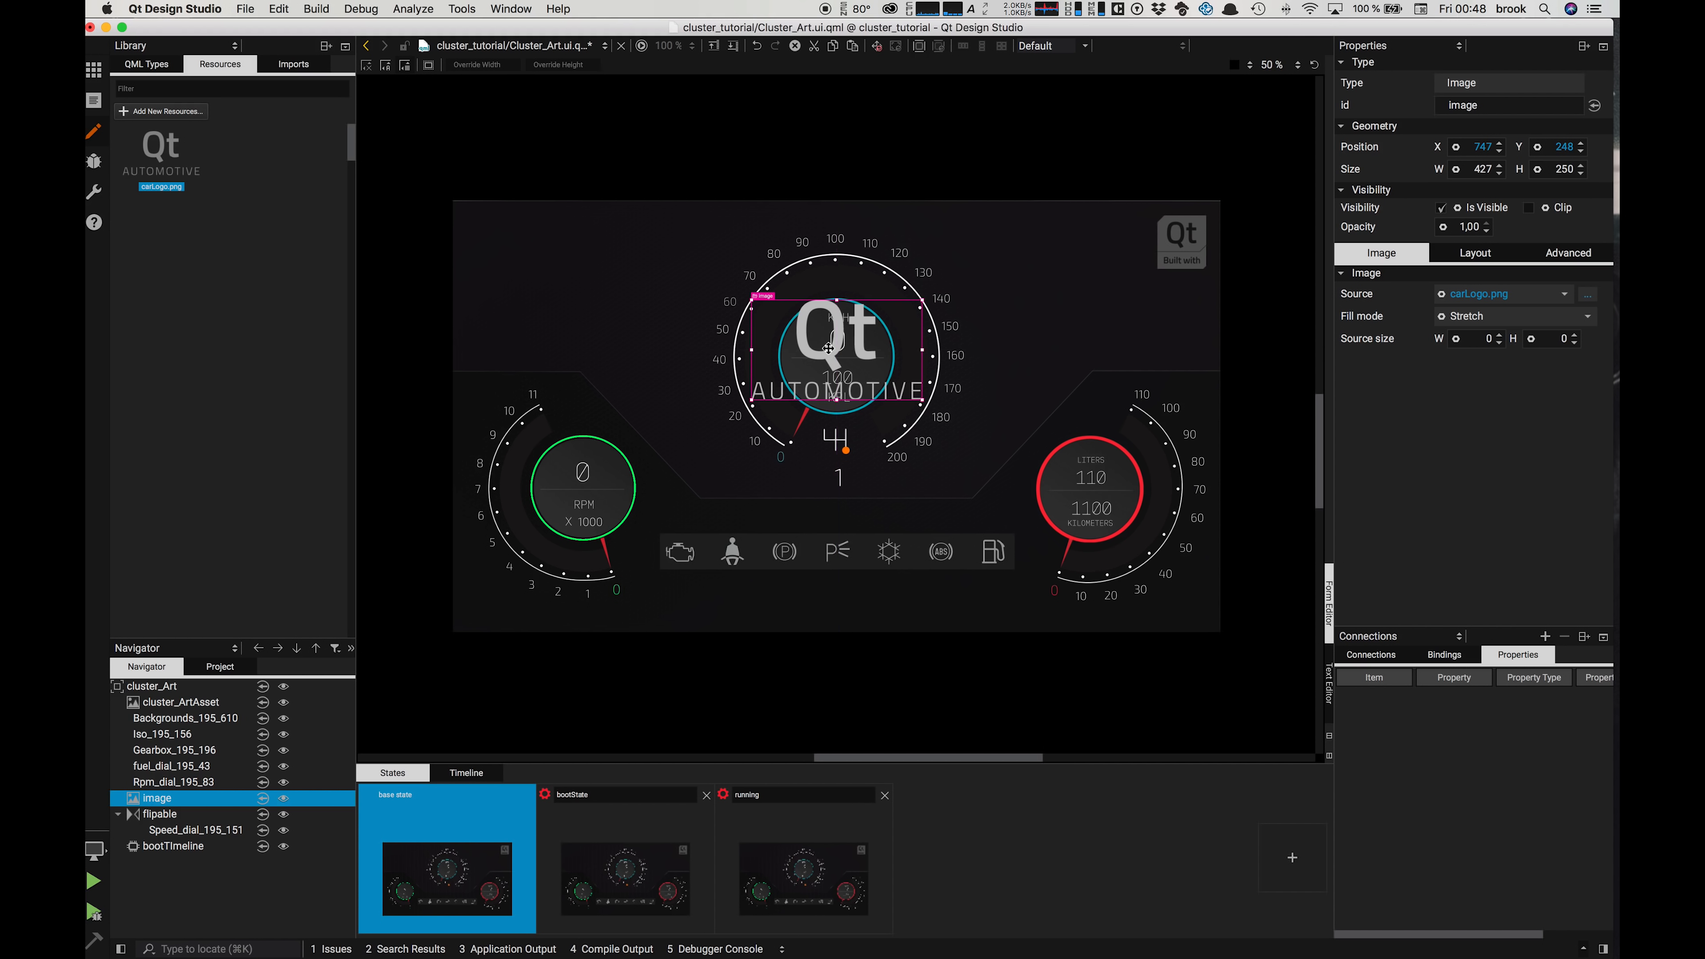
drag(158, 799, 173, 843)
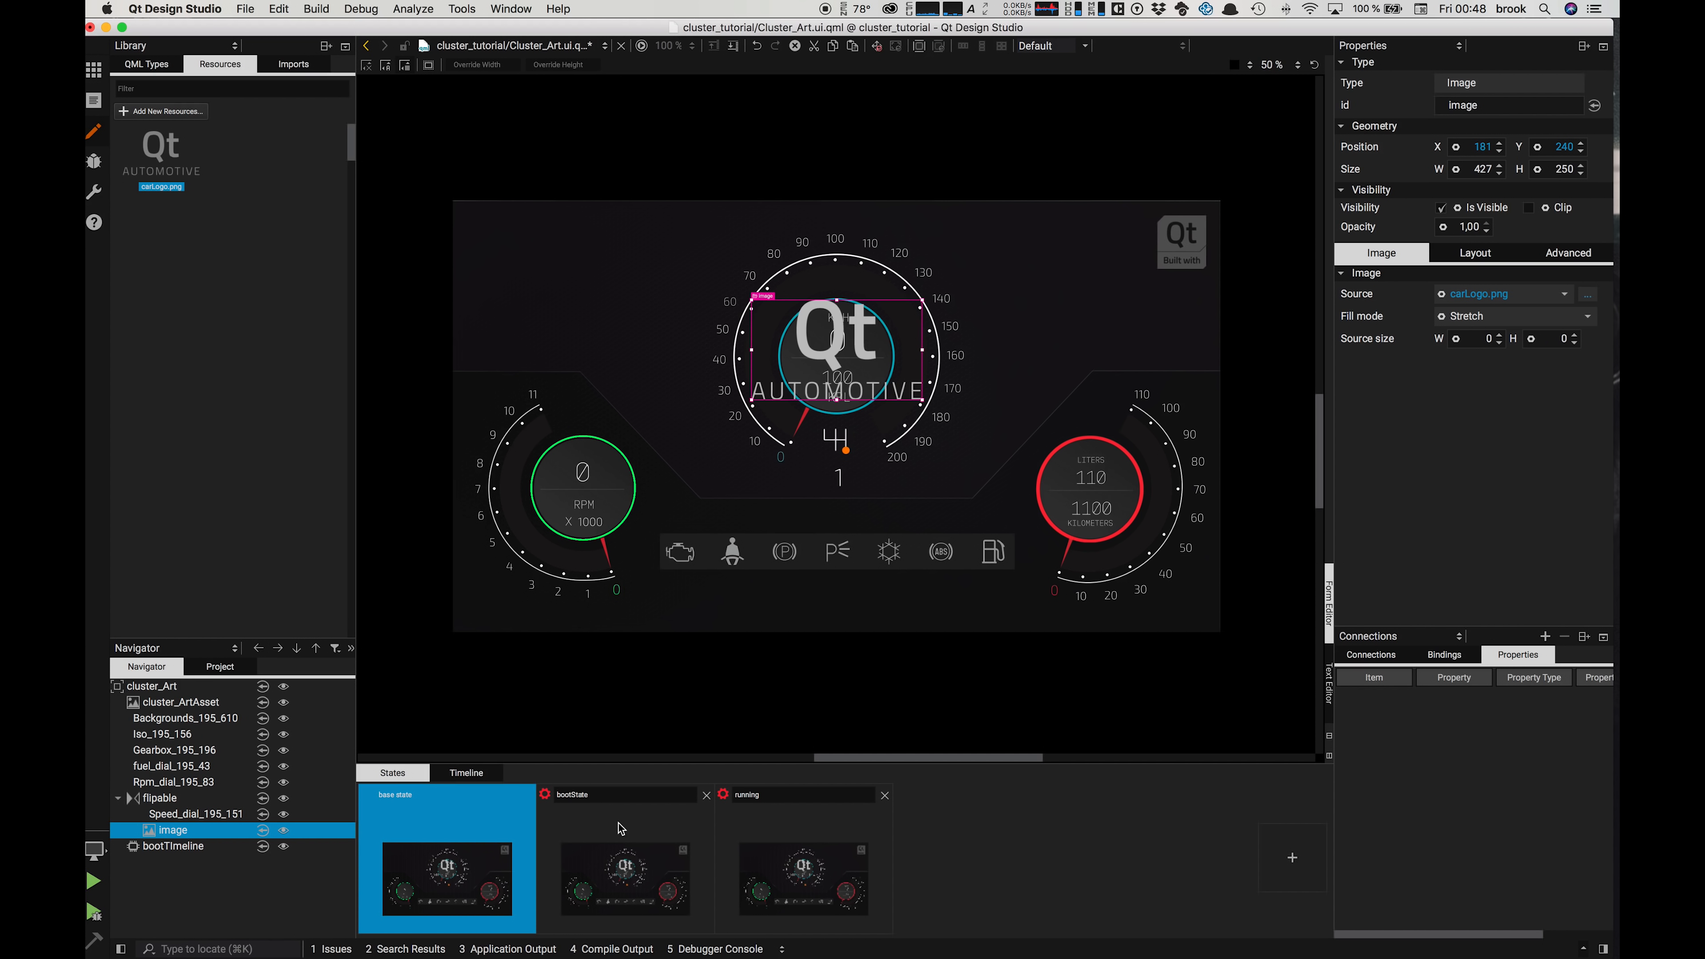
Step: Insert a flipAngle keyframe for the flipable at frame 0 of the boot timeline
click(151, 799)
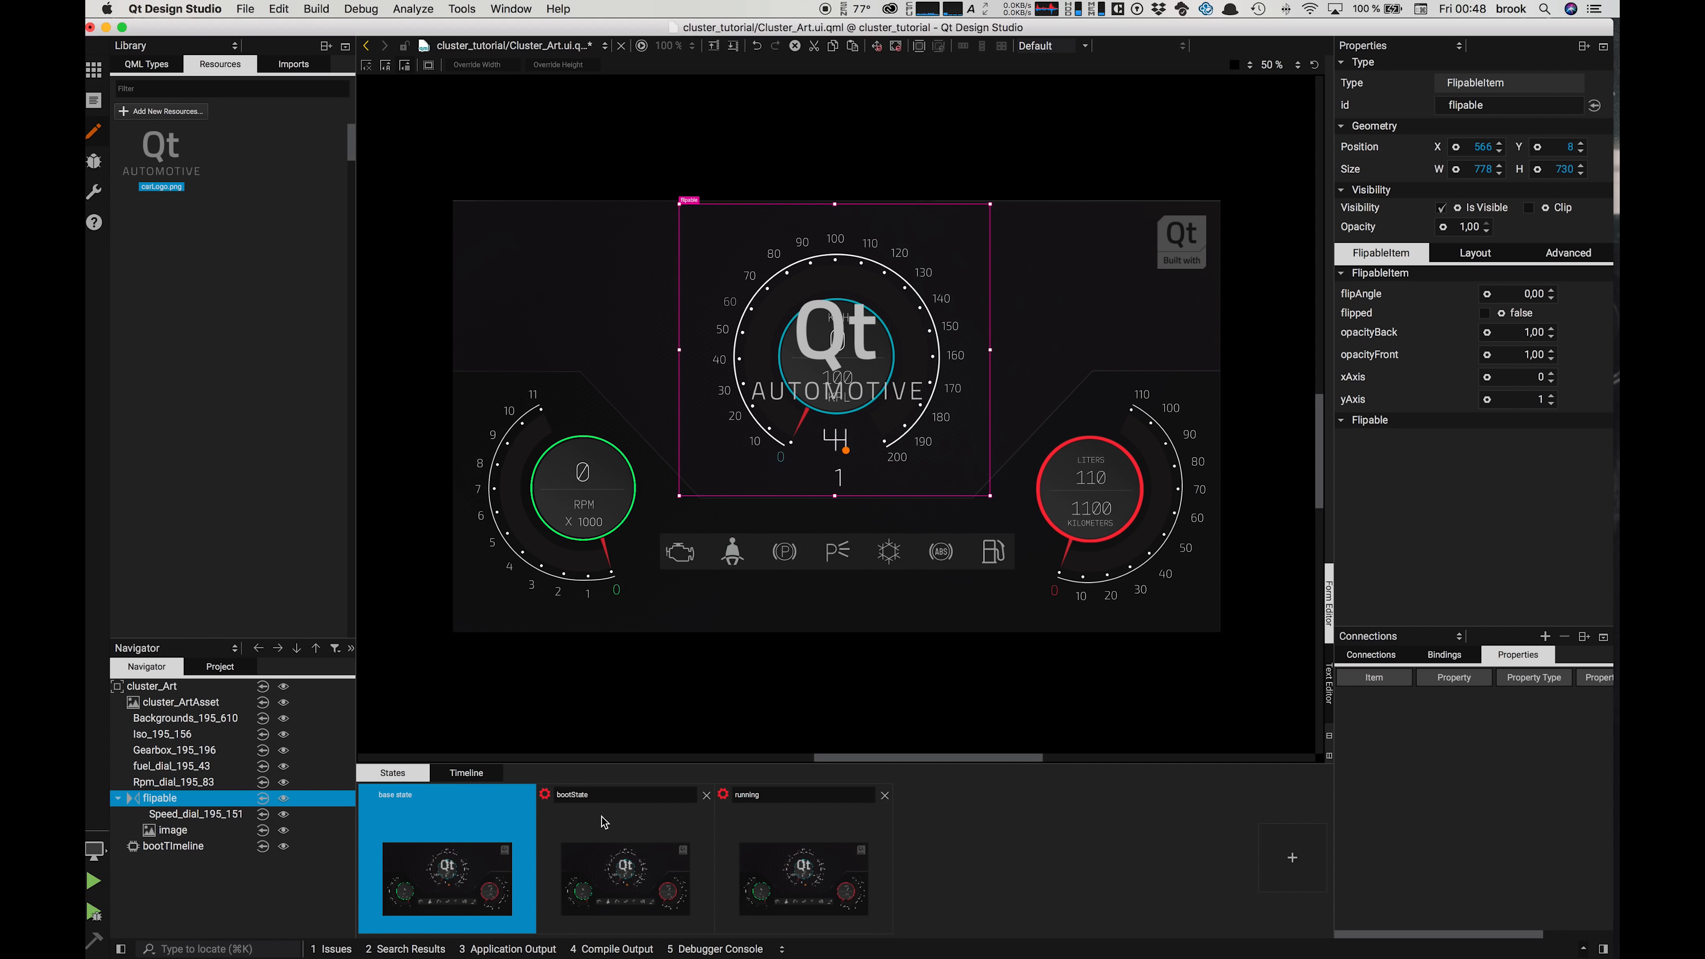
click(608, 872)
click(477, 773)
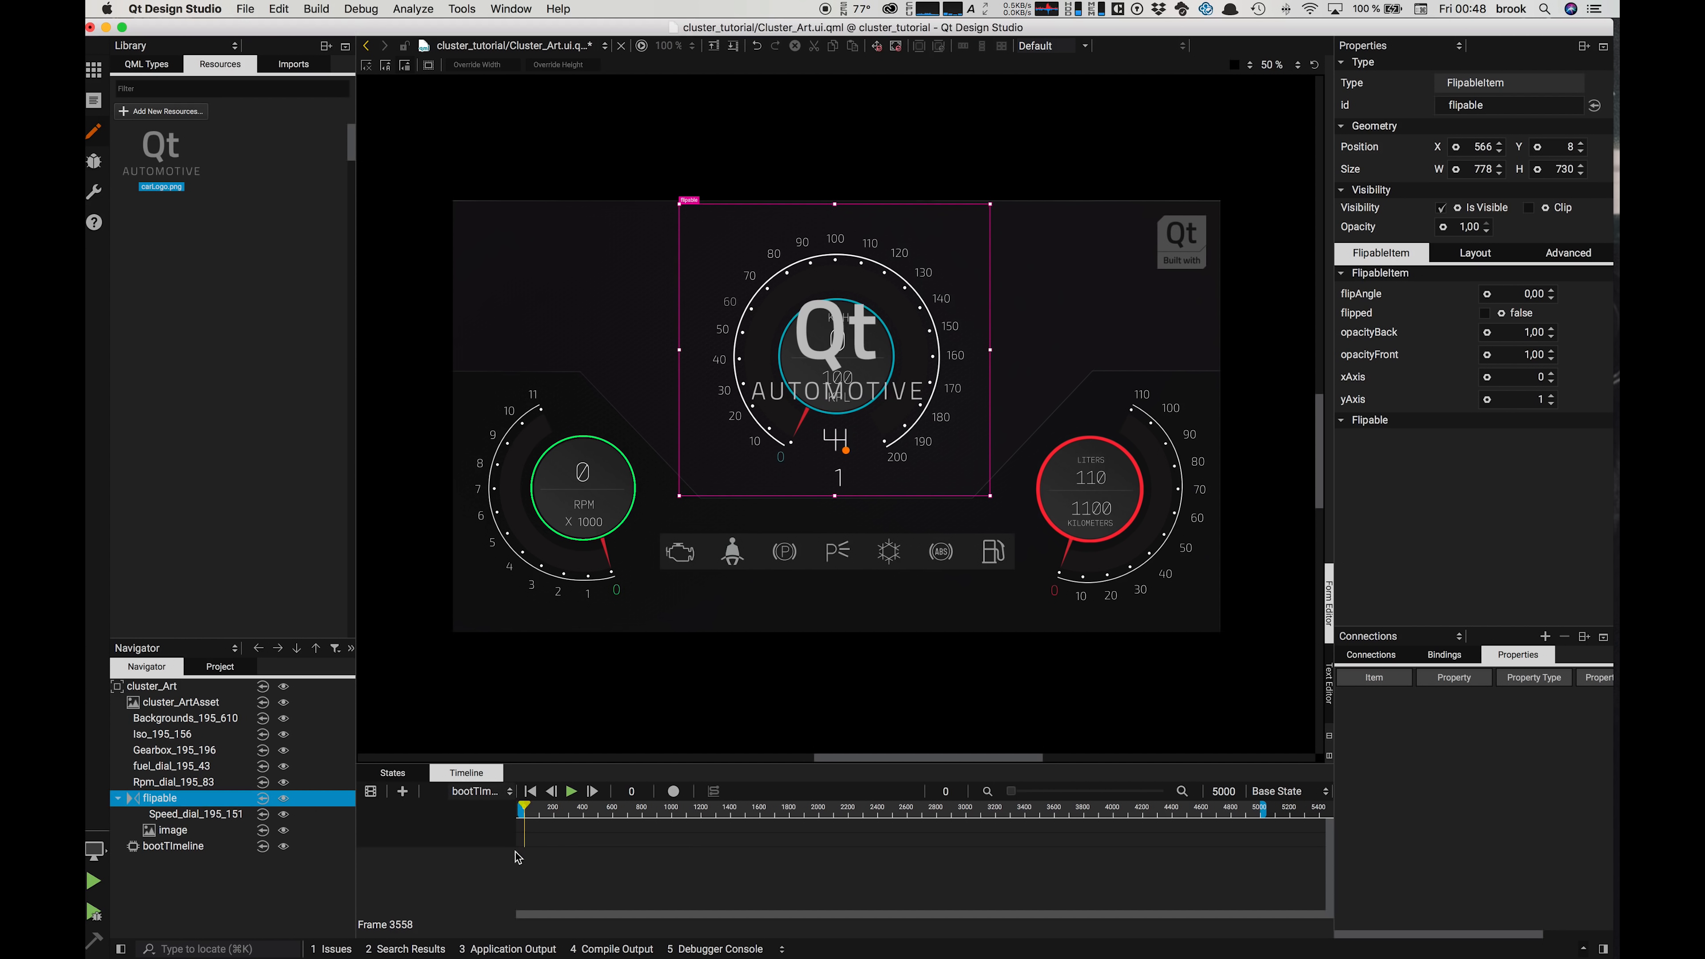
click(151, 799)
click(1487, 295)
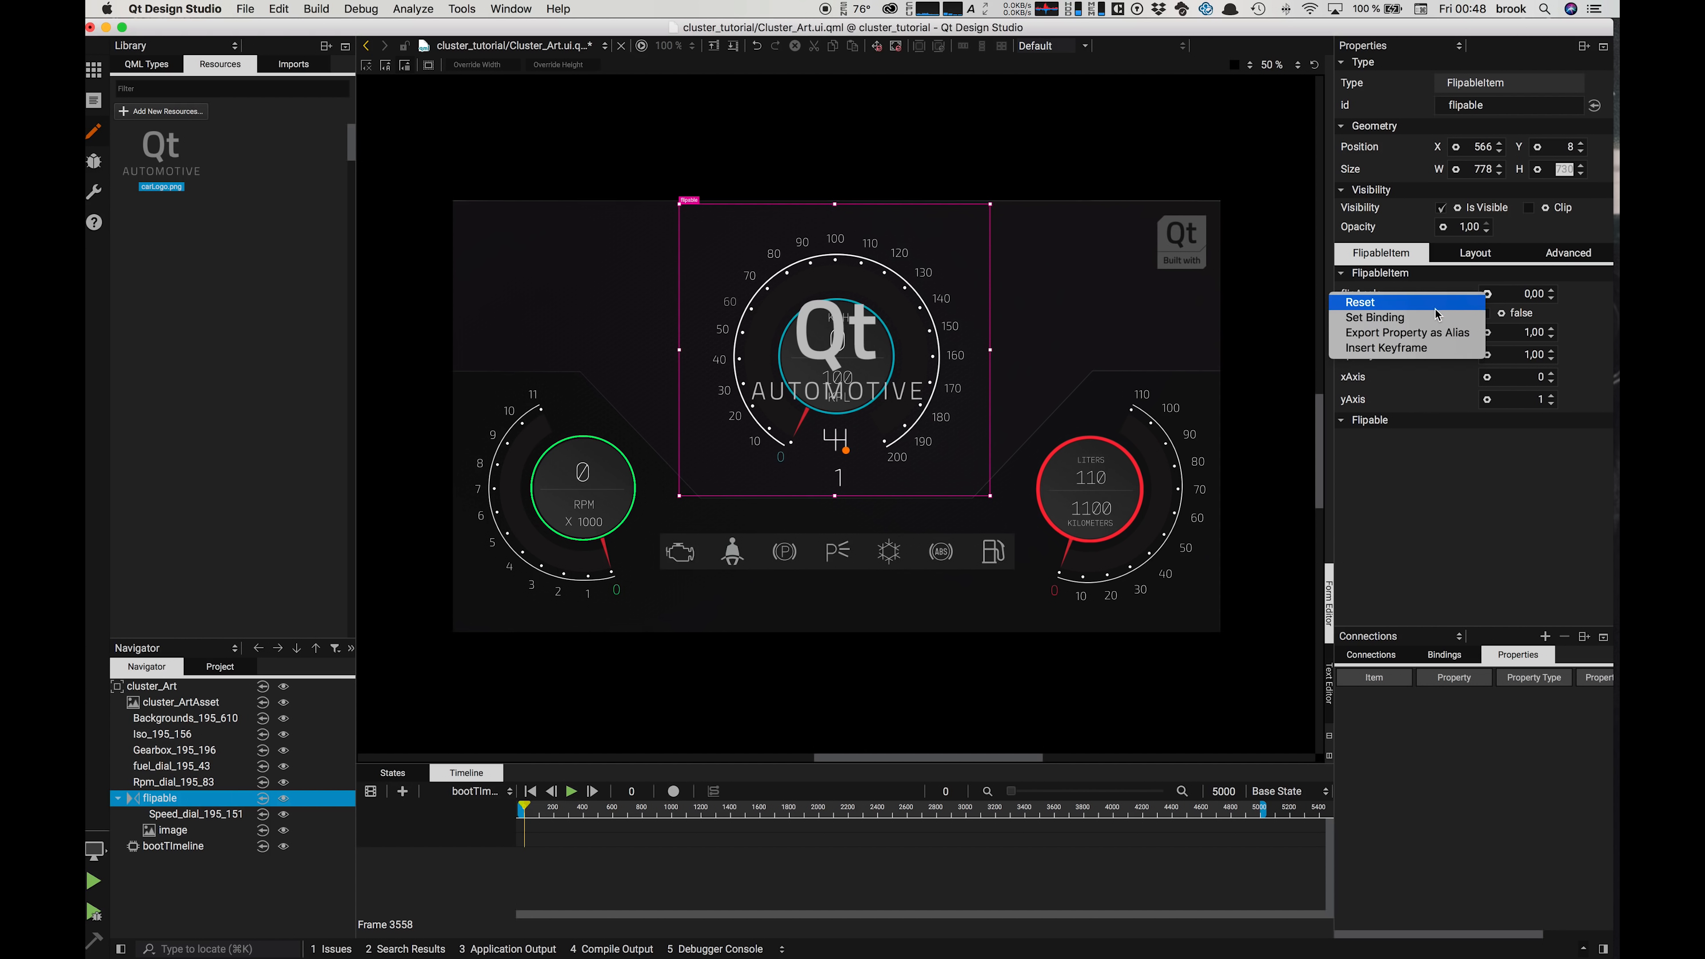
click(1429, 348)
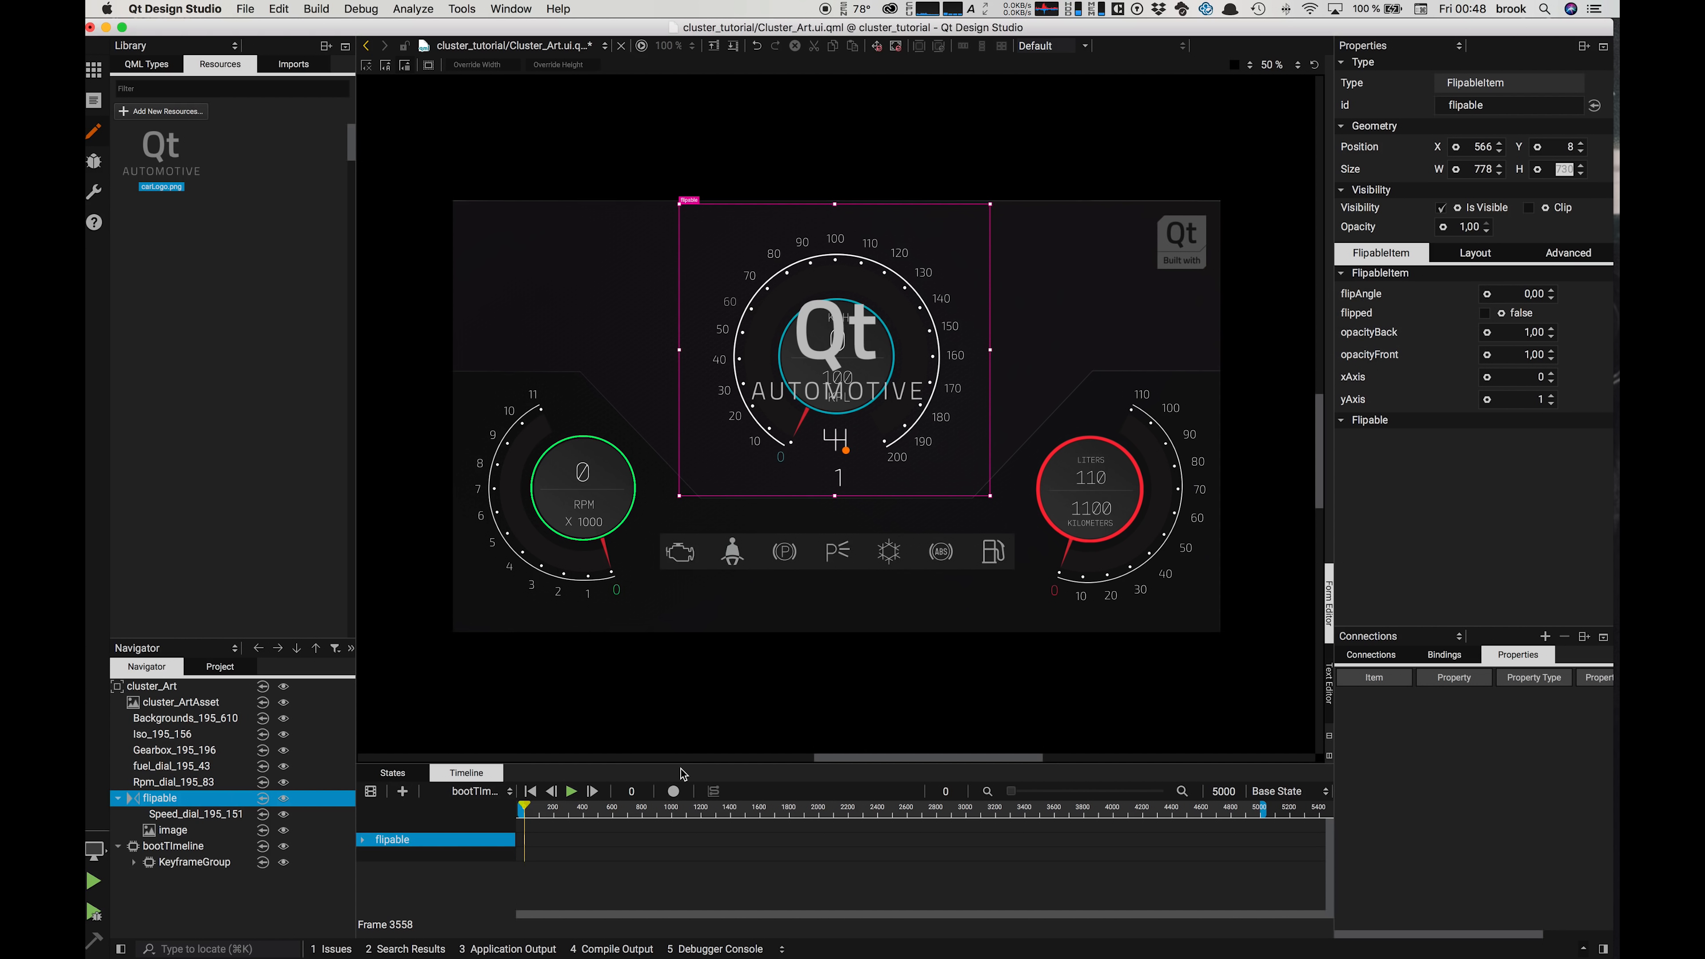
Step: Turn on keyframe recording and set the flipable's flipAngle to 180 at frame 0, refreshing the canvas
click(672, 792)
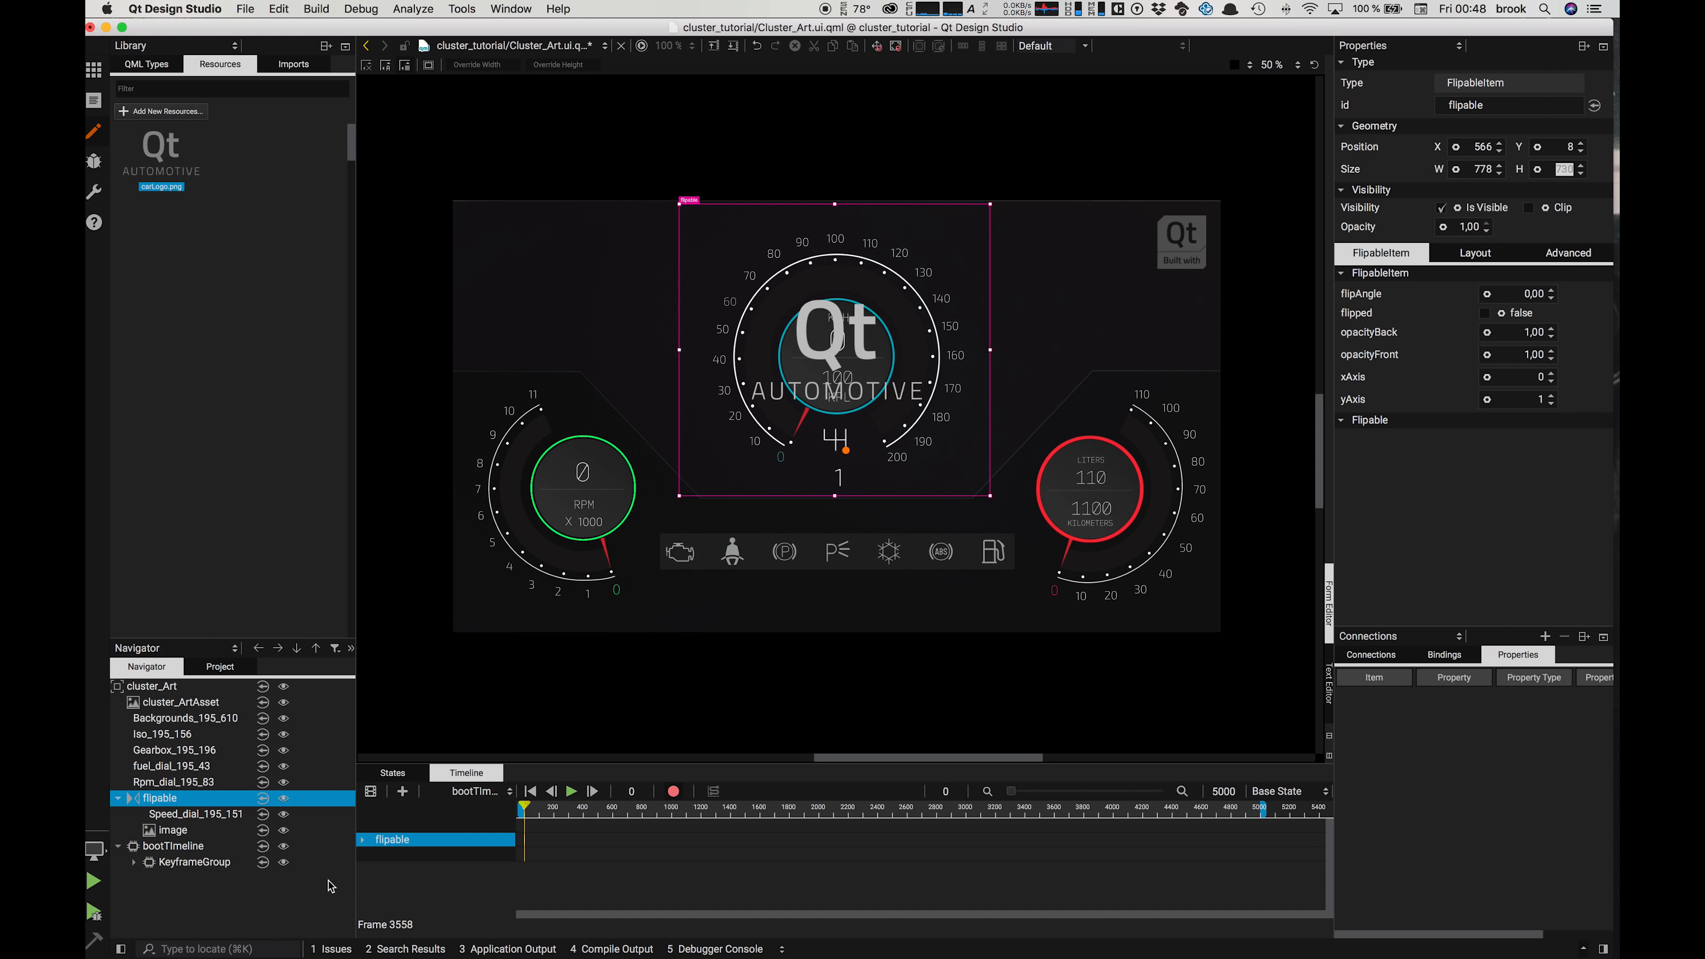
click(363, 839)
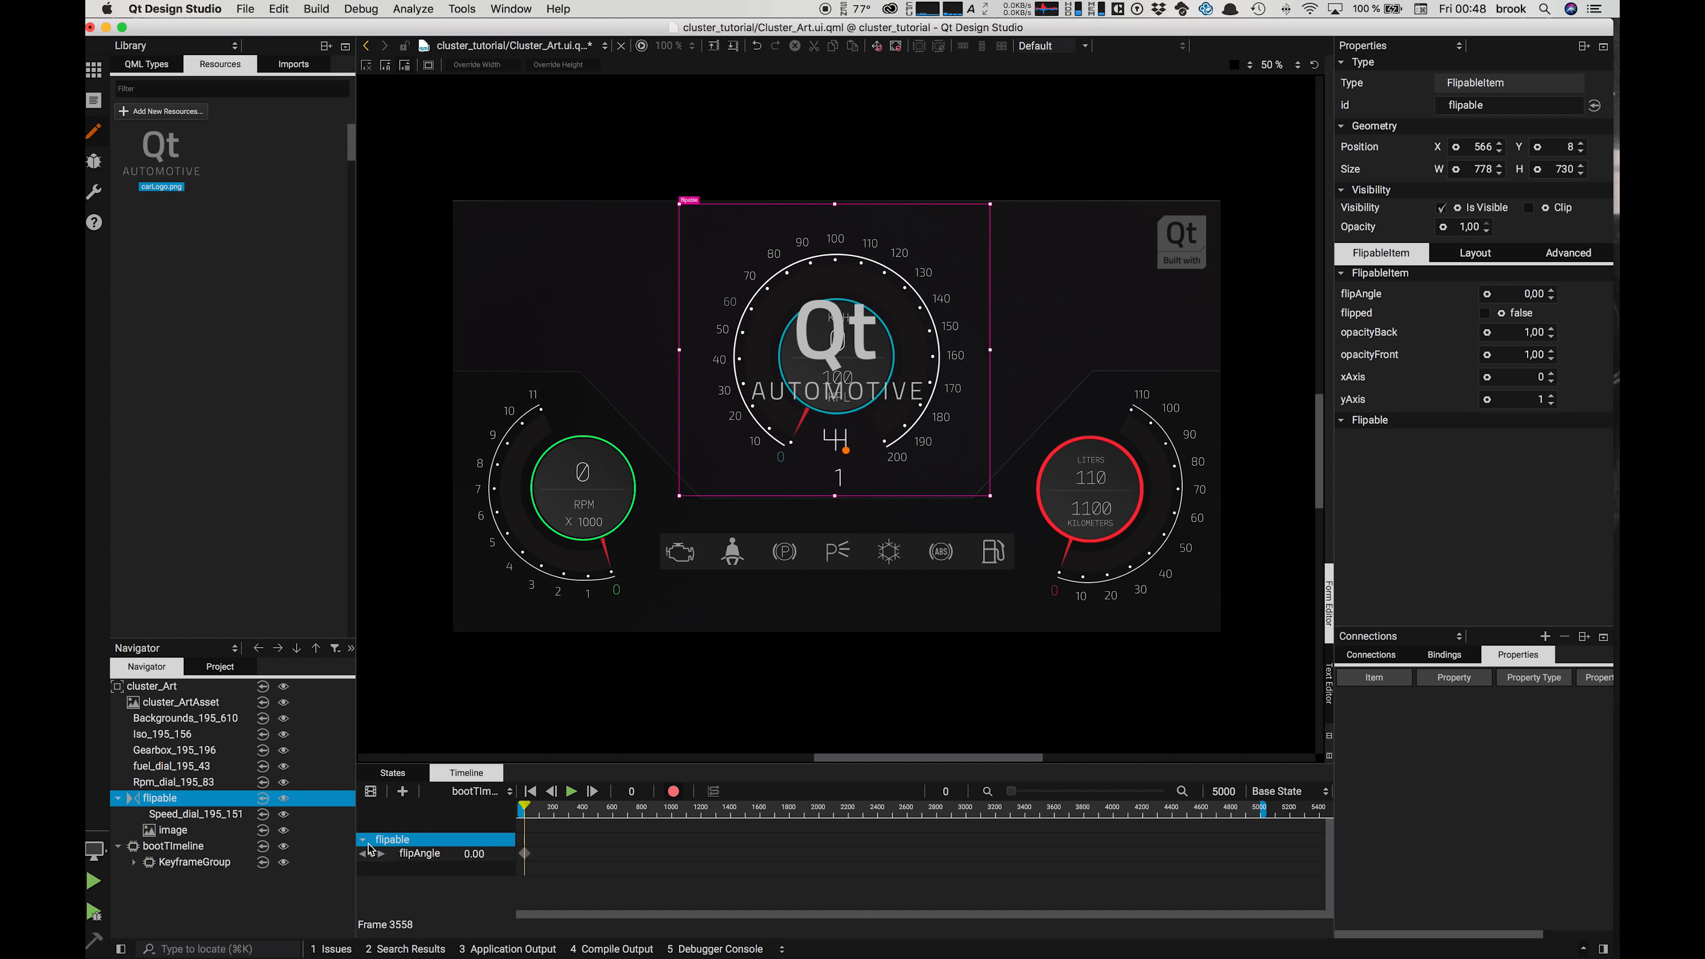
double_click(1521, 294)
text(1)
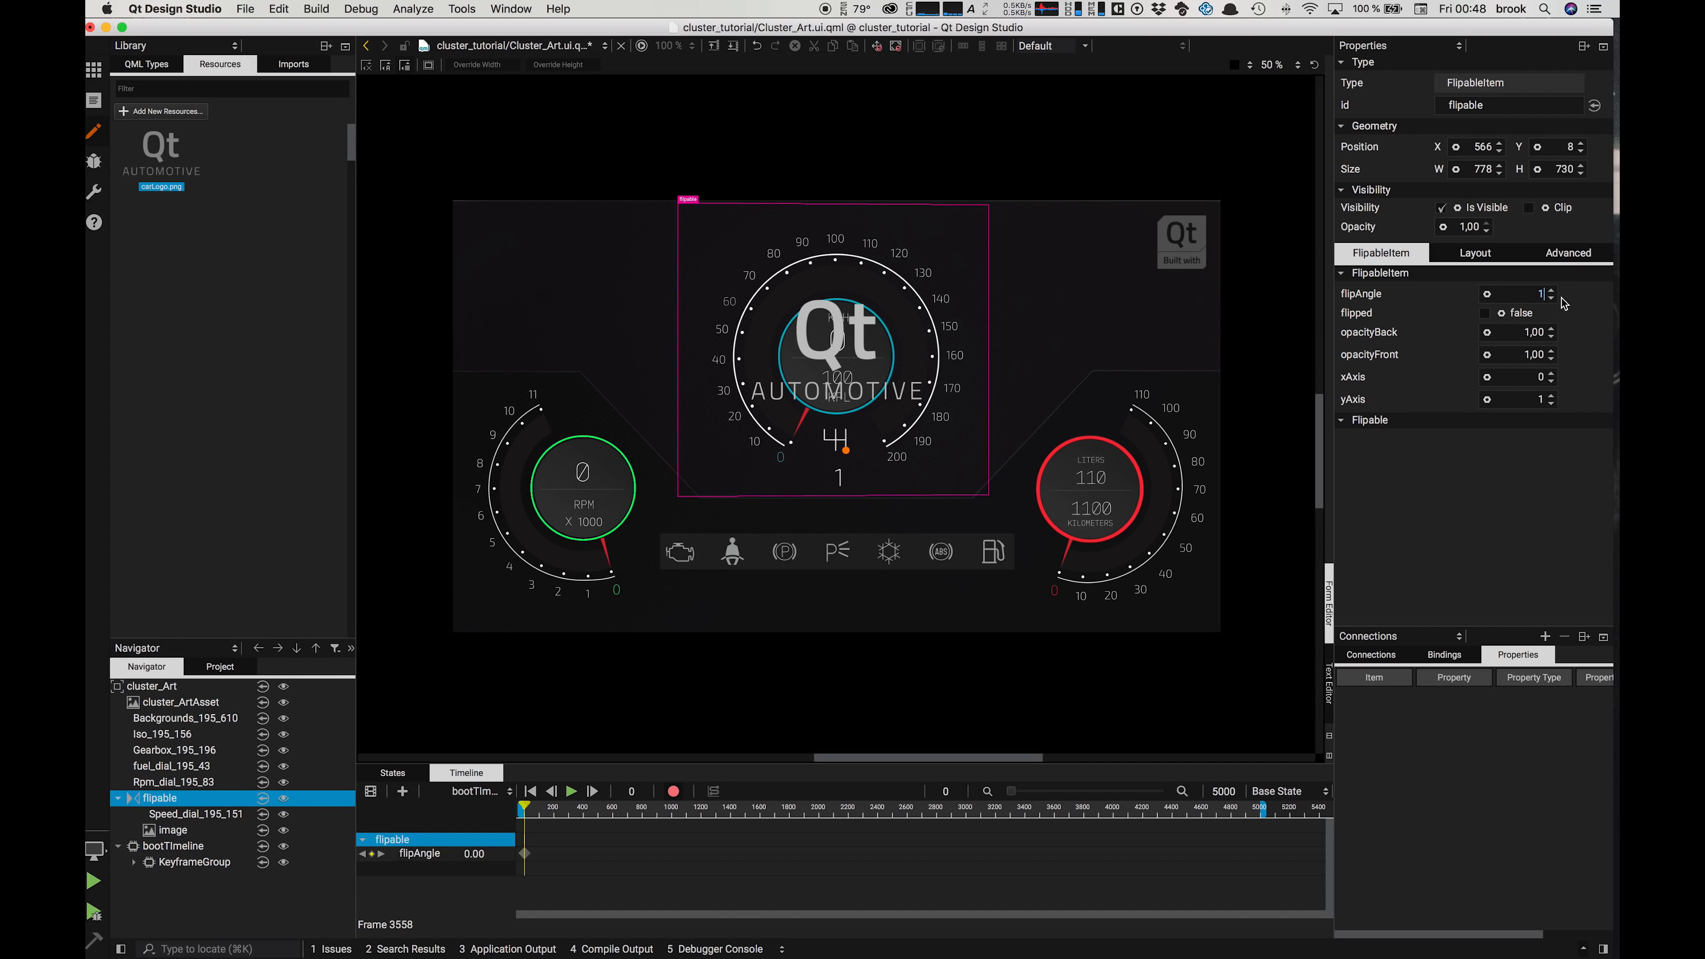
text(80)
key(Return)
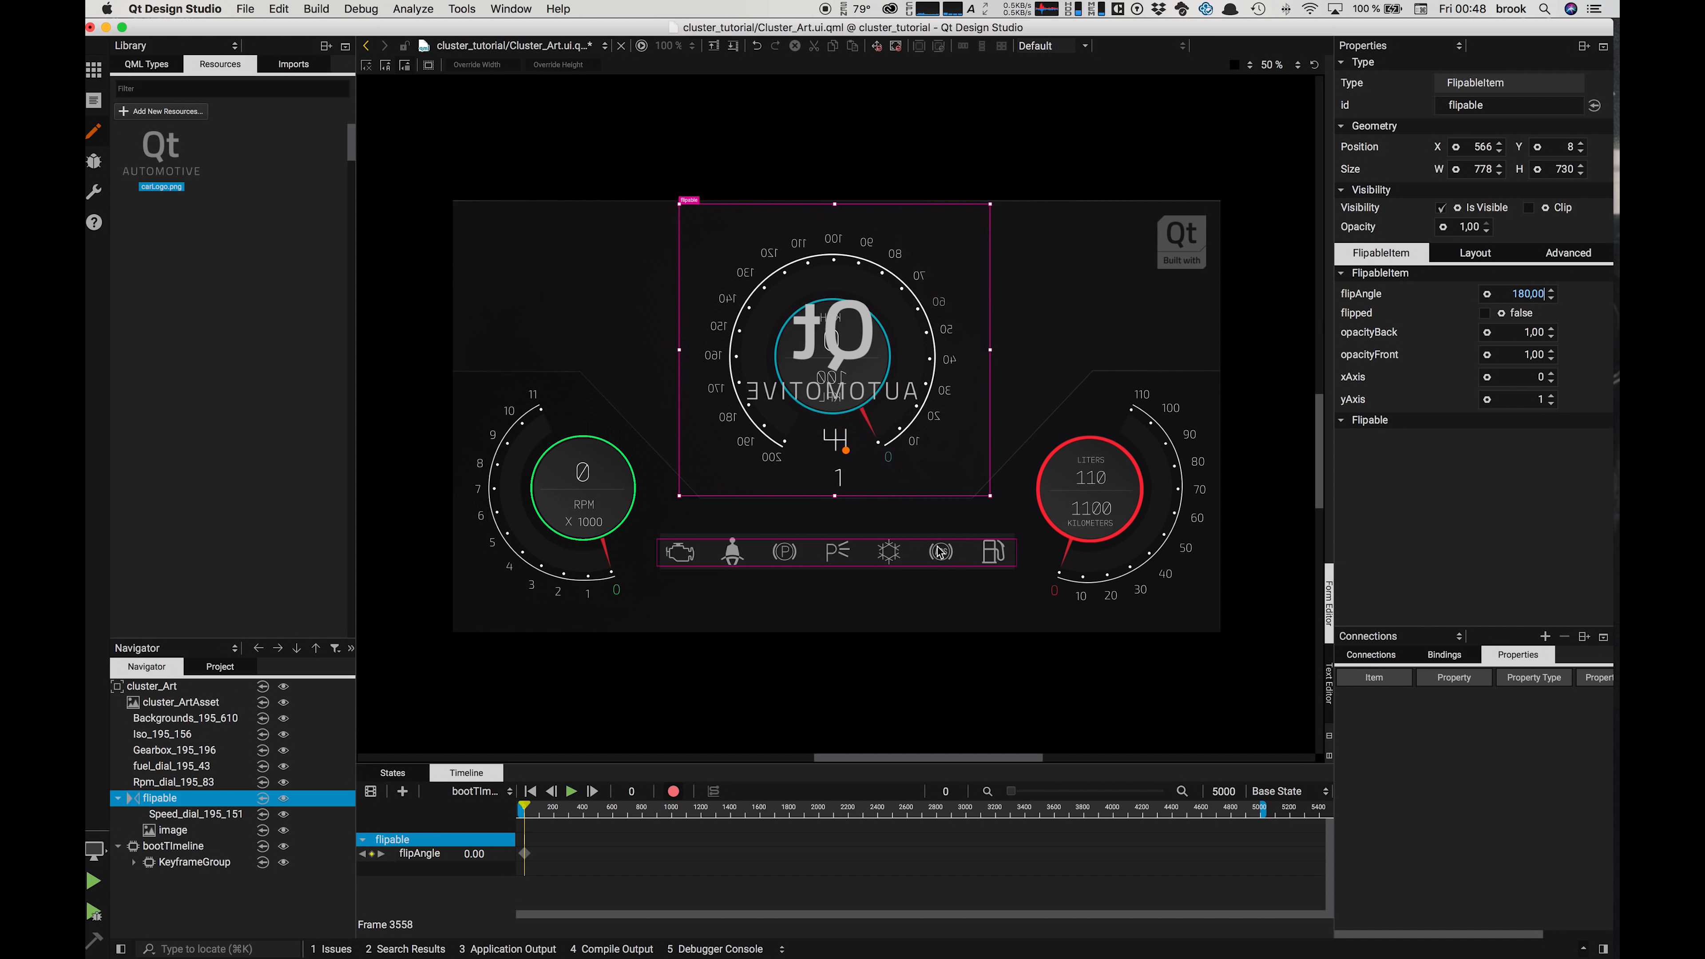
key(Return)
click(1315, 66)
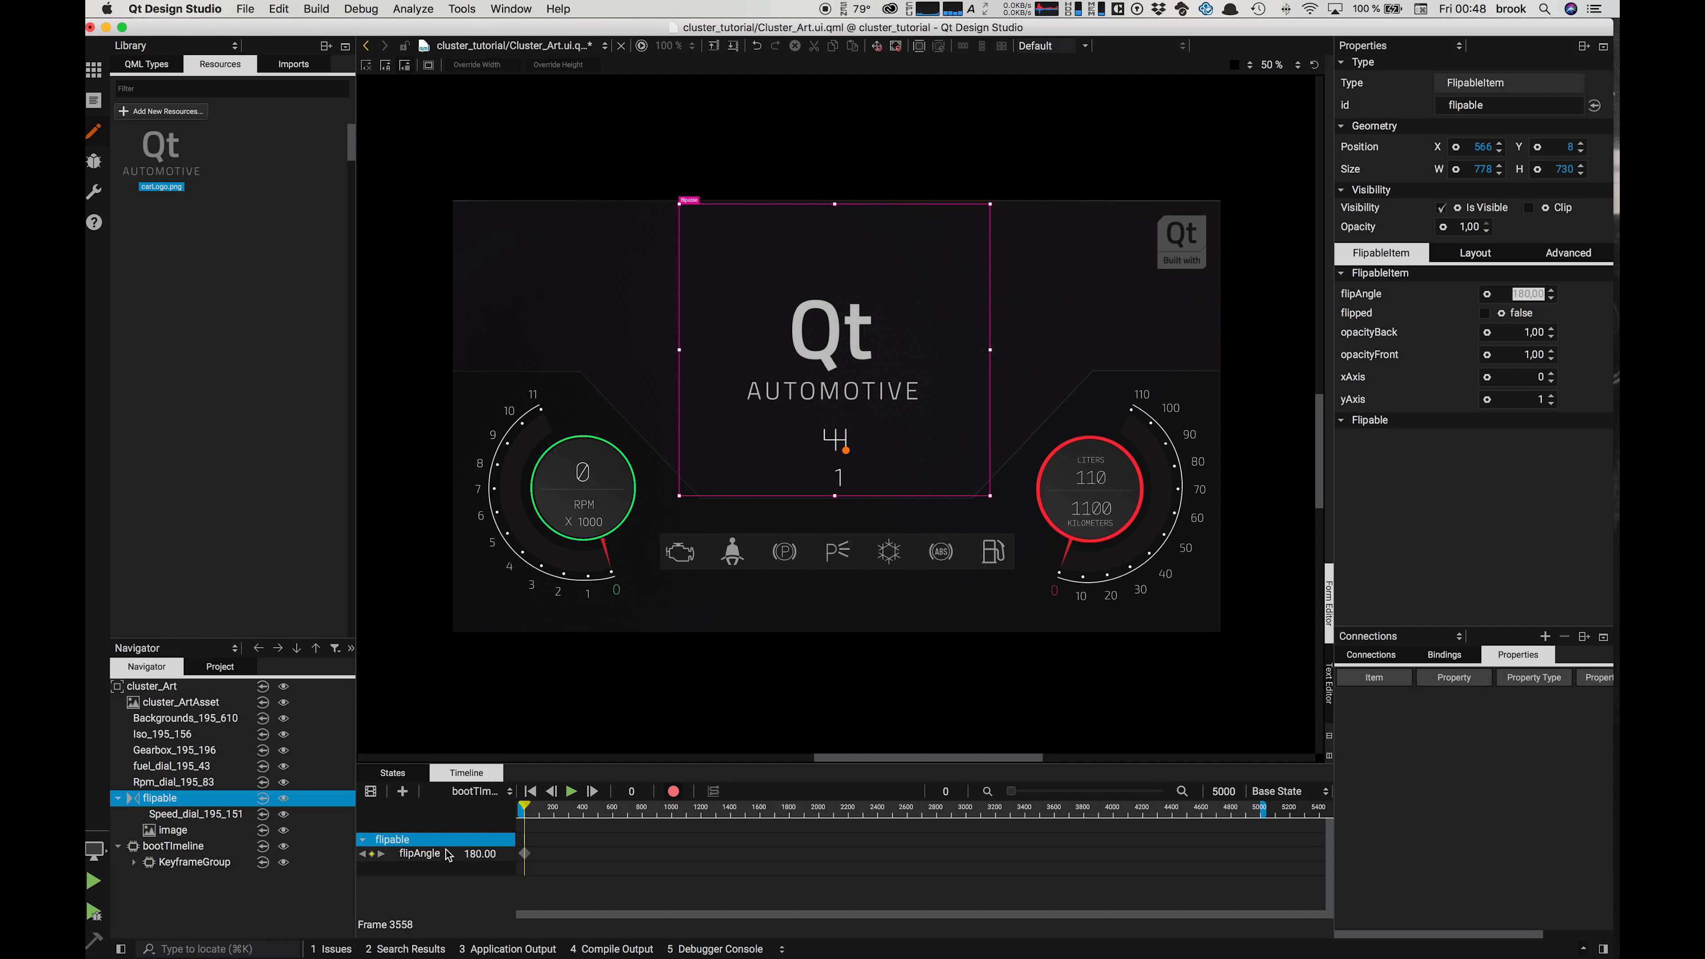
Step: Add a flipAngle keyframe at frame 2000 and record a flipAngle of 0 at frame 3594
drag(526, 806, 1053, 809)
click(371, 854)
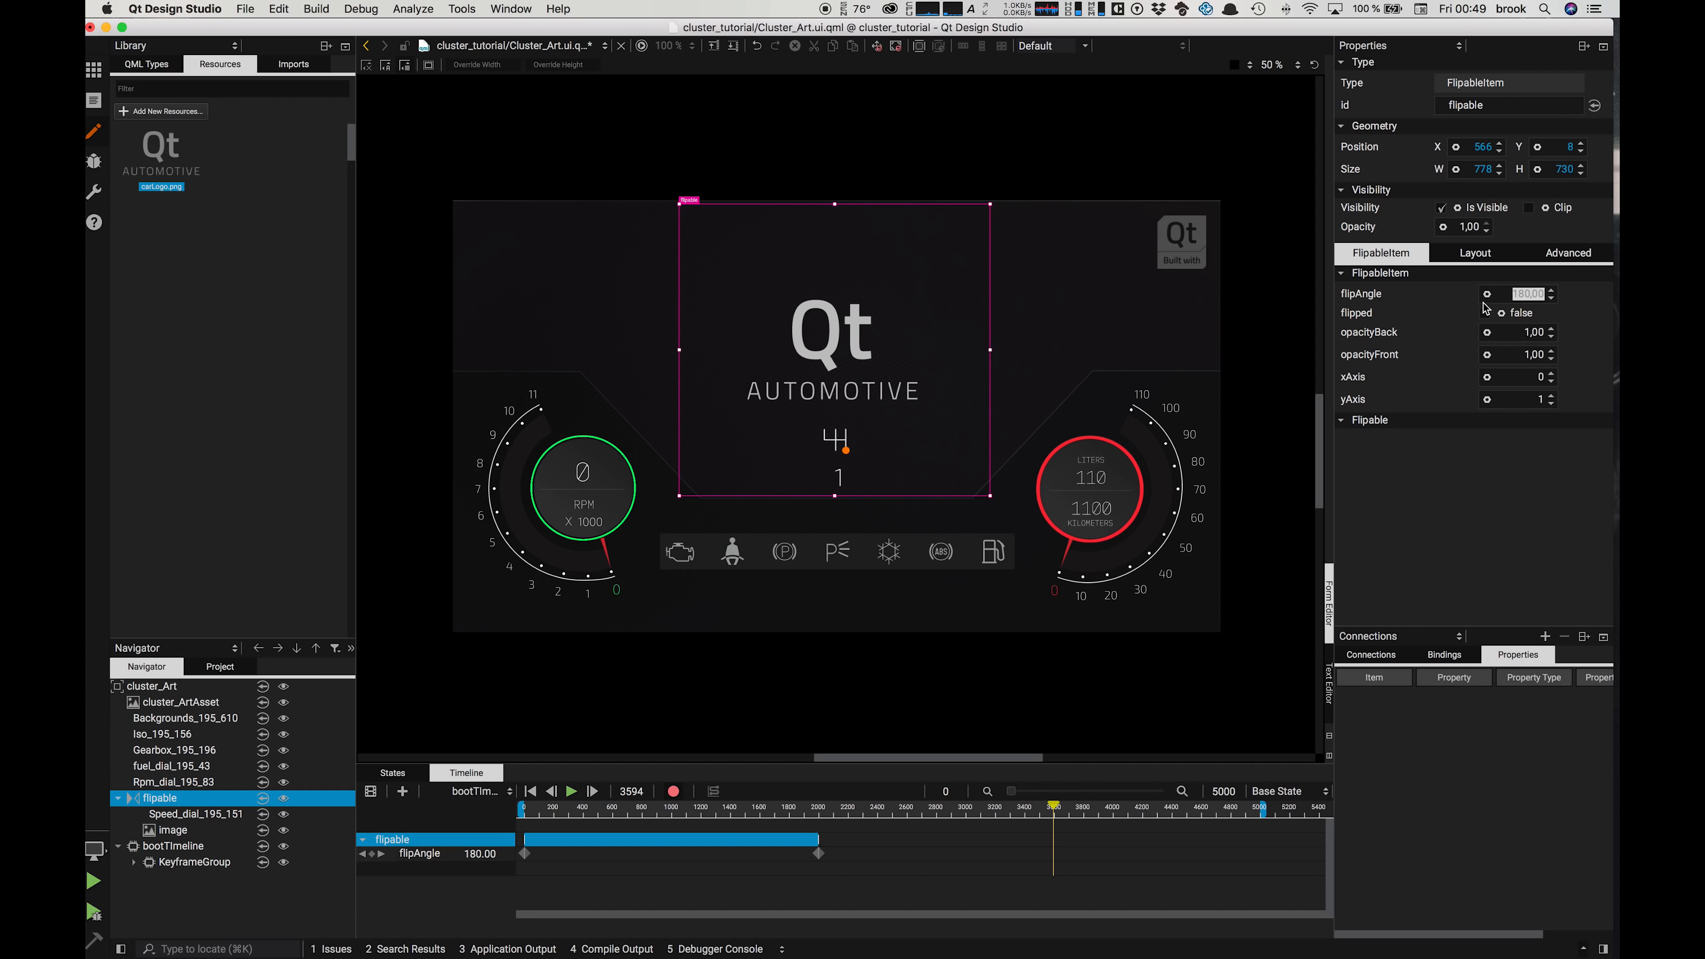
text(0)
key(Return)
Step: End keyframe recording with the file saved, and preview the running cluster
click(673, 792)
key(super+s)
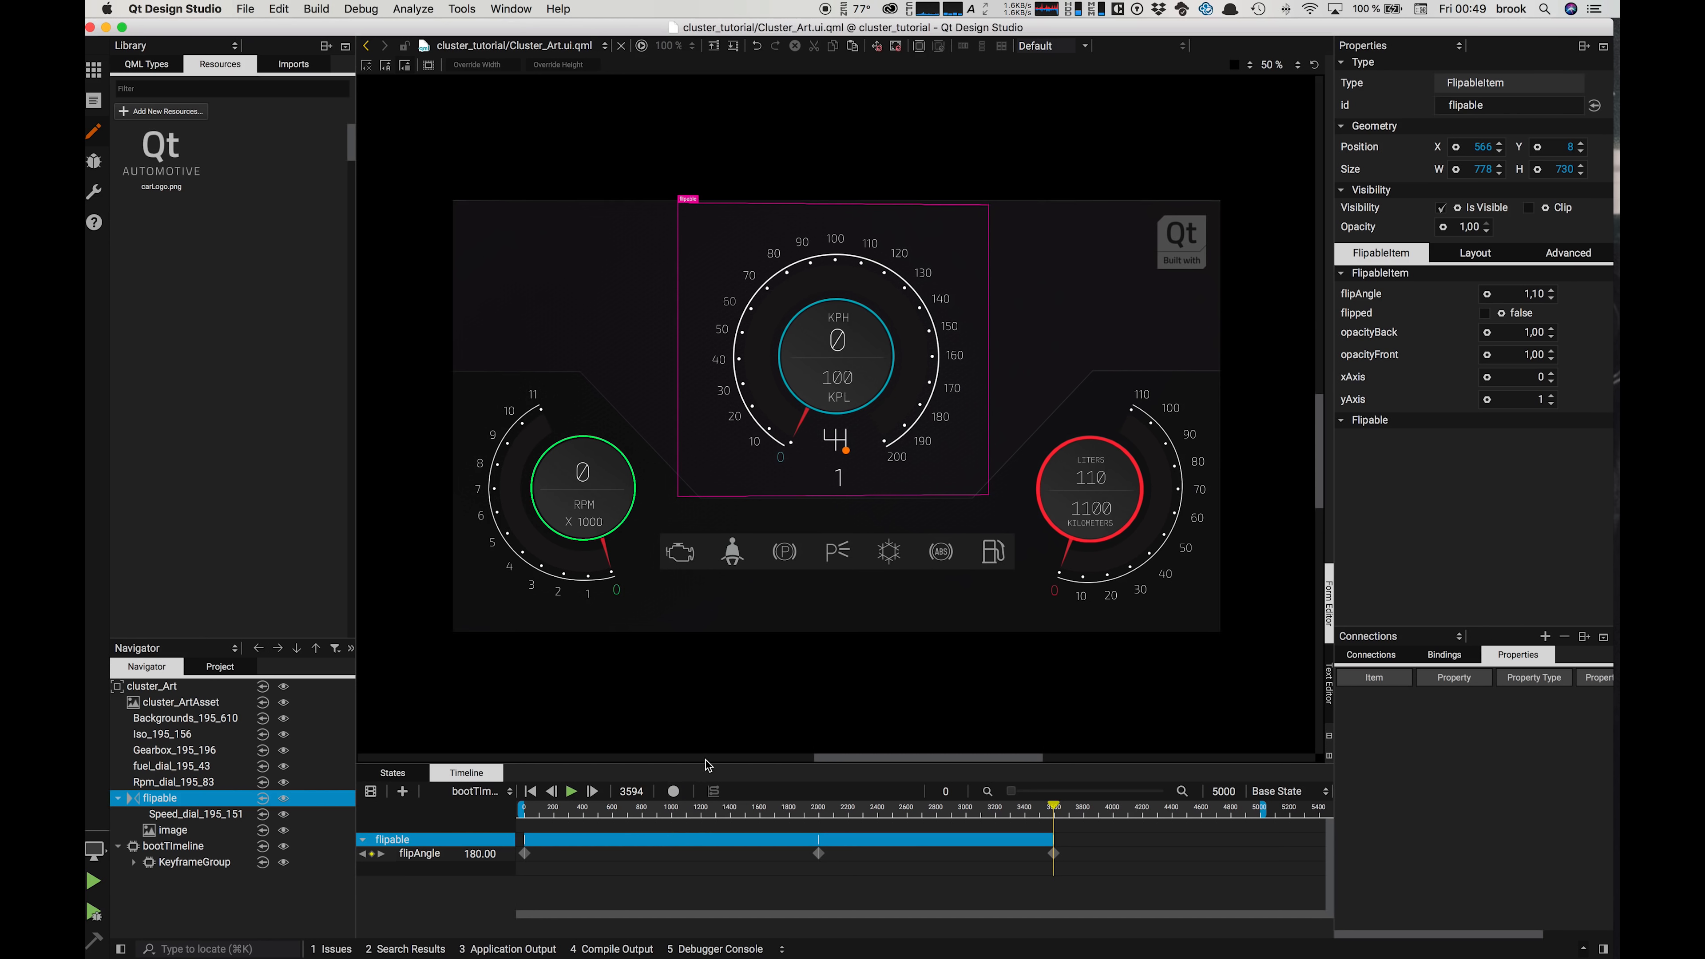
click(638, 45)
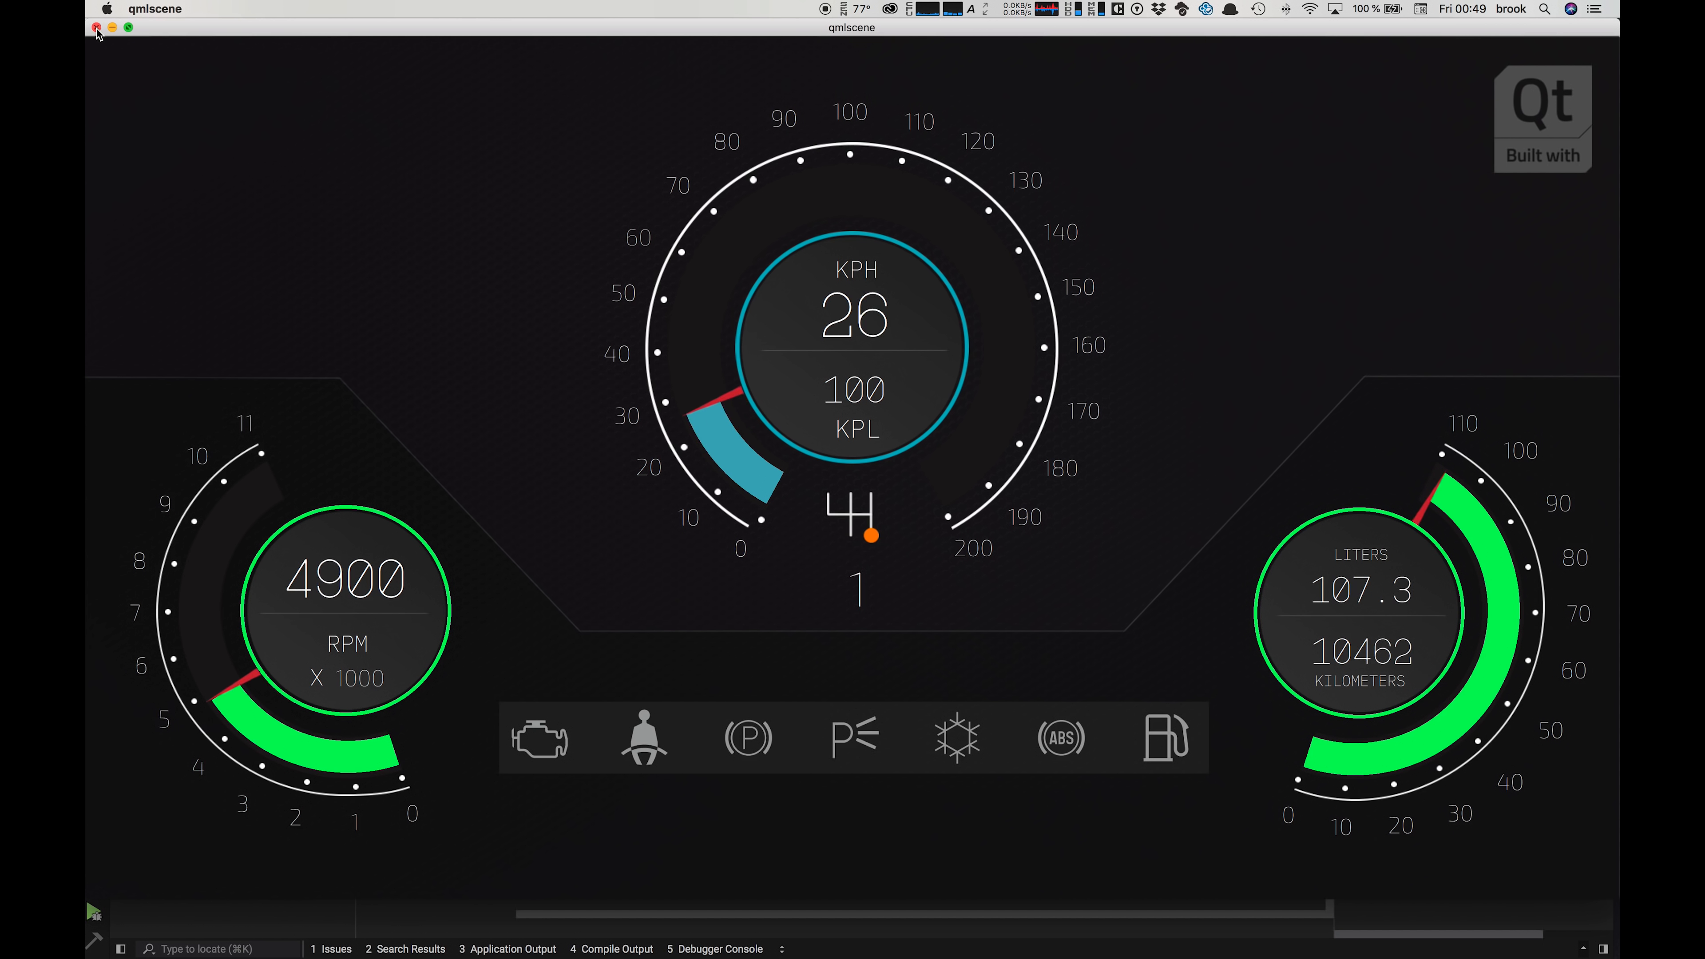
key(super+q)
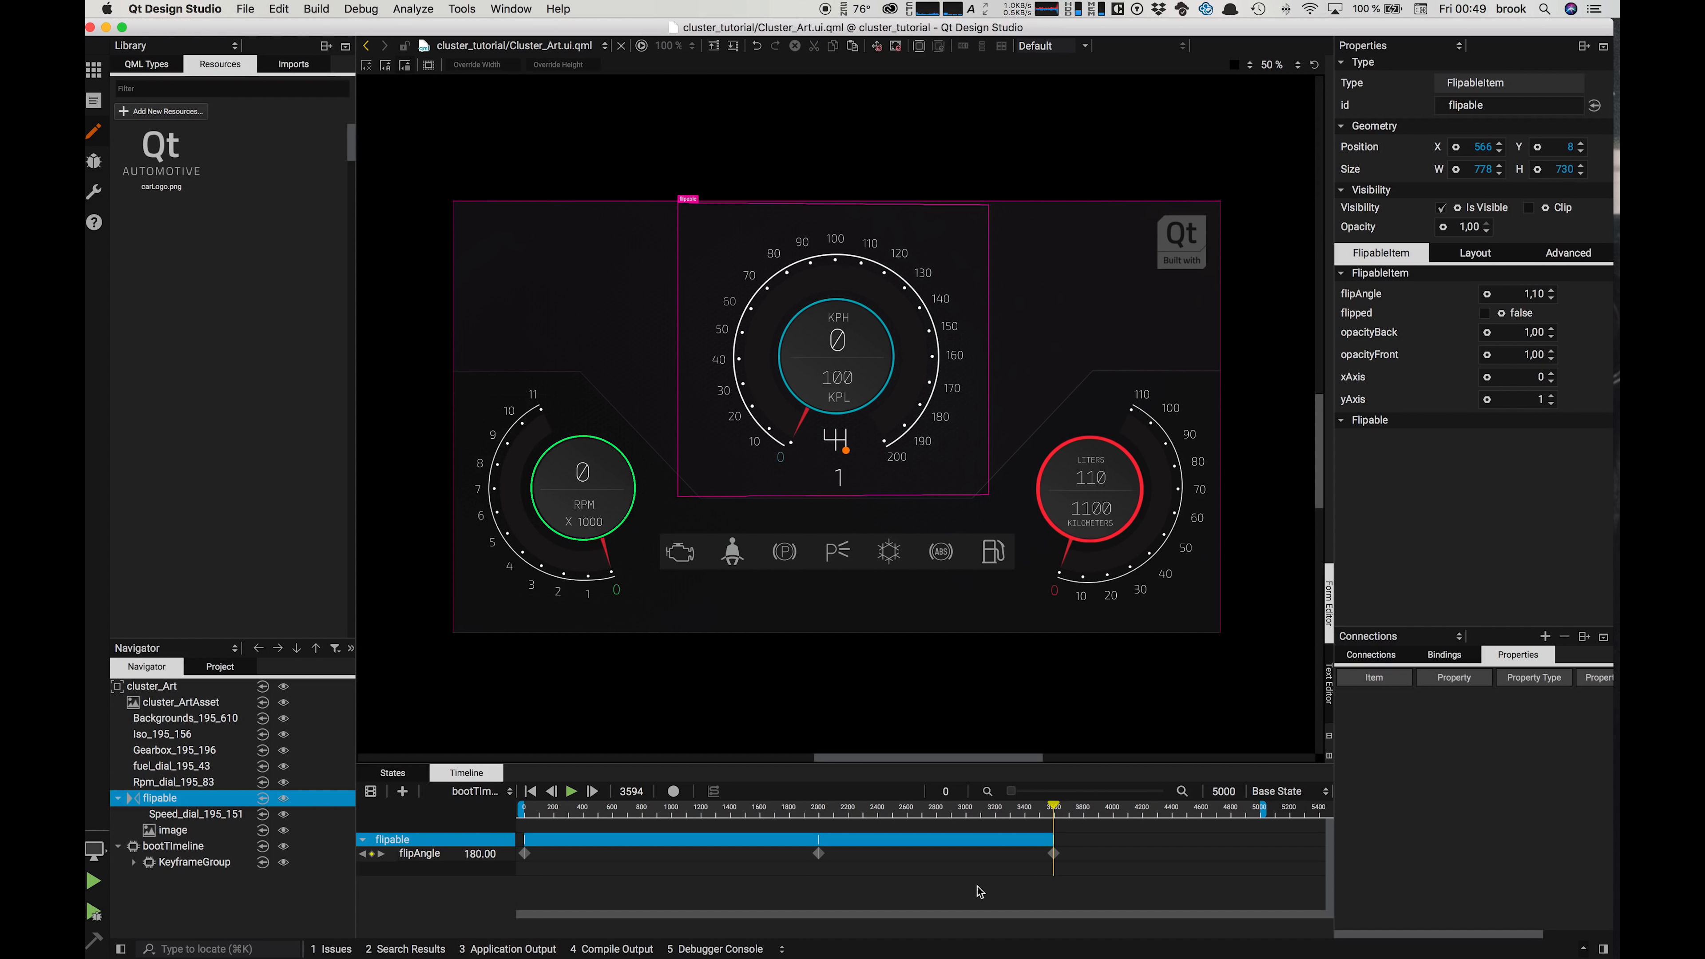
Step: Apply the quart in easing curve to the last flipAngle keyframe
drag(1083, 874, 1010, 834)
click(713, 791)
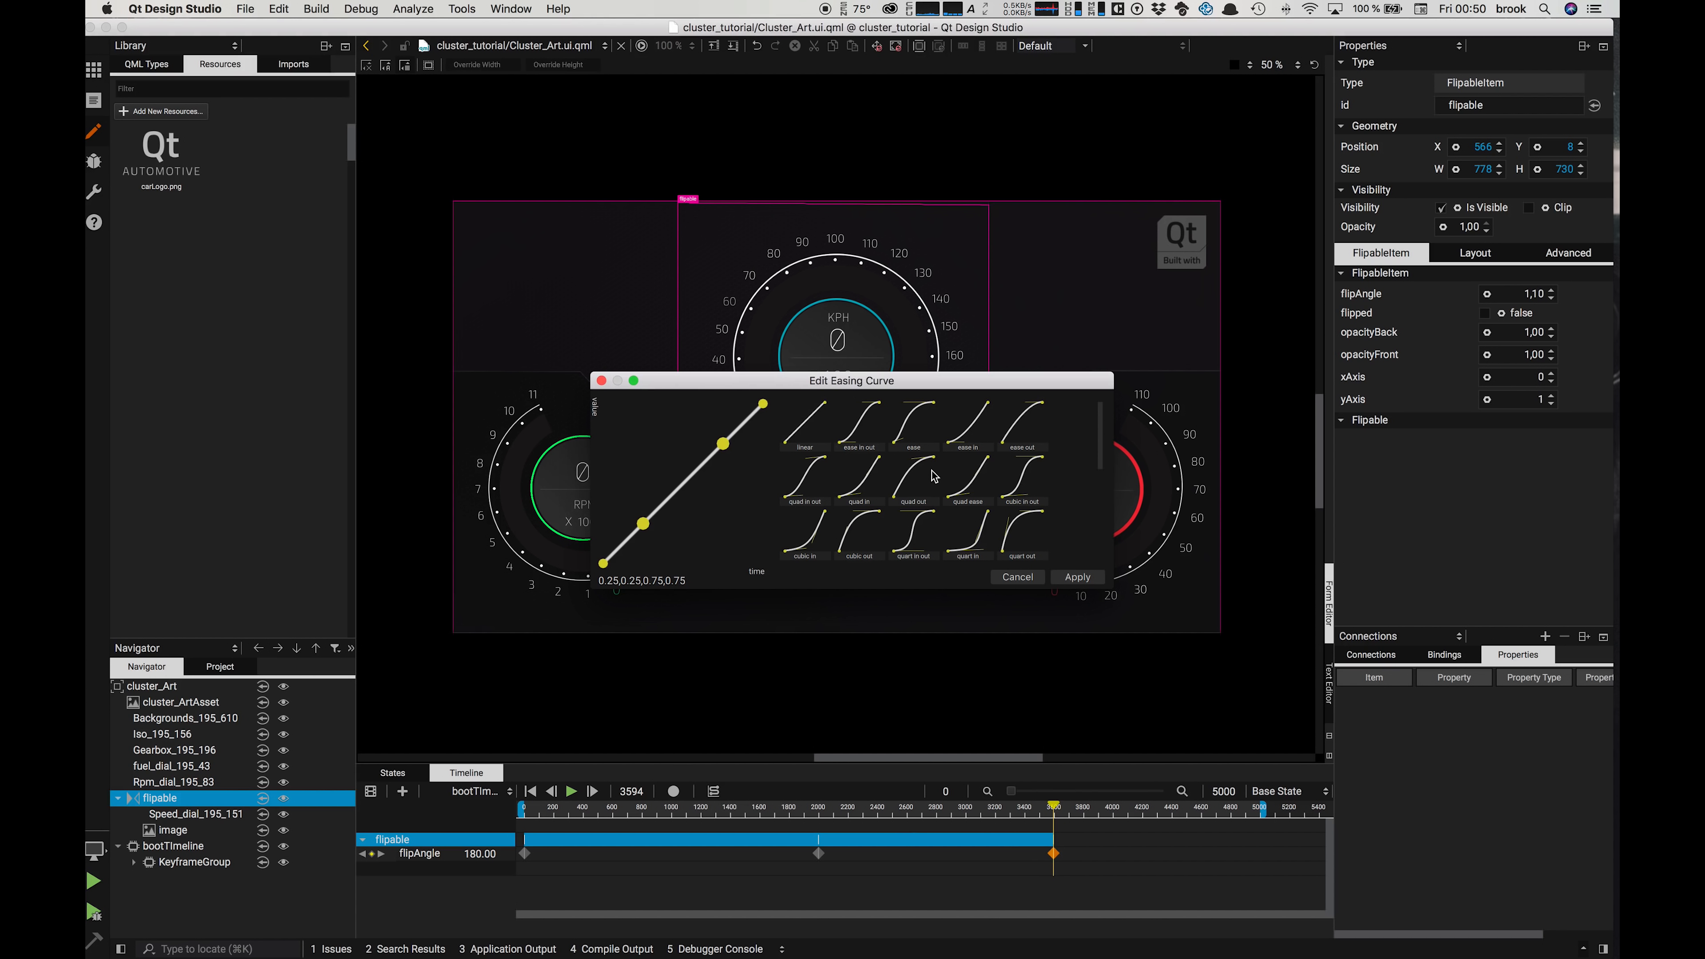
click(973, 537)
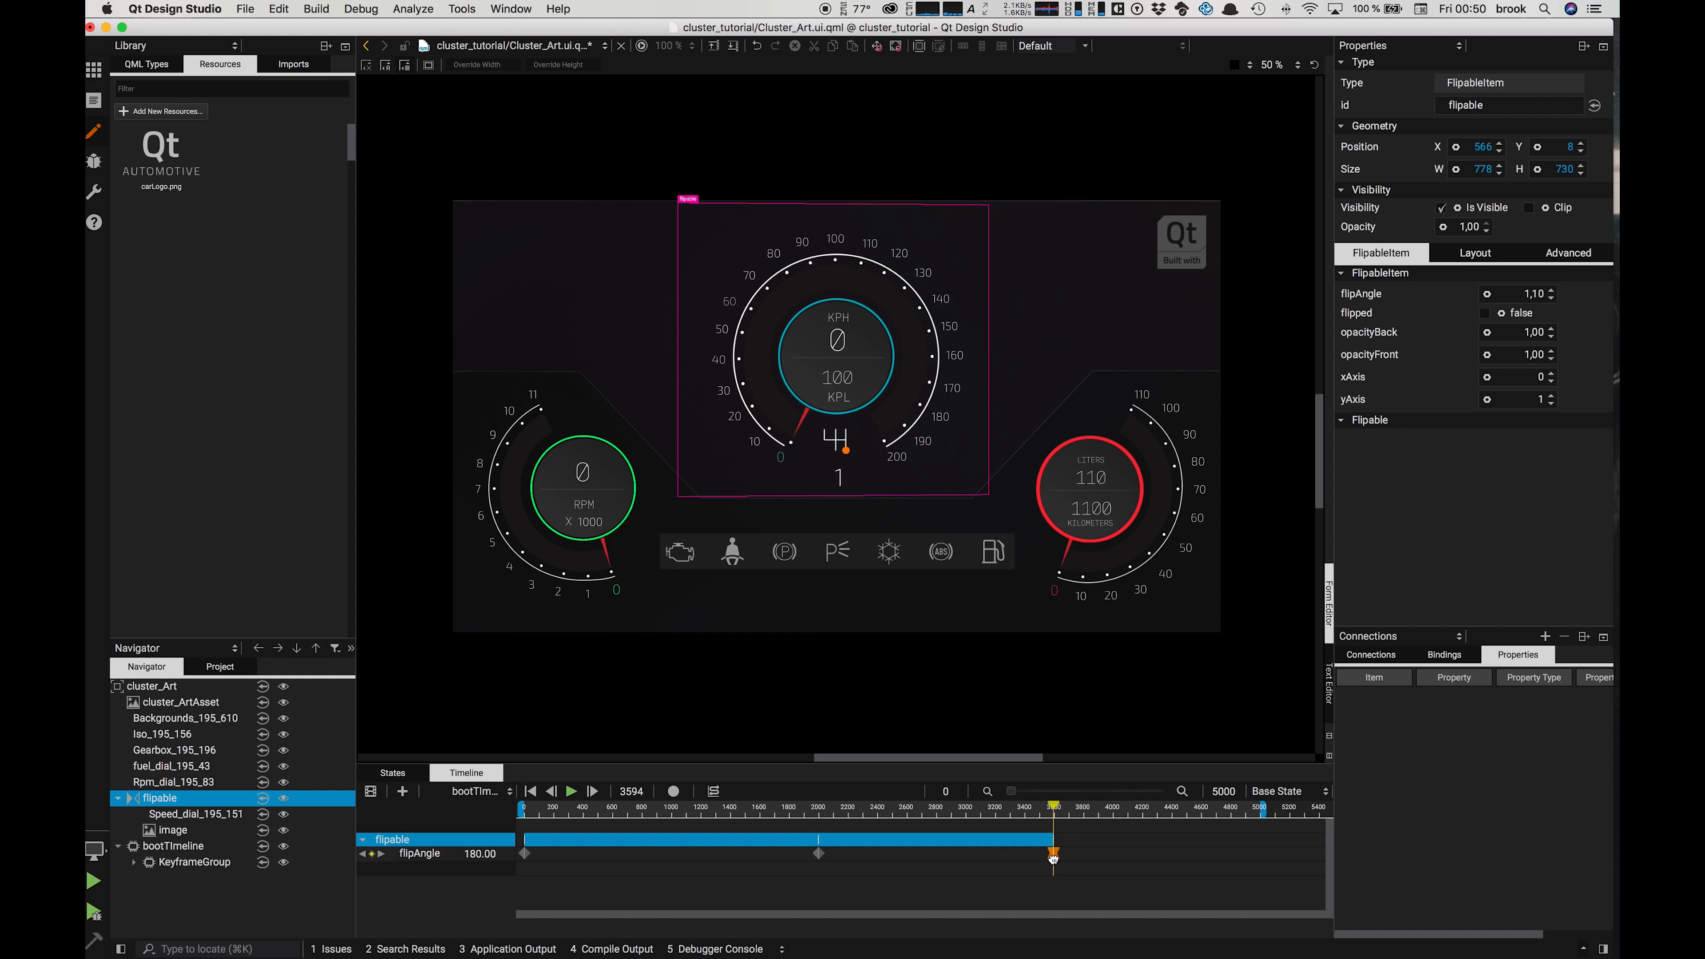
Step: Save and preview the eased flip, and move the middle flipAngle keyframe to about frame 2400
key(super+s)
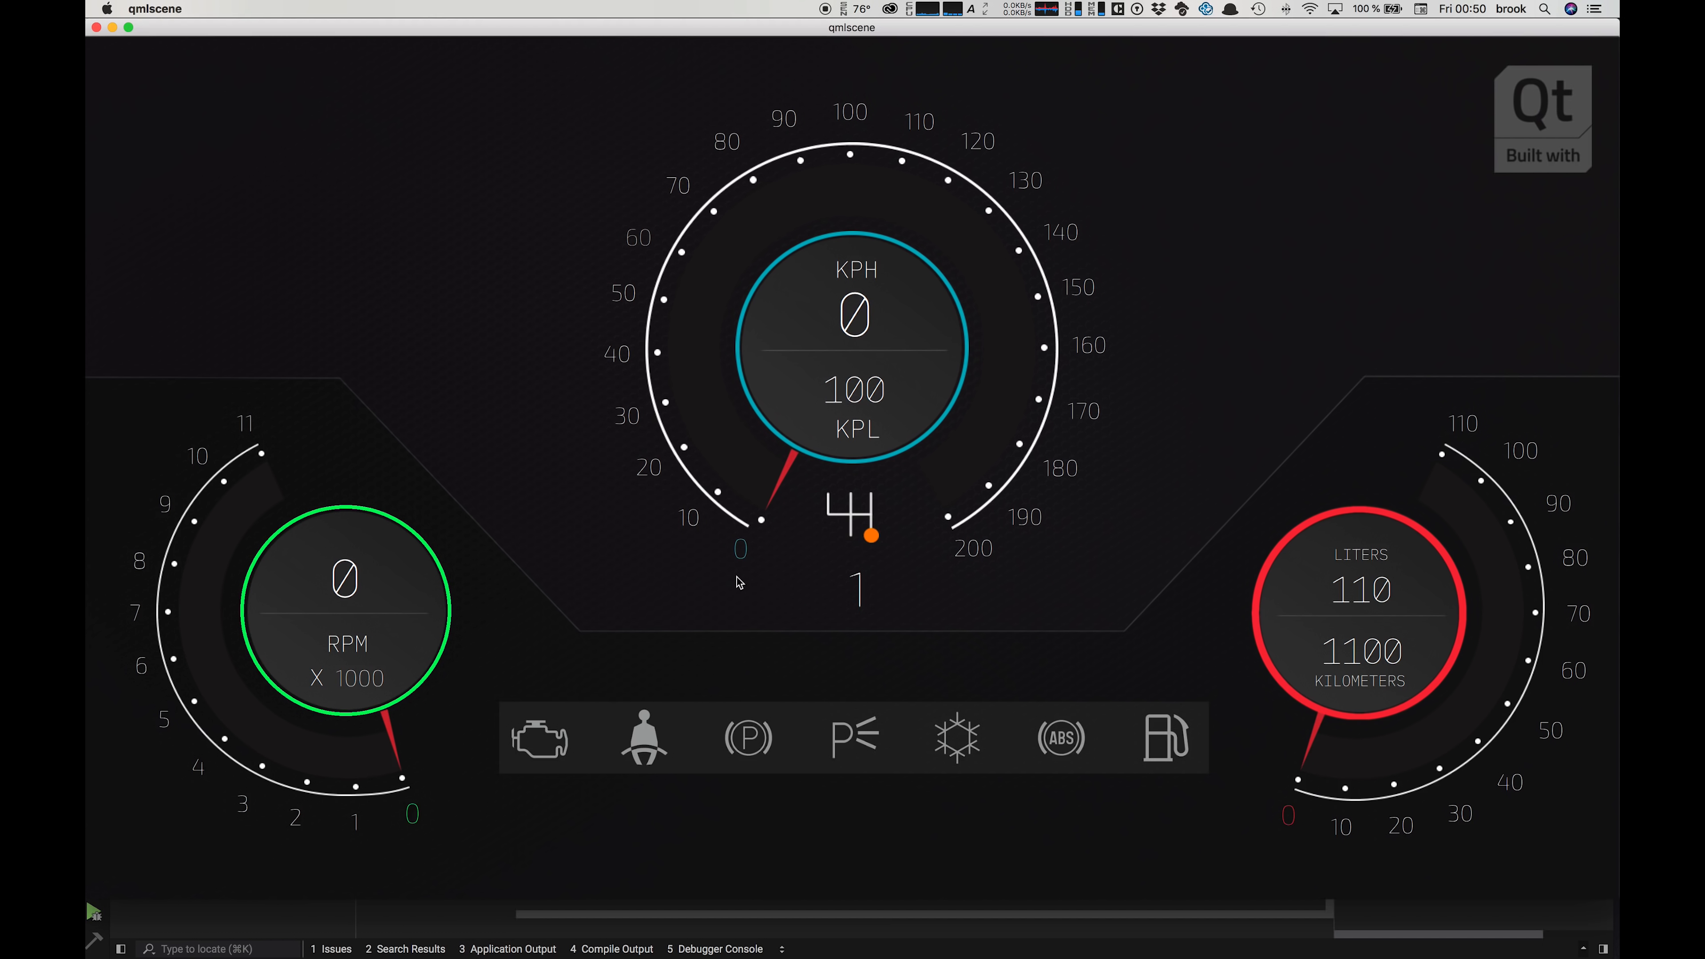
click(97, 28)
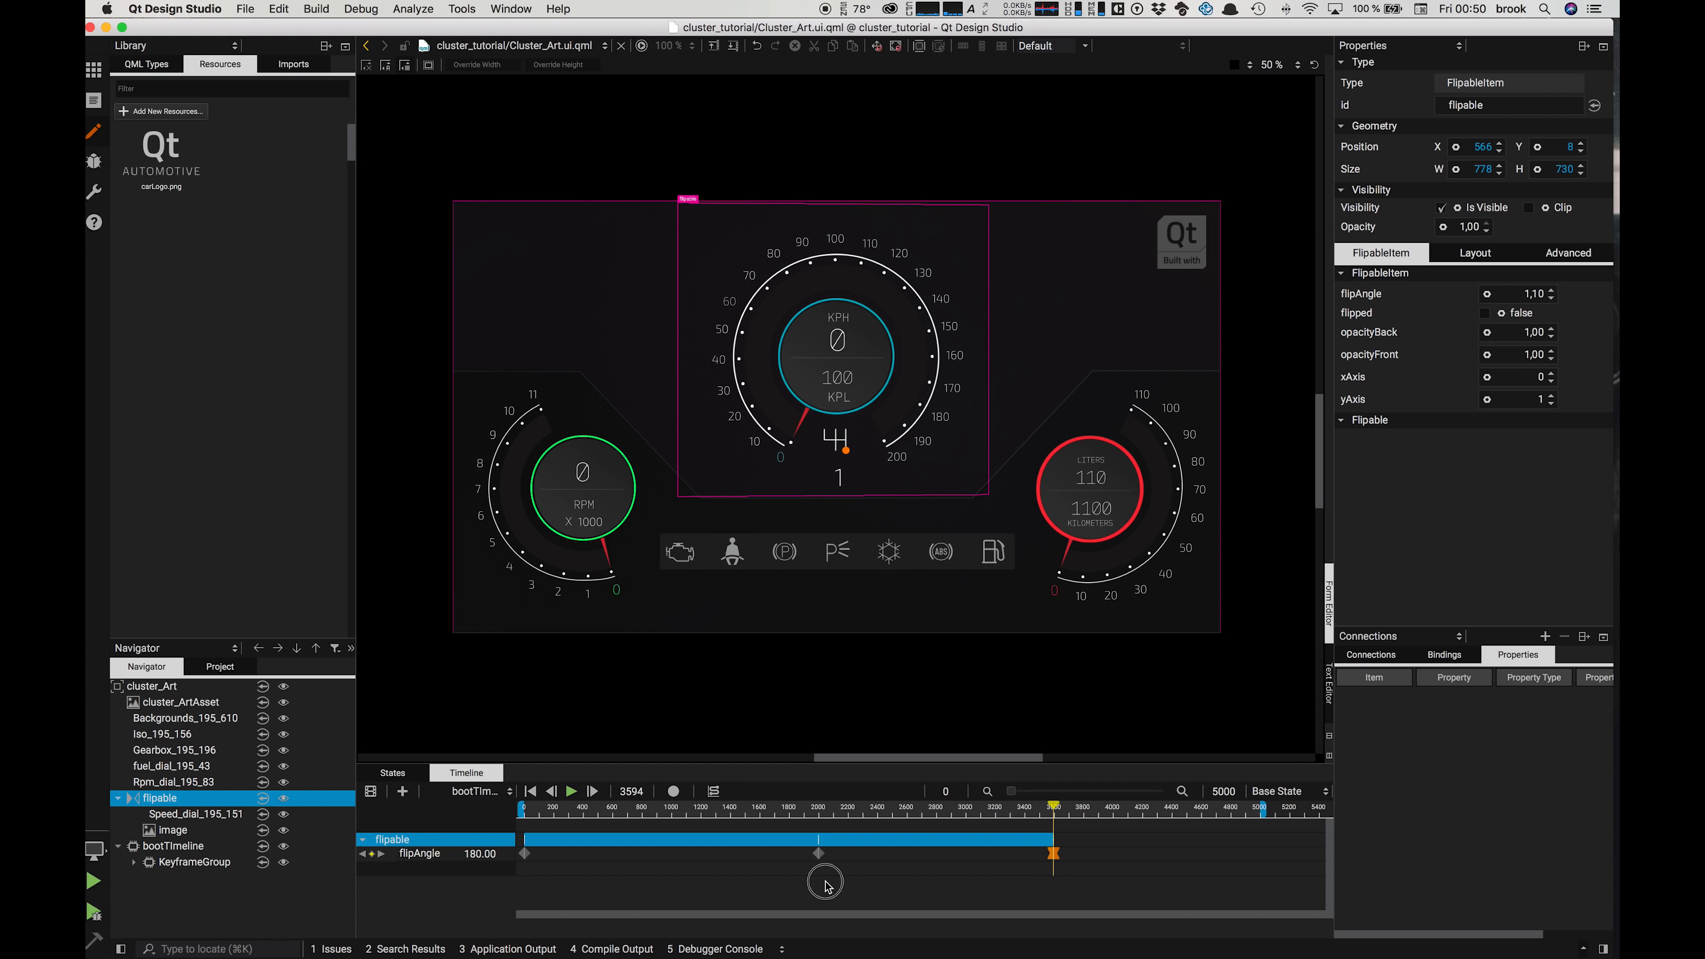
drag(818, 853, 875, 854)
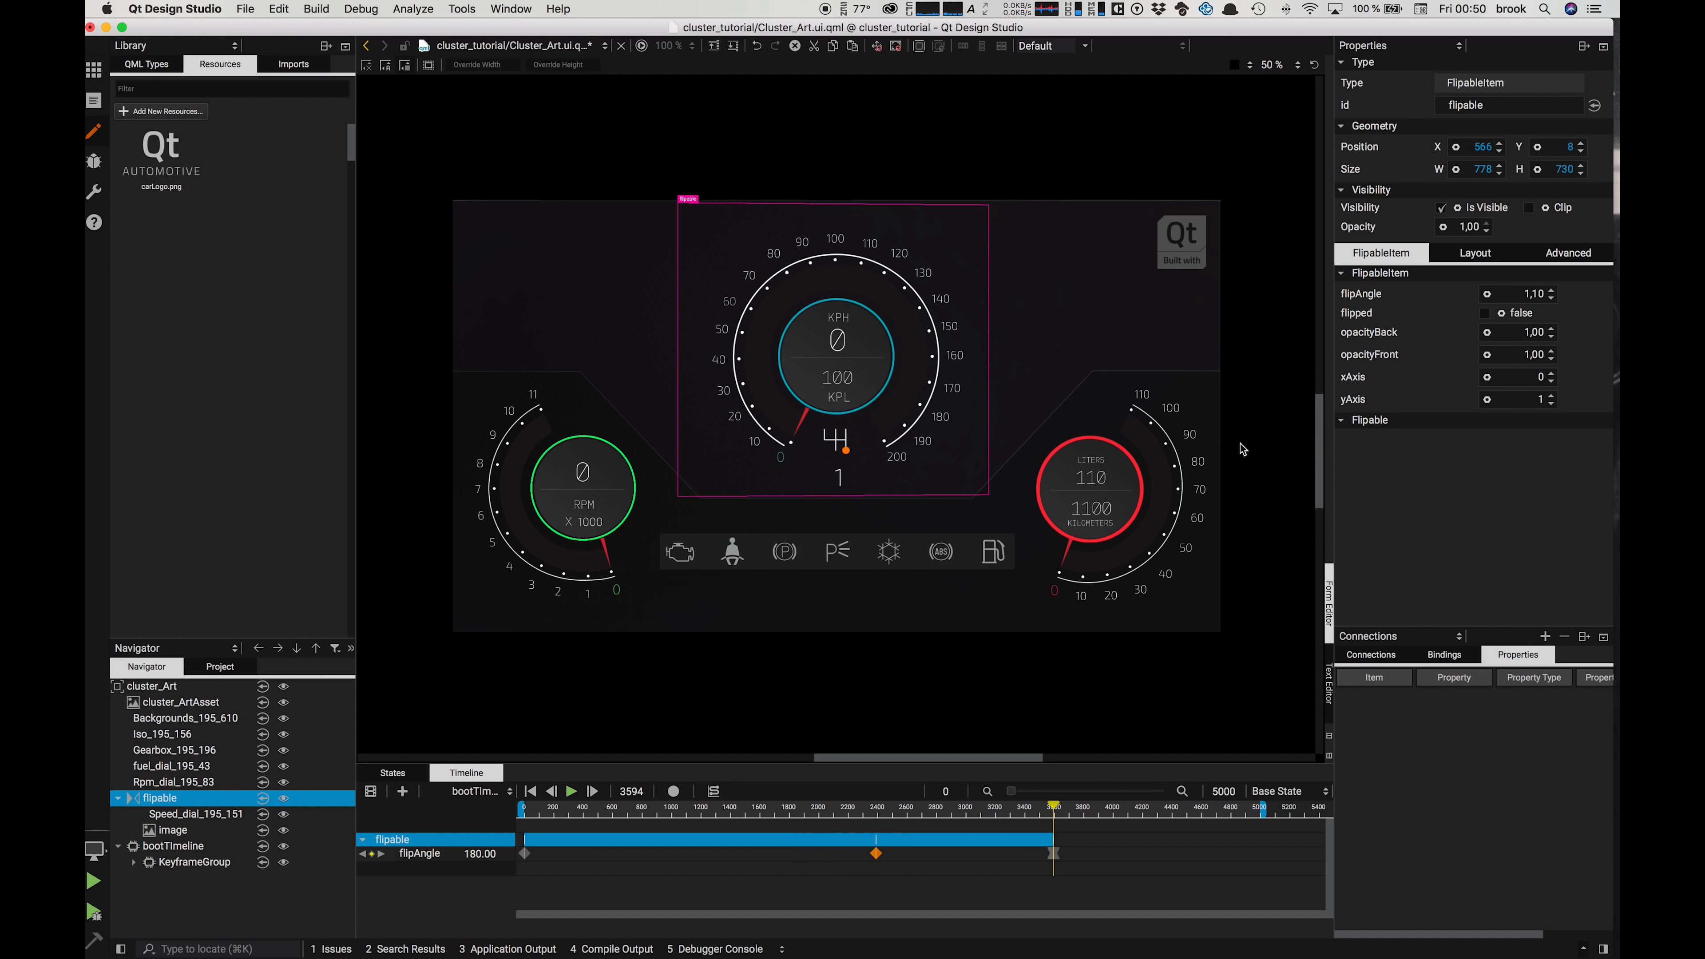
Step: Insert an opacity keyframe for the flipable at frame 5 and set the flipable's opacity to 0
drag(1054, 805, 524, 806)
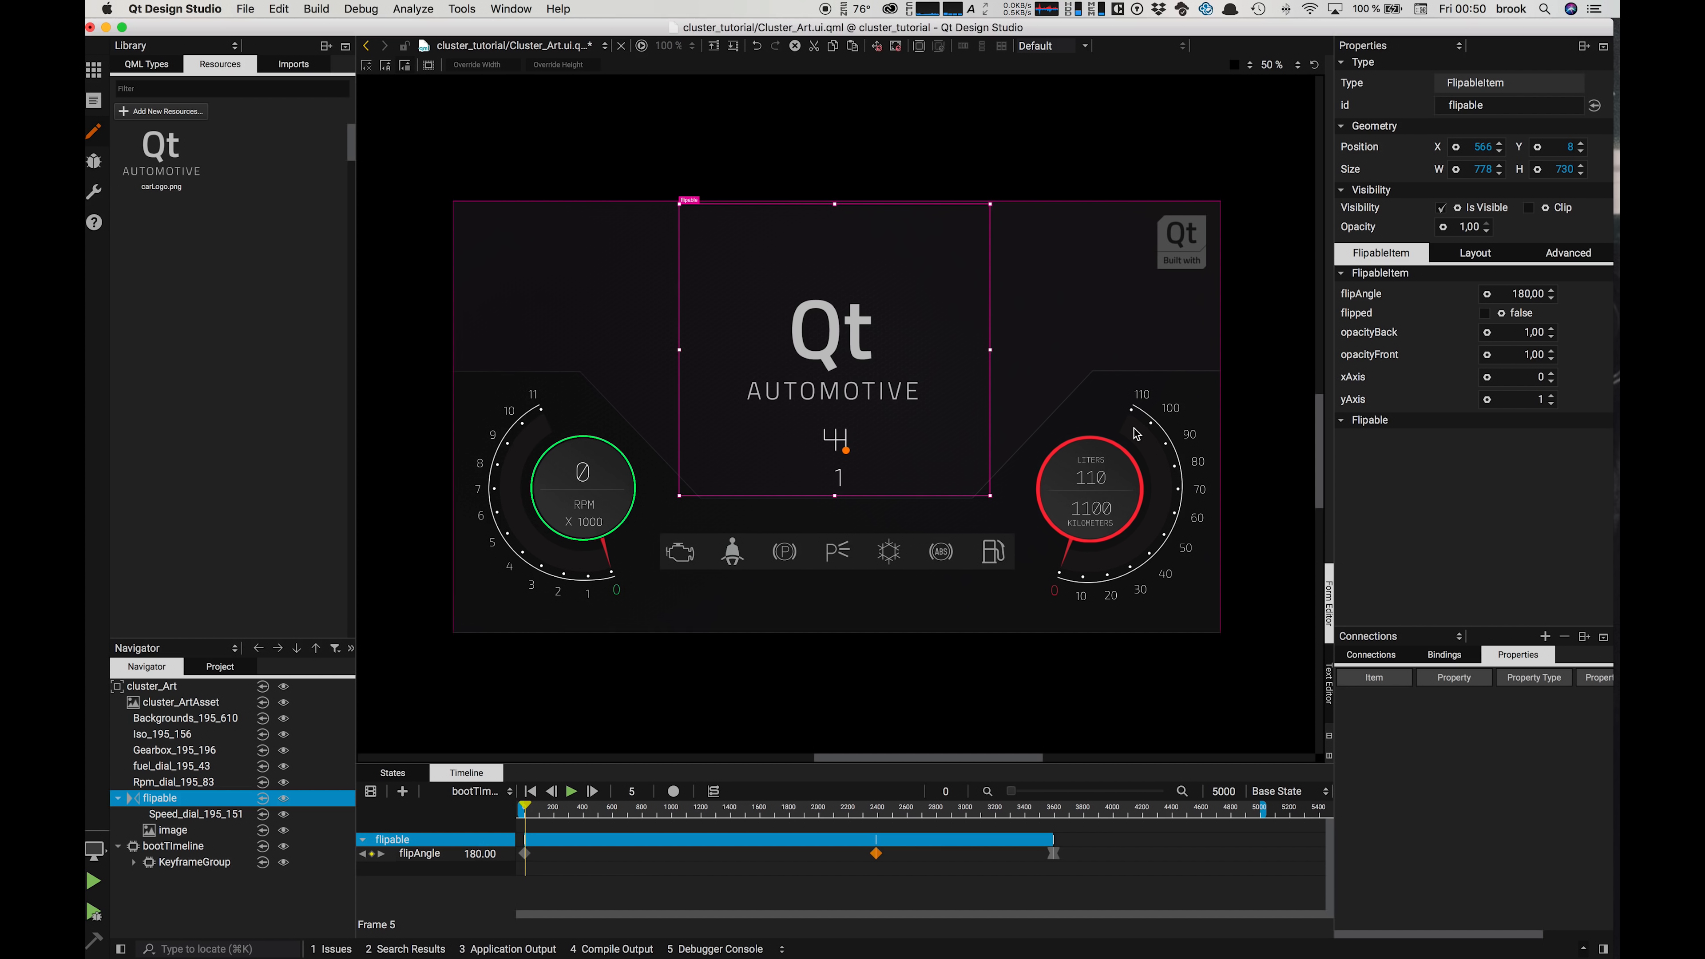
click(1449, 231)
click(1477, 283)
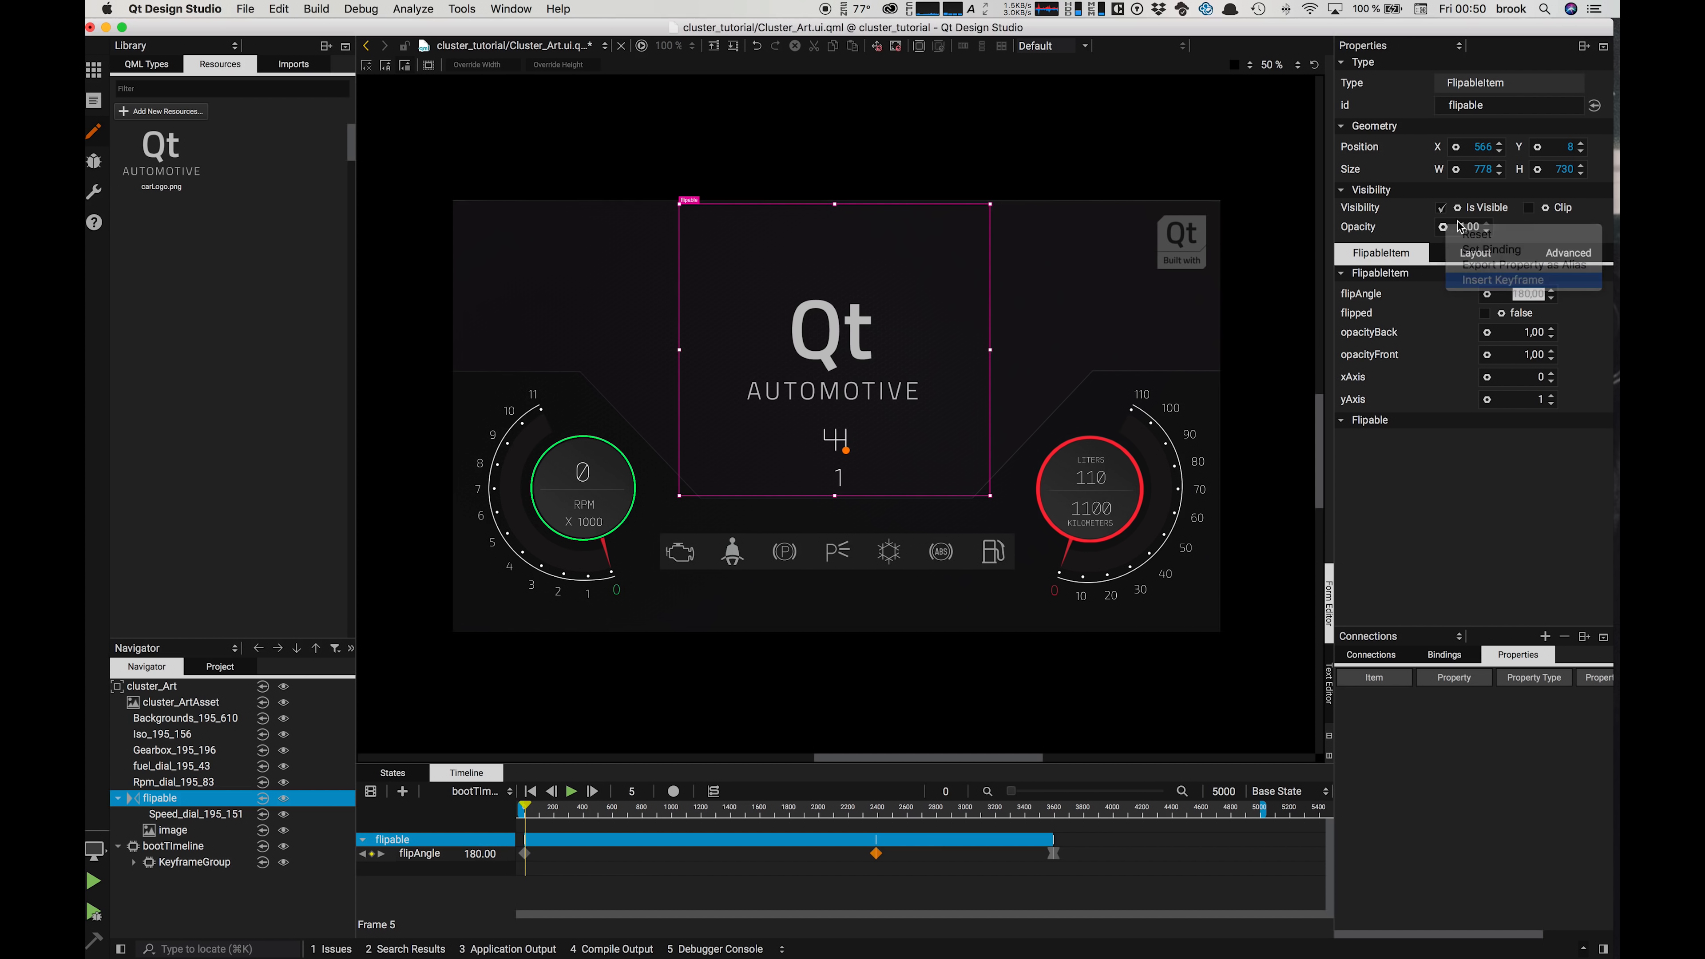
click(1458, 227)
text(0)
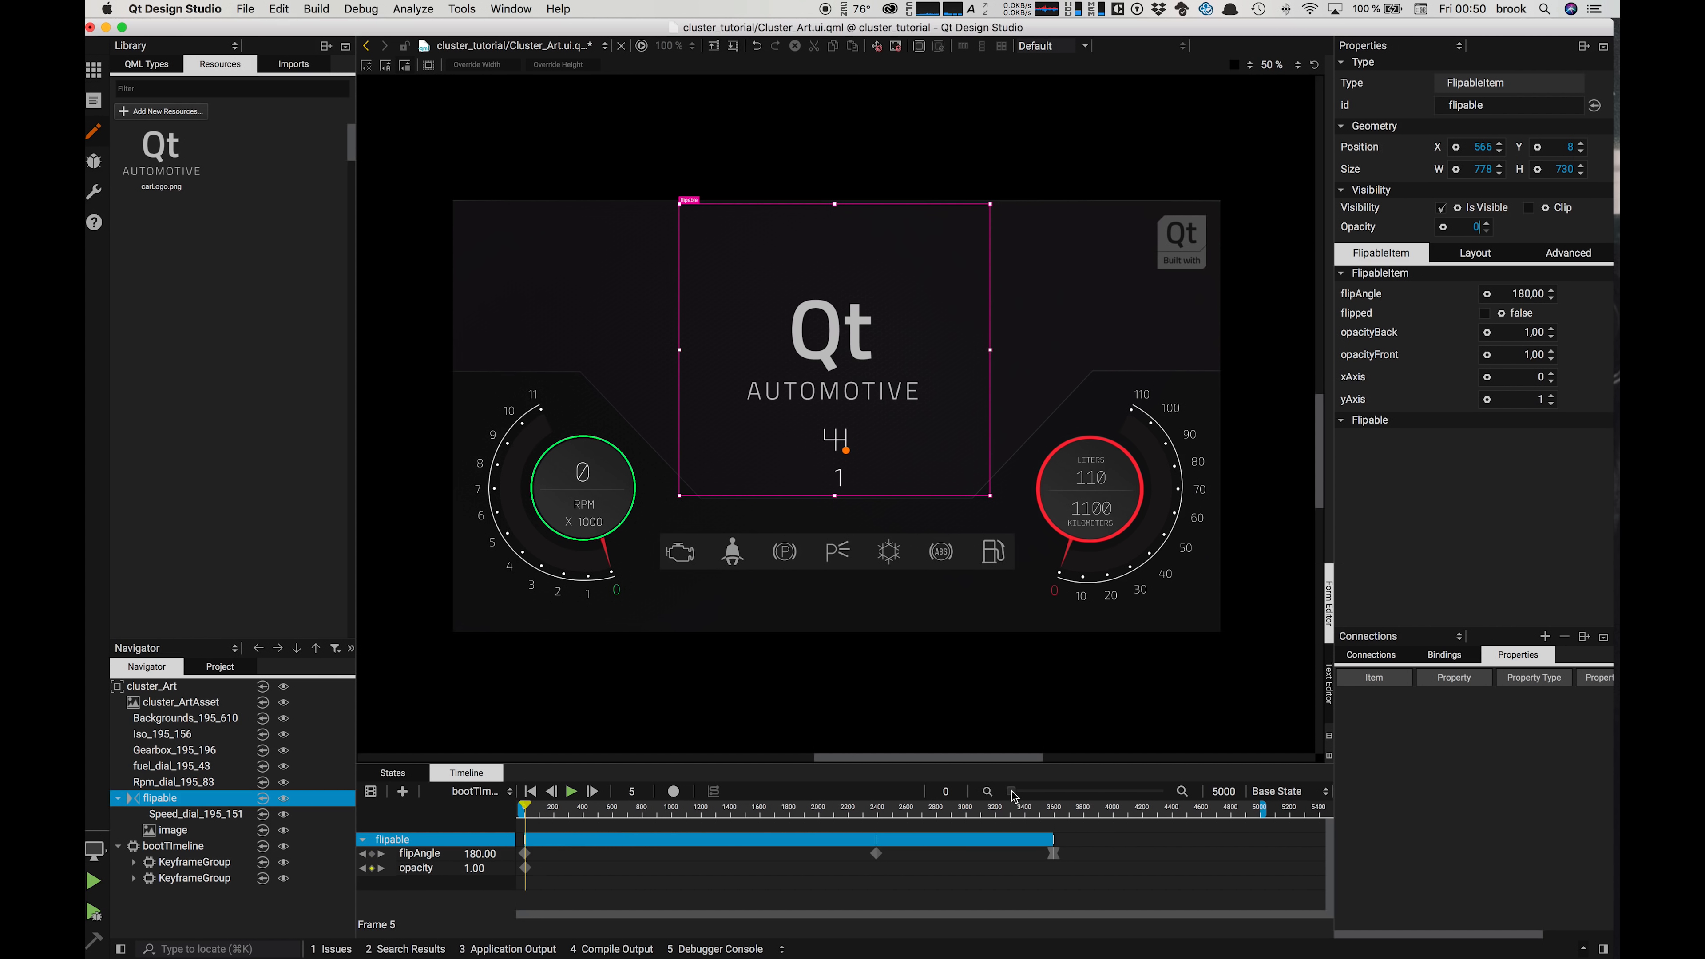
Step: Move the flipable's opacity keyframe from frame 5 to frame 0
drag(1010, 792, 1168, 799)
drag(527, 913, 461, 914)
drag(609, 868, 501, 877)
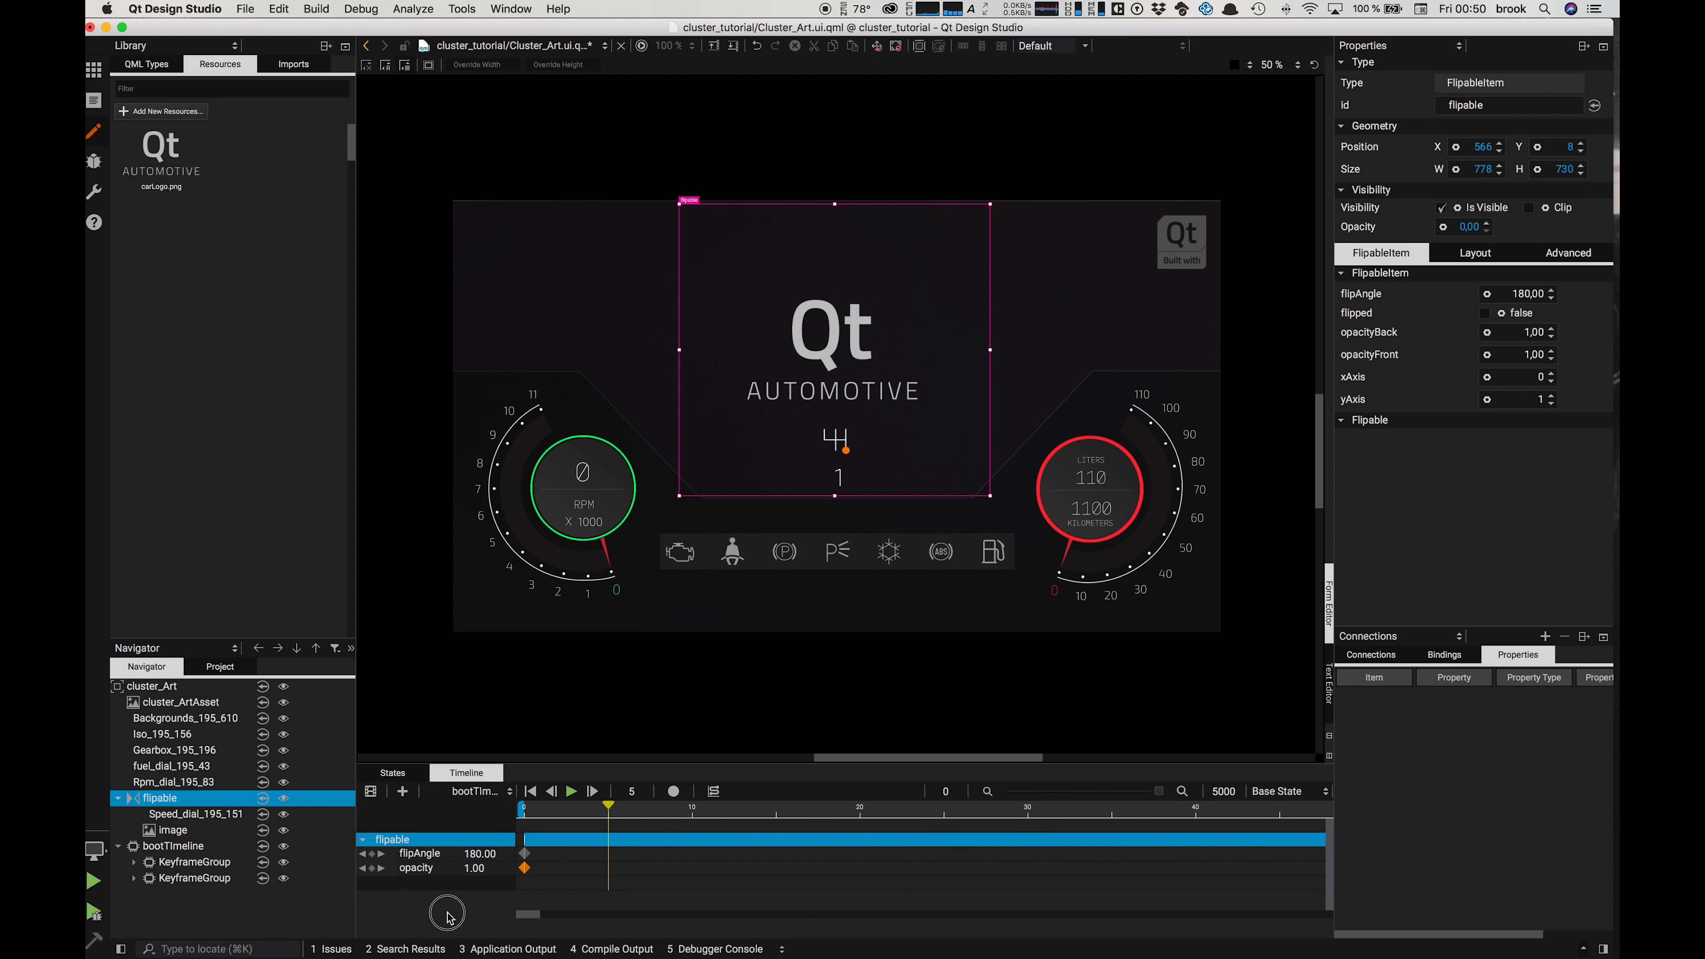
Step: Set the value of the flipable's opacity keyframe at frame 0 to 0
click(363, 870)
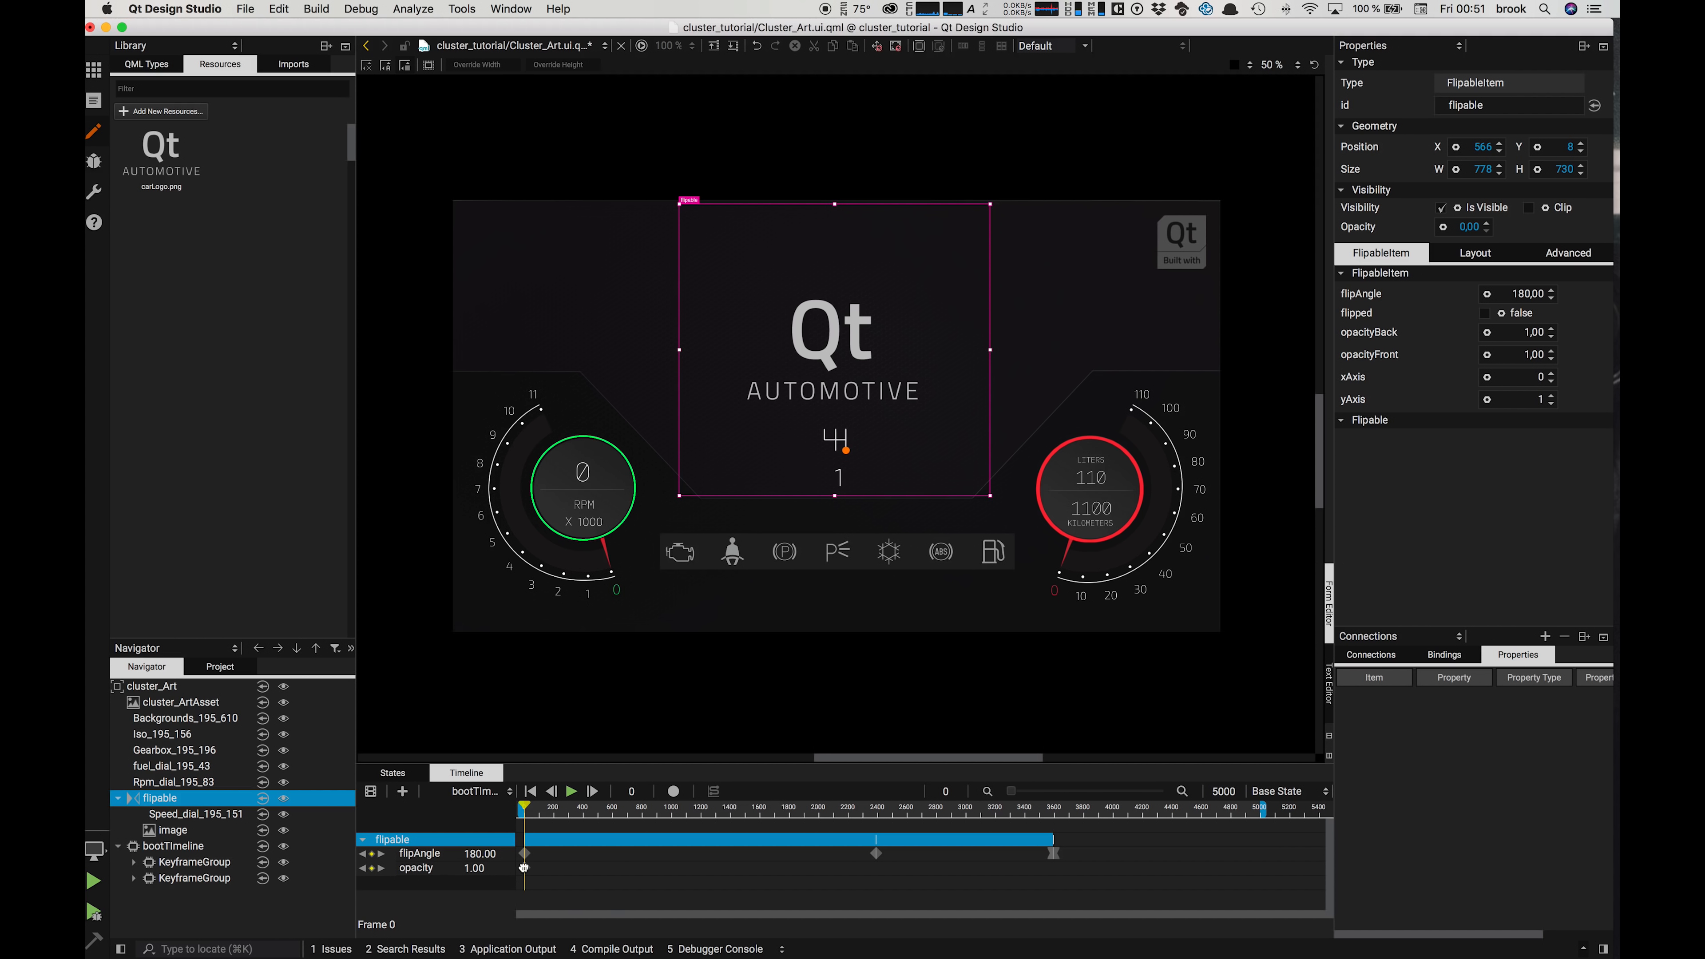
right_click(524, 870)
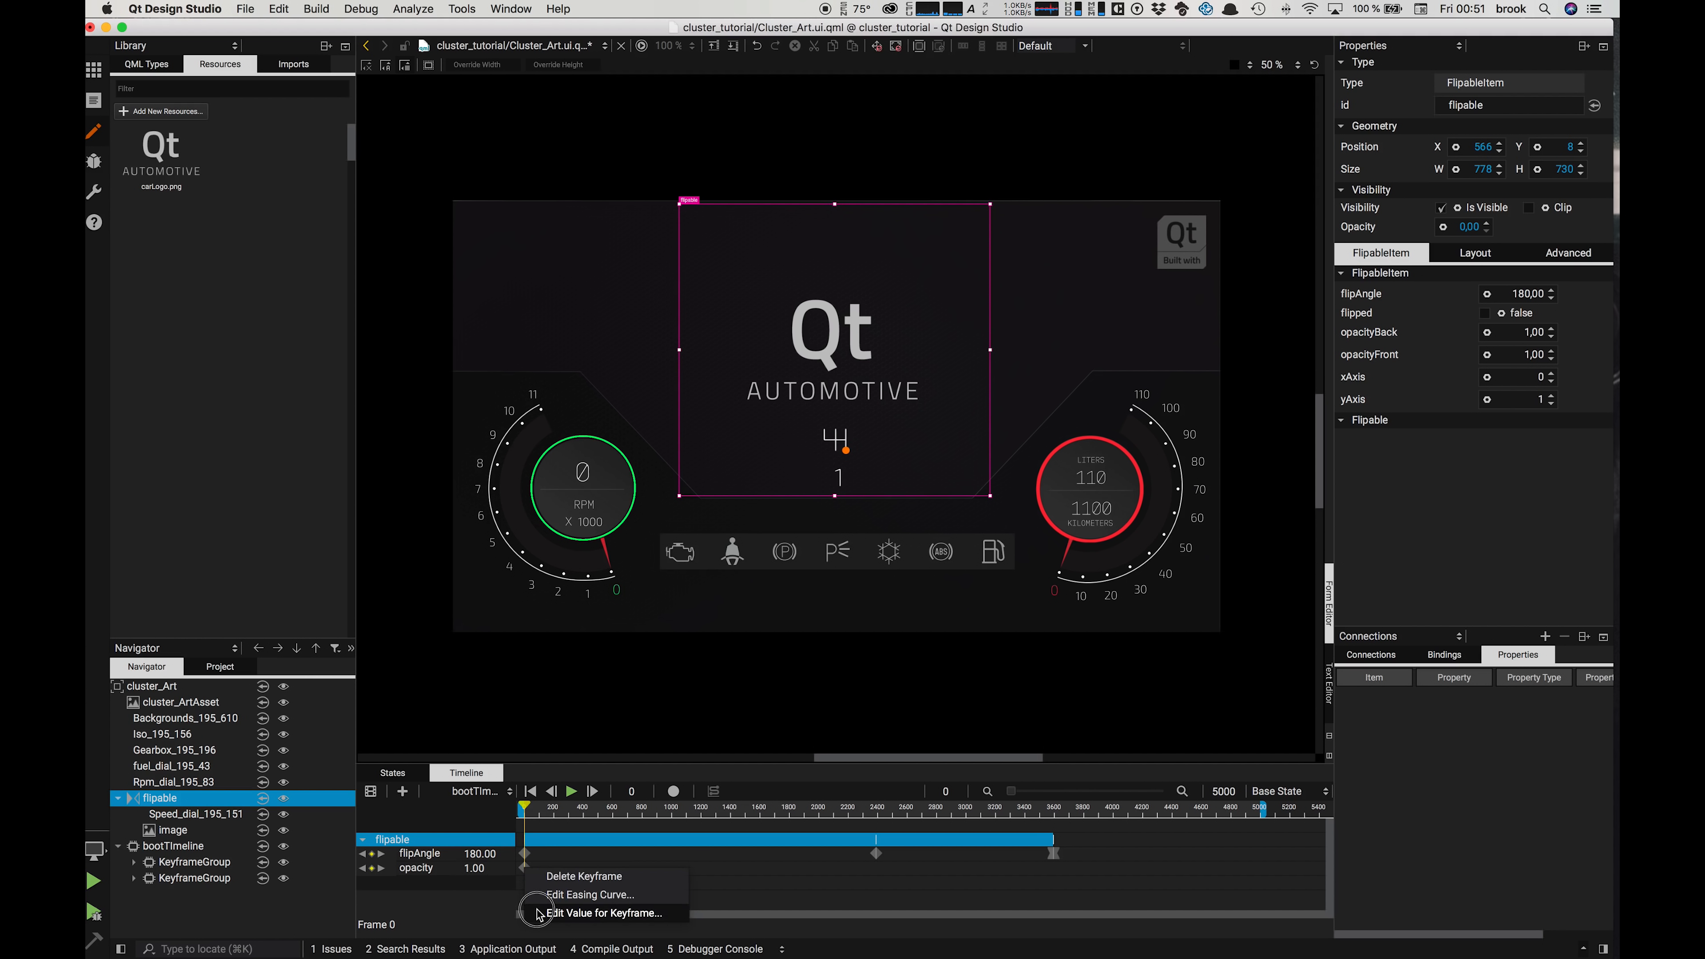
click(557, 916)
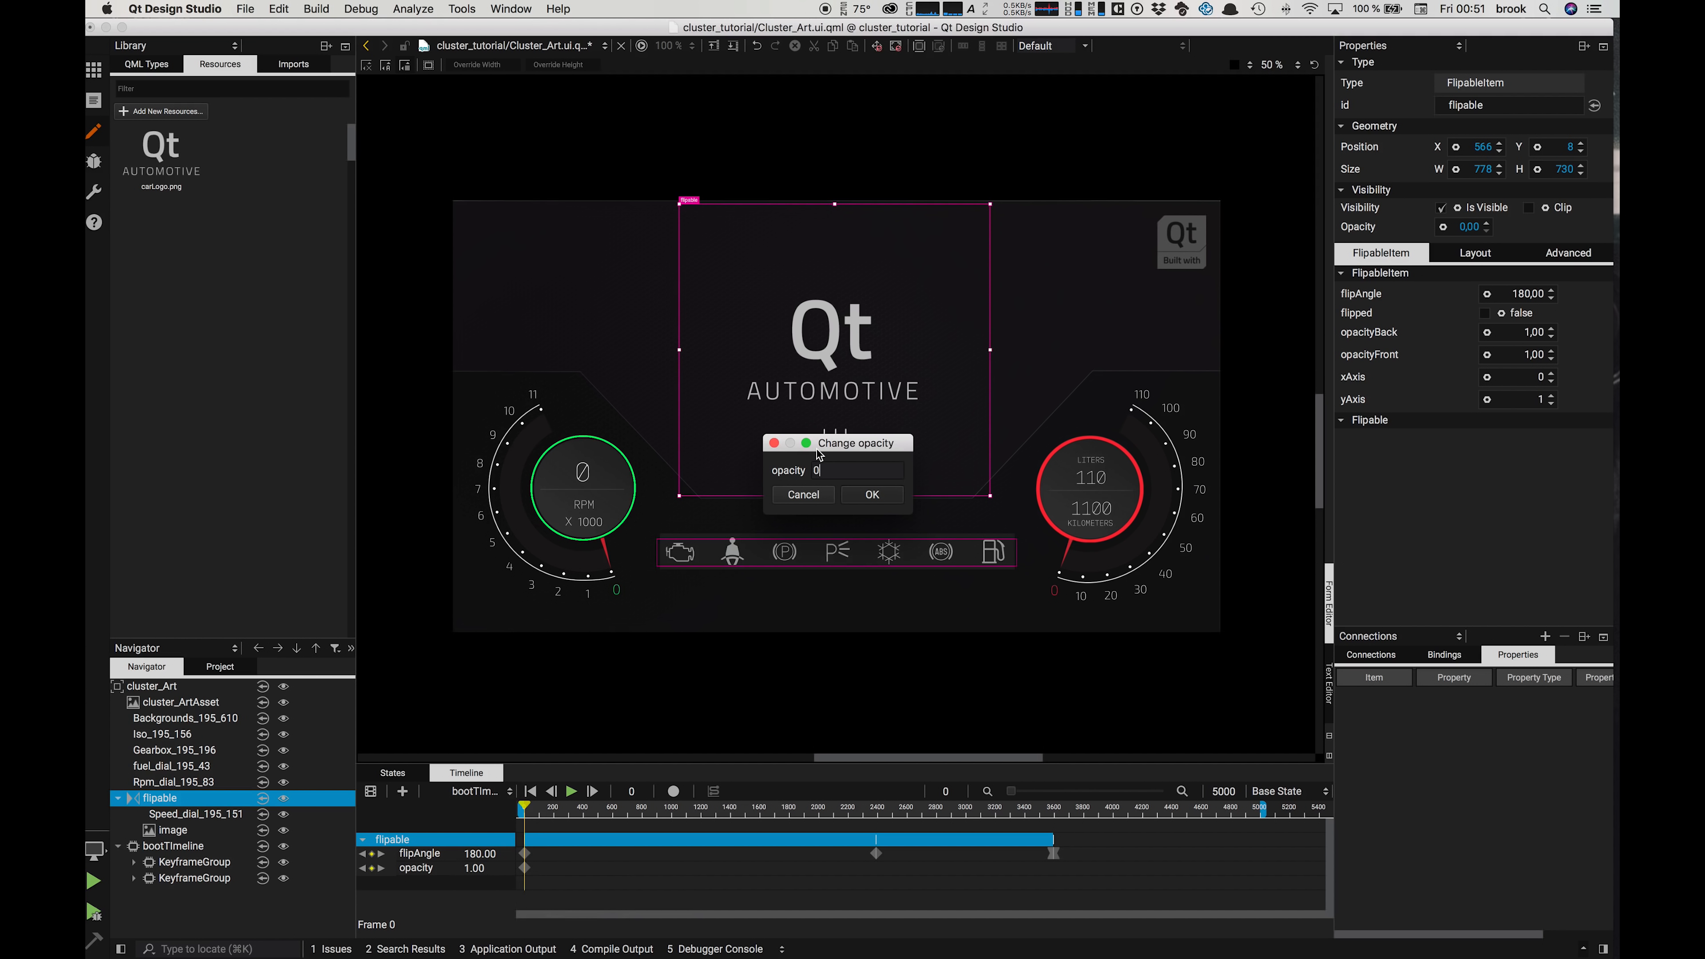
text(0)
key(Return)
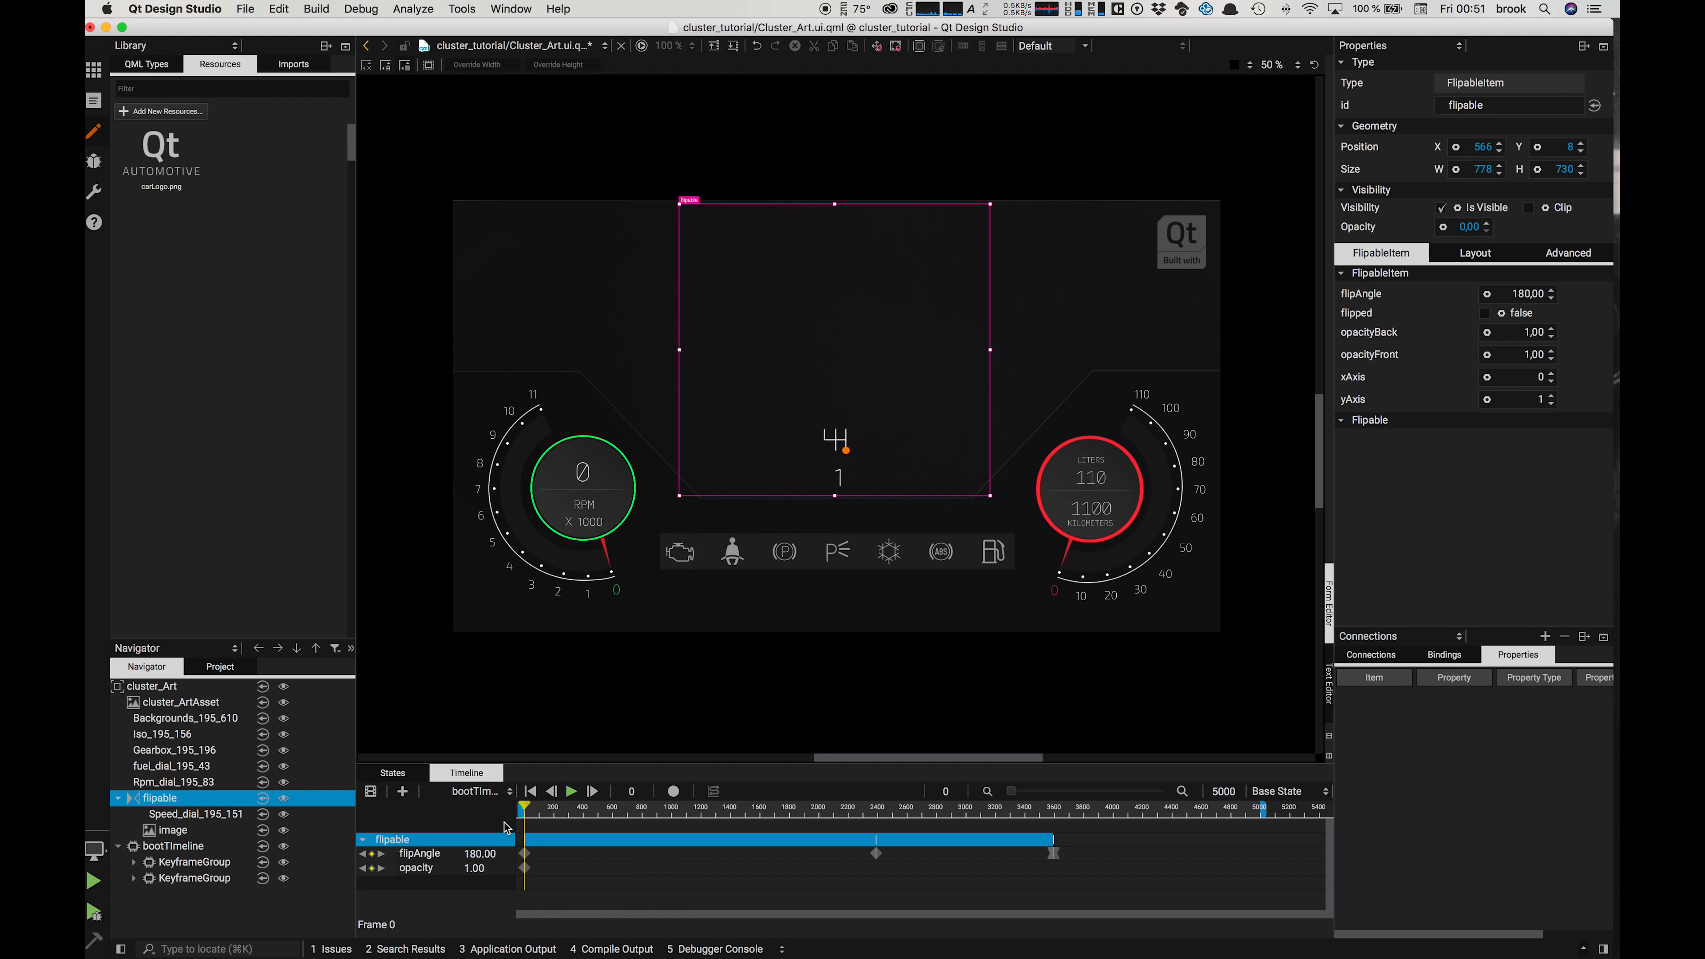
Step: Add an opacity keyframe with value 1 for the flipable at about frame 1015
drag(526, 808, 673, 831)
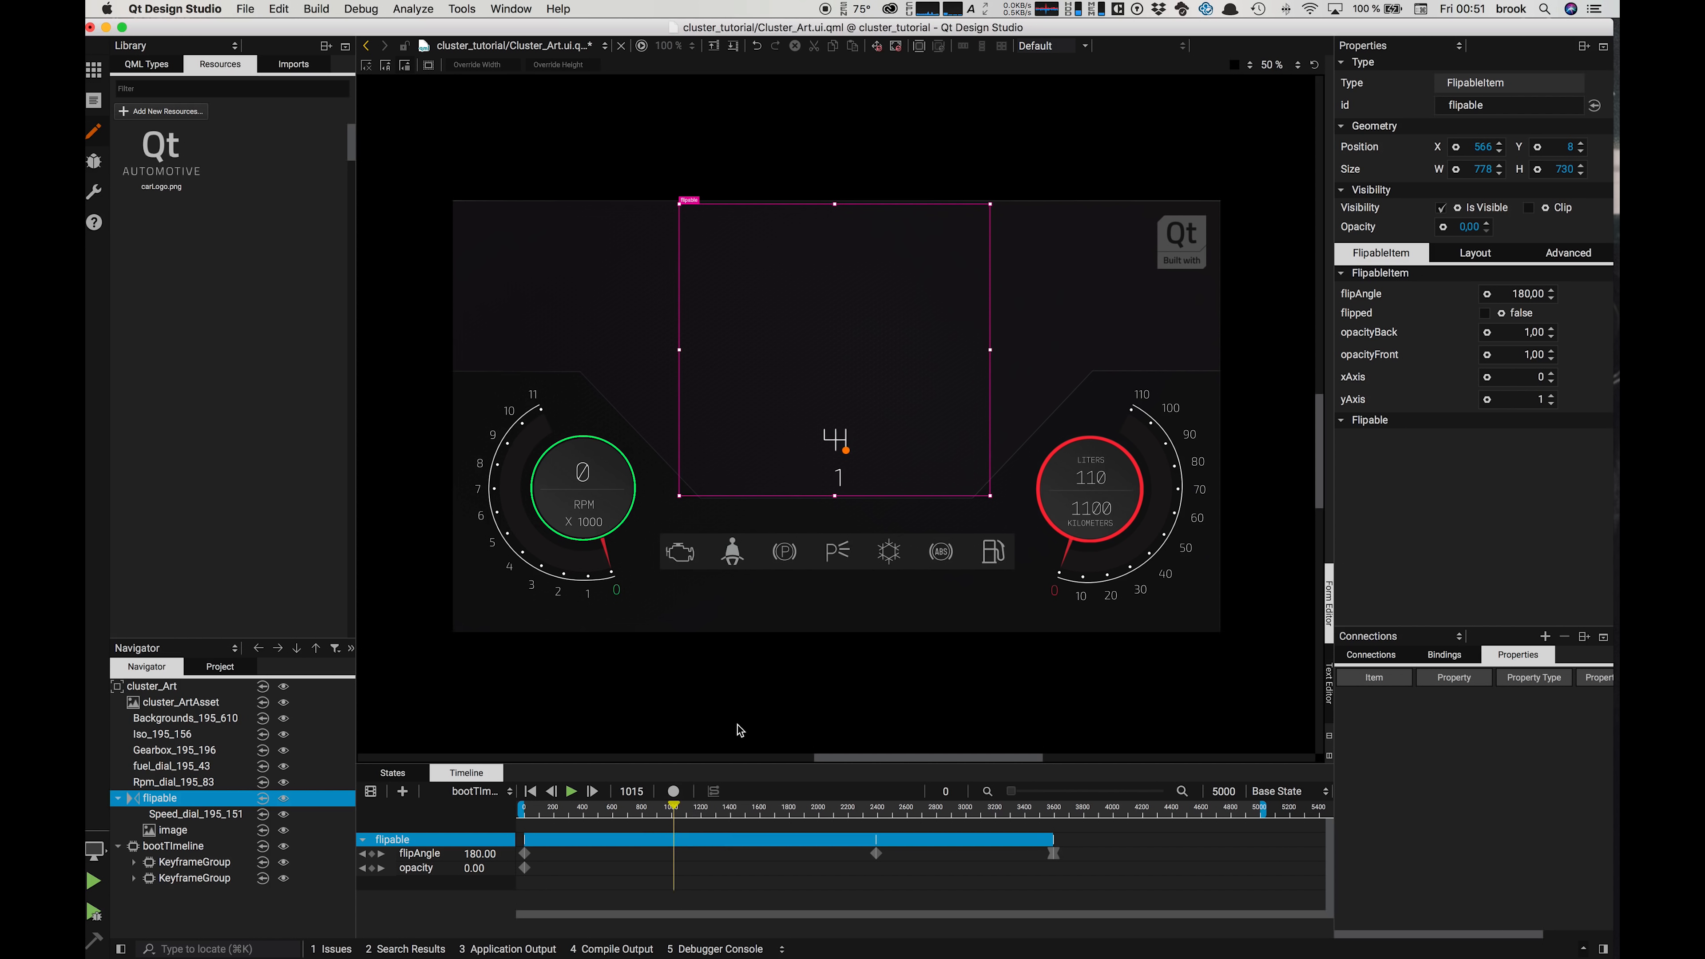
click(1453, 232)
text(1)
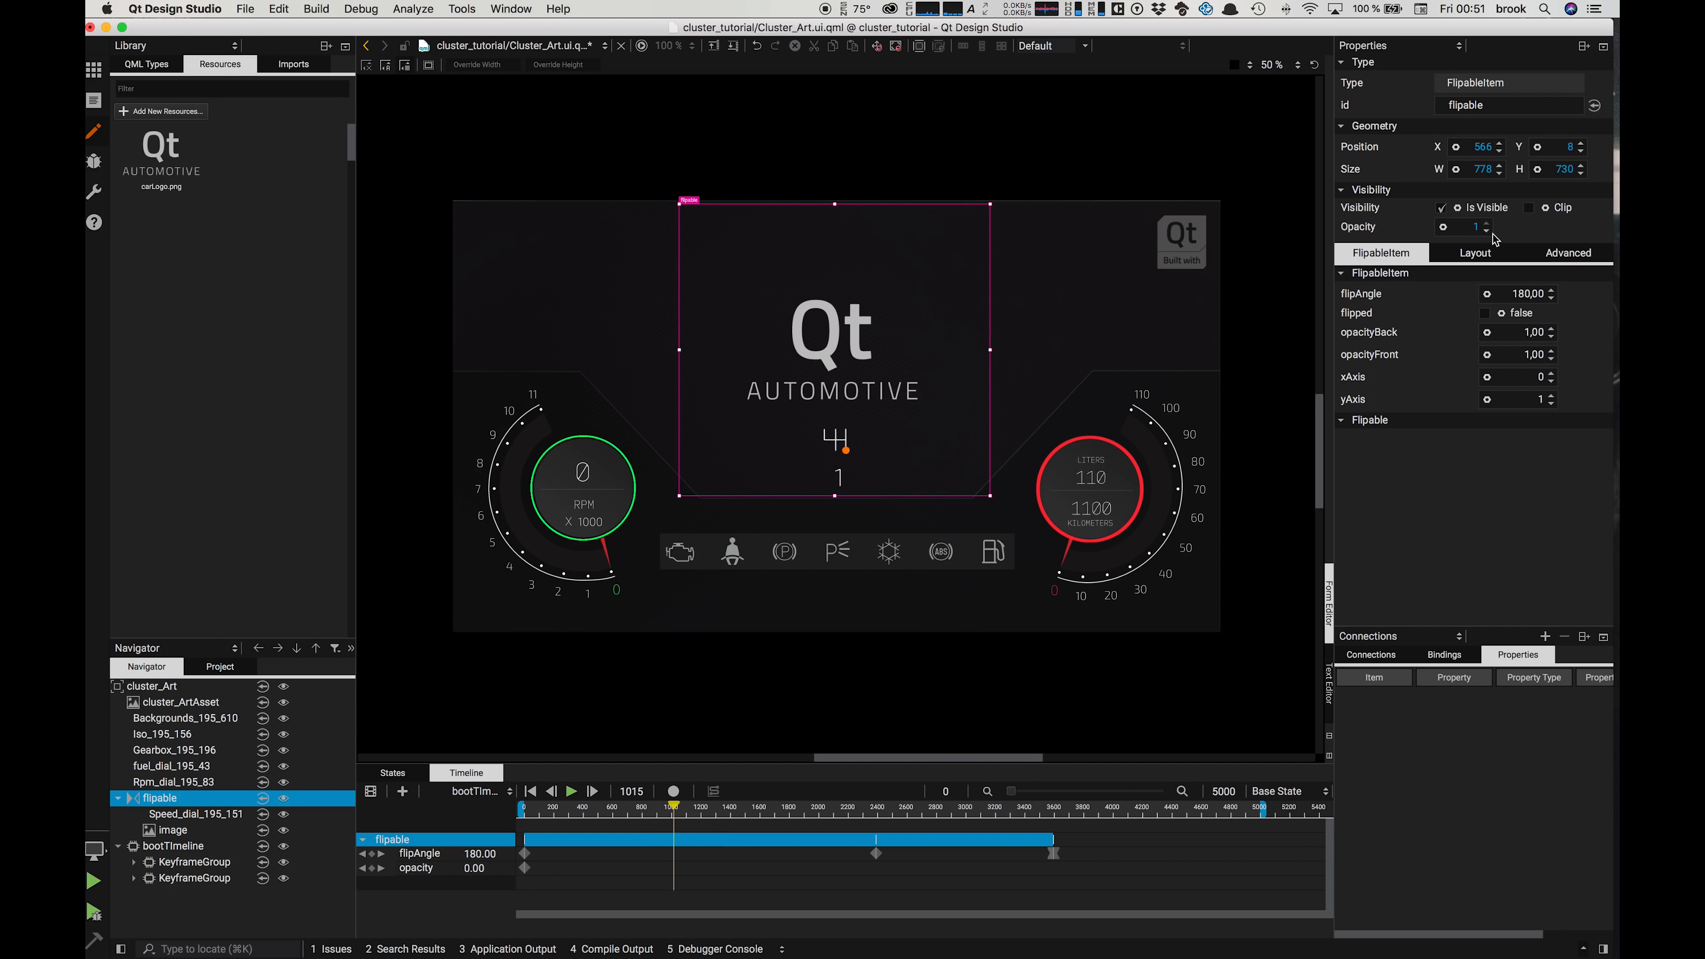
key(Return)
click(1443, 227)
click(768, 808)
right_click(673, 869)
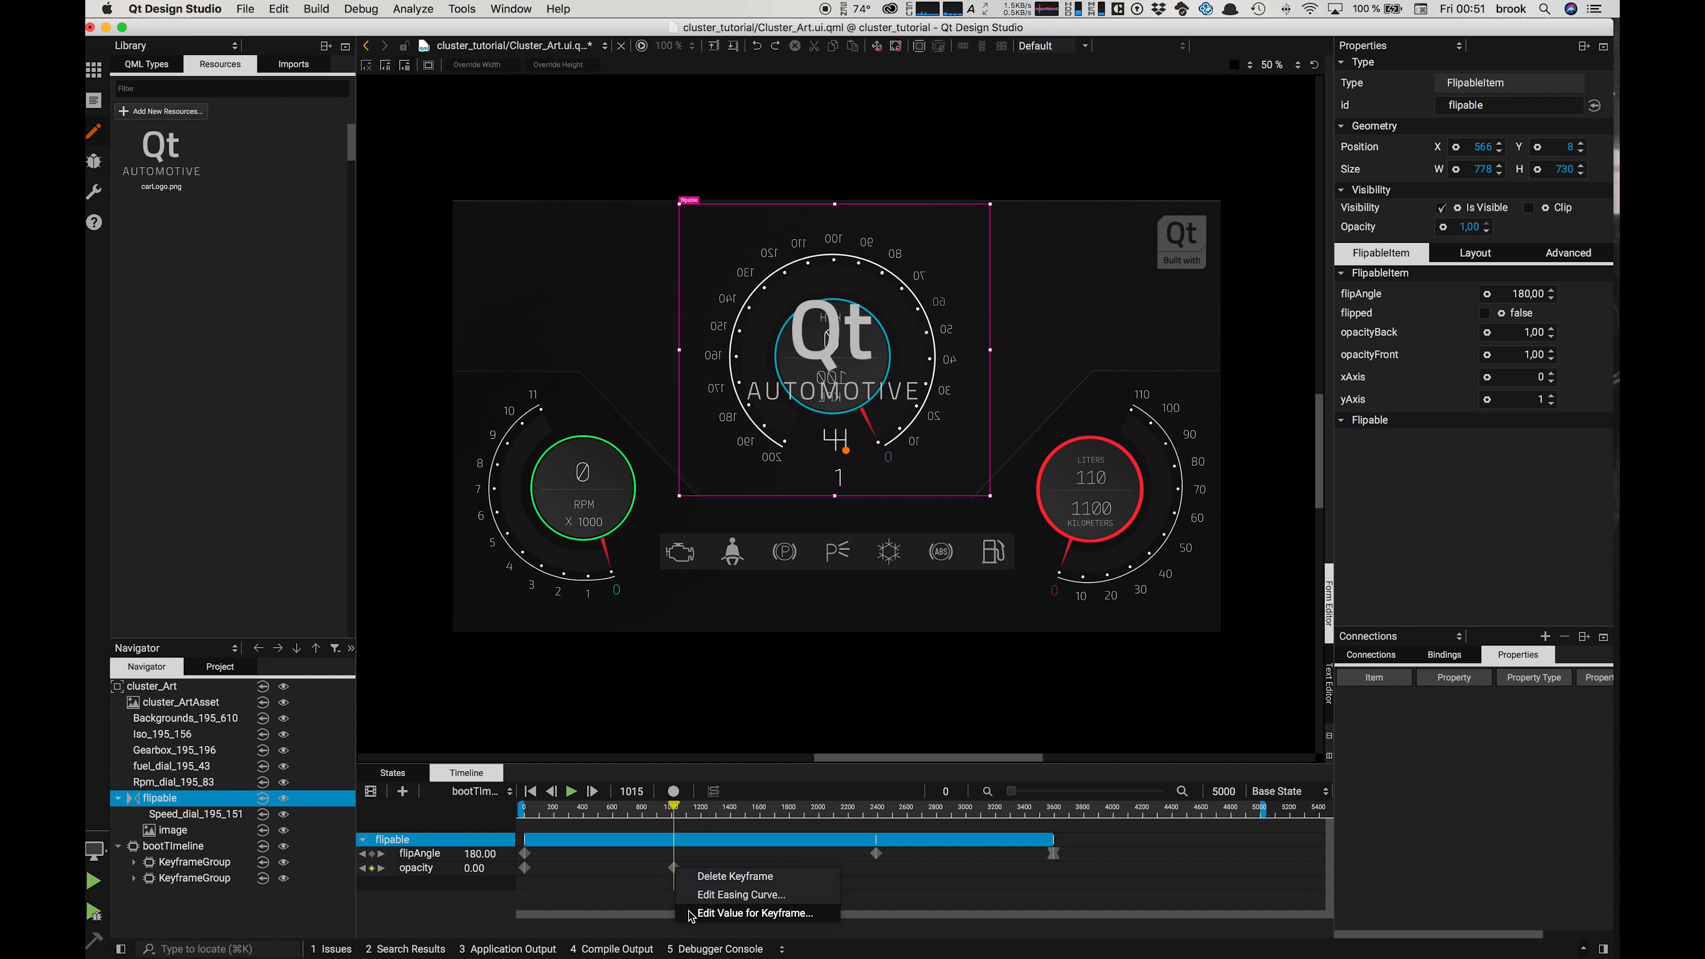
click(738, 913)
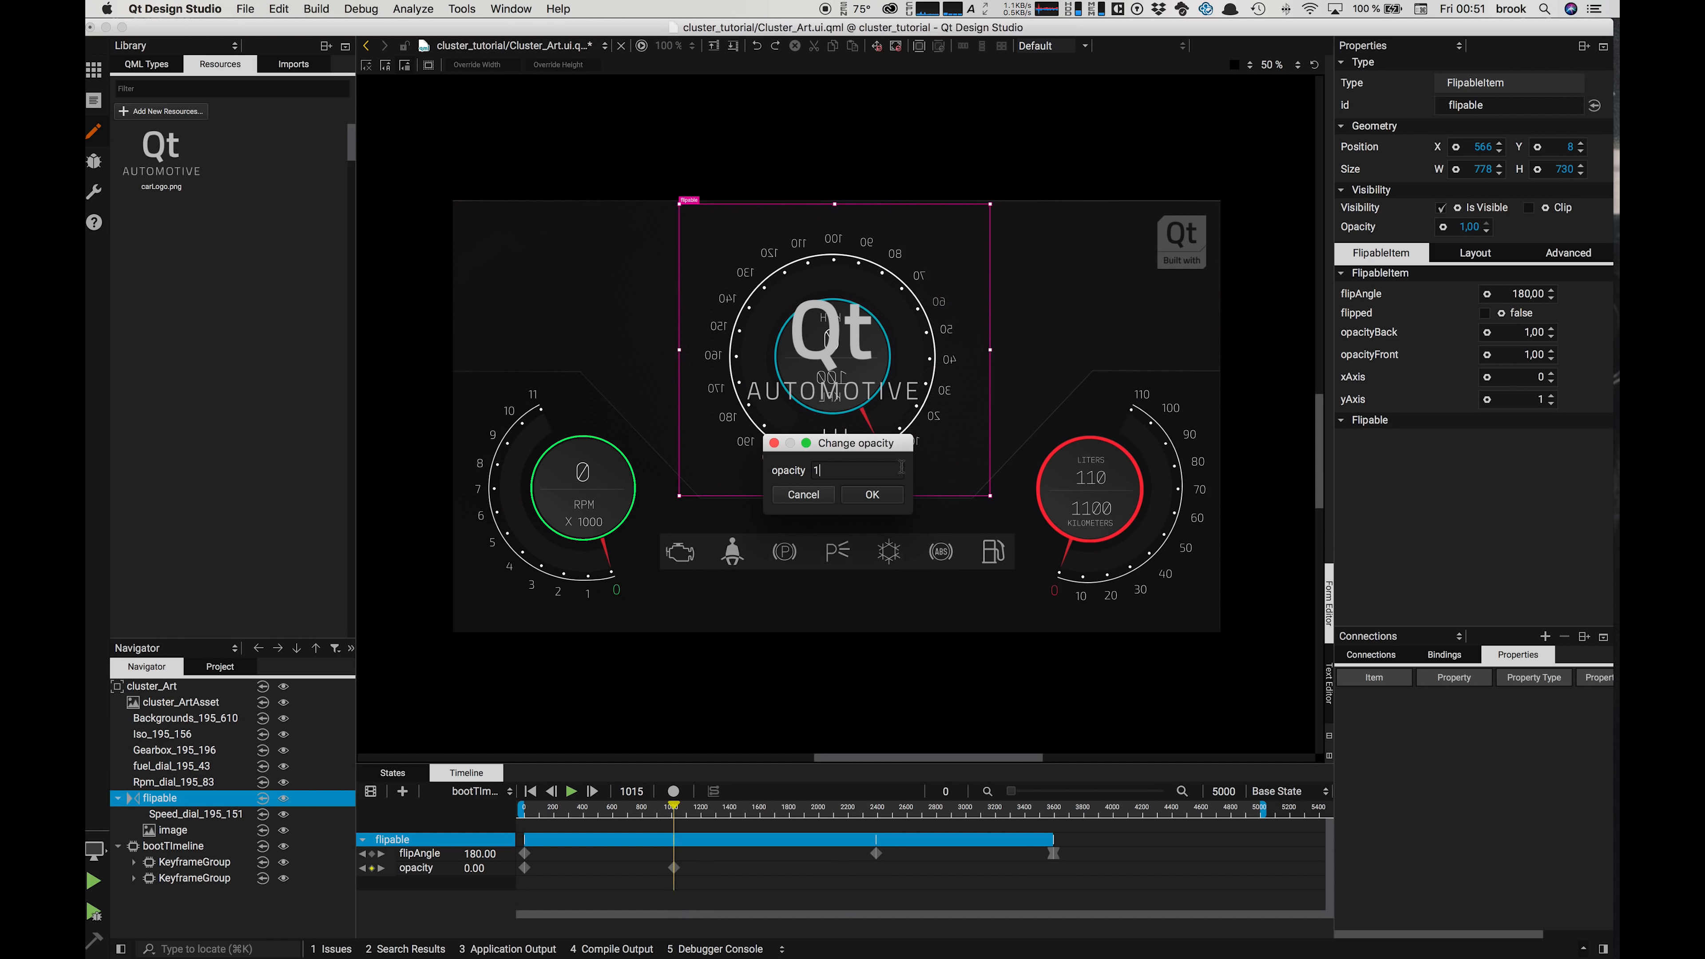
key(Return)
Step: Apply the quart out easing curve to the flipable's opacity keyframe at frame 1015
click(671, 868)
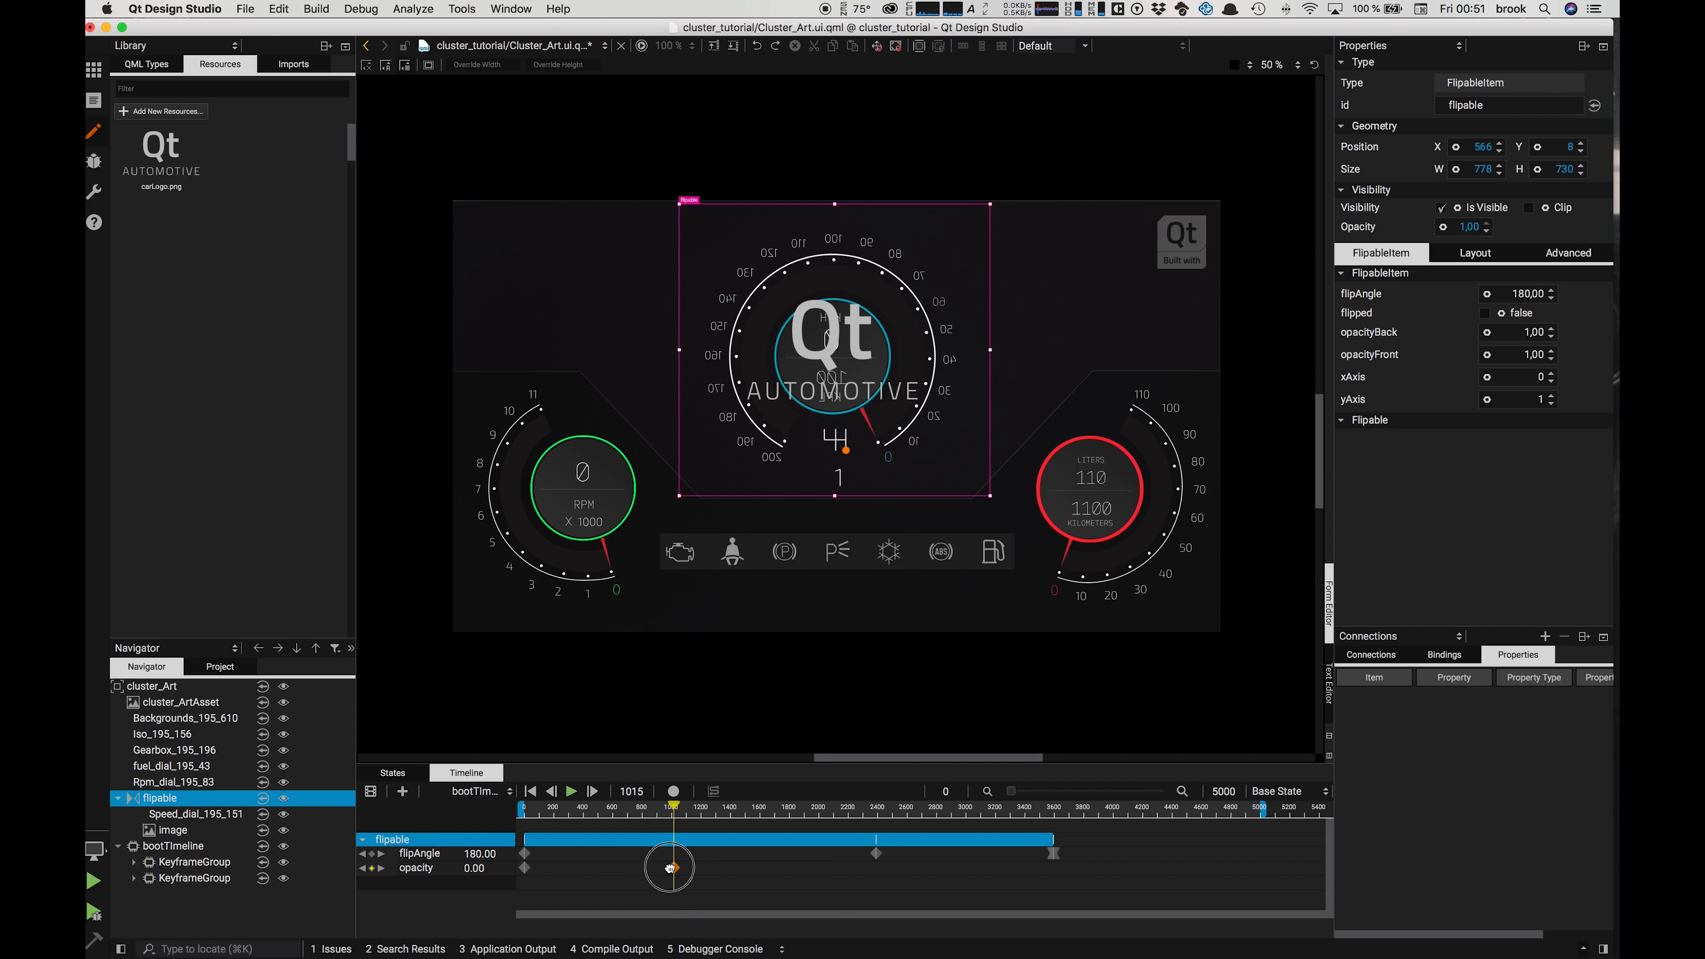
click(715, 791)
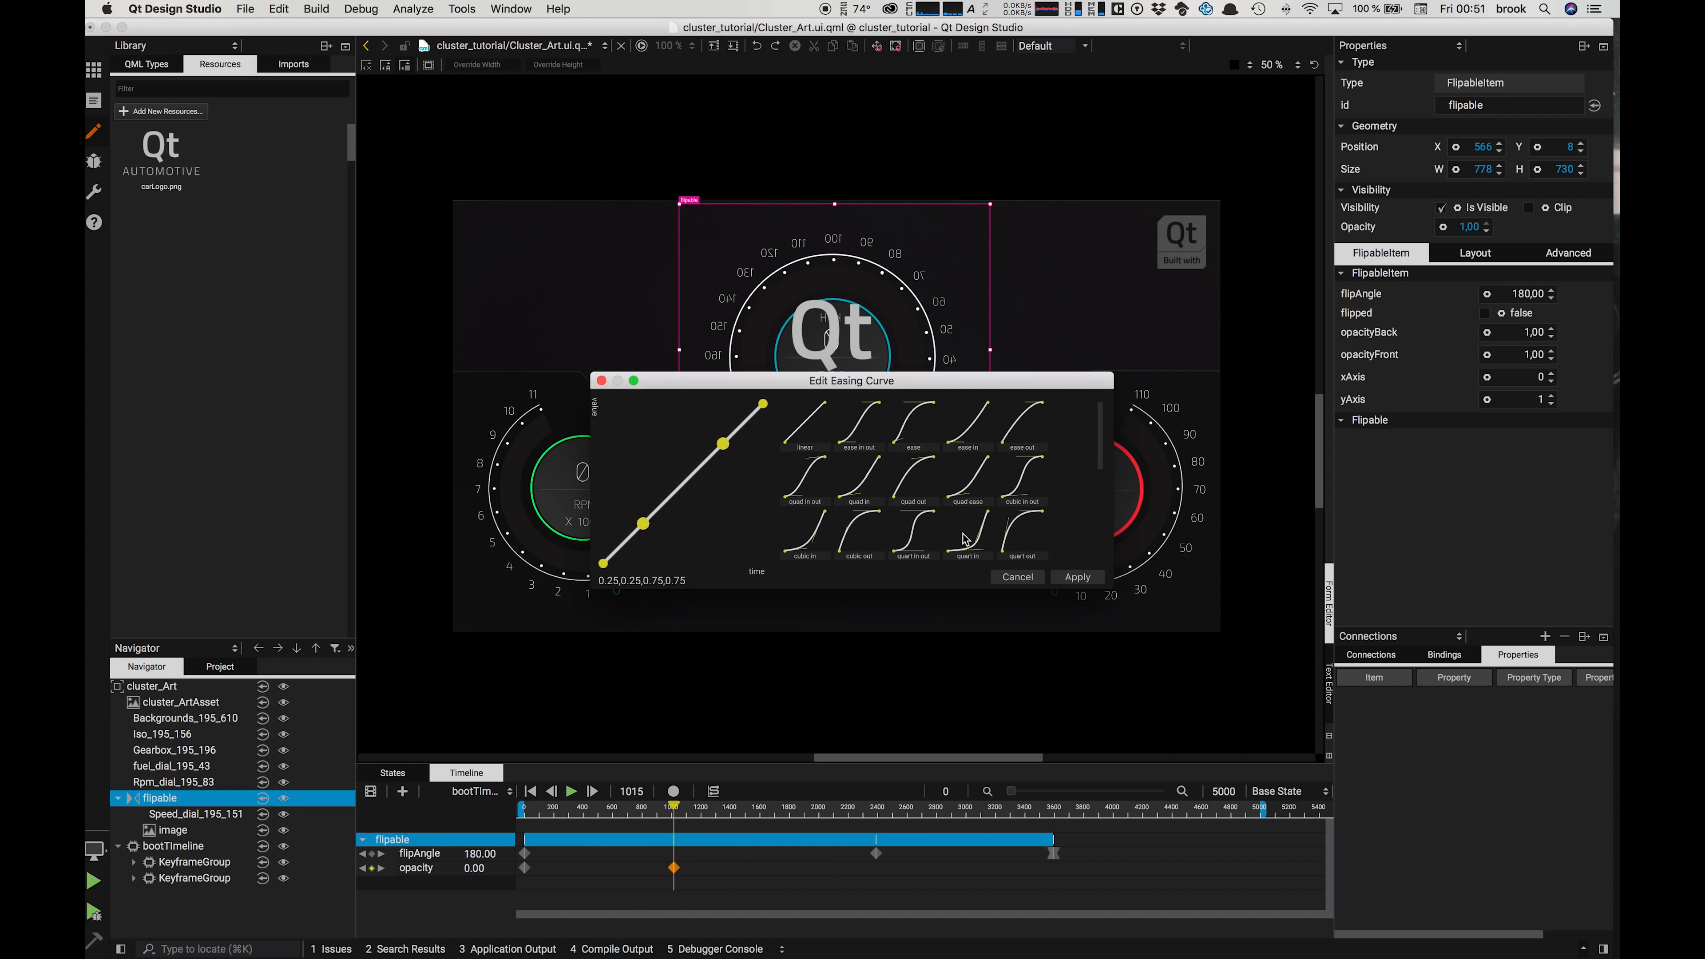
click(1021, 543)
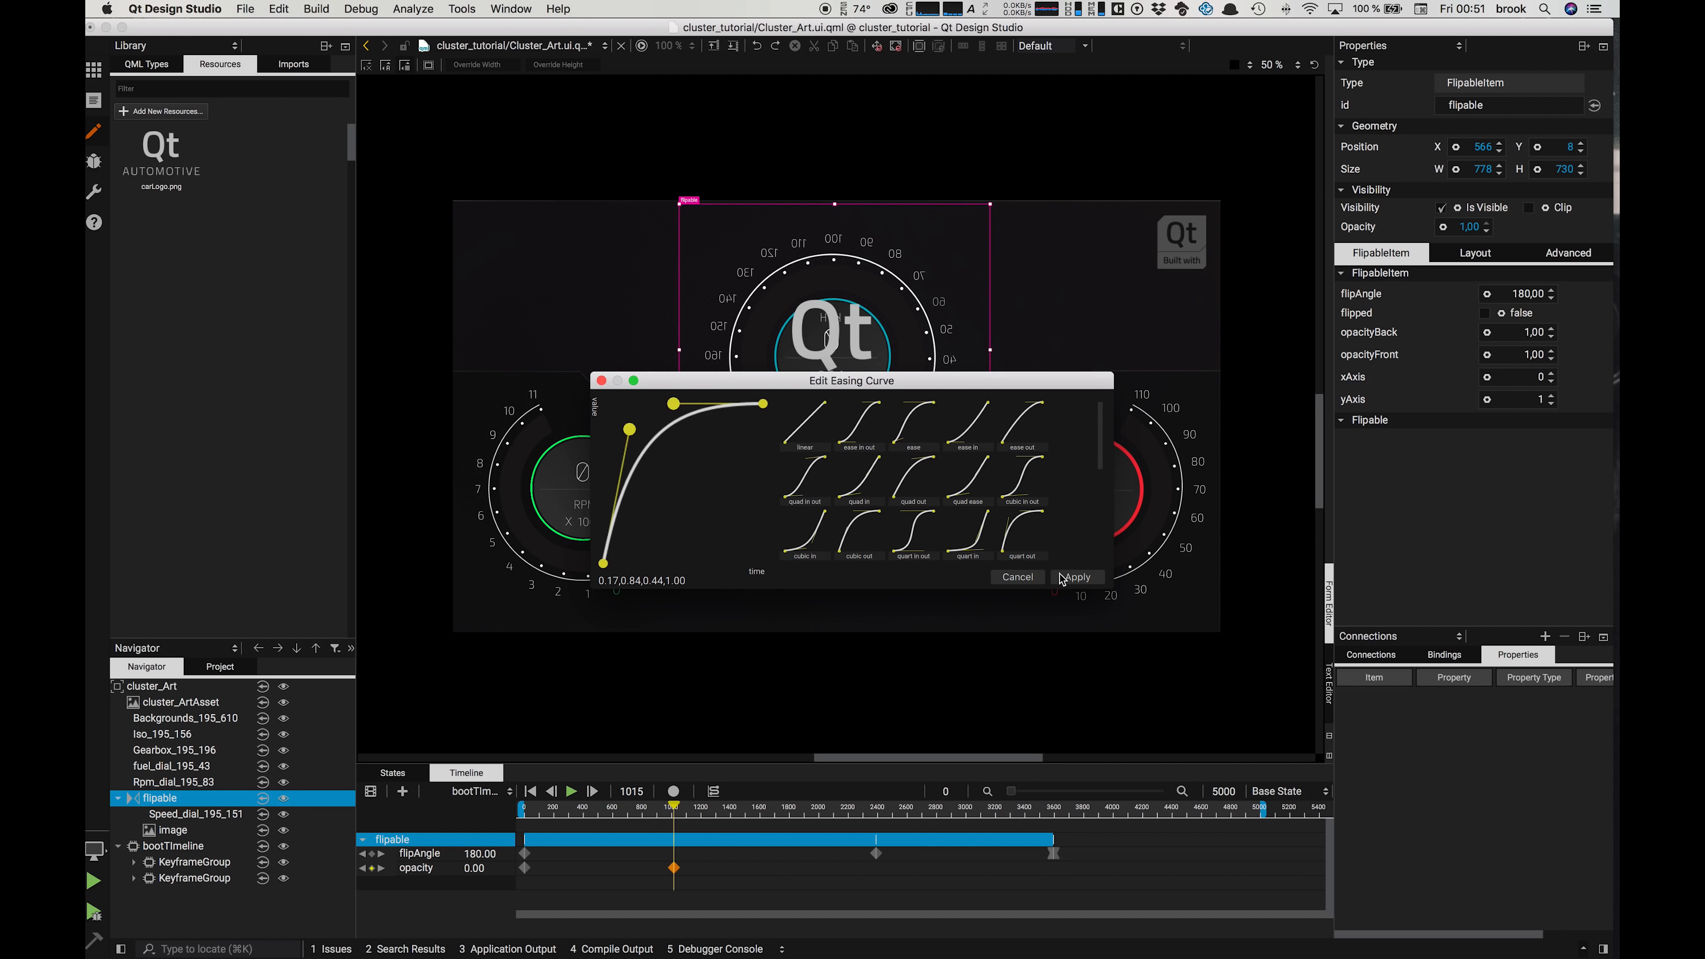
click(1066, 578)
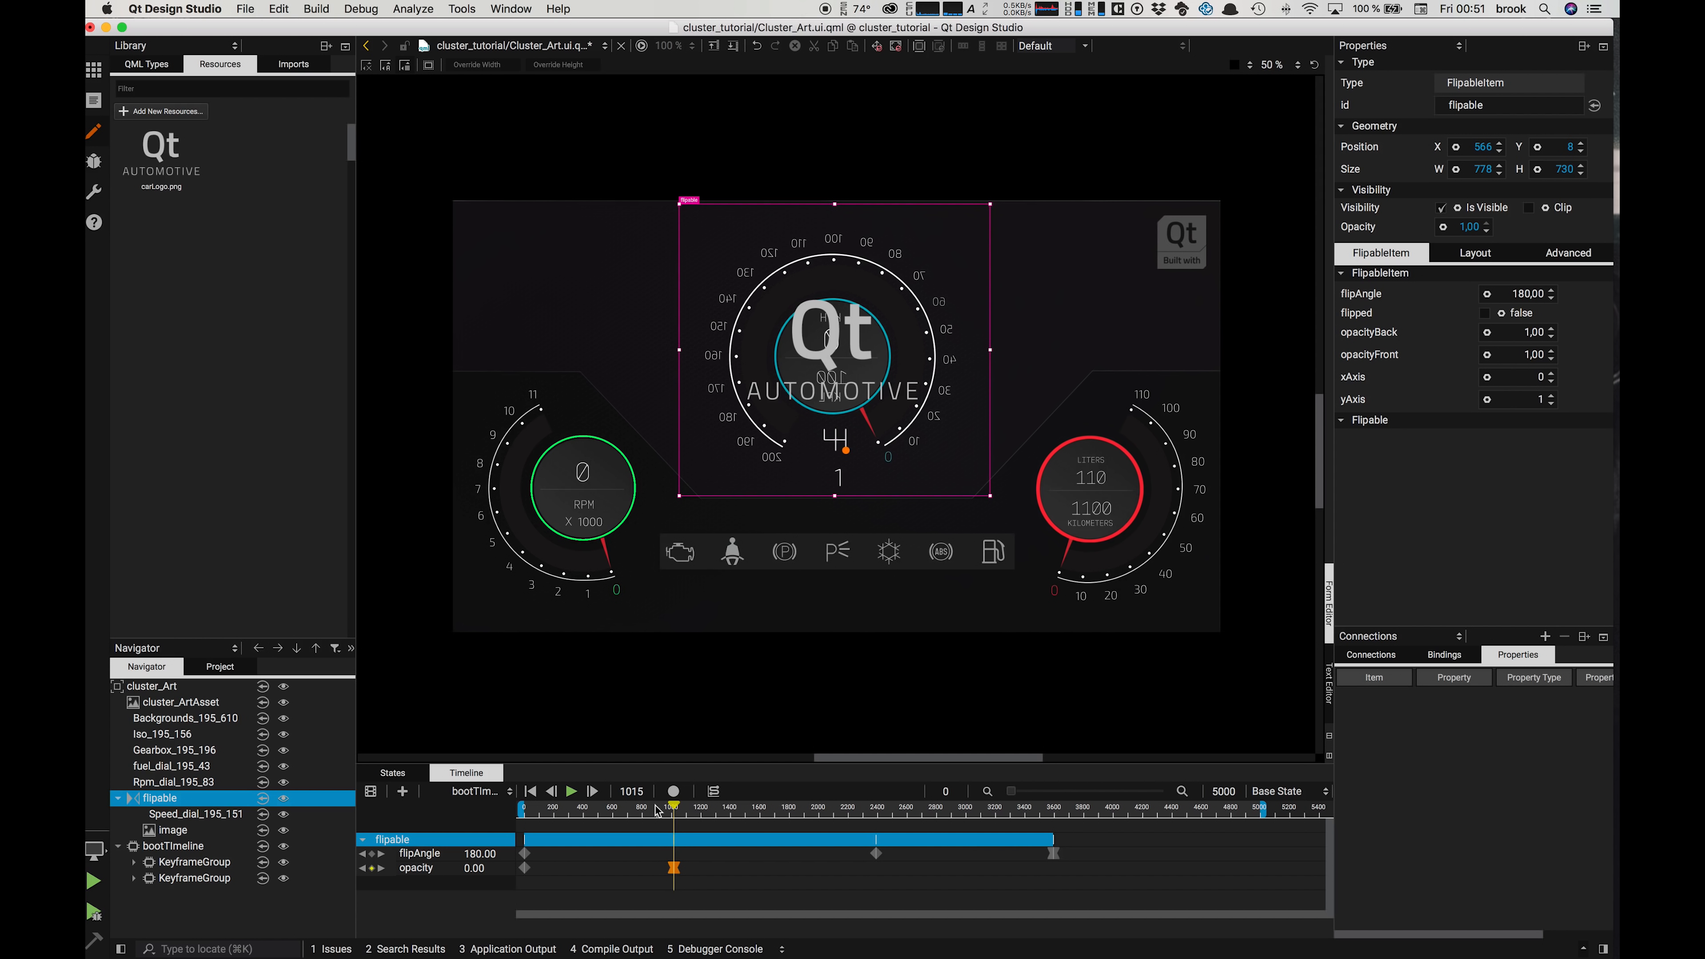
Step: Save the file and preview the logo fade-in in the running cluster, then close the preview
key(super+s)
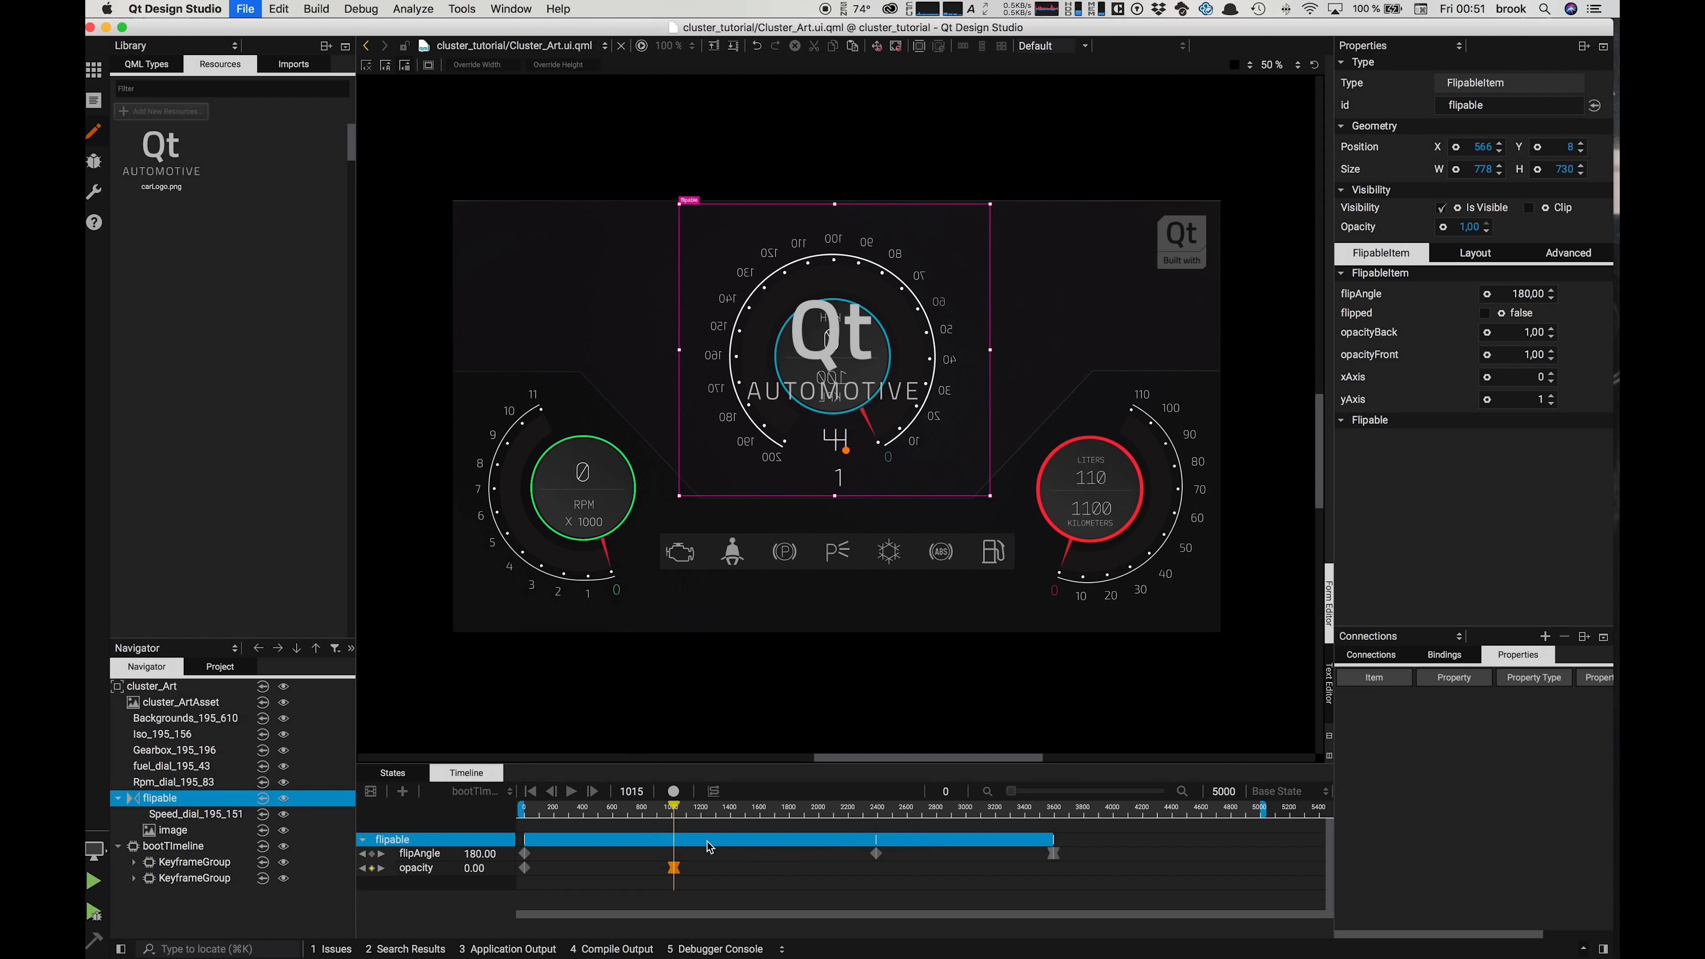
click(643, 46)
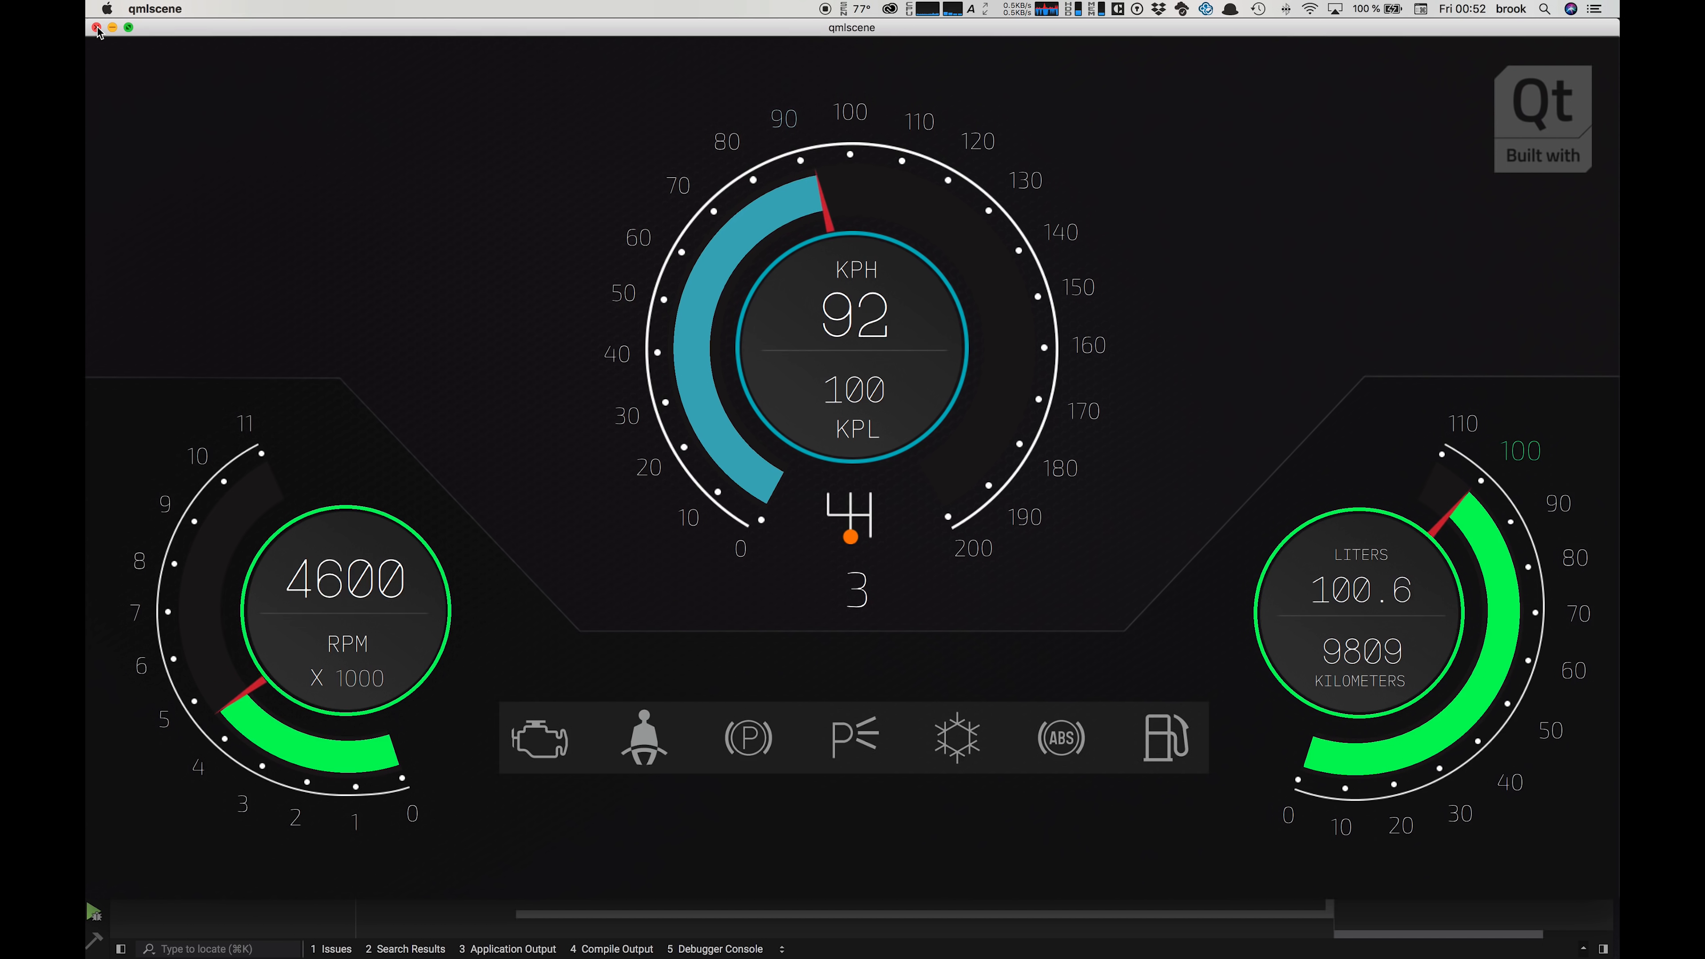
click(97, 29)
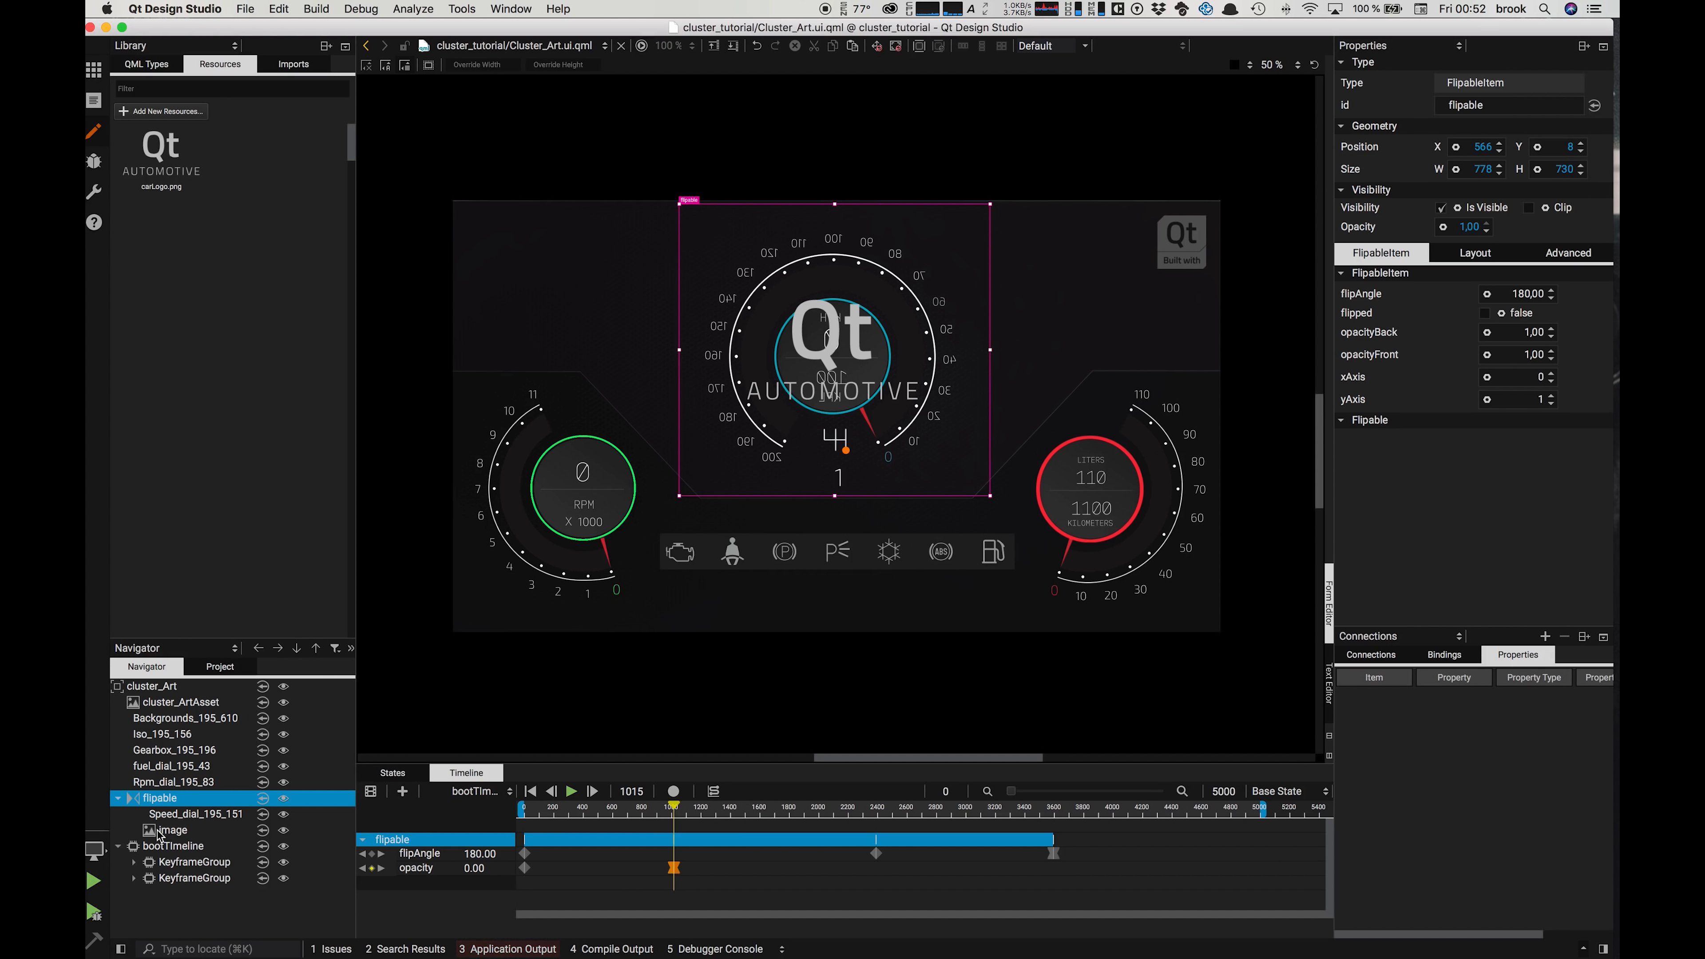
Step: Turn on keyframe recording and record an opacity of 0 for the gearbox at frame 0
click(155, 751)
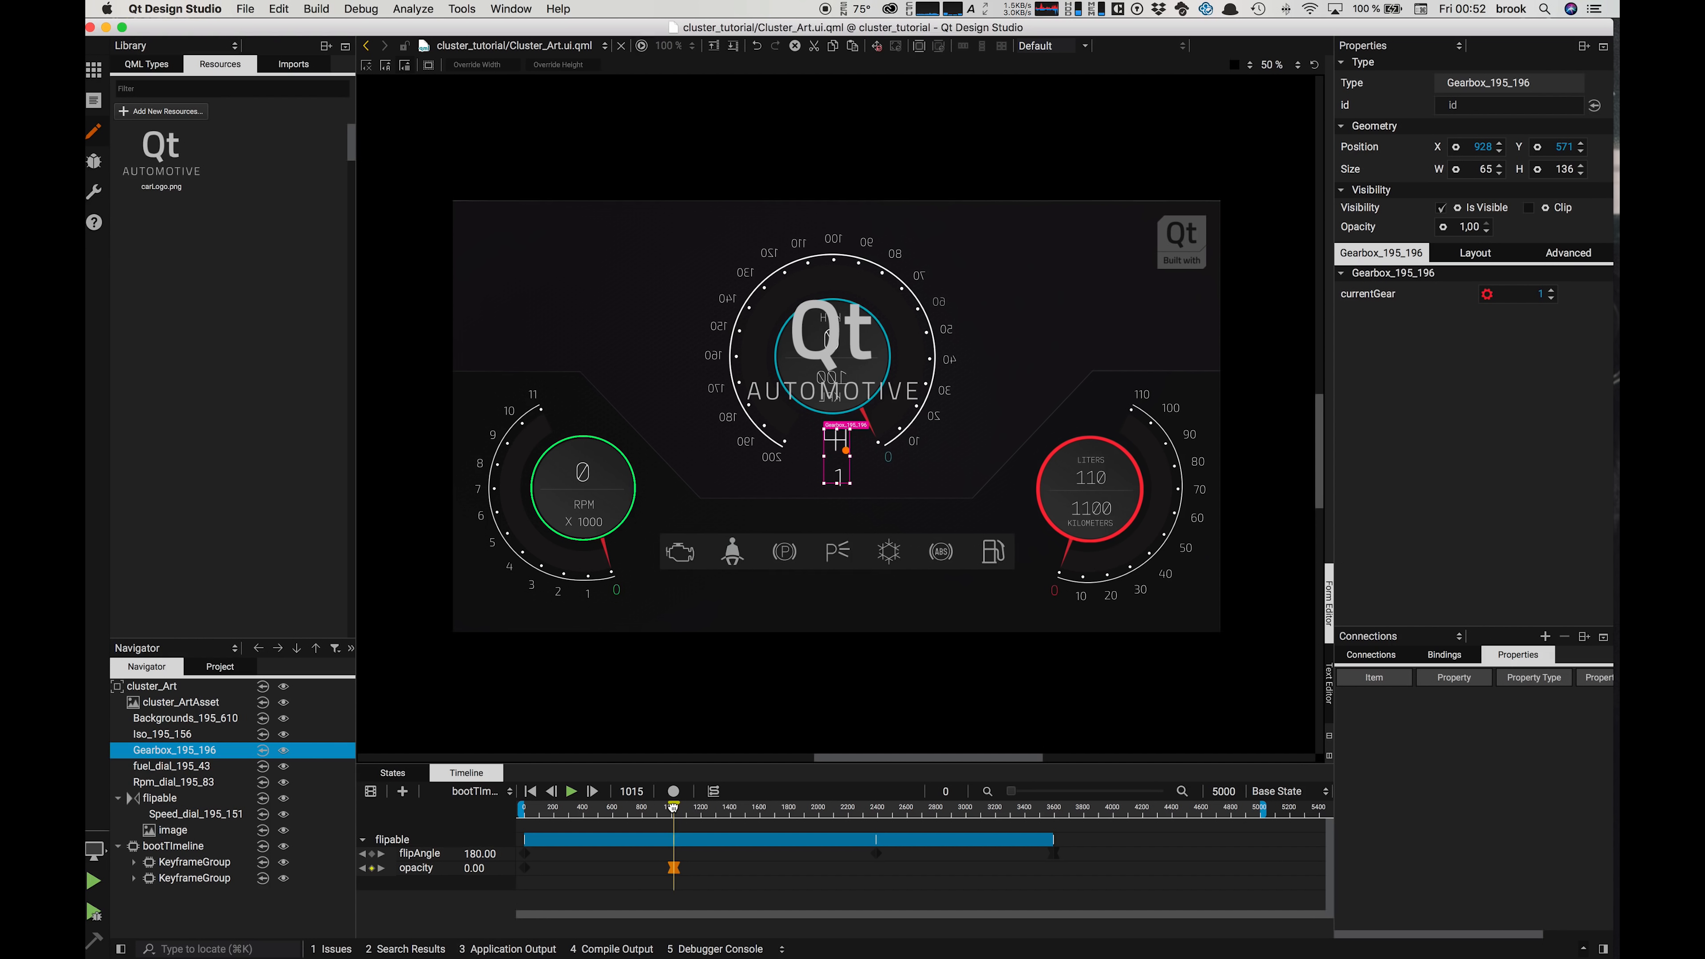
click(673, 791)
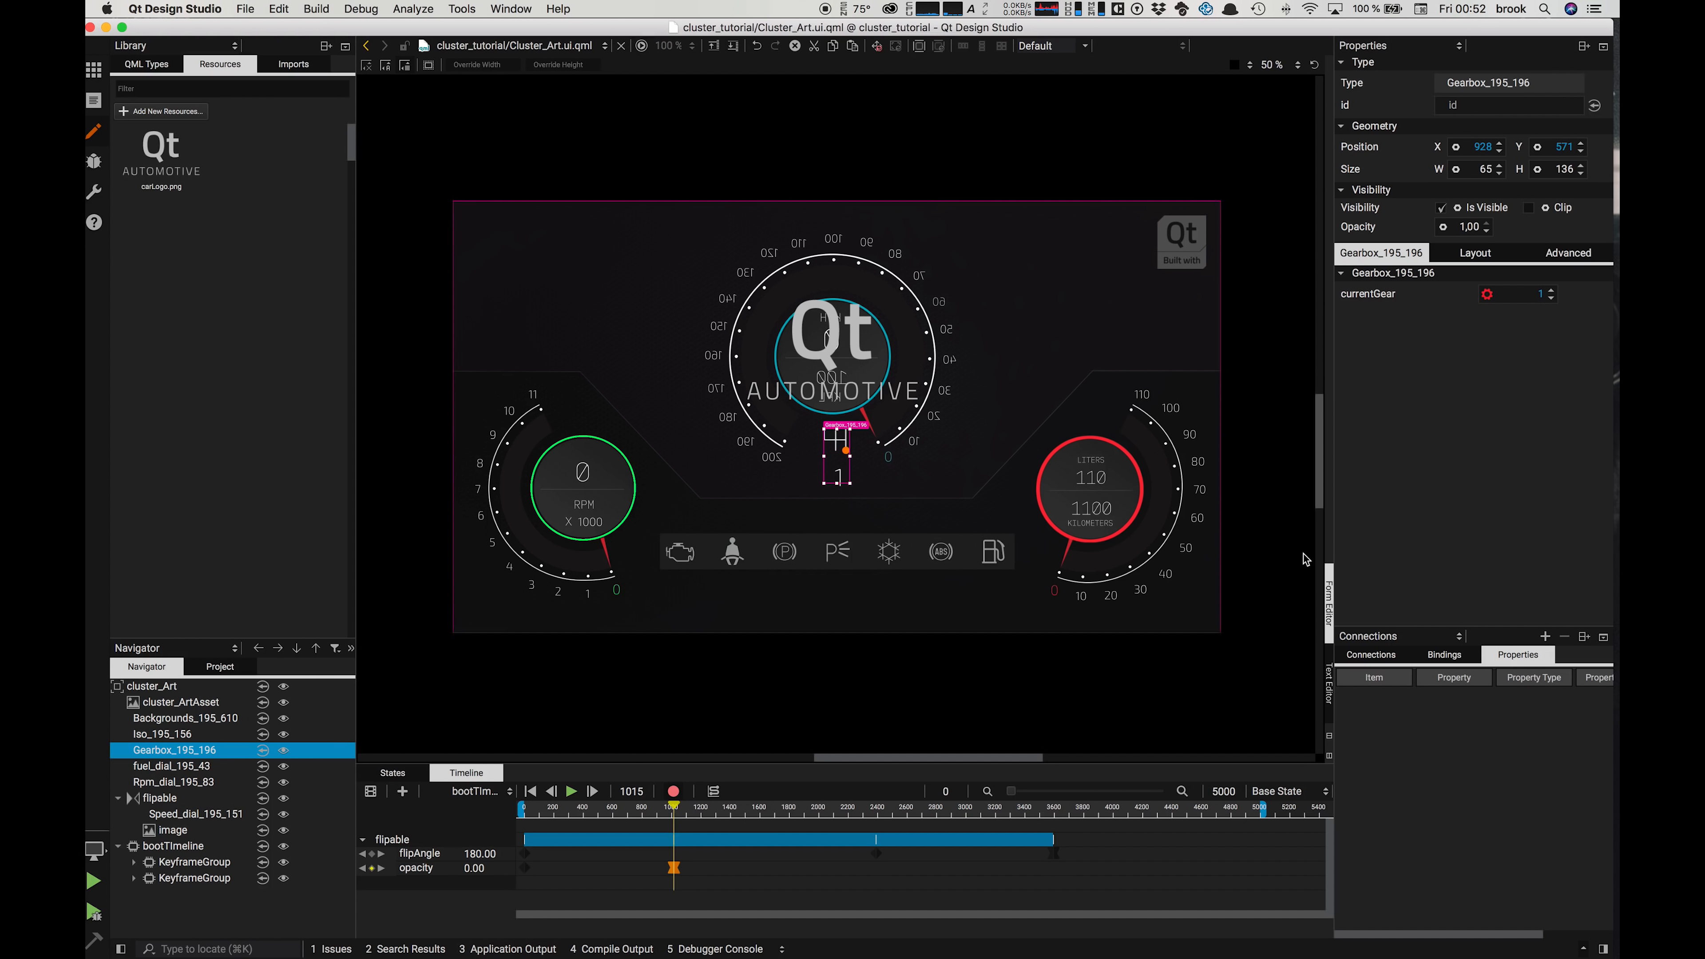
key(BackSpace)
key(BackSpace)
click(632, 788)
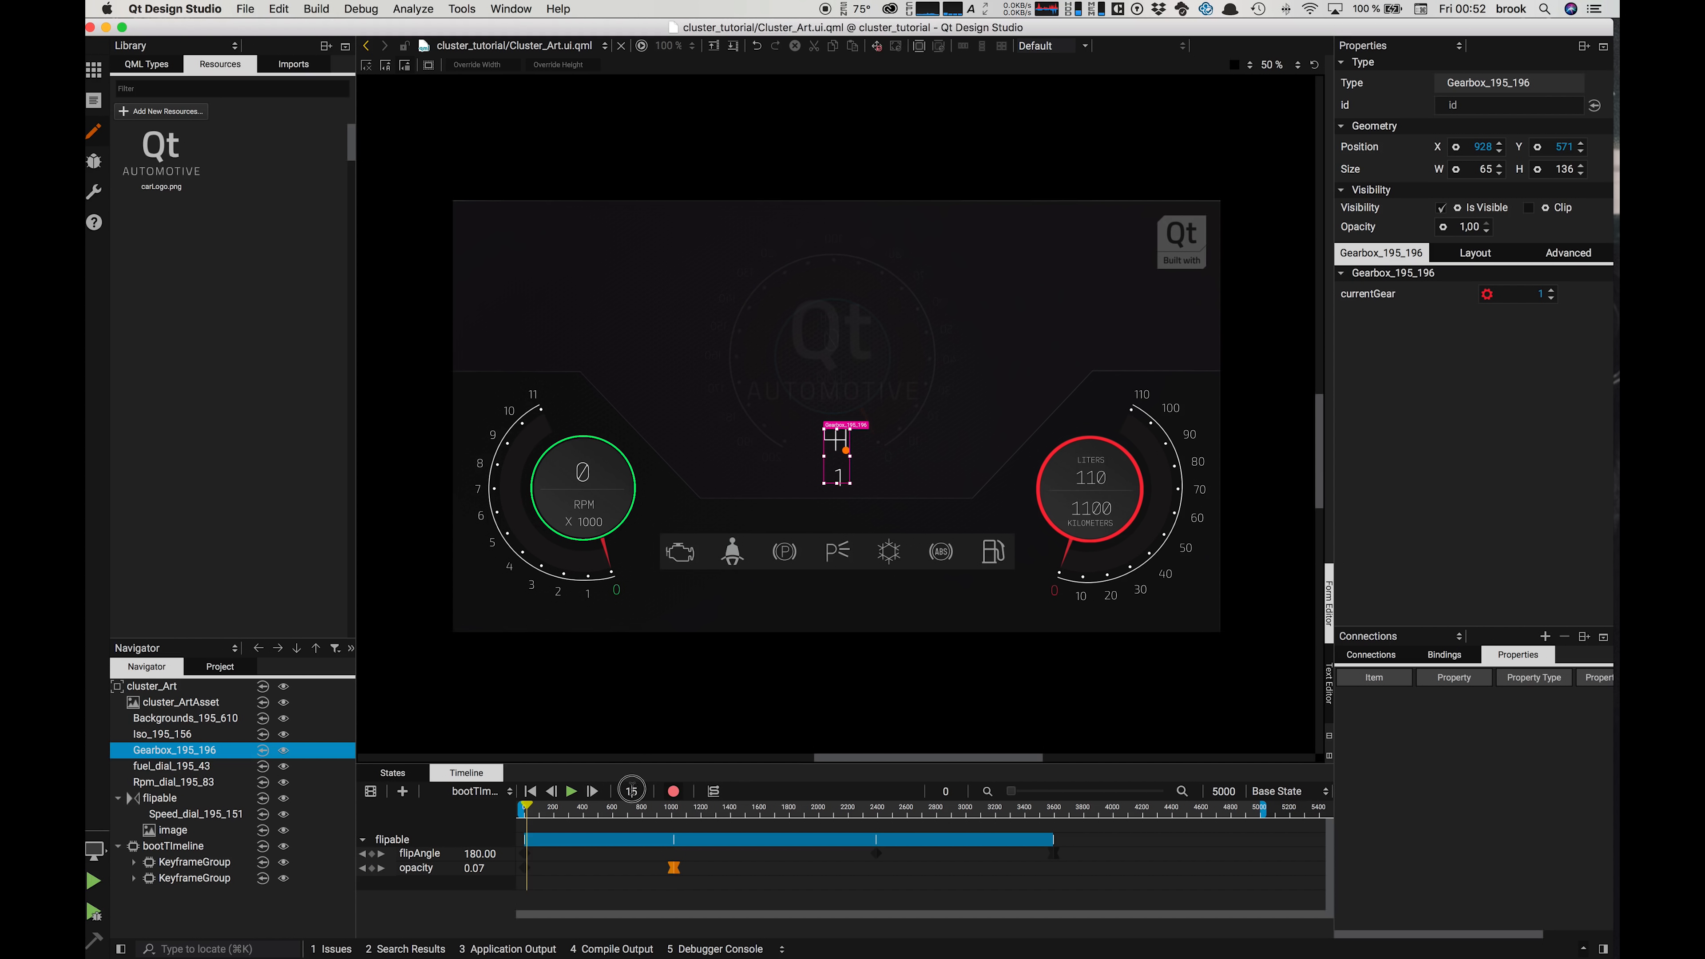
click(633, 788)
text(0)
key(Return)
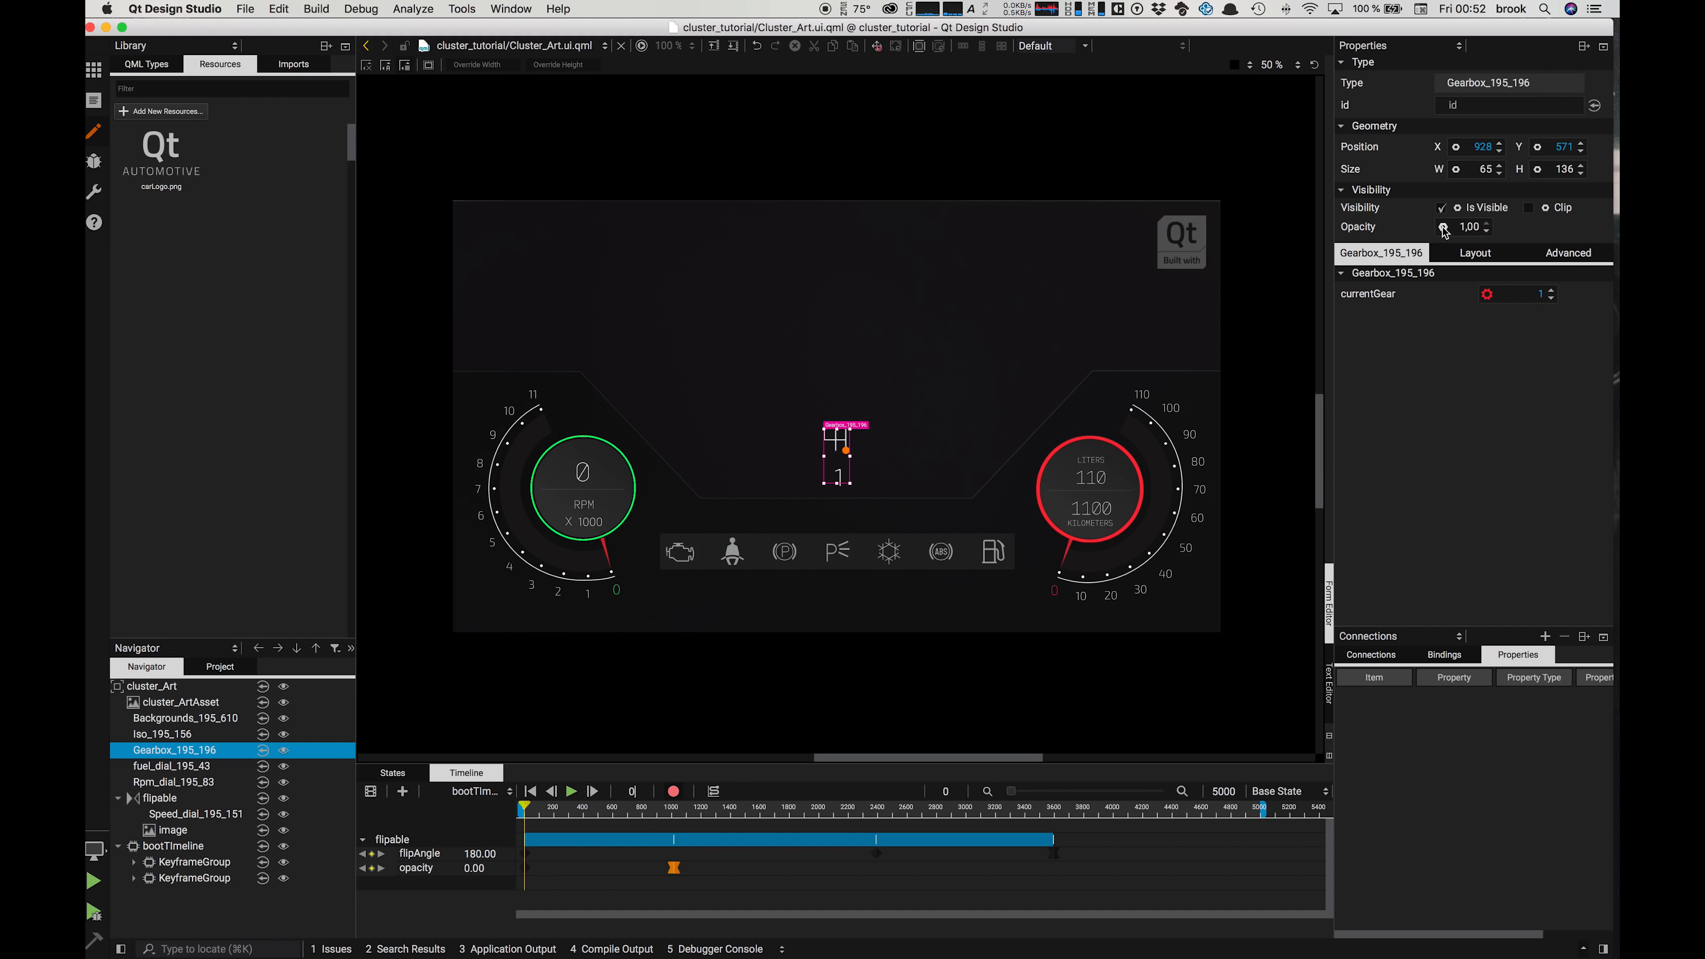
double_click(1461, 227)
text(0)
key(Return)
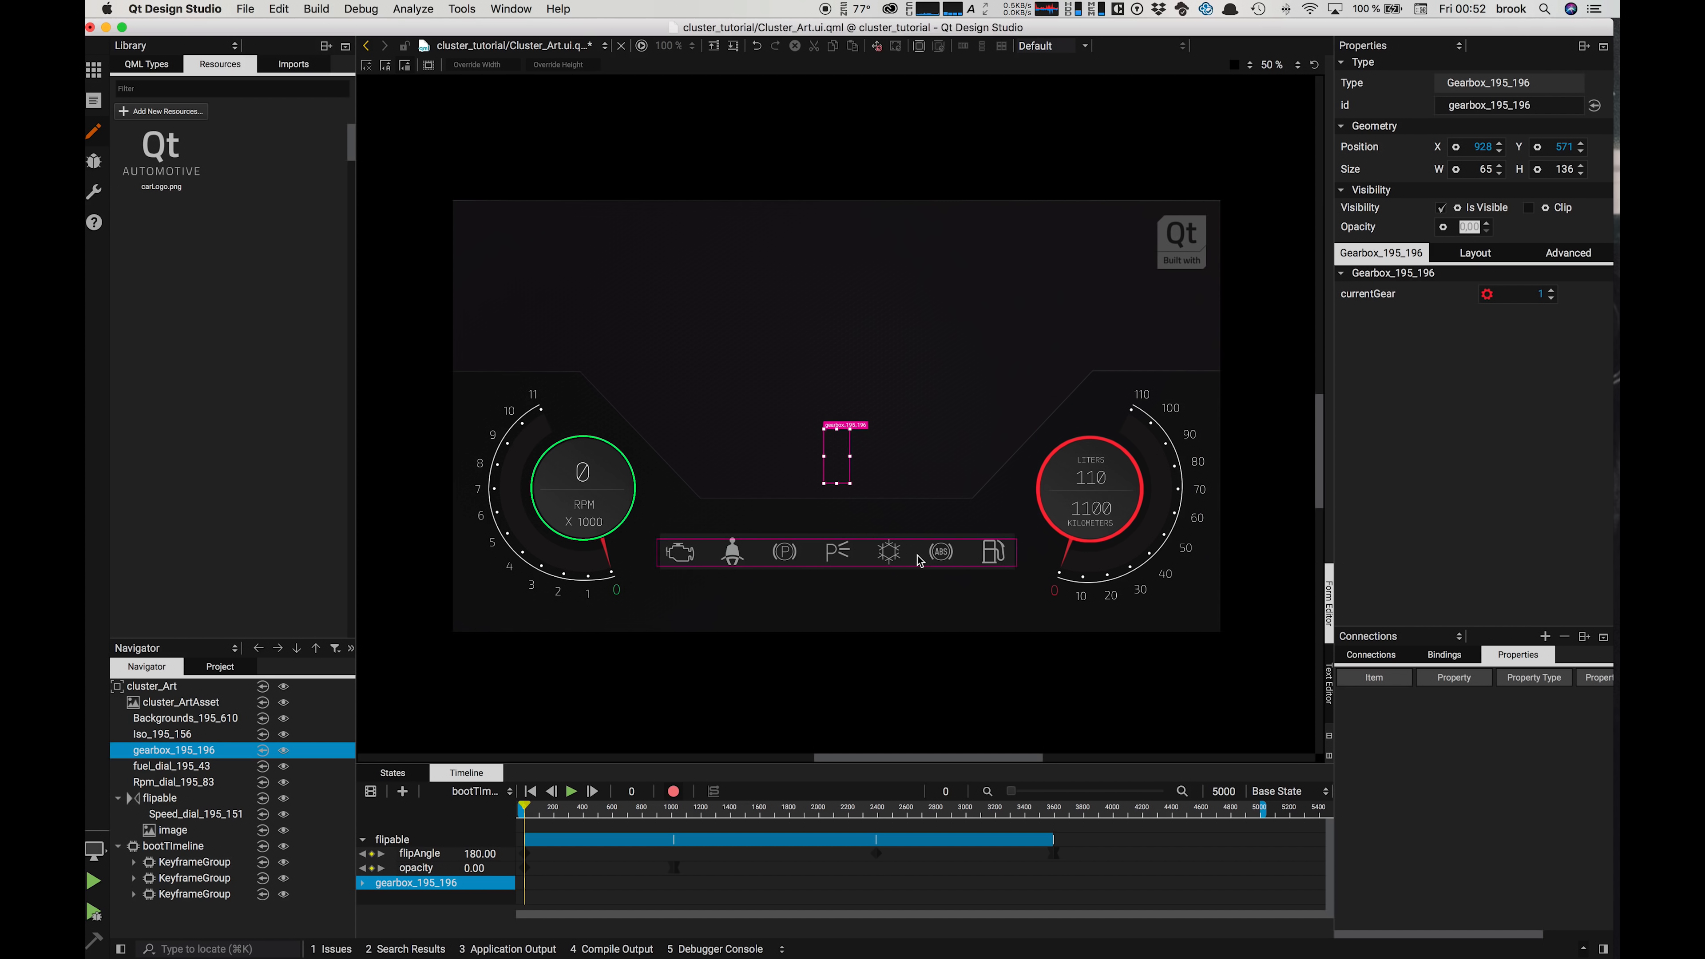
Step: Insert an opacity keyframe for the gearbox at about frame 3616 and expand its timeline track
drag(525, 808, 1056, 833)
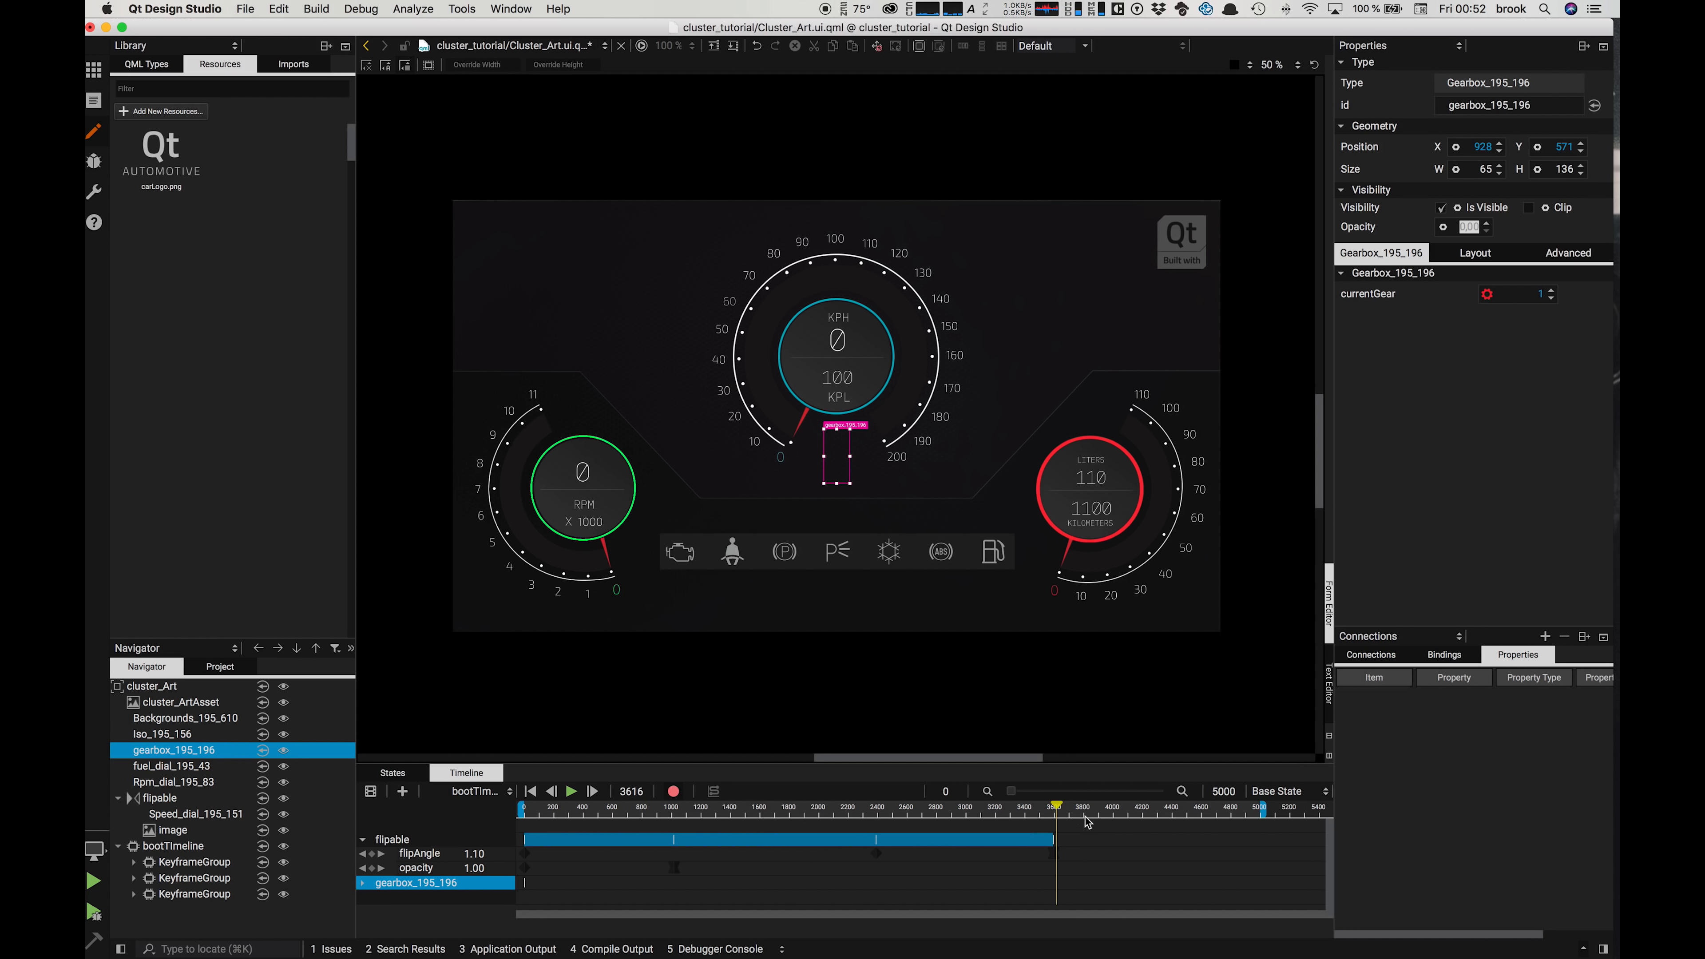
click(1443, 227)
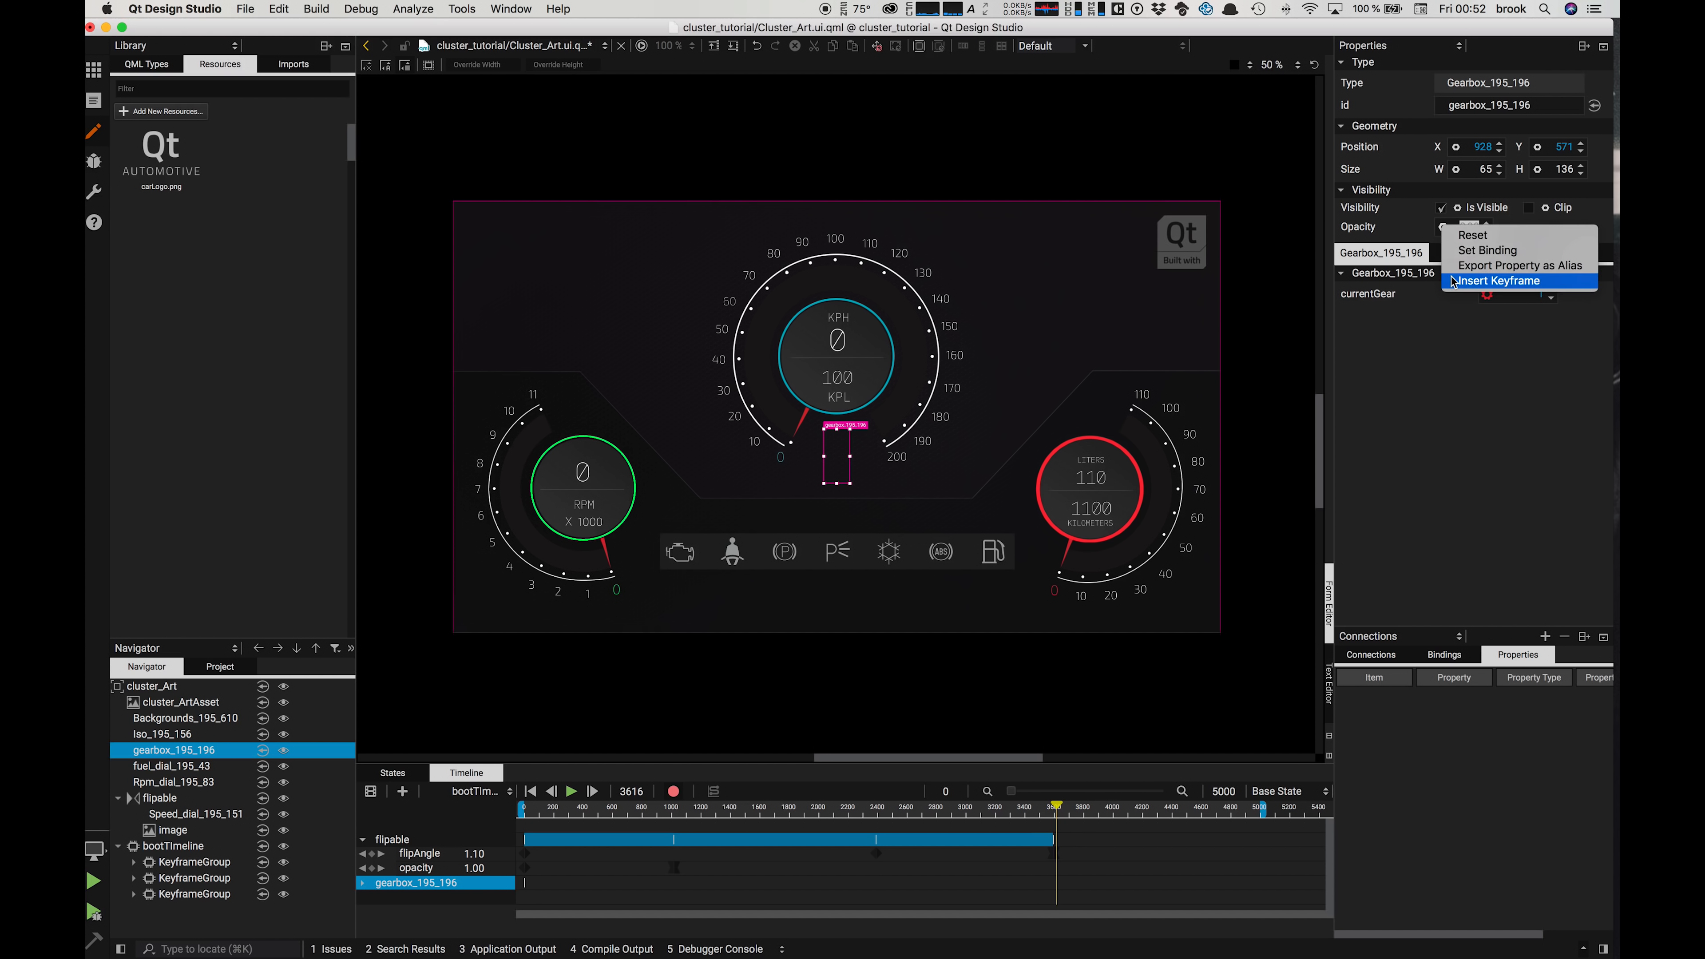
click(1476, 281)
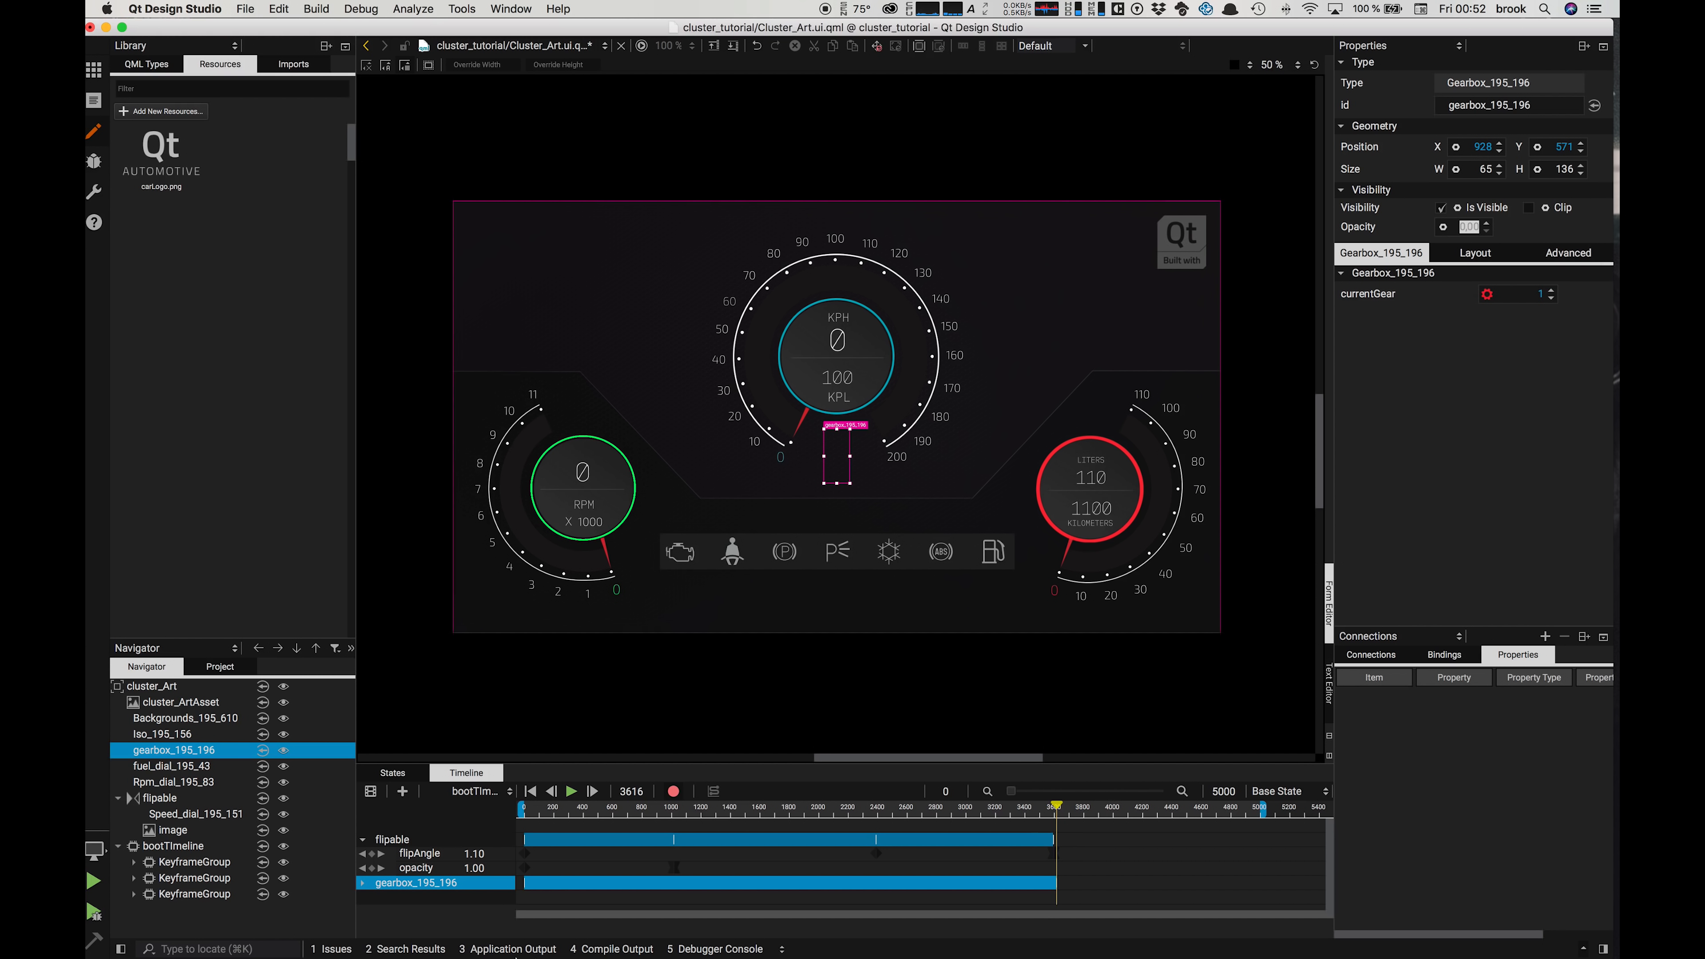
click(363, 884)
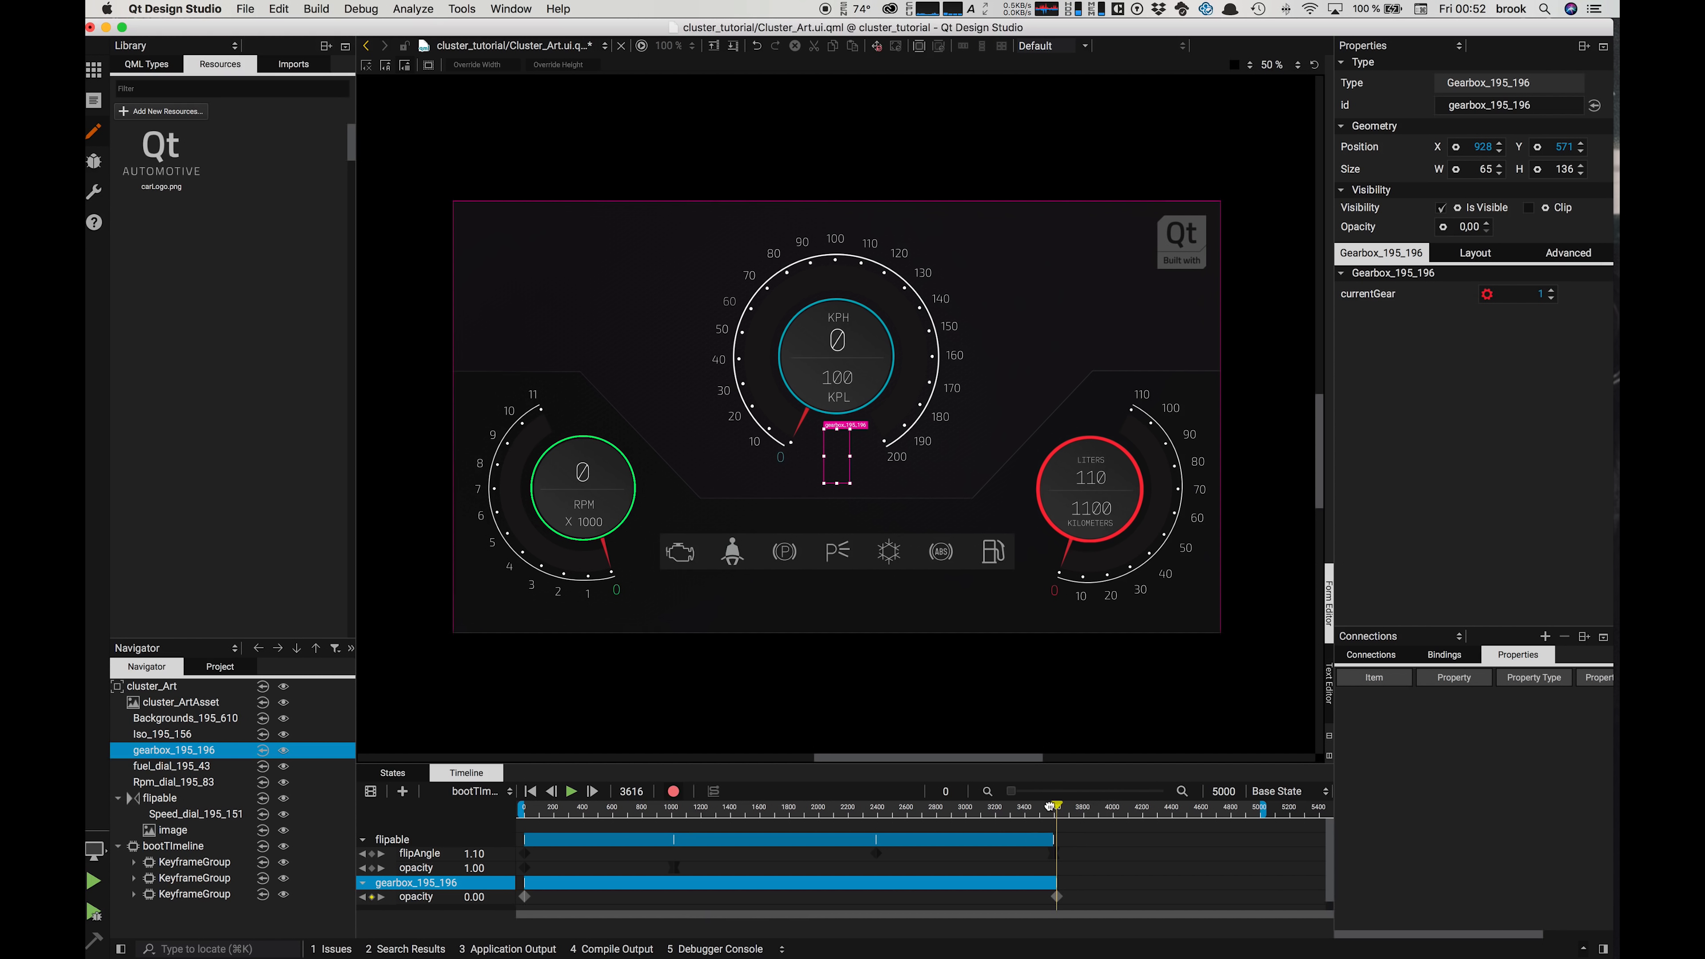
Step: Enlarge the timeline area and turn off keyframe recording with the playhead at about frame 3920
drag(1055, 805, 1101, 836)
drag(651, 769, 650, 677)
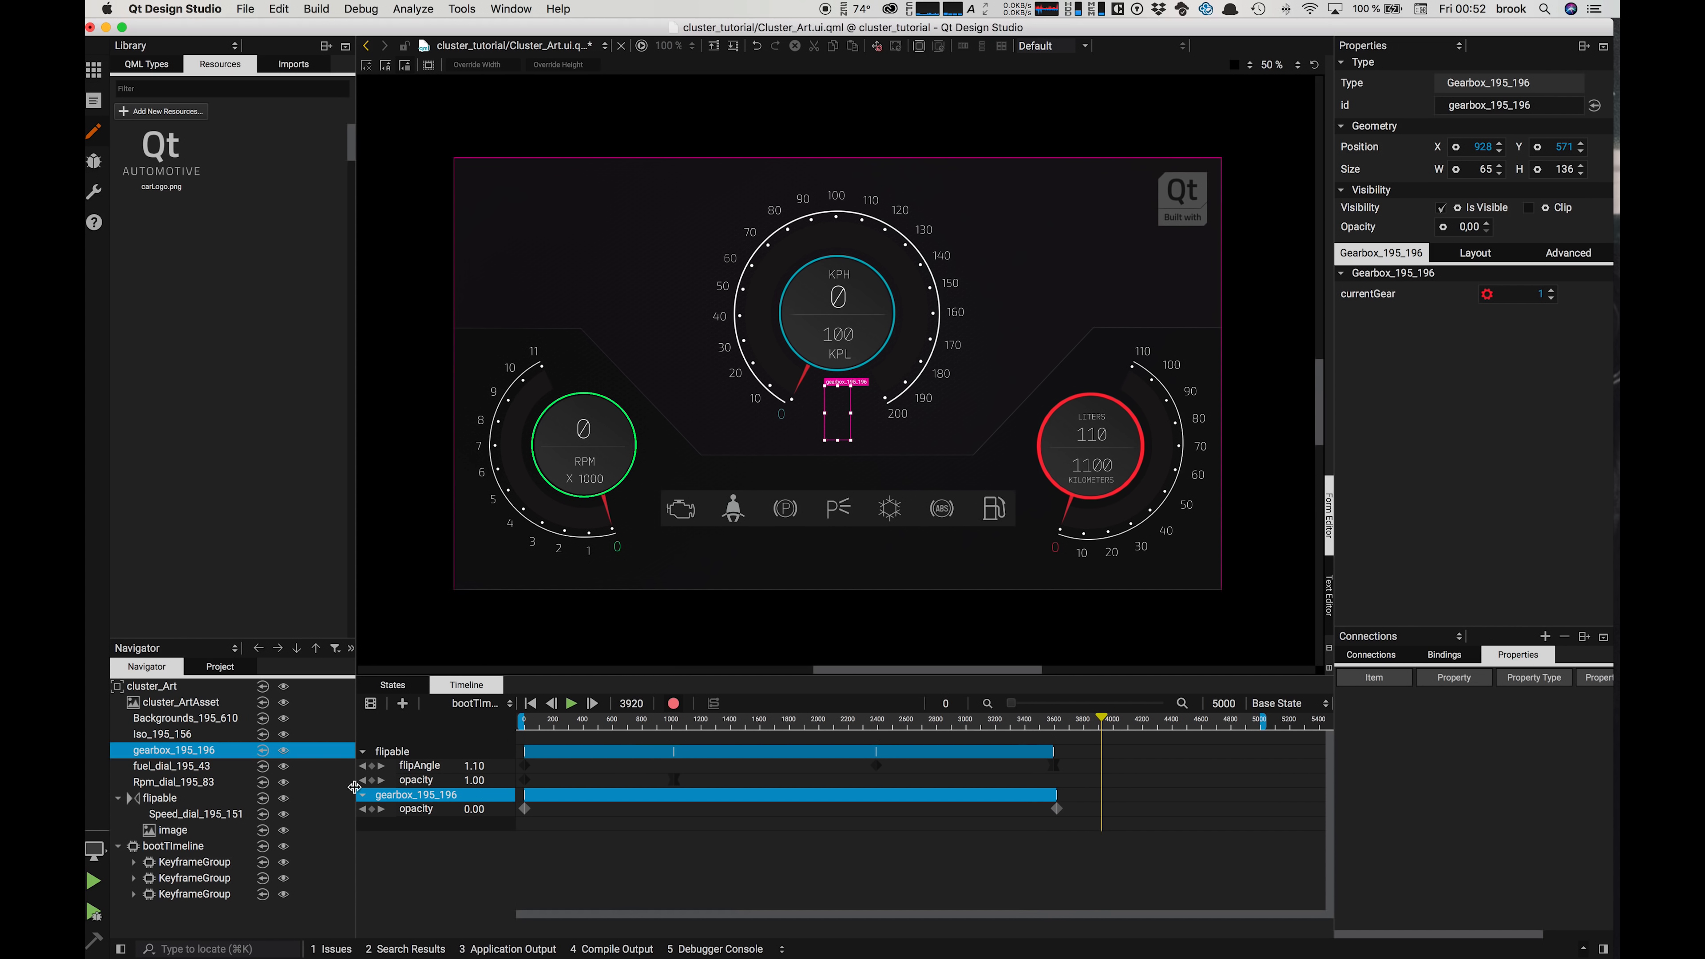
click(673, 703)
Step: Import QtQuick.Studio.Effects and add a Directional Blur to the cluster between the fuel and RPM dials
click(146, 64)
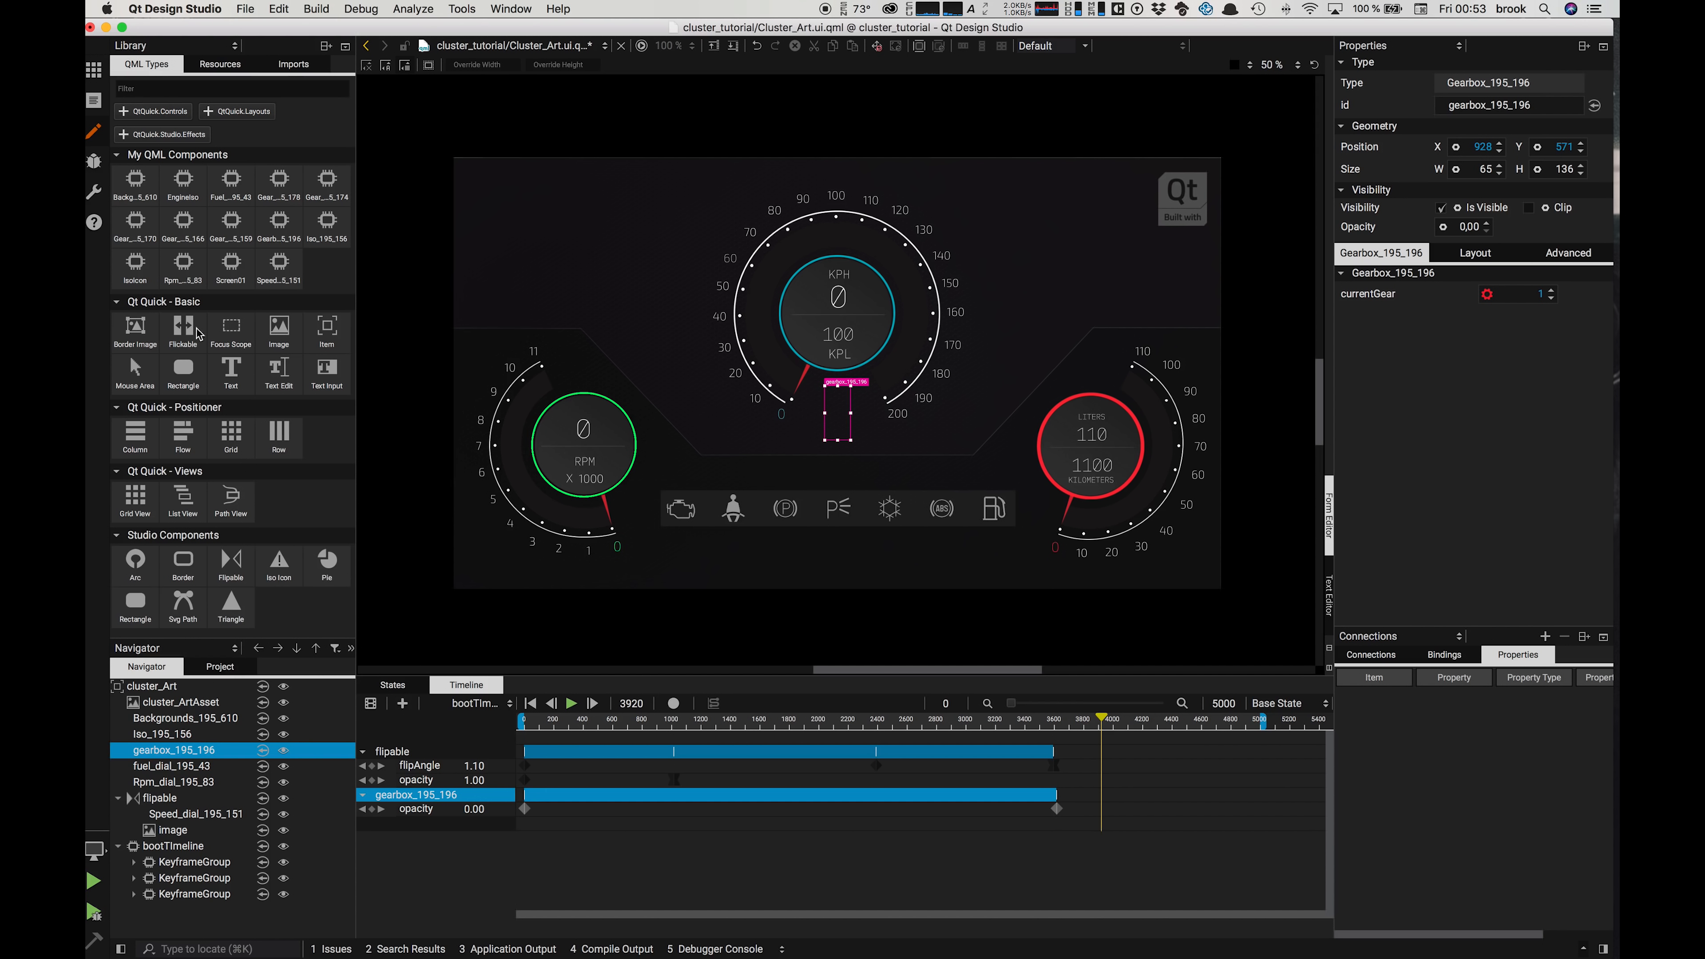
click(159, 135)
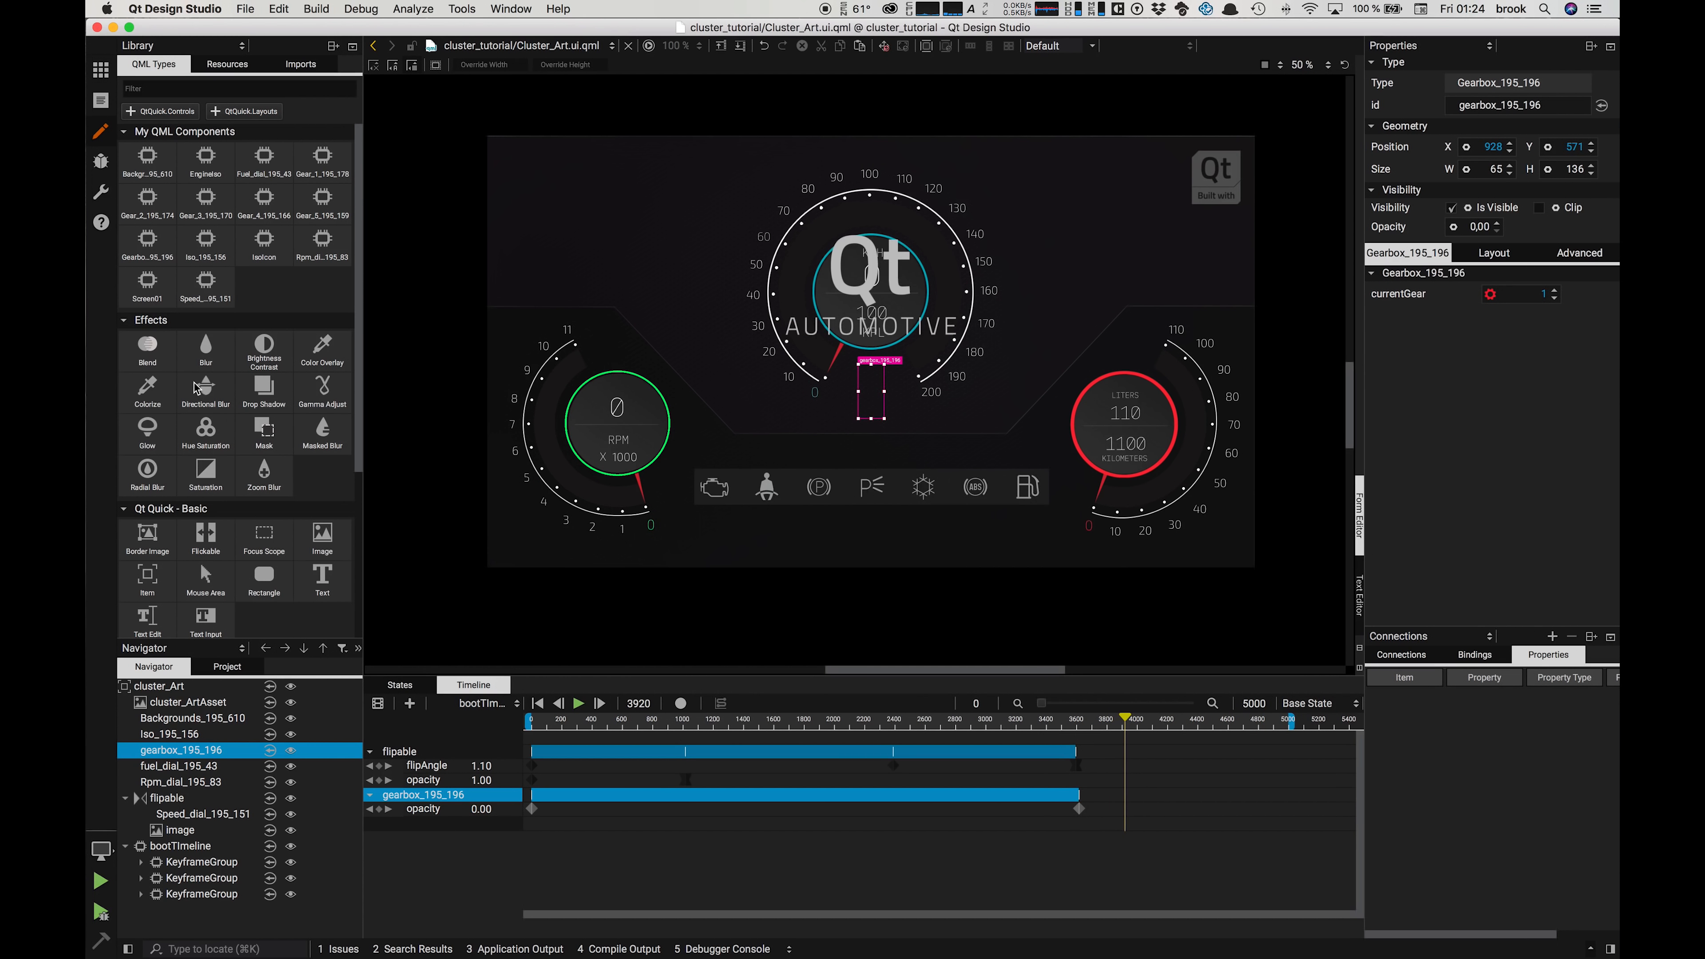
drag(196, 388, 165, 778)
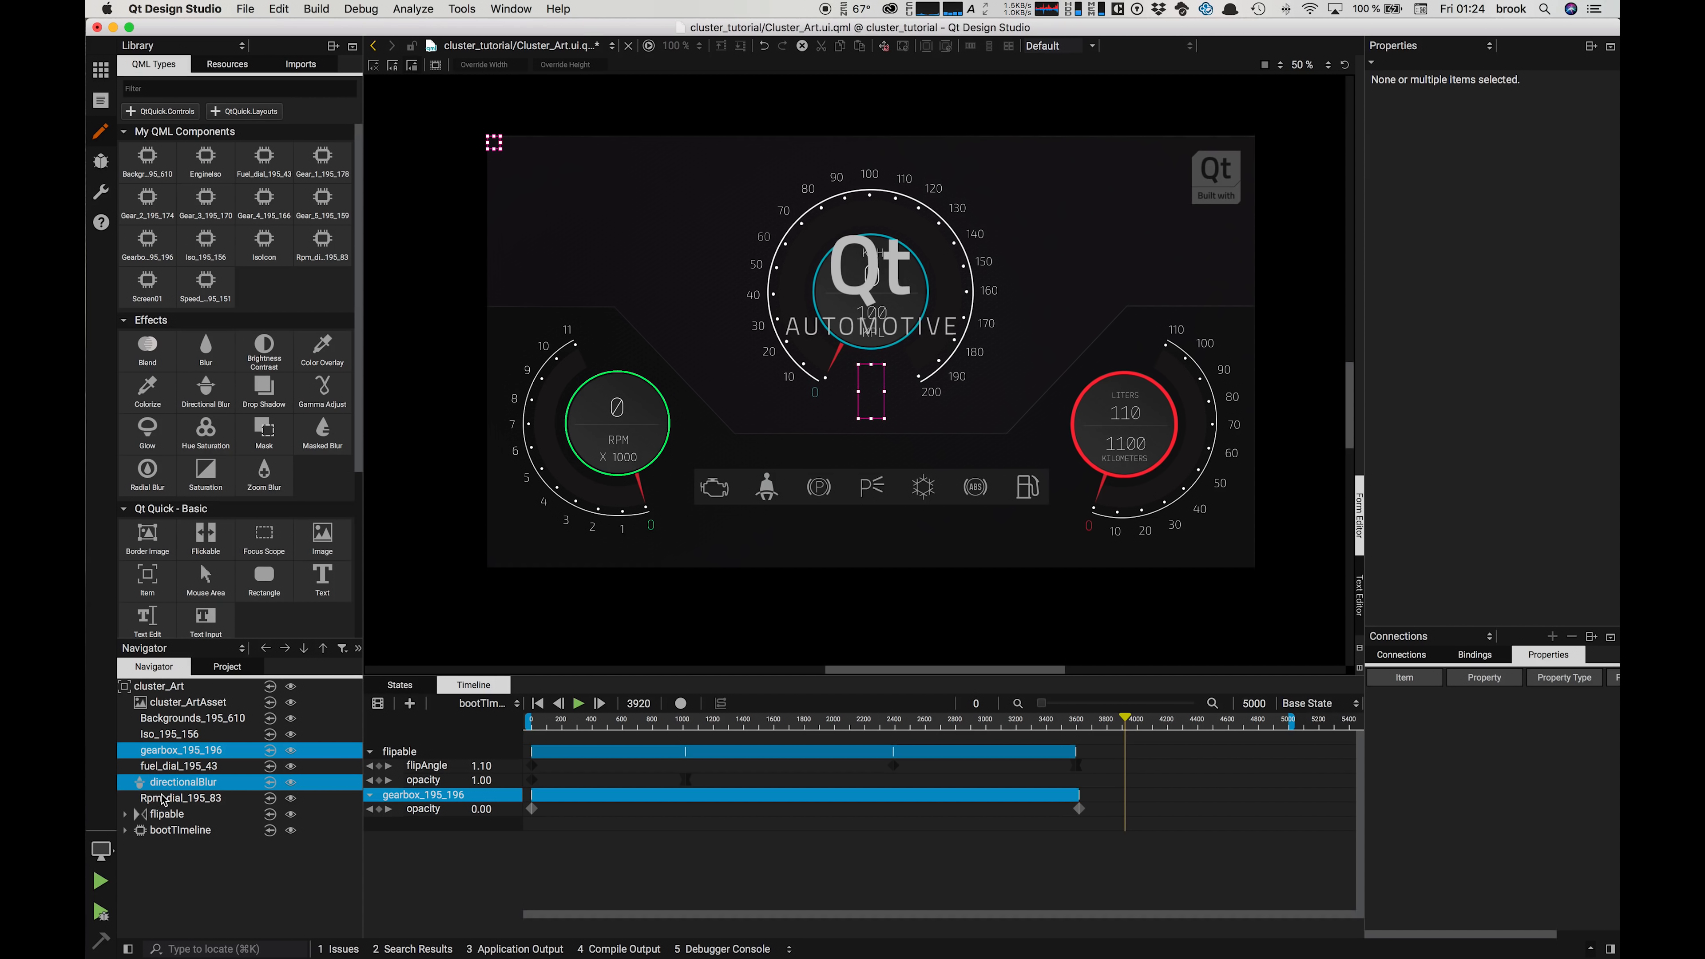
click(161, 797)
click(176, 782)
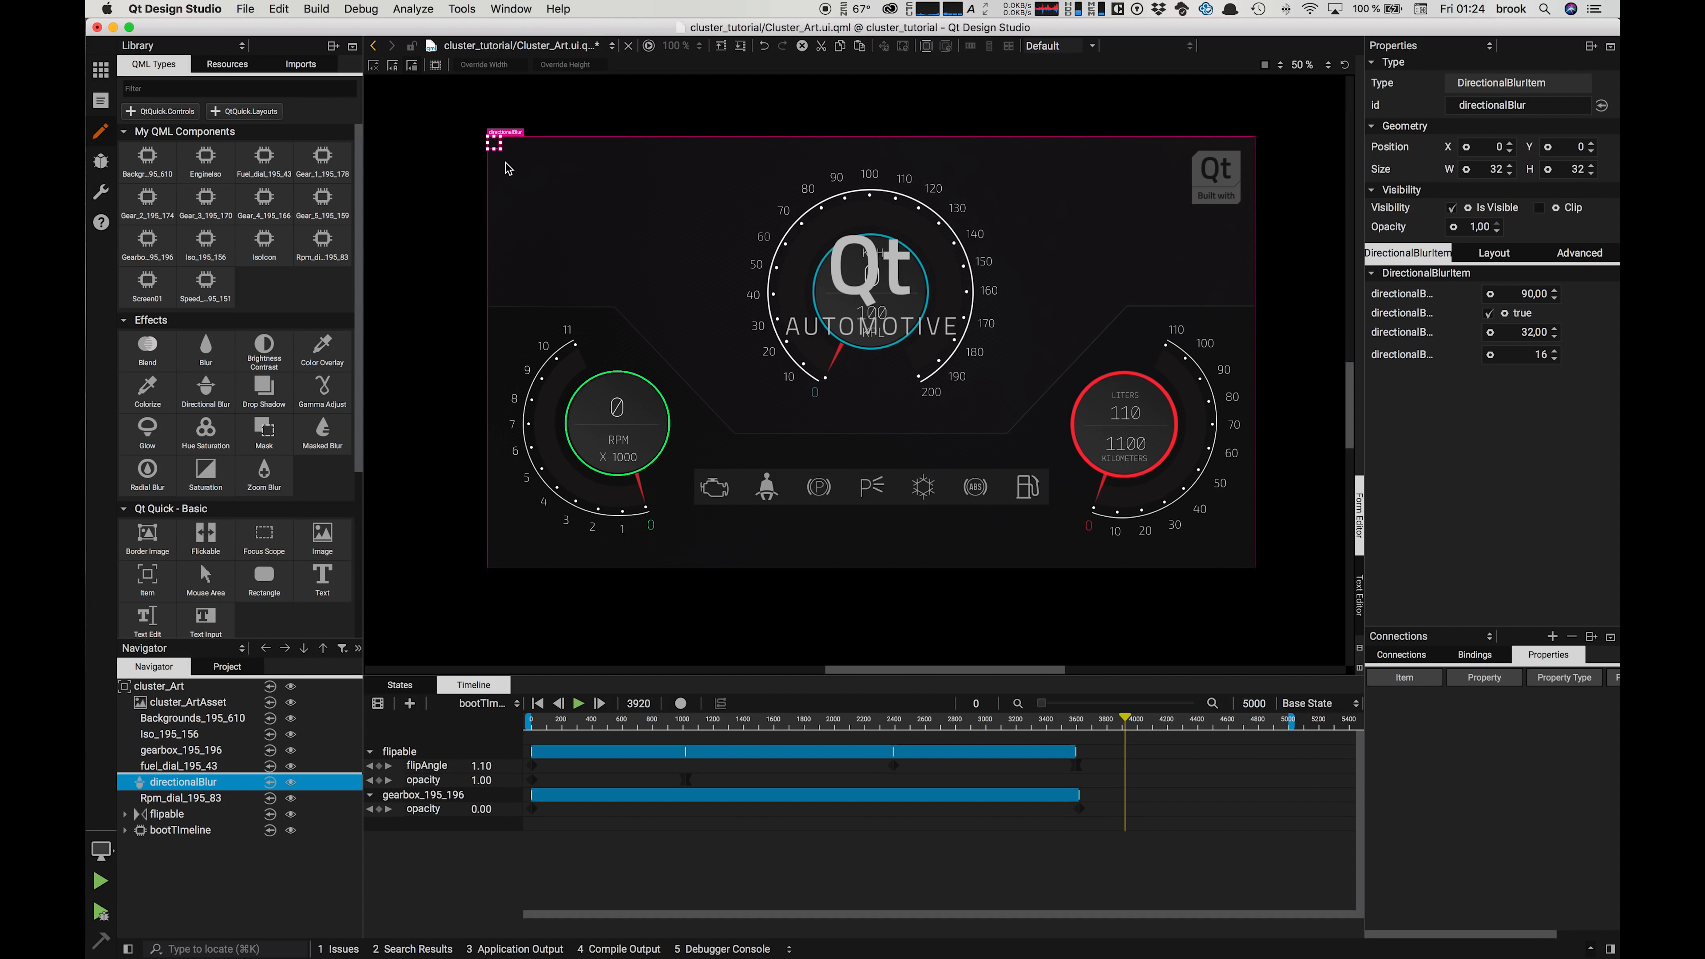
Step: Open the Rpm_dial_195_83 component and add a new Item to its root
double_click(223, 787)
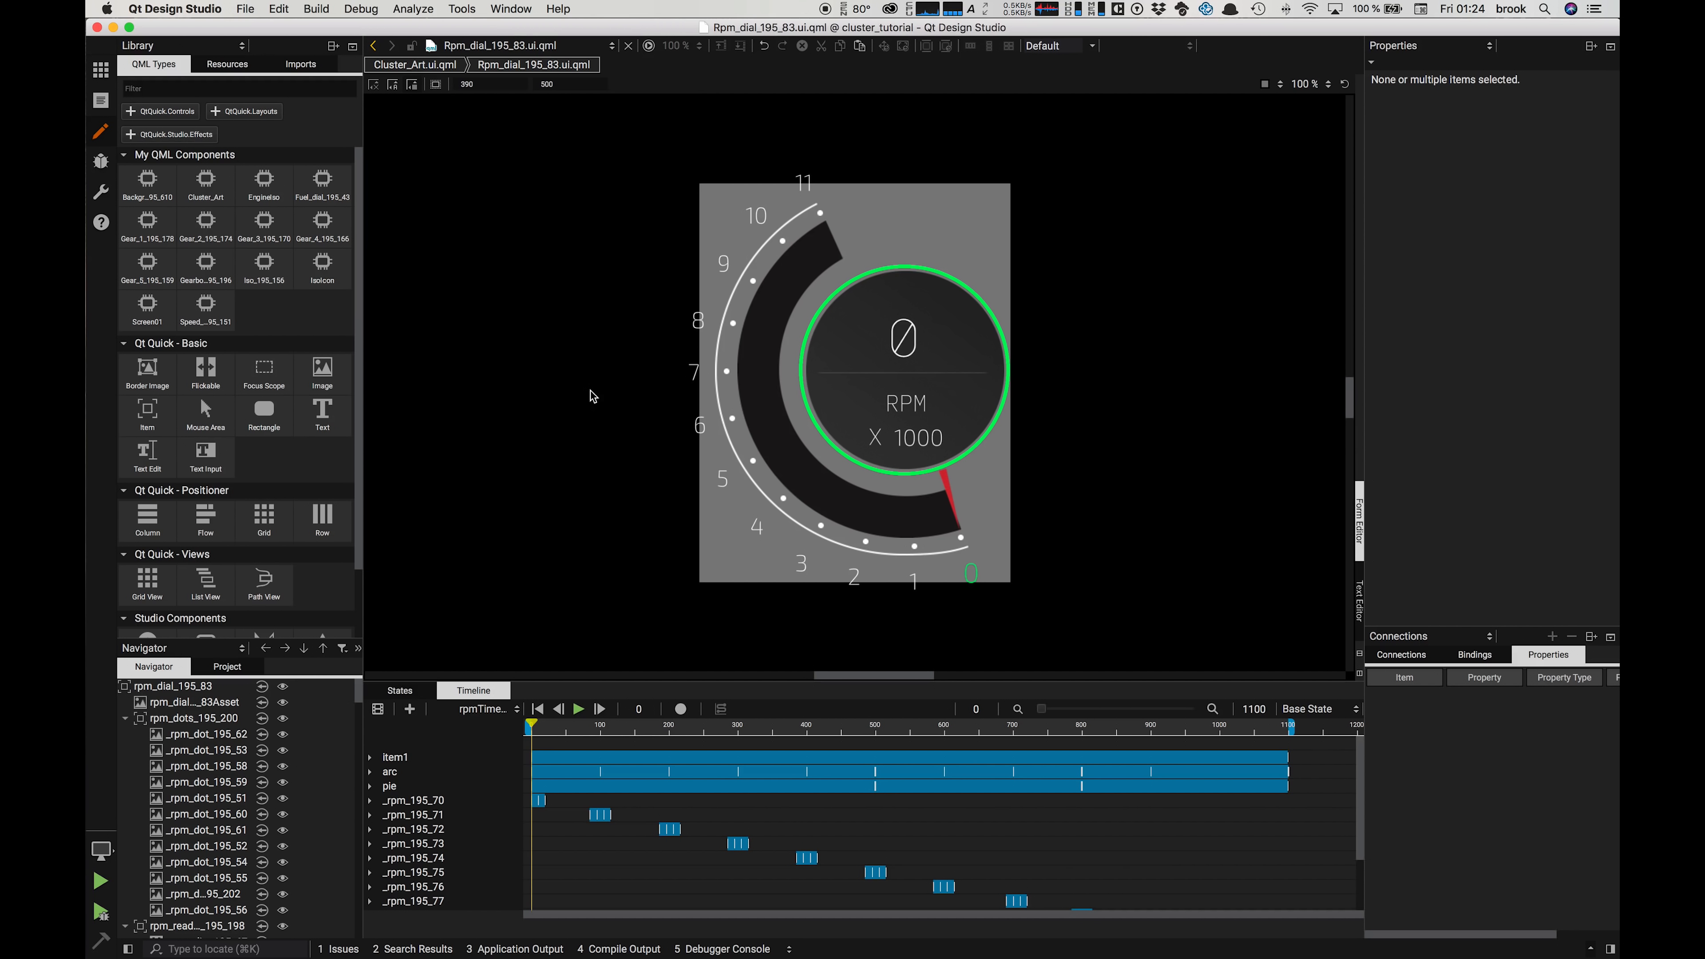
click(175, 688)
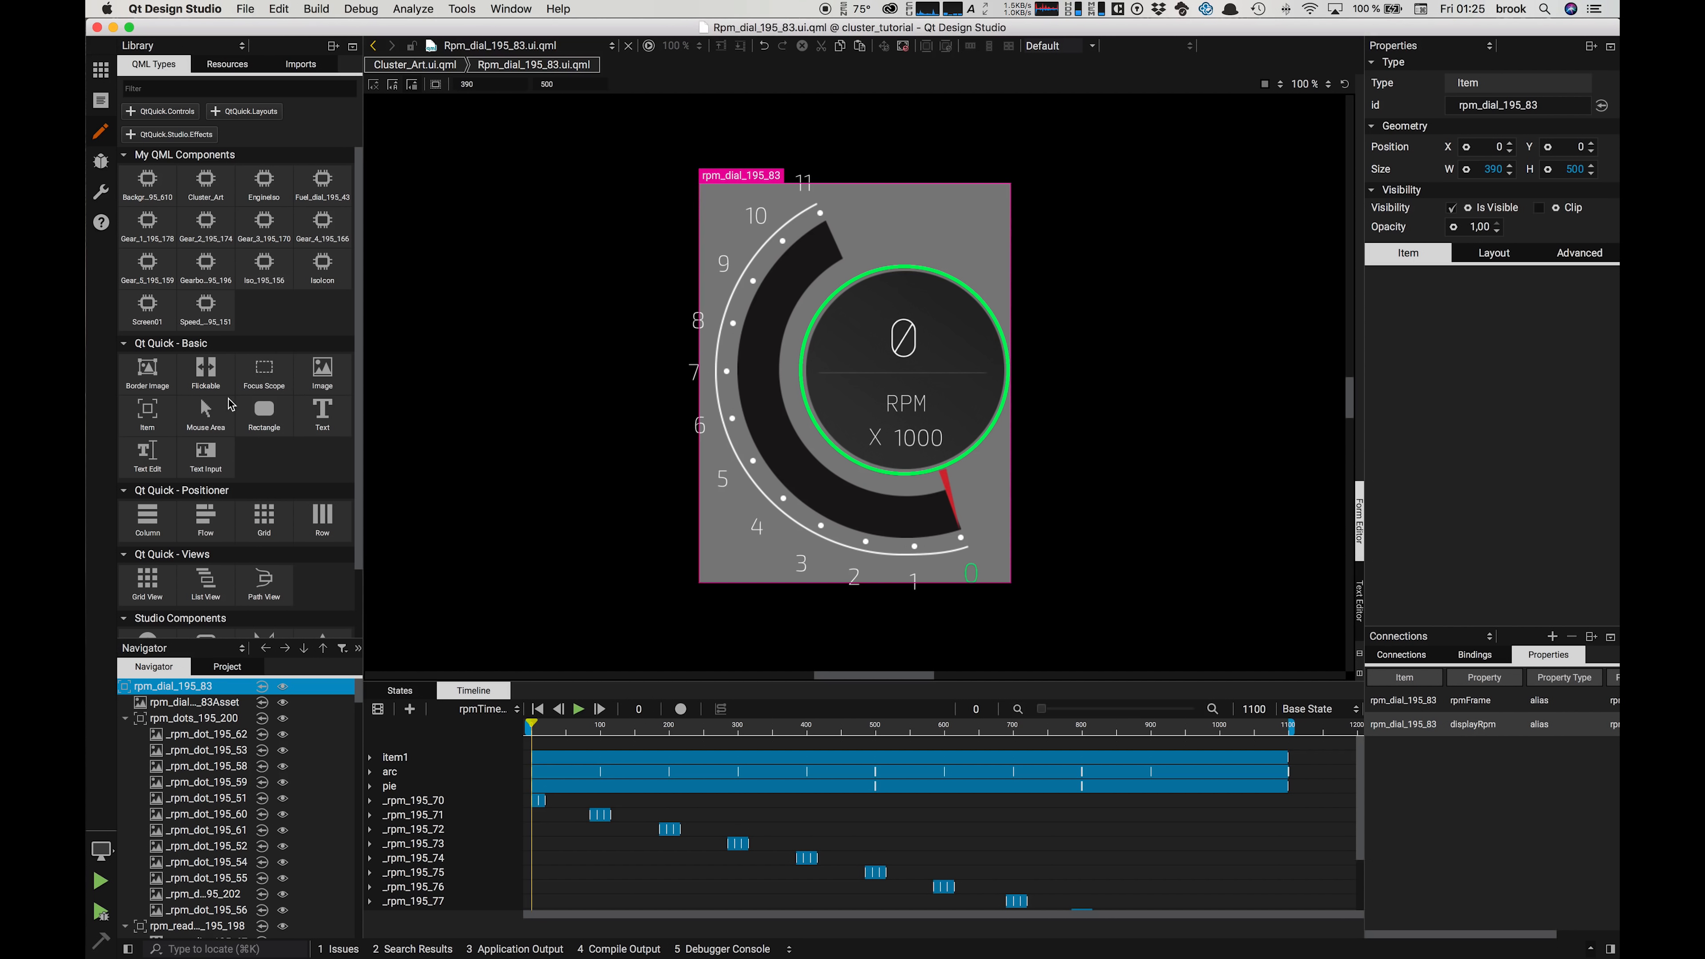
drag(153, 420, 183, 696)
Step: Move the dial asset, rpm_dots, rpm_readout and rpm_numbers groups into item2 and collapse the groups
drag(176, 717, 141, 705)
click(124, 734)
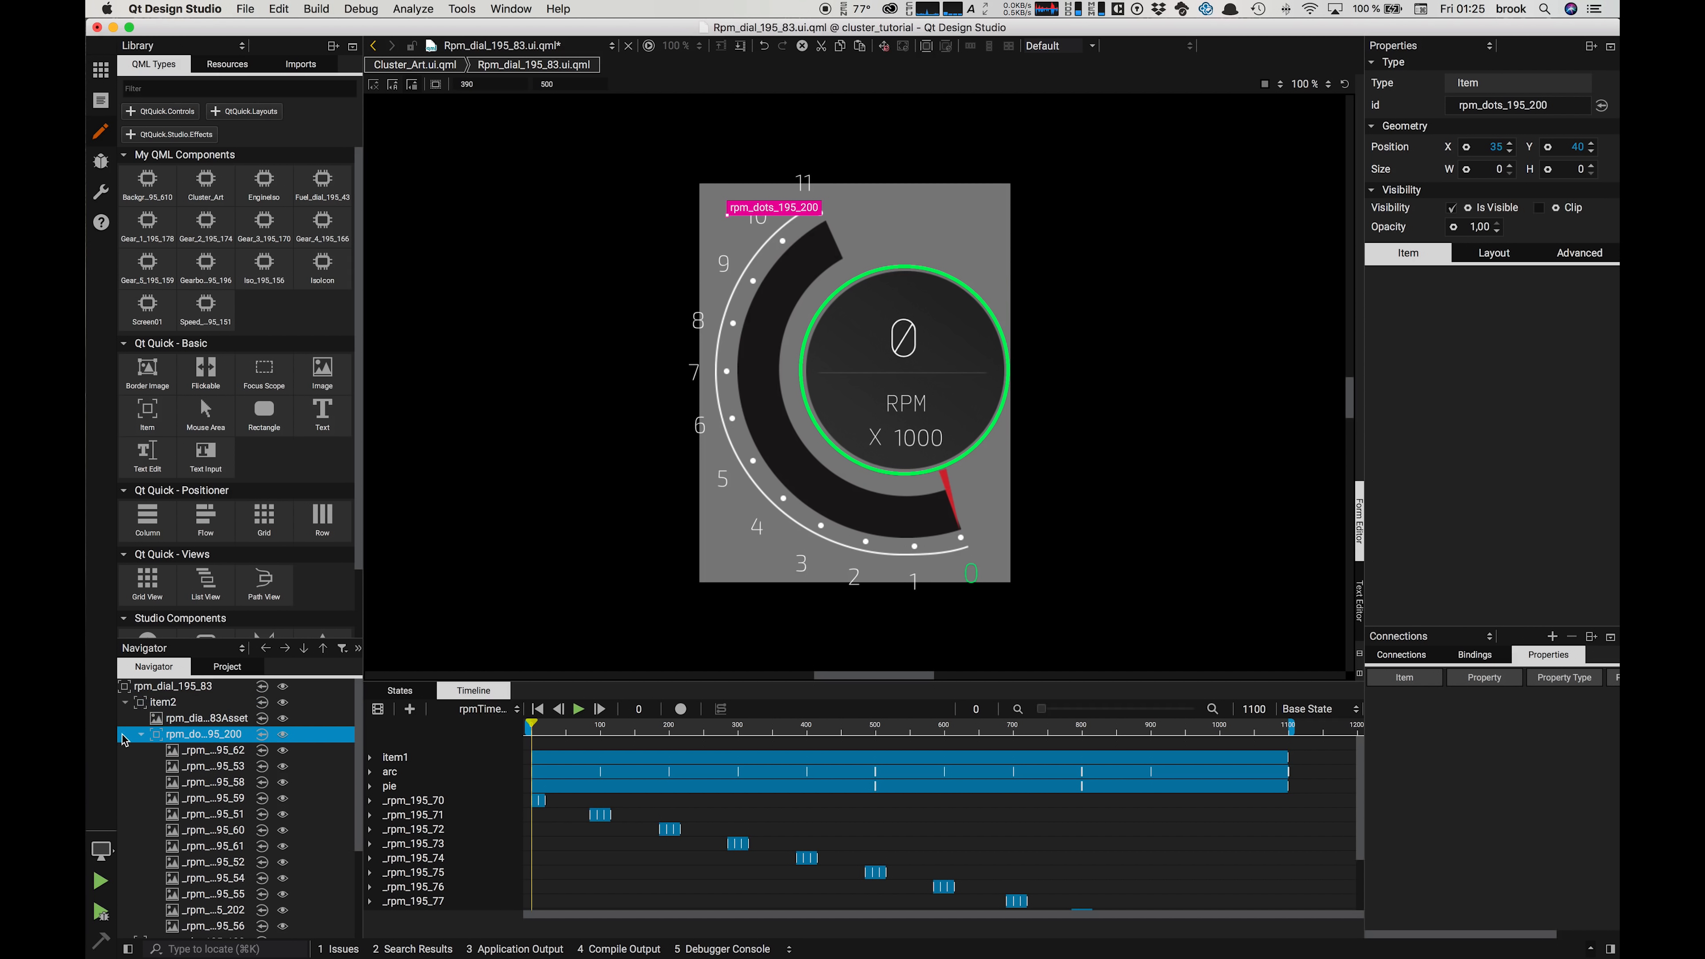
click(140, 735)
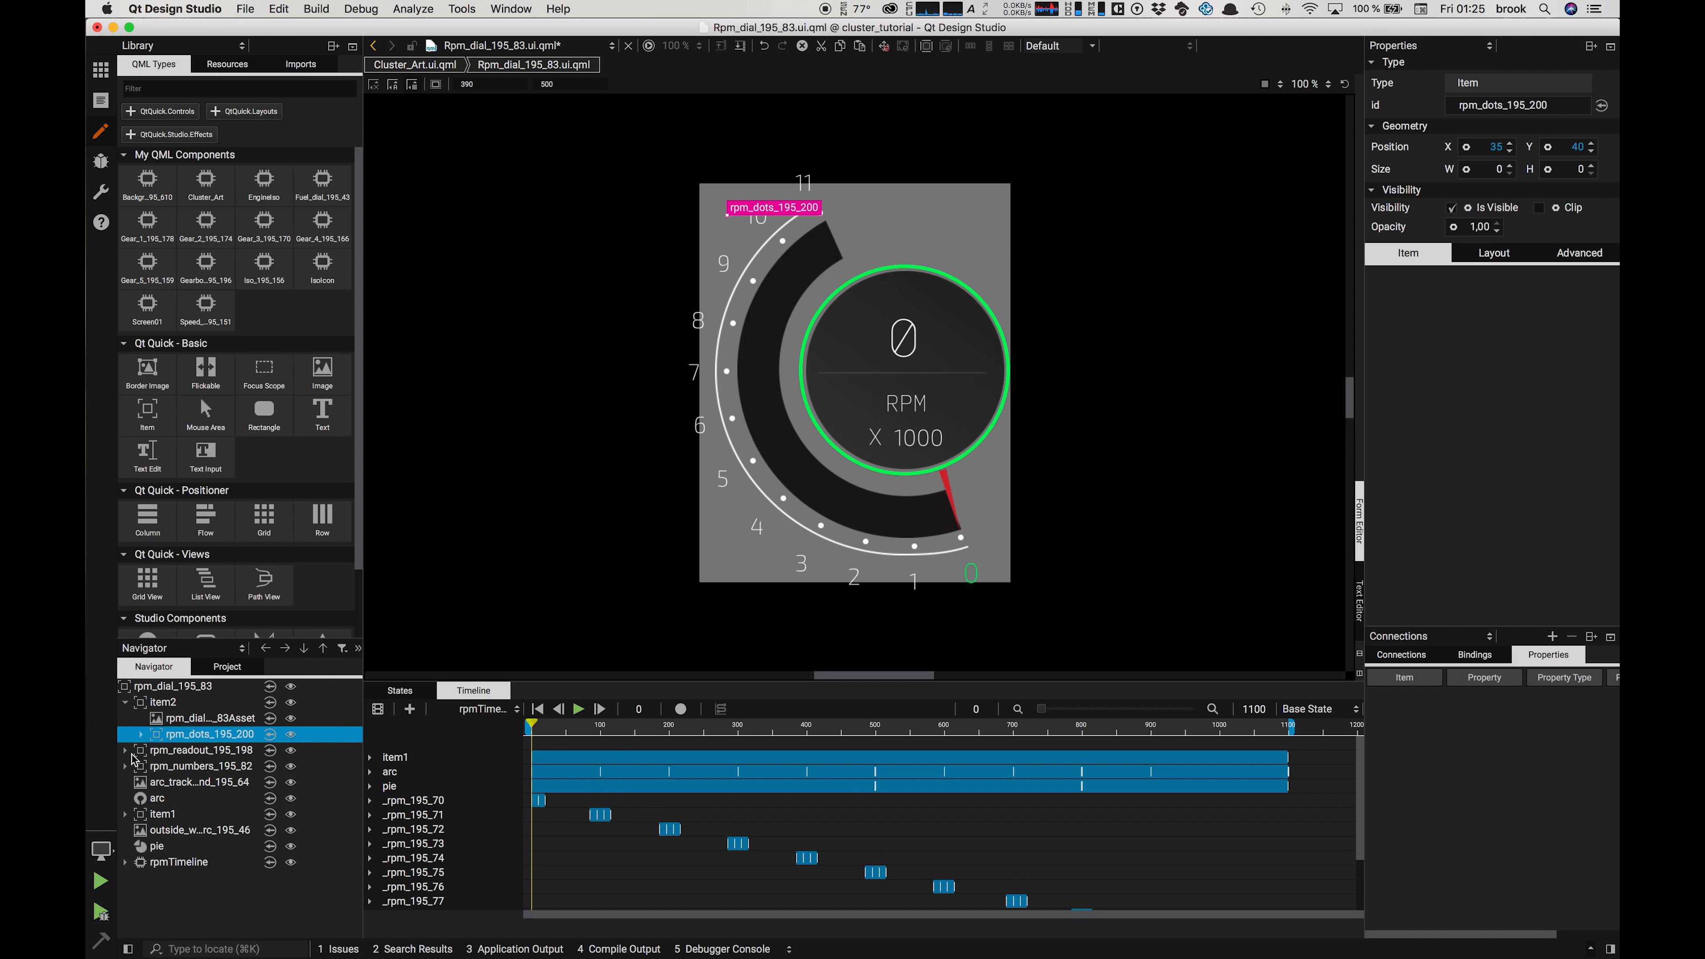
drag(142, 752, 153, 703)
click(141, 750)
drag(143, 766, 153, 704)
click(141, 766)
Step: Move the arc track, arc, item1, outside white arc and pie into item2, and select item2
drag(142, 783, 154, 704)
drag(142, 798, 153, 703)
drag(143, 815, 155, 707)
drag(162, 845, 158, 705)
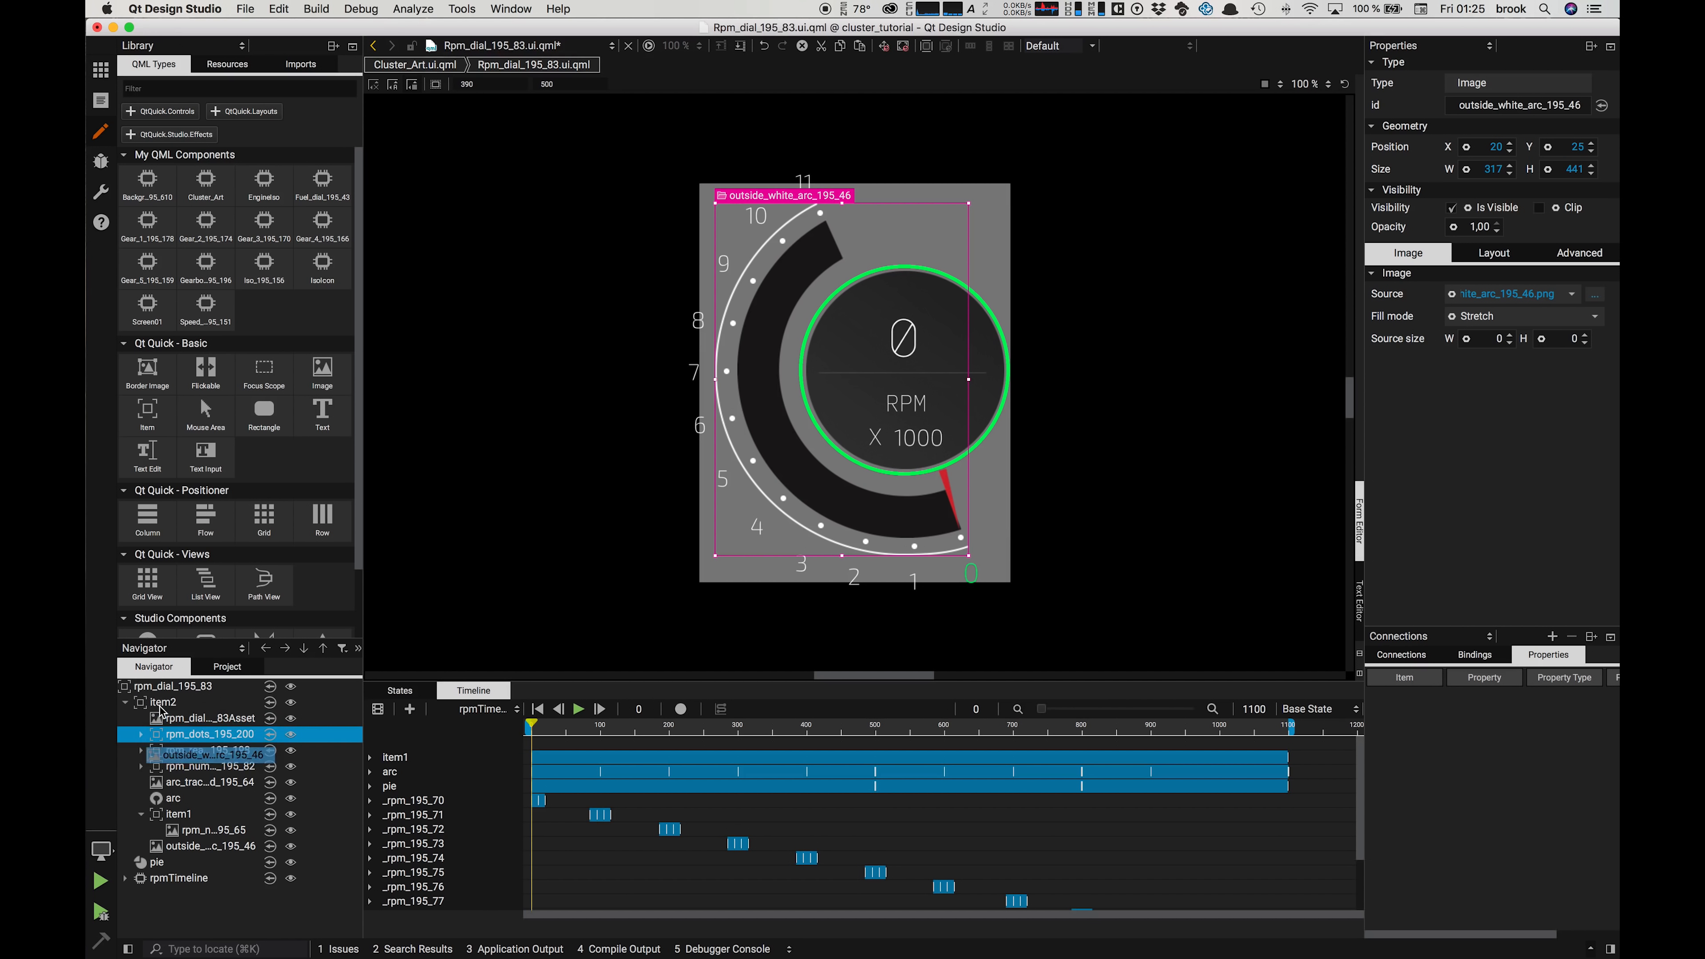
click(141, 867)
drag(141, 866, 163, 710)
click(160, 704)
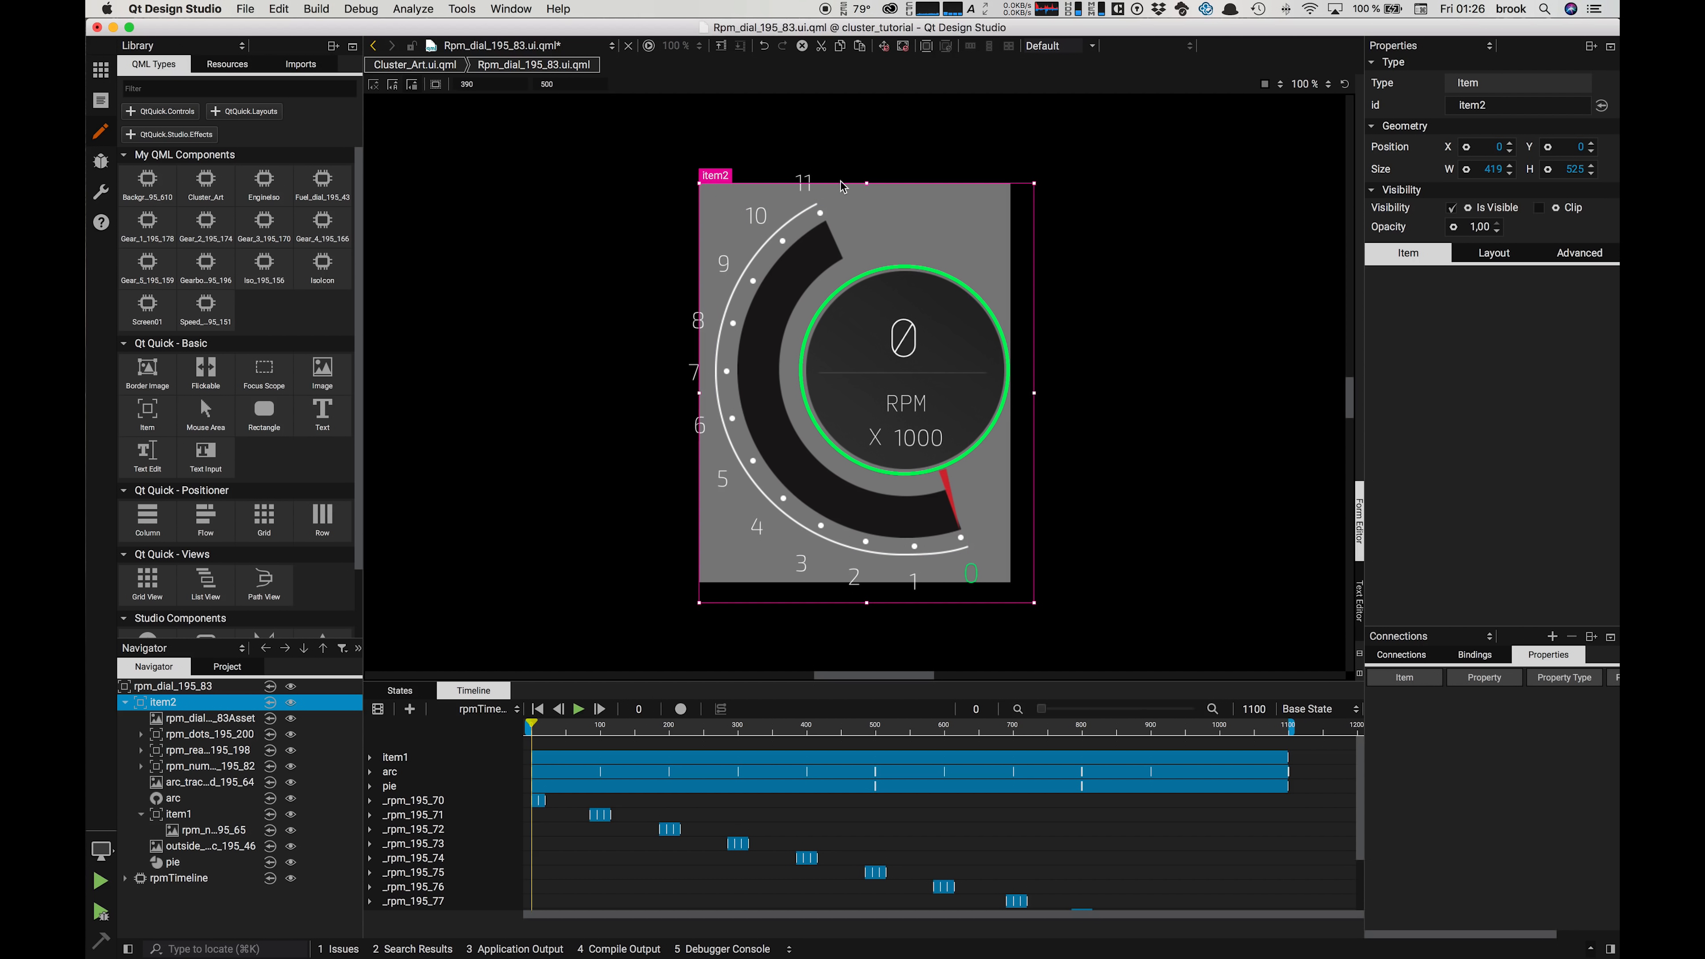
Step: Resize the root rpm_dial_195_83 item to 450 by 550 and shift item2 slightly inward within the enlarged bounds
drag(868, 179, 872, 178)
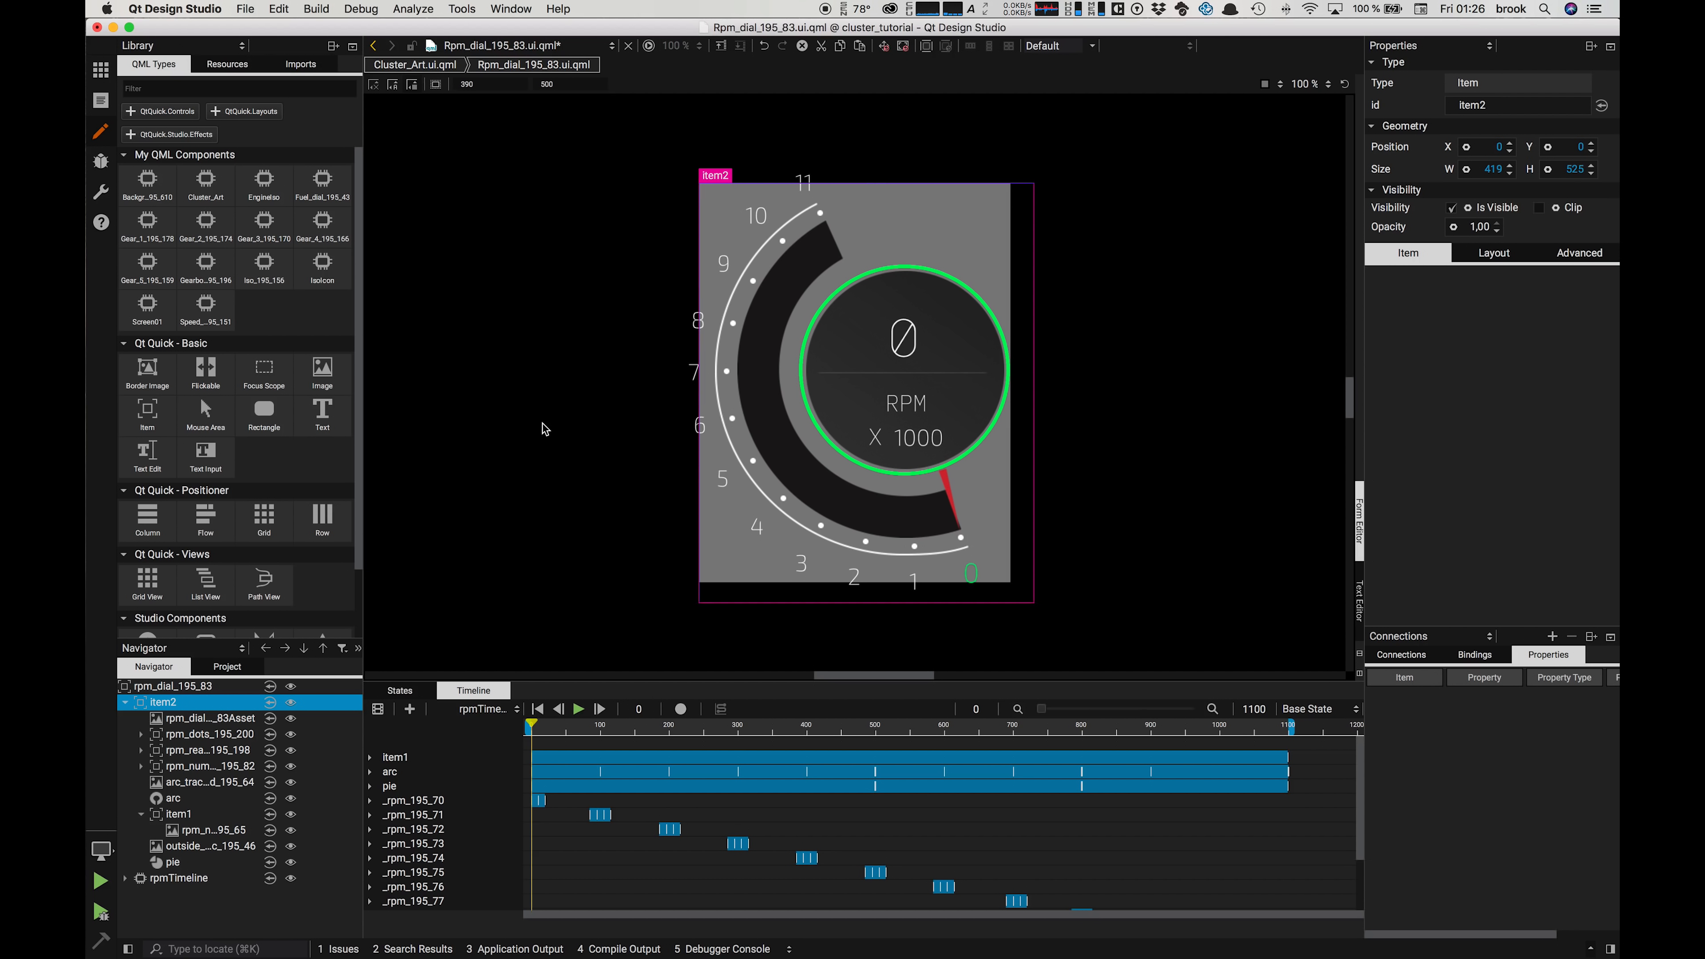
click(152, 686)
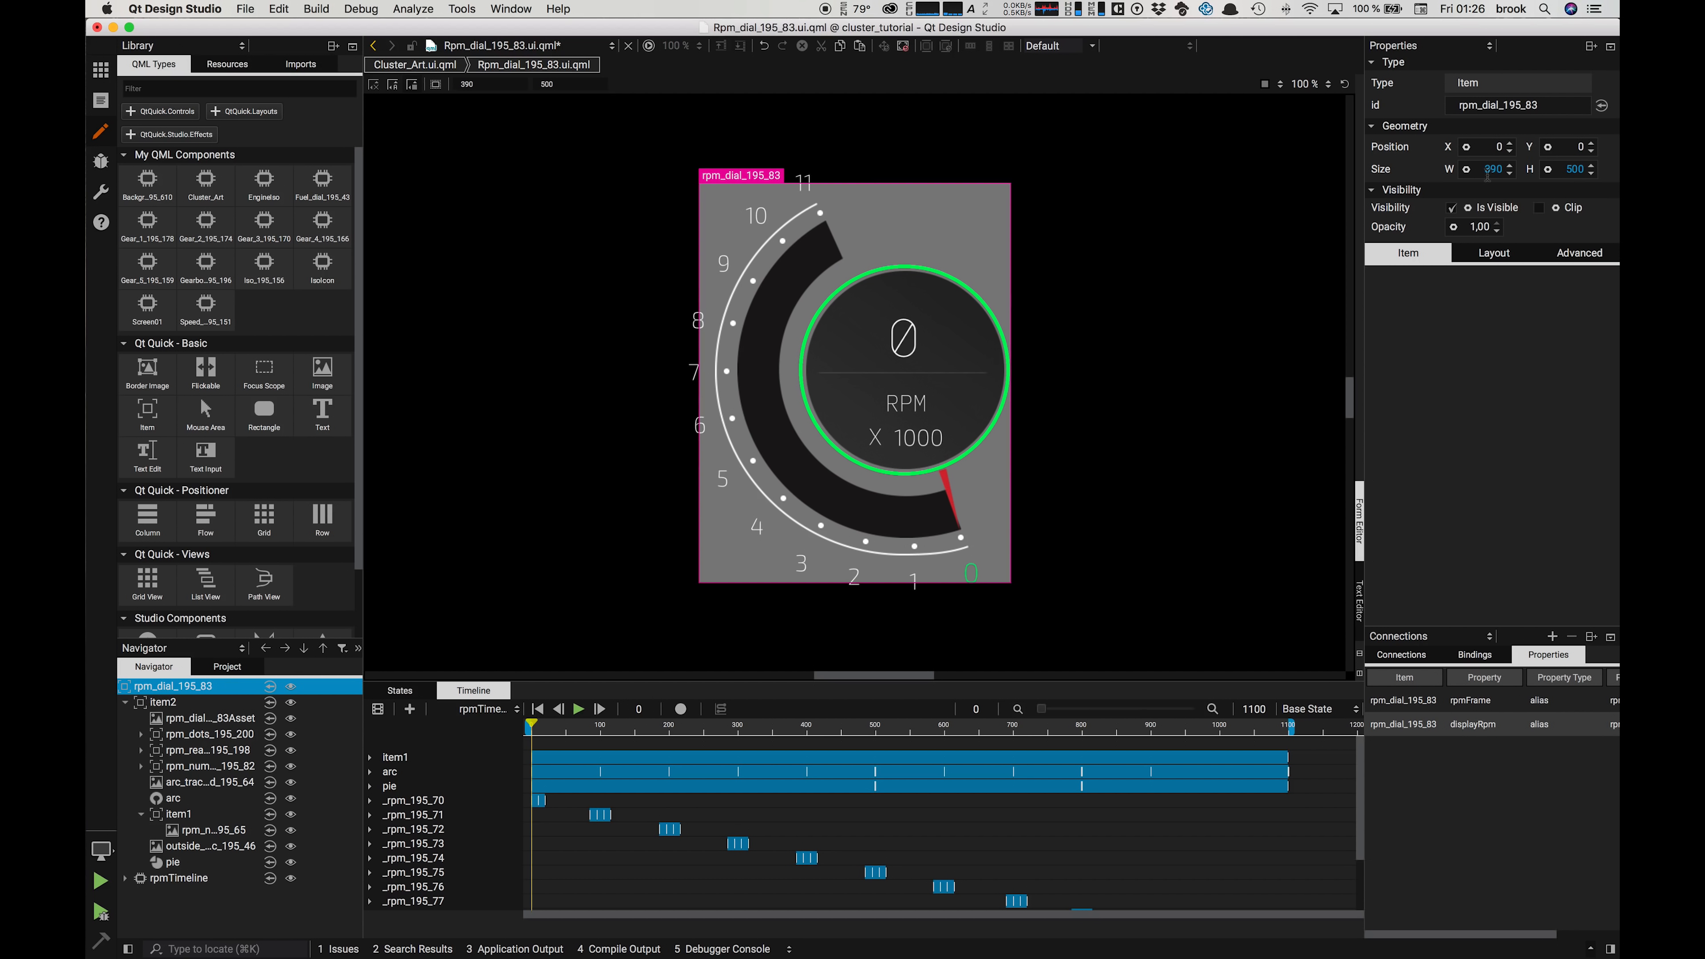
drag(1482, 170, 1538, 169)
text(450)
key(Tab)
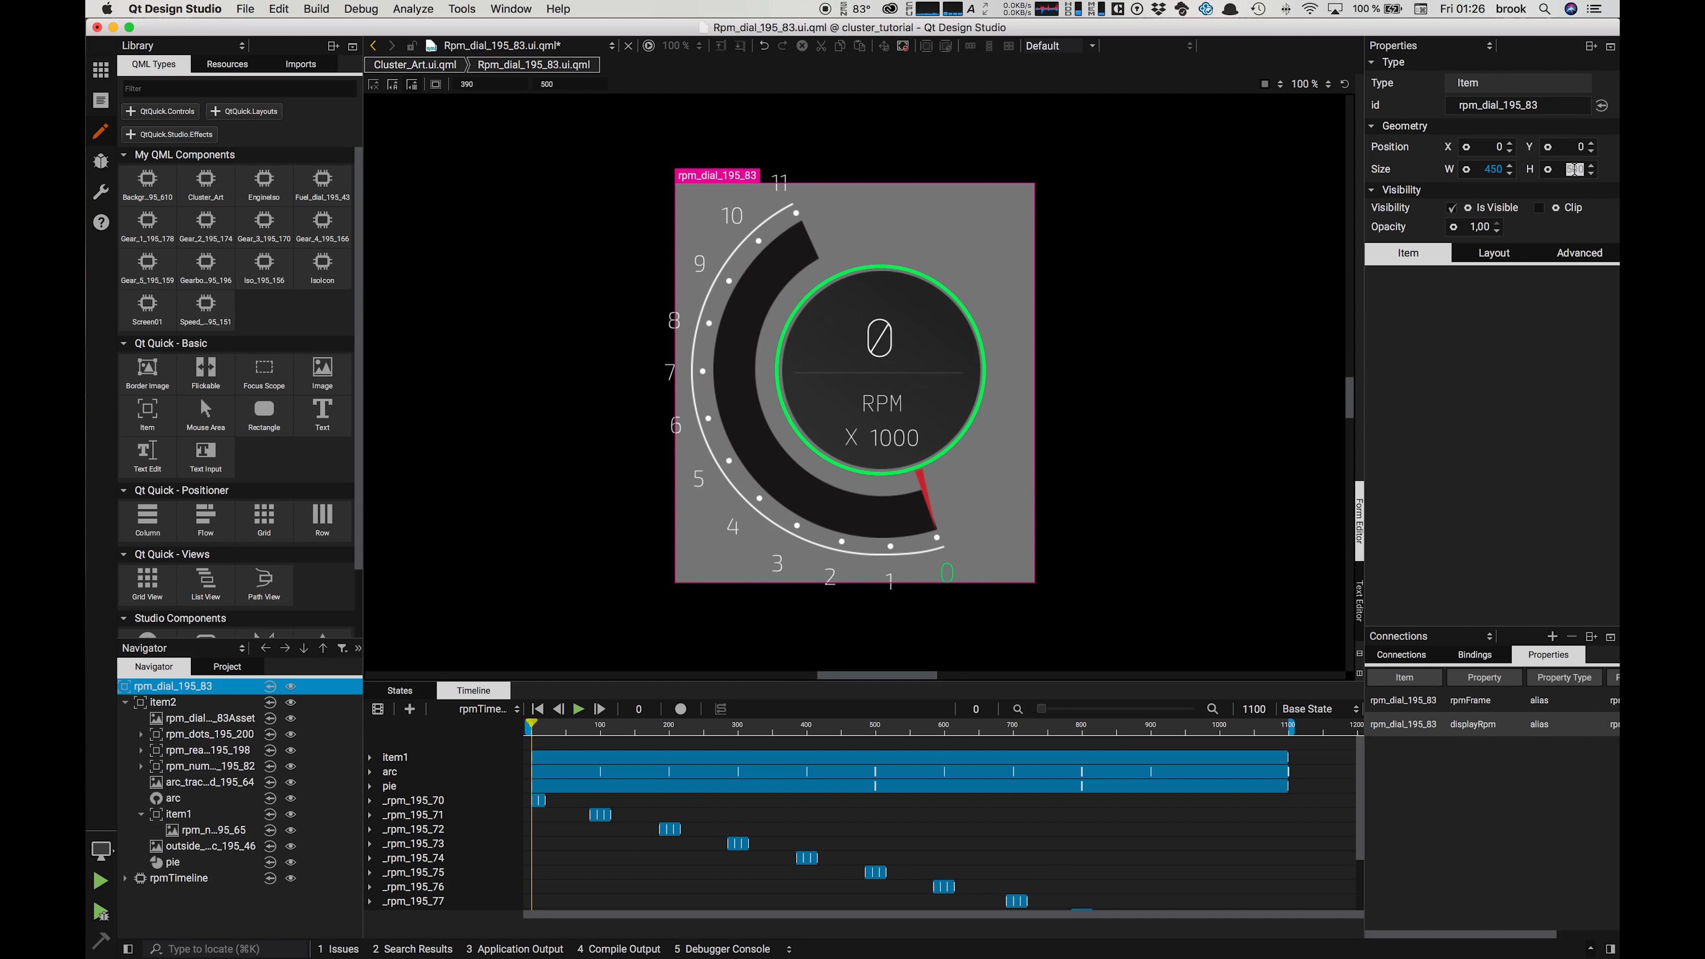
text(550)
key(Return)
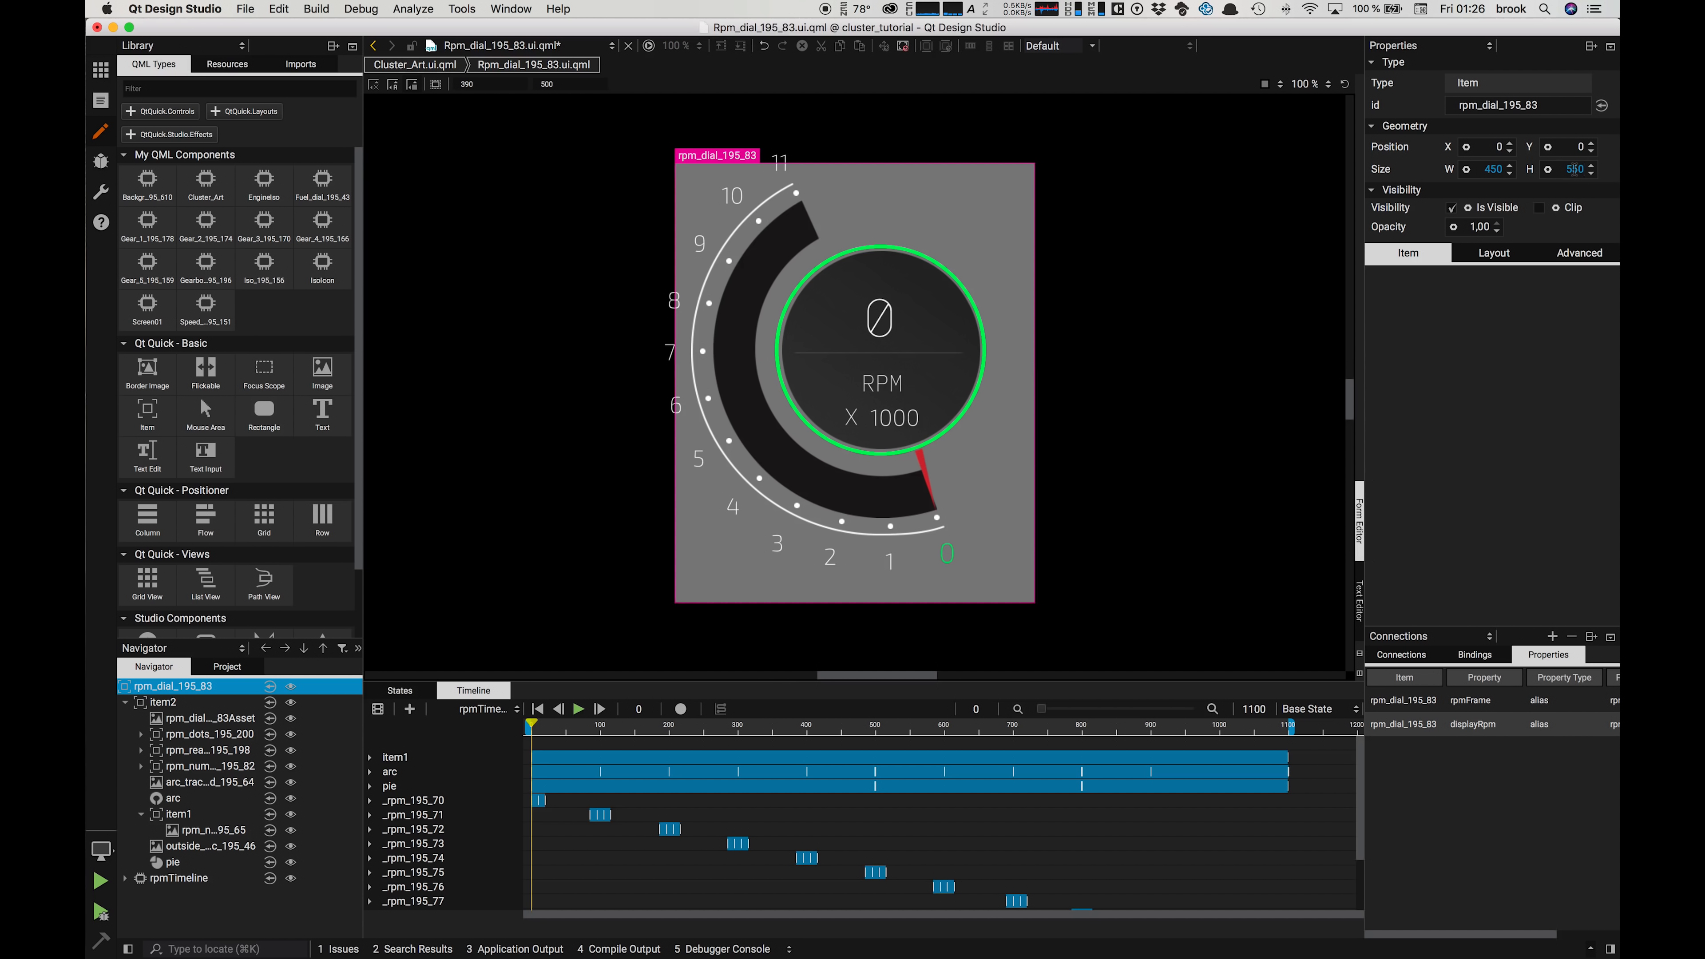
click(155, 703)
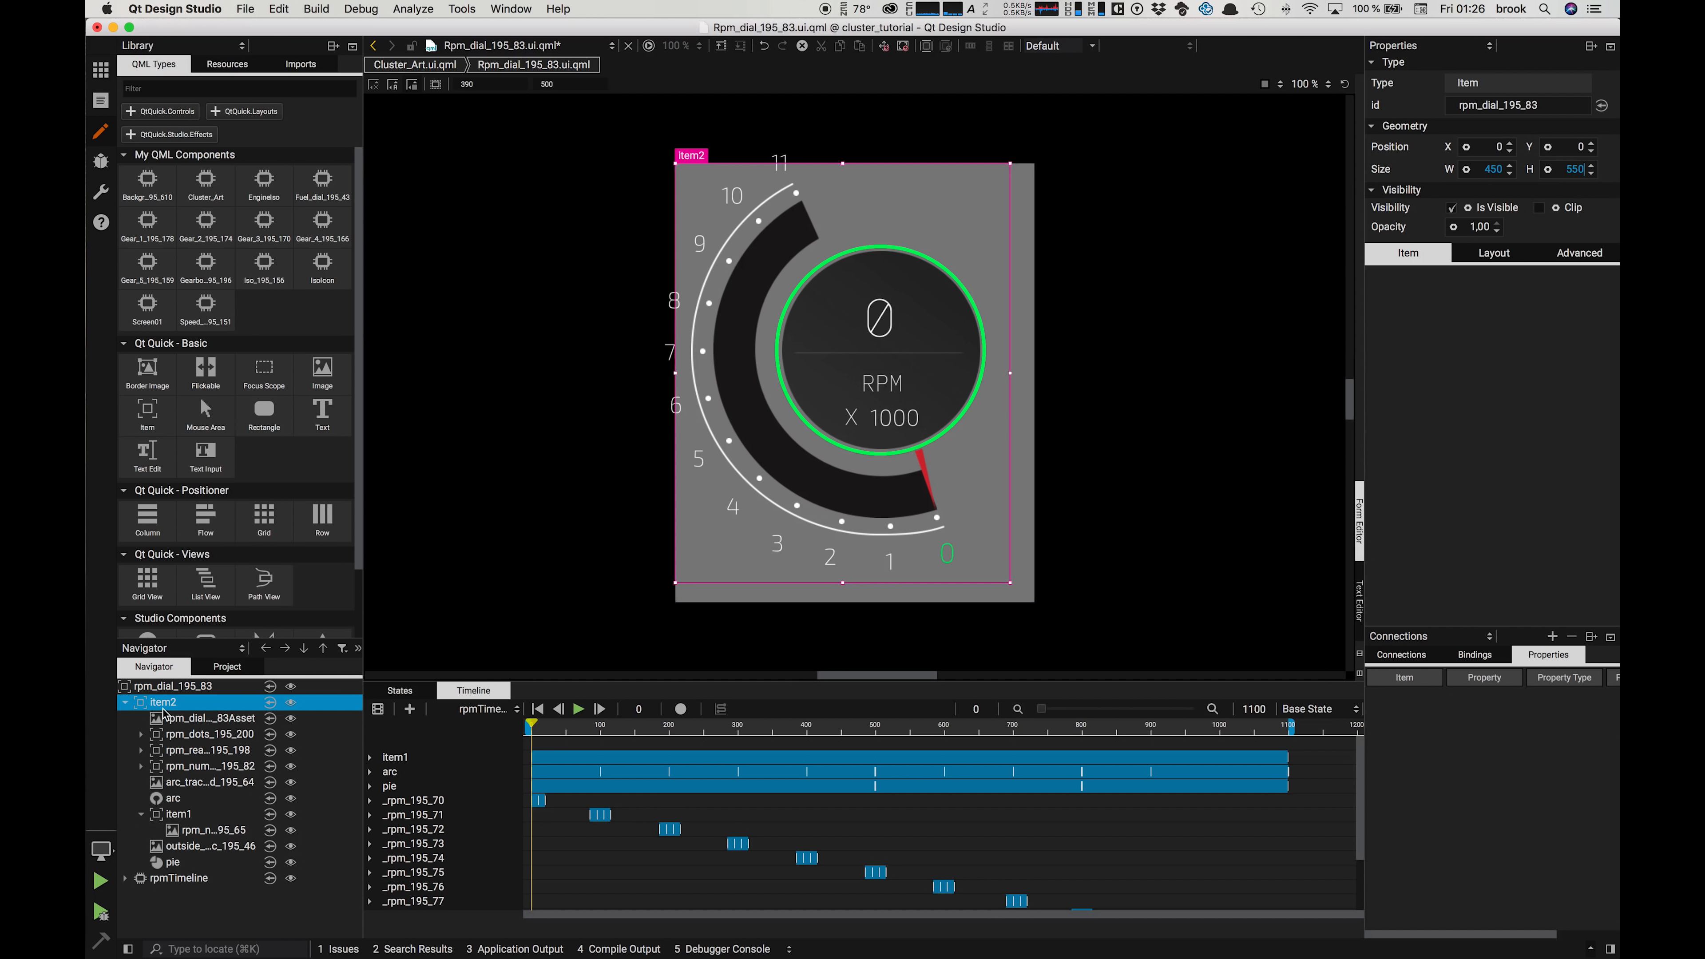
drag(690, 170, 708, 197)
Step: Return to Cluster_Art, nest Rpm_dial_195_83 inside directionalBlur, and select directionalBlur
click(415, 65)
click(609, 464)
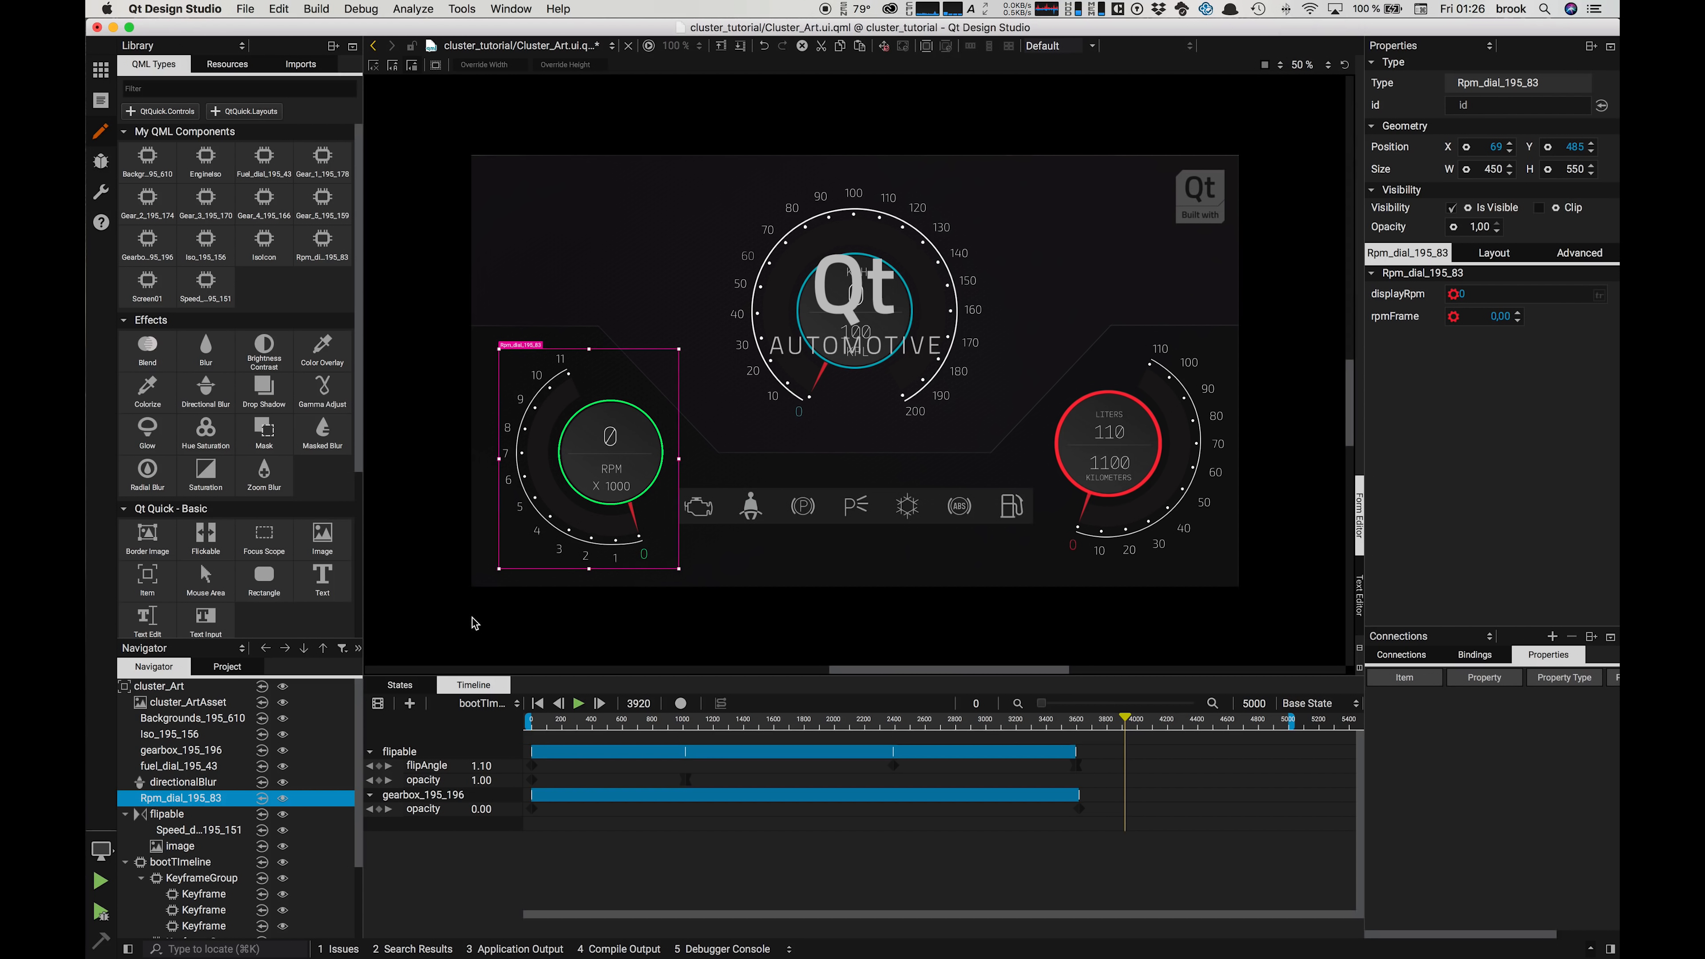
click(162, 786)
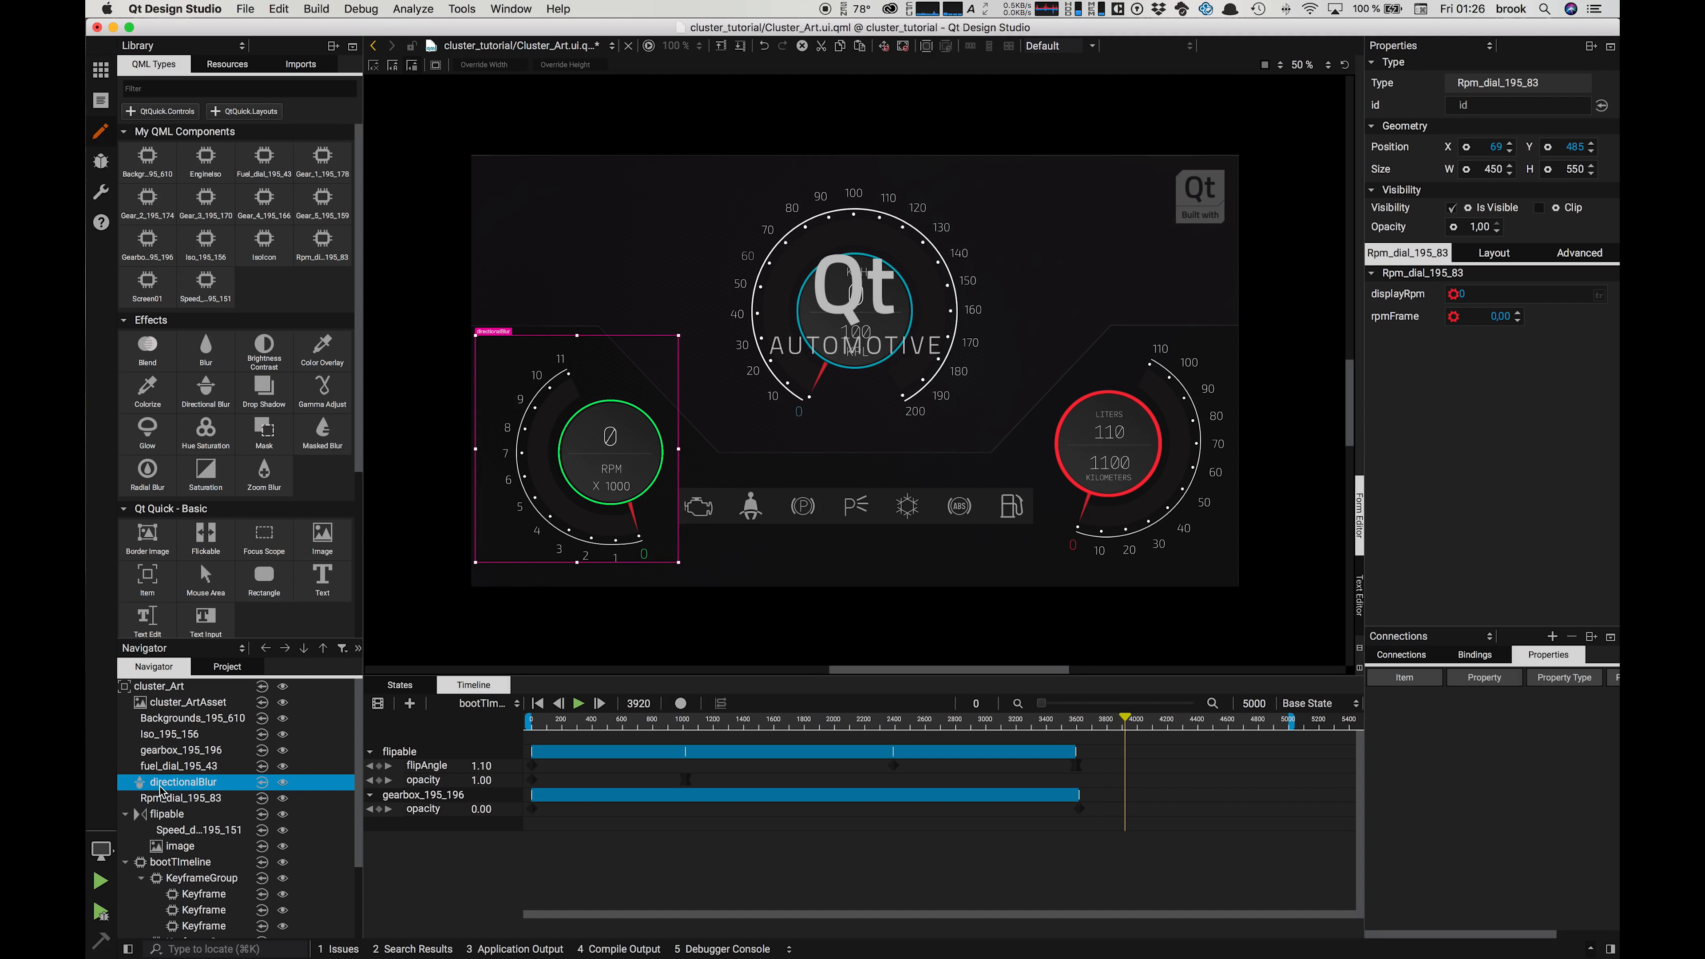
drag(169, 803, 168, 784)
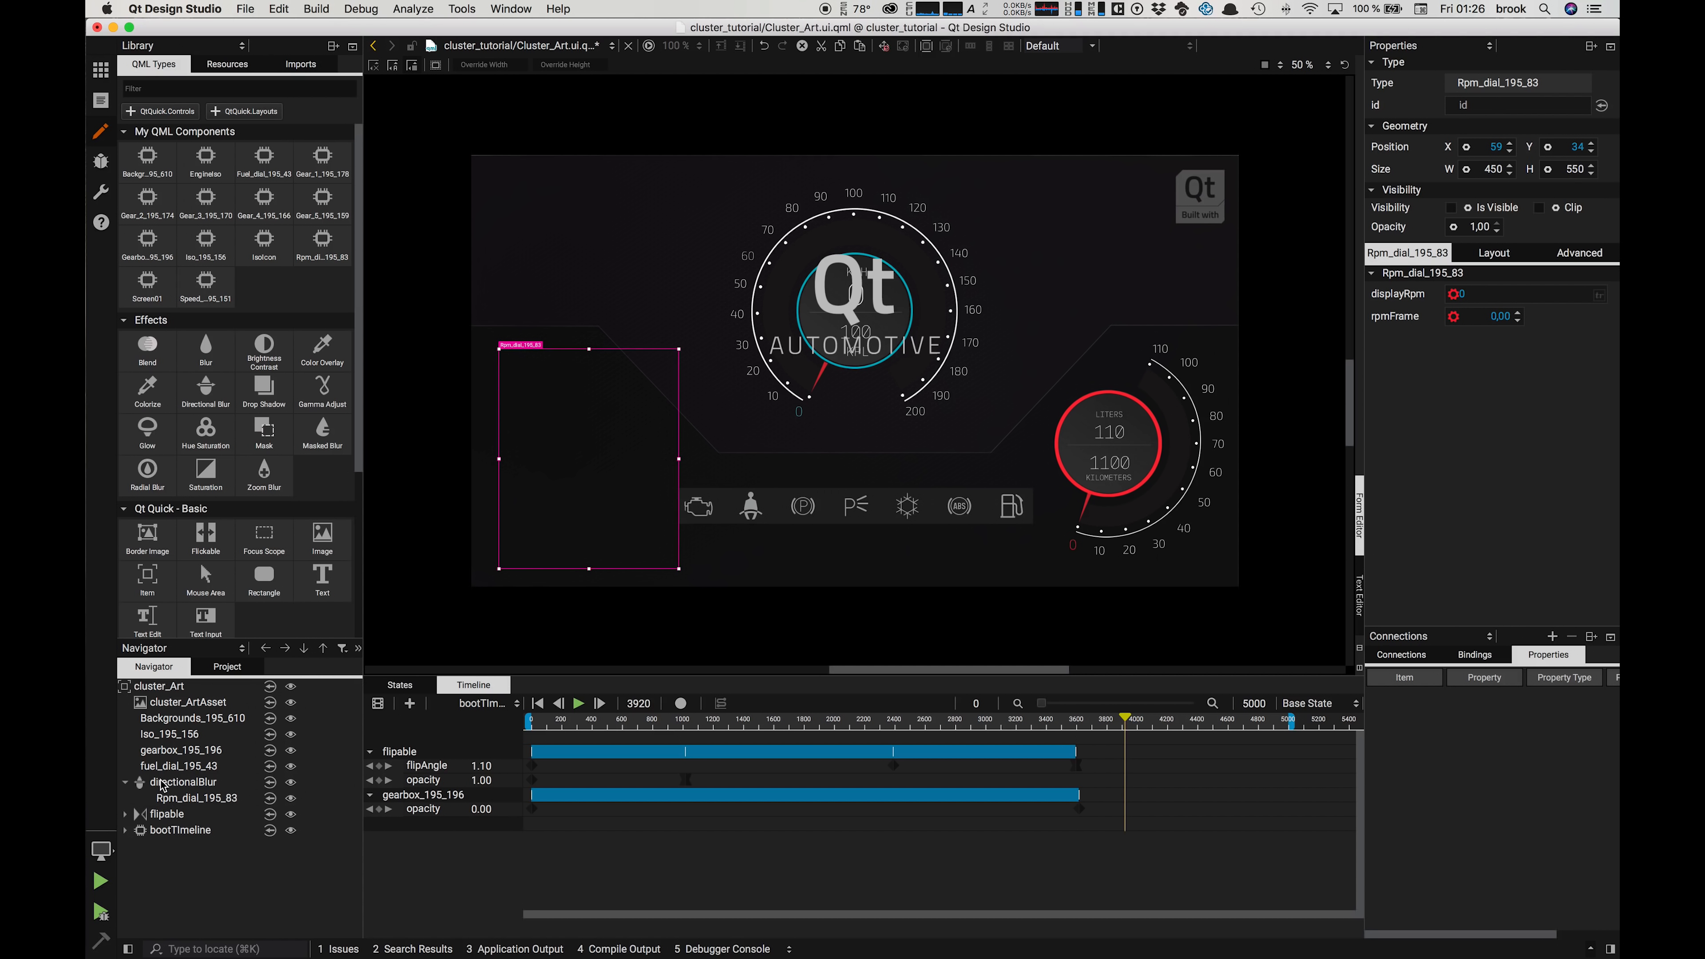
click(164, 785)
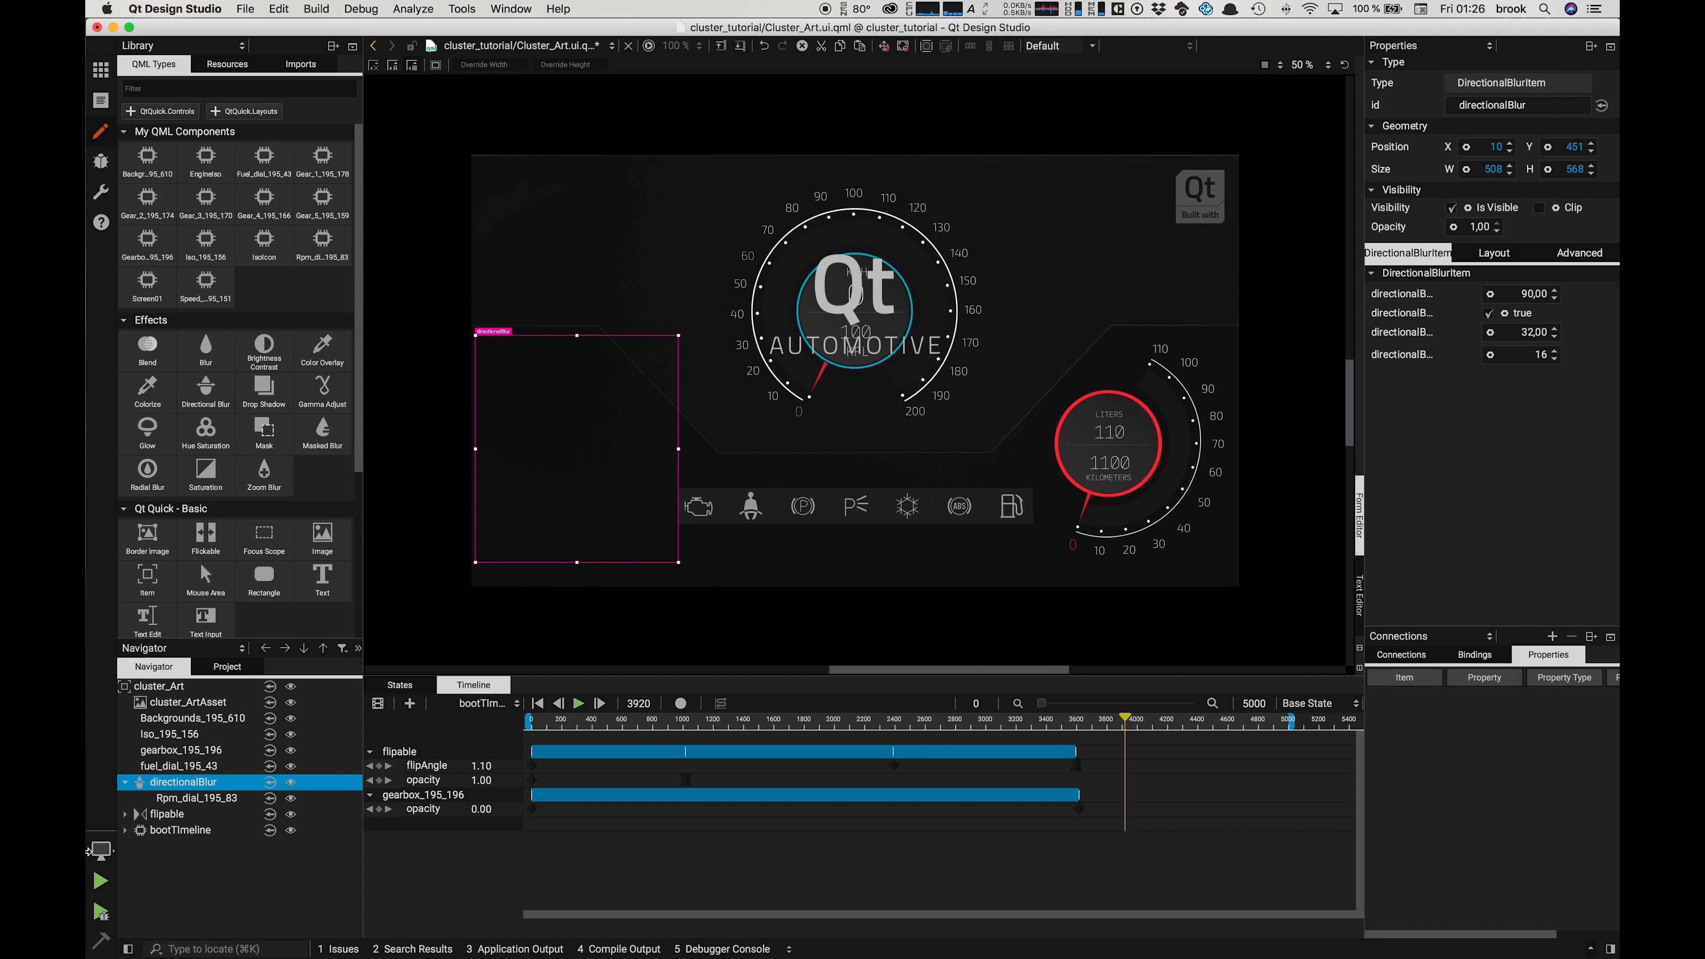
Step: At frame 0, extend directionalBlur's lower edge to a height of 591 and set its boolean effect property to false
drag(1125, 718, 530, 718)
drag(577, 562, 576, 571)
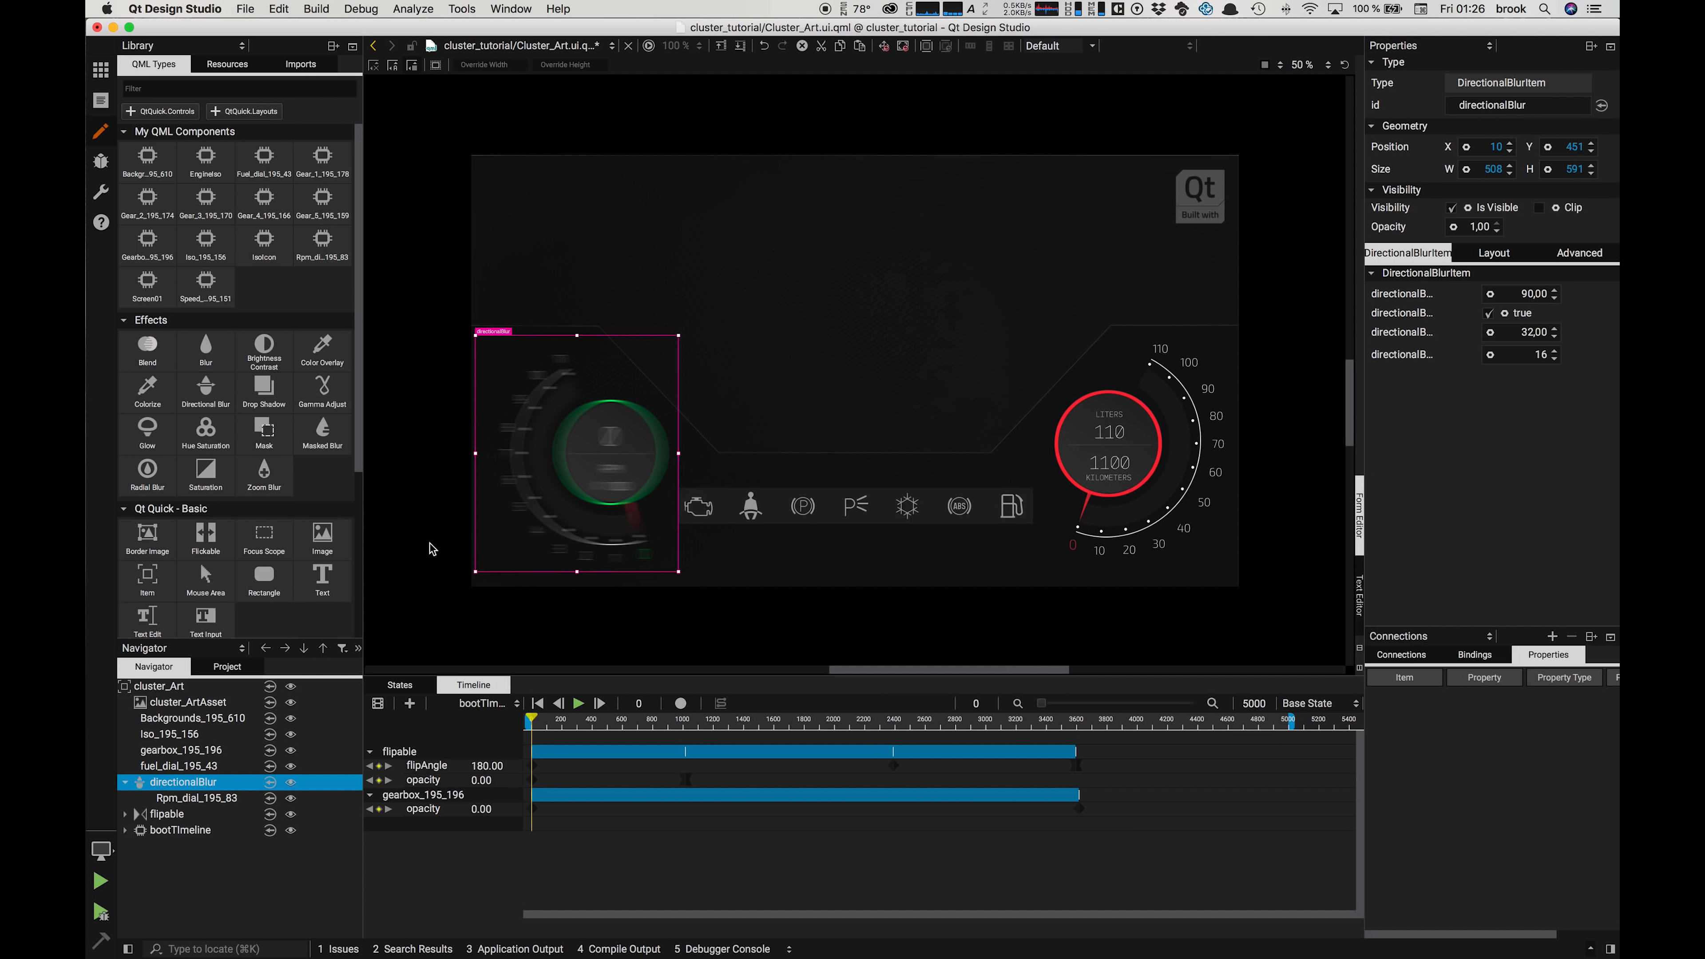
click(1490, 313)
Step: Record directionalBlur opacity keyframes of 0 at frame 0 and about frame 2400, and 1 at about frame 2866
click(681, 704)
click(1478, 227)
text(0)
key(Return)
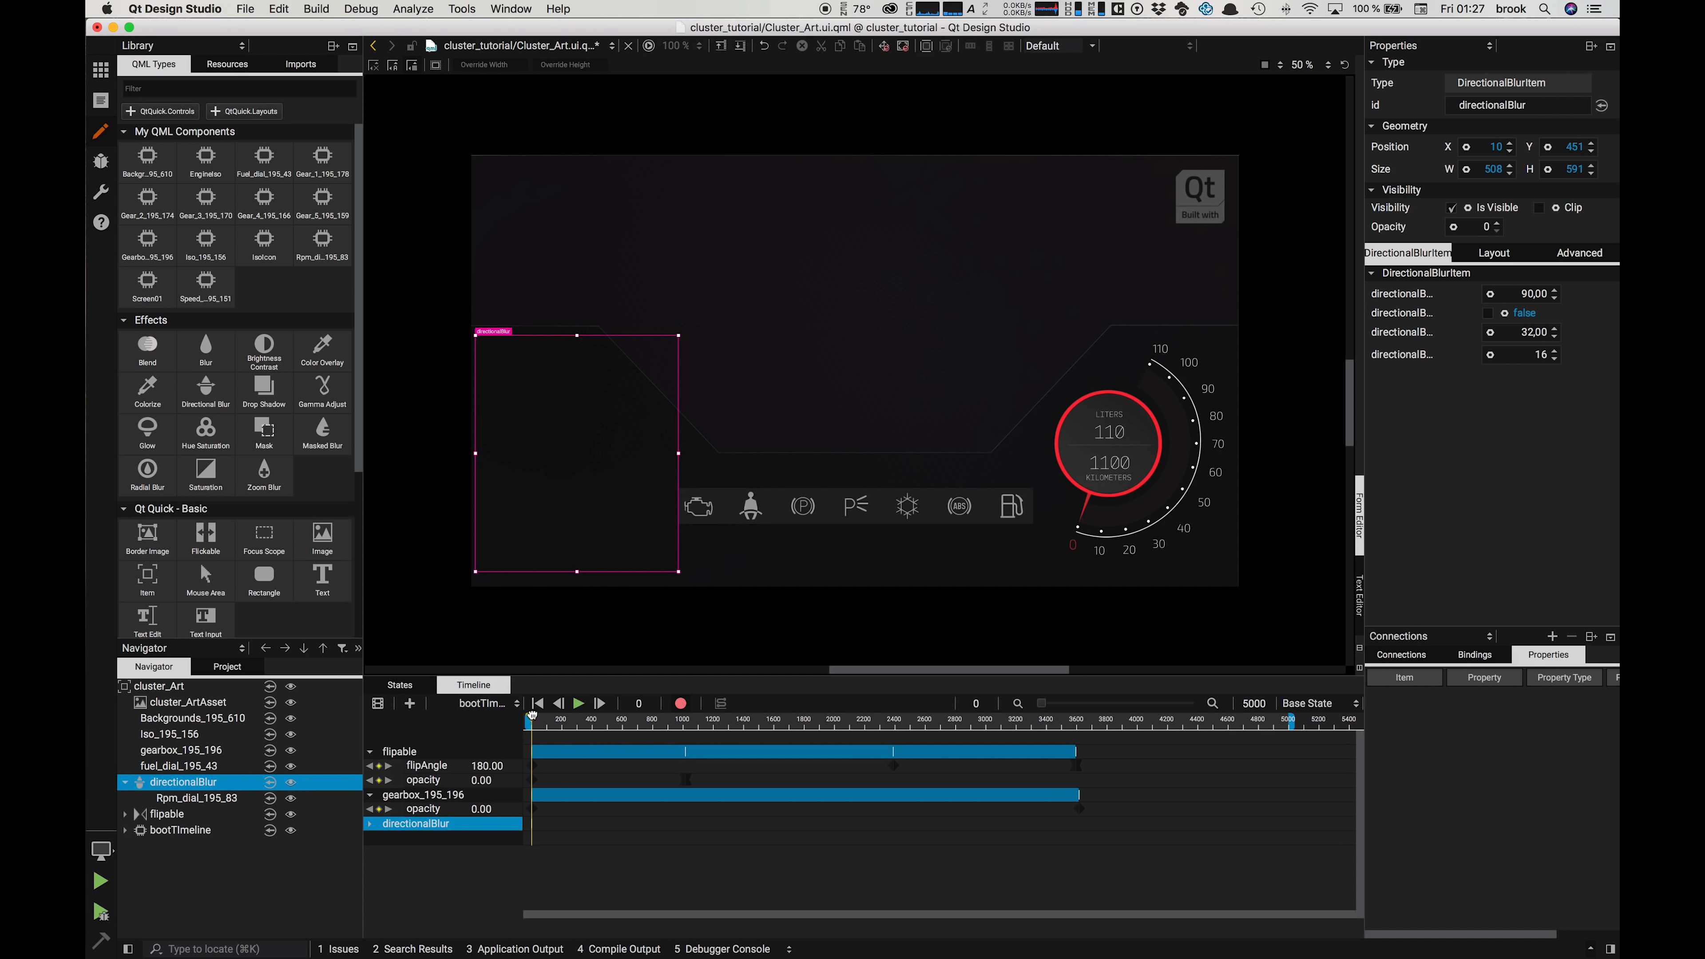
drag(533, 718, 969, 744)
text(0)
key(Return)
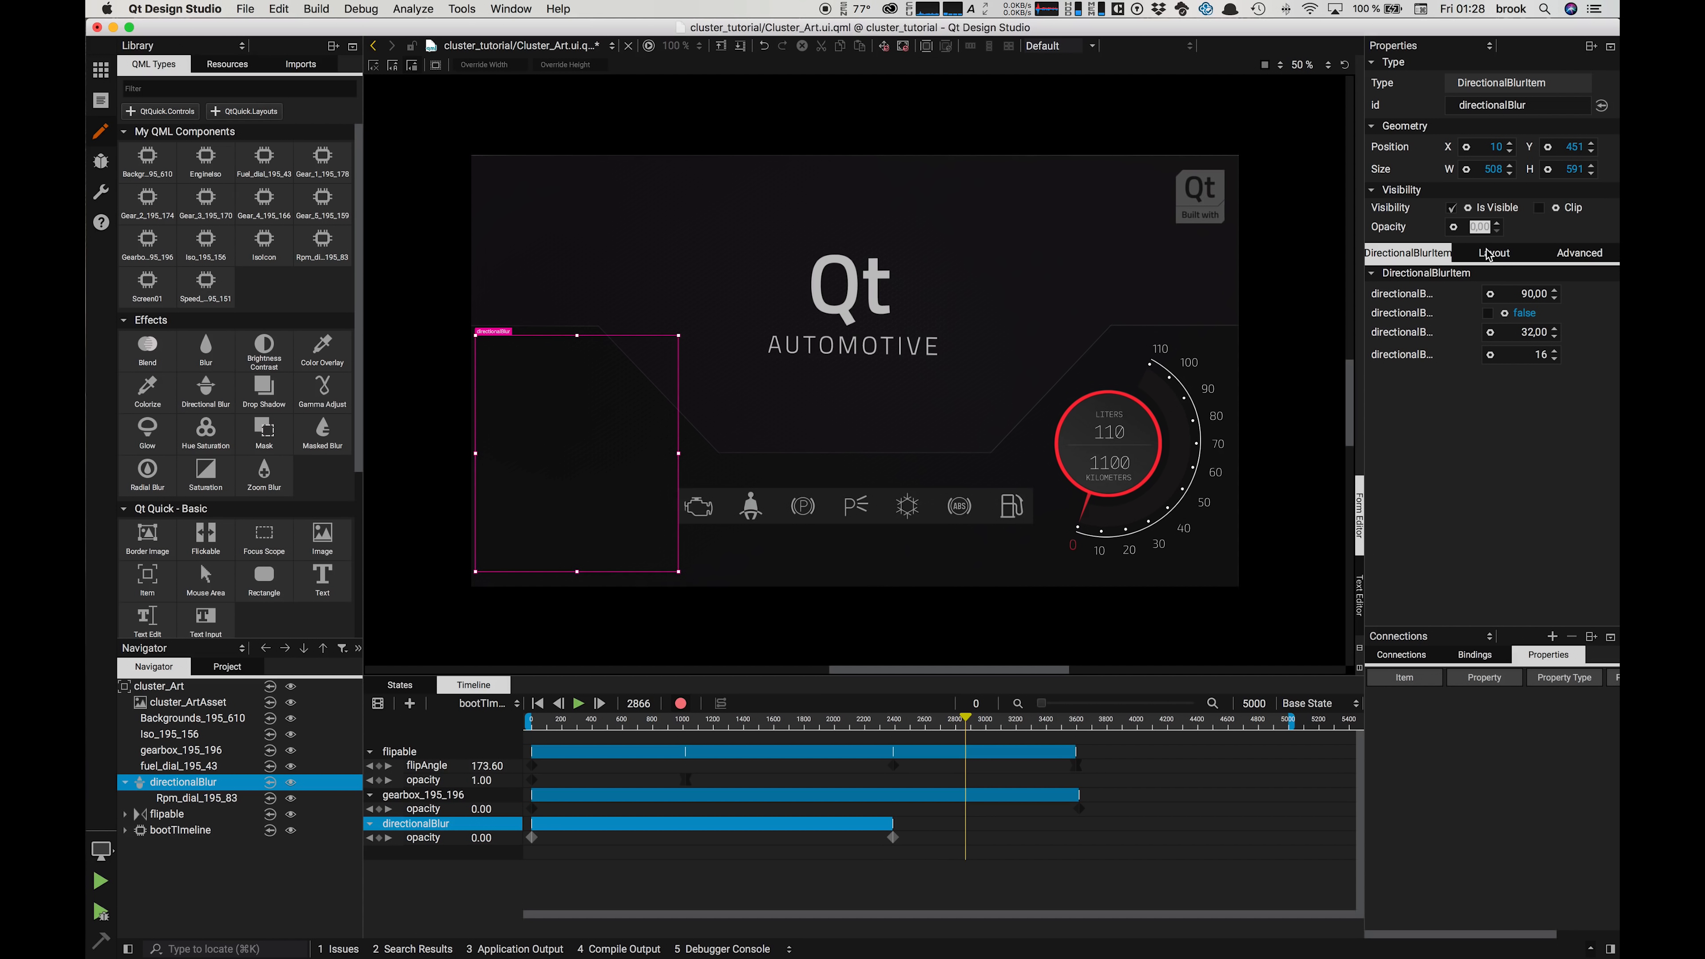
text(1)
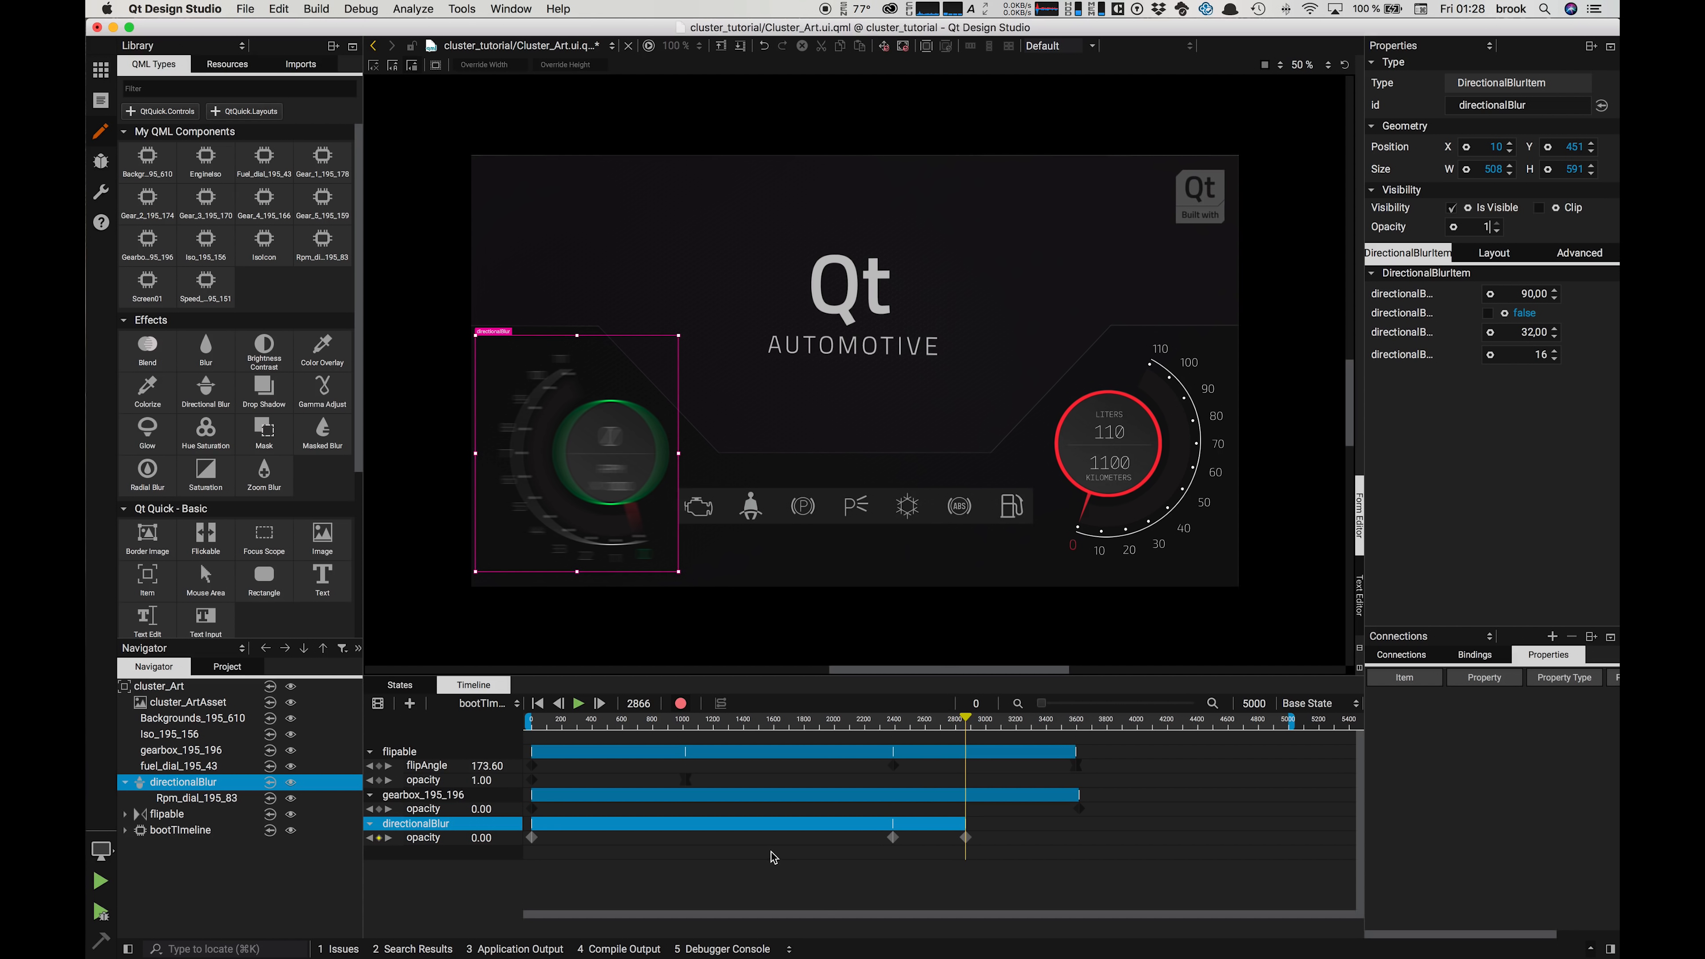
Step: Insert a scale keyframe for directionalBlur at frame 5 and set the scale to 0.01
drag(964, 719, 522, 811)
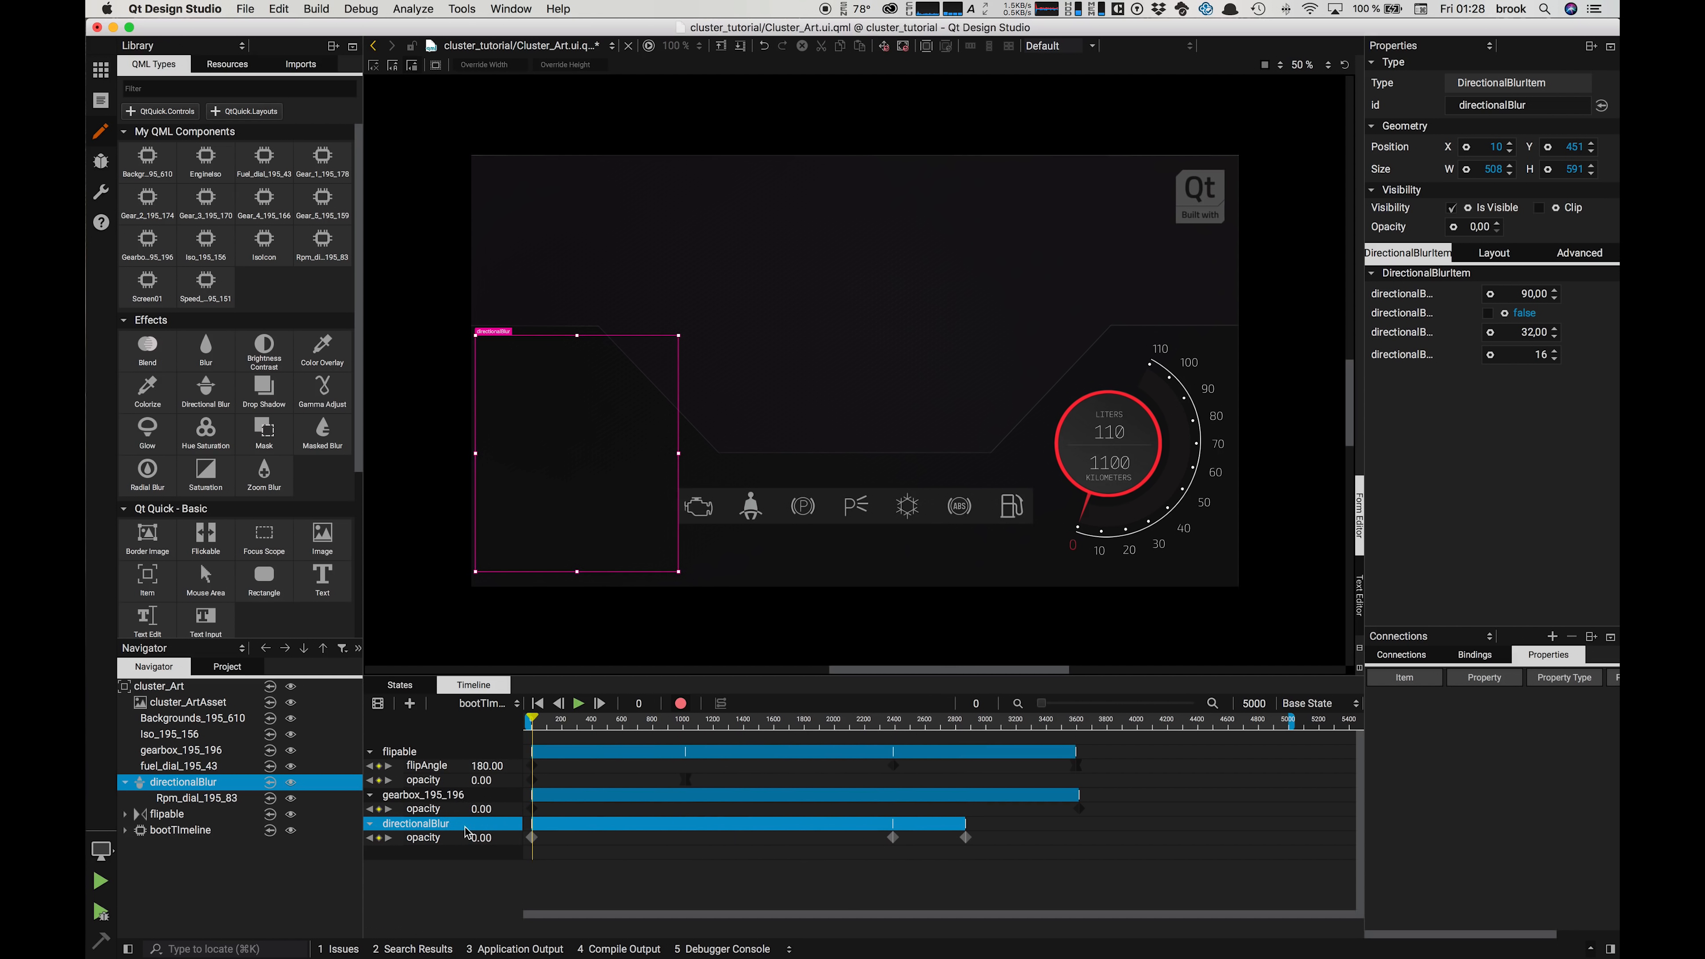
click(1572, 253)
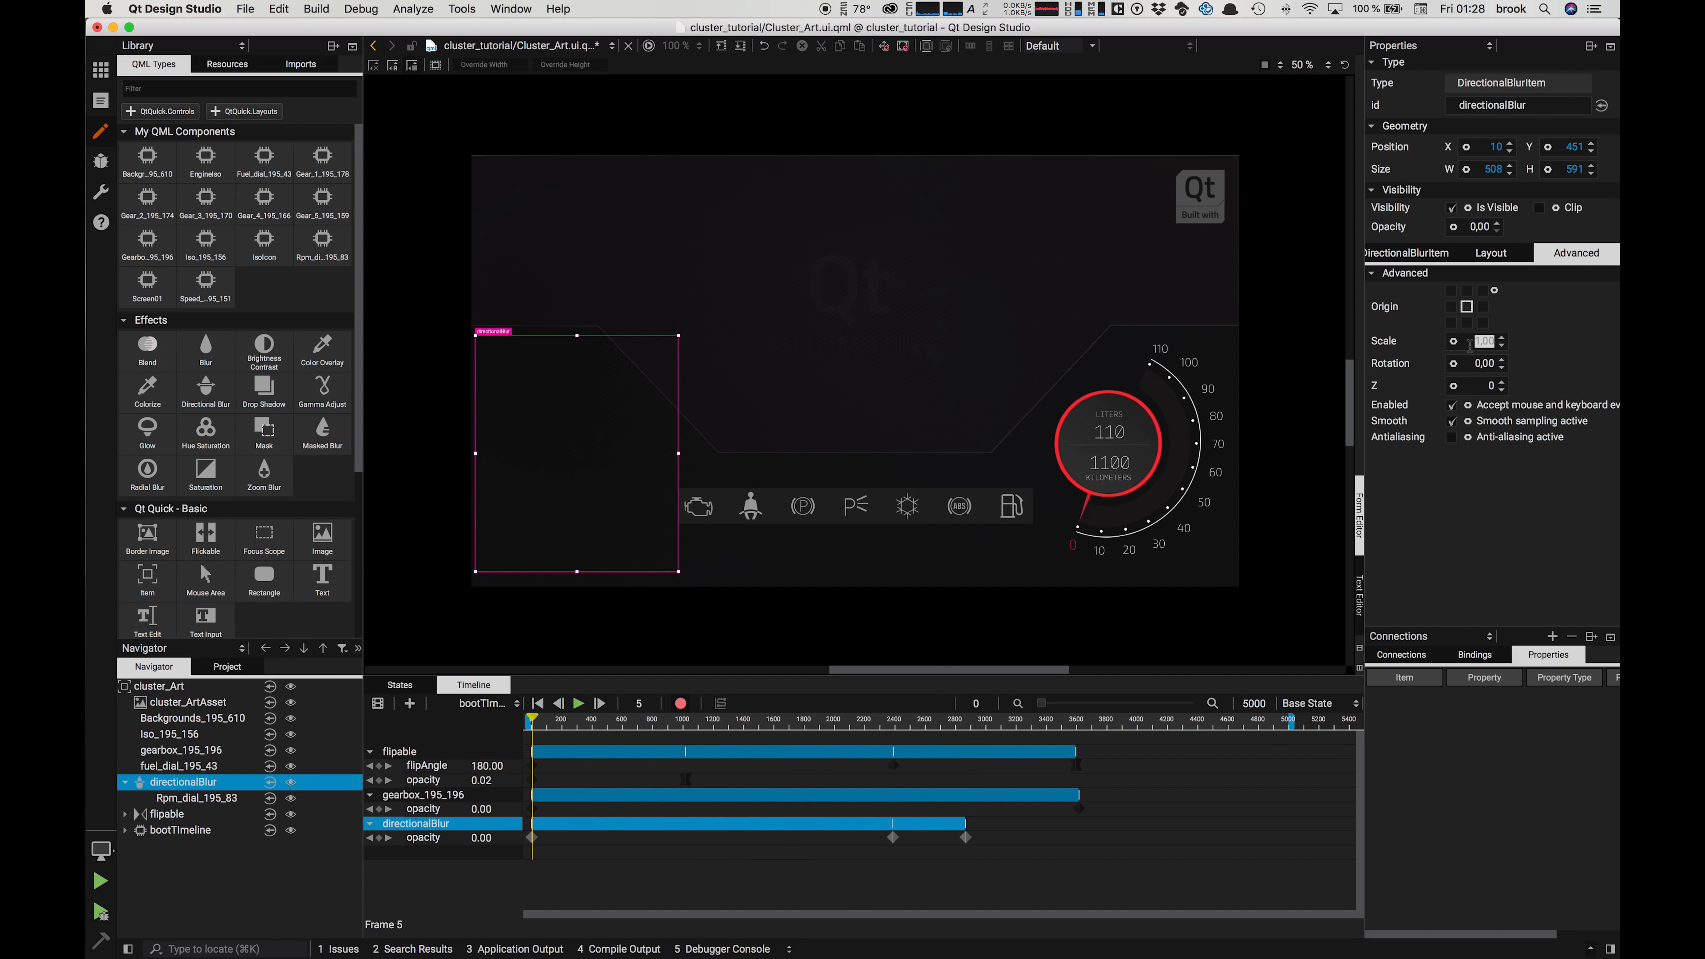
click(1453, 341)
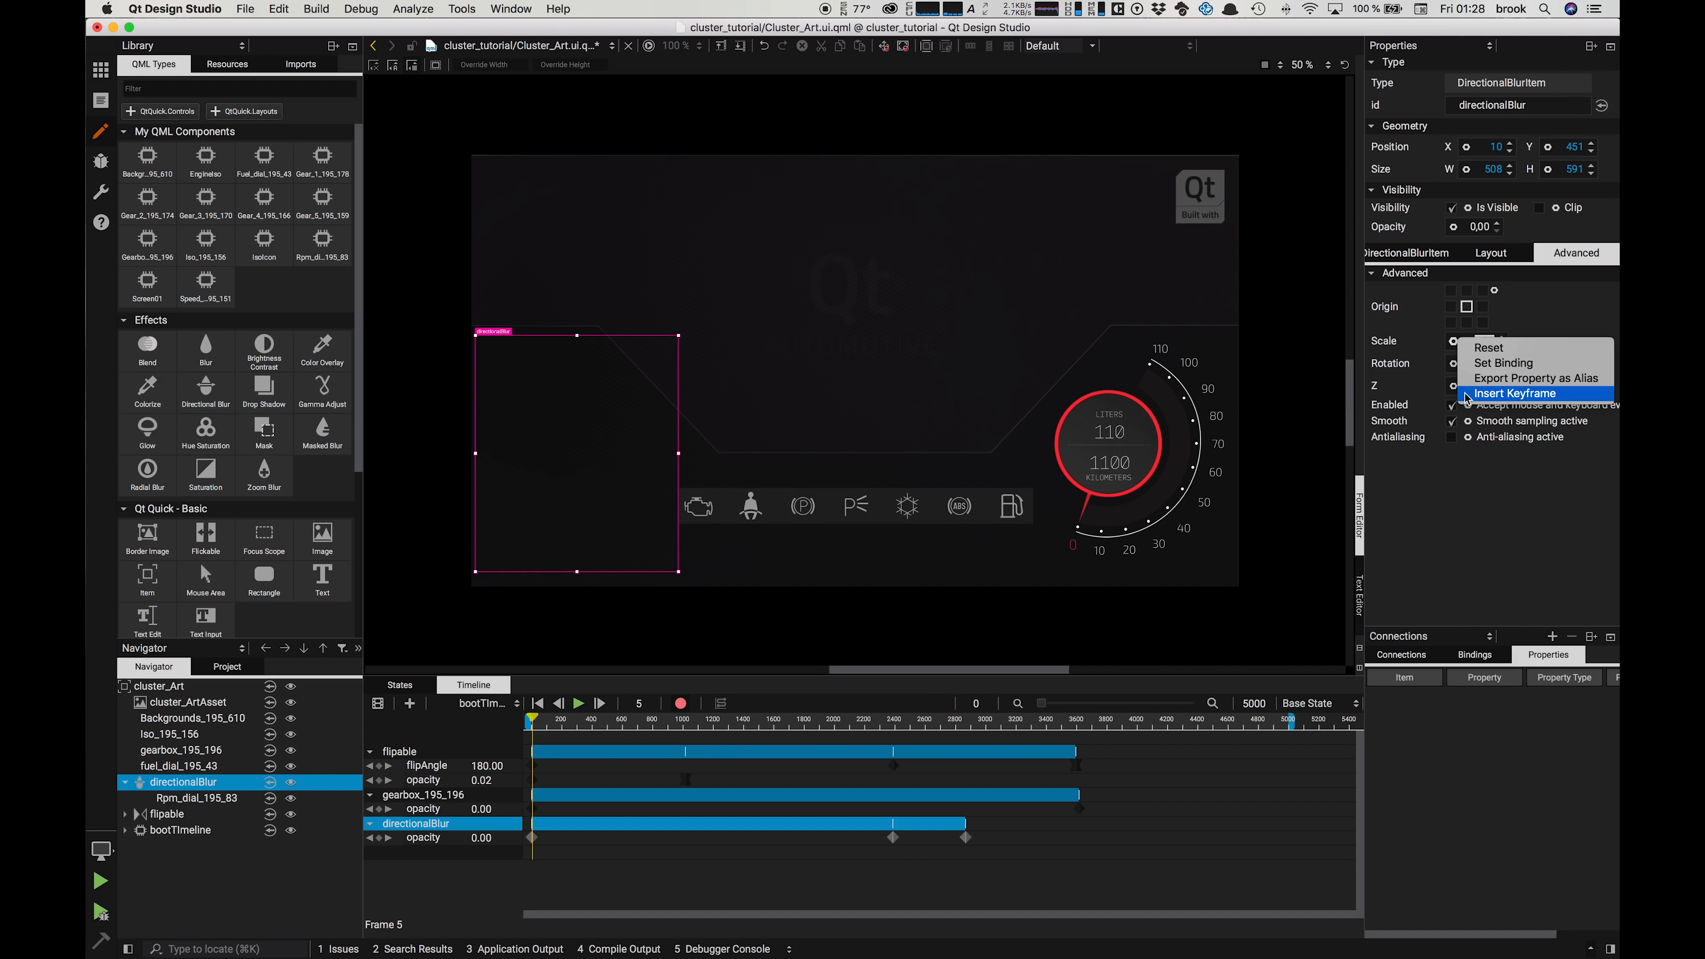
click(1470, 395)
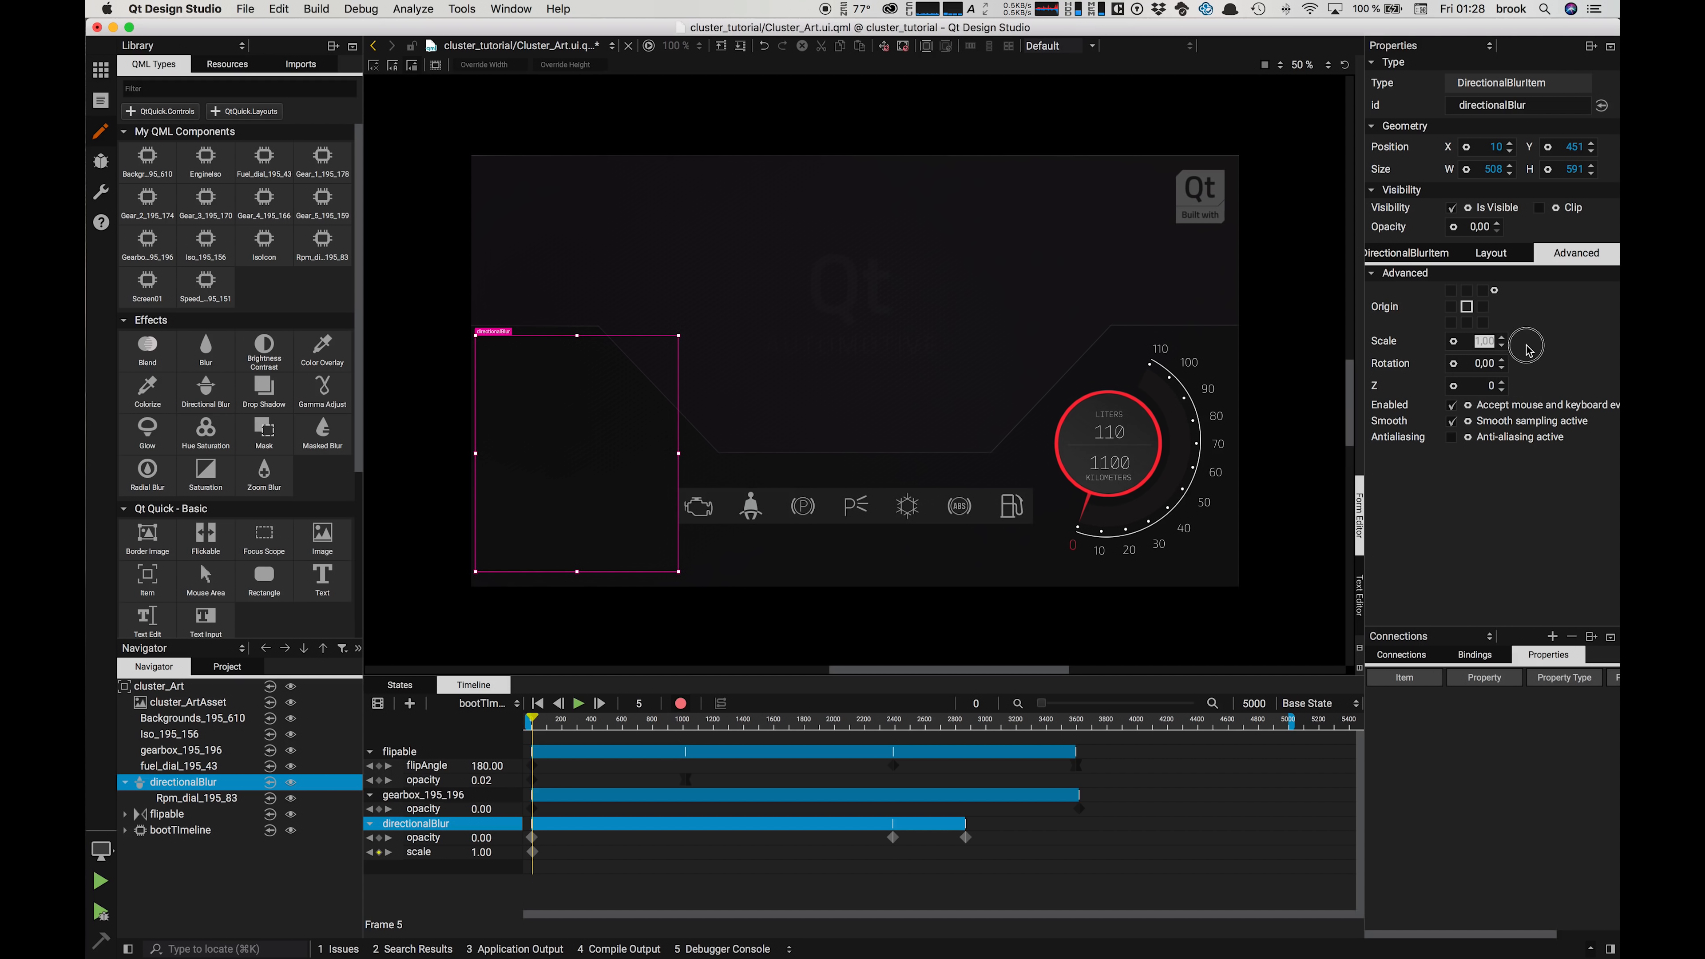
text(0)
key(Return)
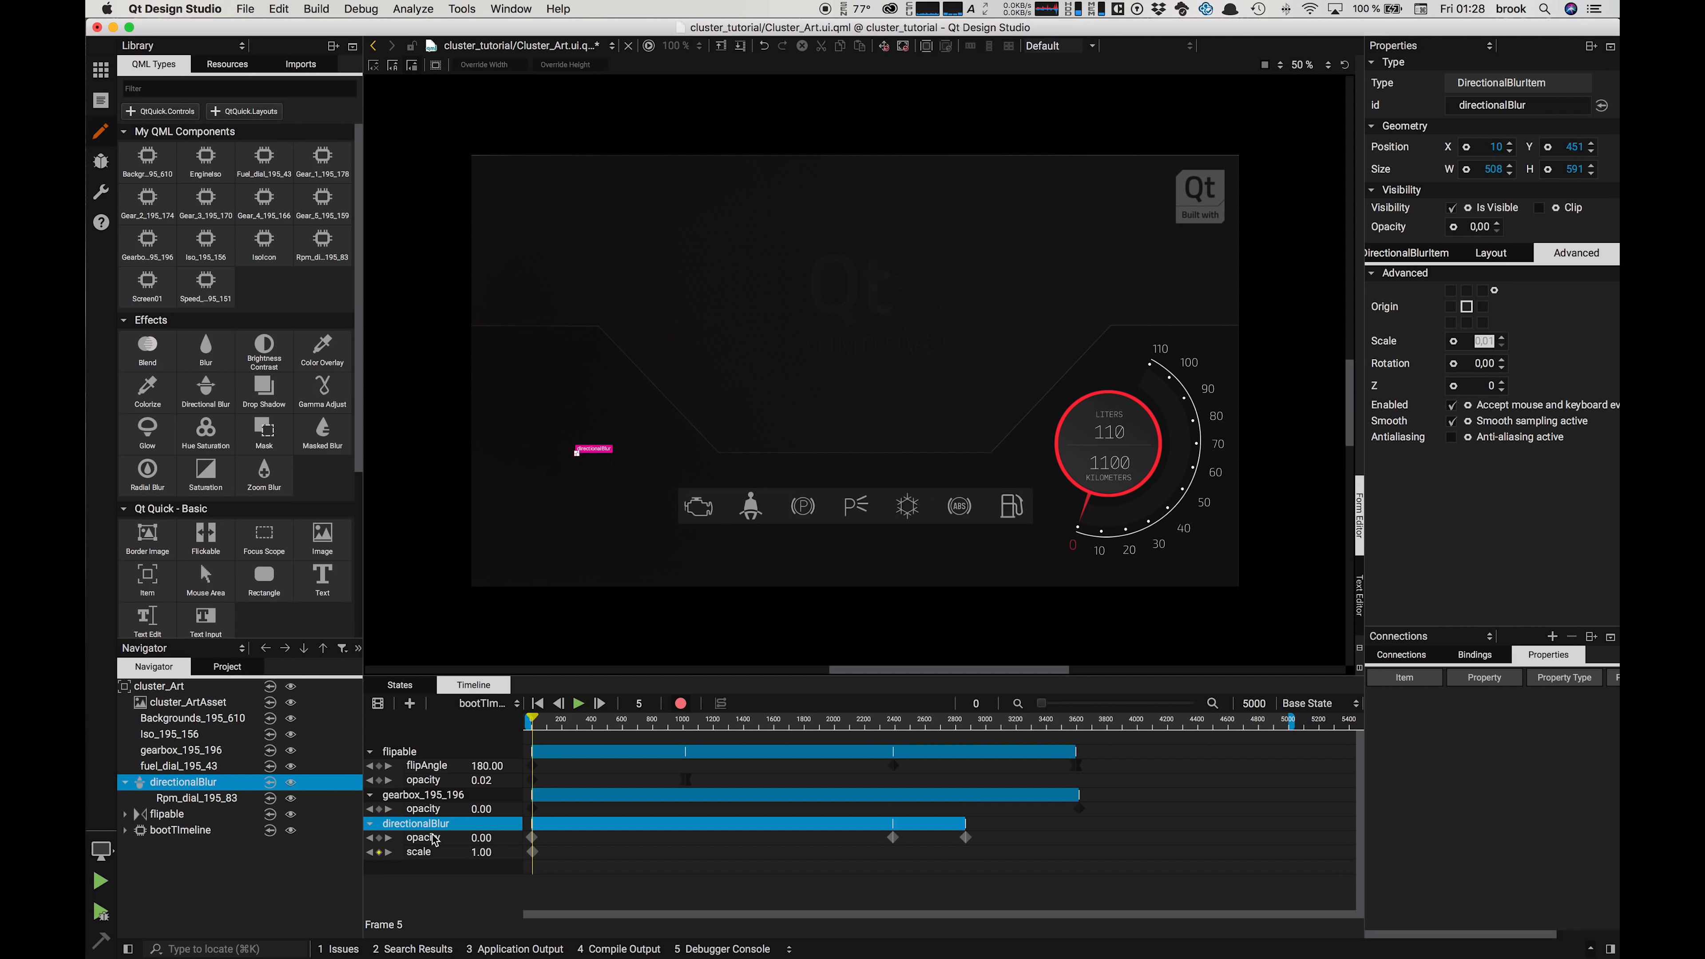
Step: Insert a directionalBlur scale keyframe holding 0.01 at frame 2391, and set the scale to 1 at frame 2861
drag(531, 718, 892, 780)
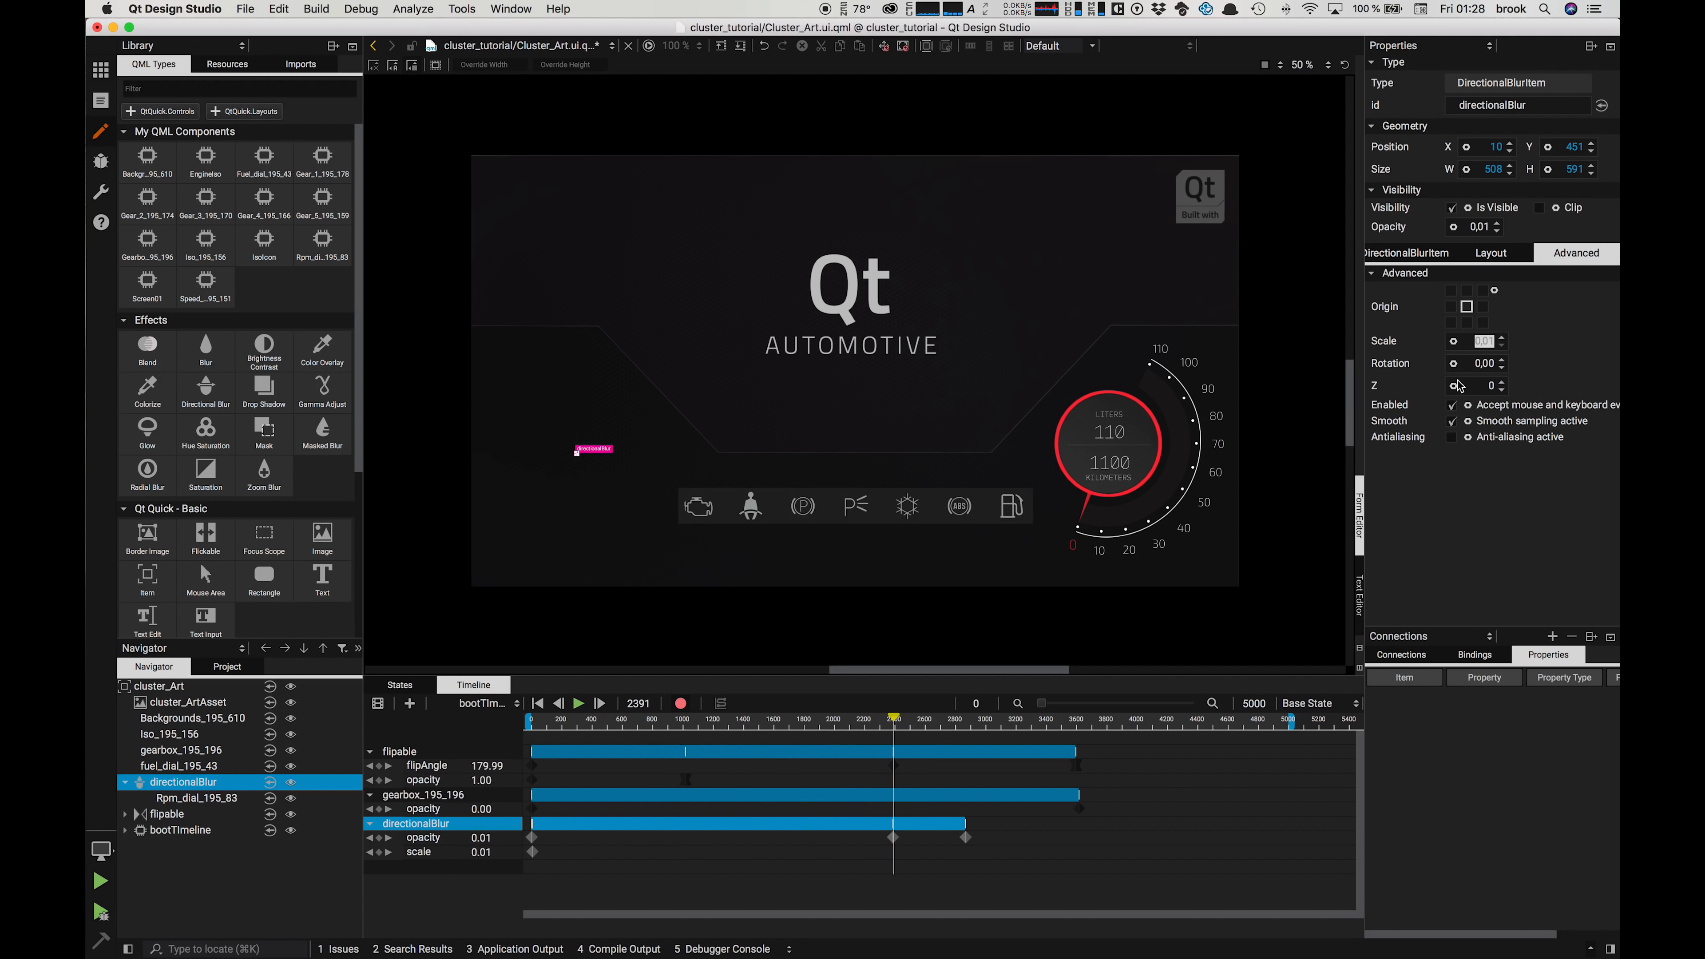
click(1453, 342)
click(1474, 401)
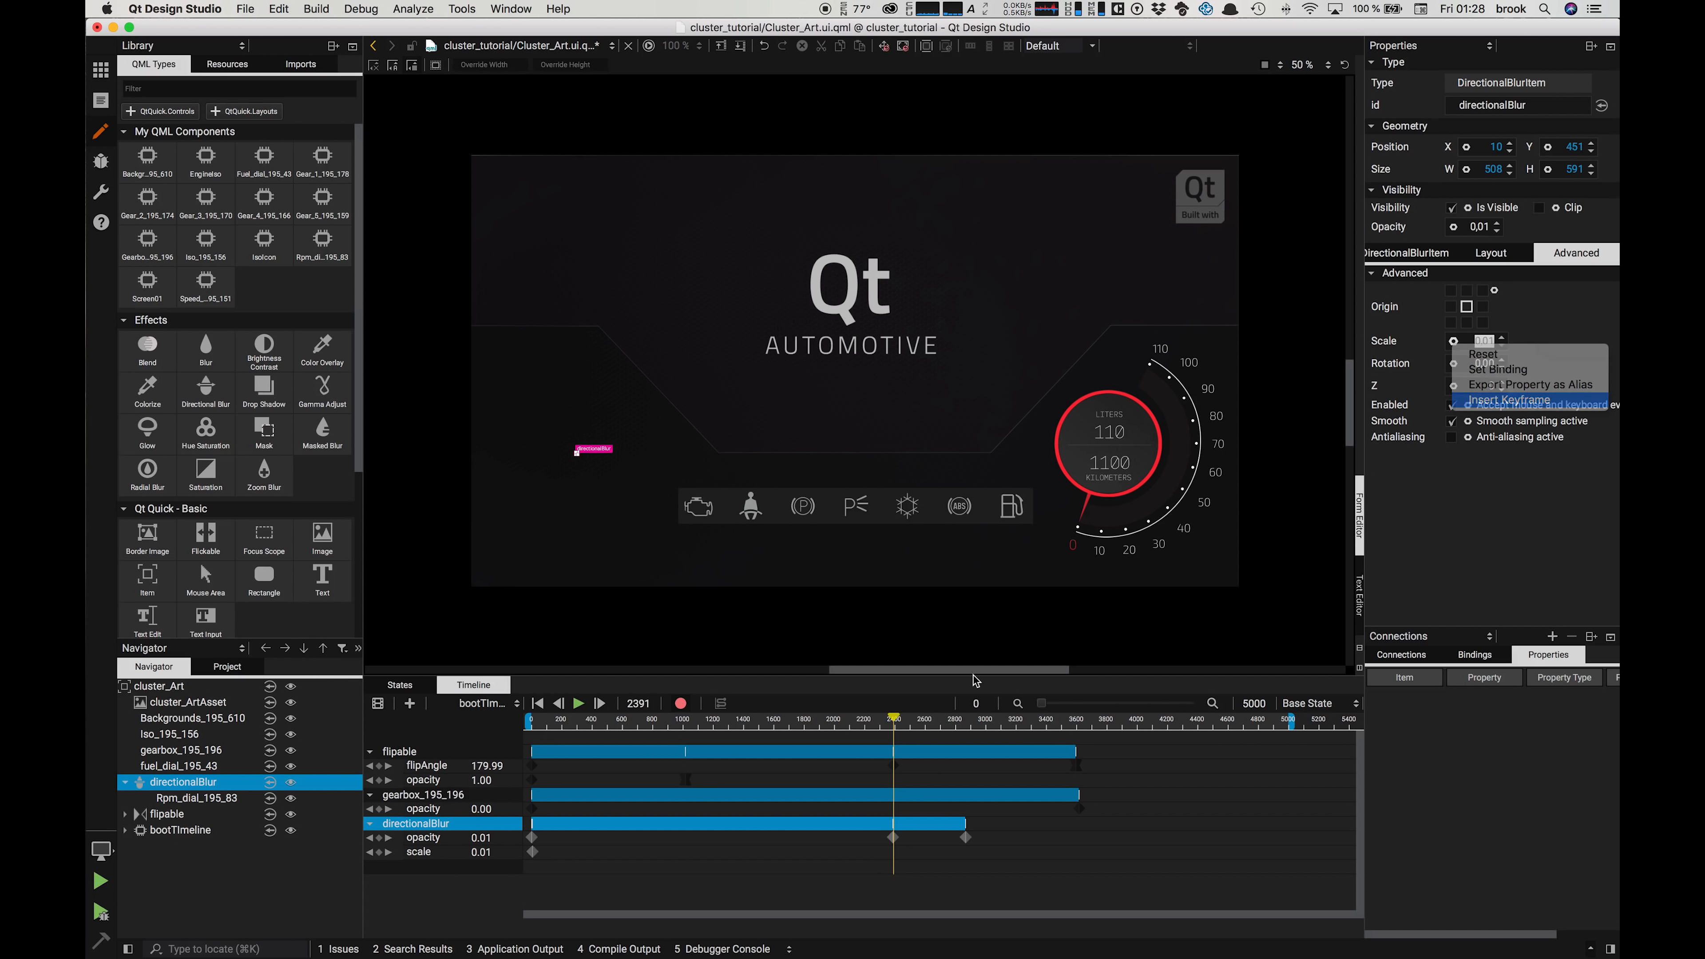
drag(894, 718, 964, 718)
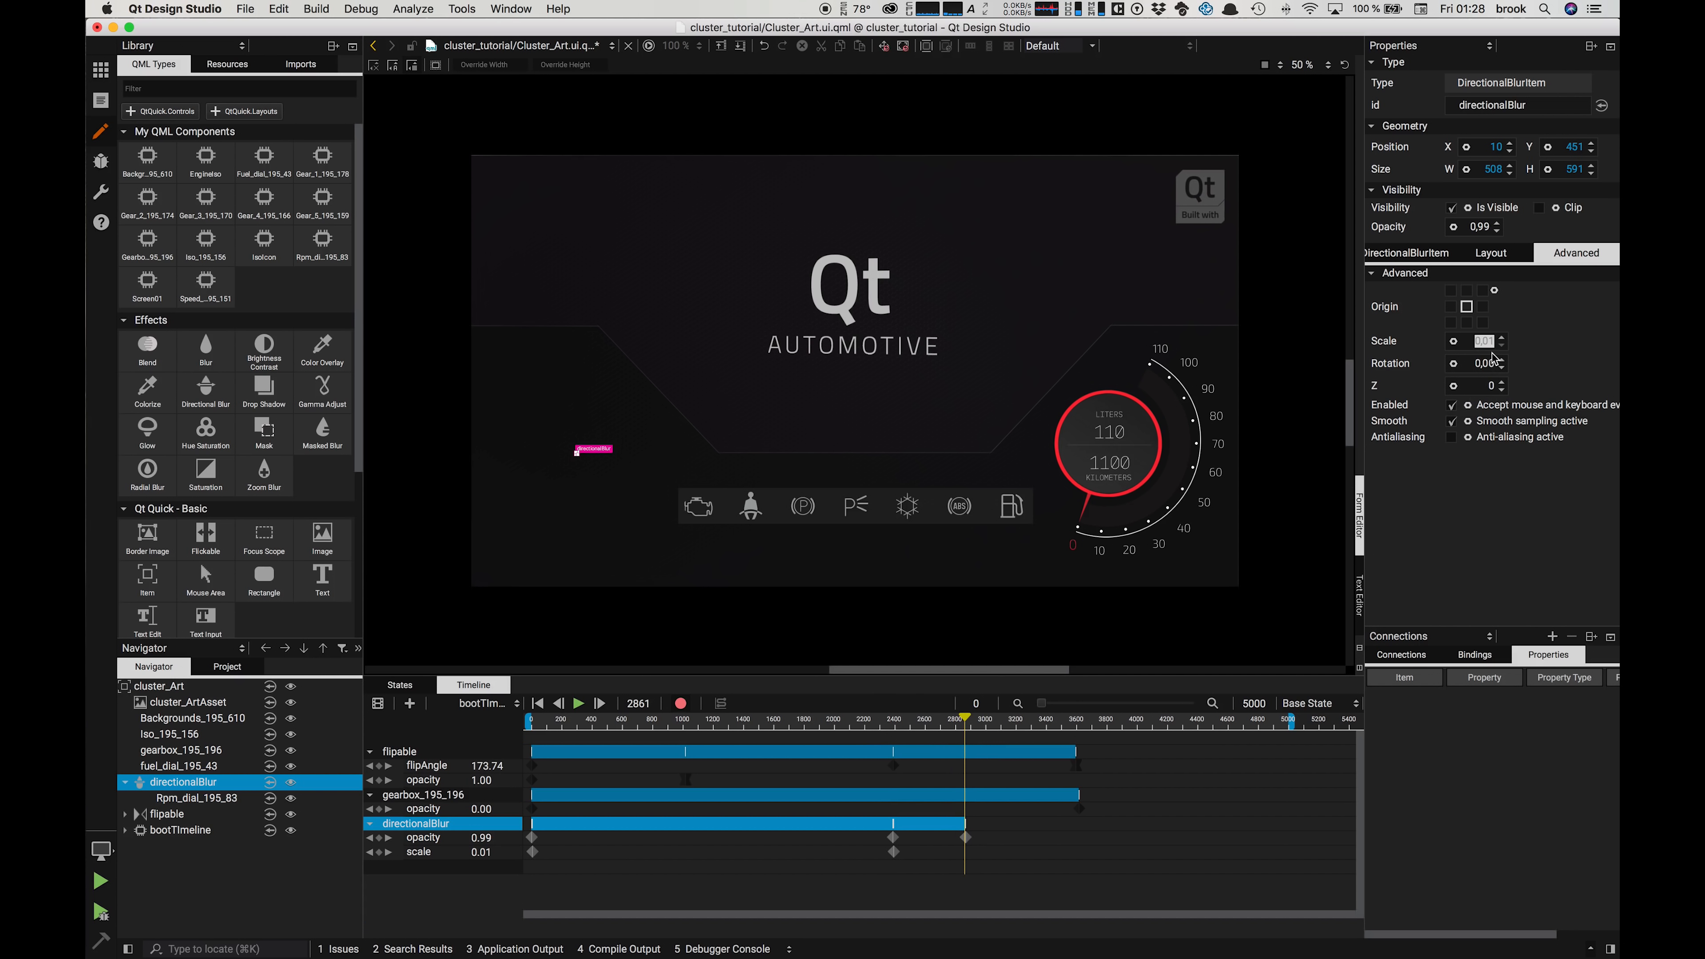
text(1)
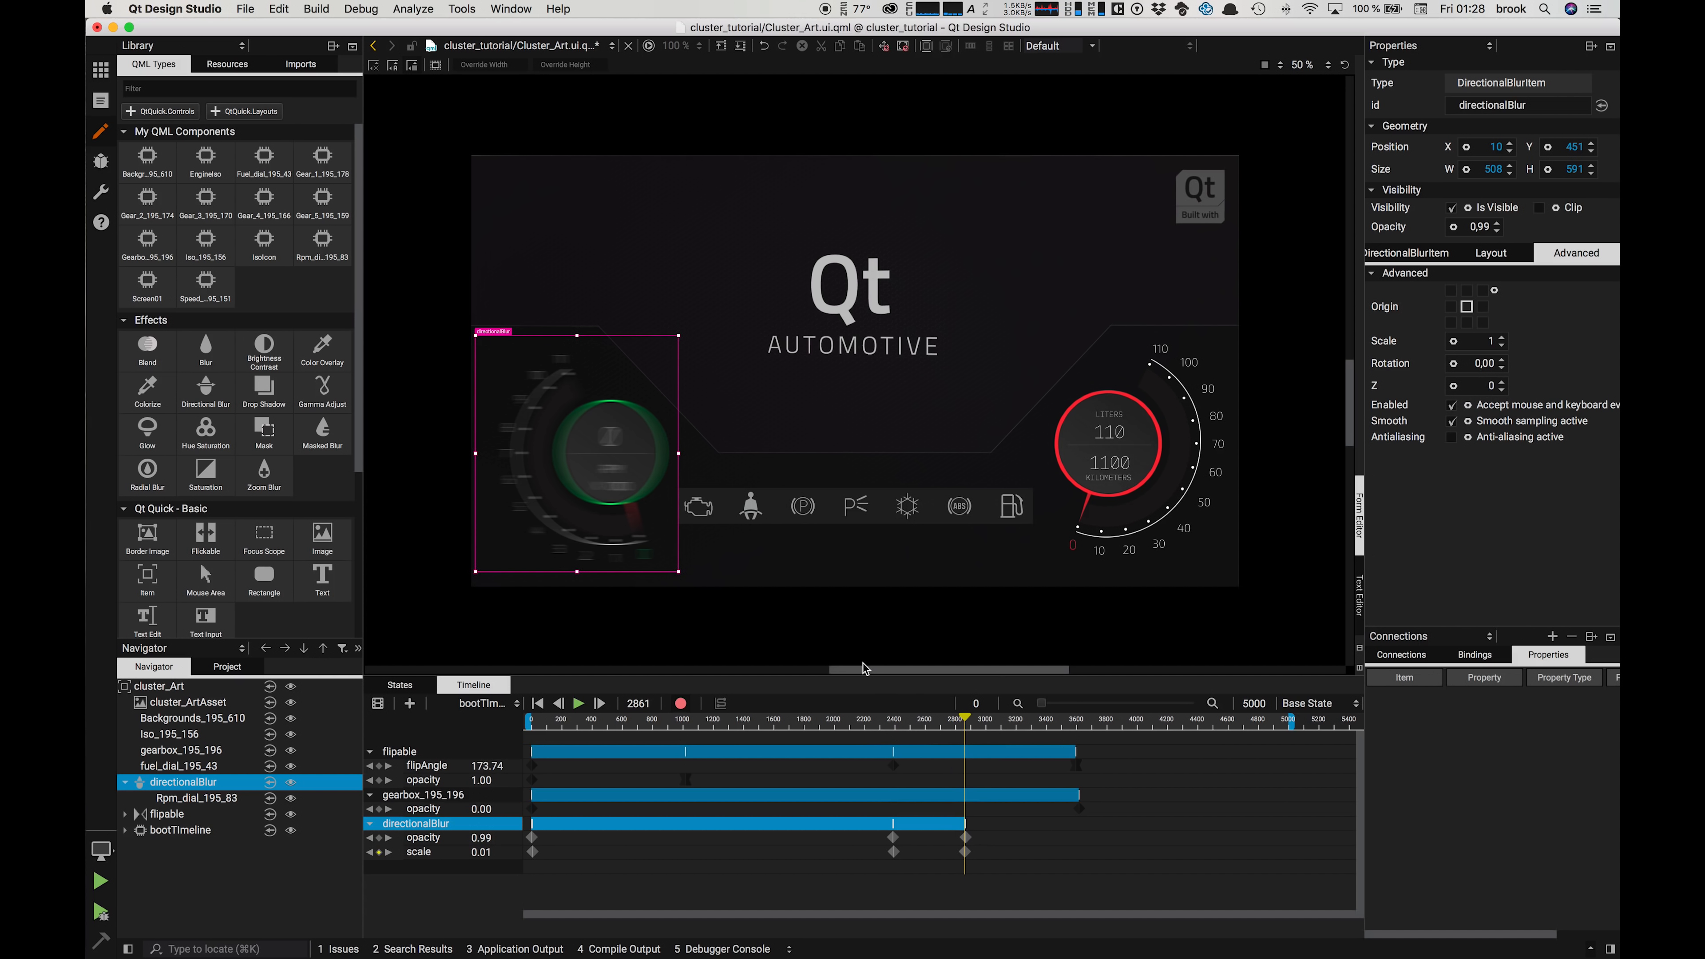
Step: Record a directionalBlur length keyframe of 64 at frame 5
drag(966, 718, 470, 796)
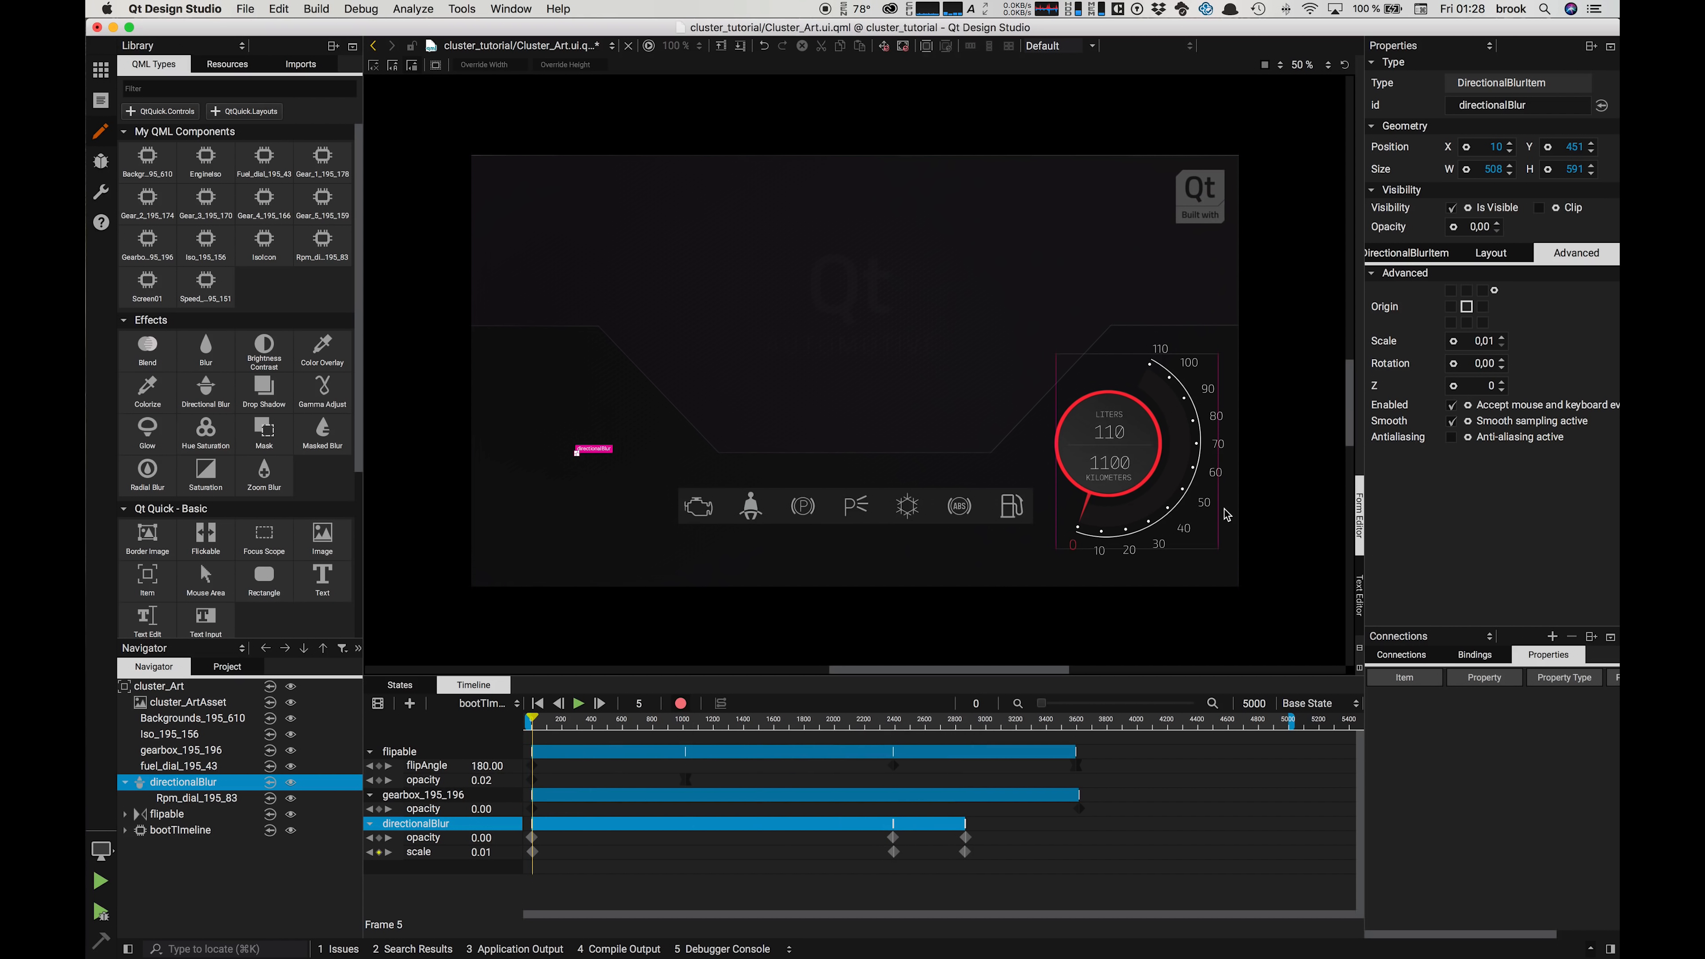
click(1386, 259)
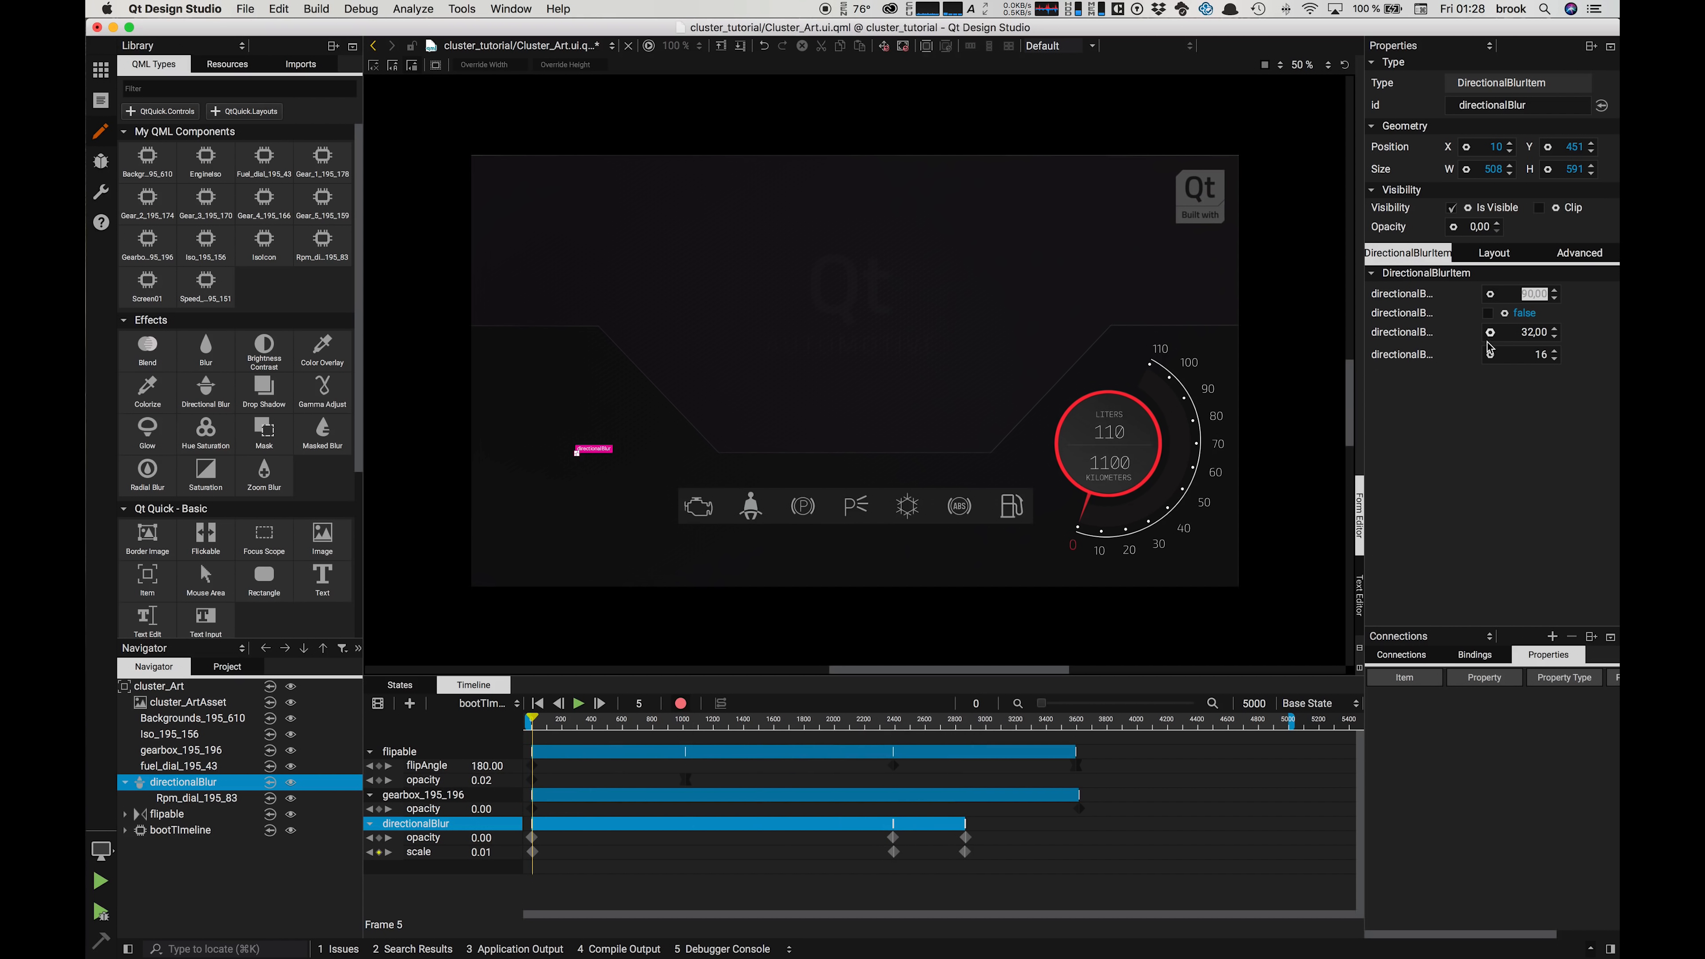
click(1504, 333)
text(64)
key(Return)
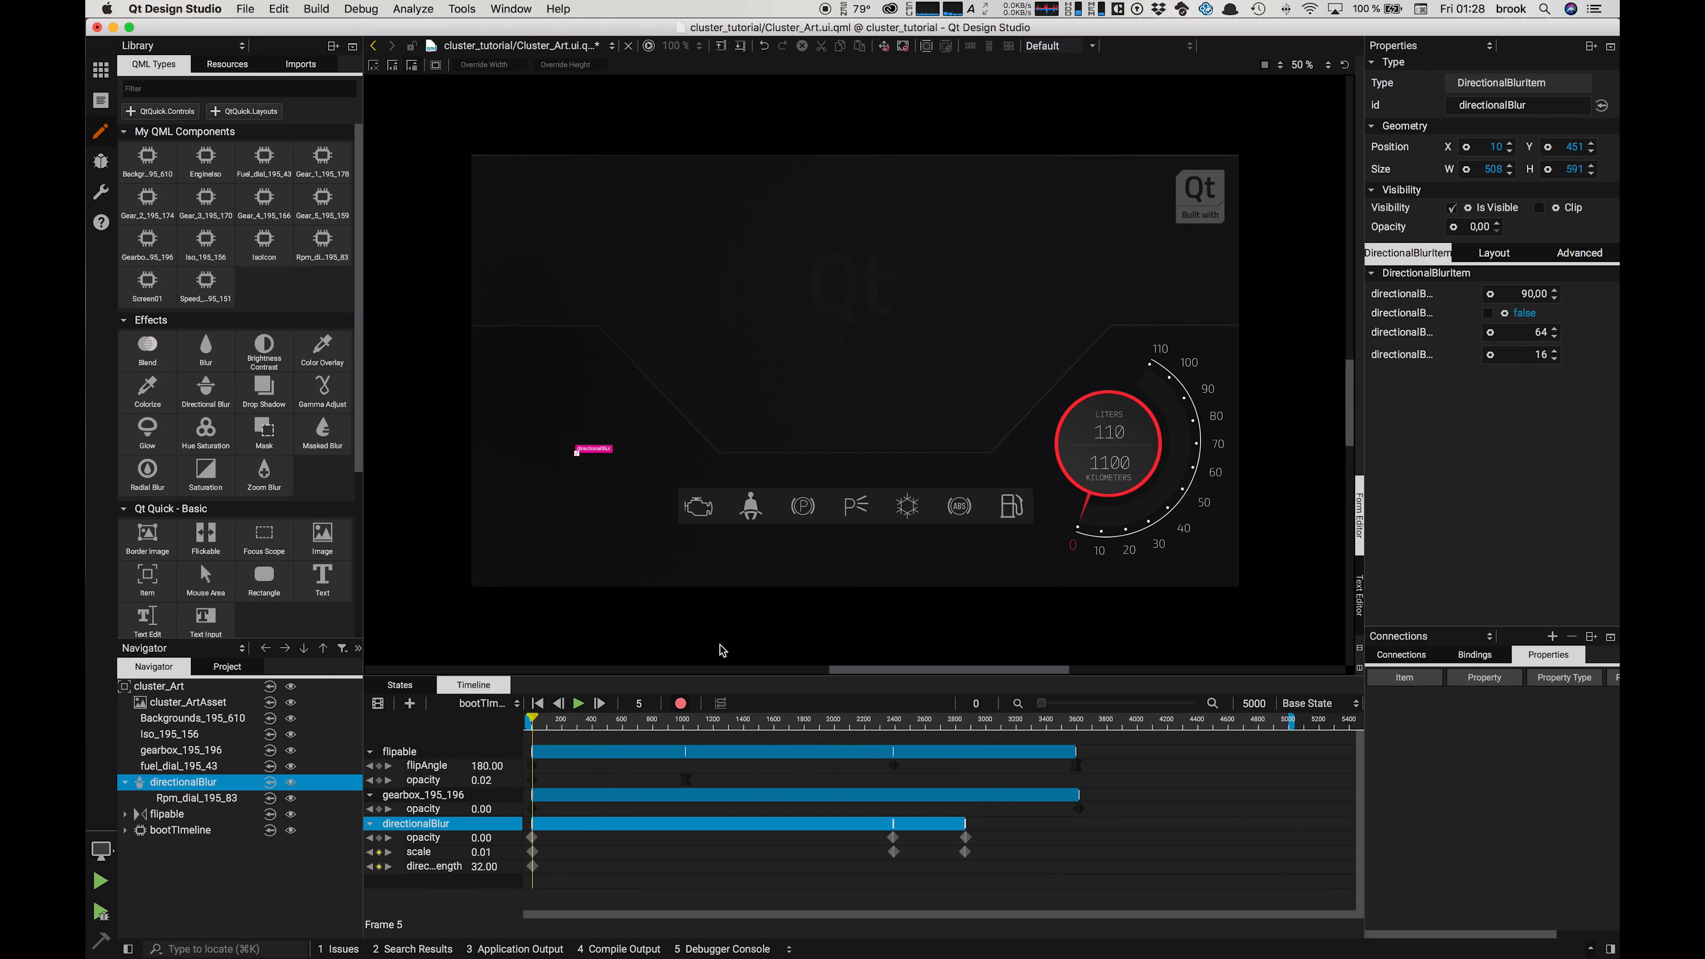
Step: Keyframe the blur length at 64 near frame 2400, aligned with the opacity and scale keyframes, and at 0 on frame 2861
drag(538, 724, 895, 760)
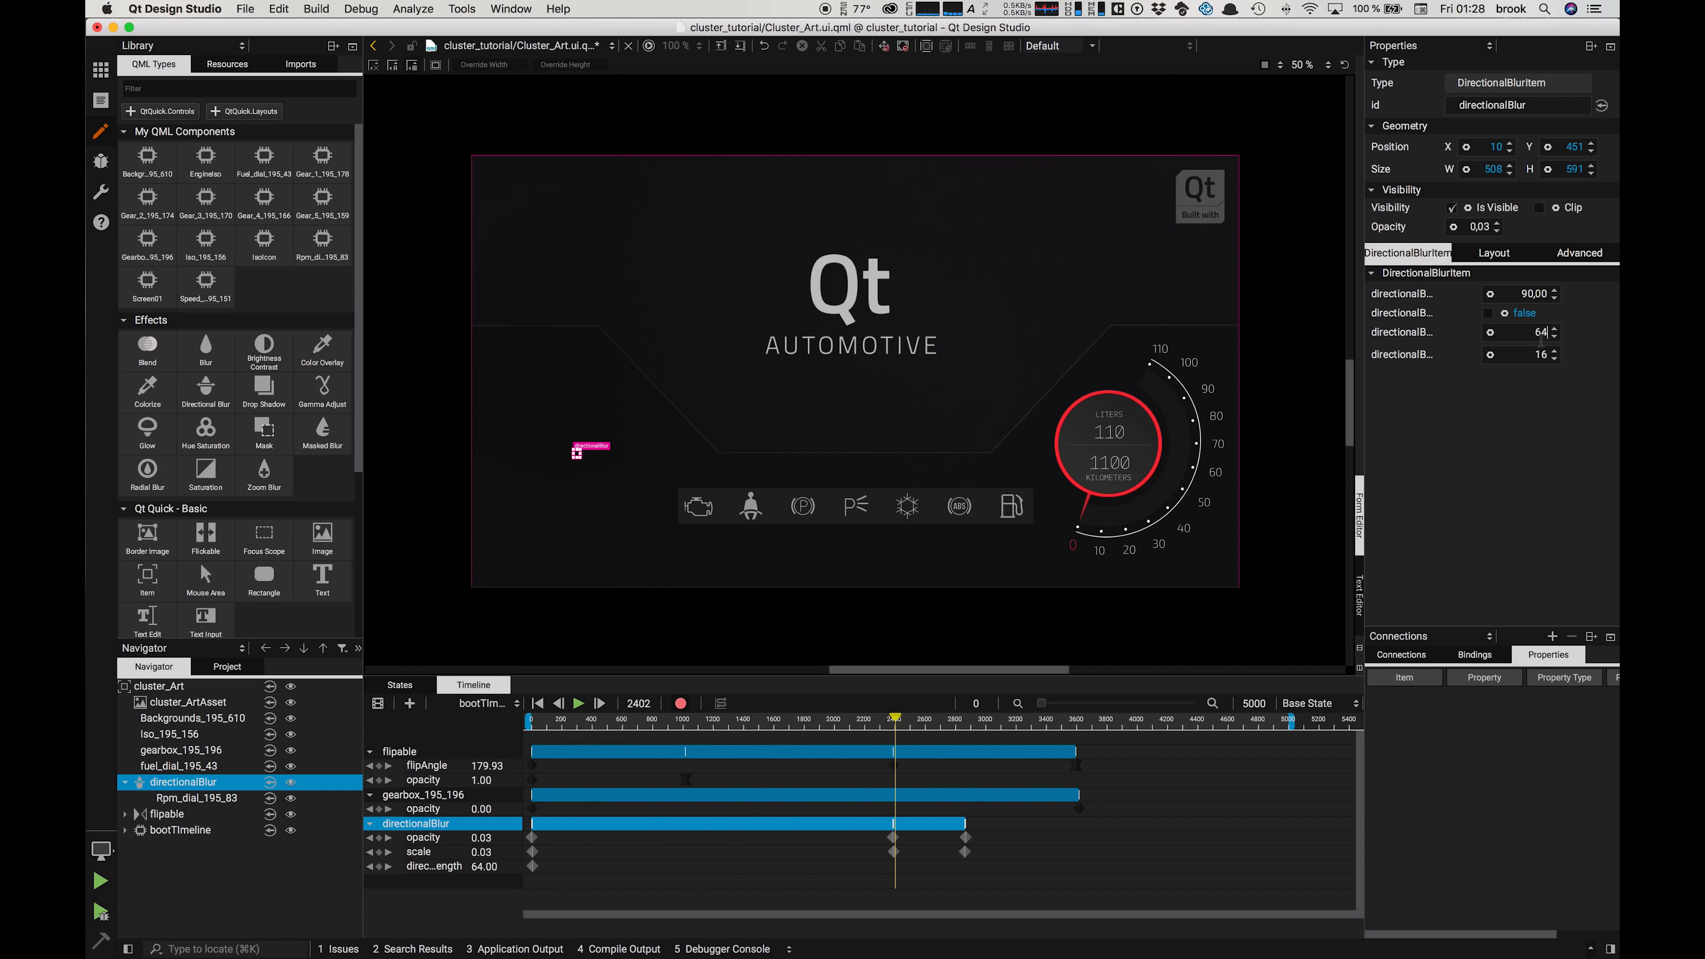
right_click(1490, 331)
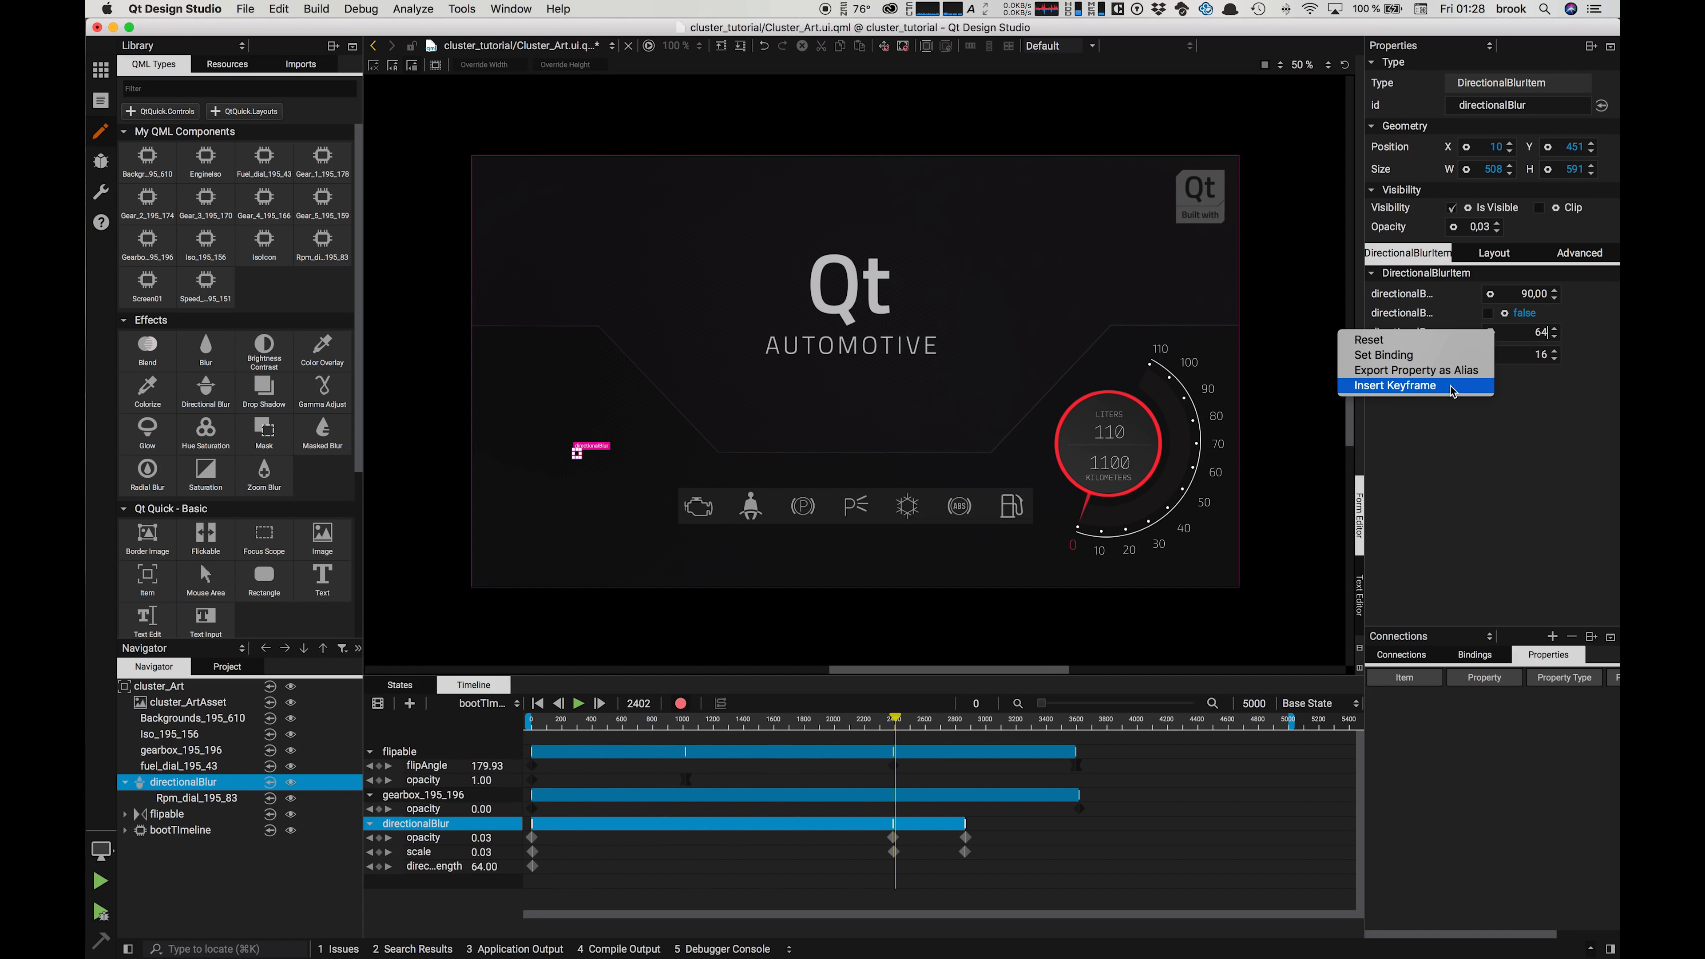
drag(897, 720, 965, 747)
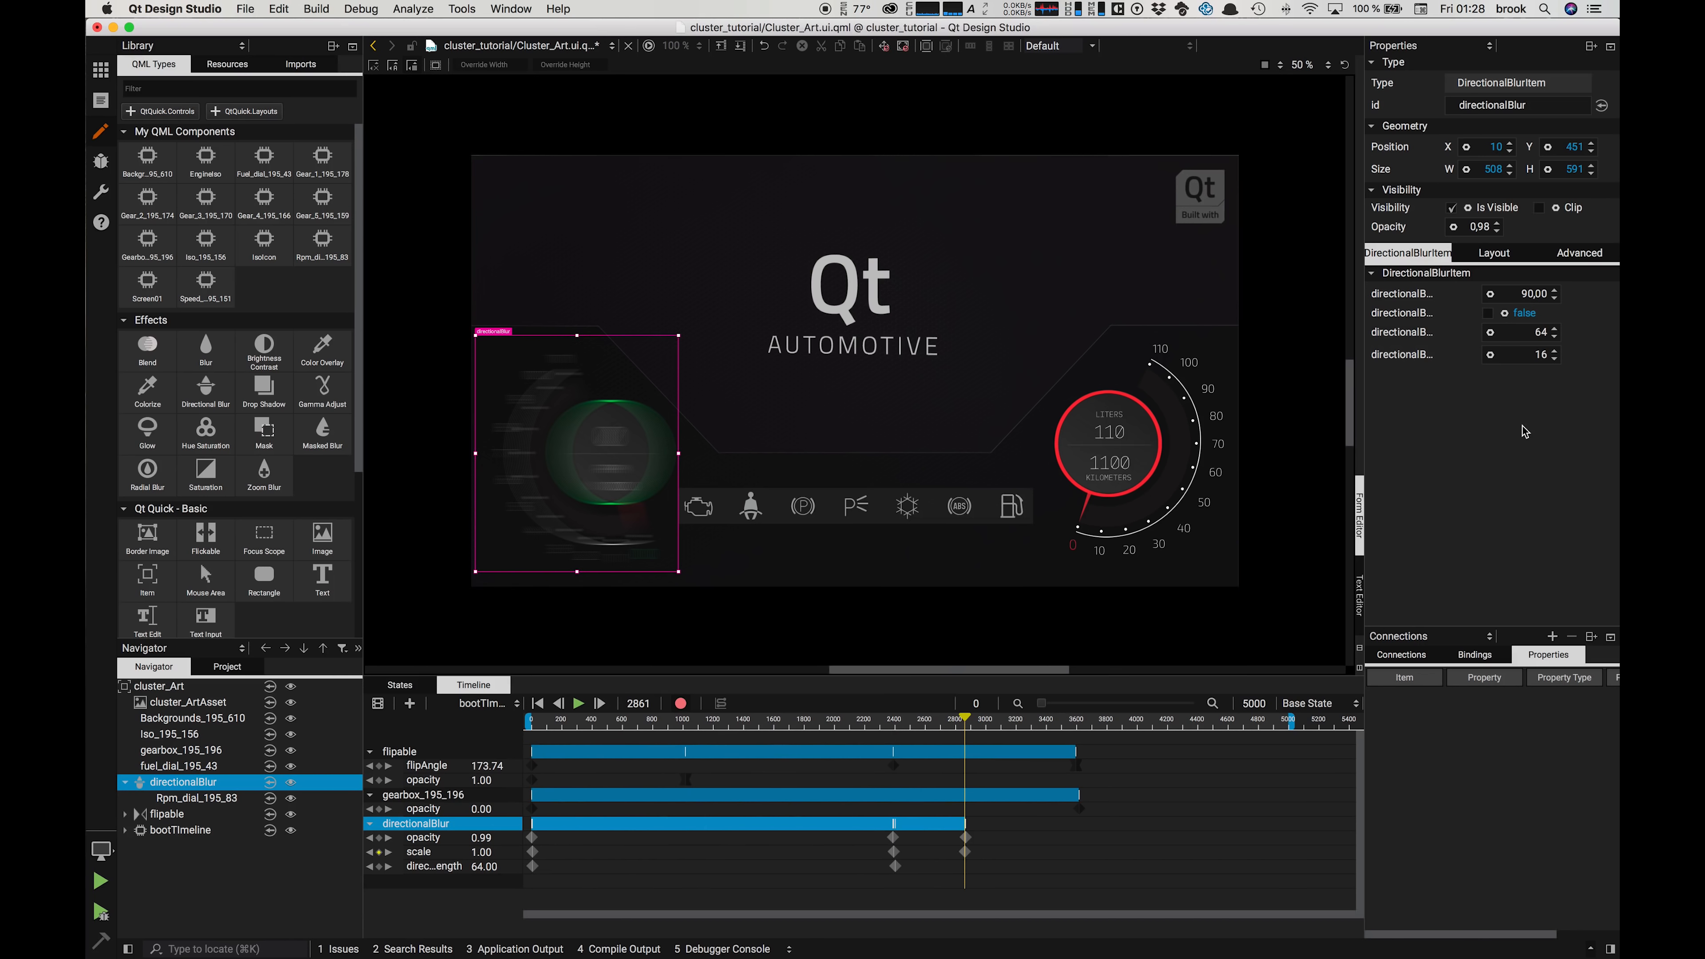
key(Return)
text(0)
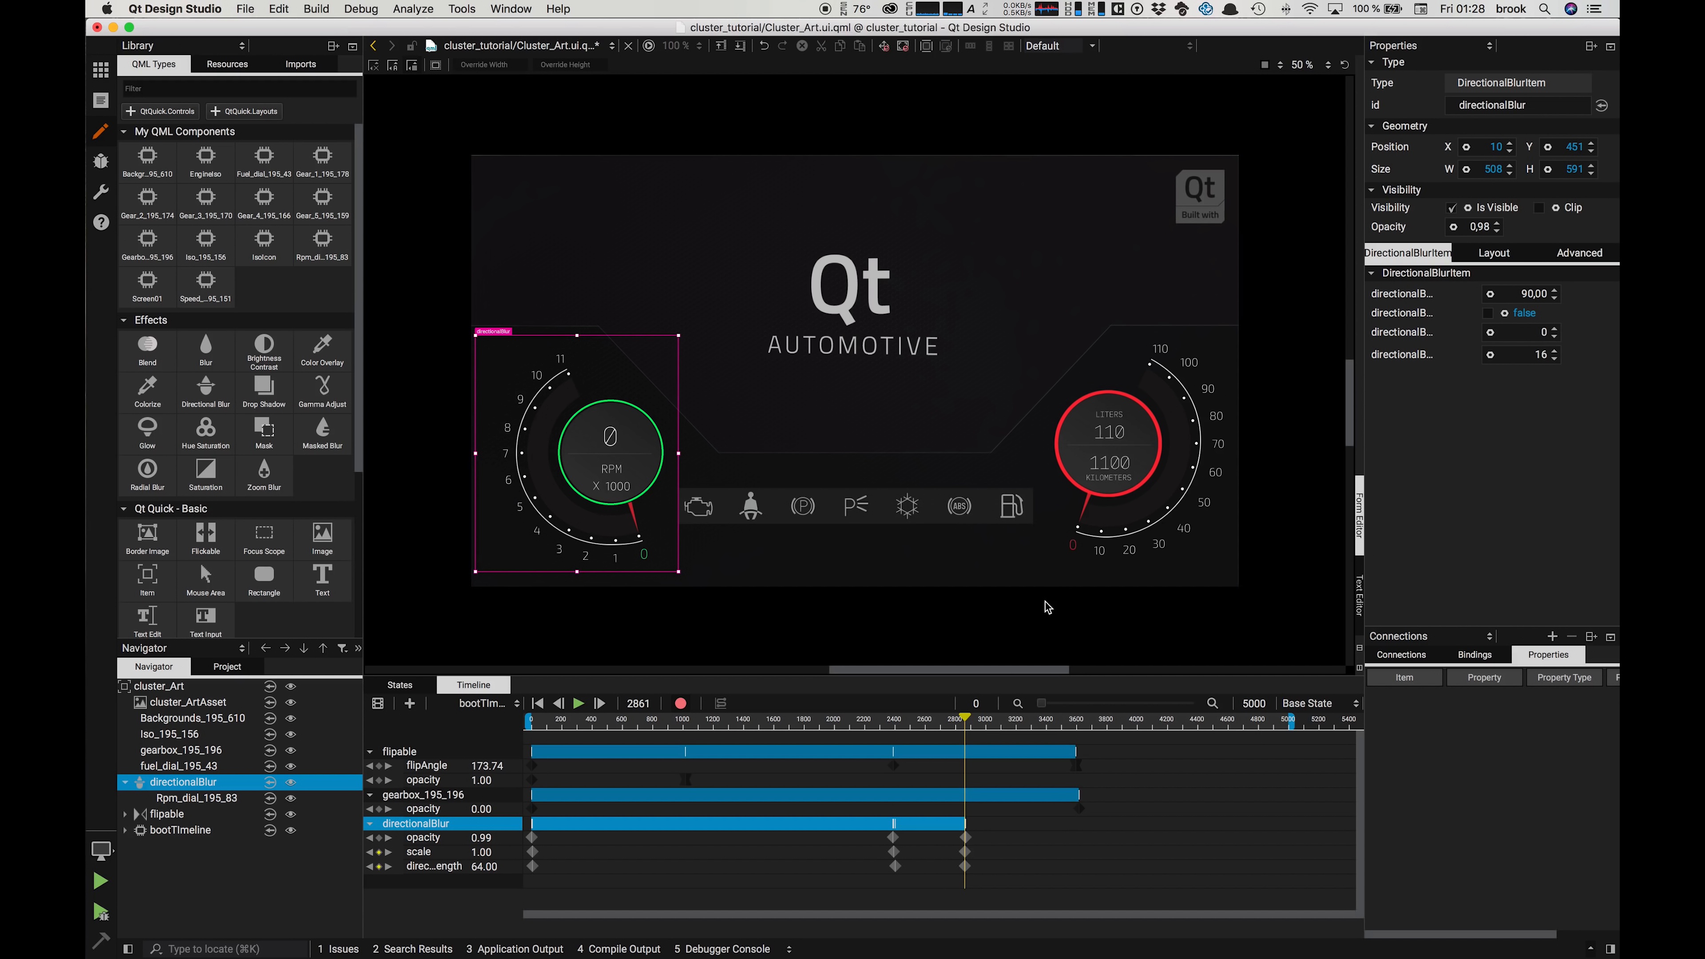
drag(893, 869, 893, 877)
Step: Apply the quart in easing curve to directionalBlur's final opacity, scale and length keyframes
drag(992, 894, 920, 795)
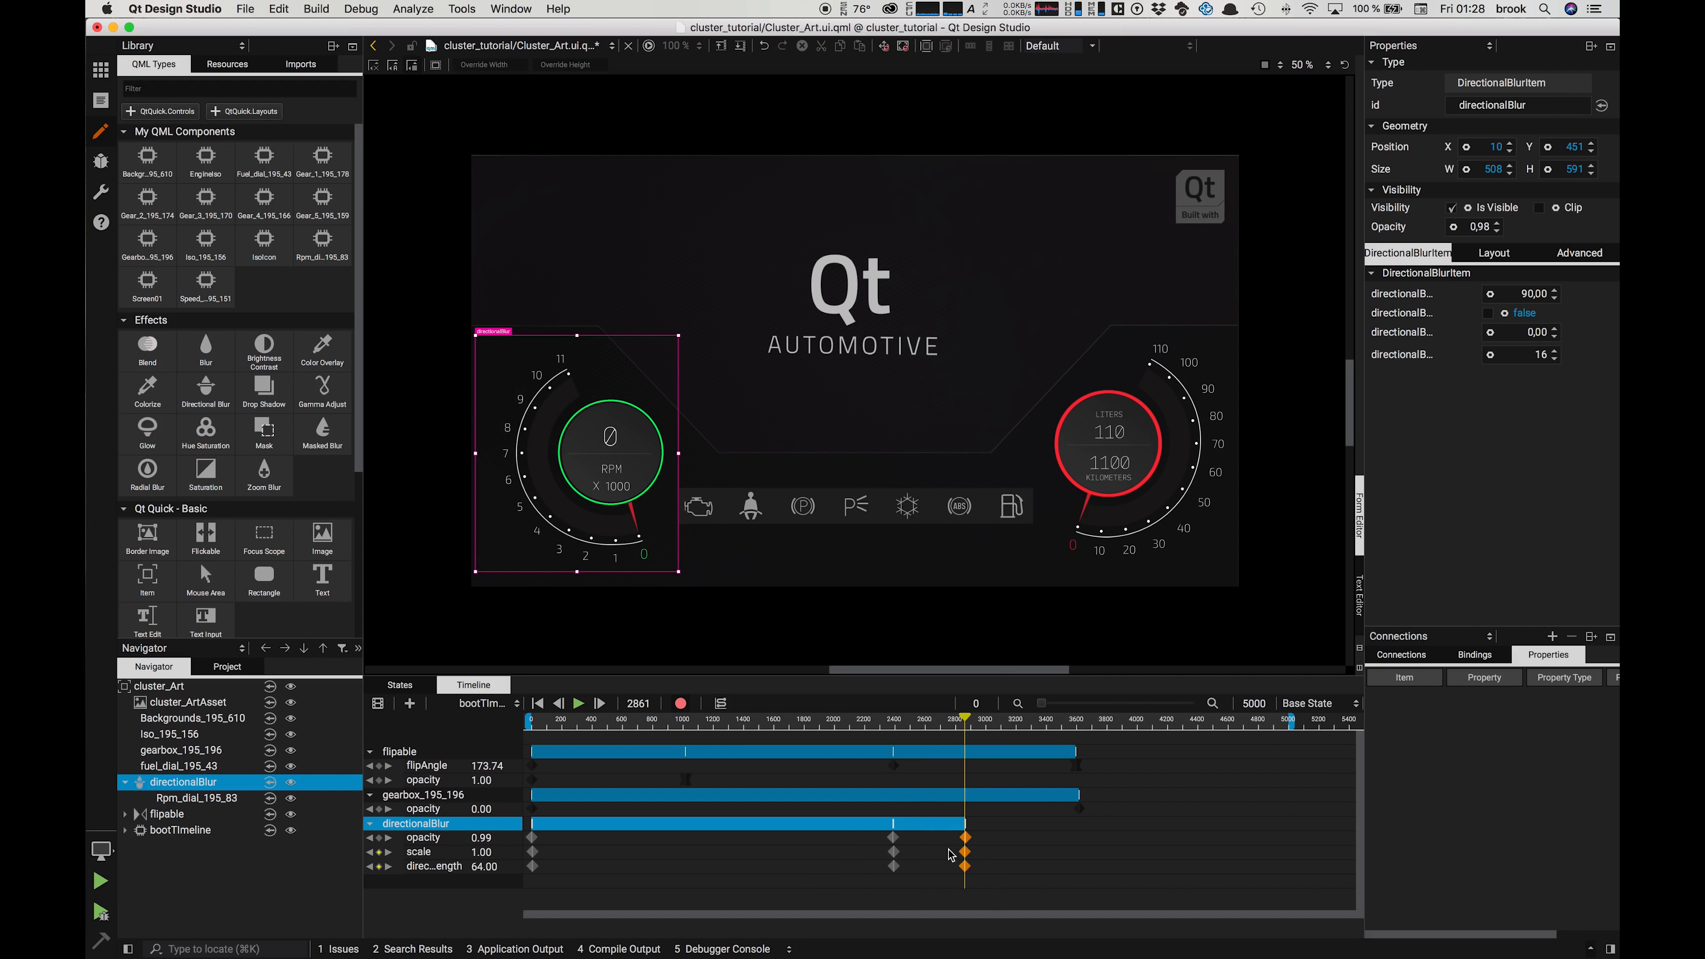
click(720, 703)
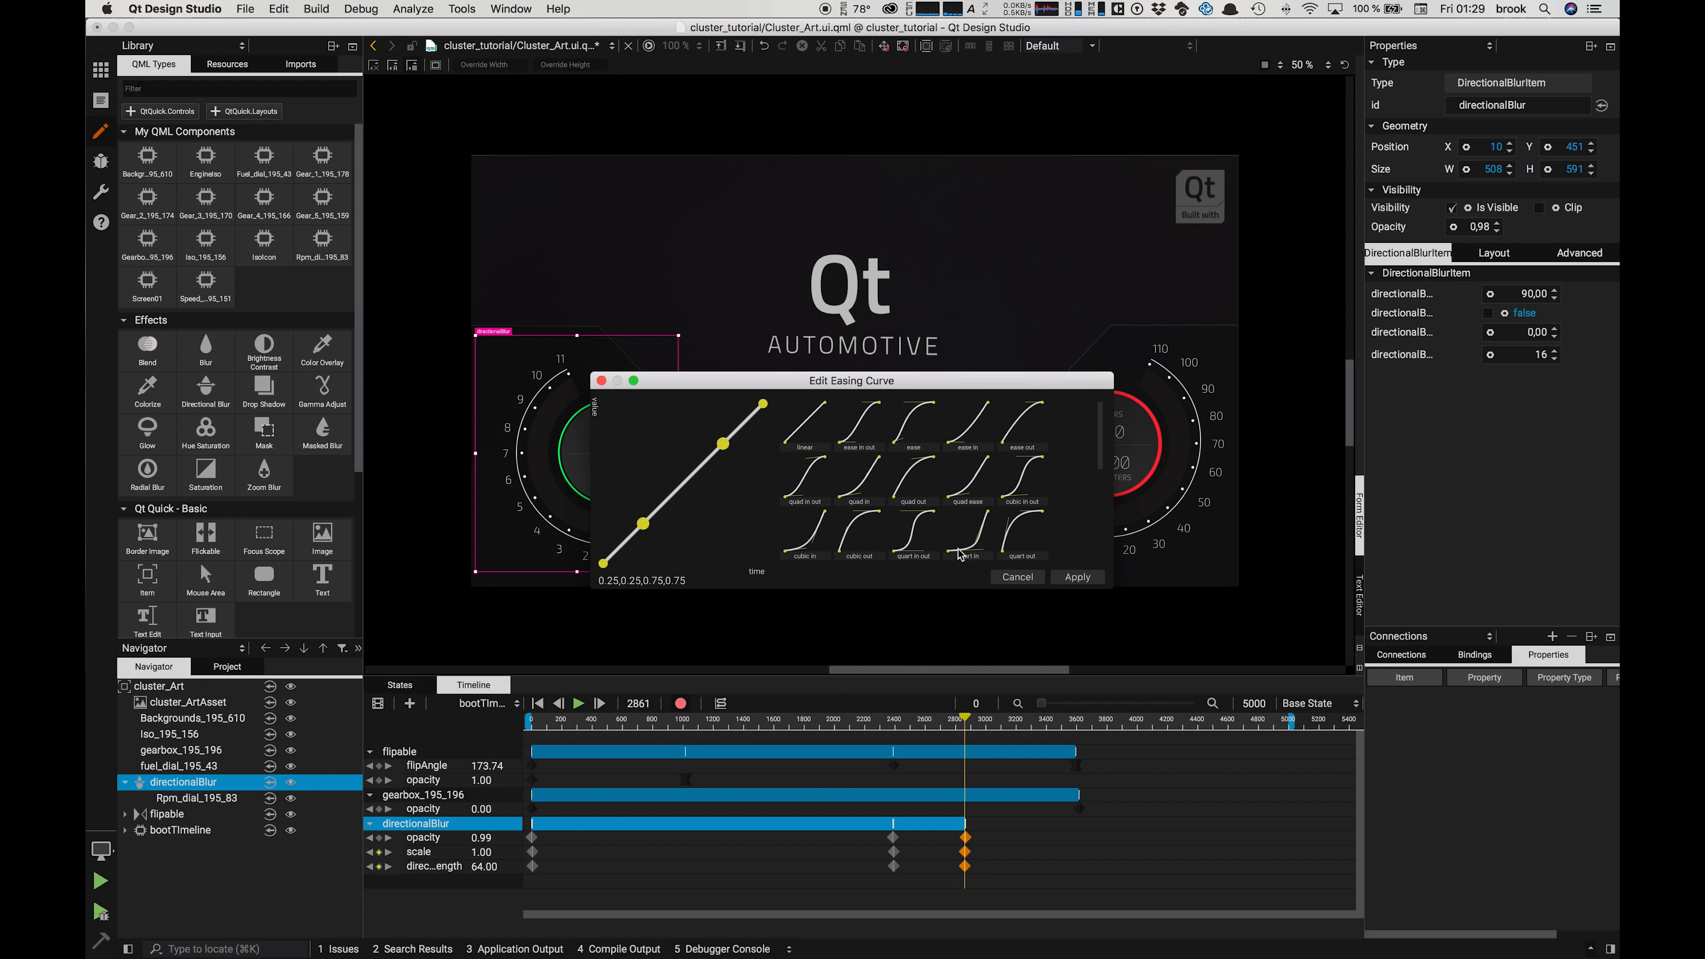
click(983, 550)
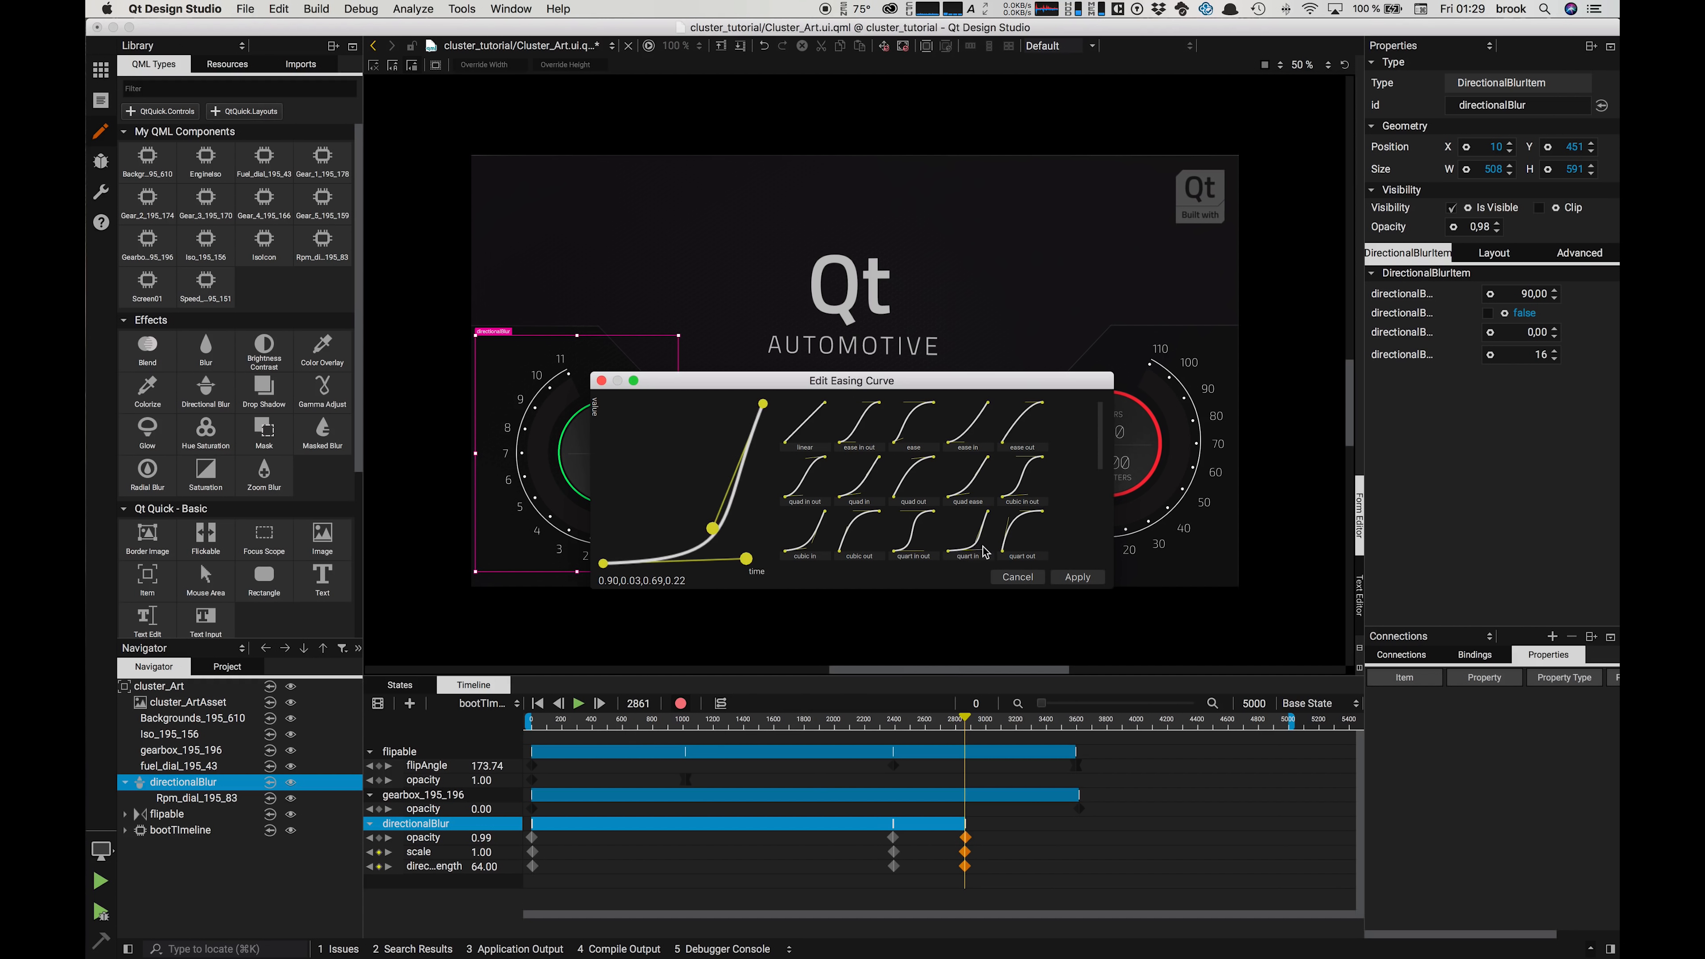
click(1077, 577)
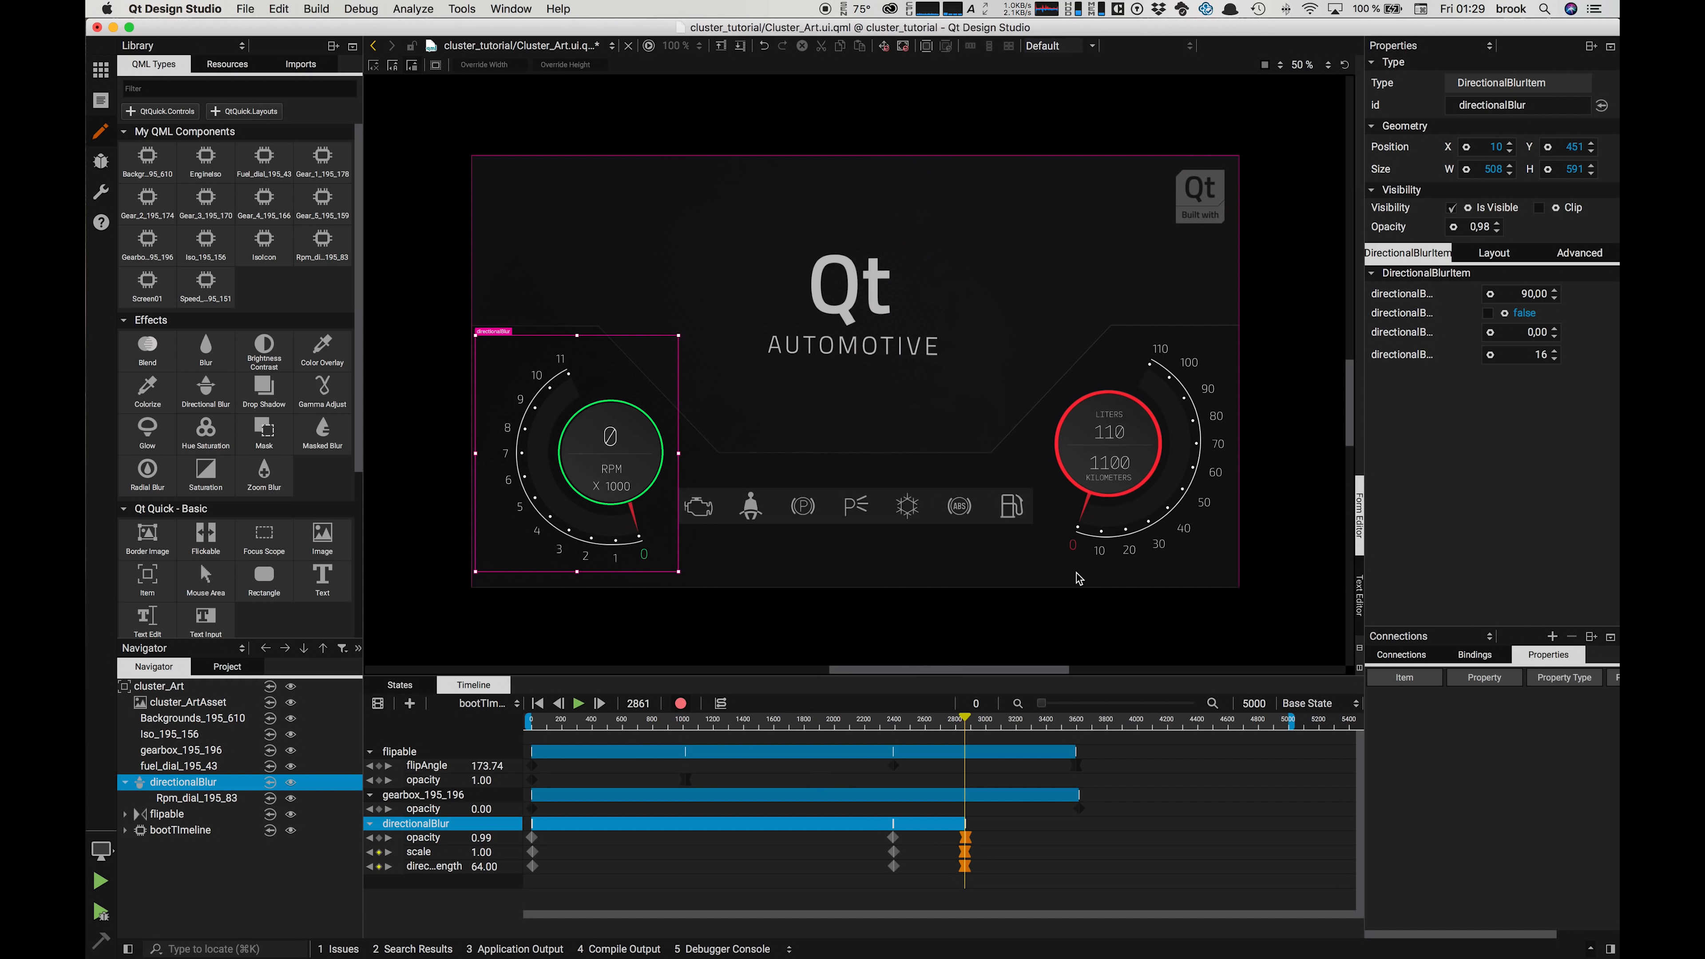
Step: Save Cluster_Art.ui.qml and run a live preview of the cluster startup sequence
key(super+s)
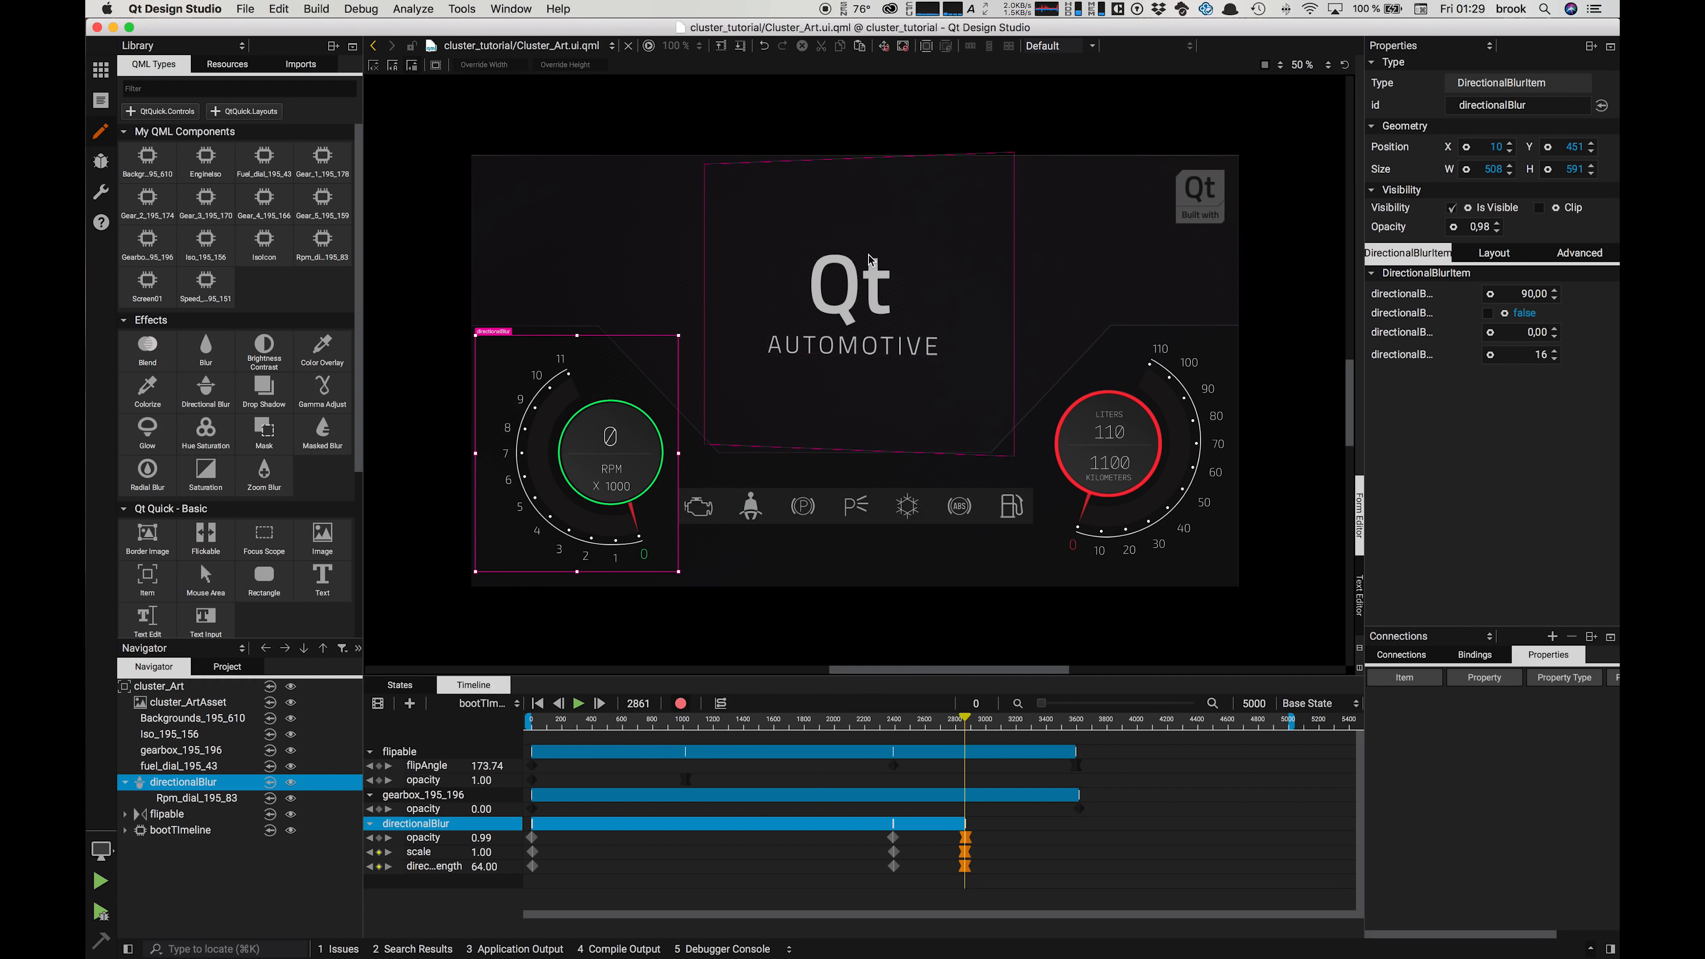
click(650, 46)
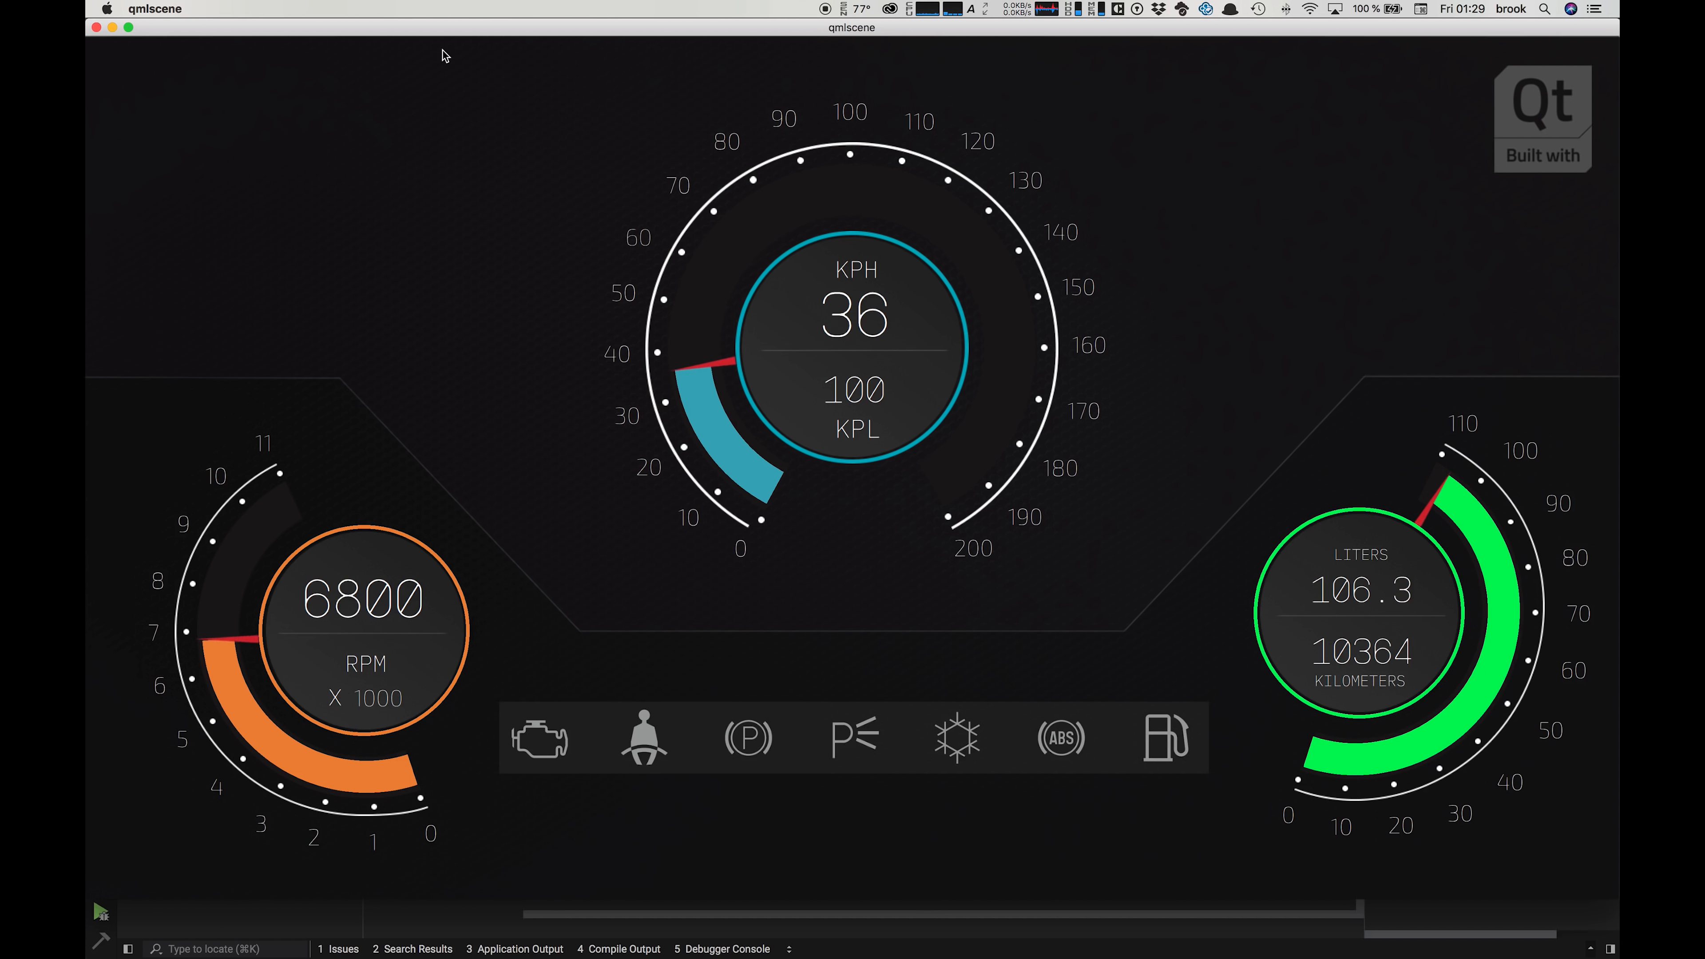
Step: Delay directionalBlur's final length keyframe to about frame 3250, and preview the cluster startup sequence again
click(96, 27)
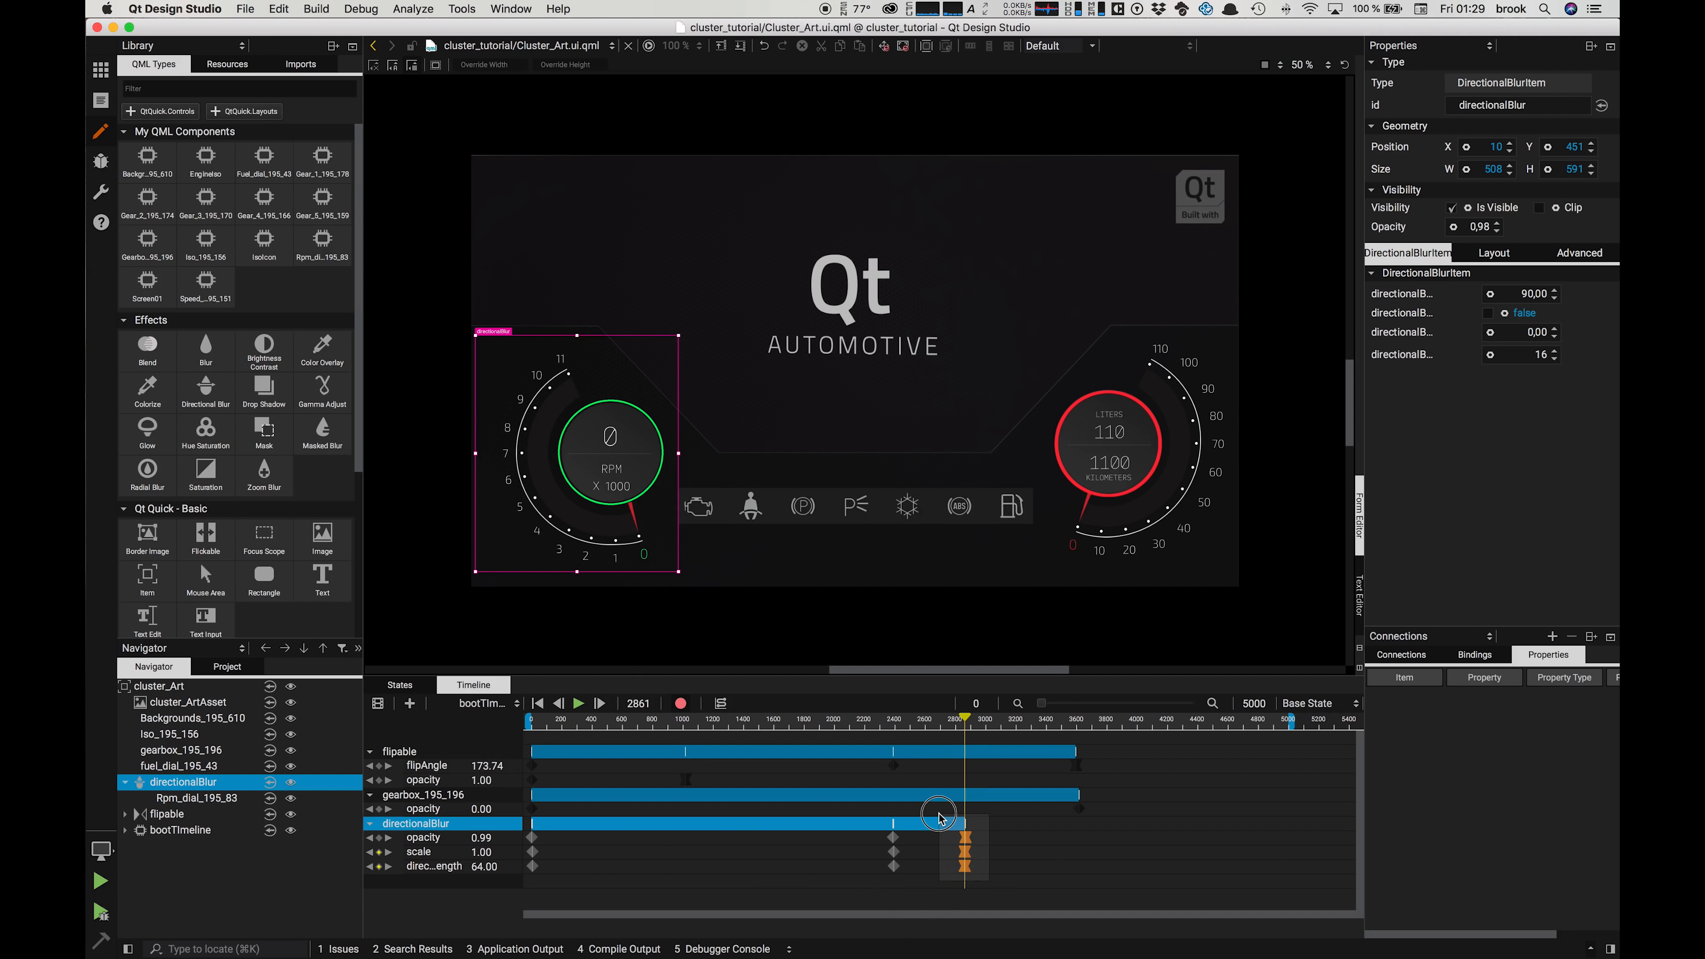
click(966, 866)
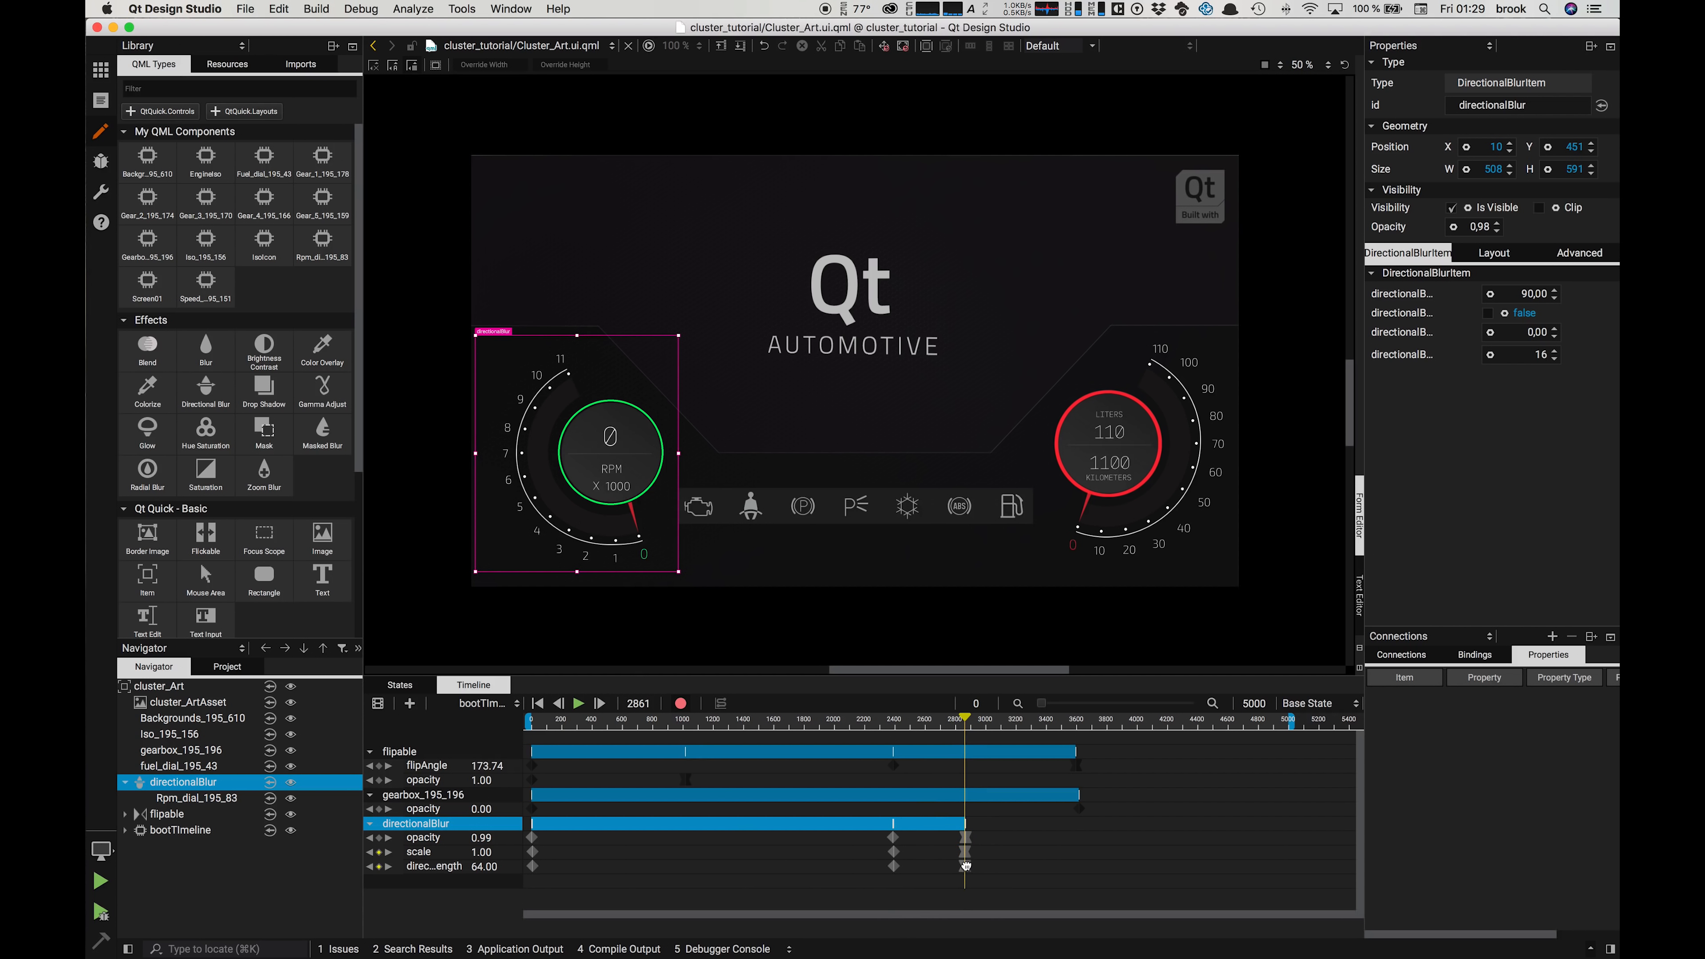
drag(966, 866, 1024, 867)
click(921, 70)
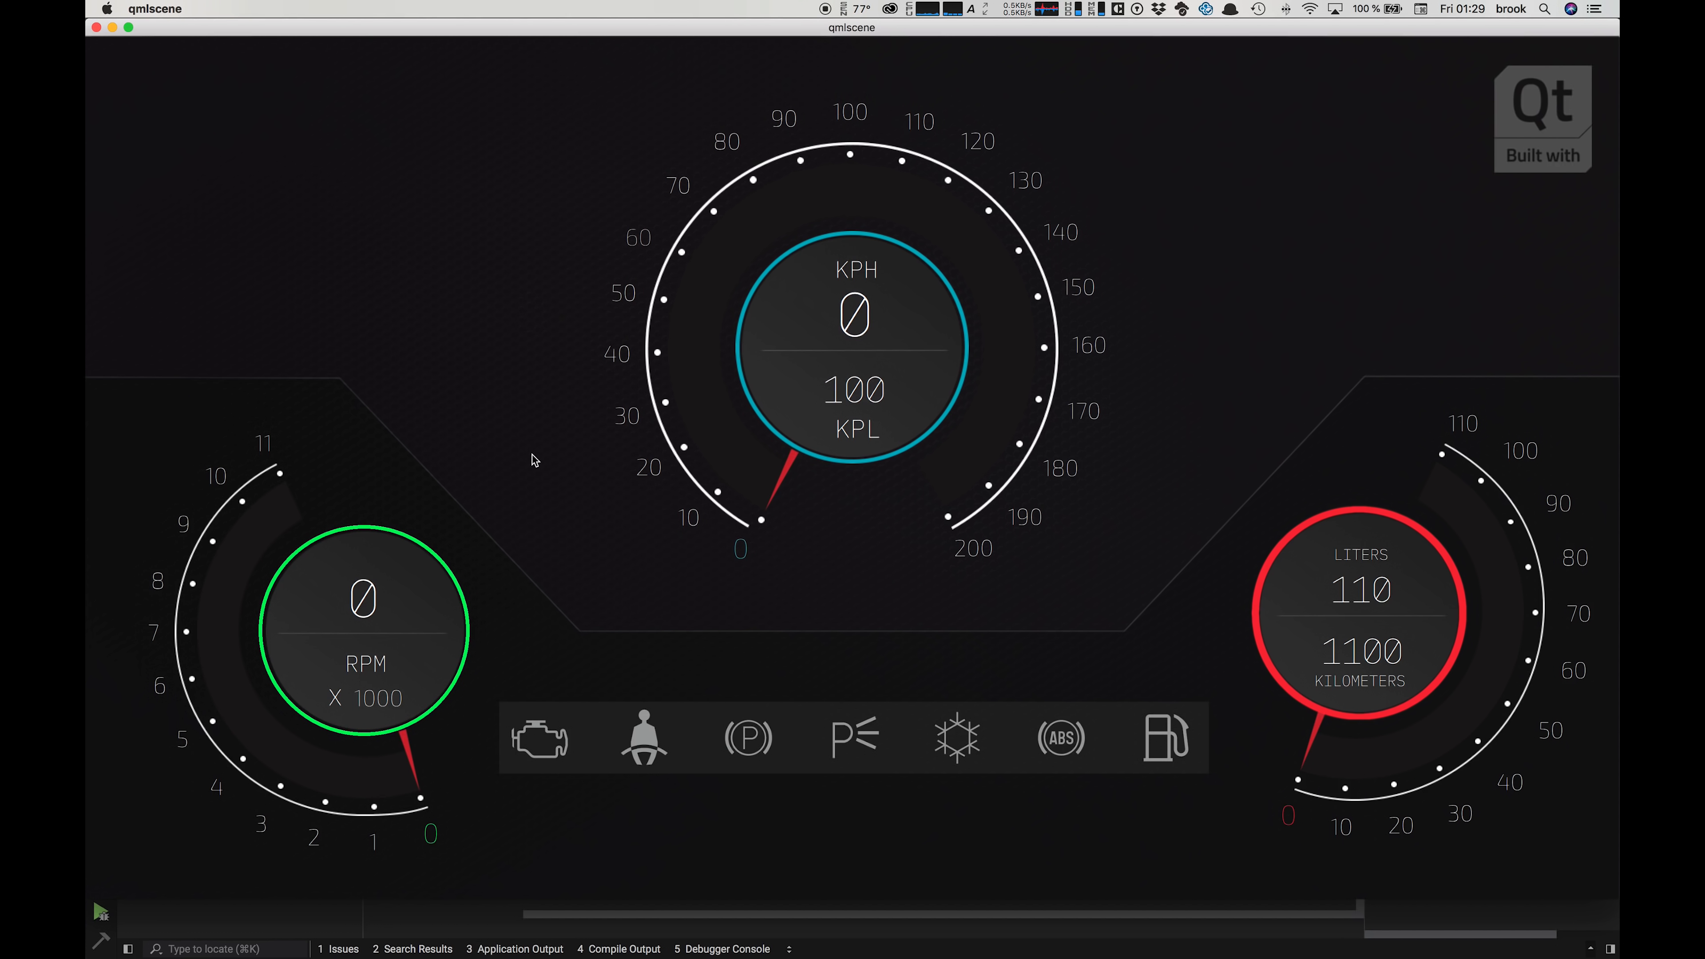
click(96, 27)
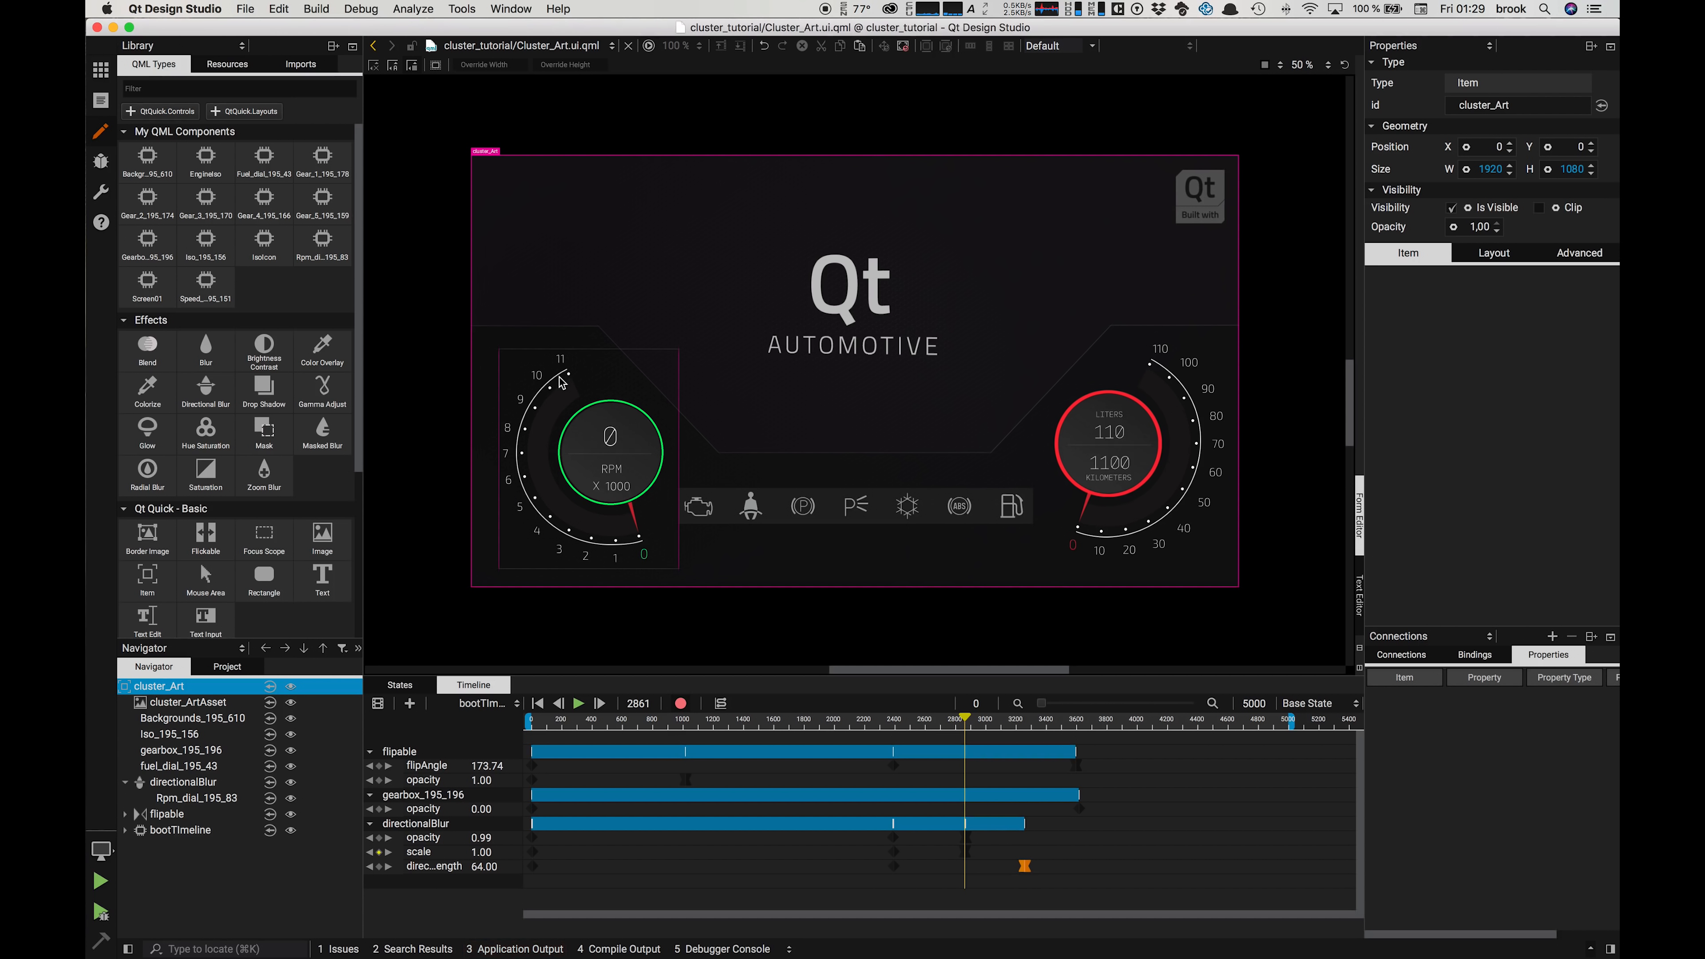
Step: With keyframe recording off, add a second Directional Blur effect to the cluster, about 512 × 630 and placed over the fuel dial
click(1094, 435)
click(681, 703)
click(681, 703)
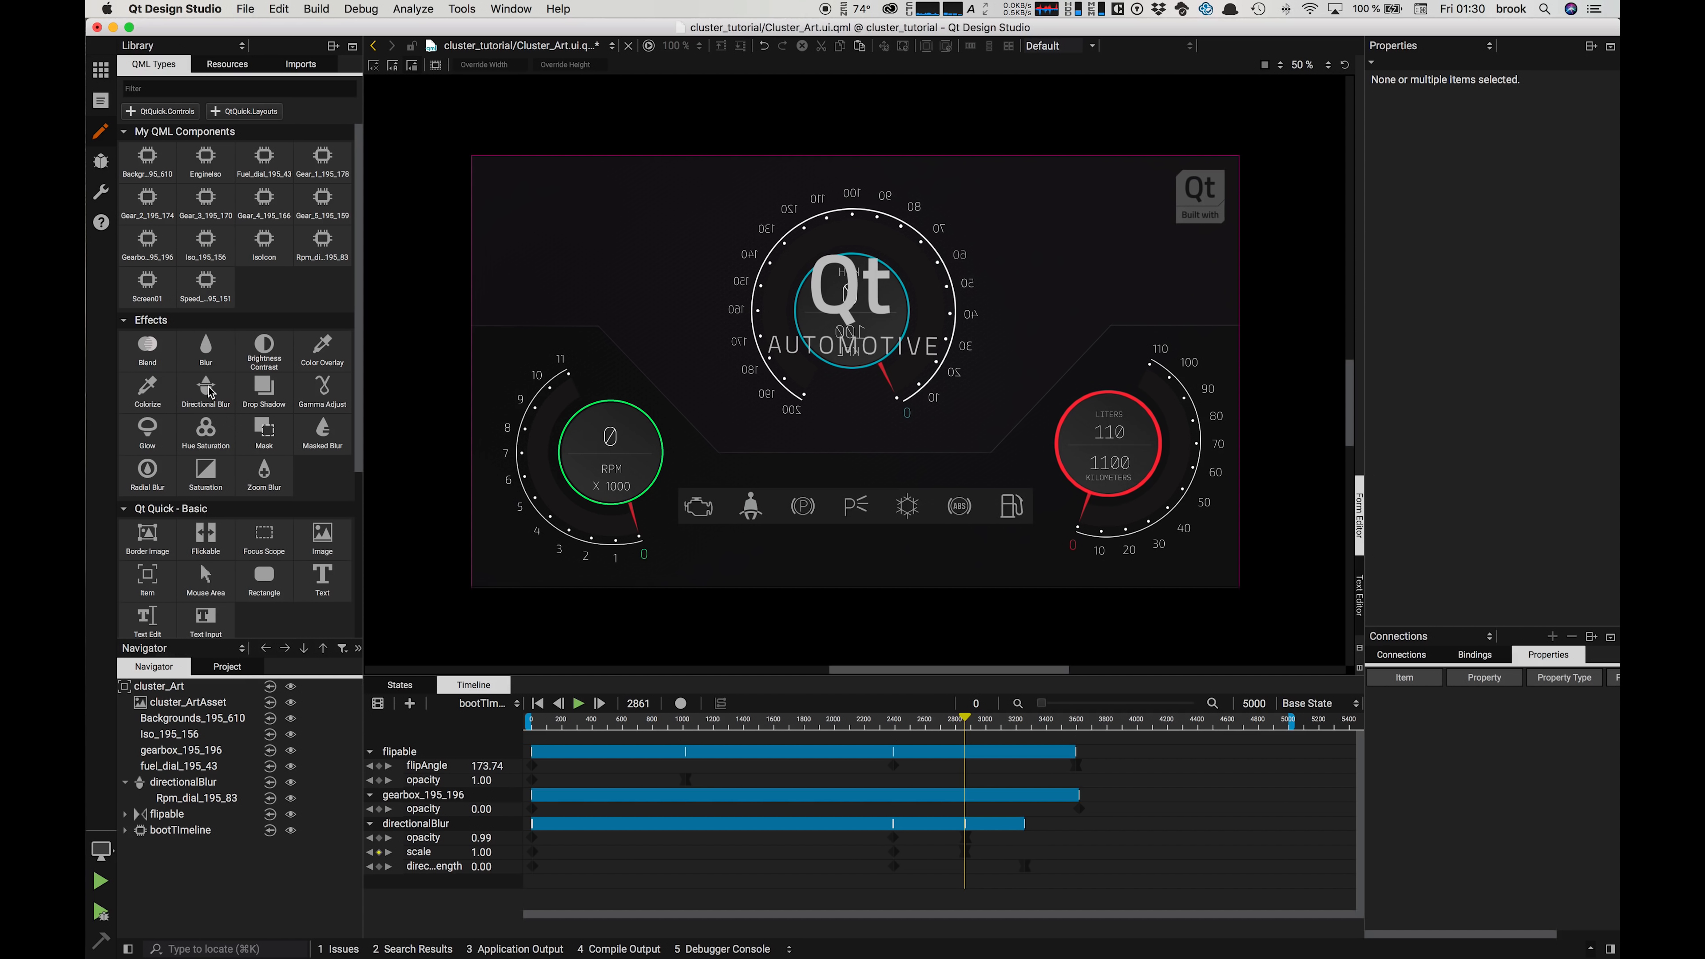
drag(210, 393, 180, 764)
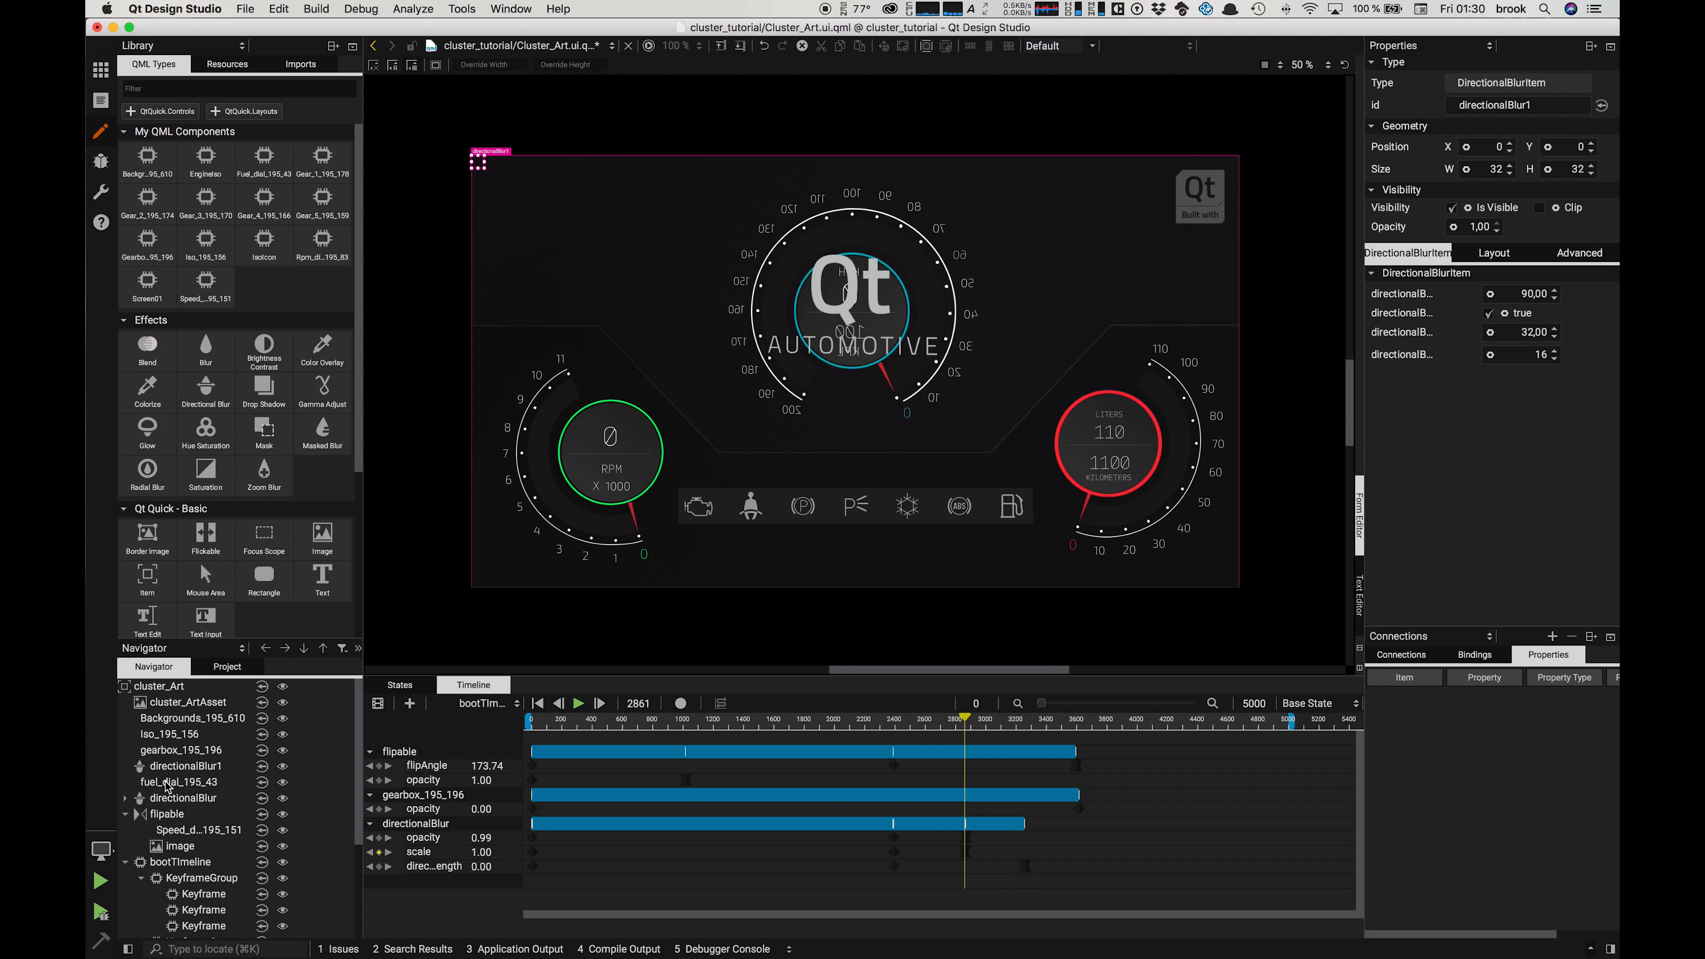
click(168, 782)
click(171, 766)
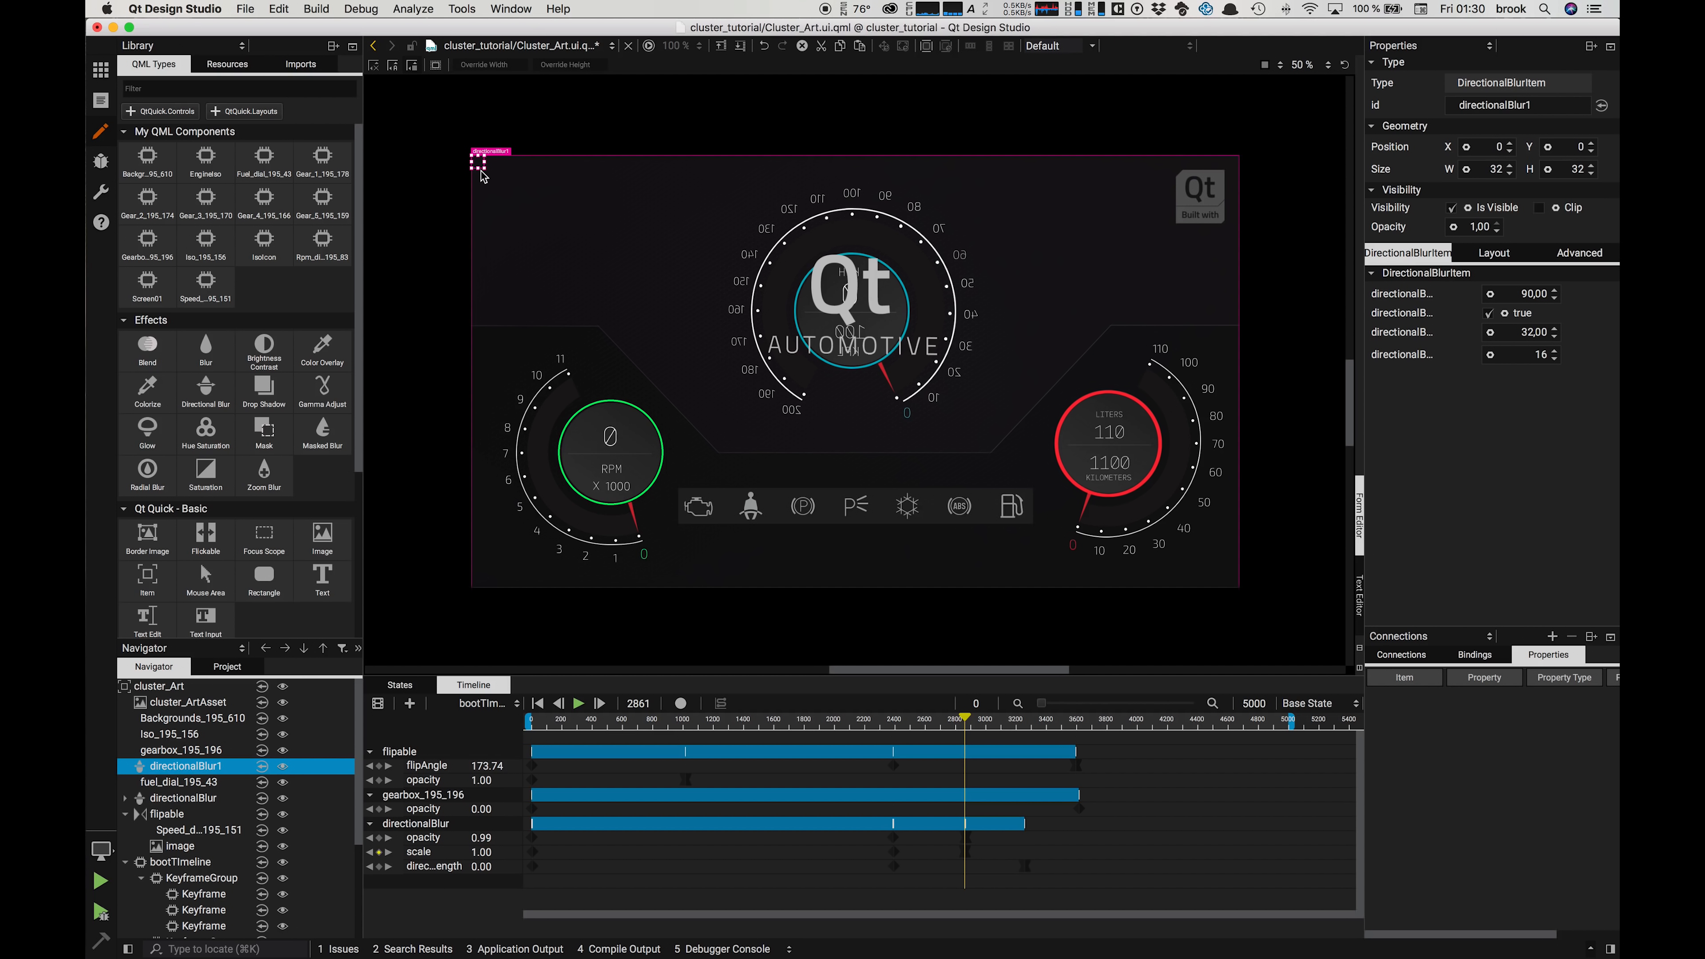
drag(481, 166, 675, 365)
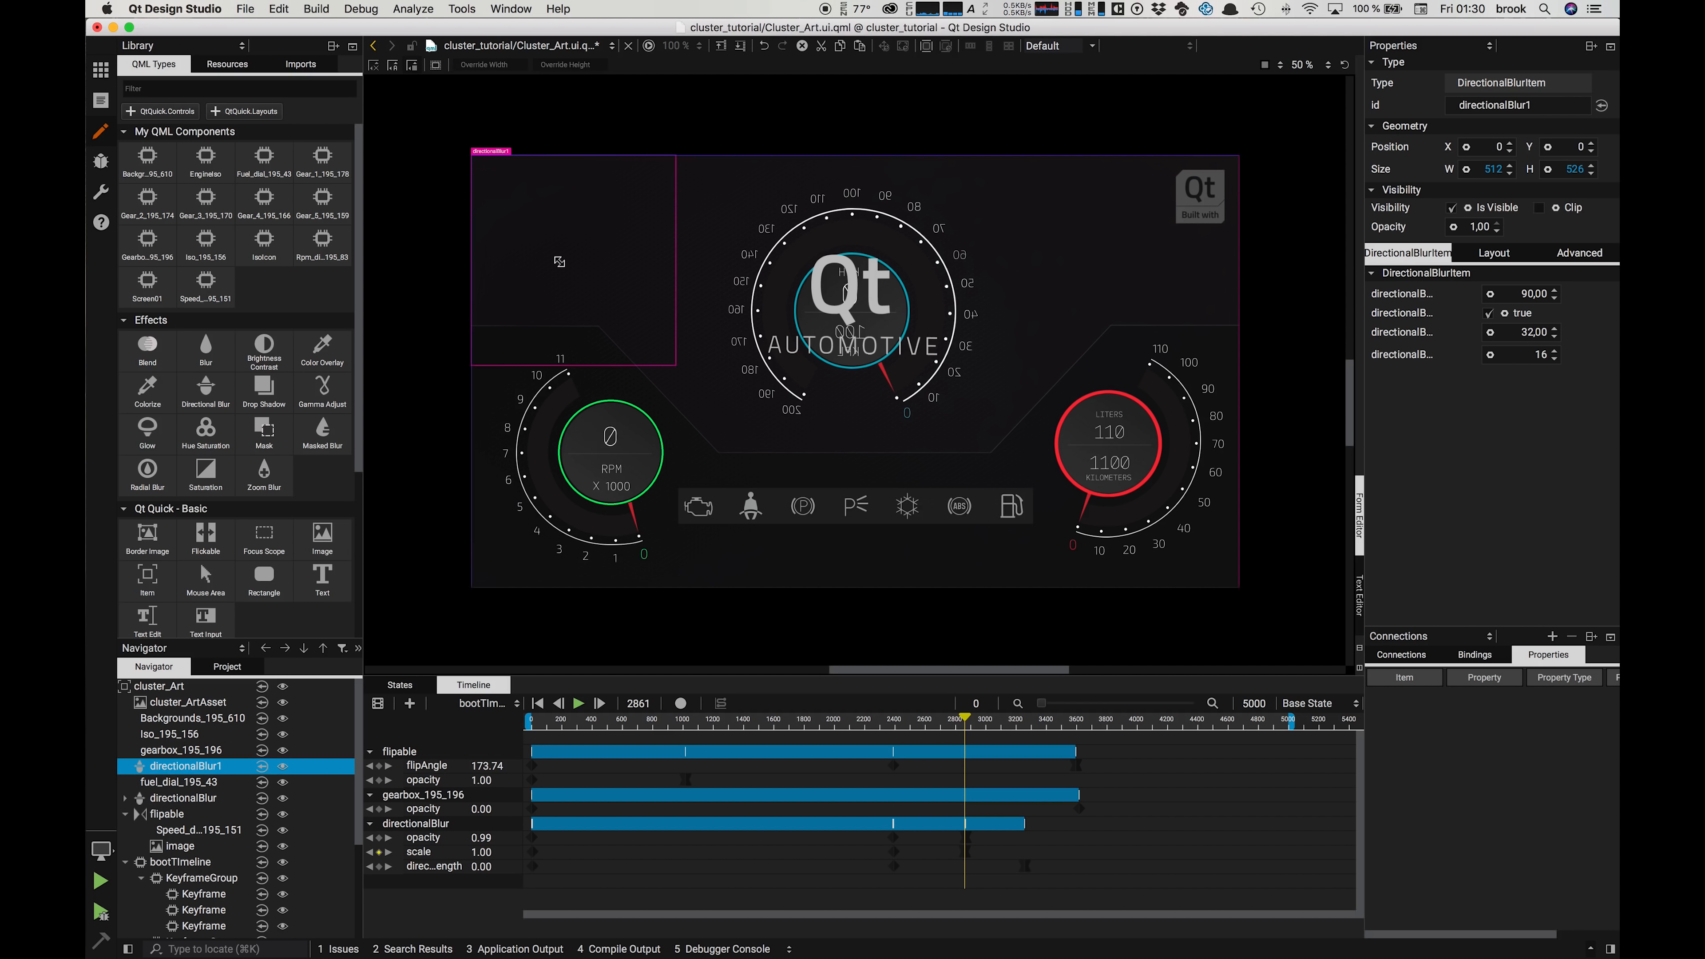
drag(554, 262, 1151, 578)
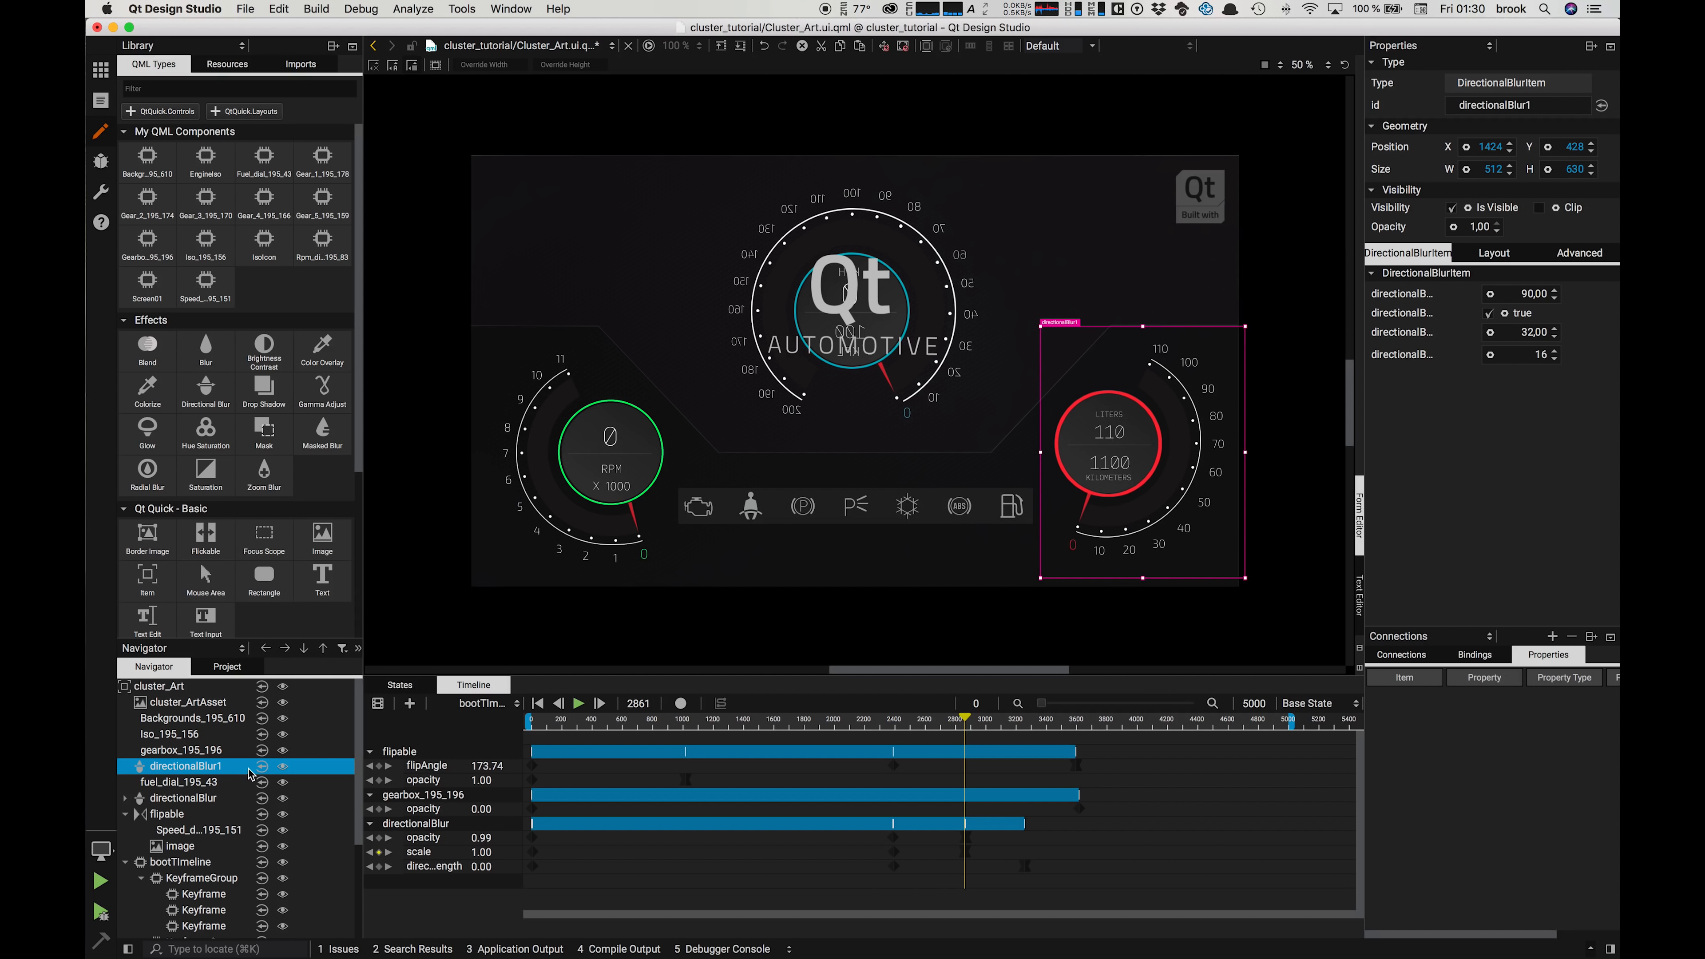
Step: Open the fuel_dial_195_43 component for editing
click(171, 785)
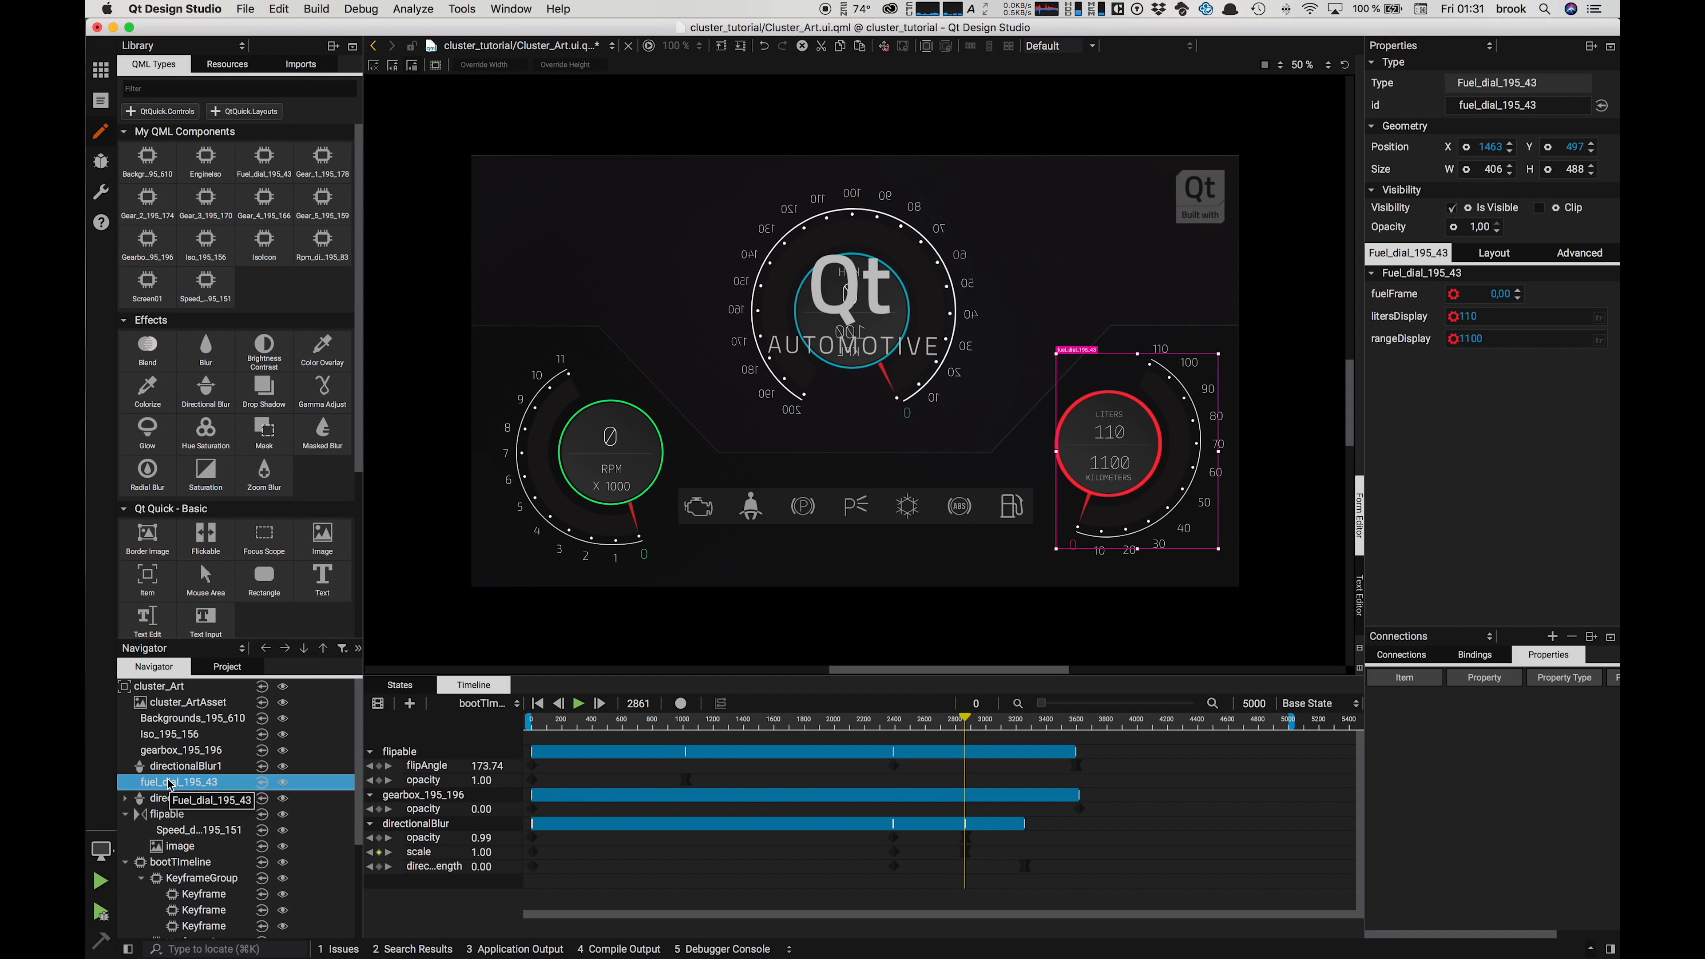
right_click(171, 784)
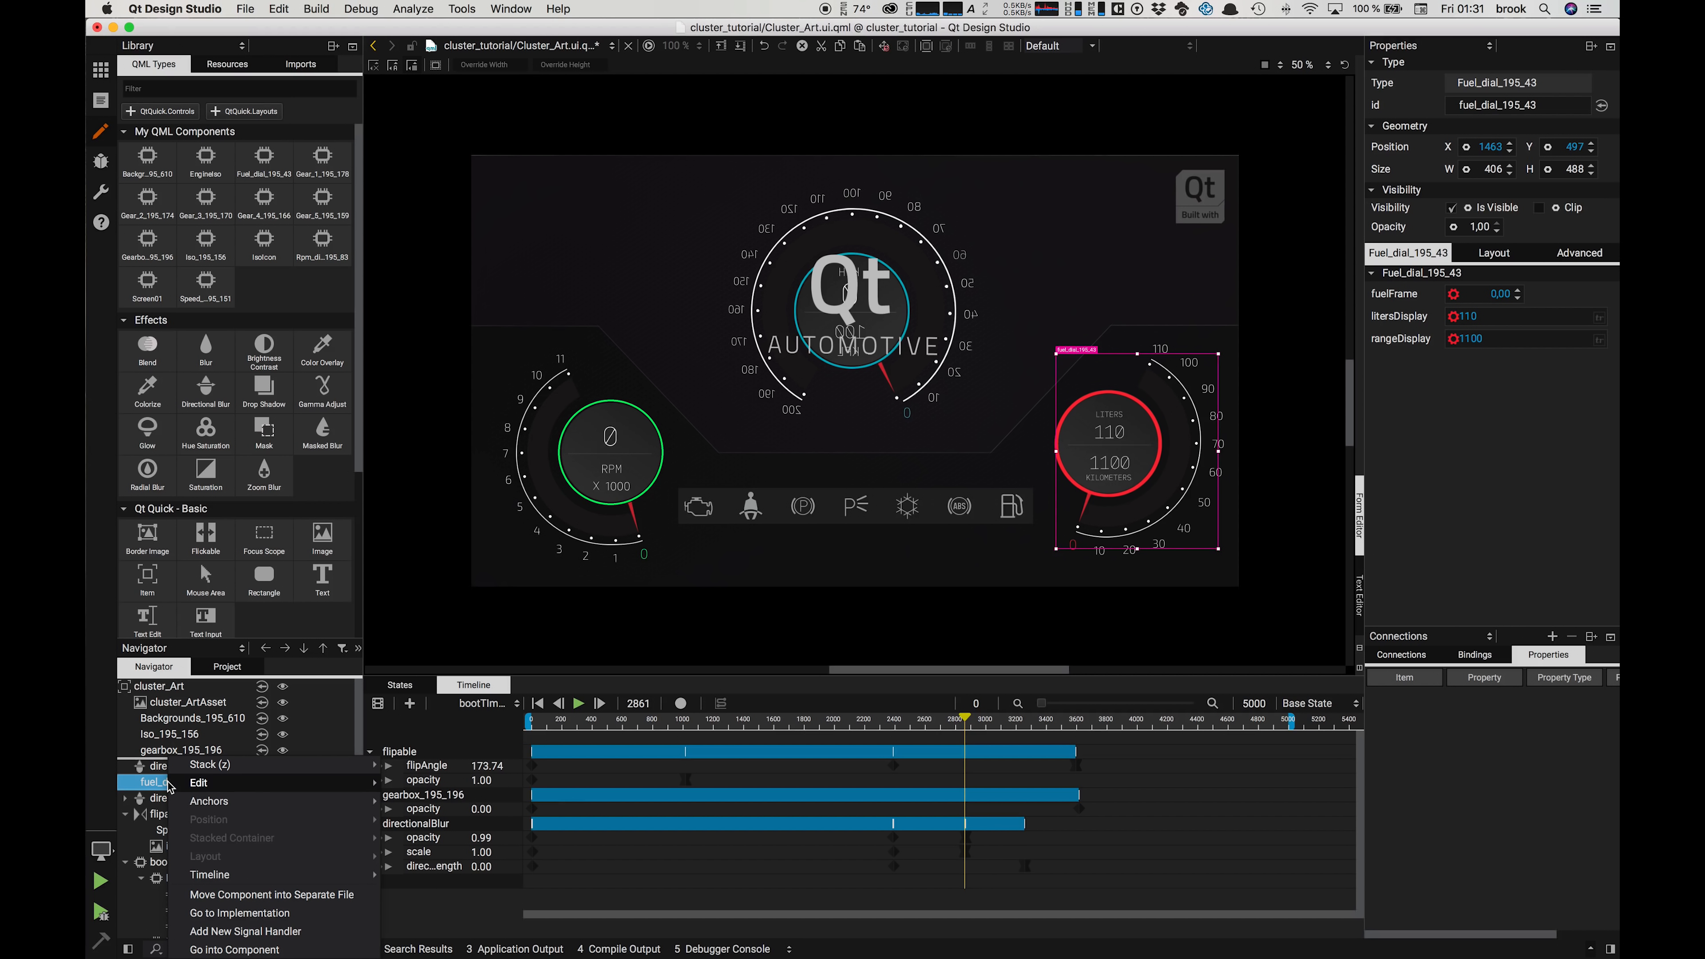
click(209, 950)
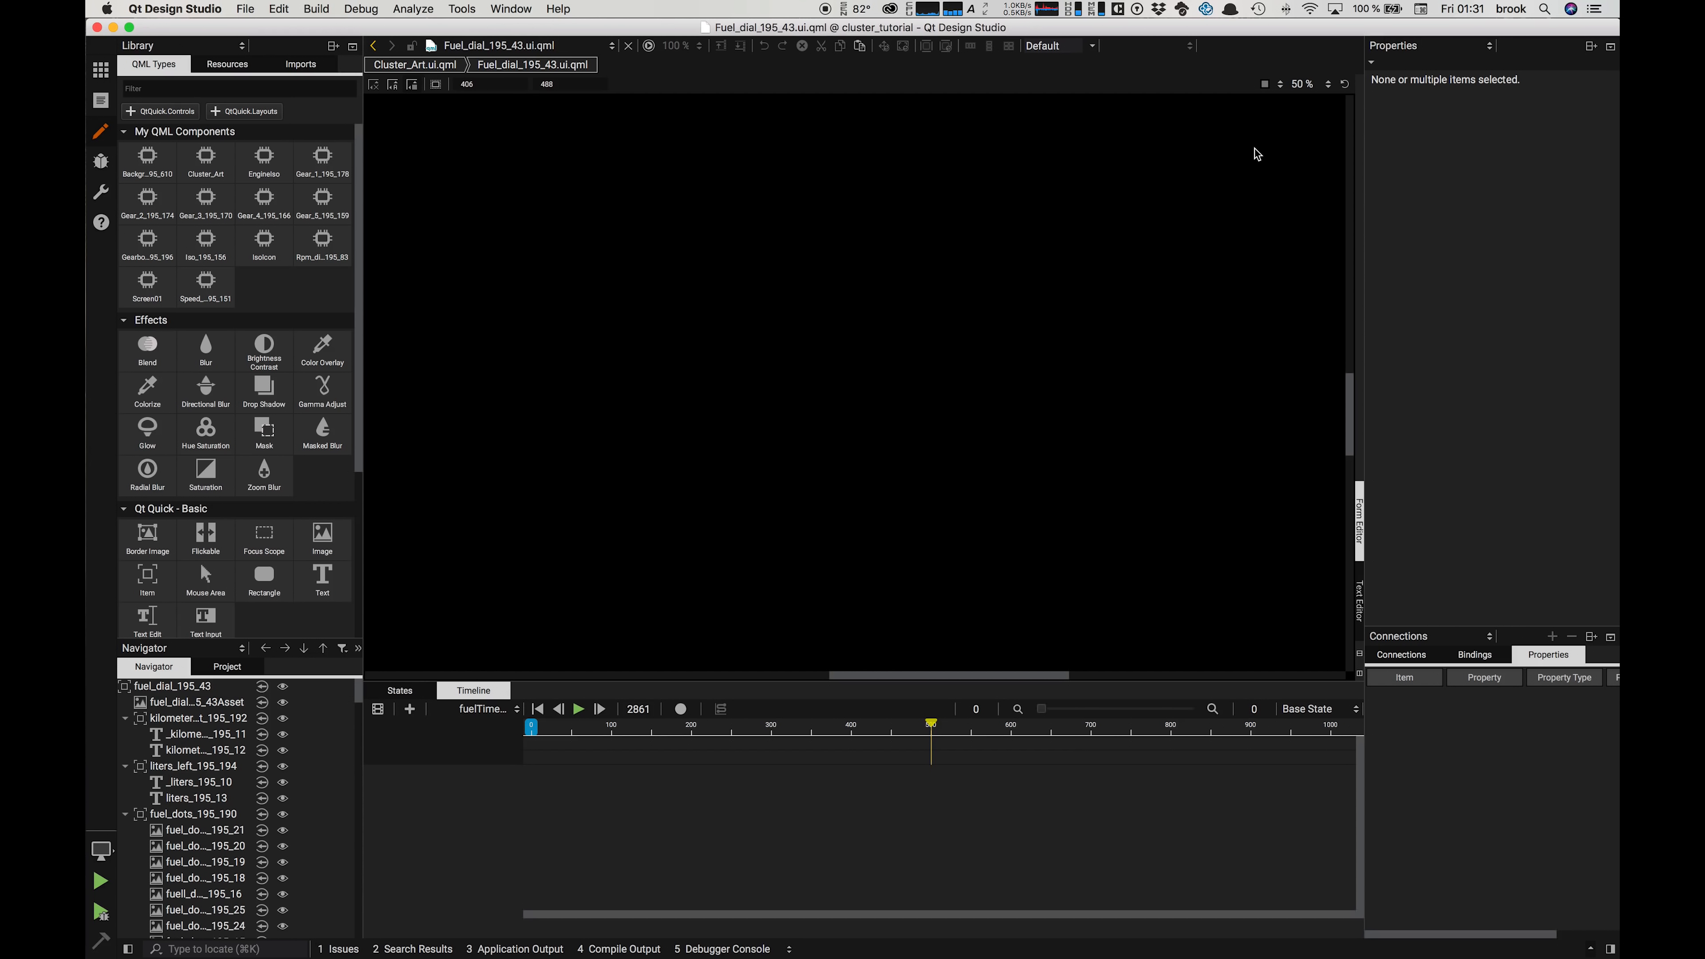
click(1305, 86)
click(1311, 175)
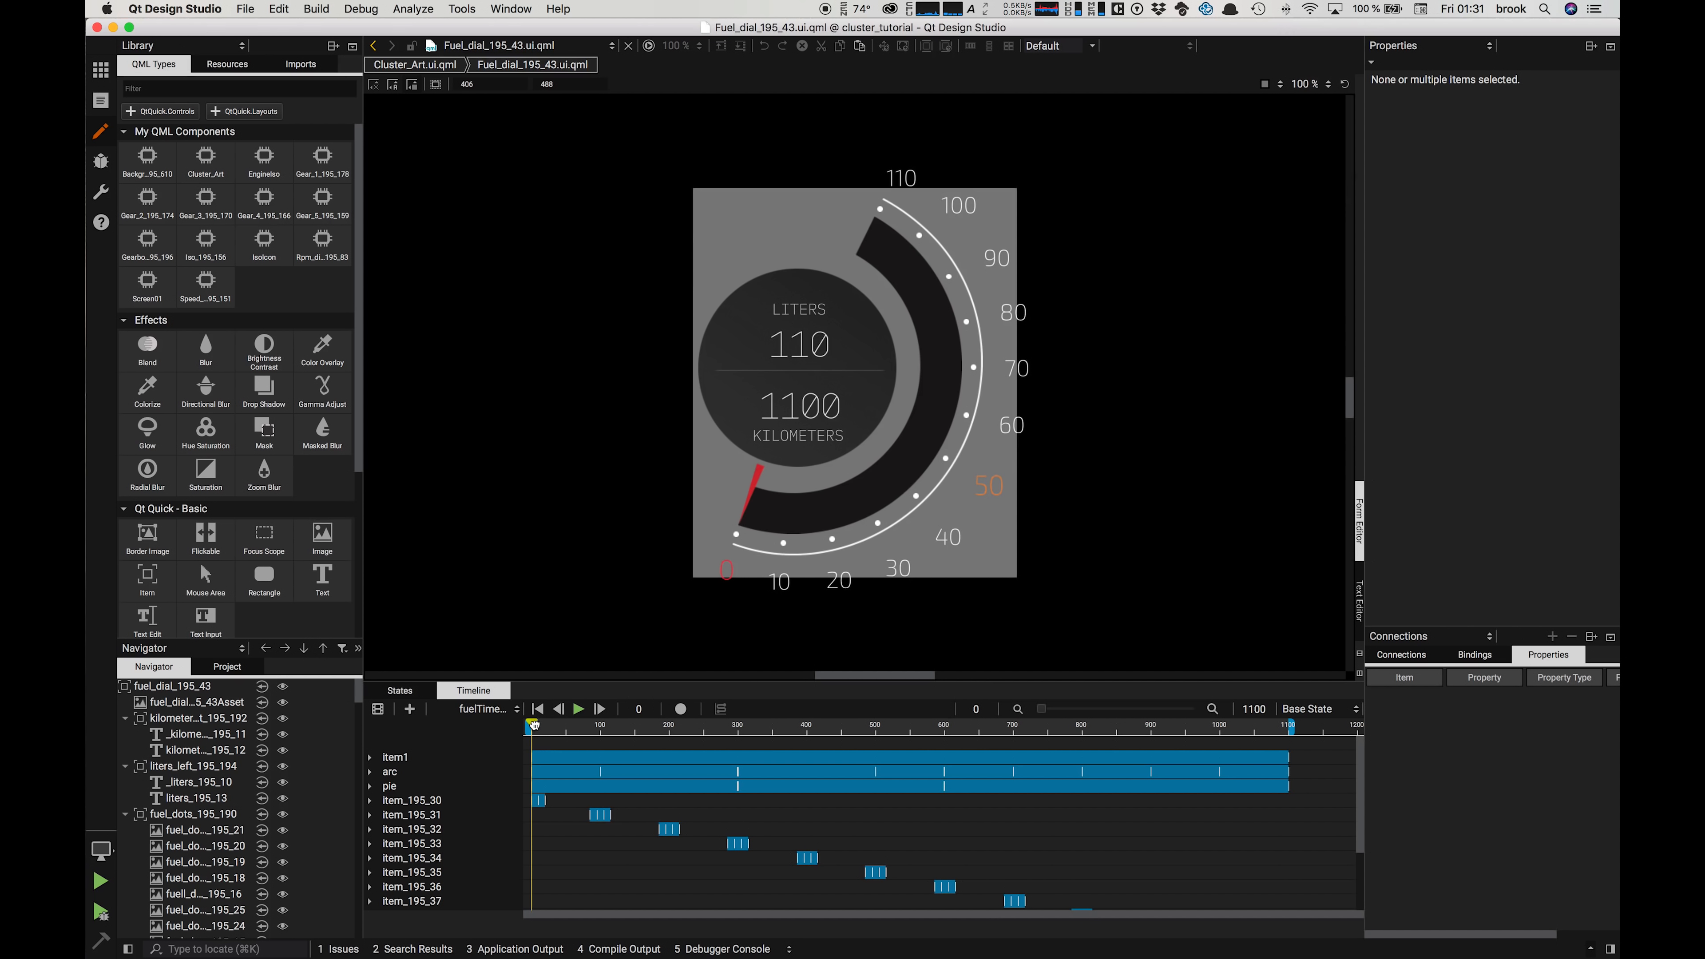
Step: Add an Item to the fuel dial's root and move all of the dial's visual parts into it, leaving fuelTimeline outside
click(125, 718)
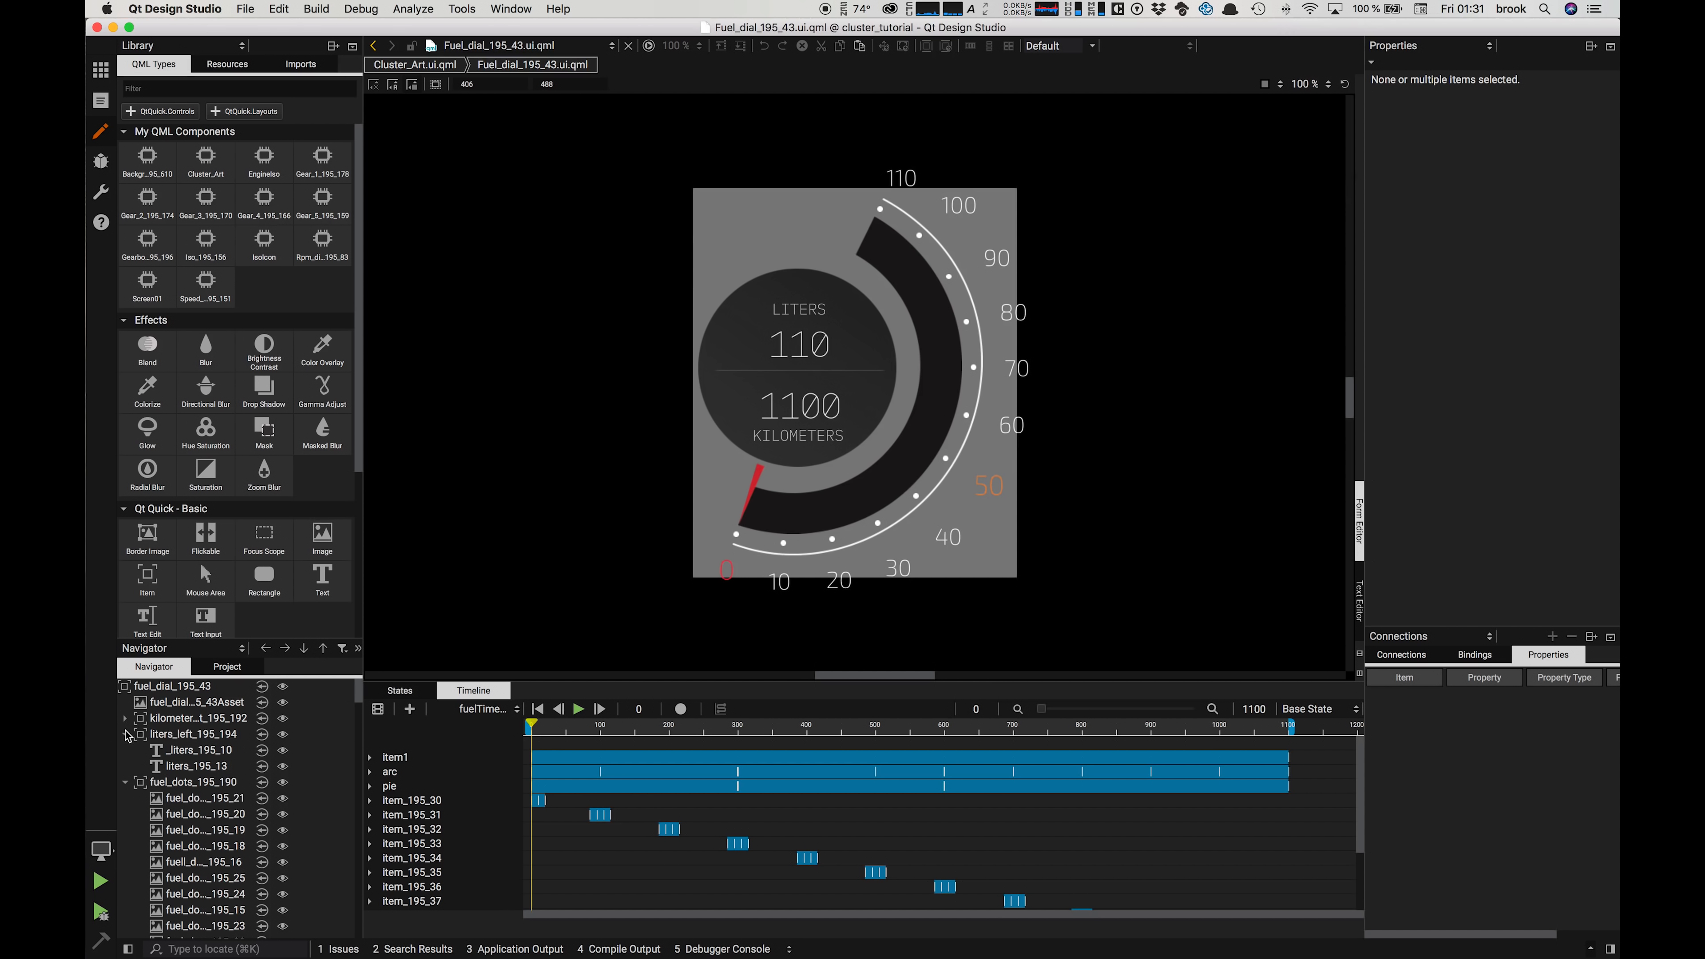
click(125, 734)
click(125, 751)
click(125, 767)
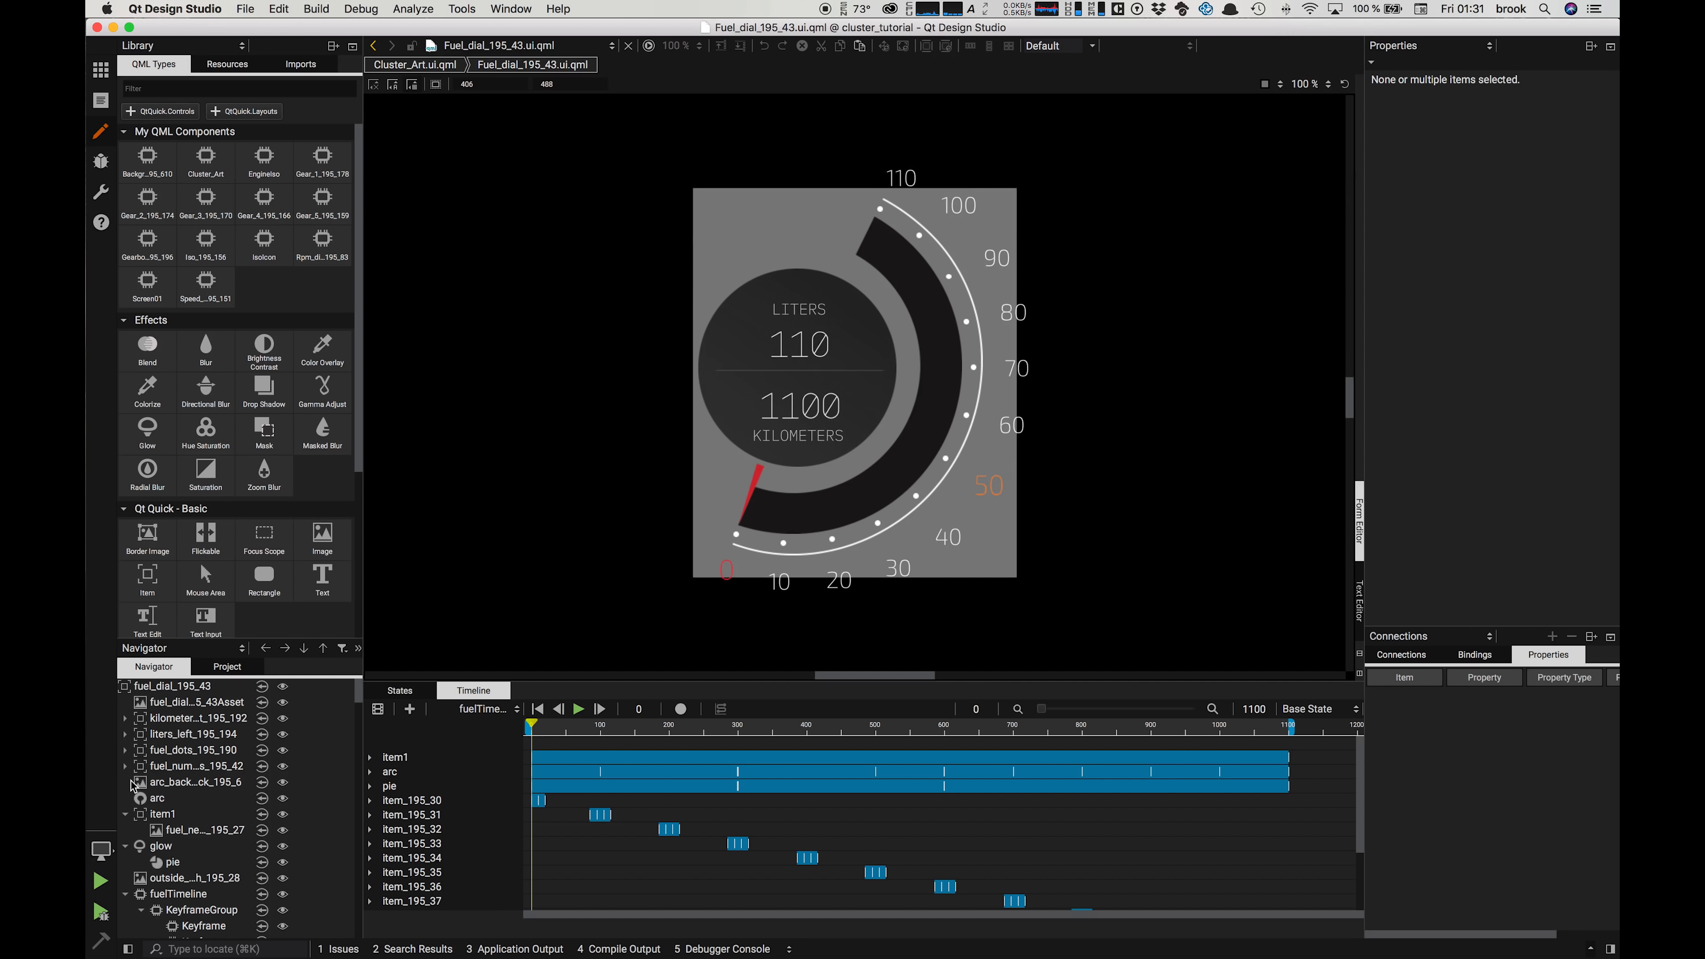
click(125, 814)
click(124, 830)
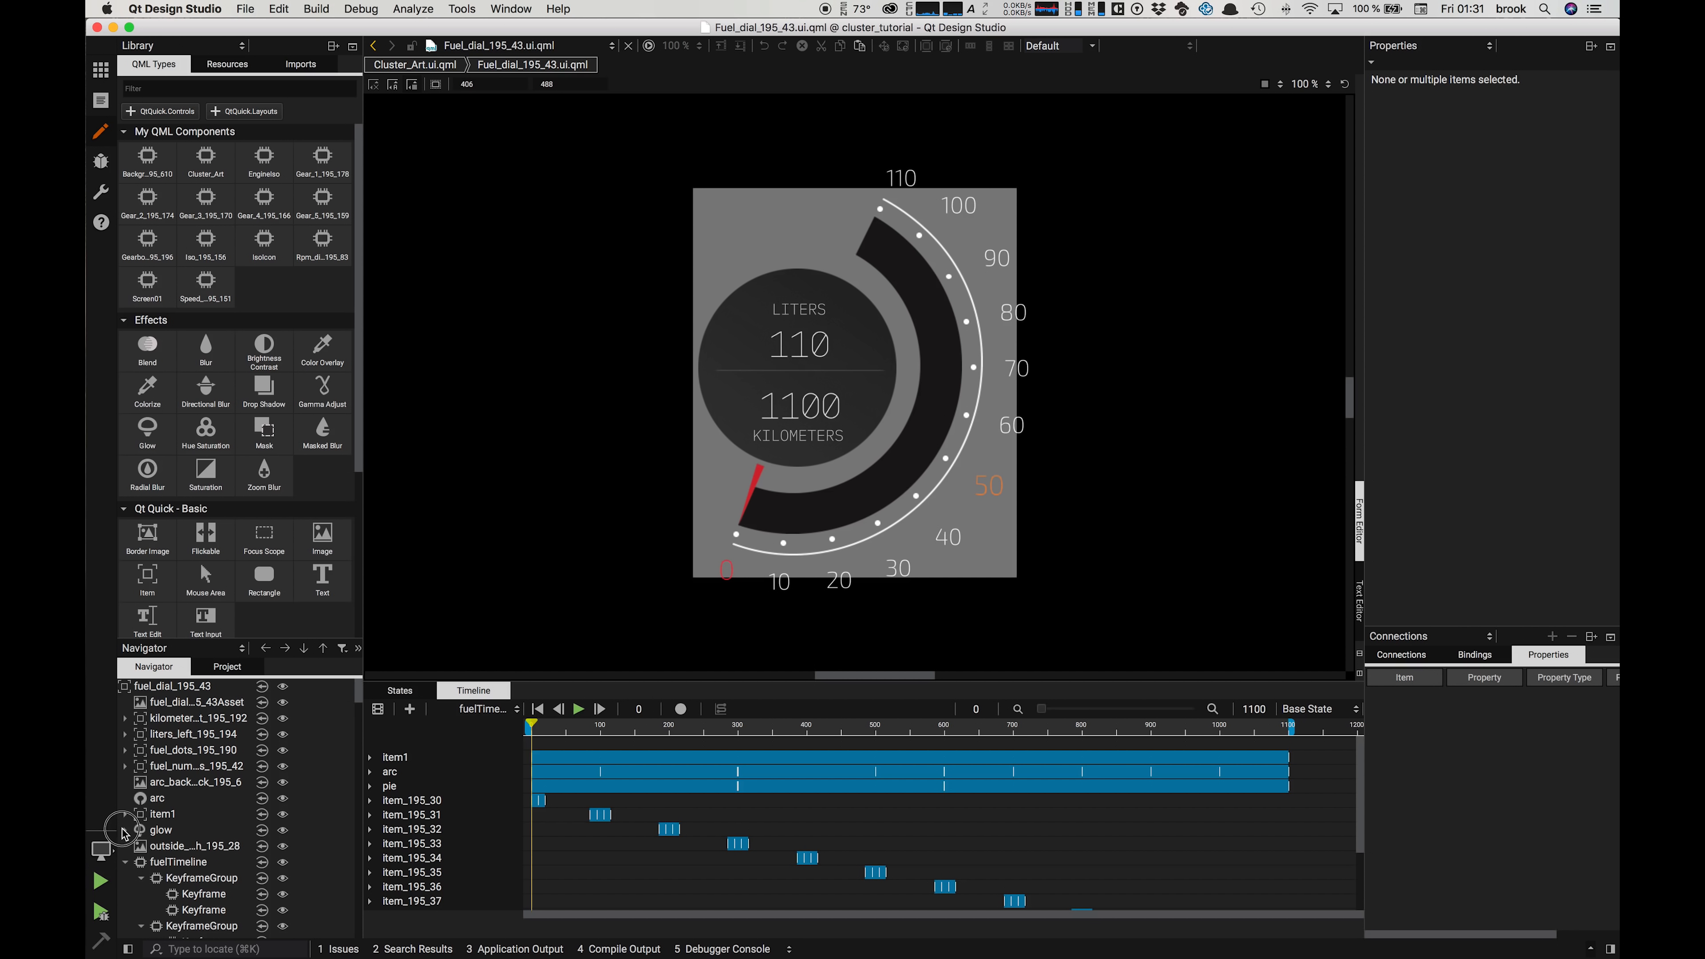
click(126, 863)
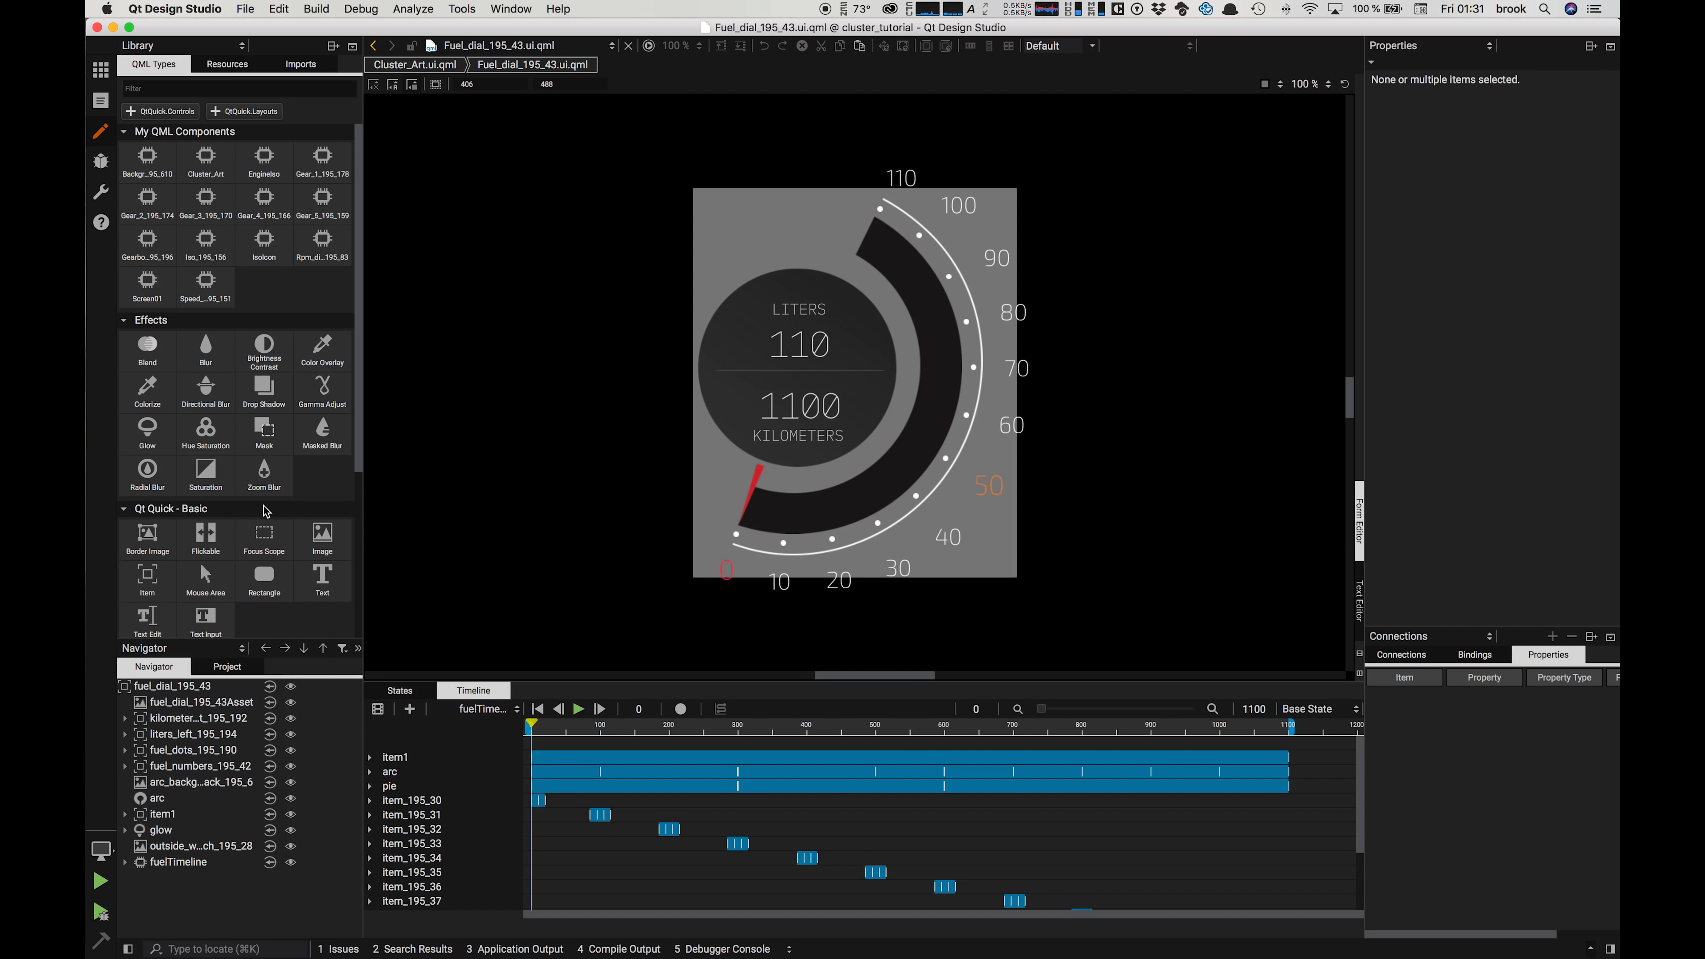
click(170, 688)
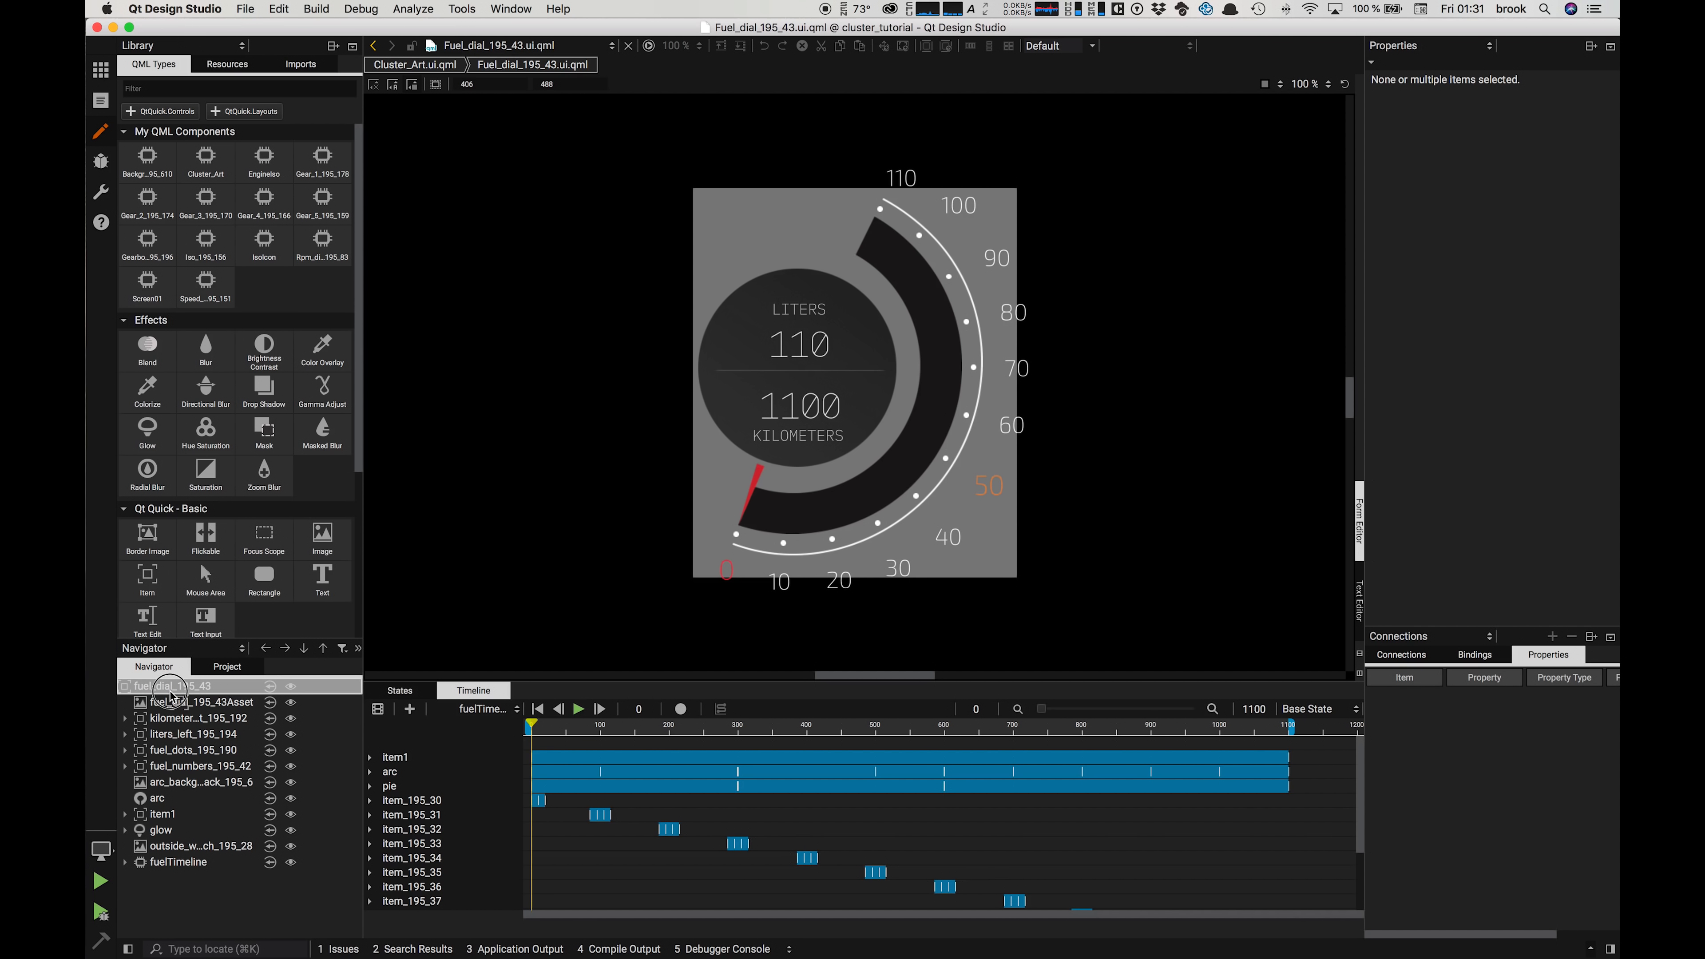
drag(160, 582, 169, 692)
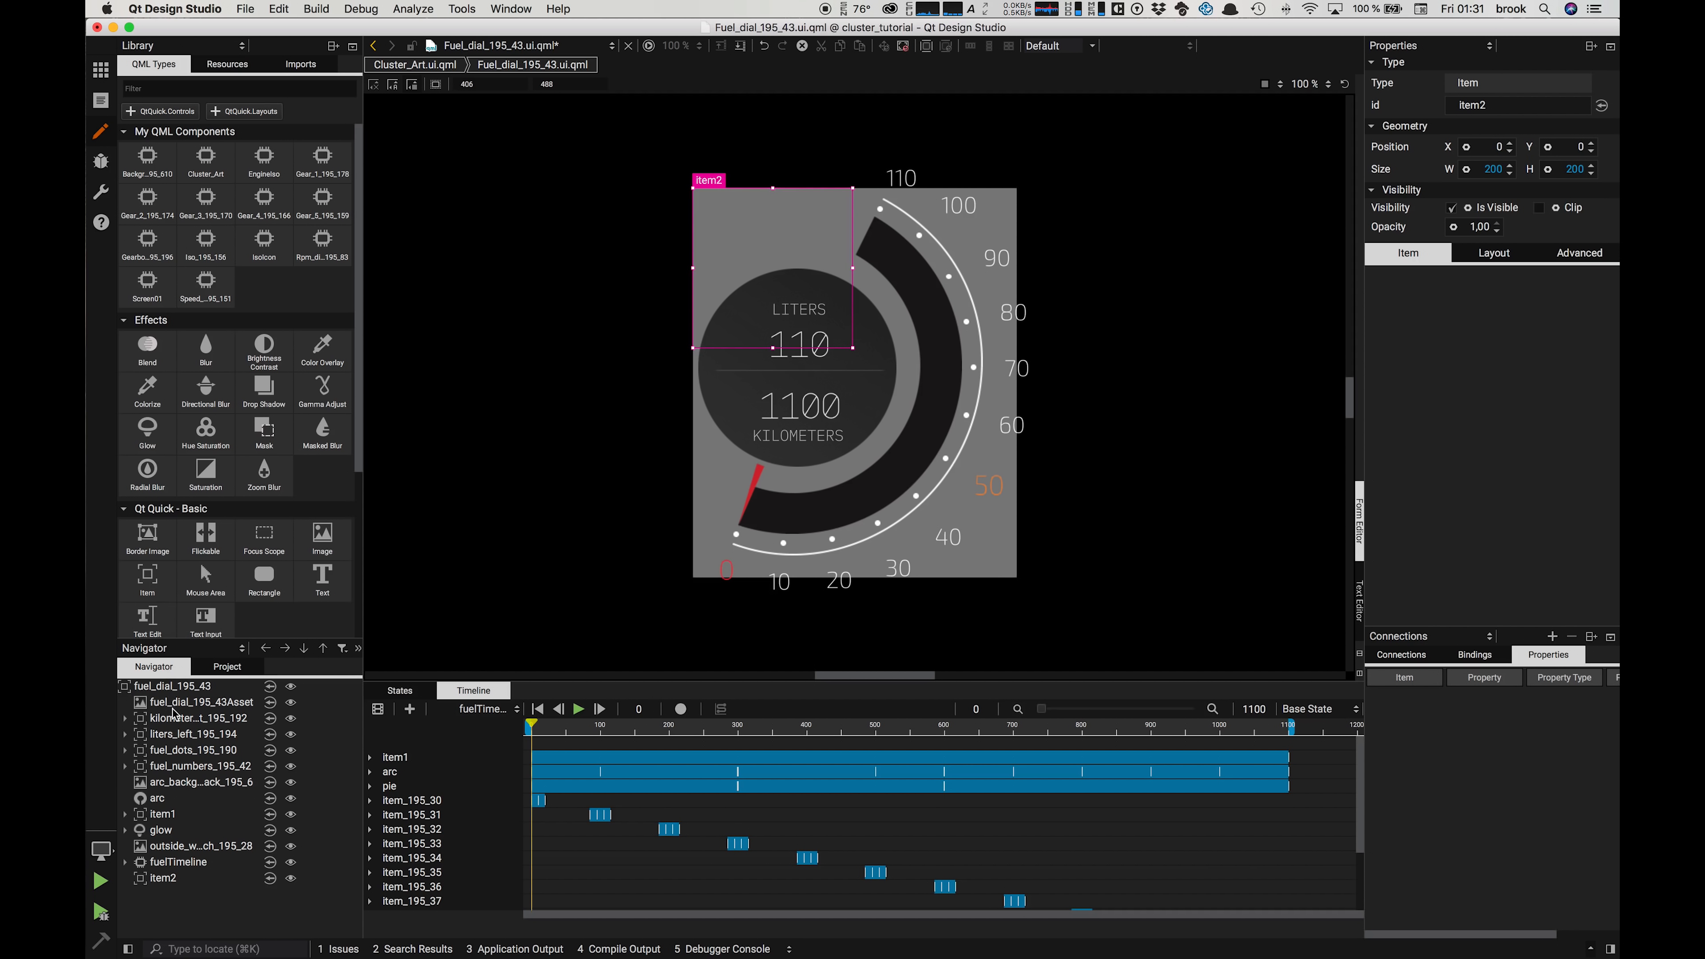
drag(162, 884, 143, 705)
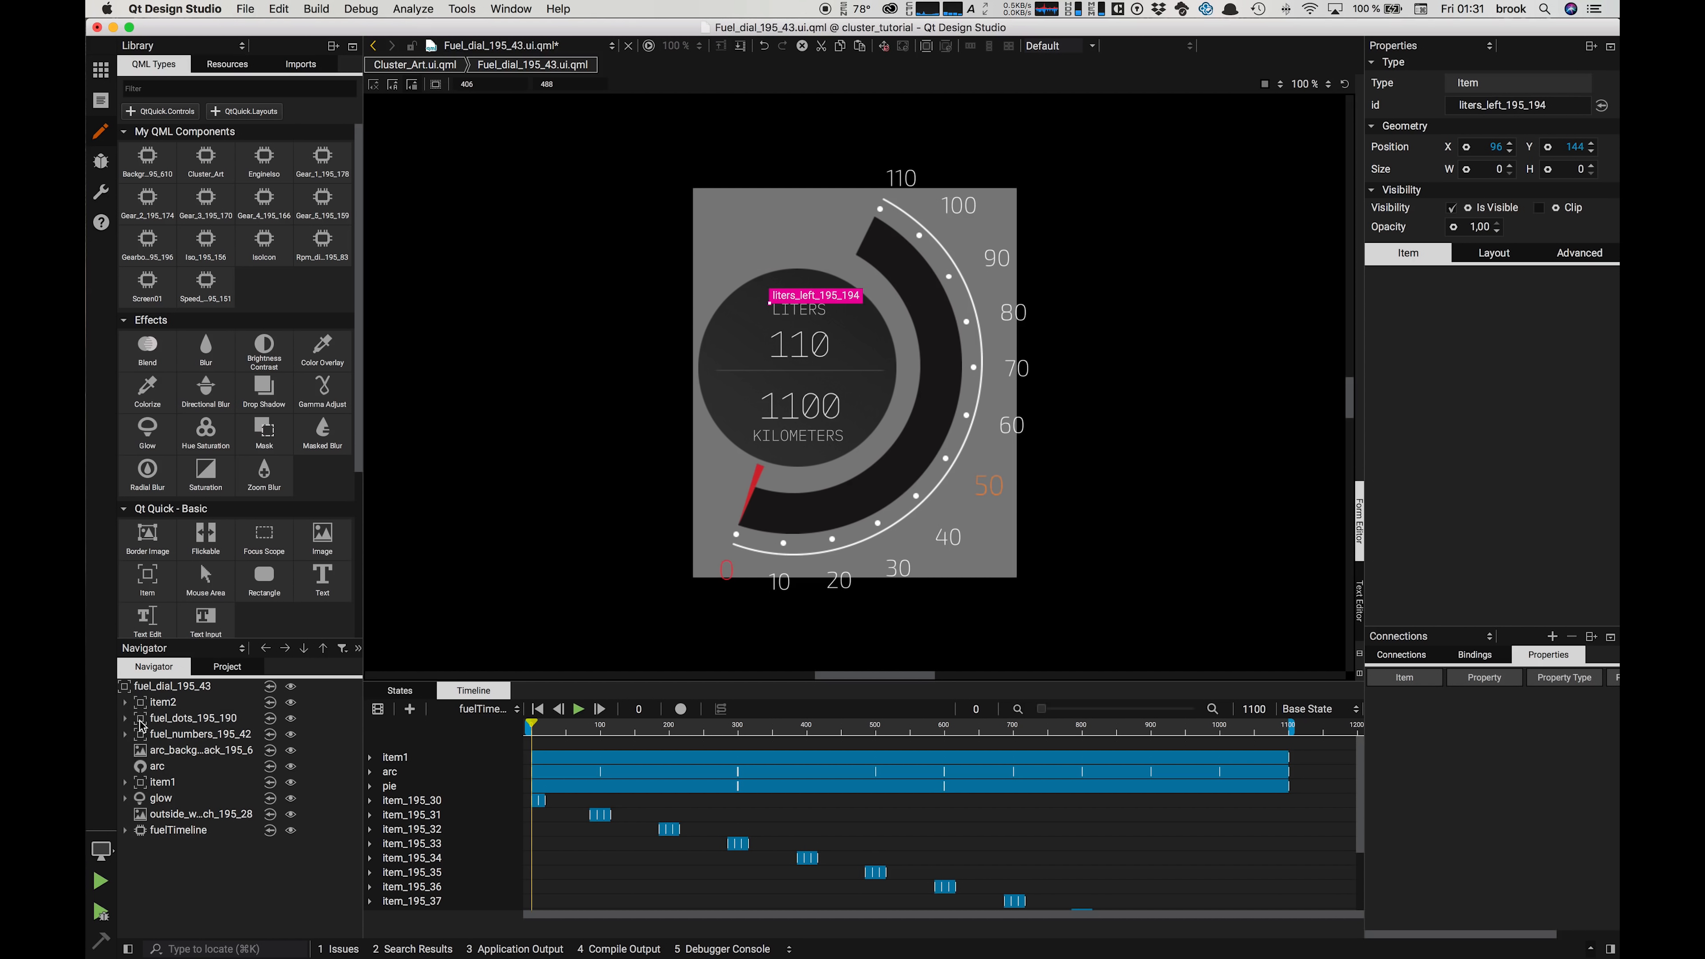
mouse_move(142, 727)
mouse_down()
mouse_move(134, 705)
mouse_move(143, 740)
mouse_move(137, 704)
mouse_move(158, 713)
mouse_up()
Step: Set the fuel_dial_195_43 root size to 450 × 550 and move item2 inside it to about X 8, Y 32
click(159, 691)
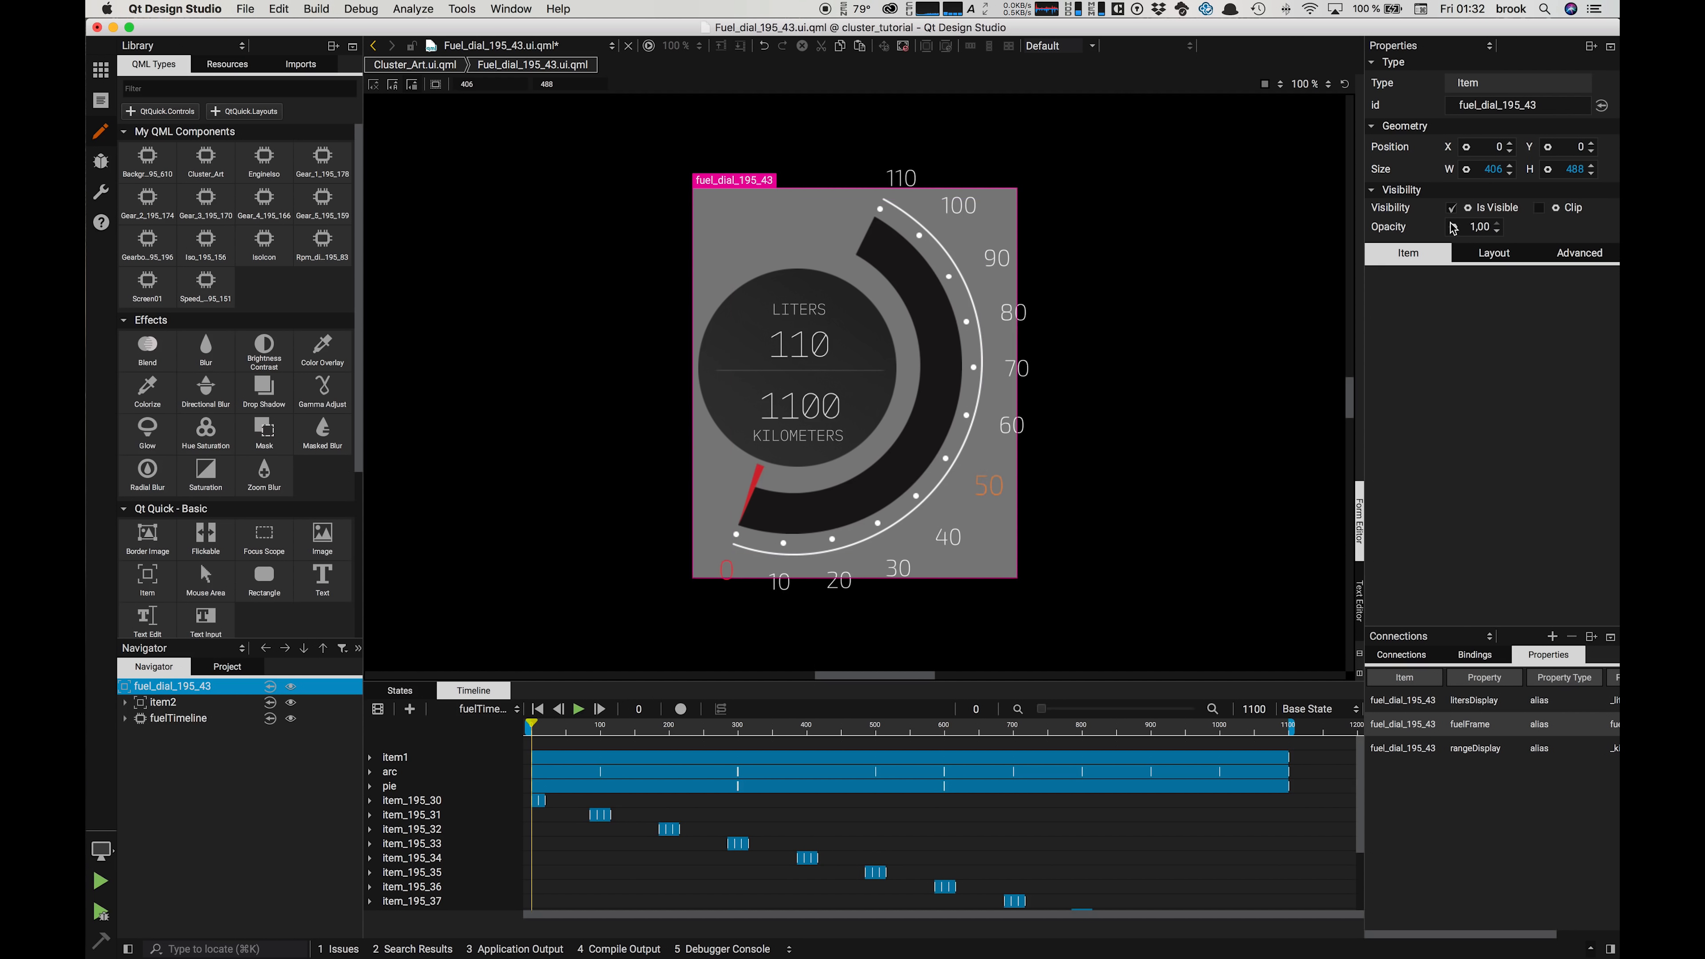
double_click(1476, 172)
text(450)
key(Return)
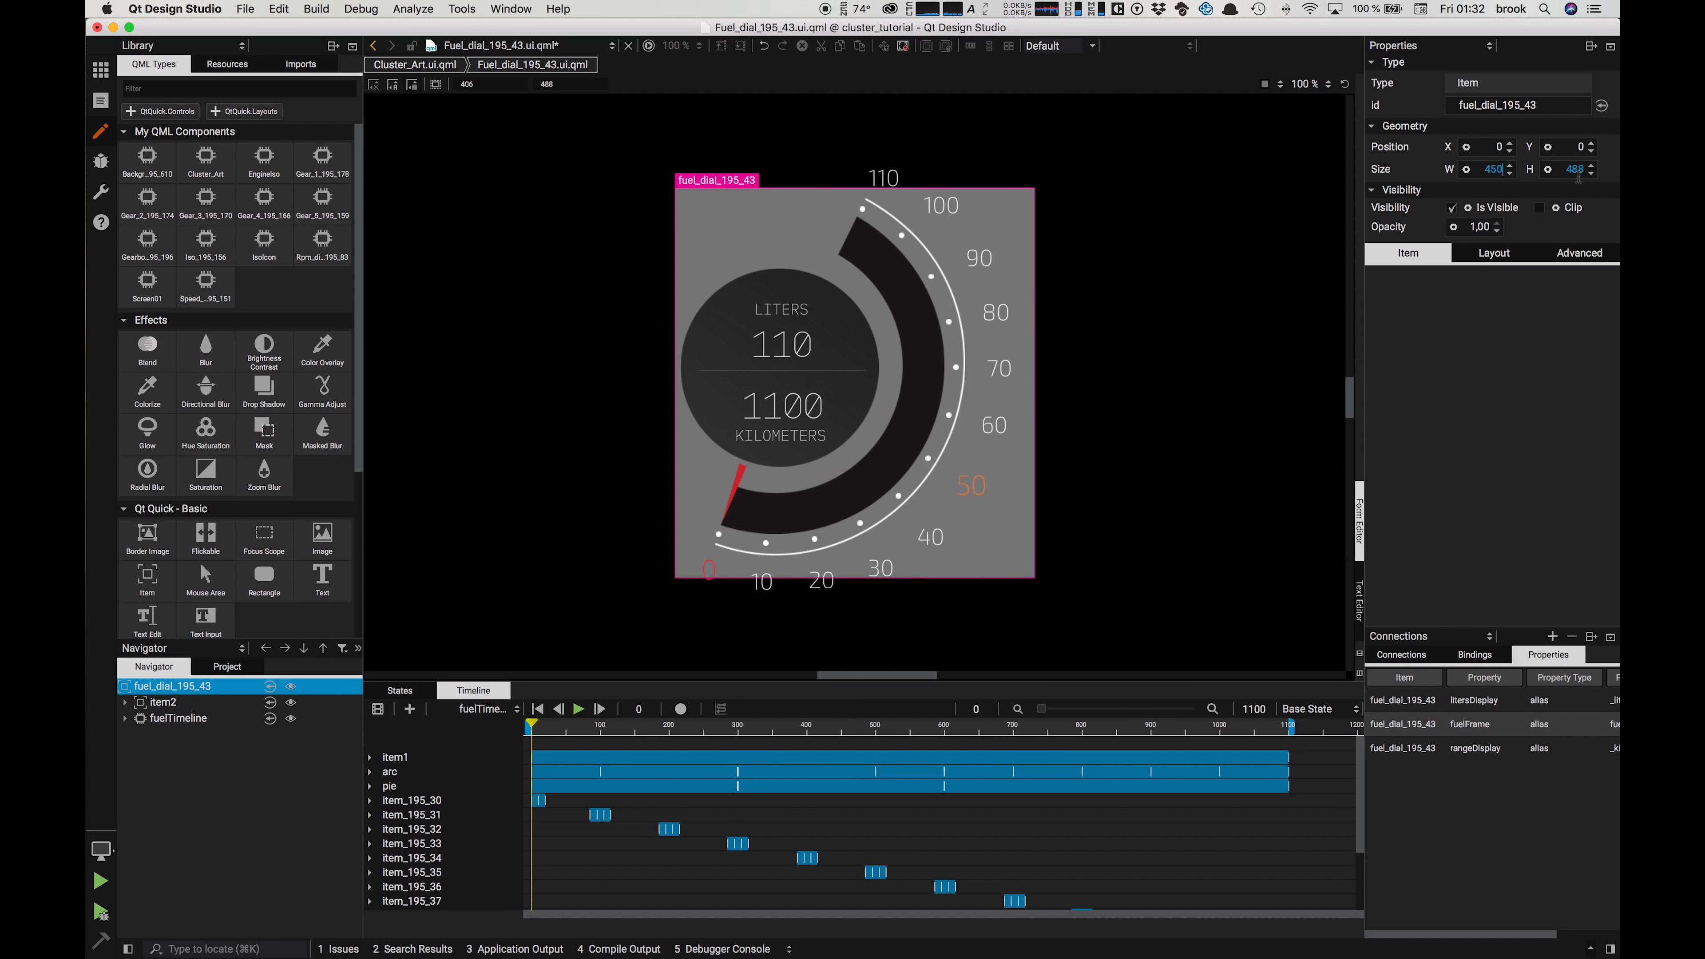
double_click(1576, 170)
text(550)
key(Return)
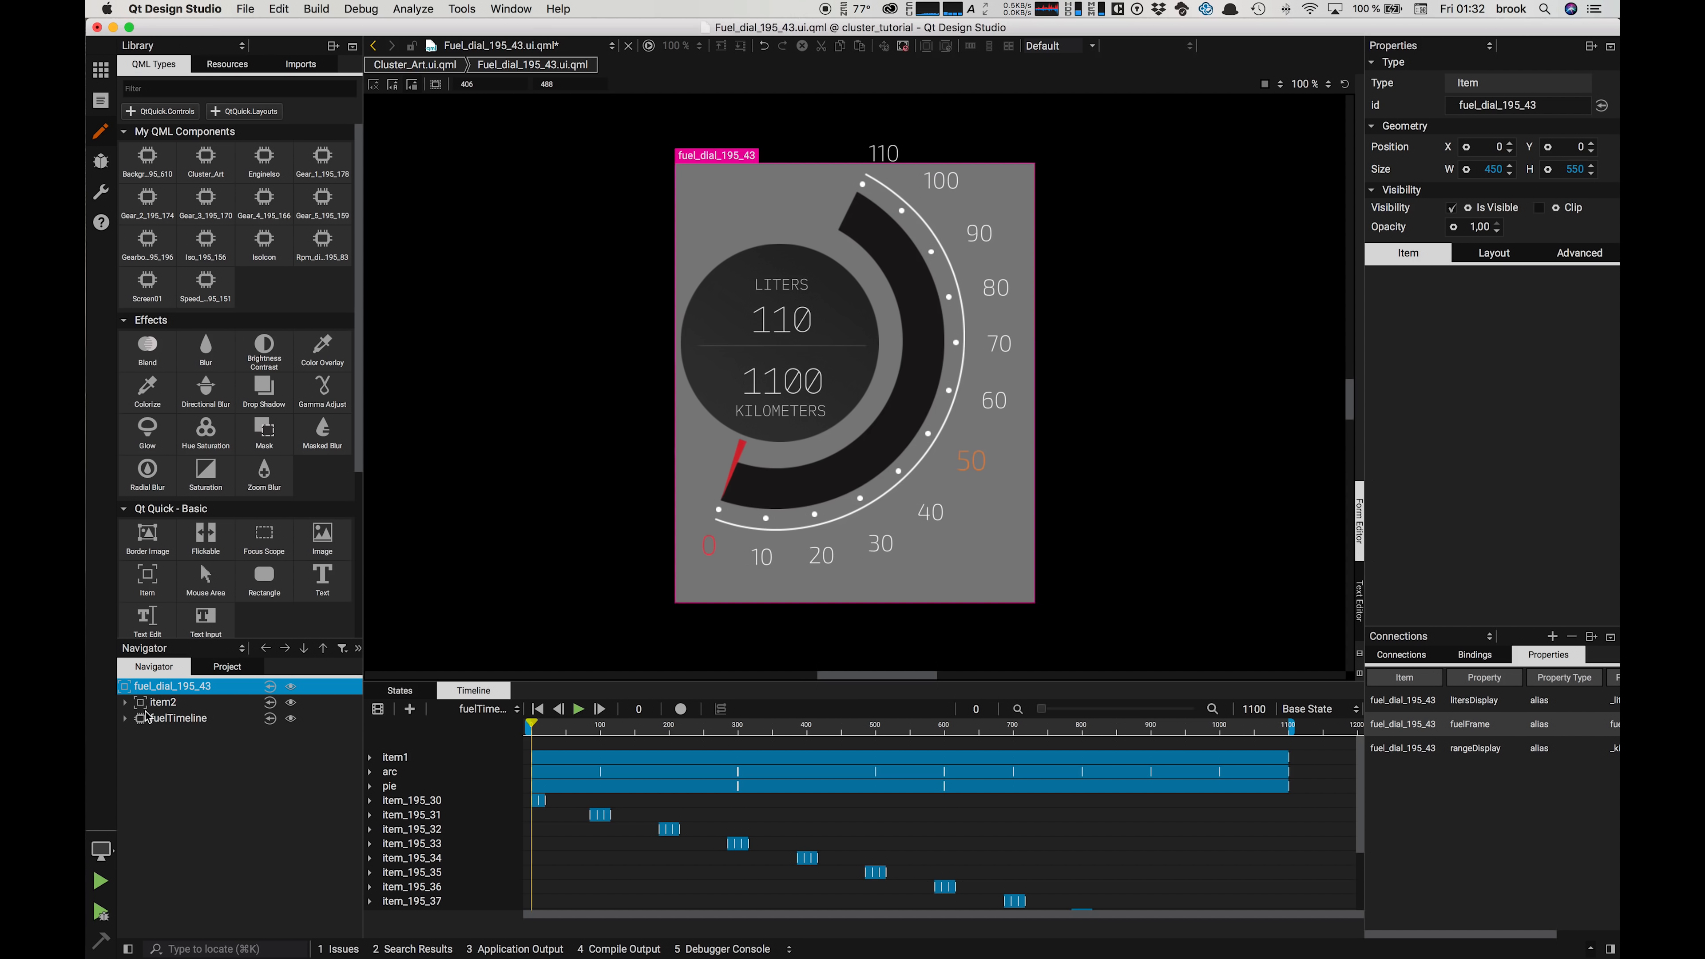
click(158, 702)
drag(736, 229, 742, 254)
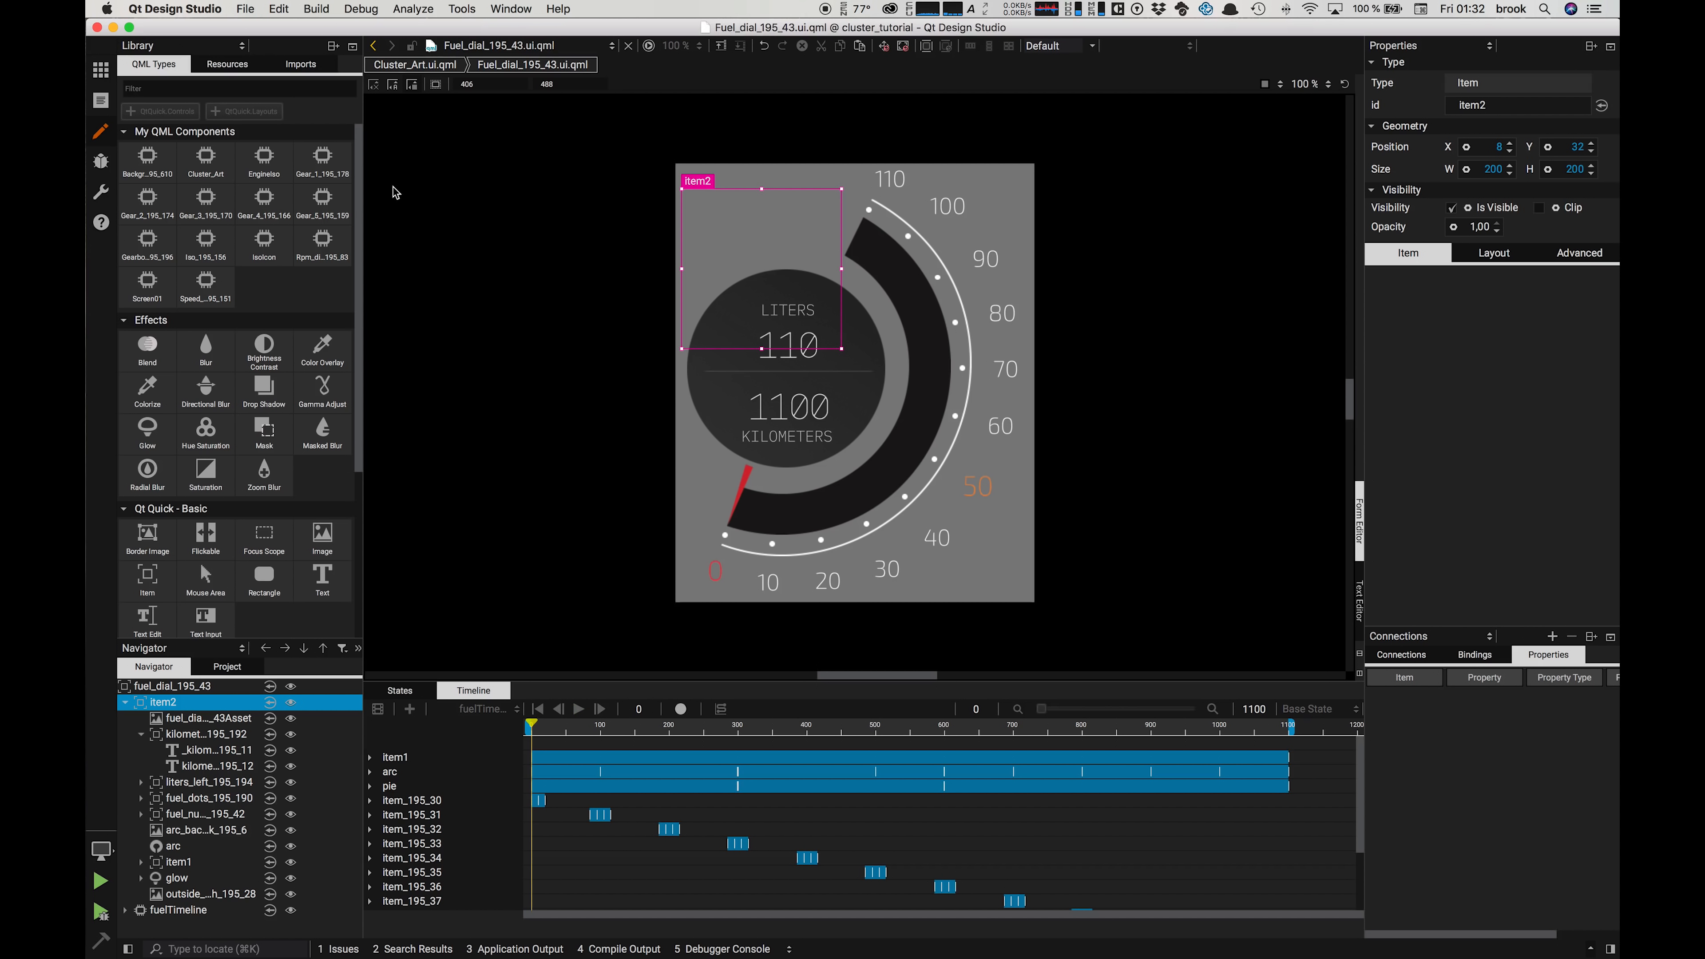
Step: Return to Cluster_Art.ui.qml and nest fuel_dial_195_43 under directionalBlur1
click(412, 67)
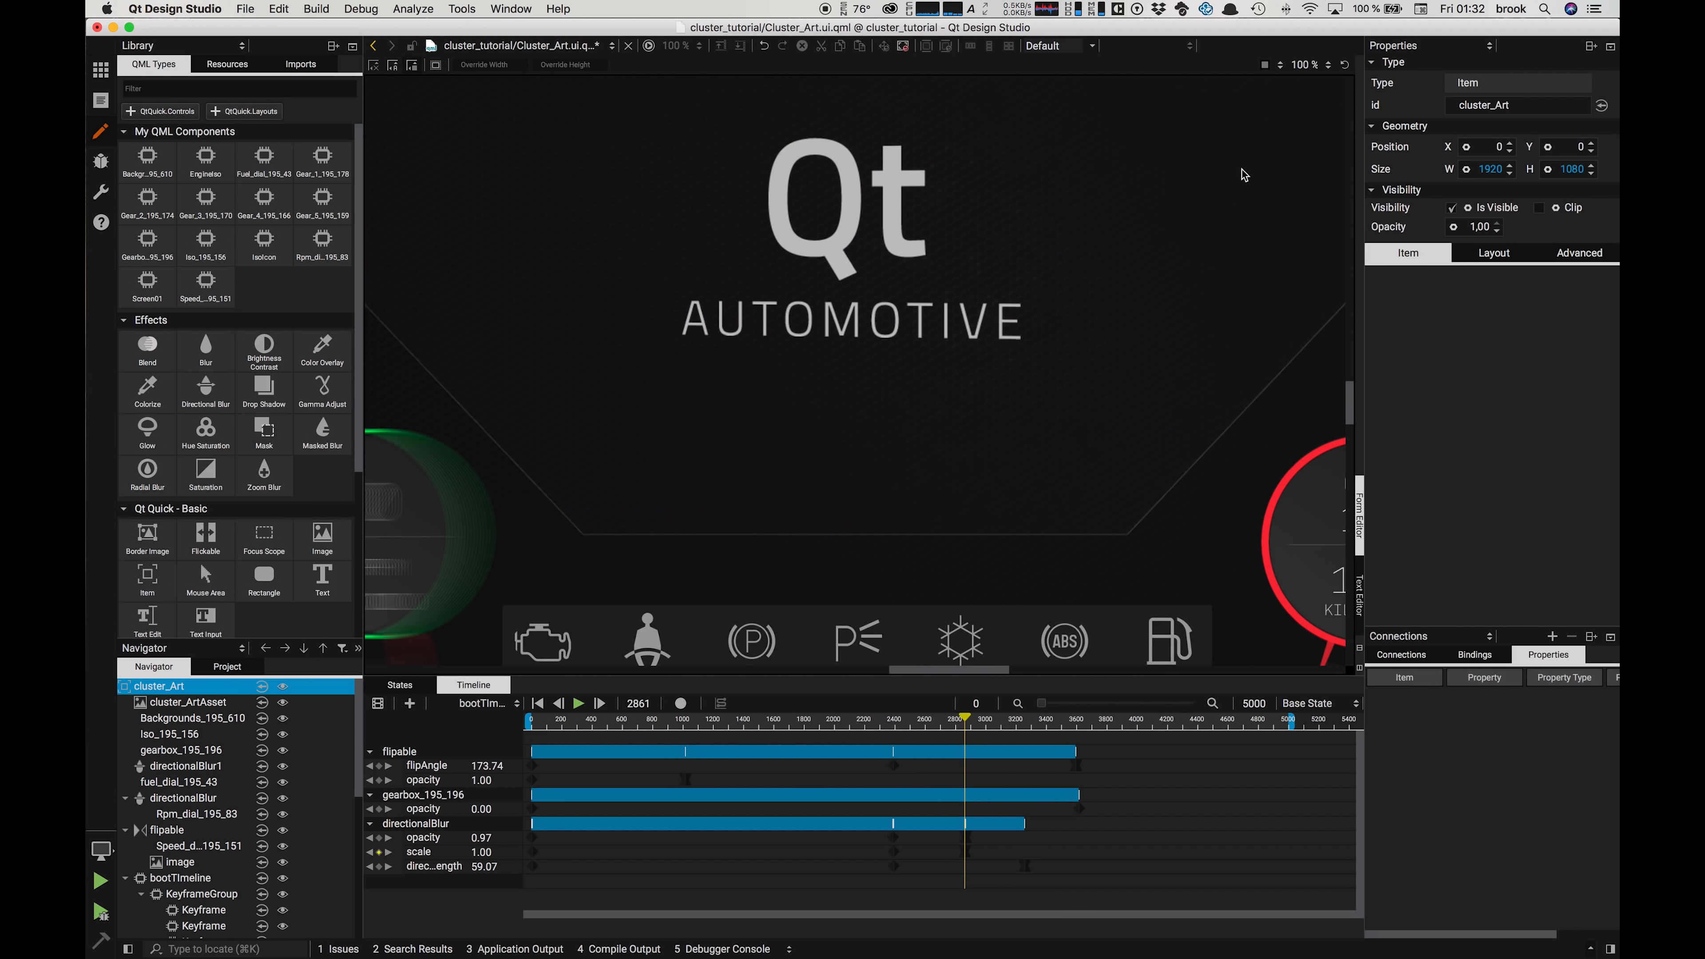
click(1305, 64)
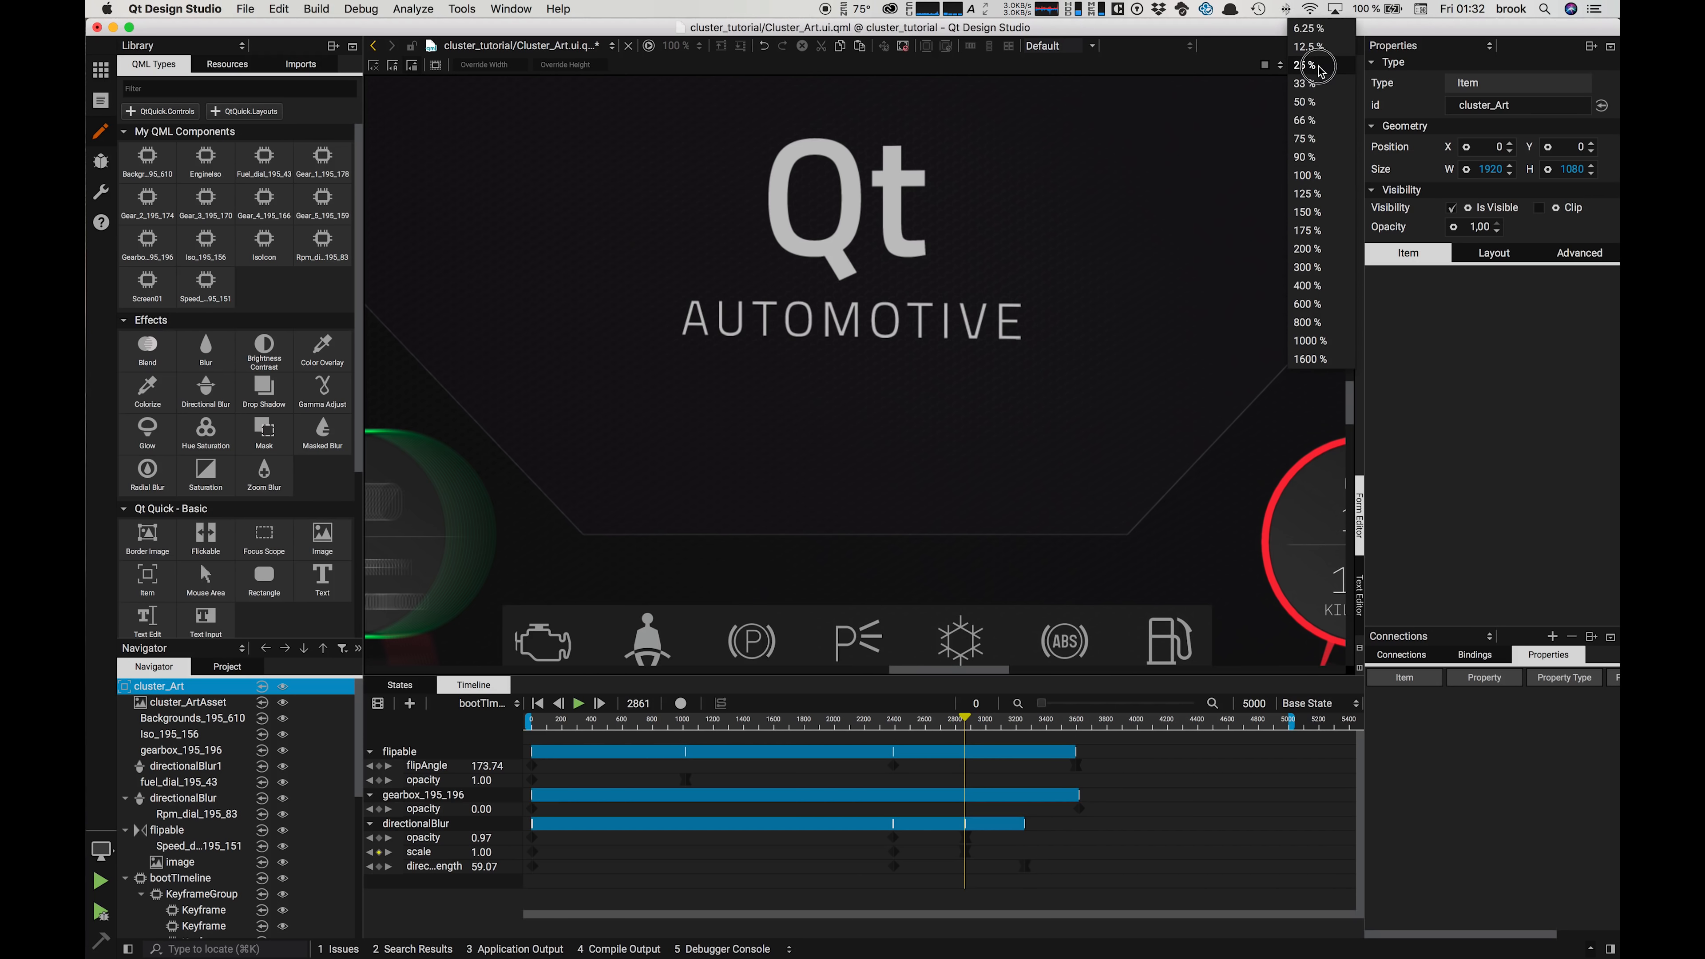
click(1303, 103)
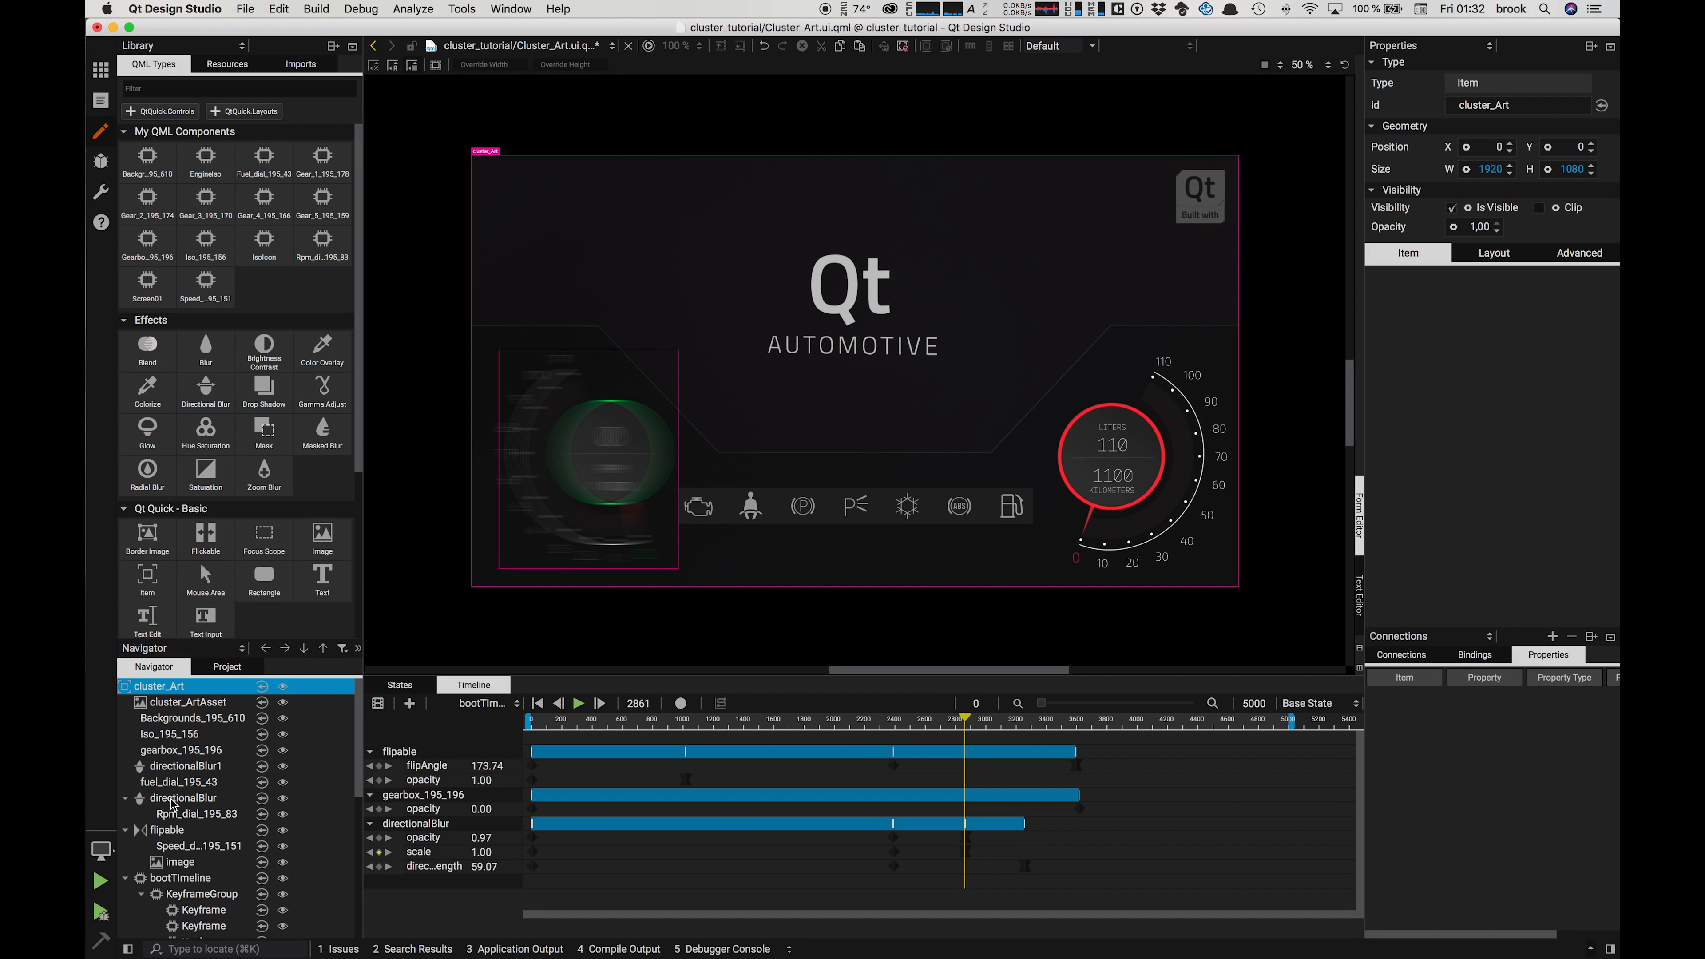
click(176, 784)
drag(178, 785, 178, 774)
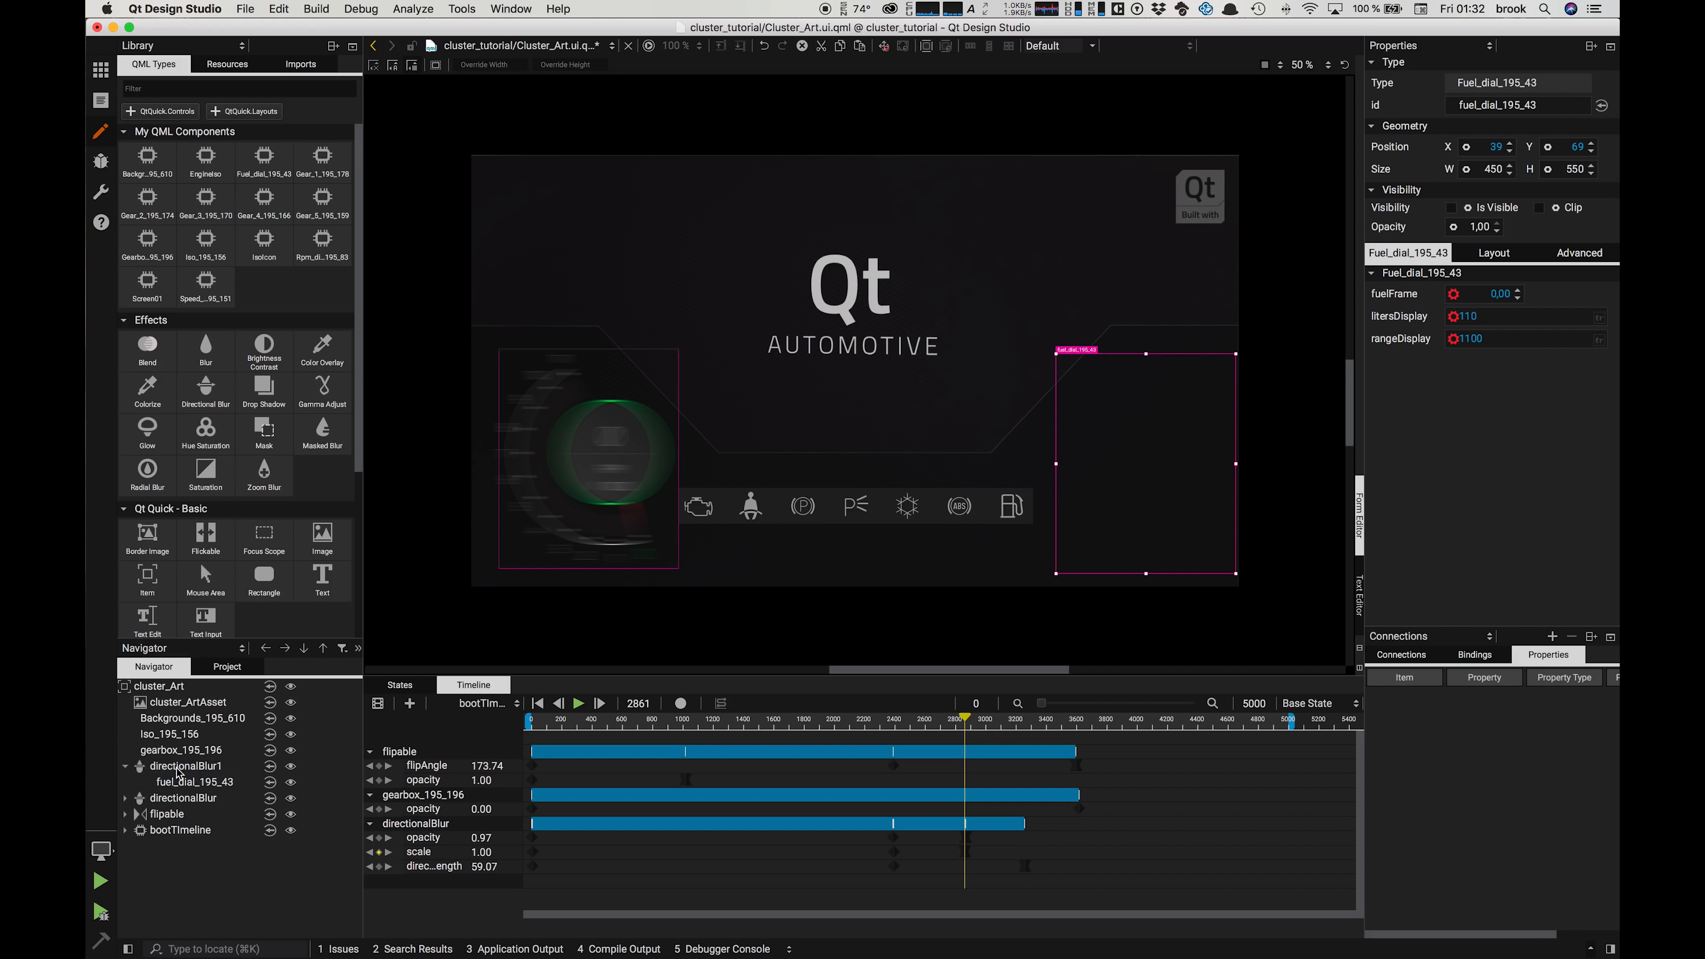
Step: Set directionalBlur1's true/false blur property to false and shift the effect up to about Y 422
click(175, 769)
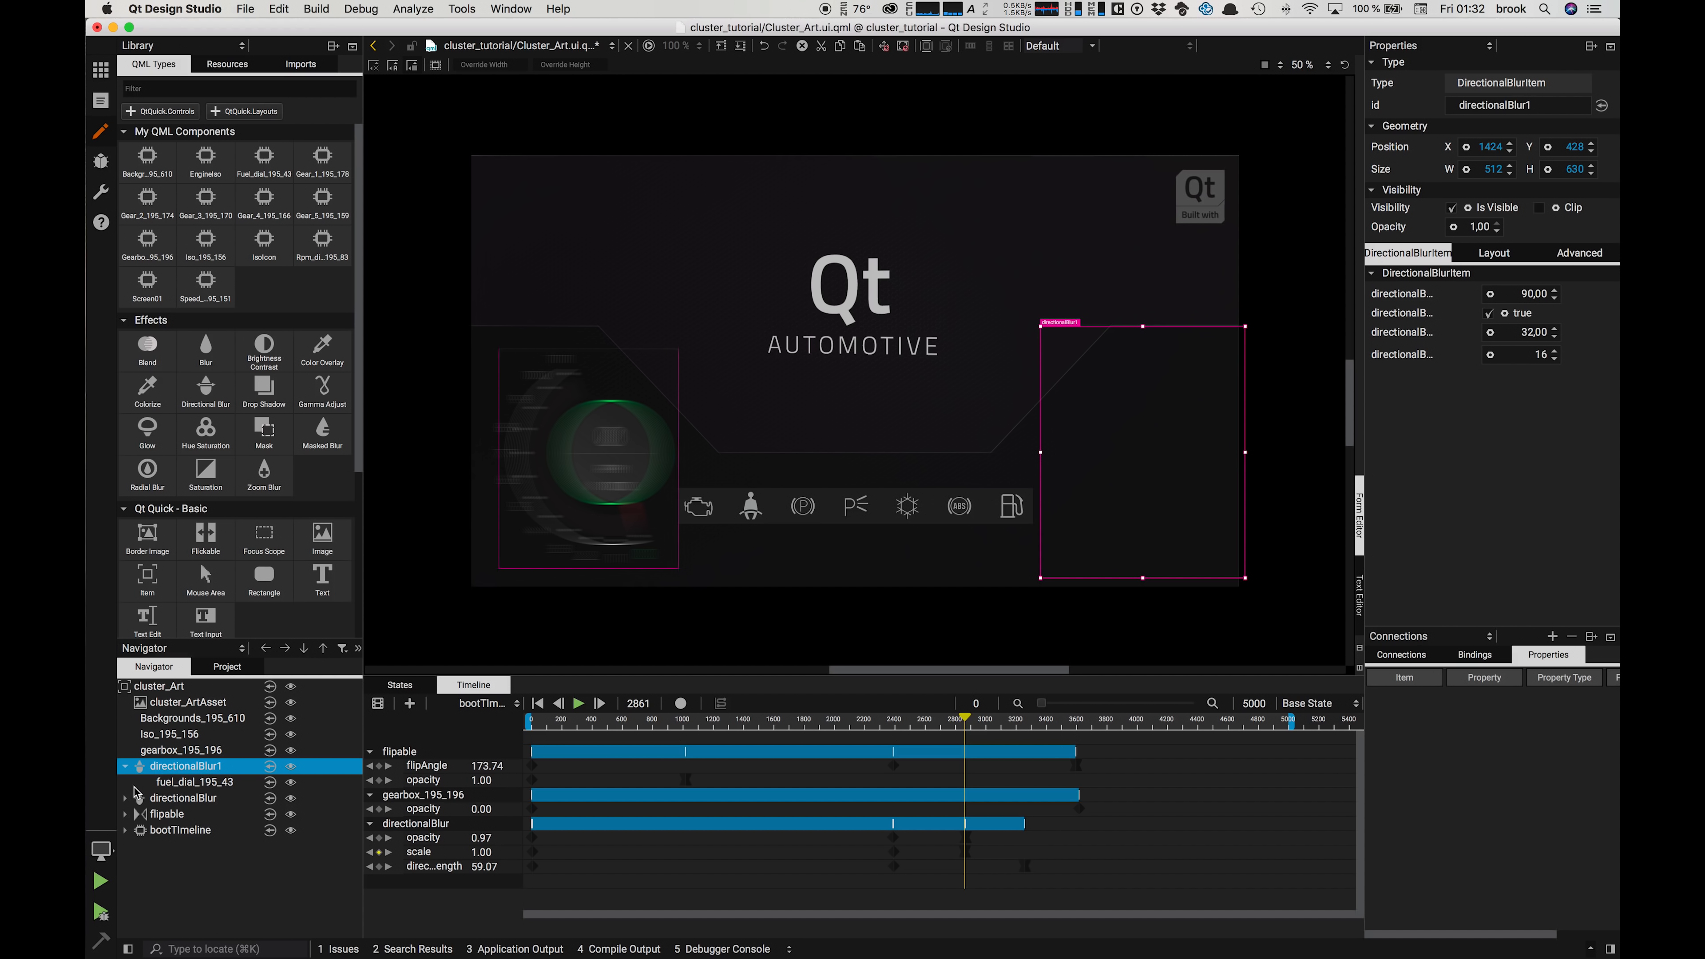
click(1488, 314)
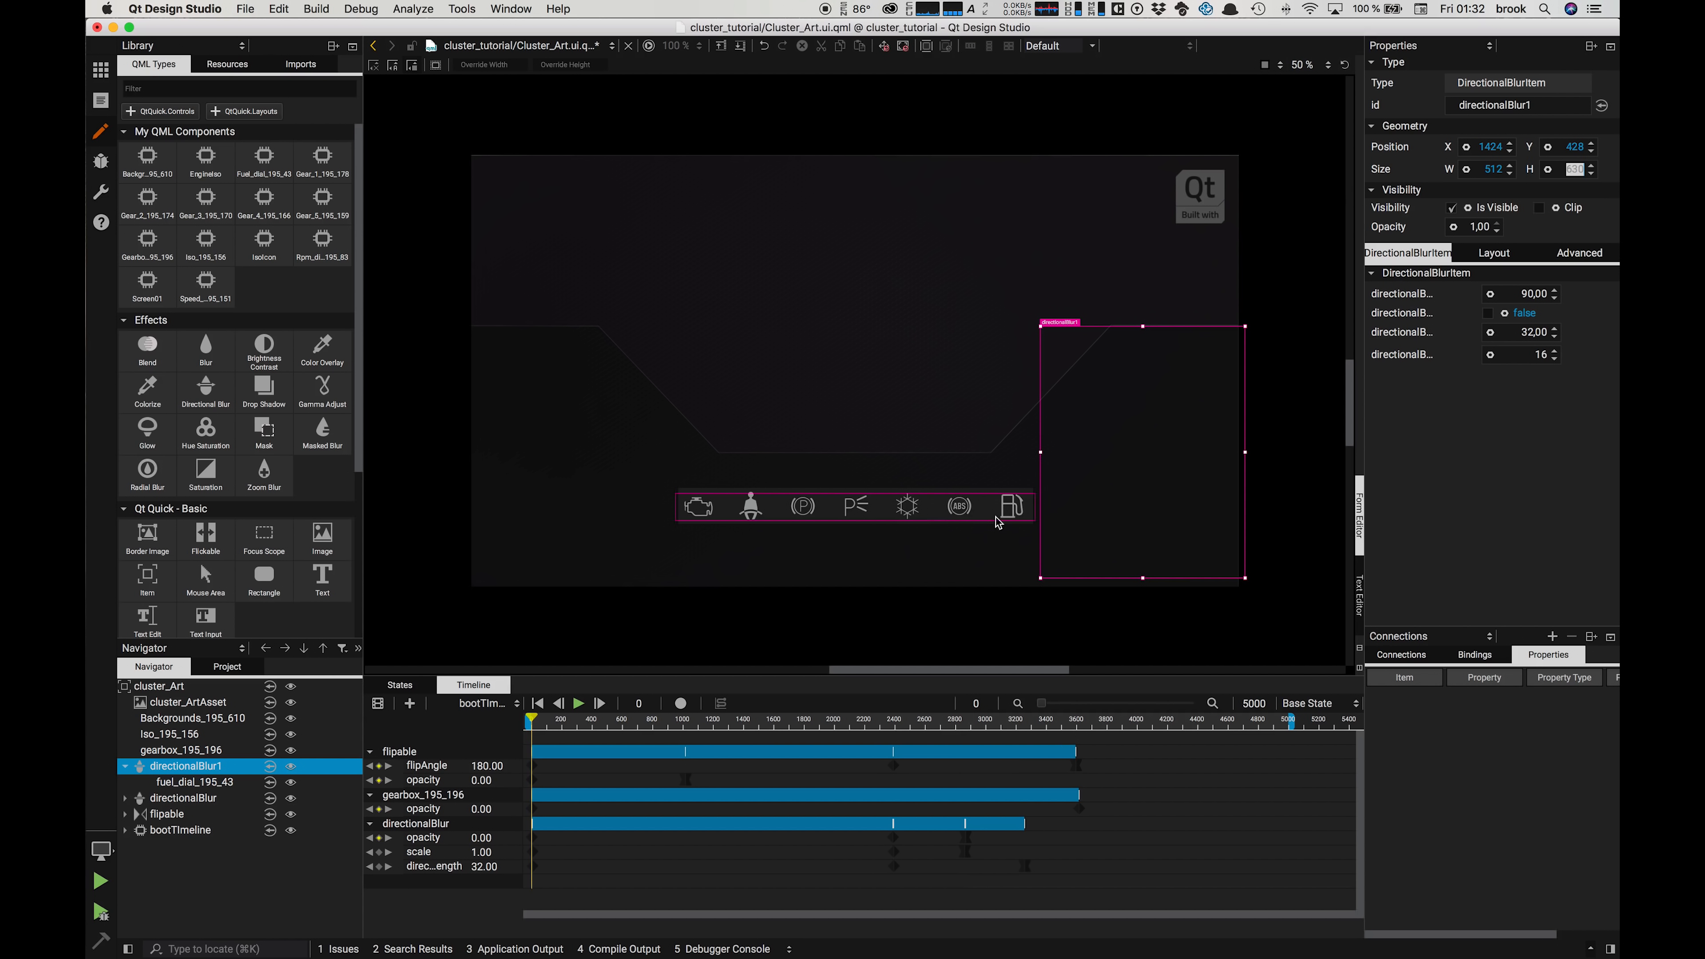
drag(531, 719, 1016, 749)
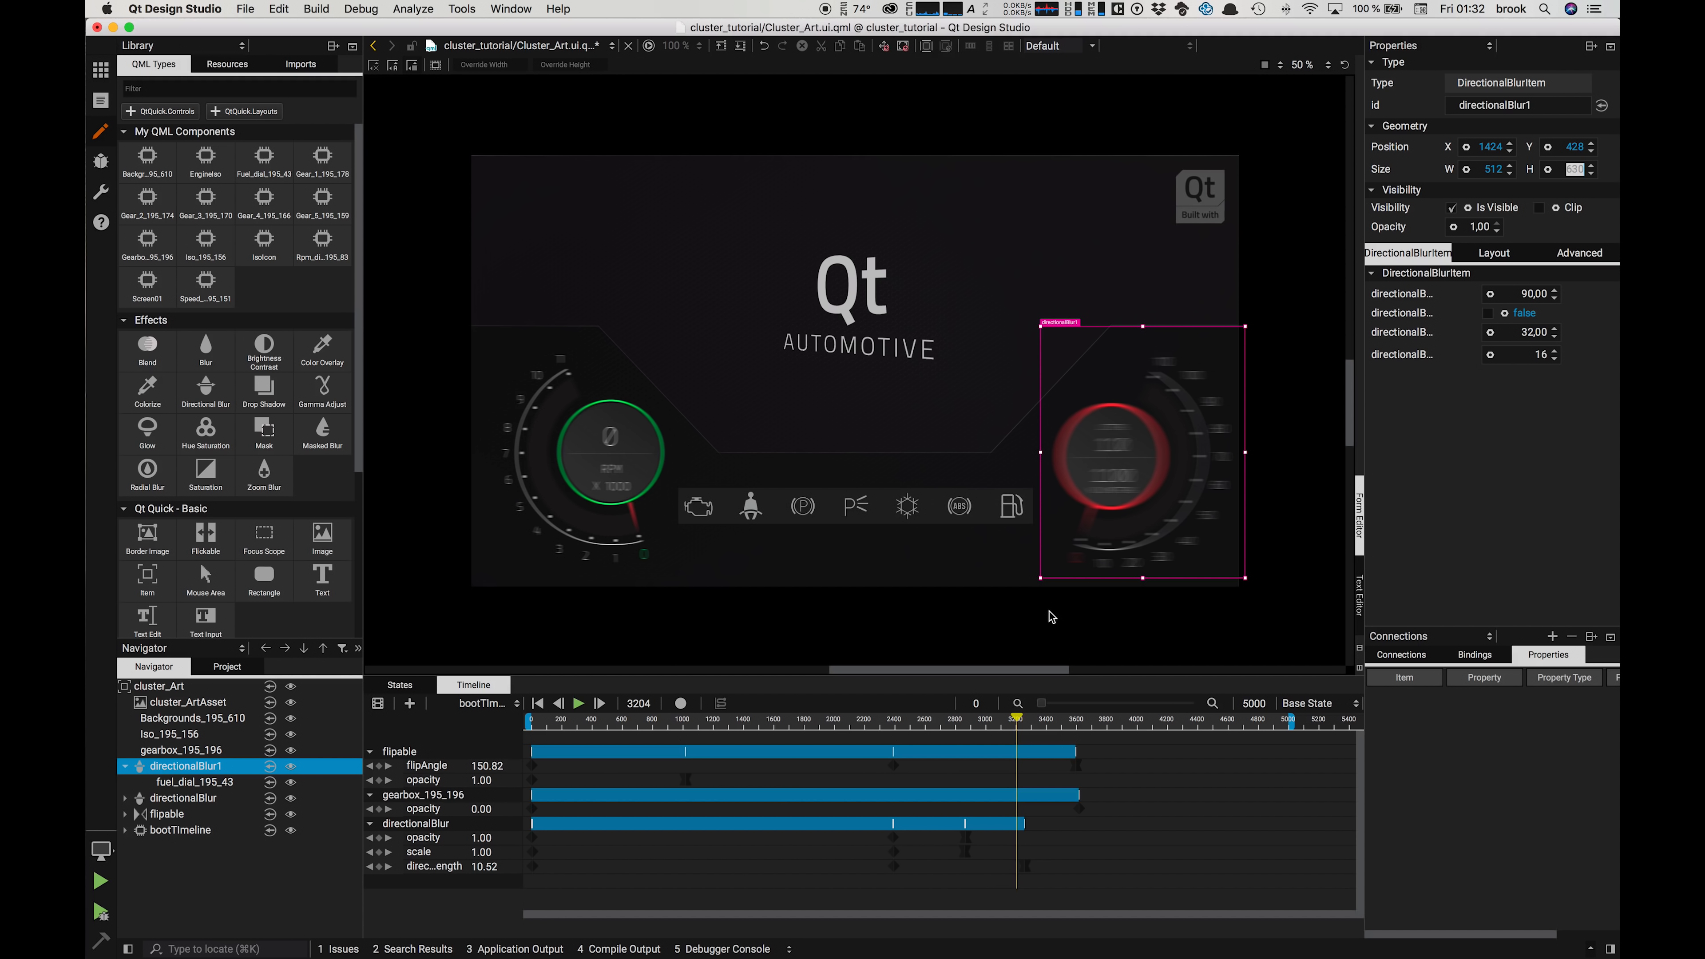
click(1106, 467)
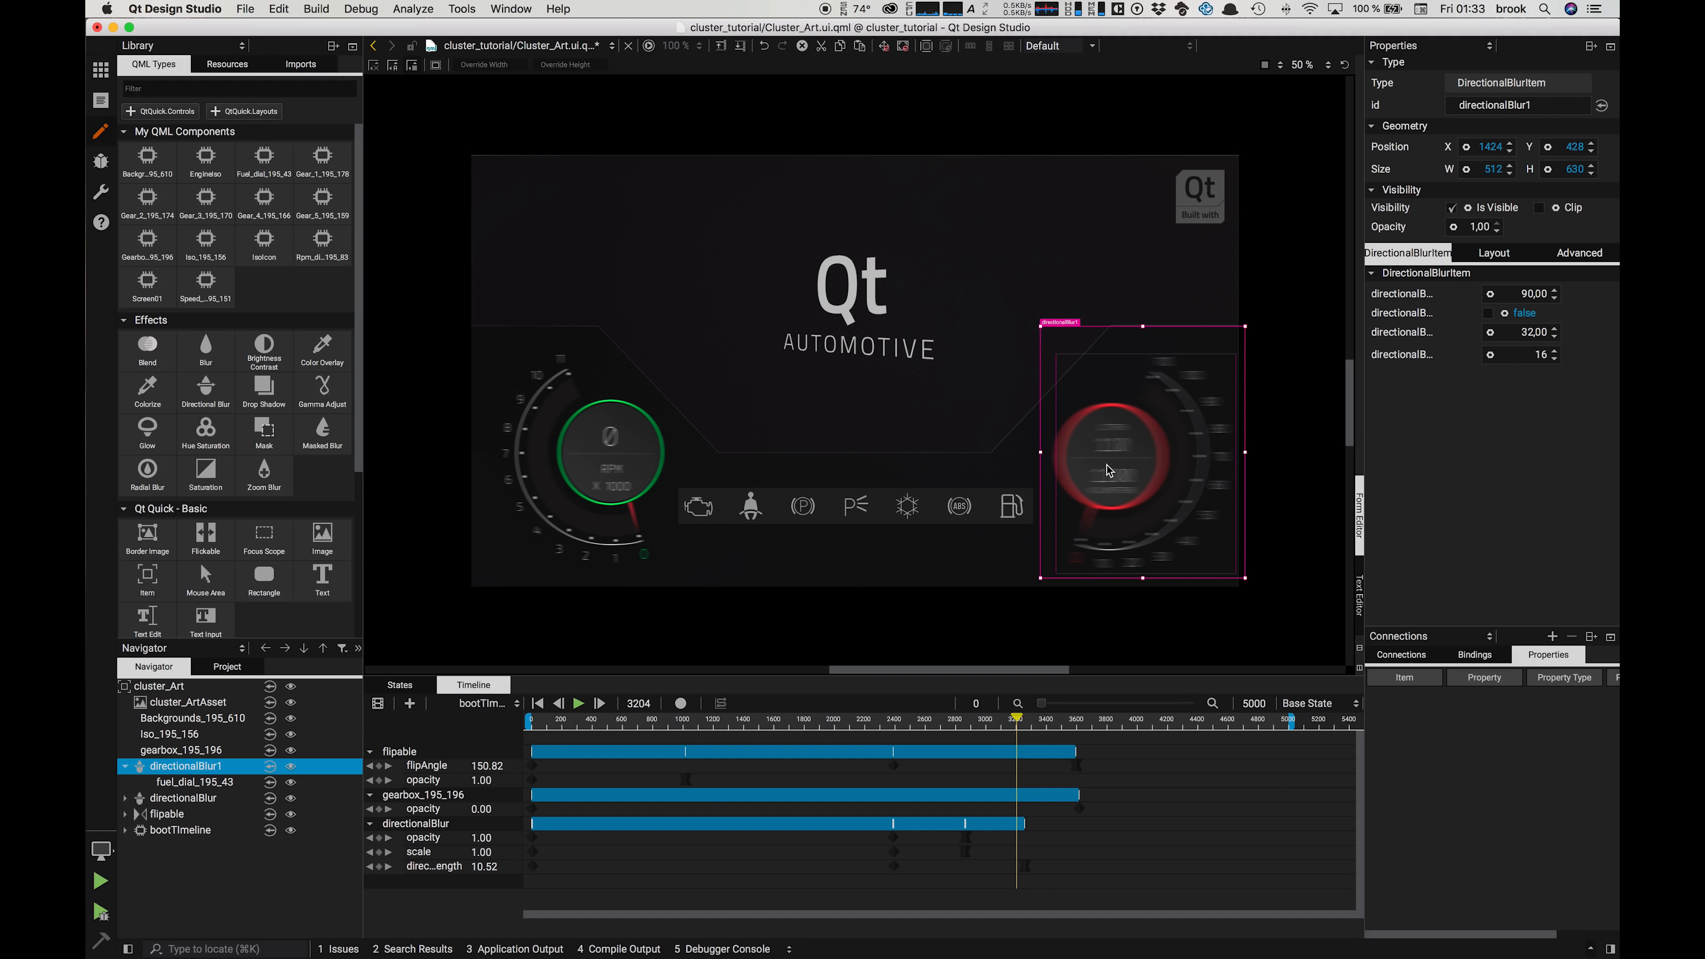
click(176, 766)
drag(1052, 327, 1055, 334)
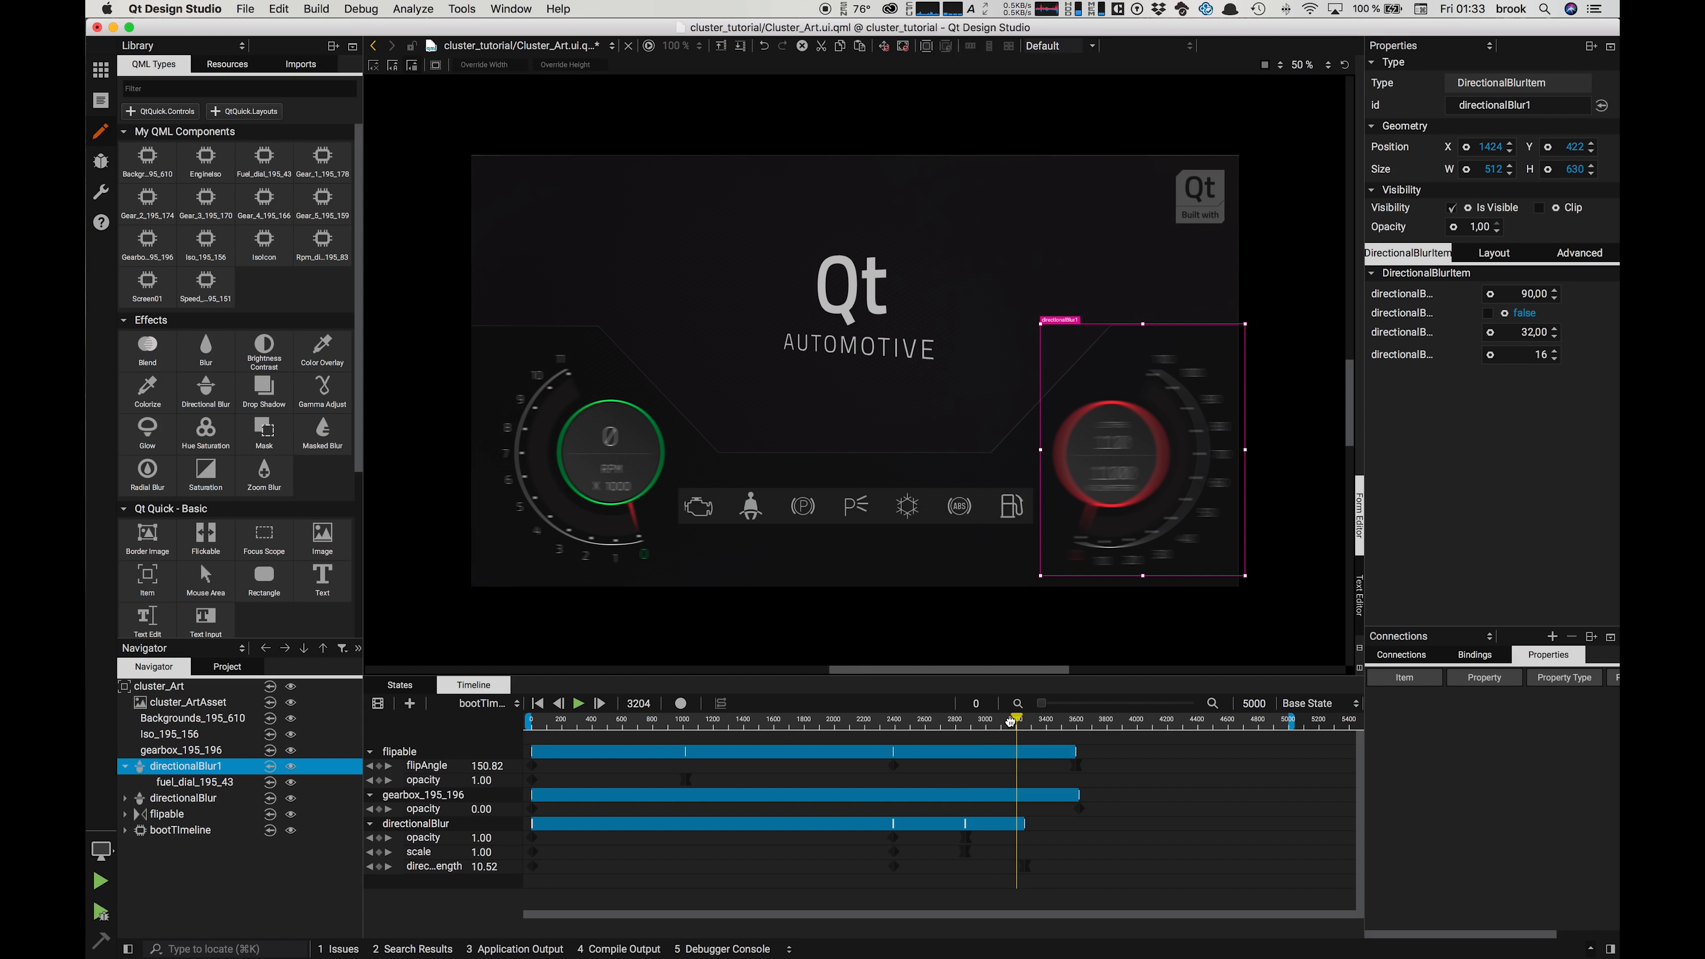
Step: Copy all timeline keyframes from directionalBlur and paste them onto directionalBlur1
drag(1010, 720, 388, 780)
click(397, 825)
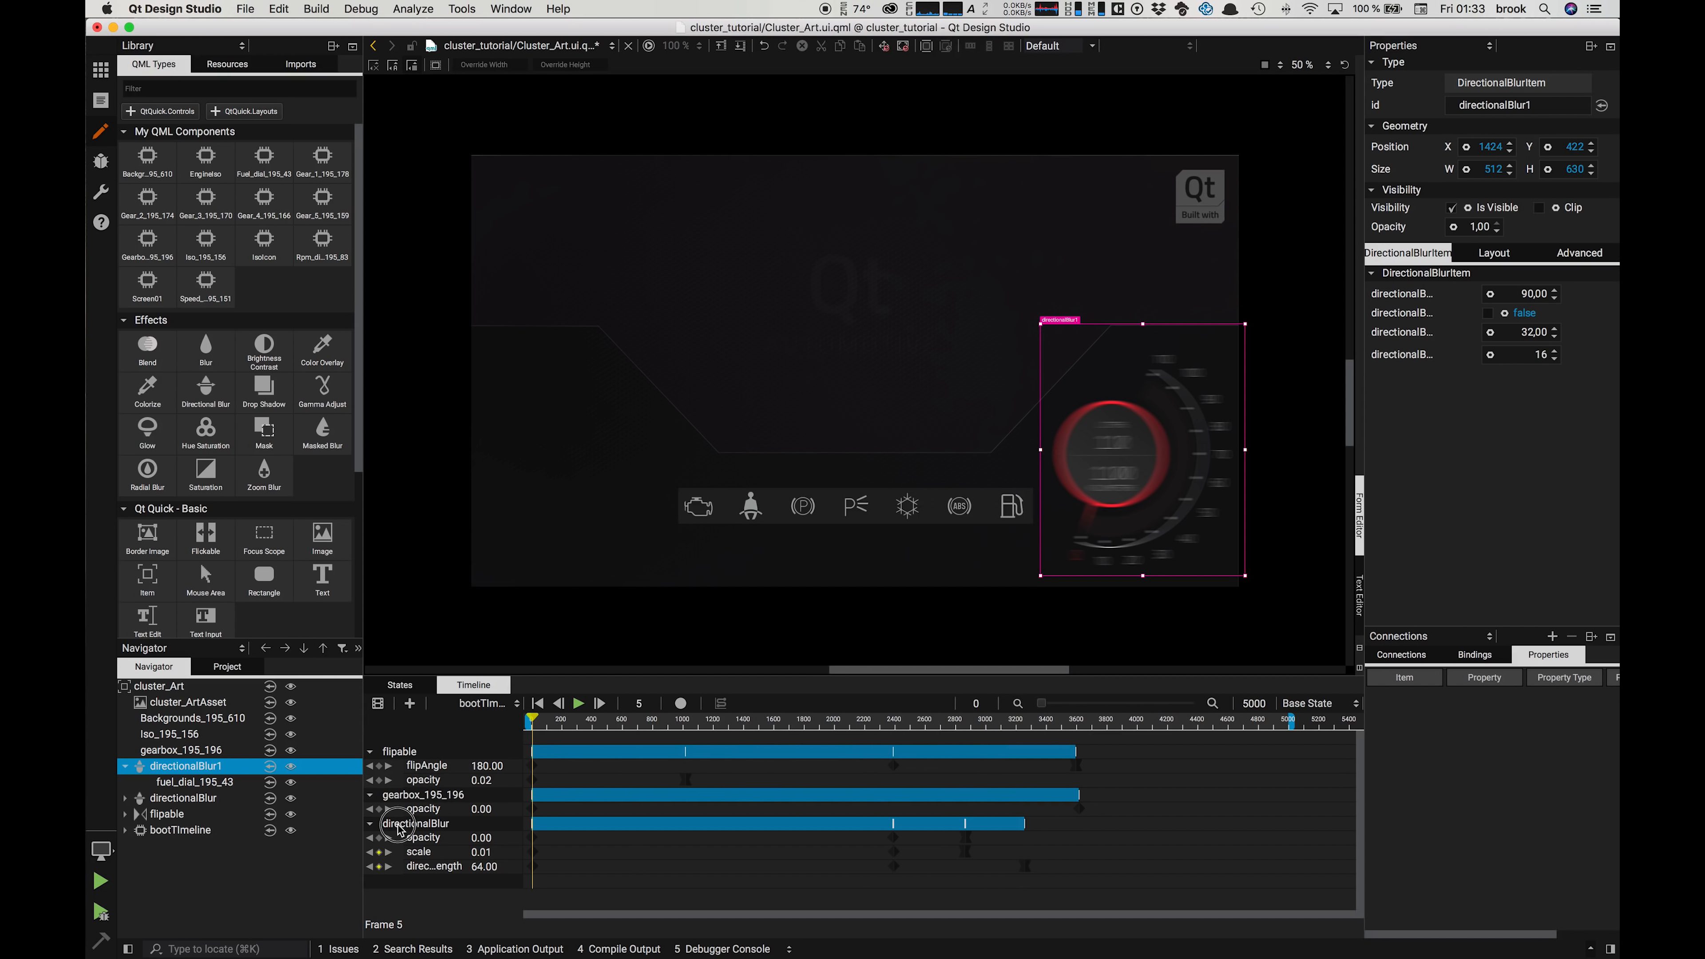
right_click(402, 827)
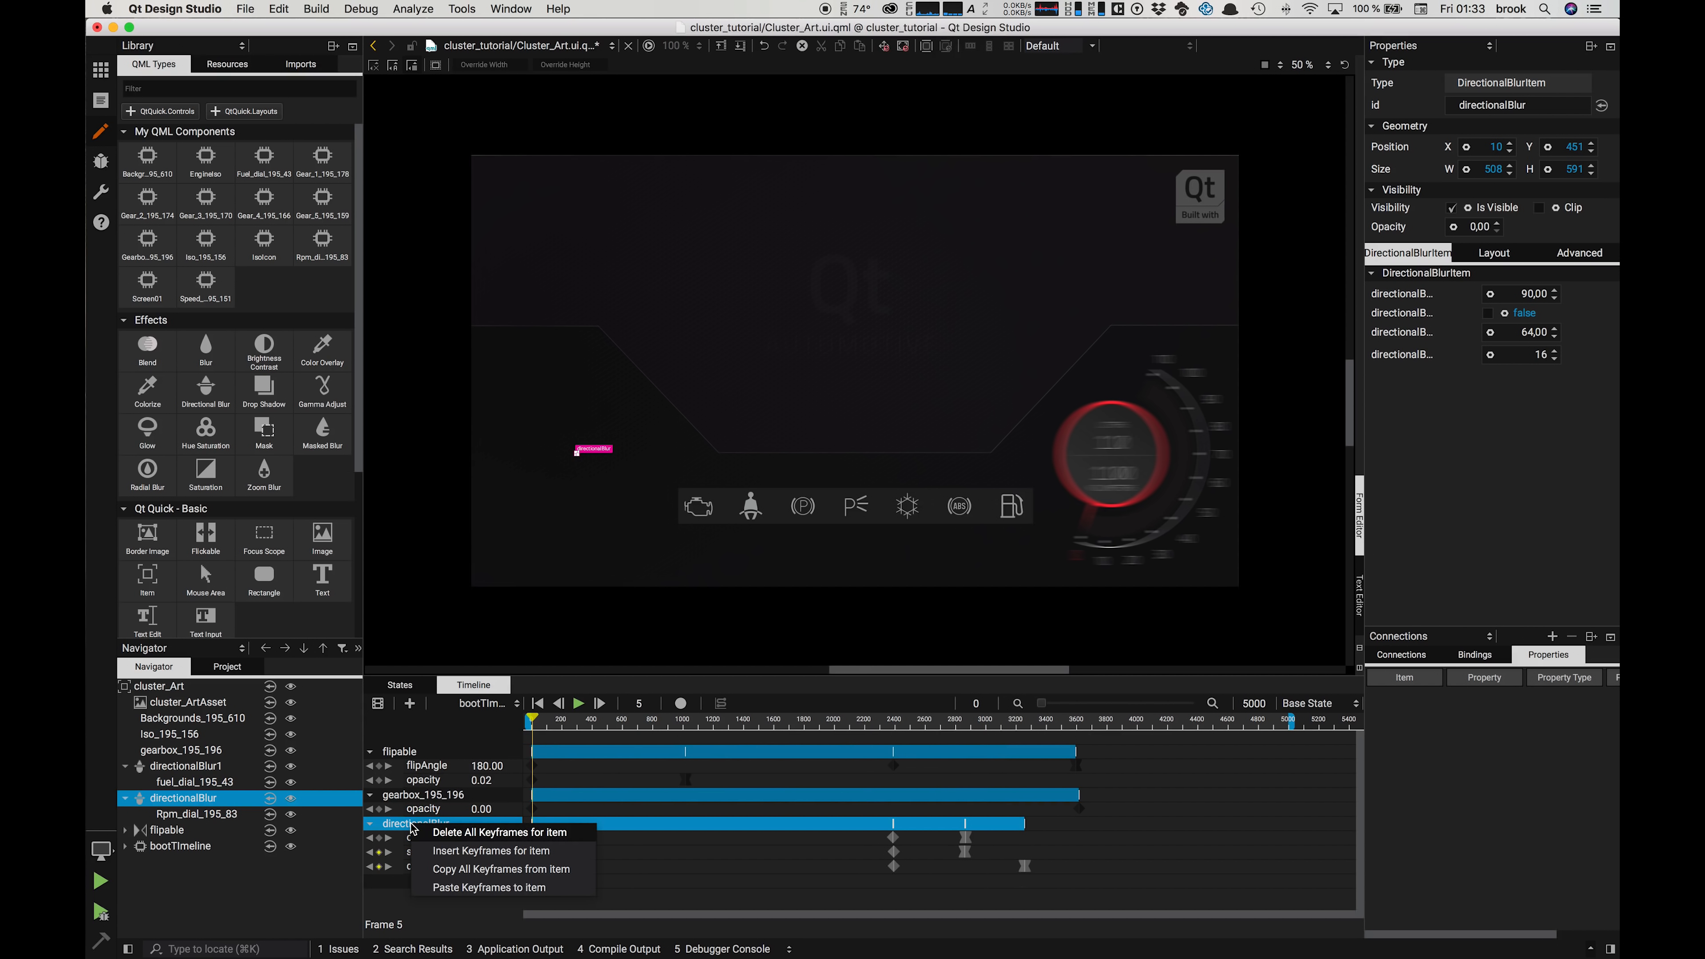
click(446, 870)
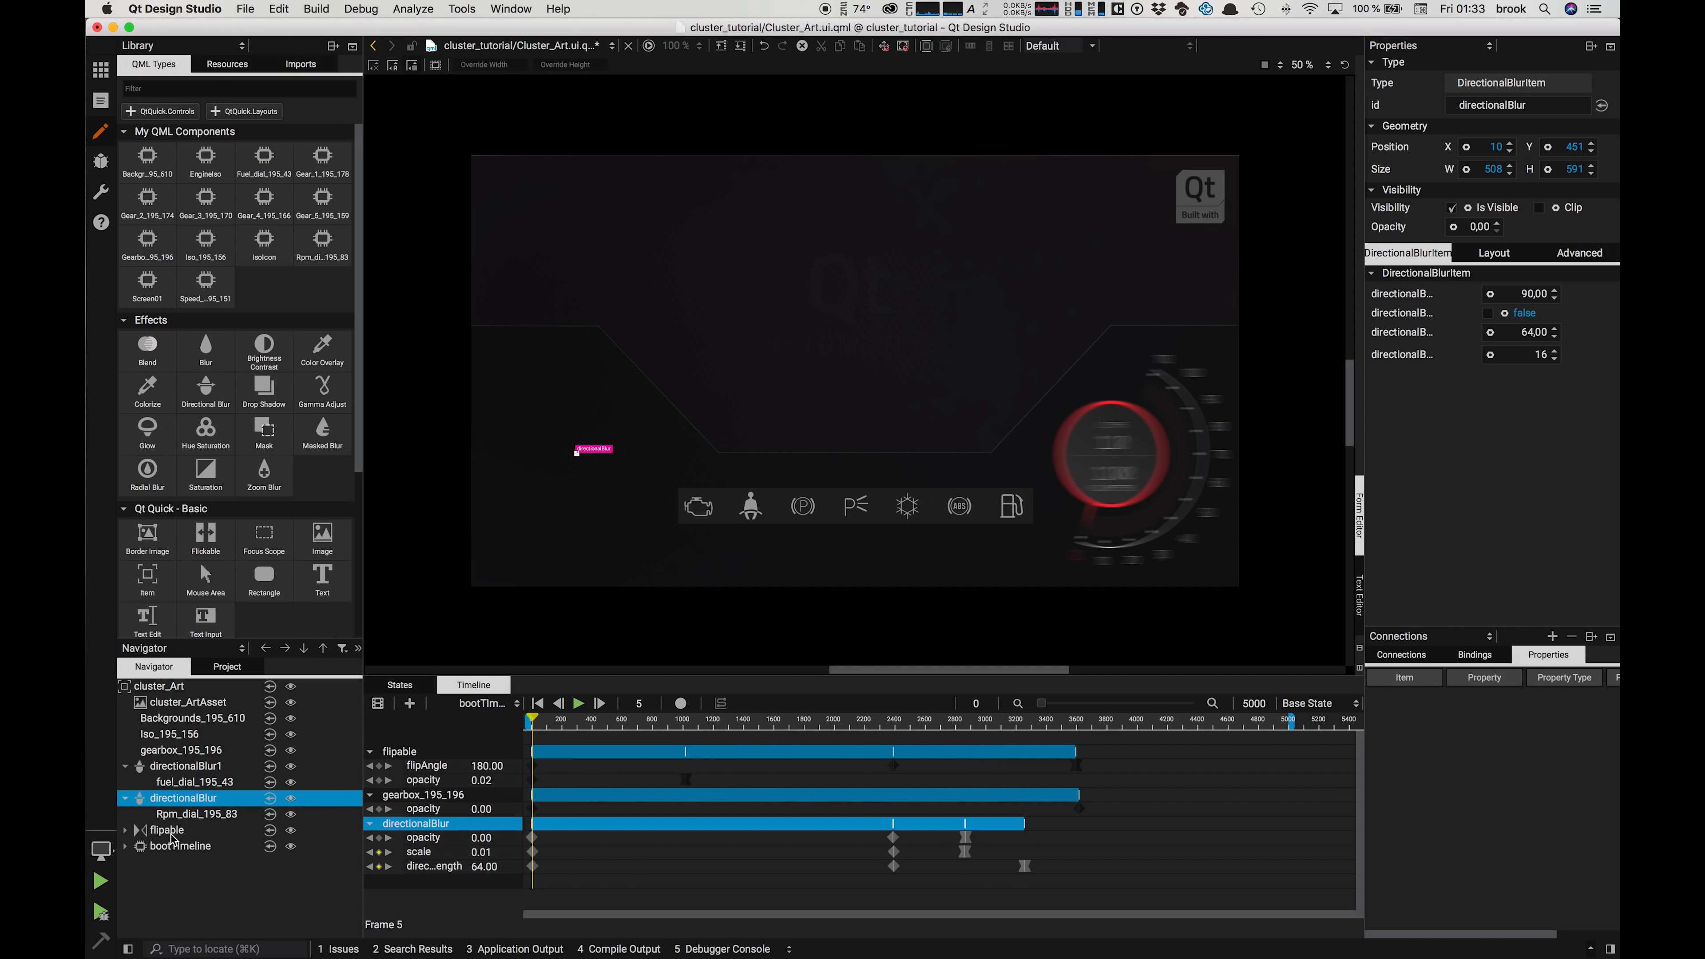
click(181, 766)
right_click(181, 767)
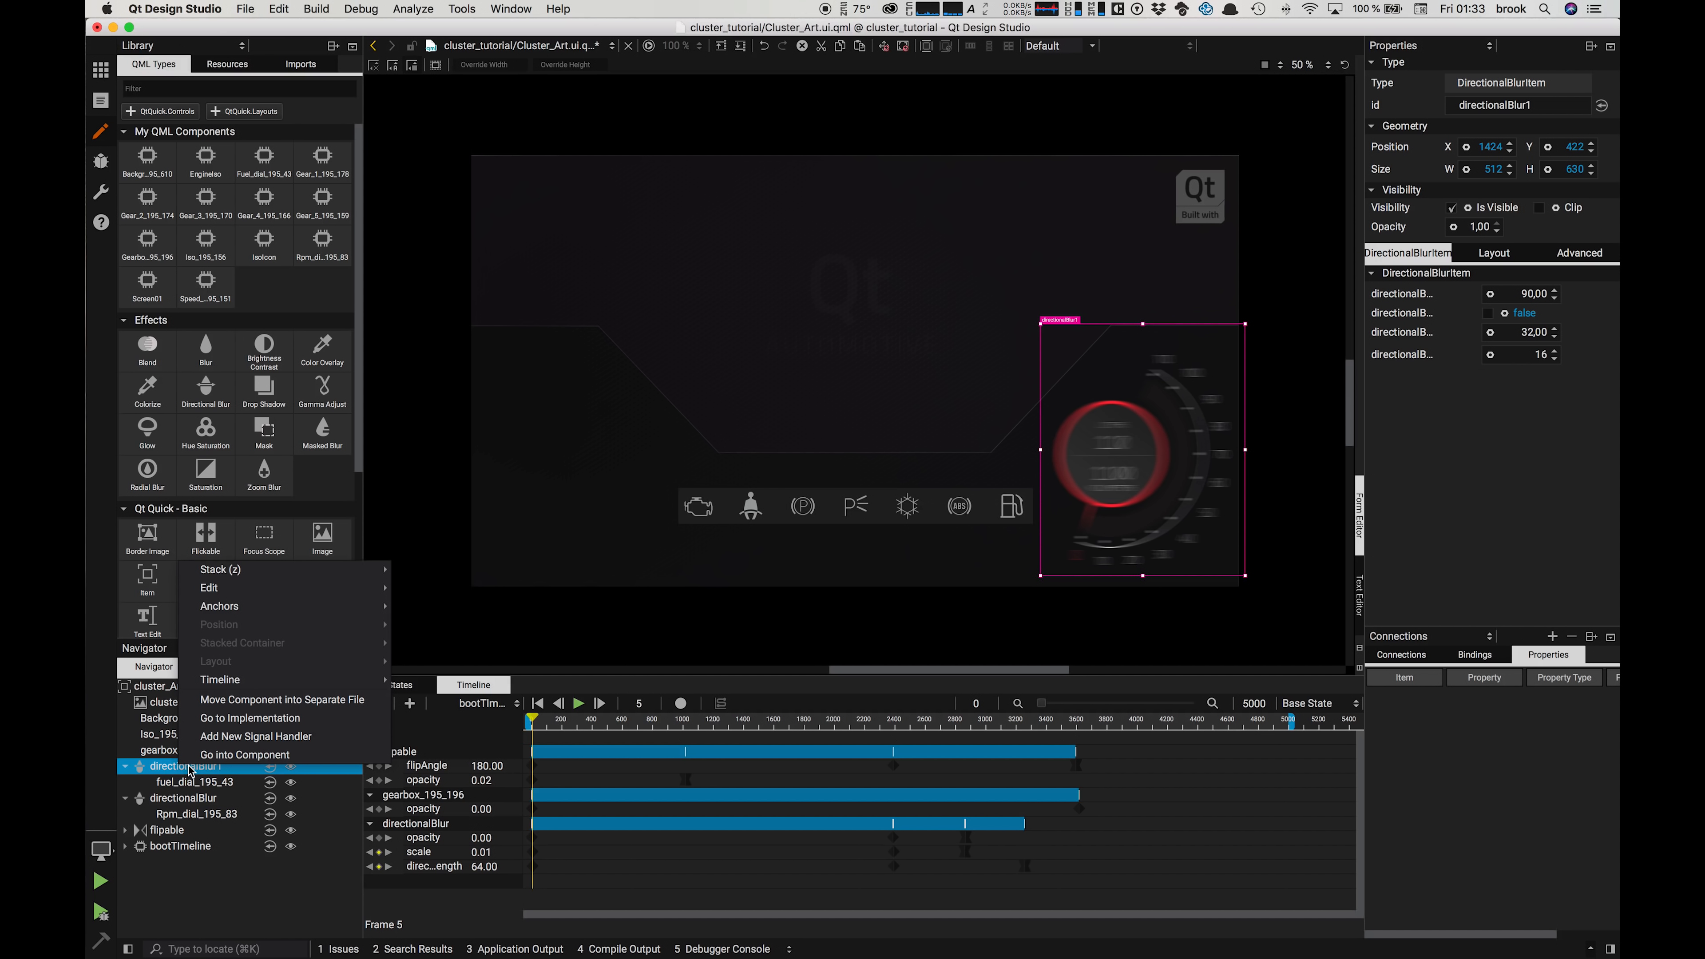
mouse_move(231, 683)
click(514, 730)
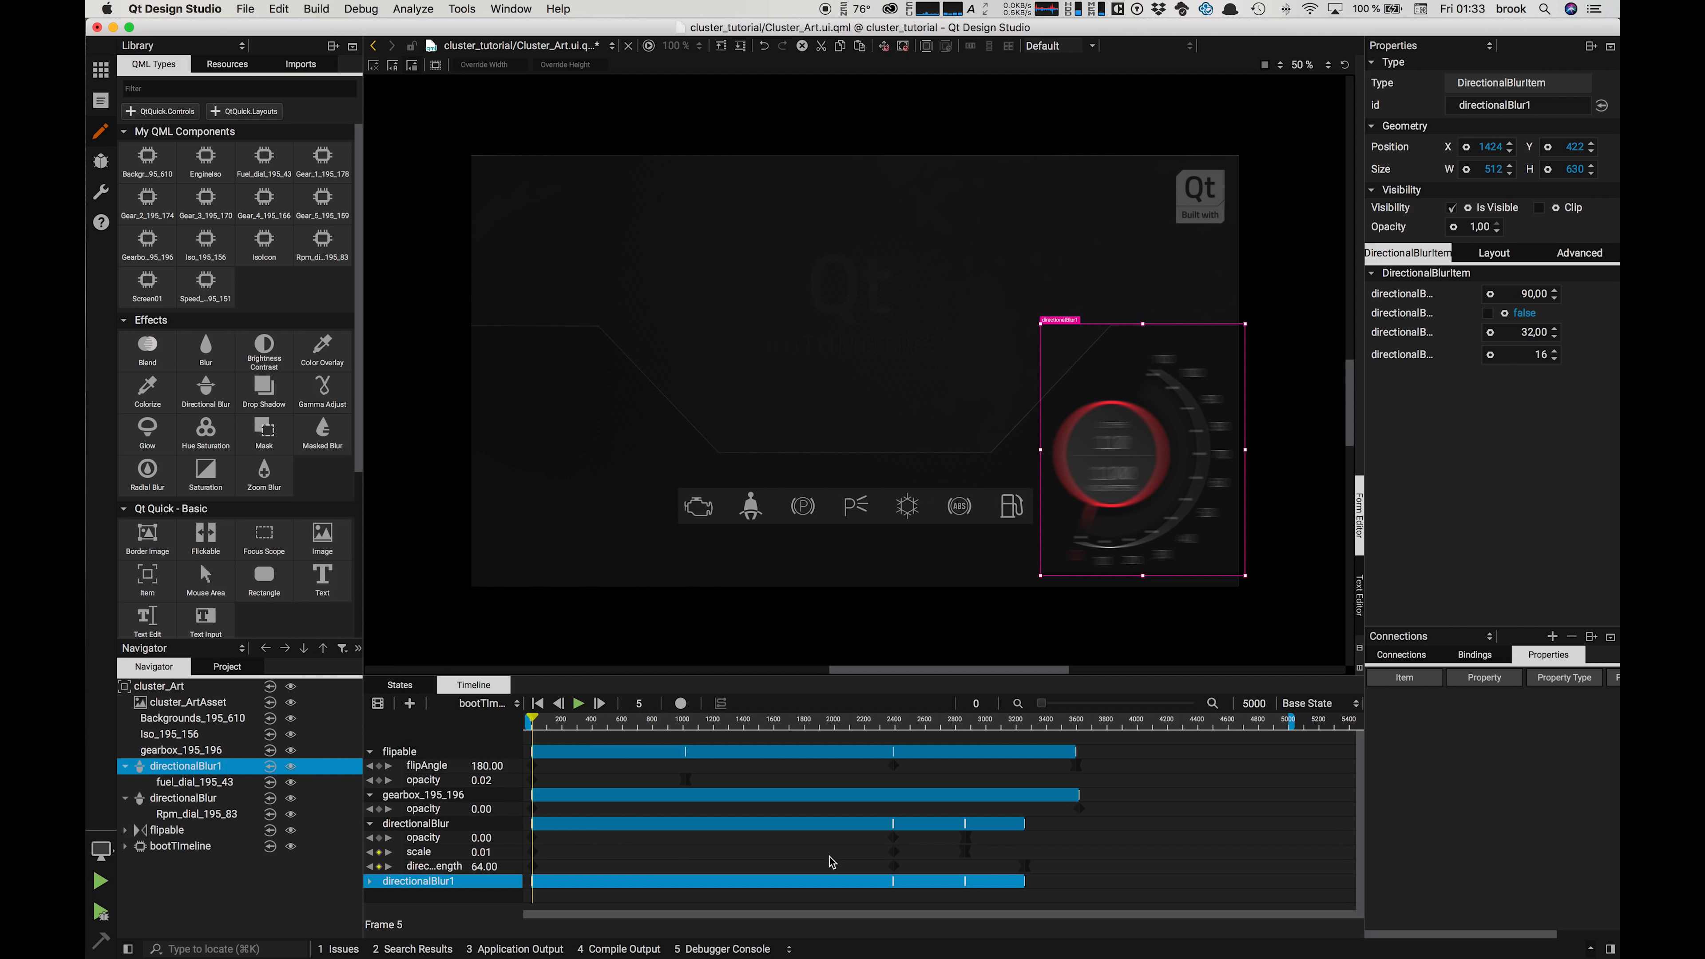
Step: Check directionalBlur1's pasted keyframes by scrubbing to about frame 2771, and save all changed files for a preview run
click(371, 882)
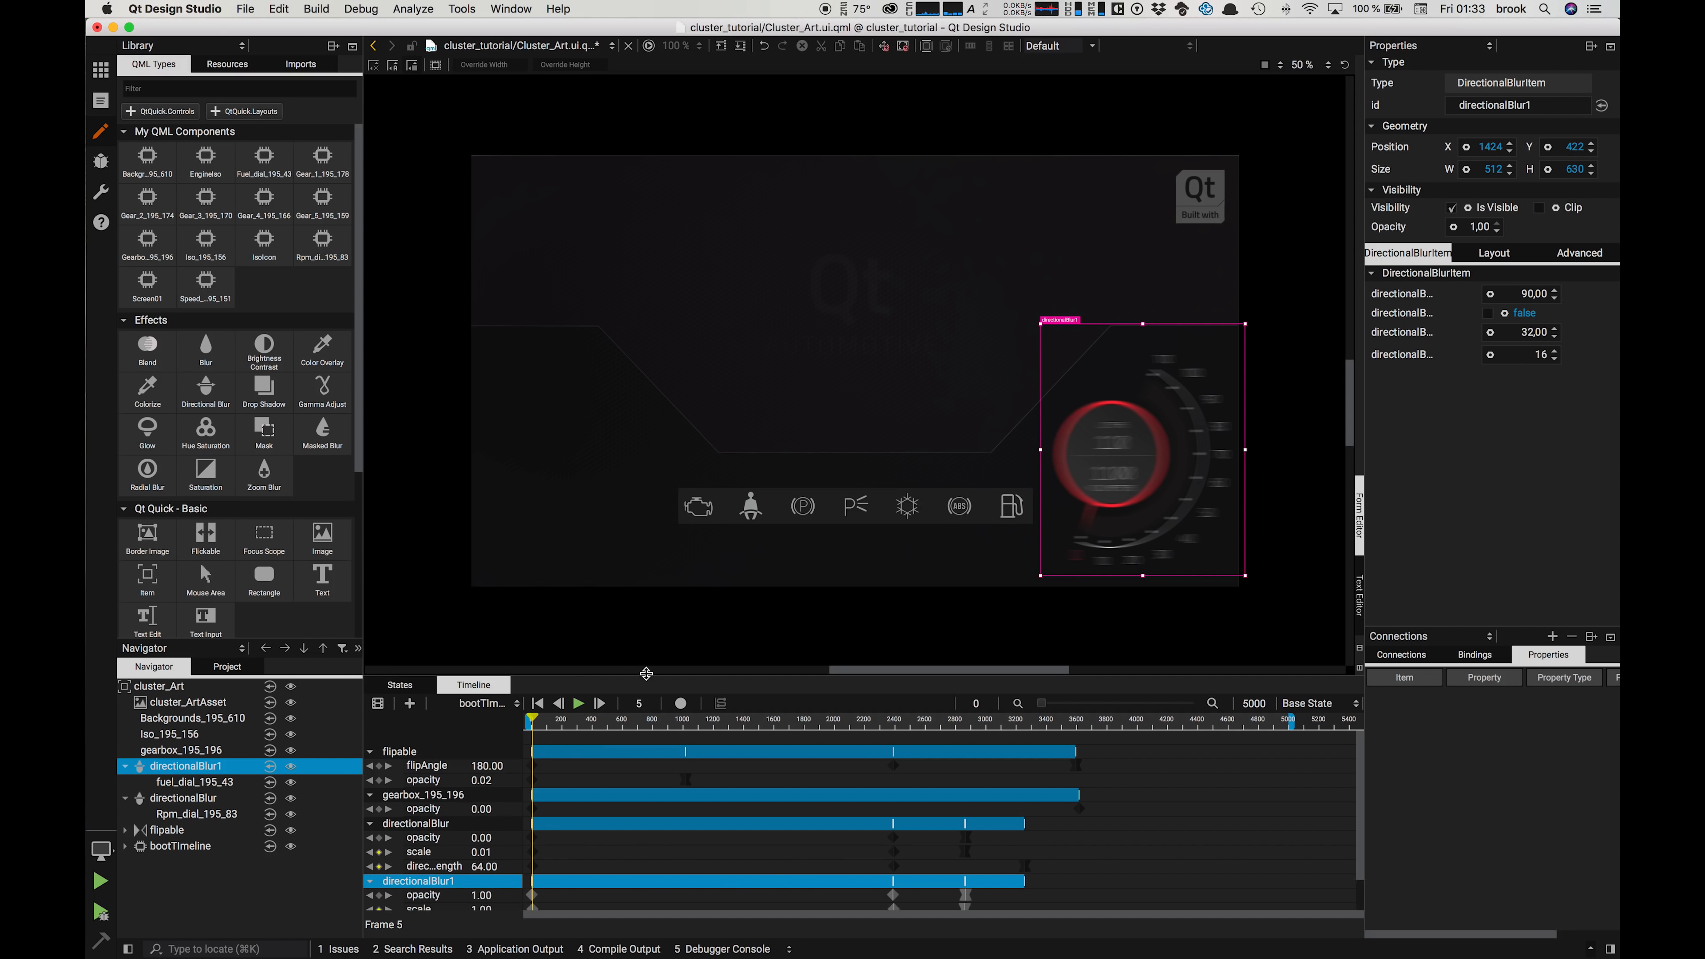
drag(646, 673, 645, 598)
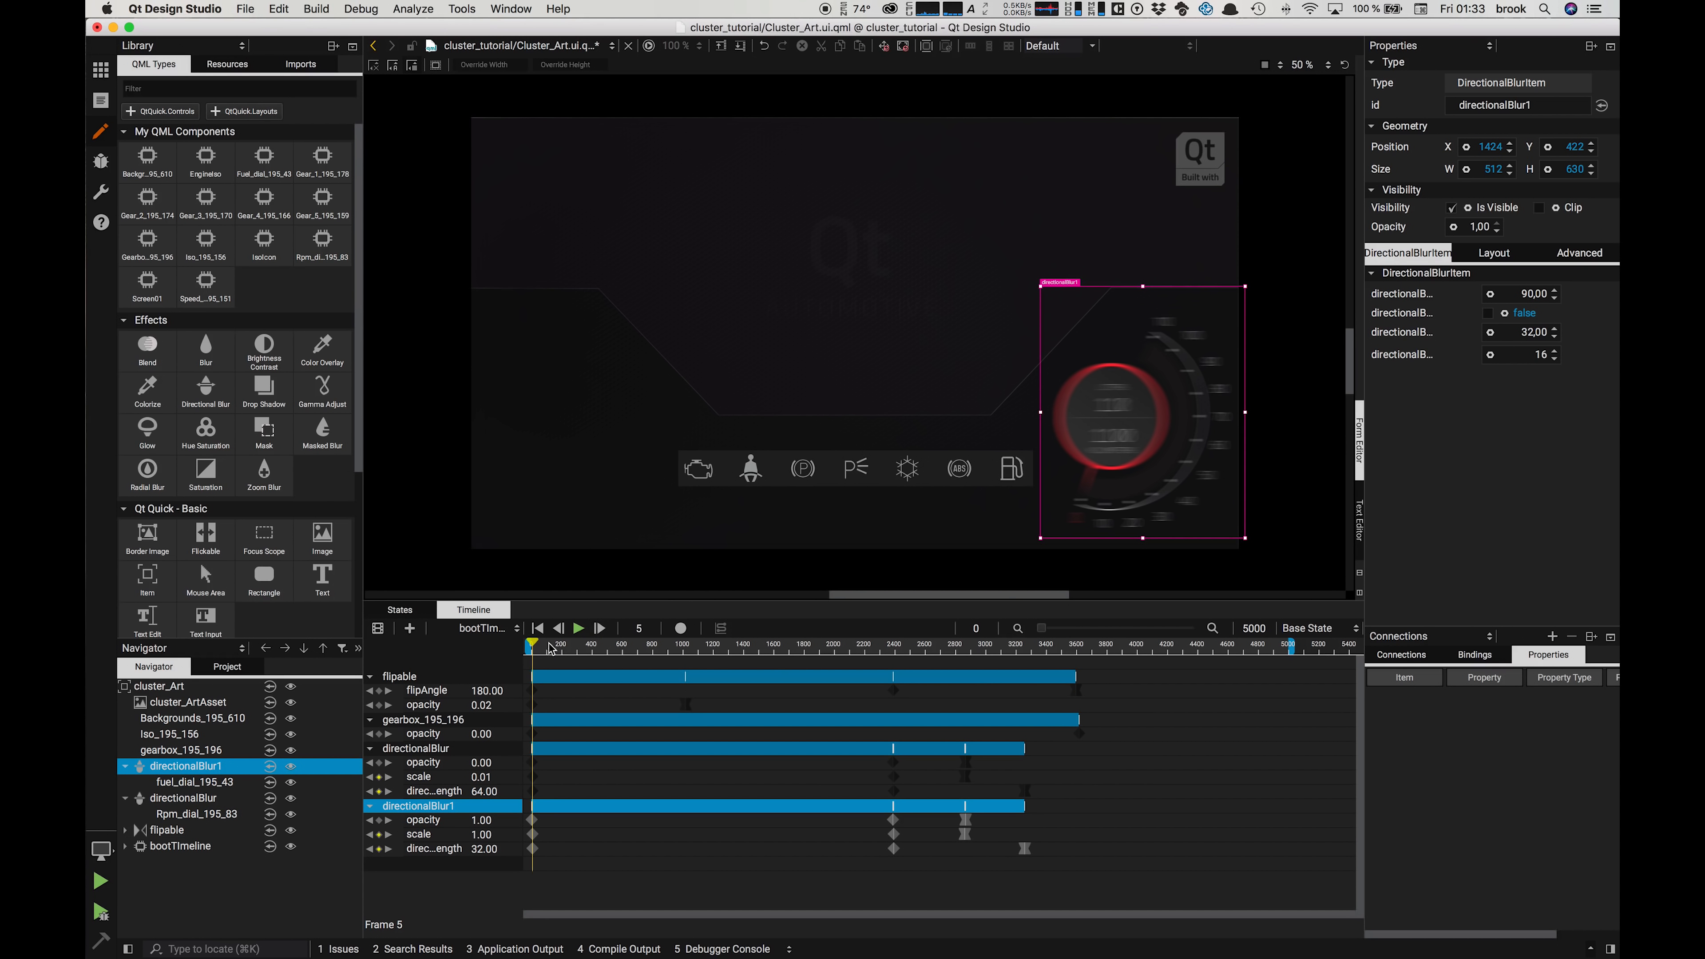
drag(534, 641, 956, 672)
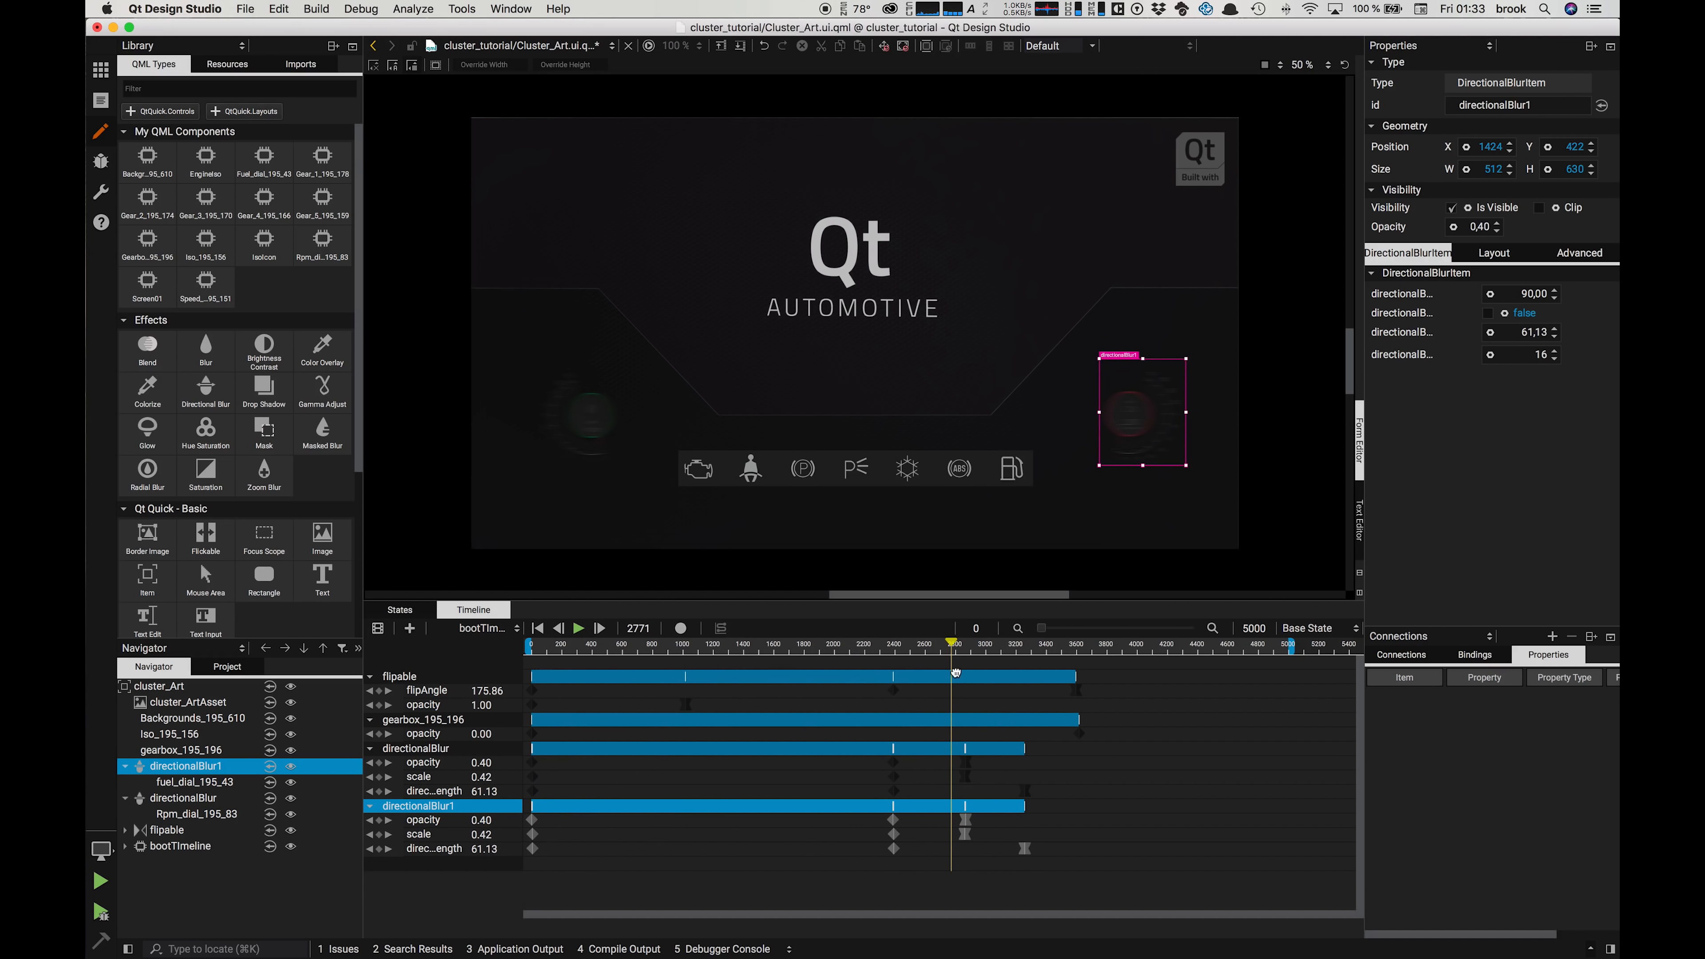
click(648, 44)
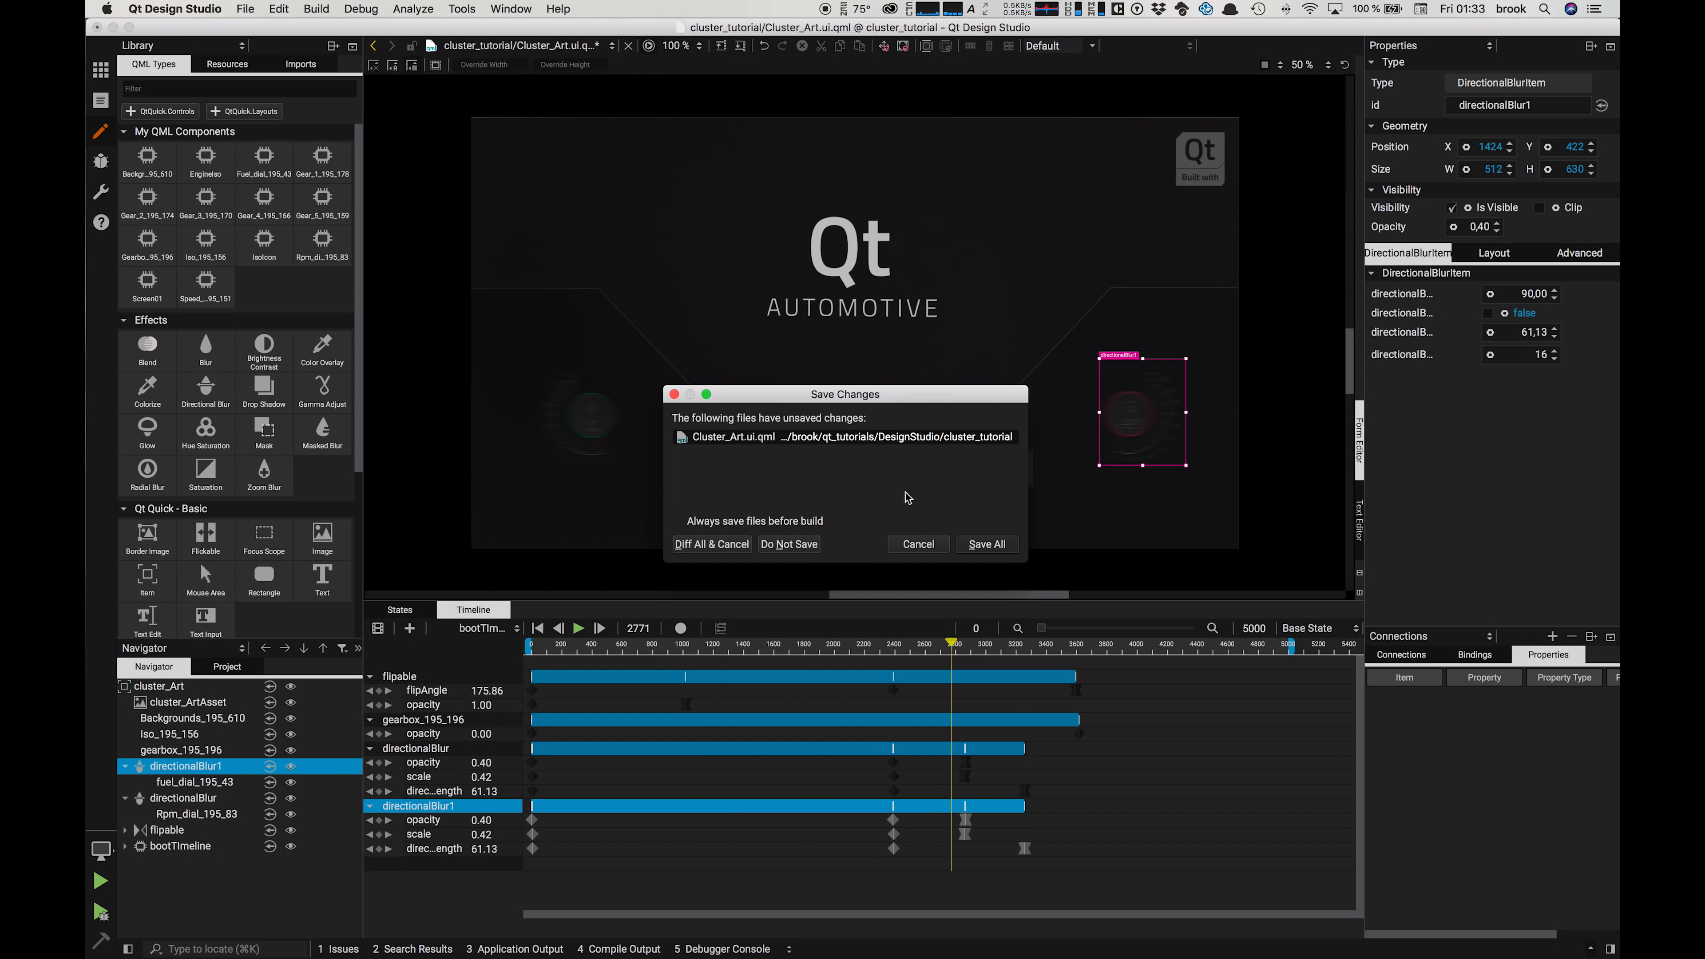
click(981, 545)
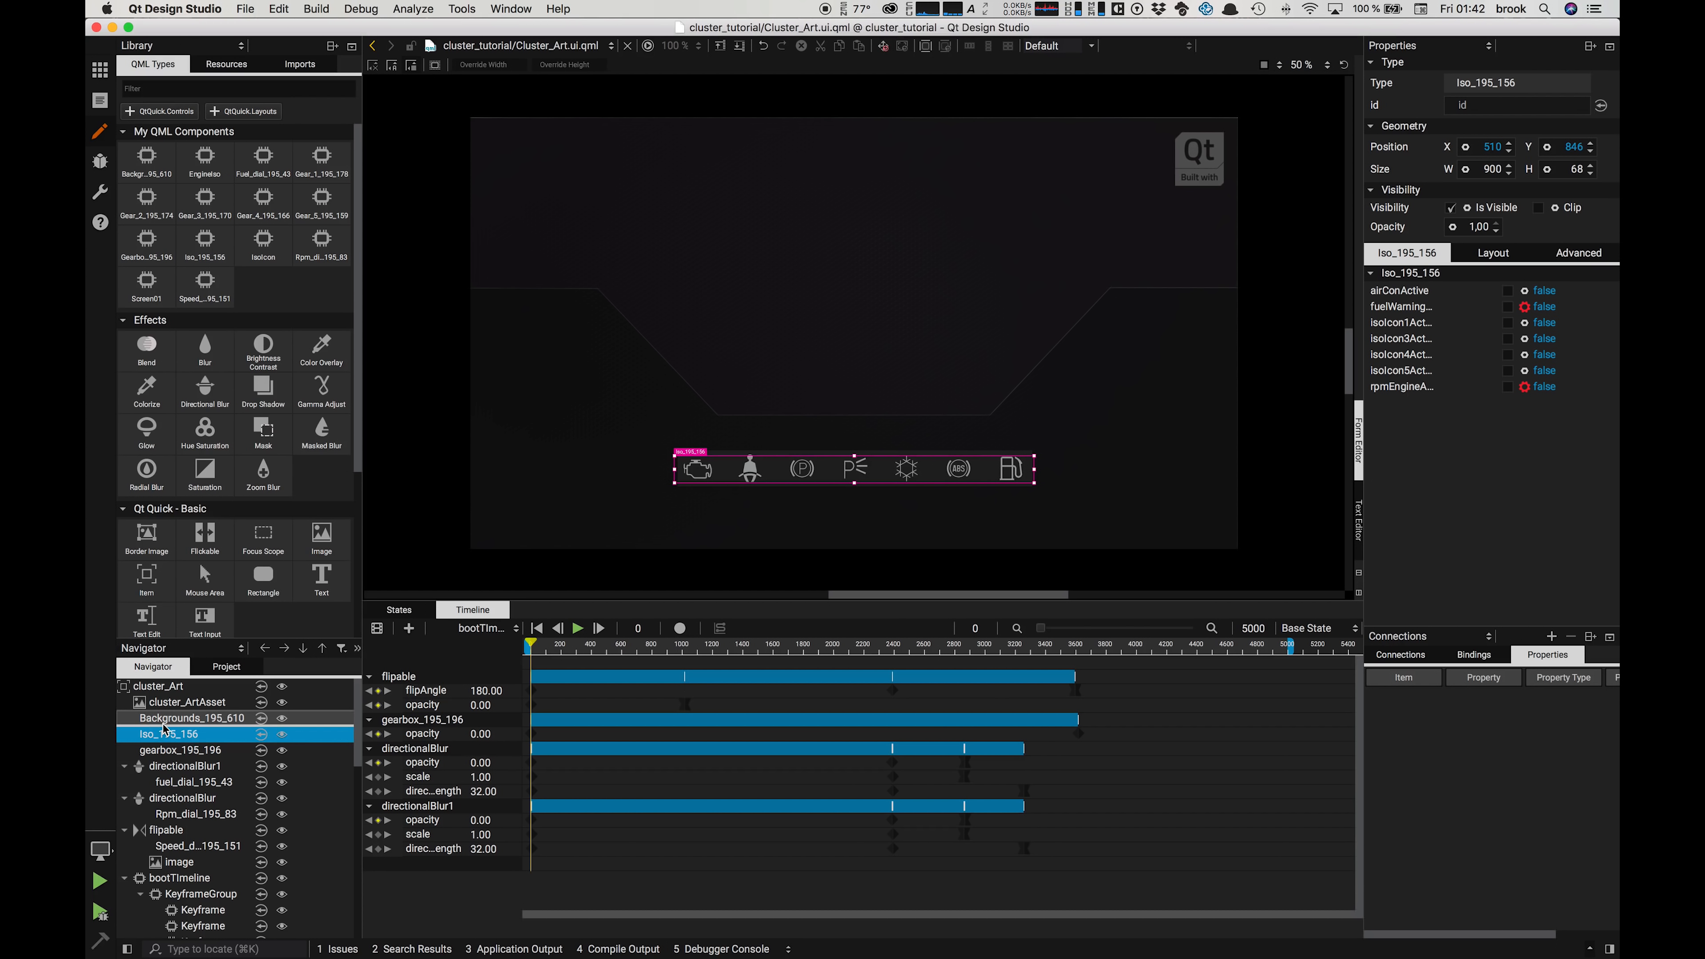
Step: Add a Directional Blur of about 920 × 142 at about X 510, Y 809 and nest Iso_195_156 under it
drag(156, 732, 158, 734)
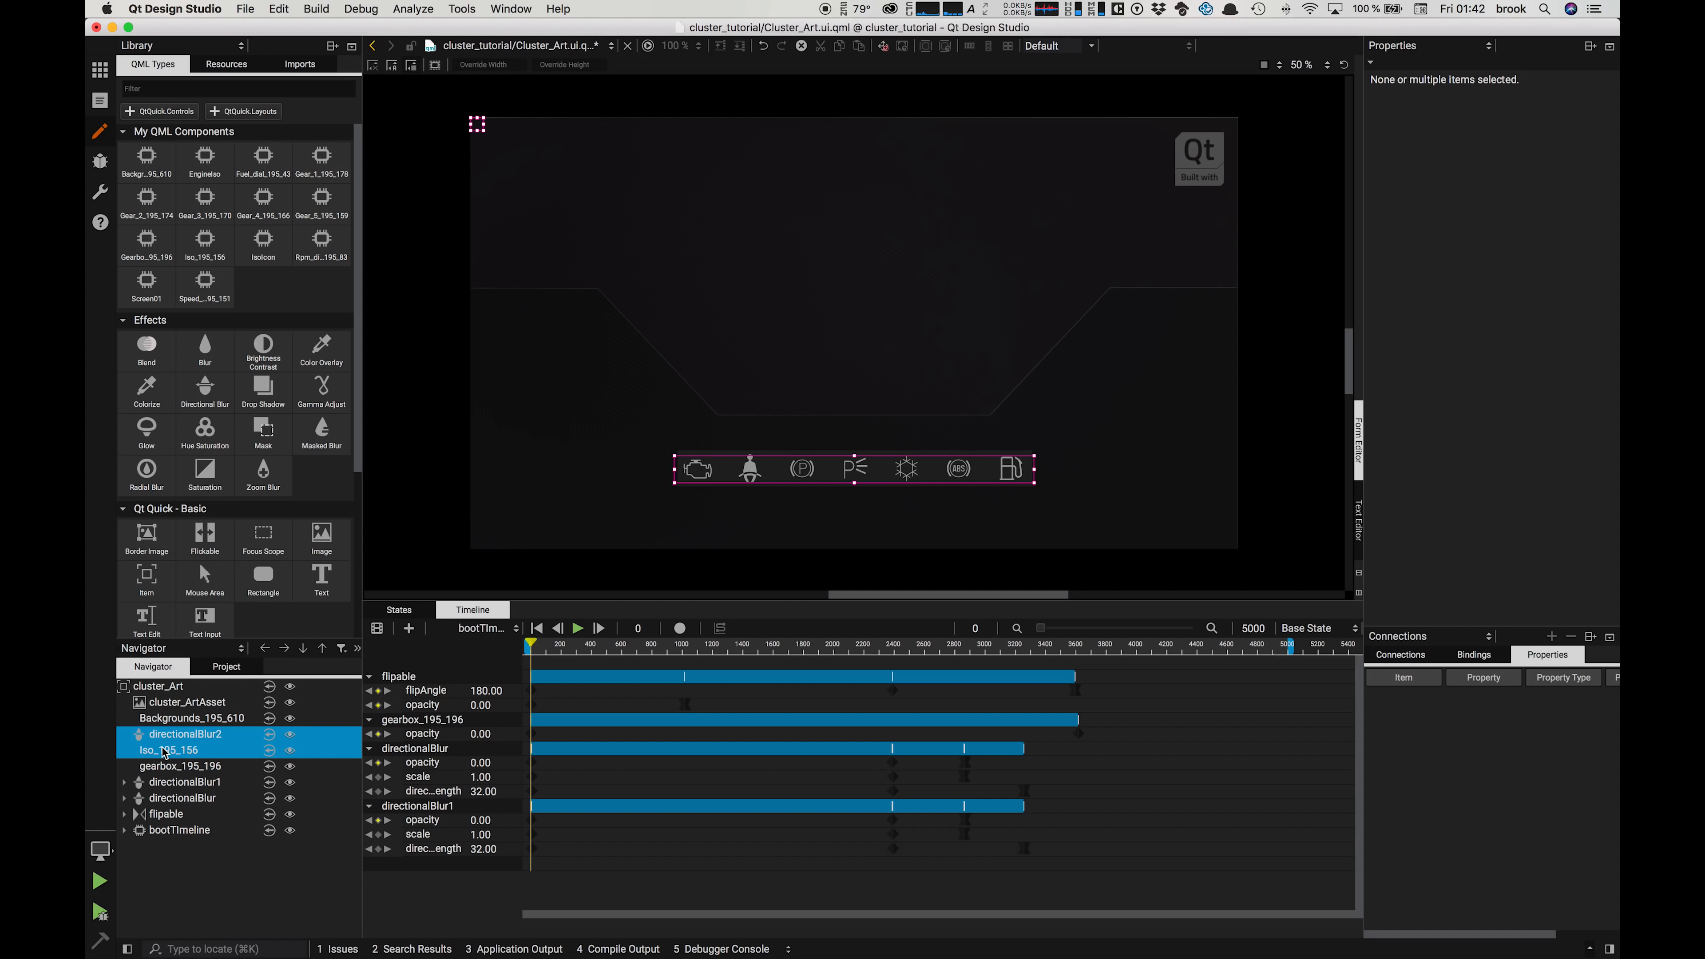
drag(478, 124, 843, 178)
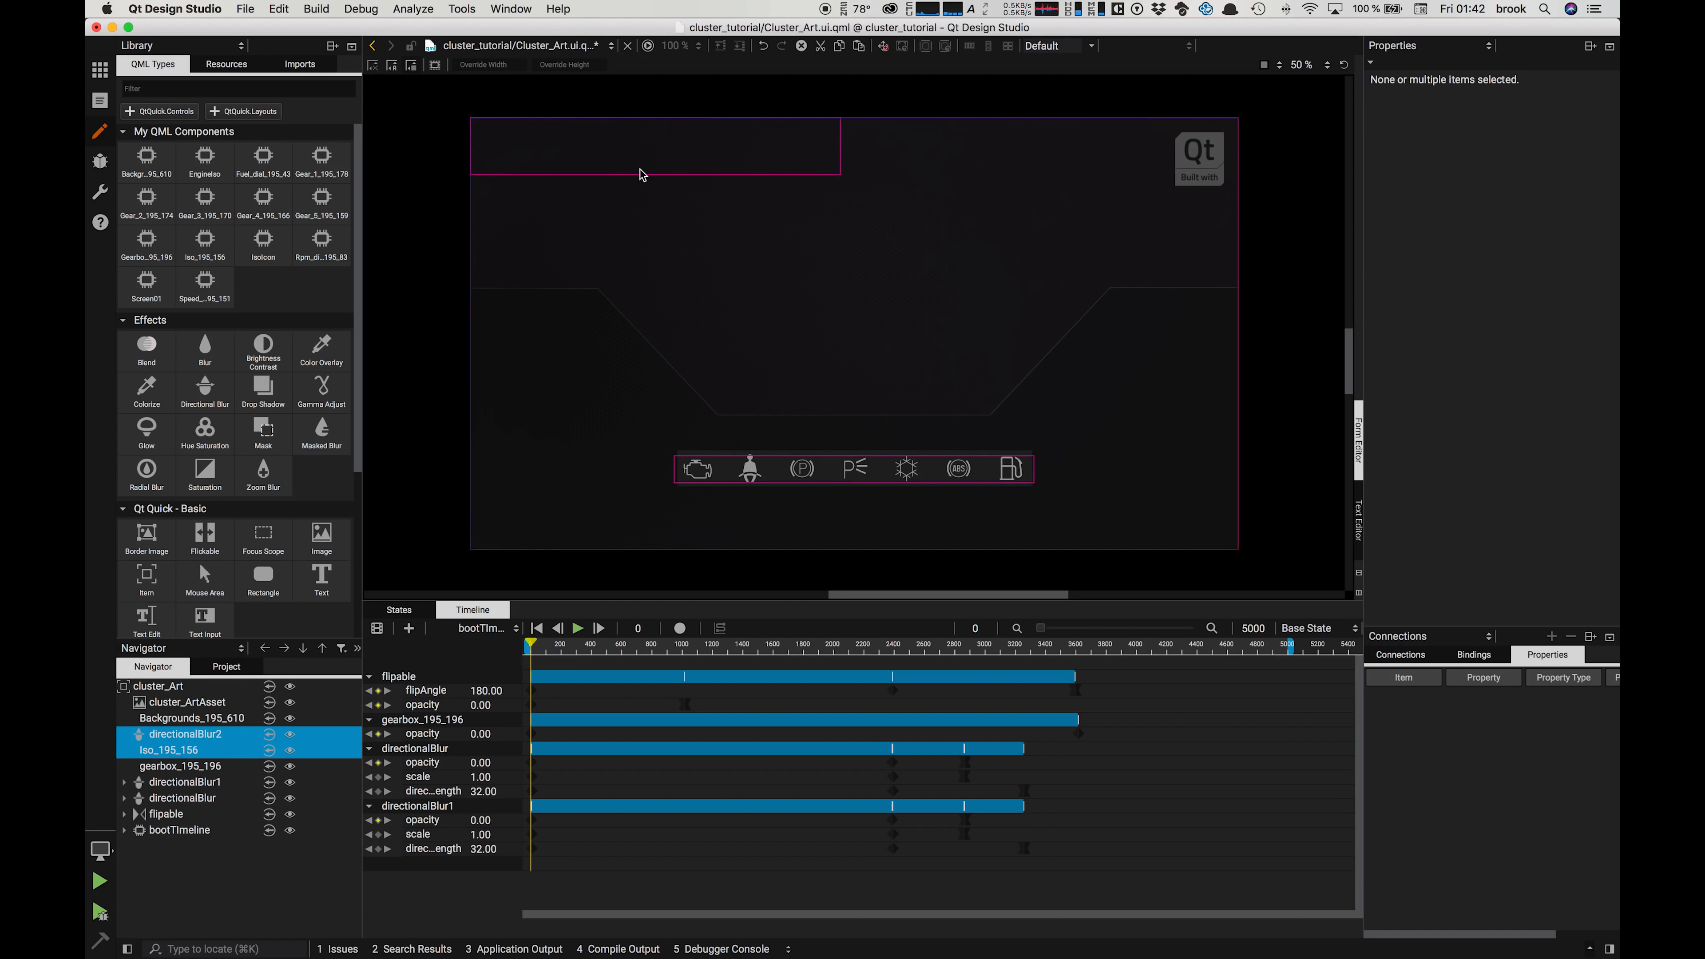
drag(607, 160, 801, 476)
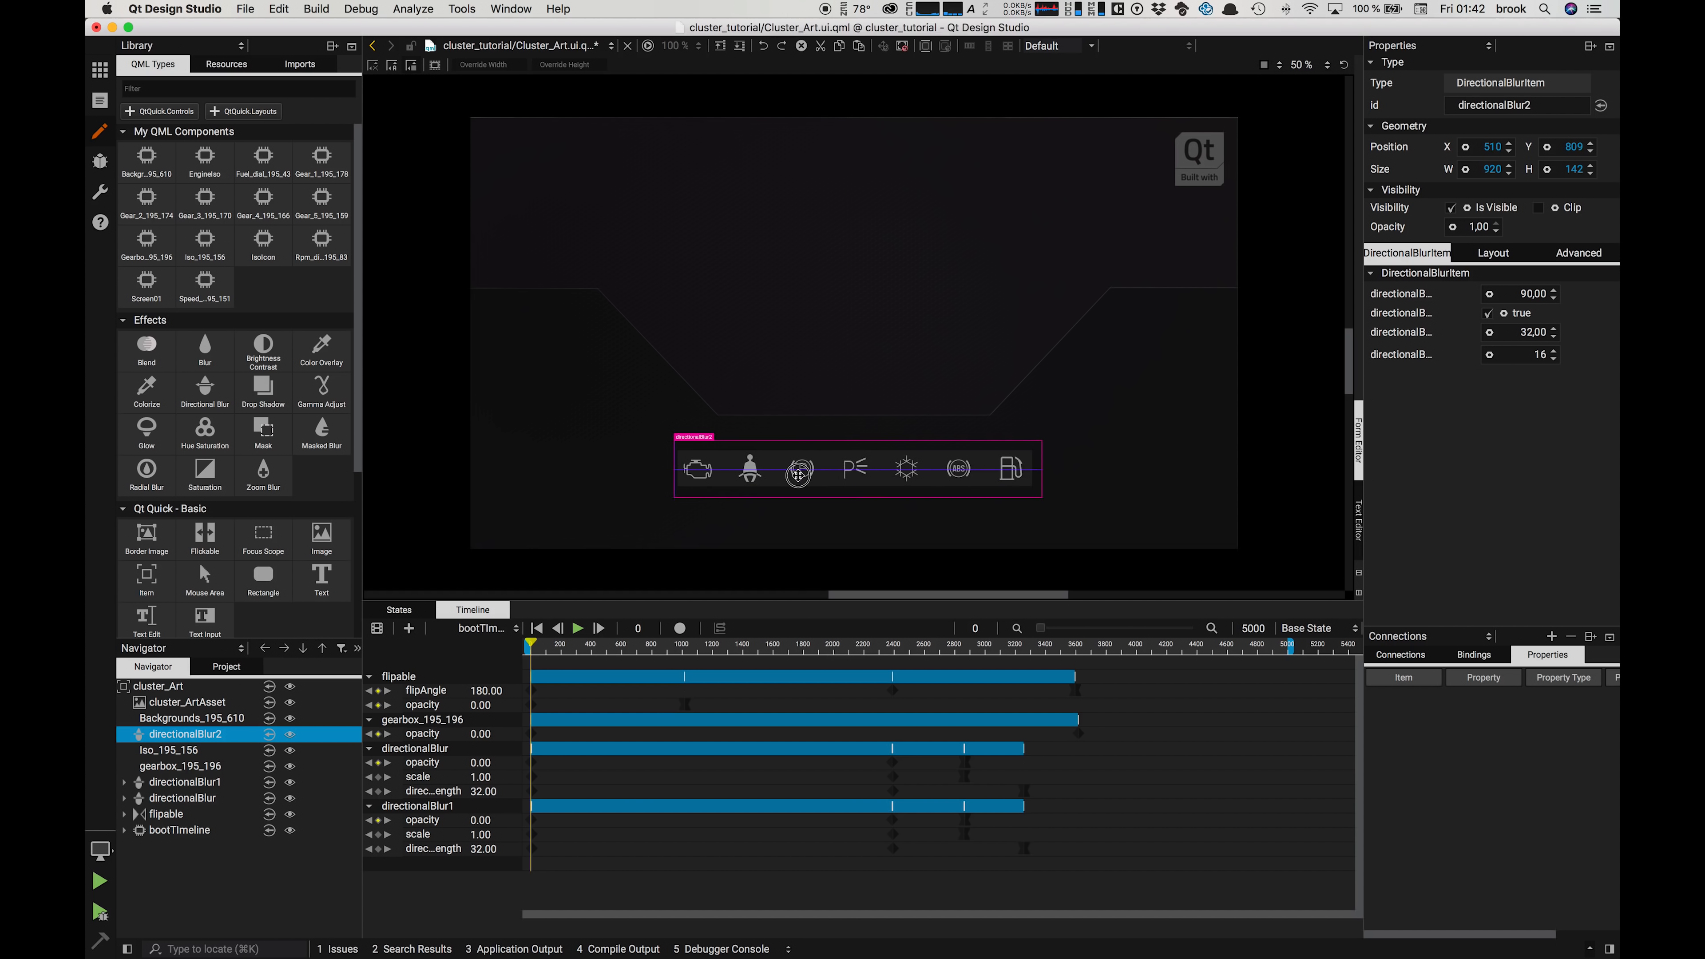
drag(167, 755, 170, 740)
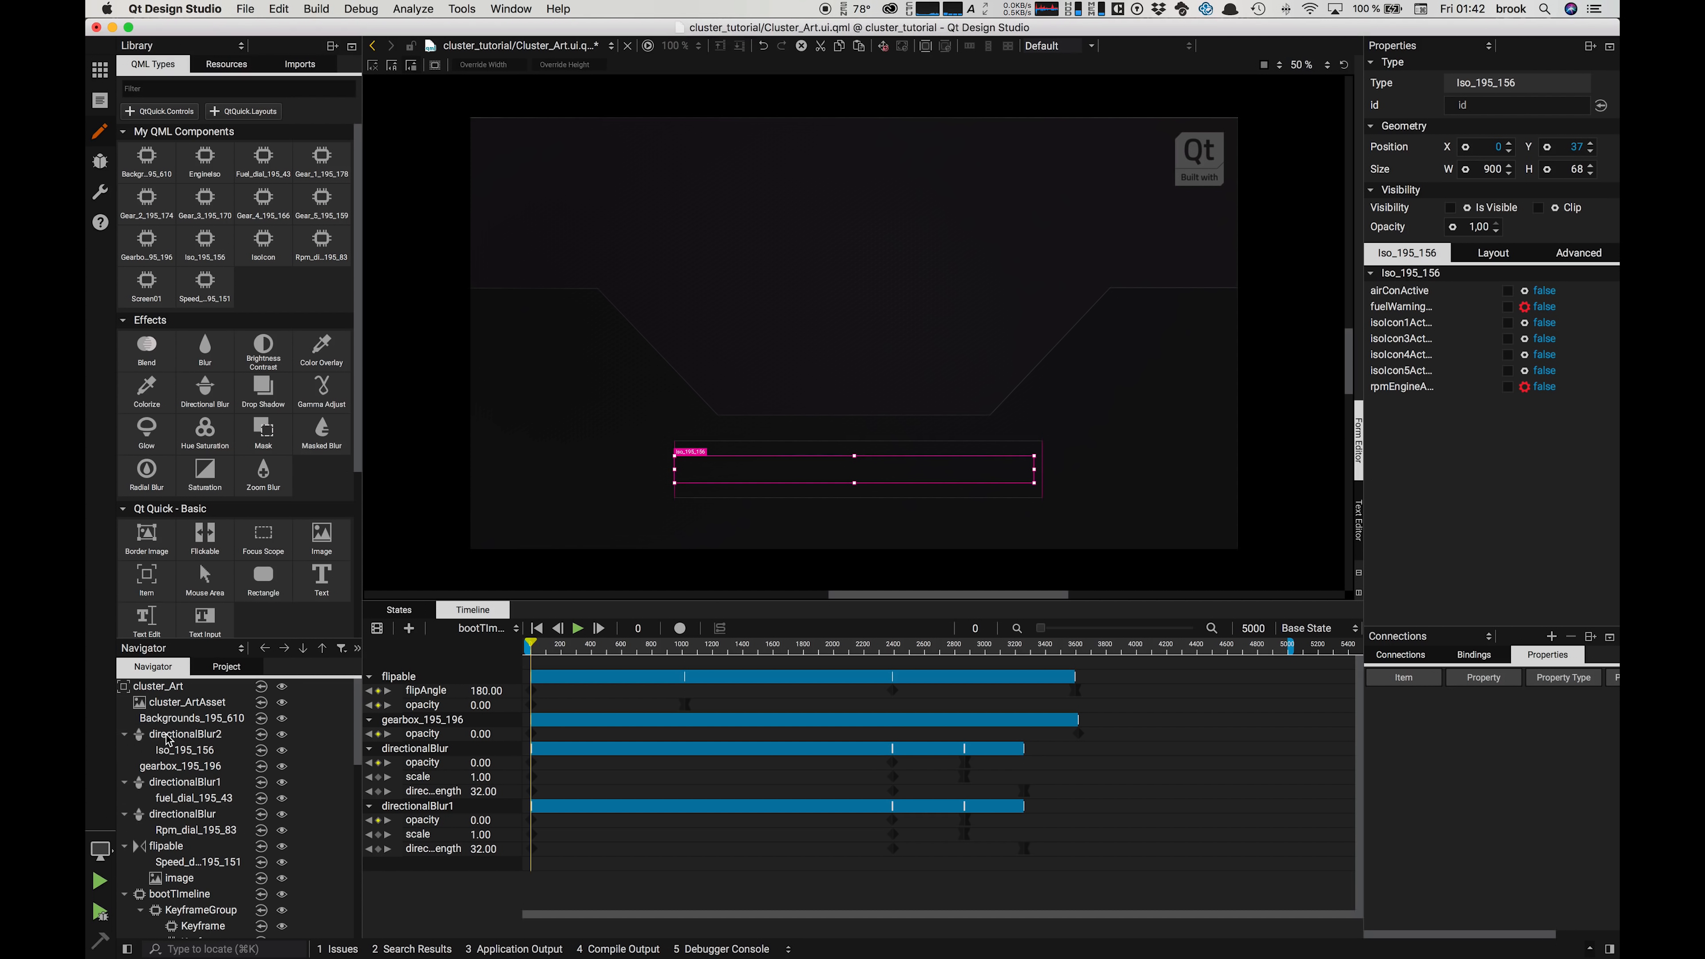
Step: Record a scale keyframe of 0.01 for directionalBlur2 at frame 0 and expand its timeline track
click(169, 735)
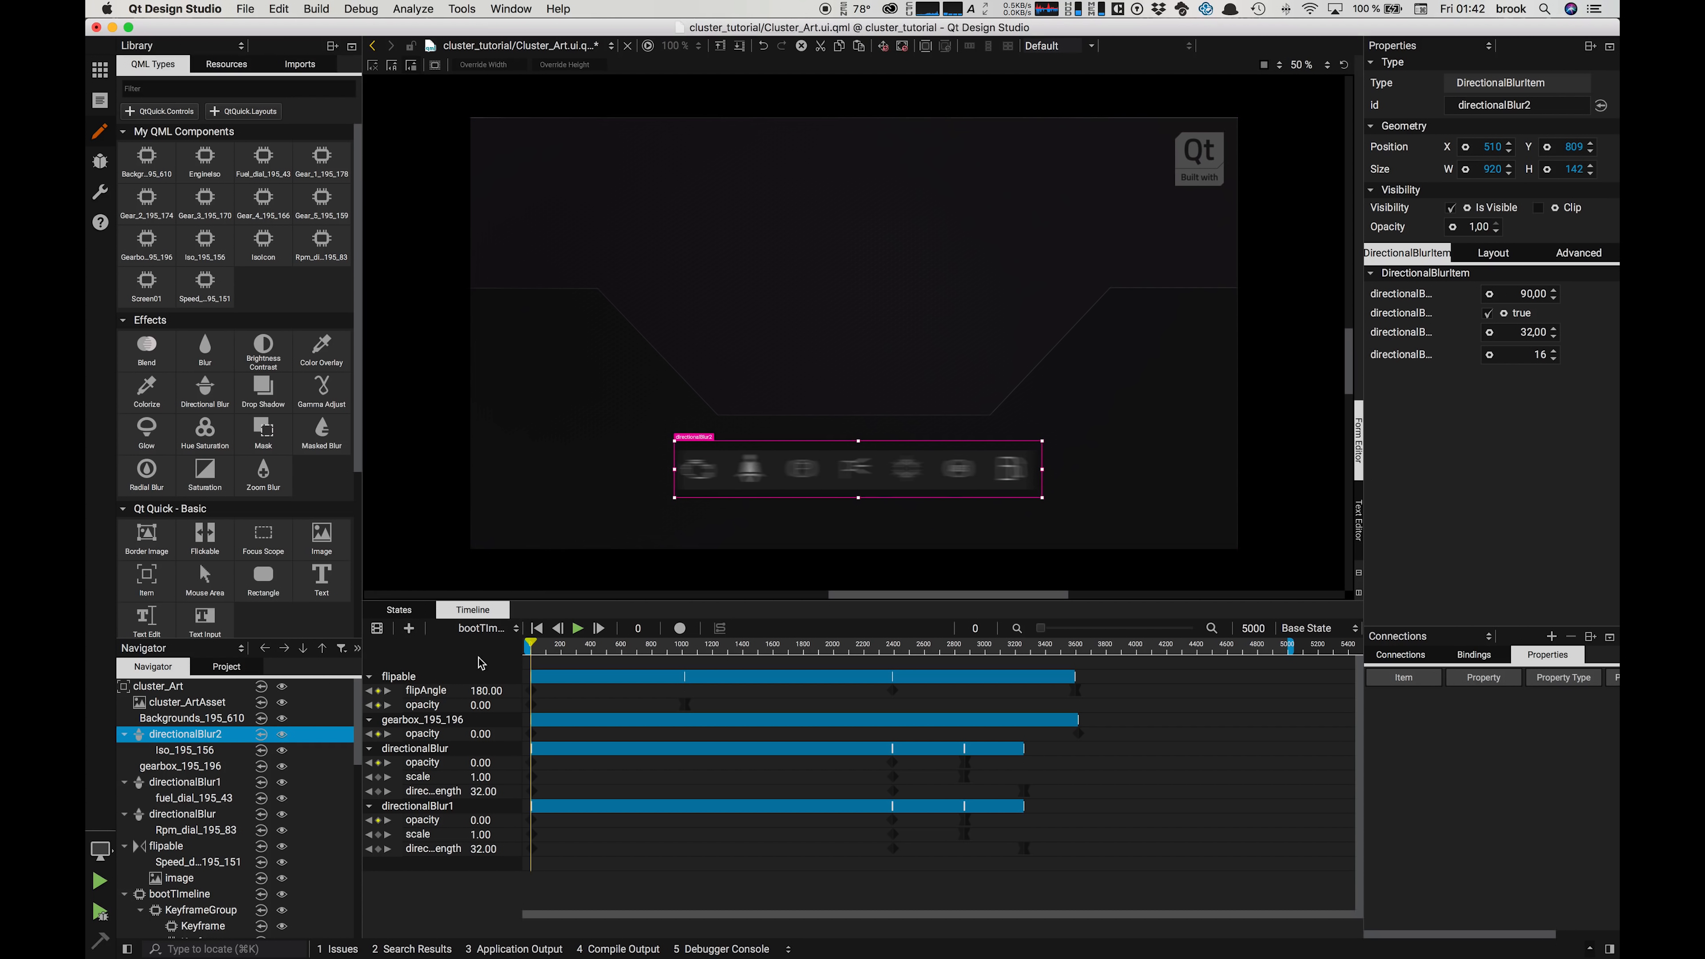
click(678, 631)
click(1555, 261)
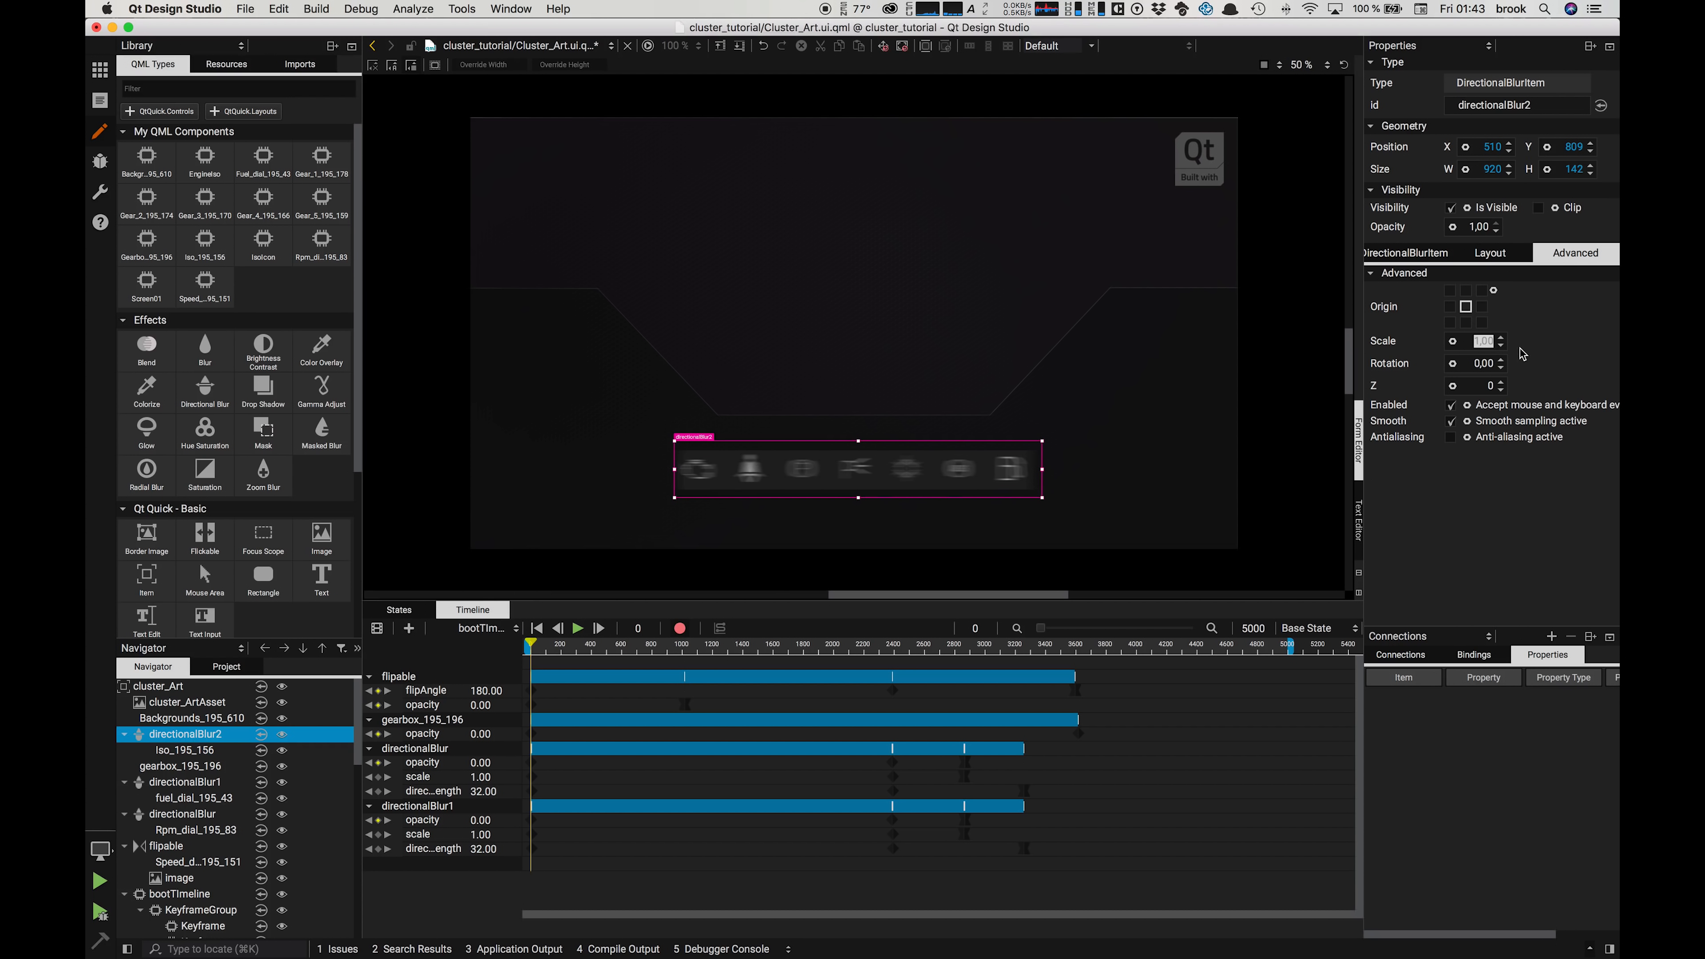
text(0)
key(Return)
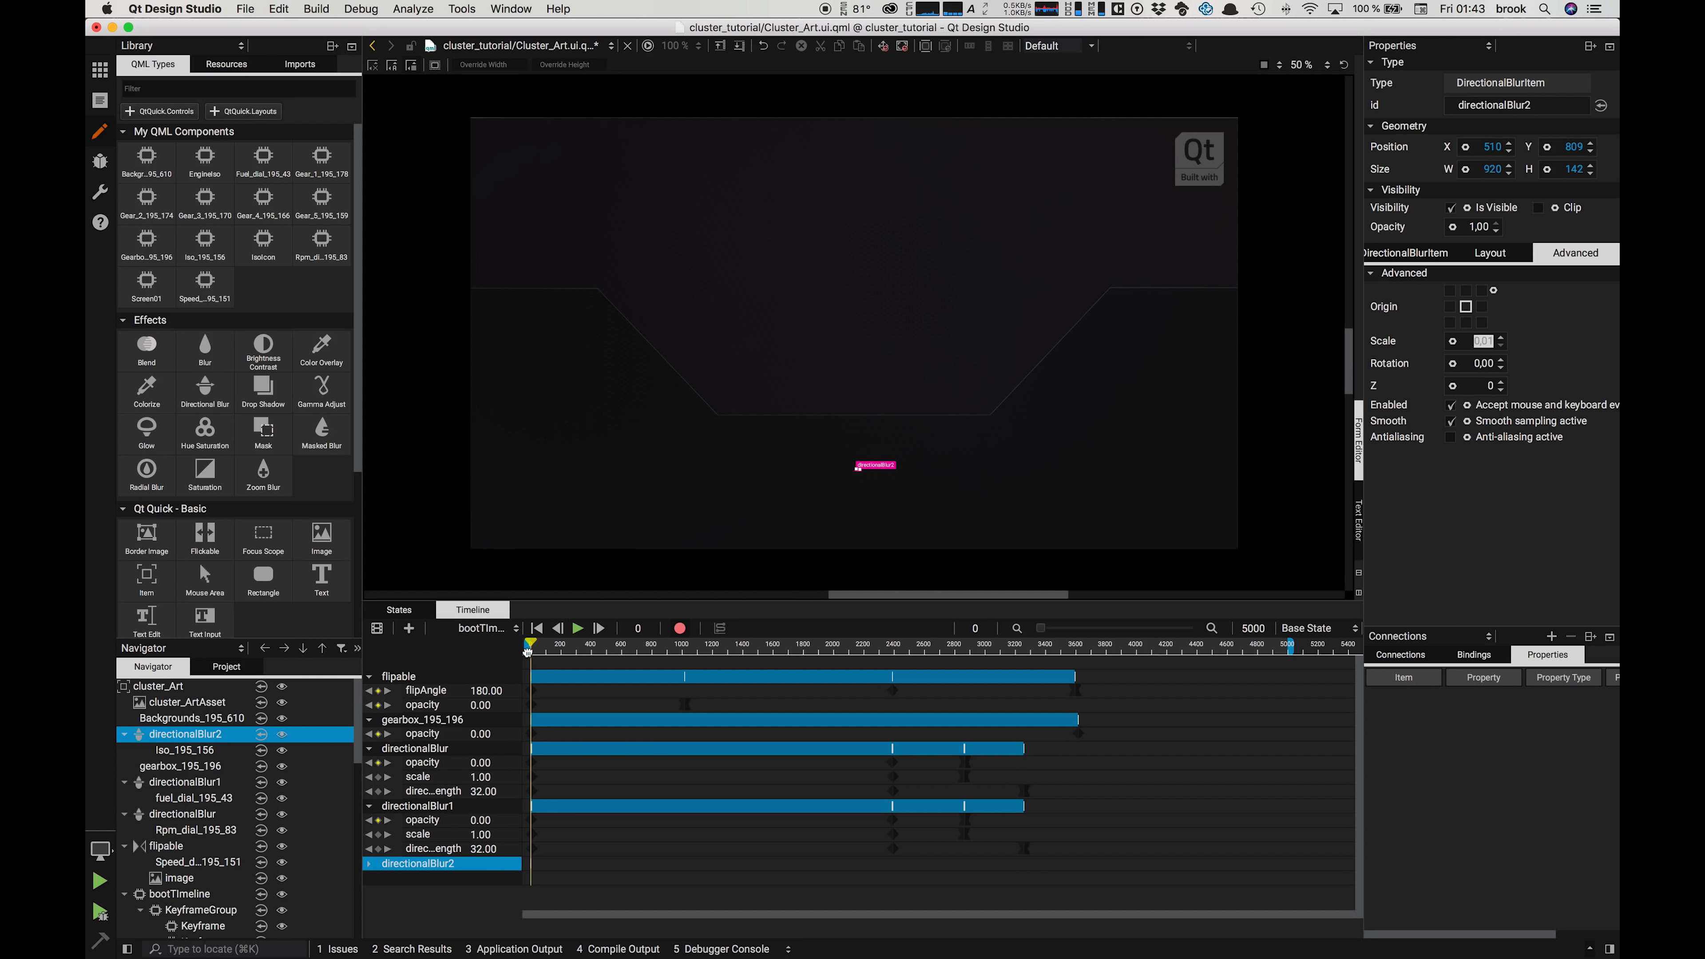
click(369, 863)
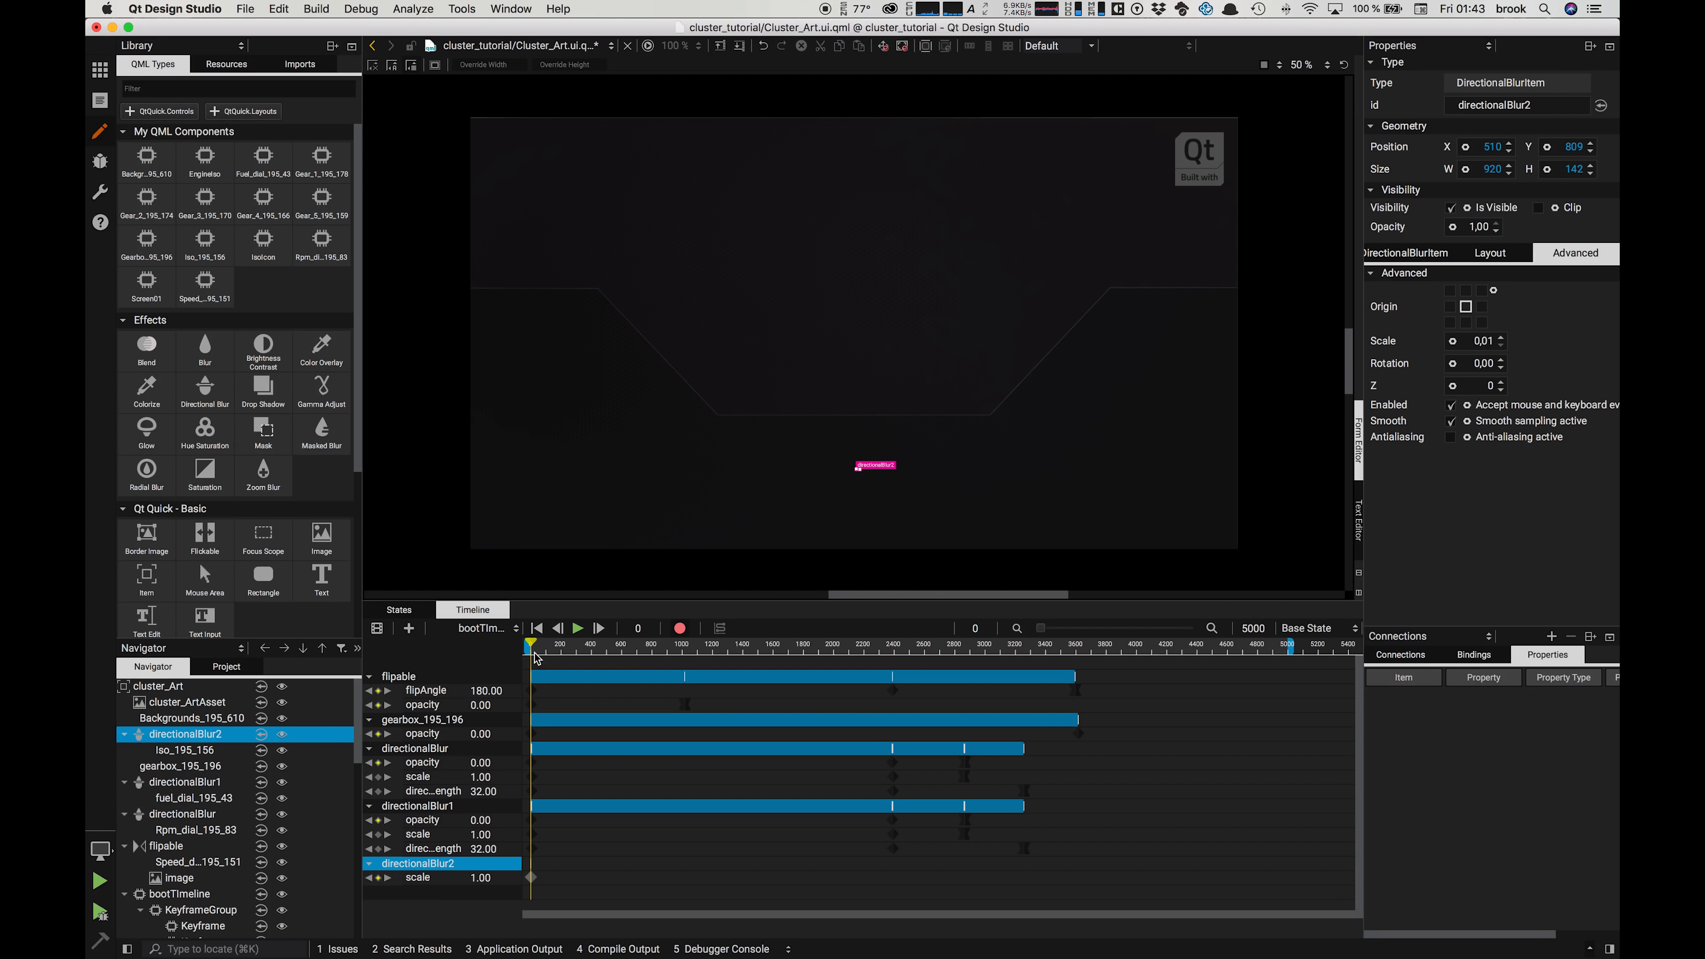
Step: Insert a keyframe holding directionalBlur2's scale at 0.01 at frame 2977, and key its scale to 1 at frame 3336
drag(532, 644, 903, 746)
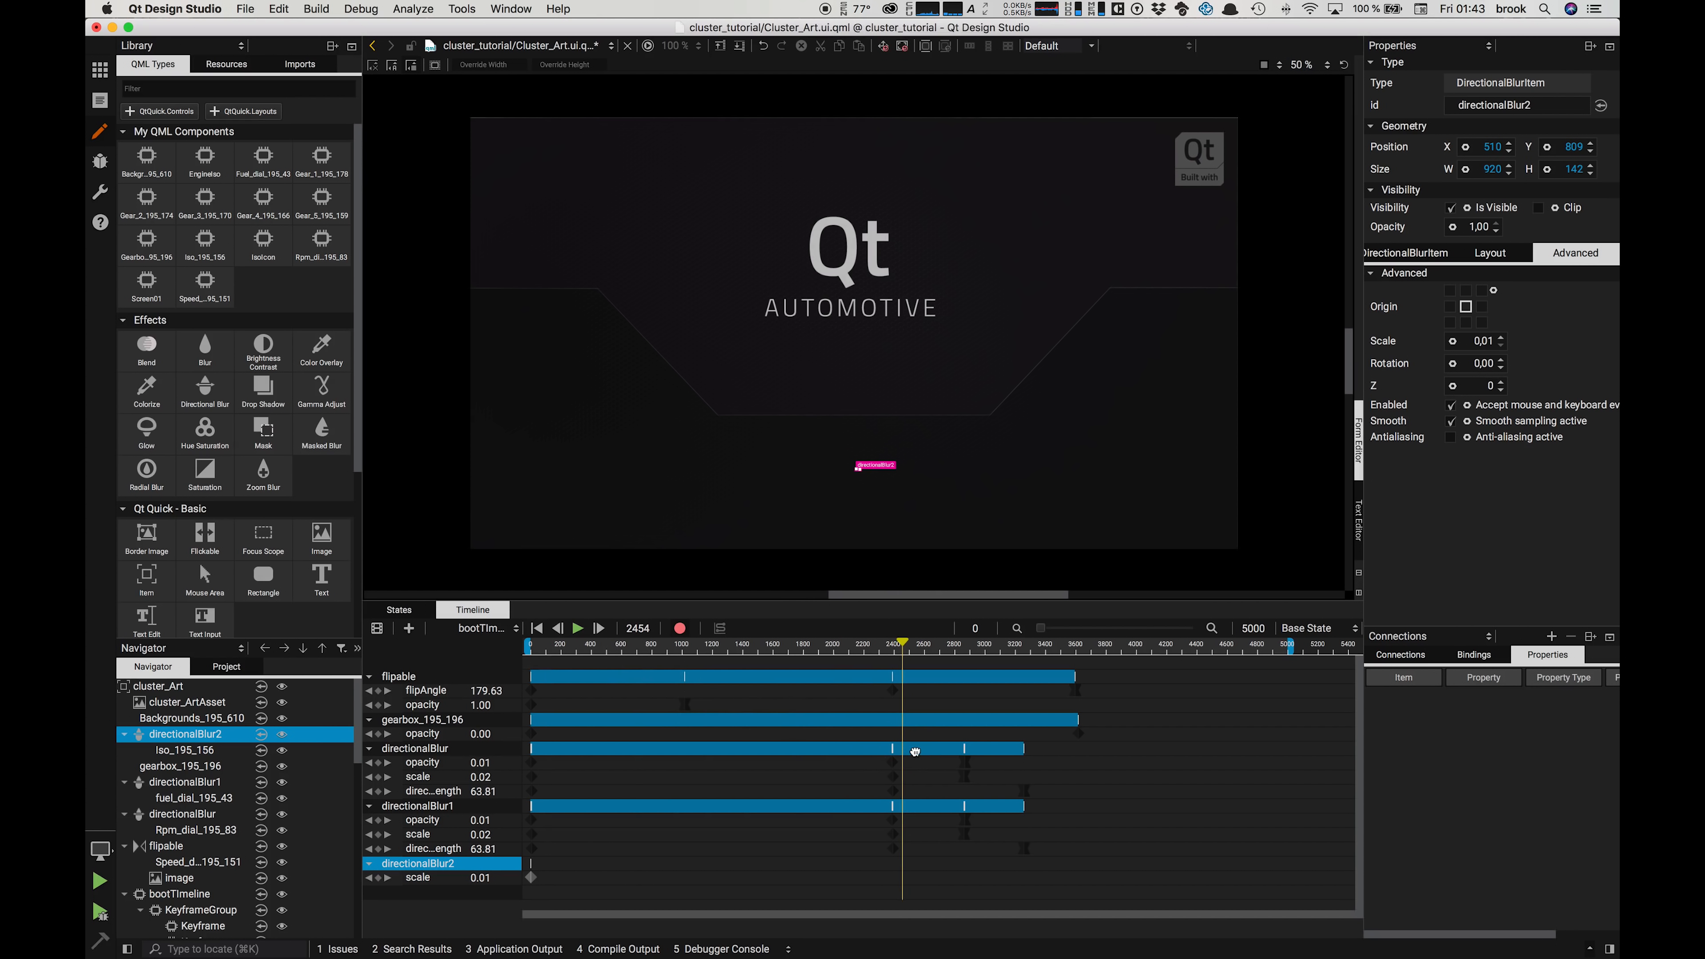
drag(904, 668, 981, 670)
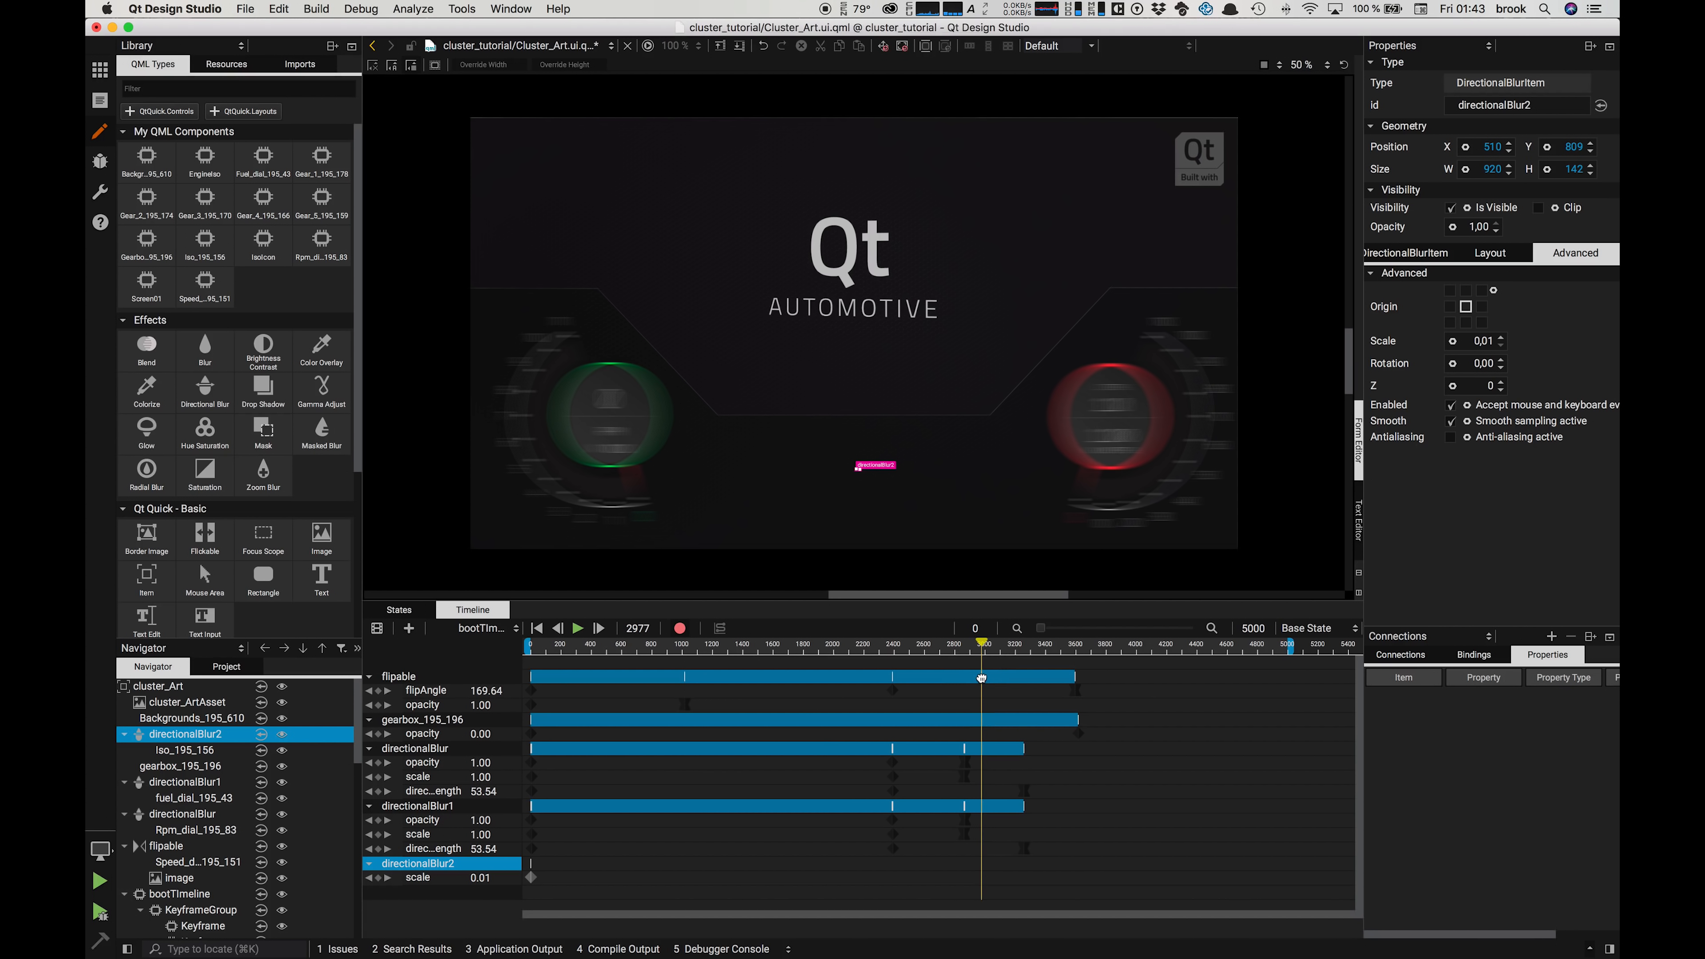
click(1454, 342)
click(1484, 396)
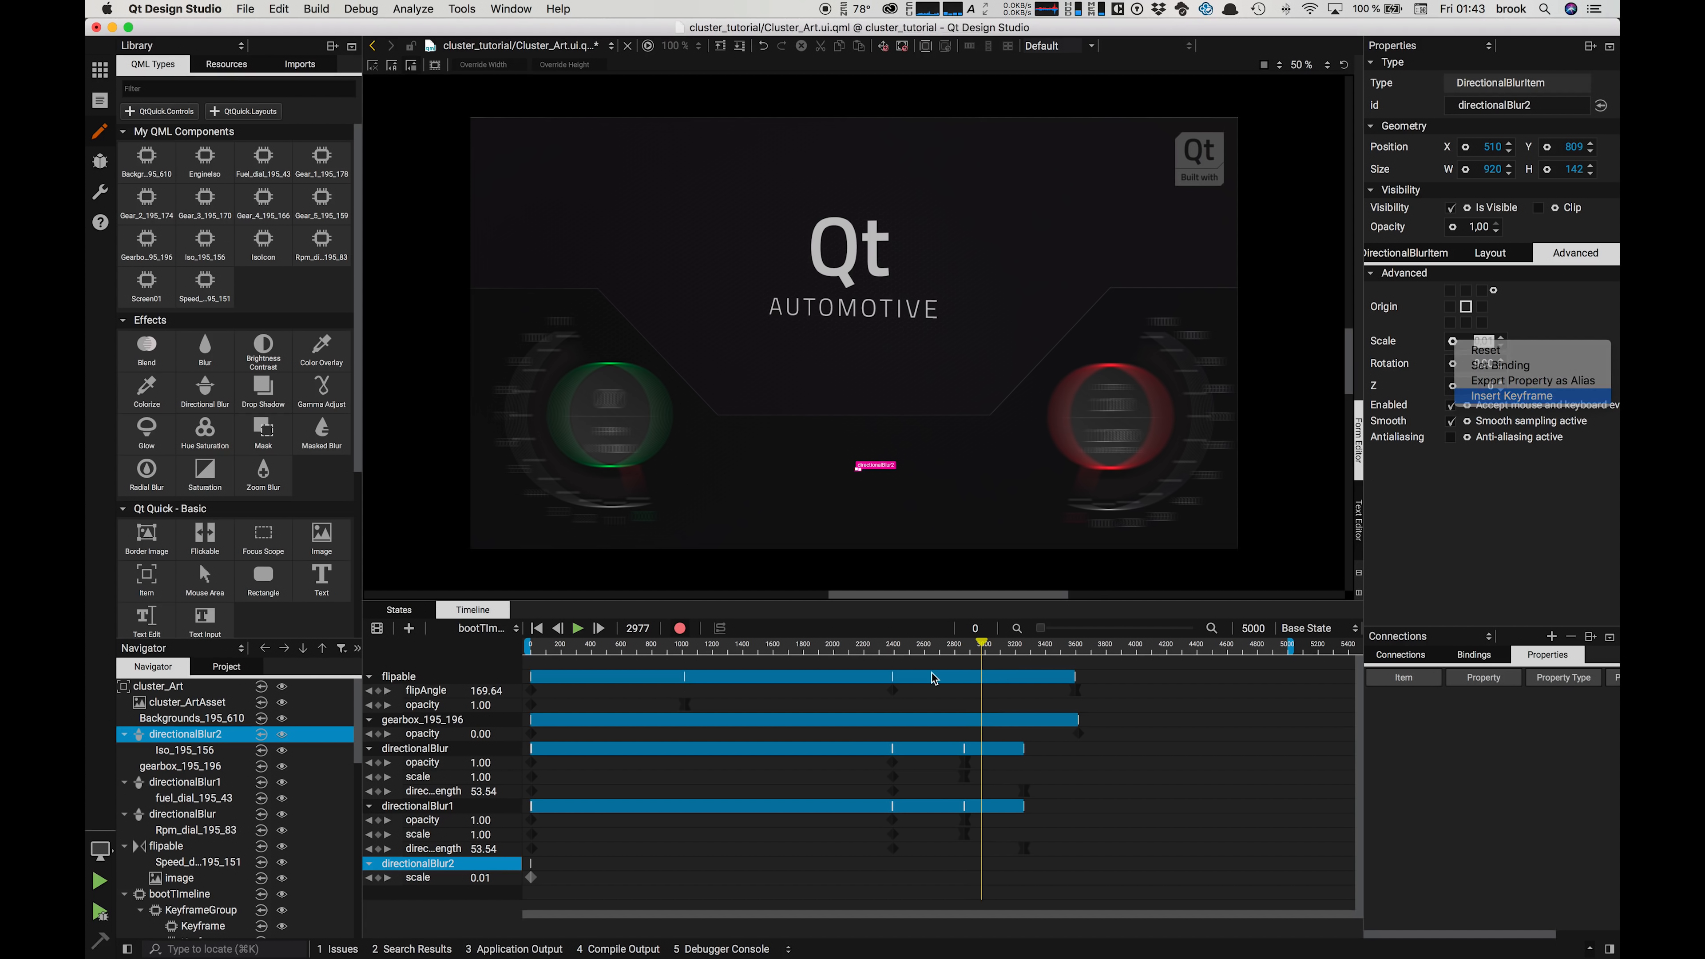
drag(981, 646, 1036, 660)
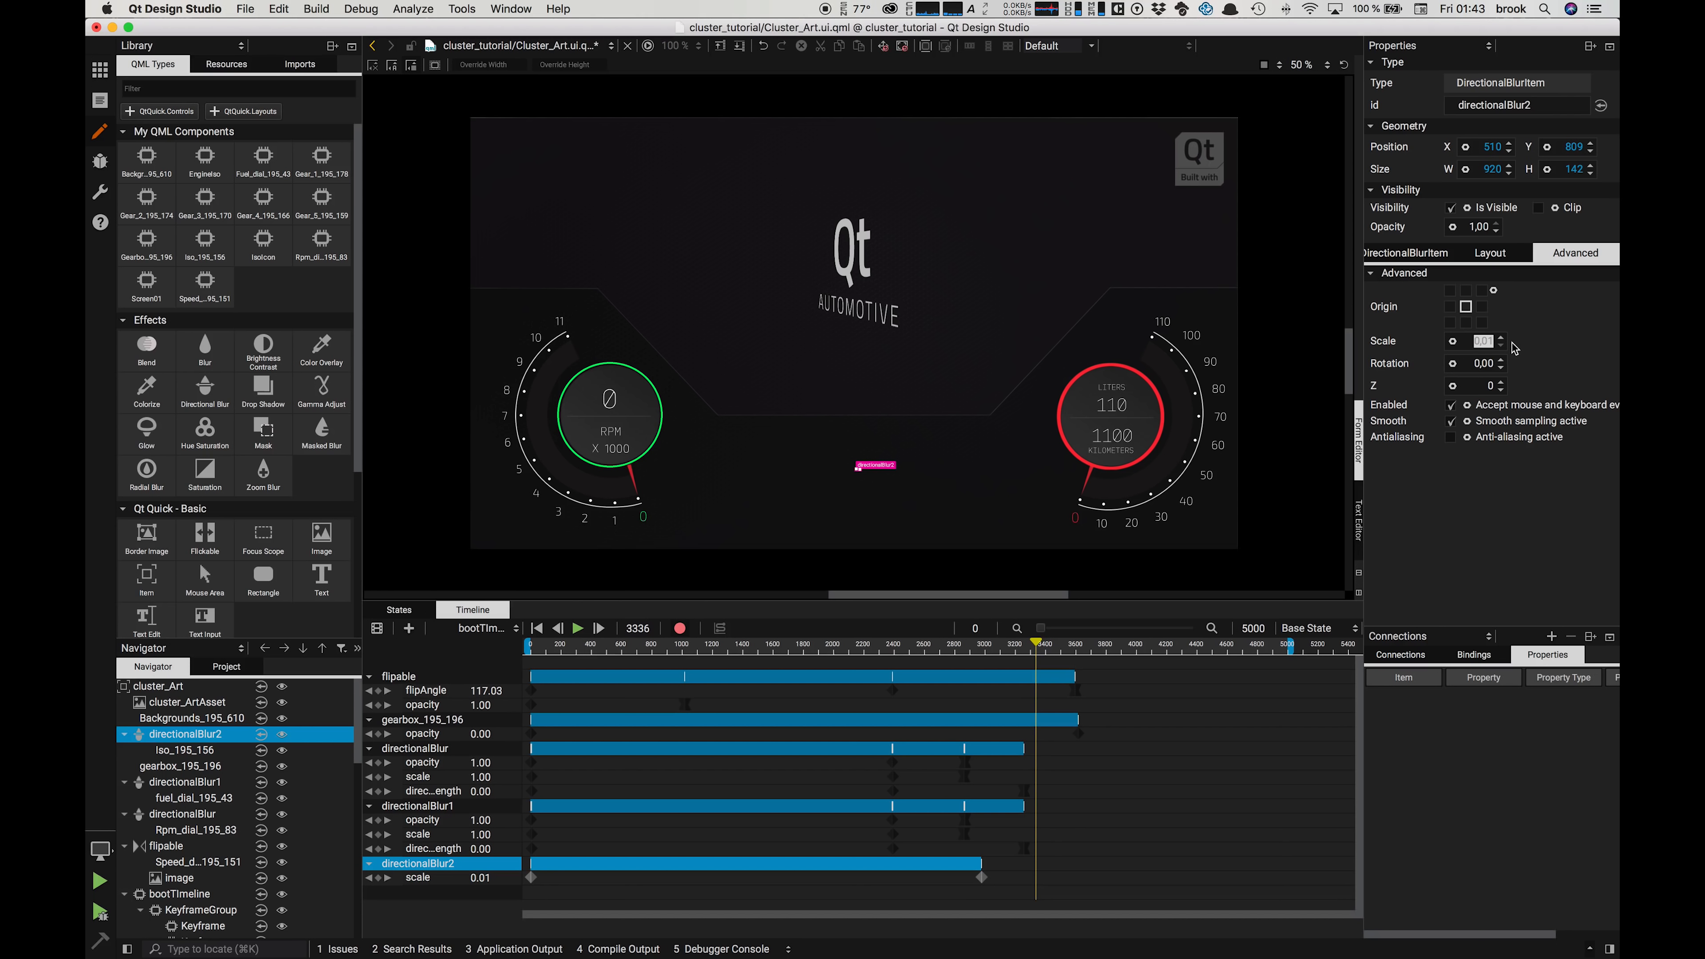
text(1)
key(Return)
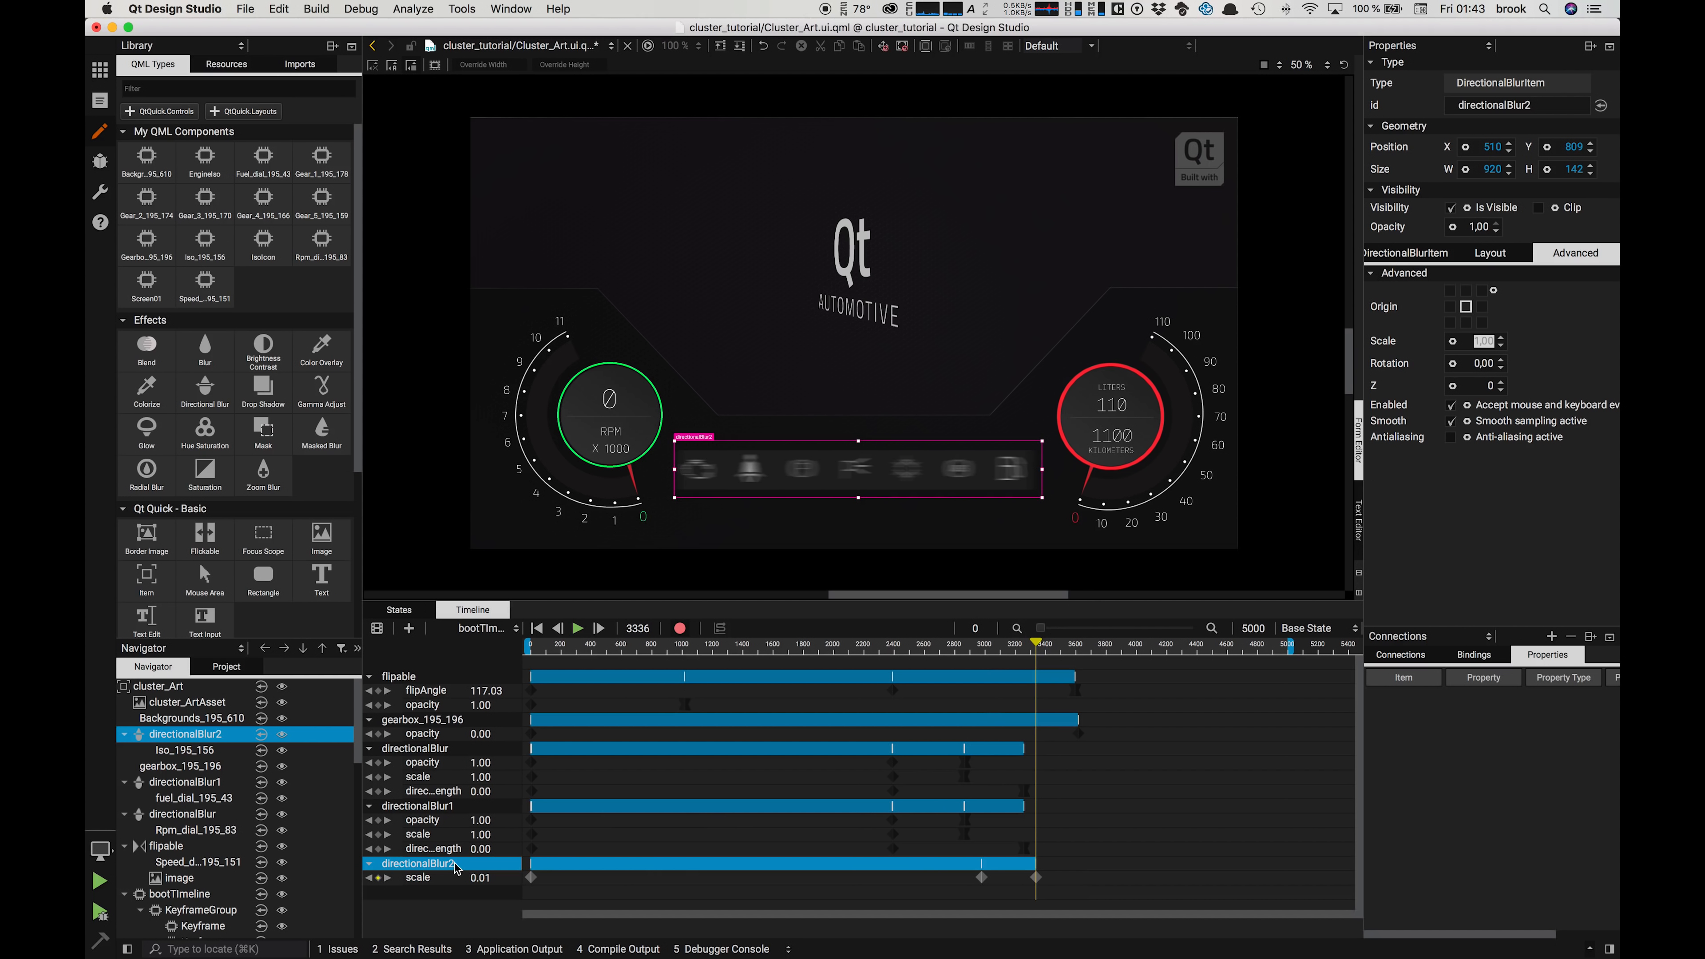
Step: Key directionalBlur2's opacity to 0 at frame 2977
click(369, 878)
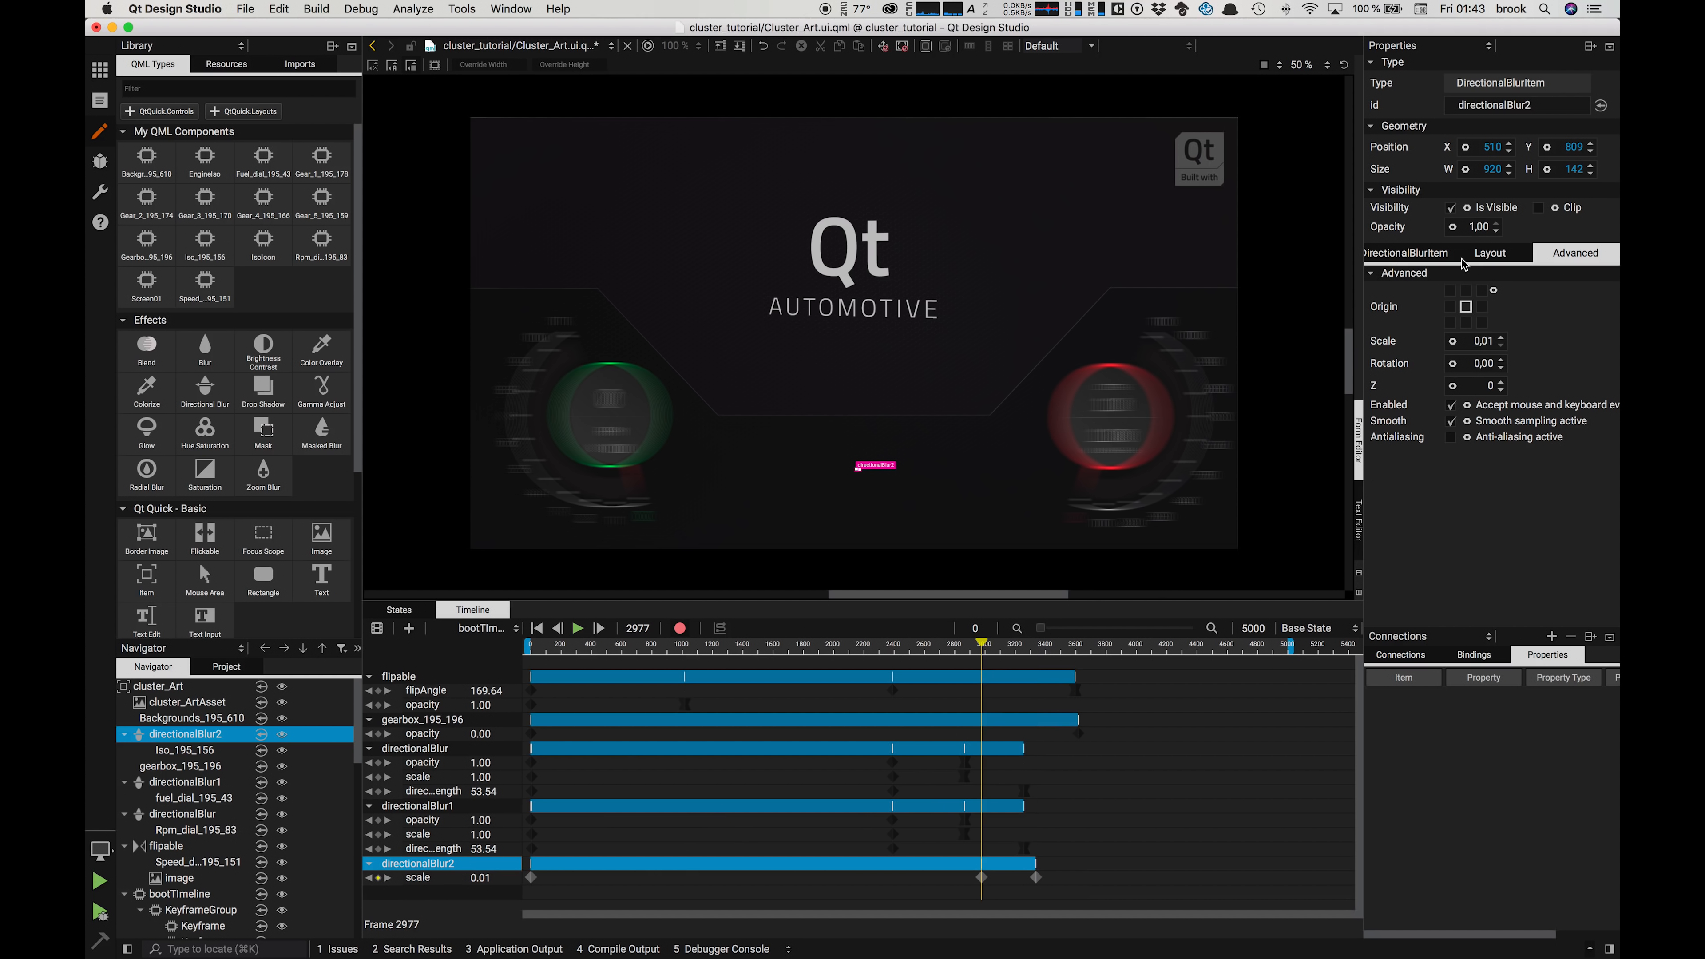
click(1454, 228)
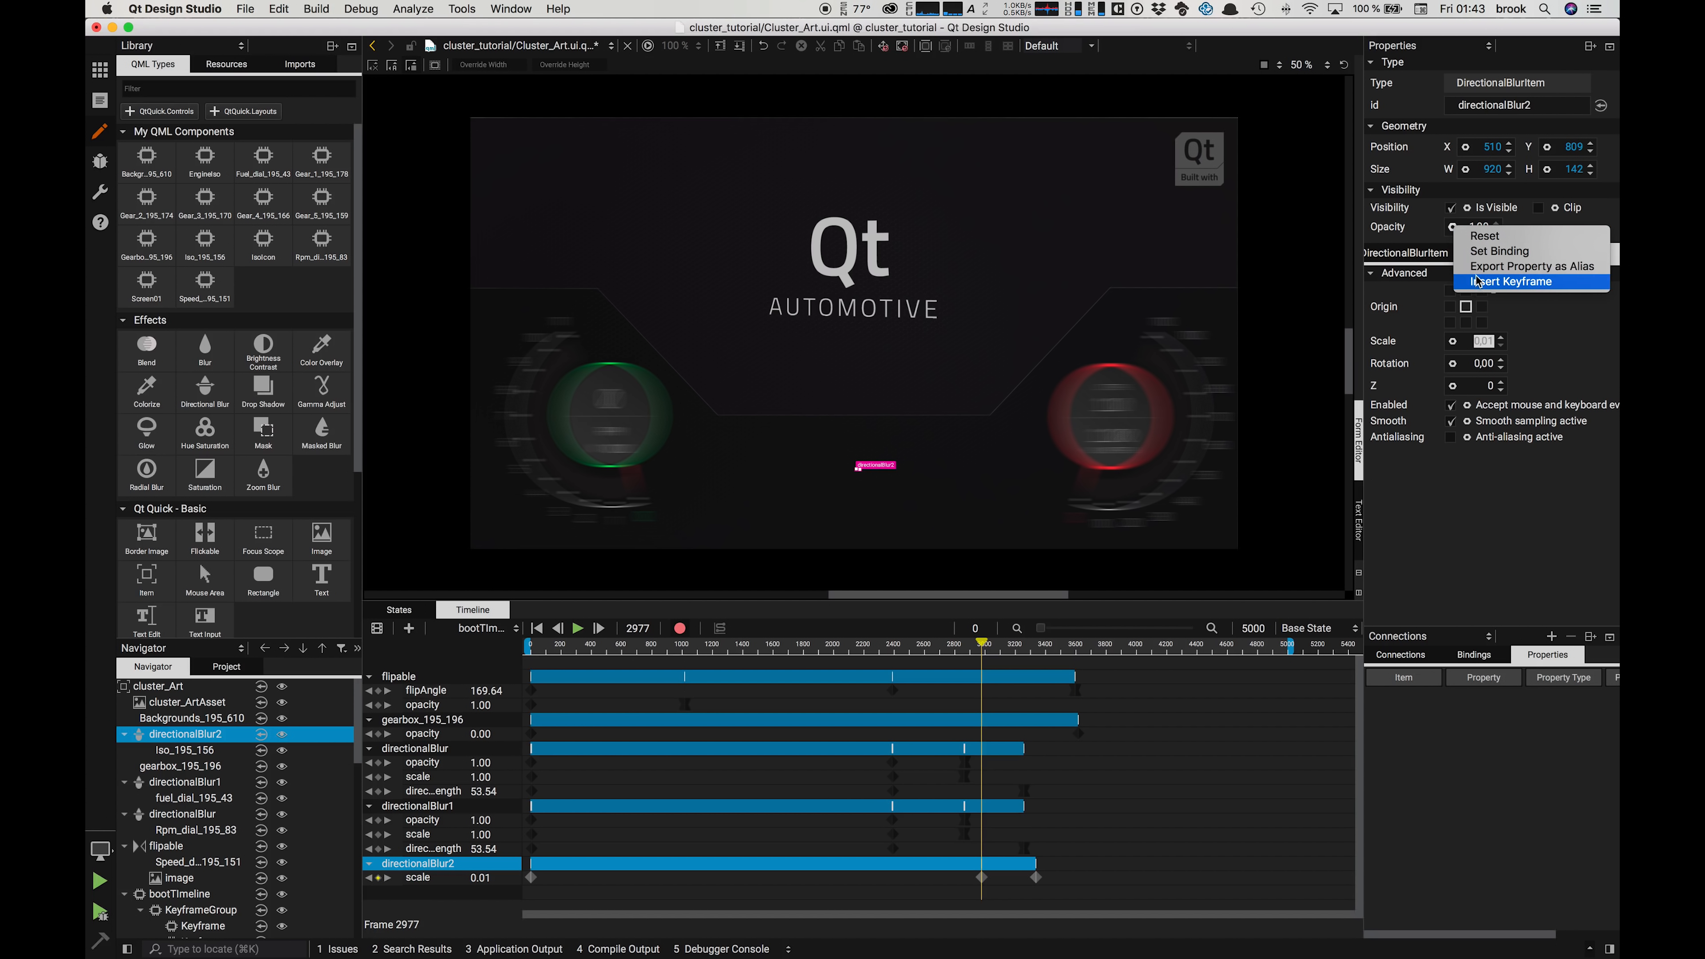
click(1435, 229)
click(1472, 225)
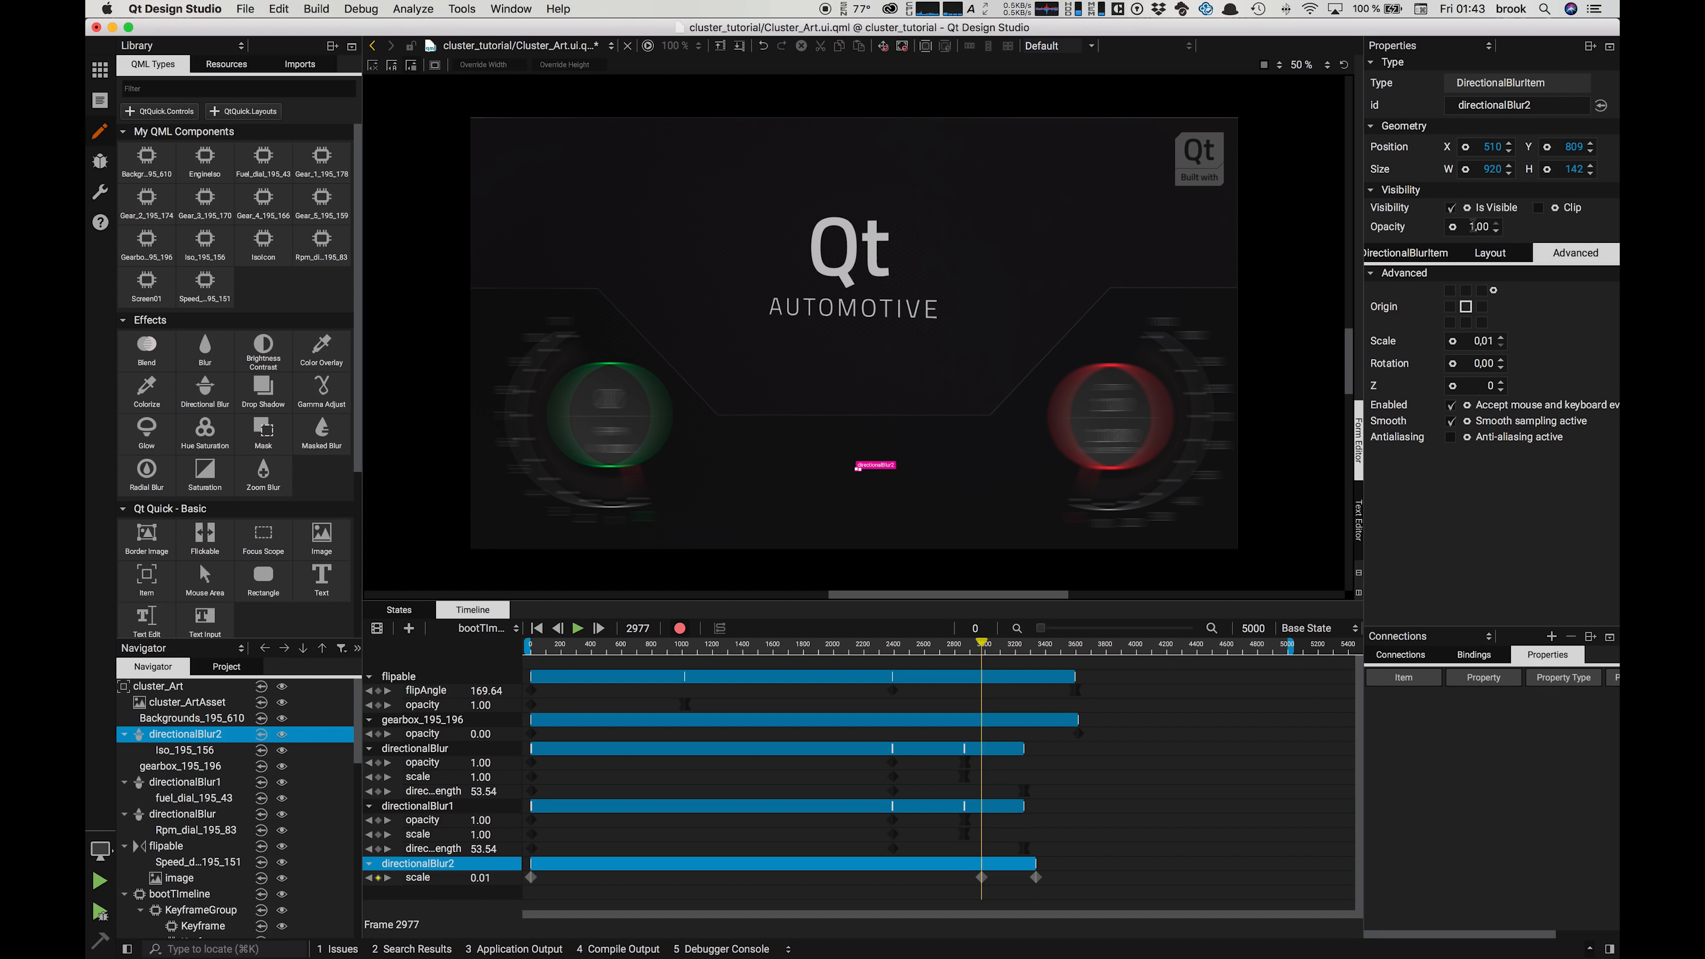
double_click(1472, 225)
text(0)
Step: Shift directionalBlur2's last scale keyframe to about frame 3362 and add an opacity 1 keyframe aligned with the end of directionalBlur1's bar
mouse_move(1029, 884)
mouse_down()
mouse_move(1001, 879)
mouse_move(1040, 881)
mouse_up()
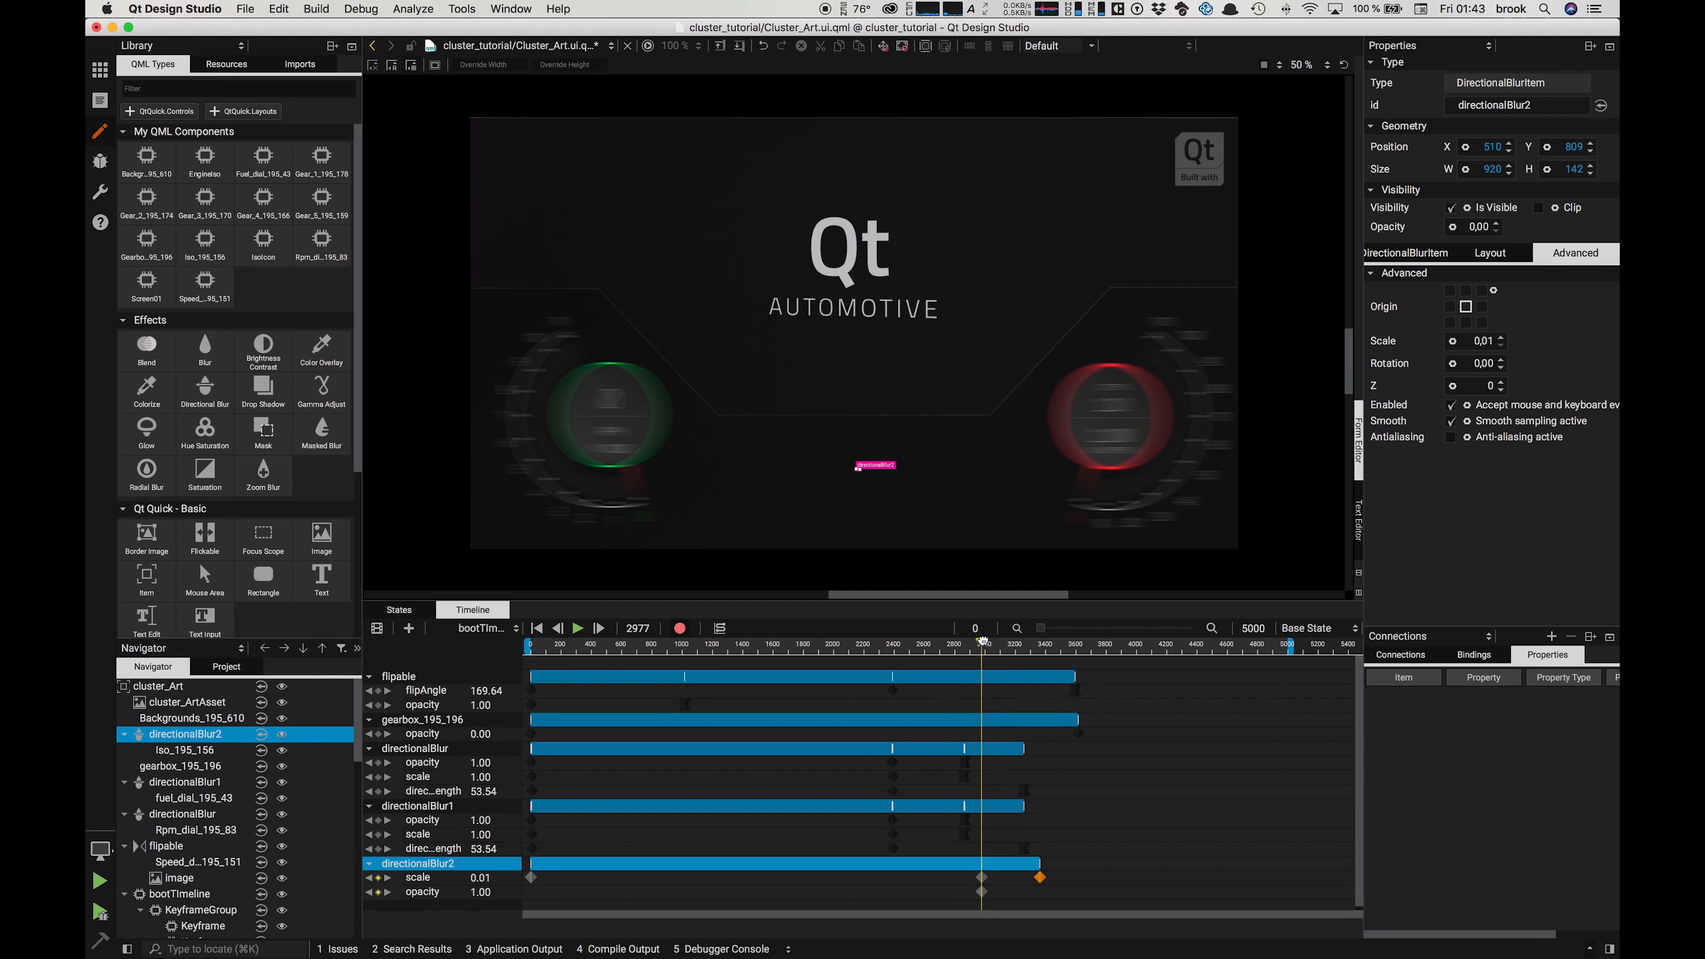
drag(983, 643, 1044, 660)
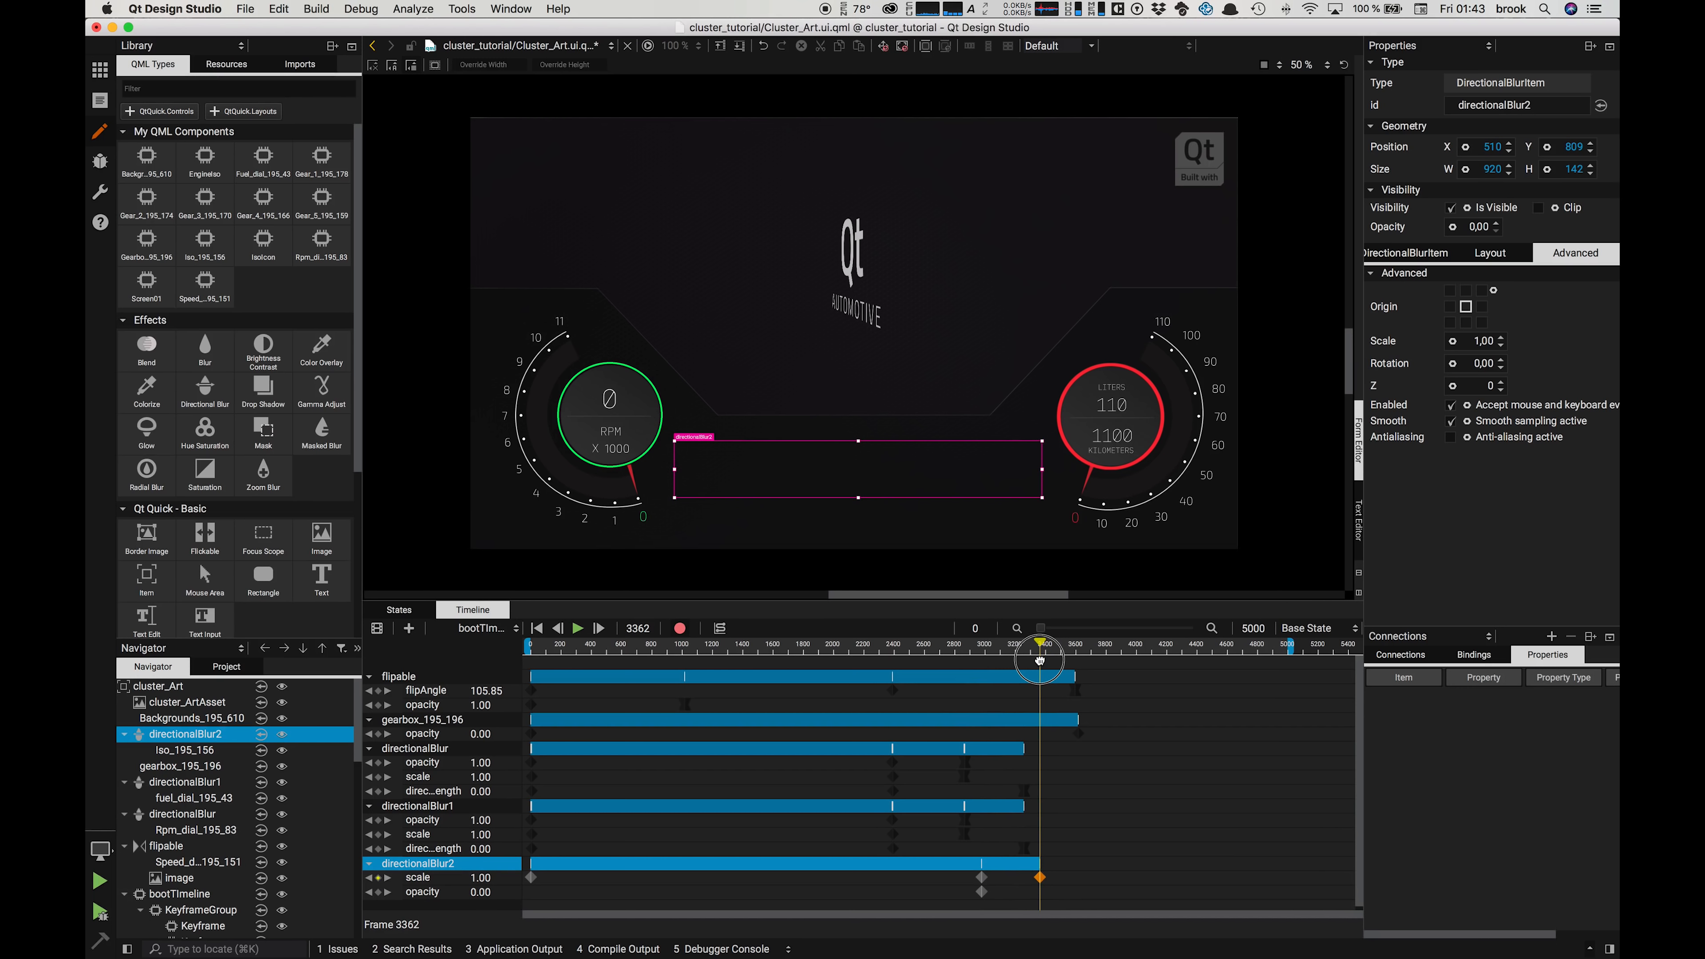
drag(1039, 661, 1002, 660)
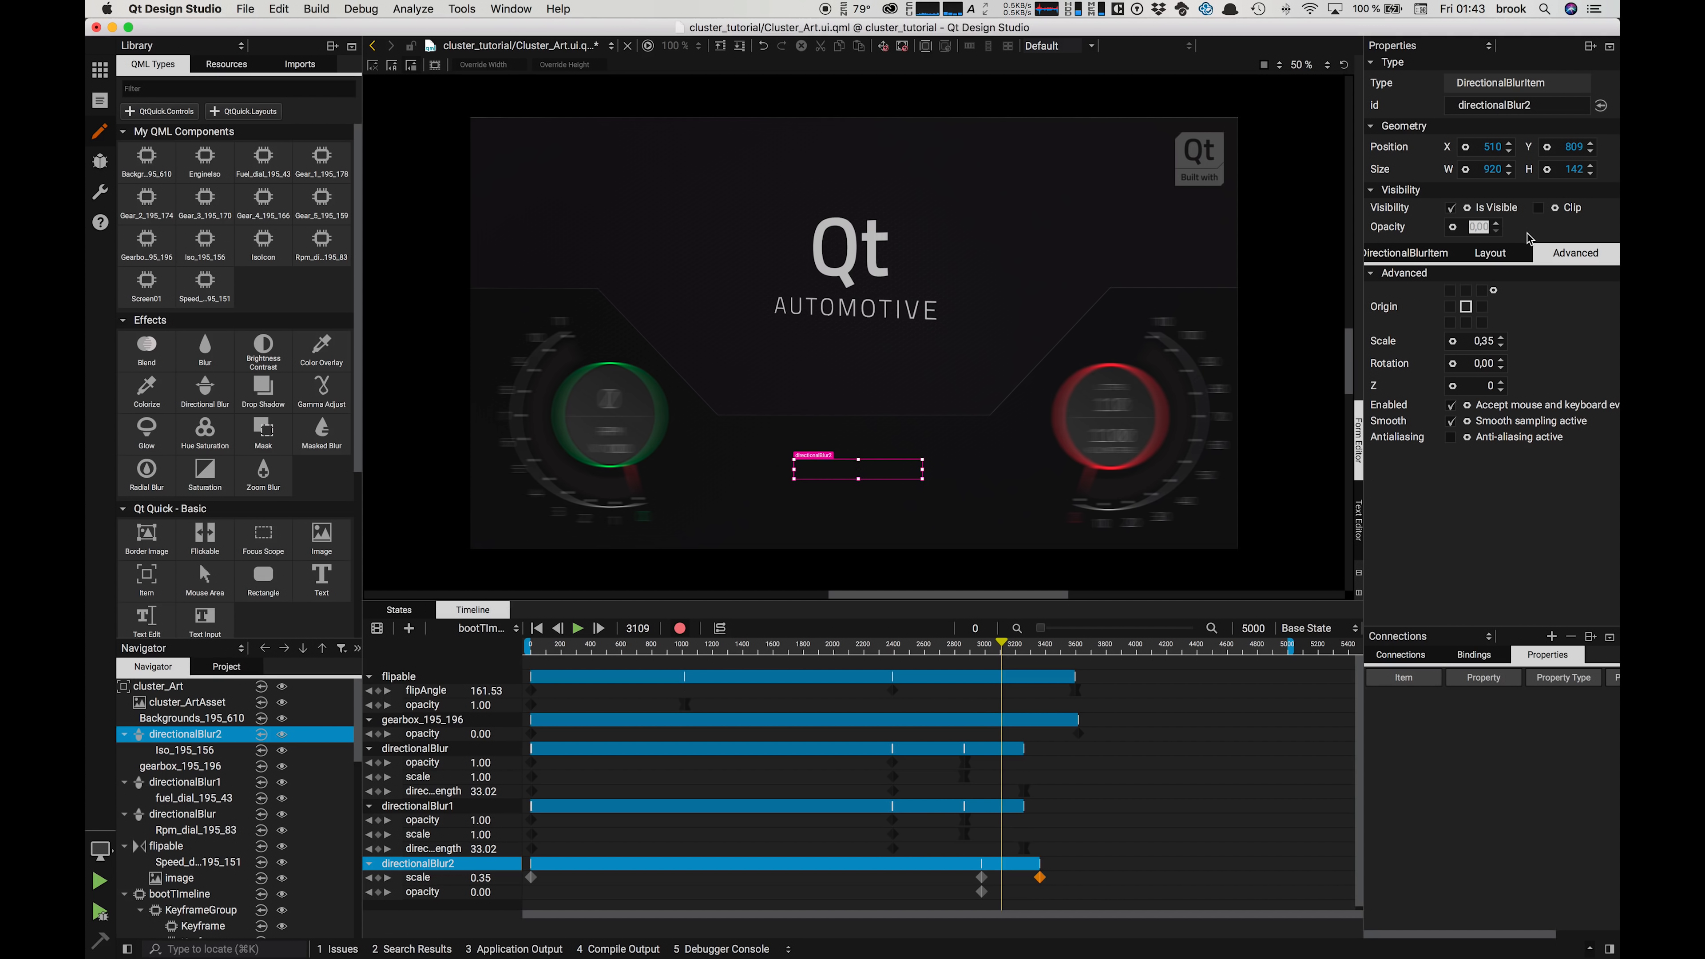
text(1)
key(Return)
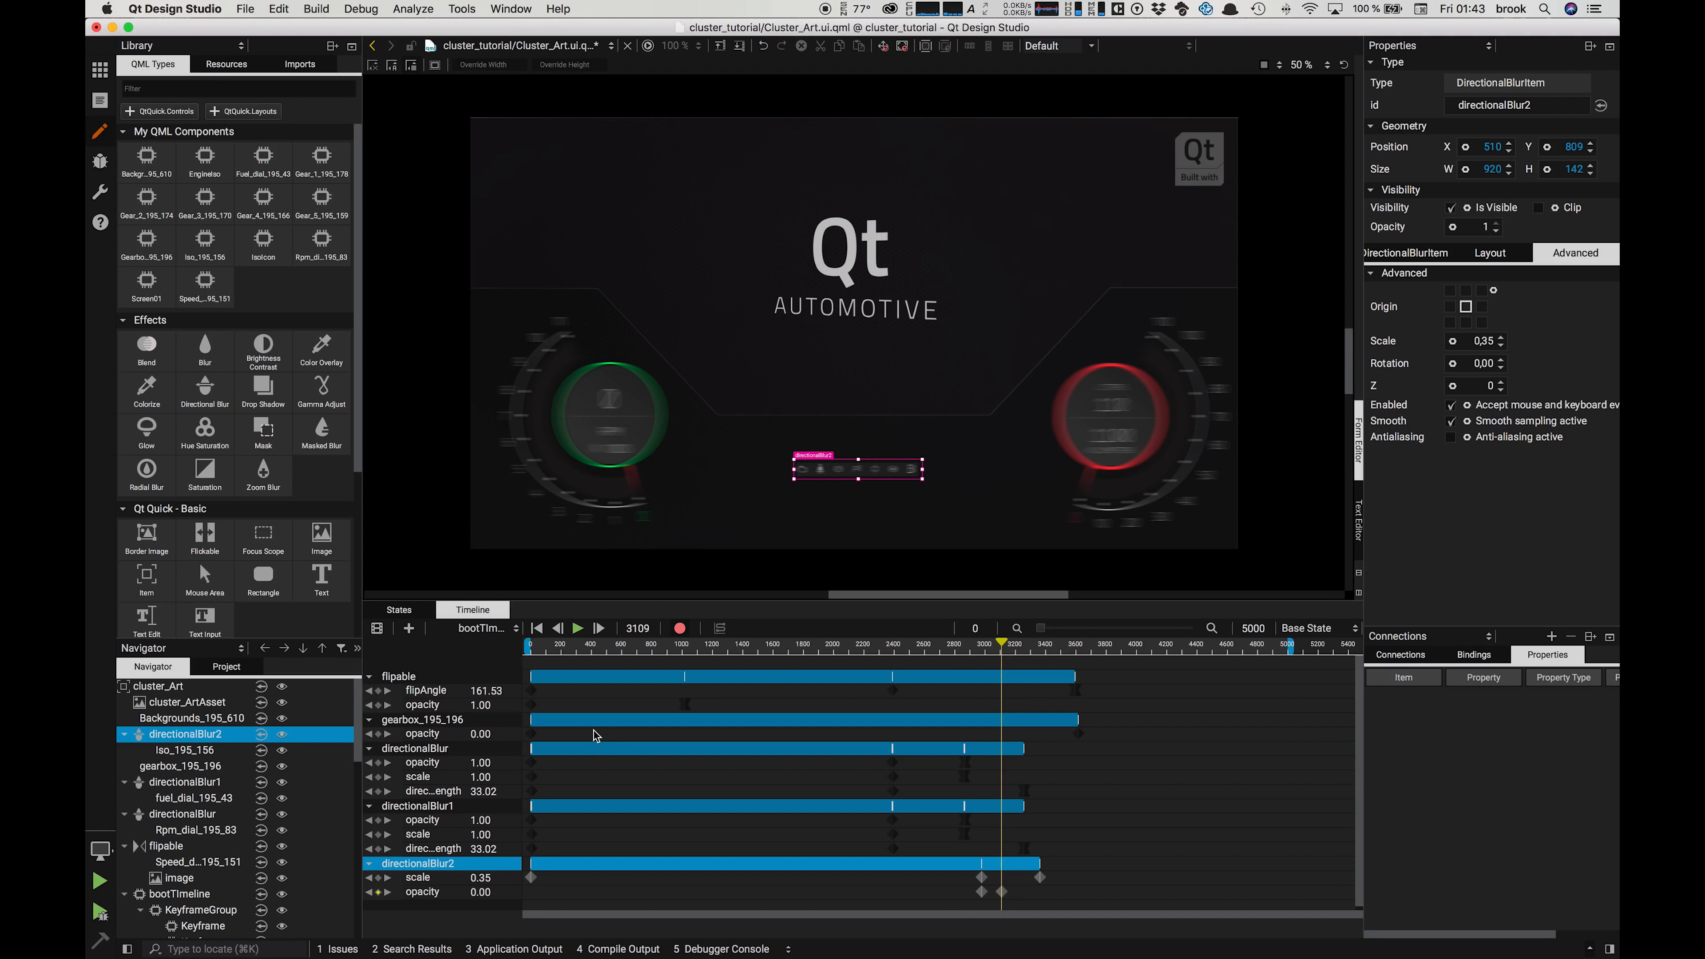
drag(1002, 644, 1042, 675)
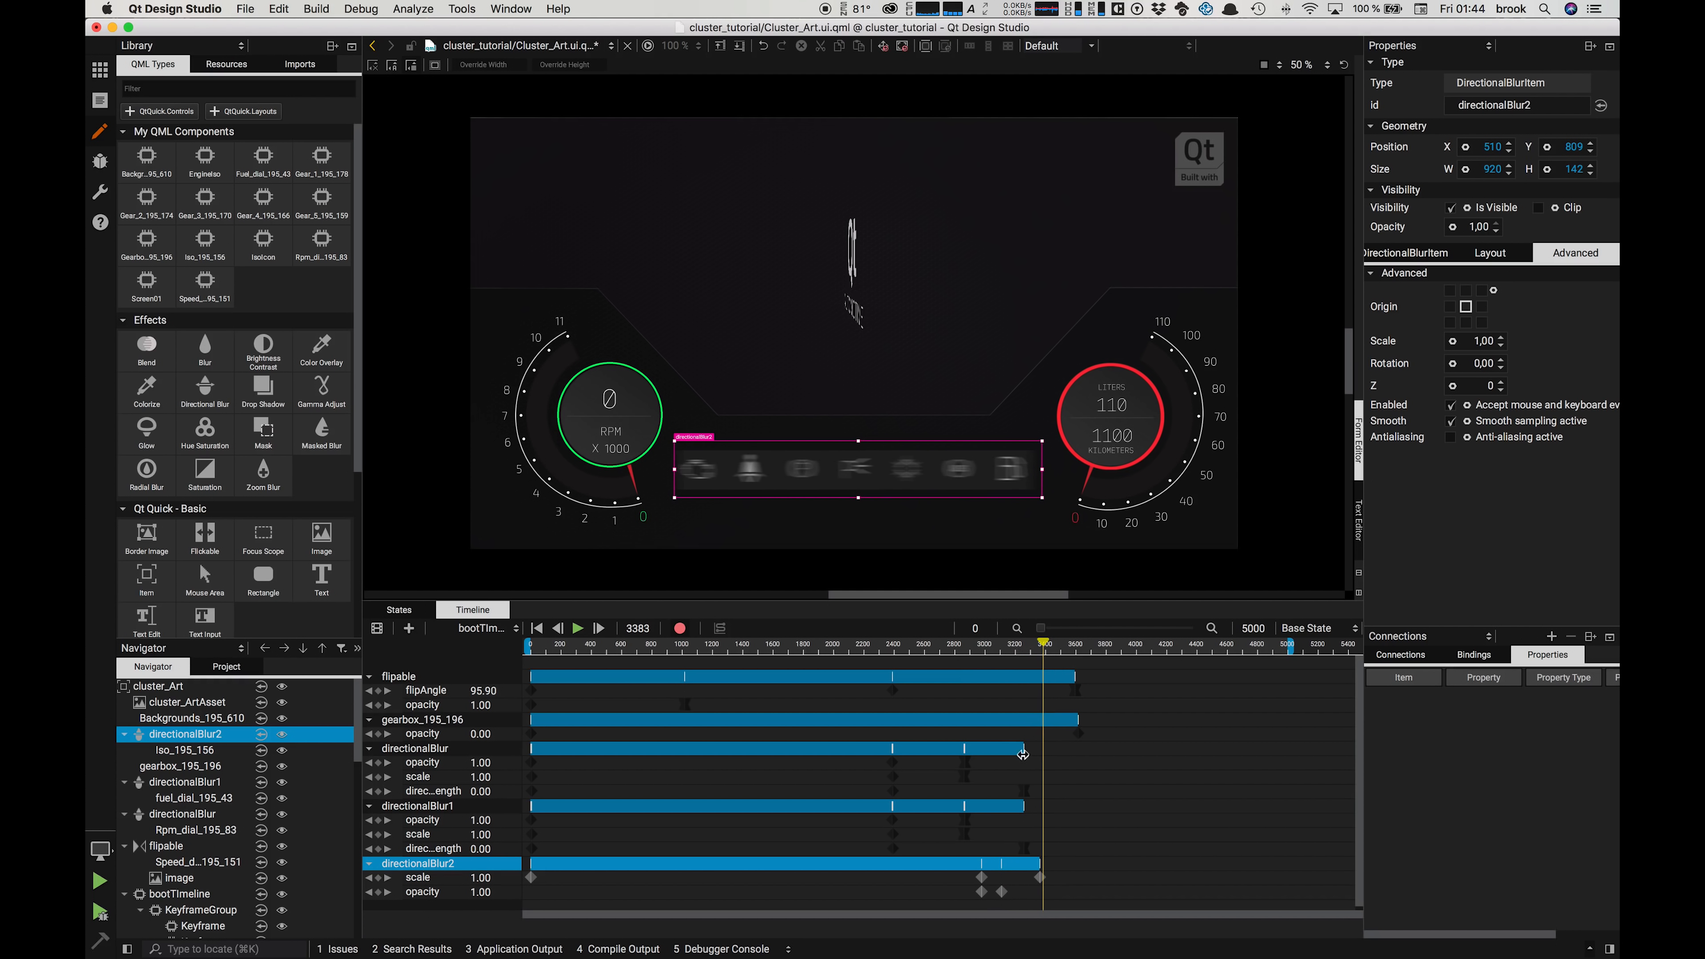
drag(1003, 893, 1022, 893)
Step: Add an opacity keyframe of 0 for directionalBlur2 at the start of the timeline, frame 0
drag(1047, 645, 525, 843)
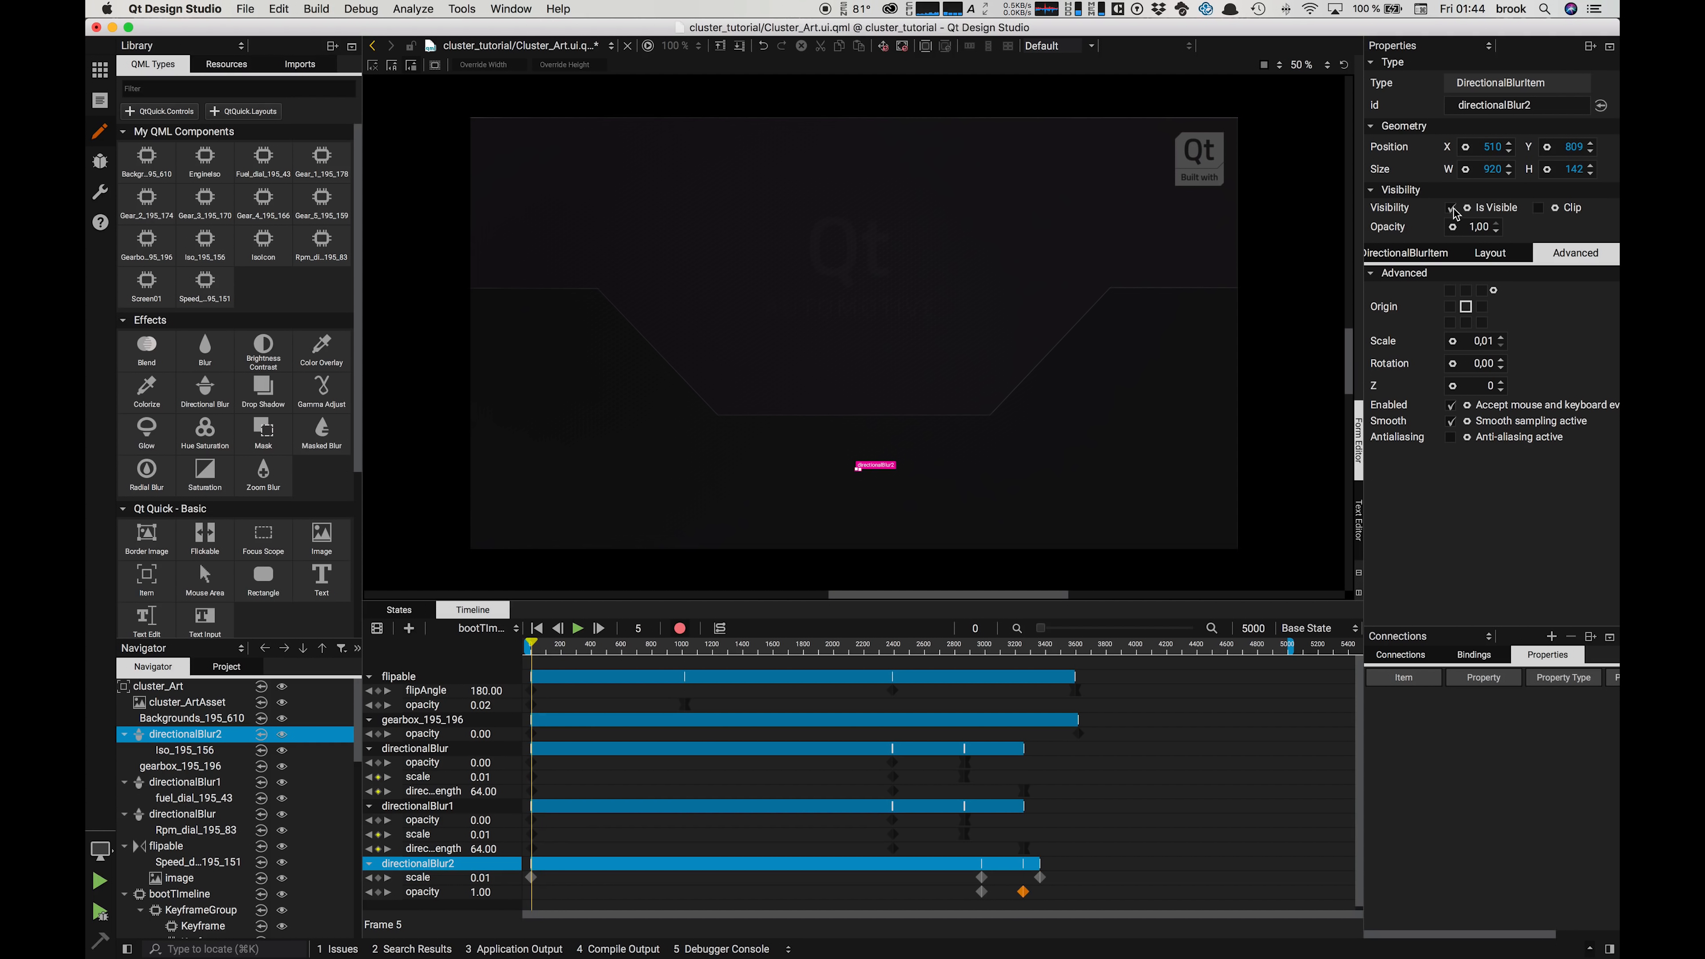
click(1467, 228)
text(0)
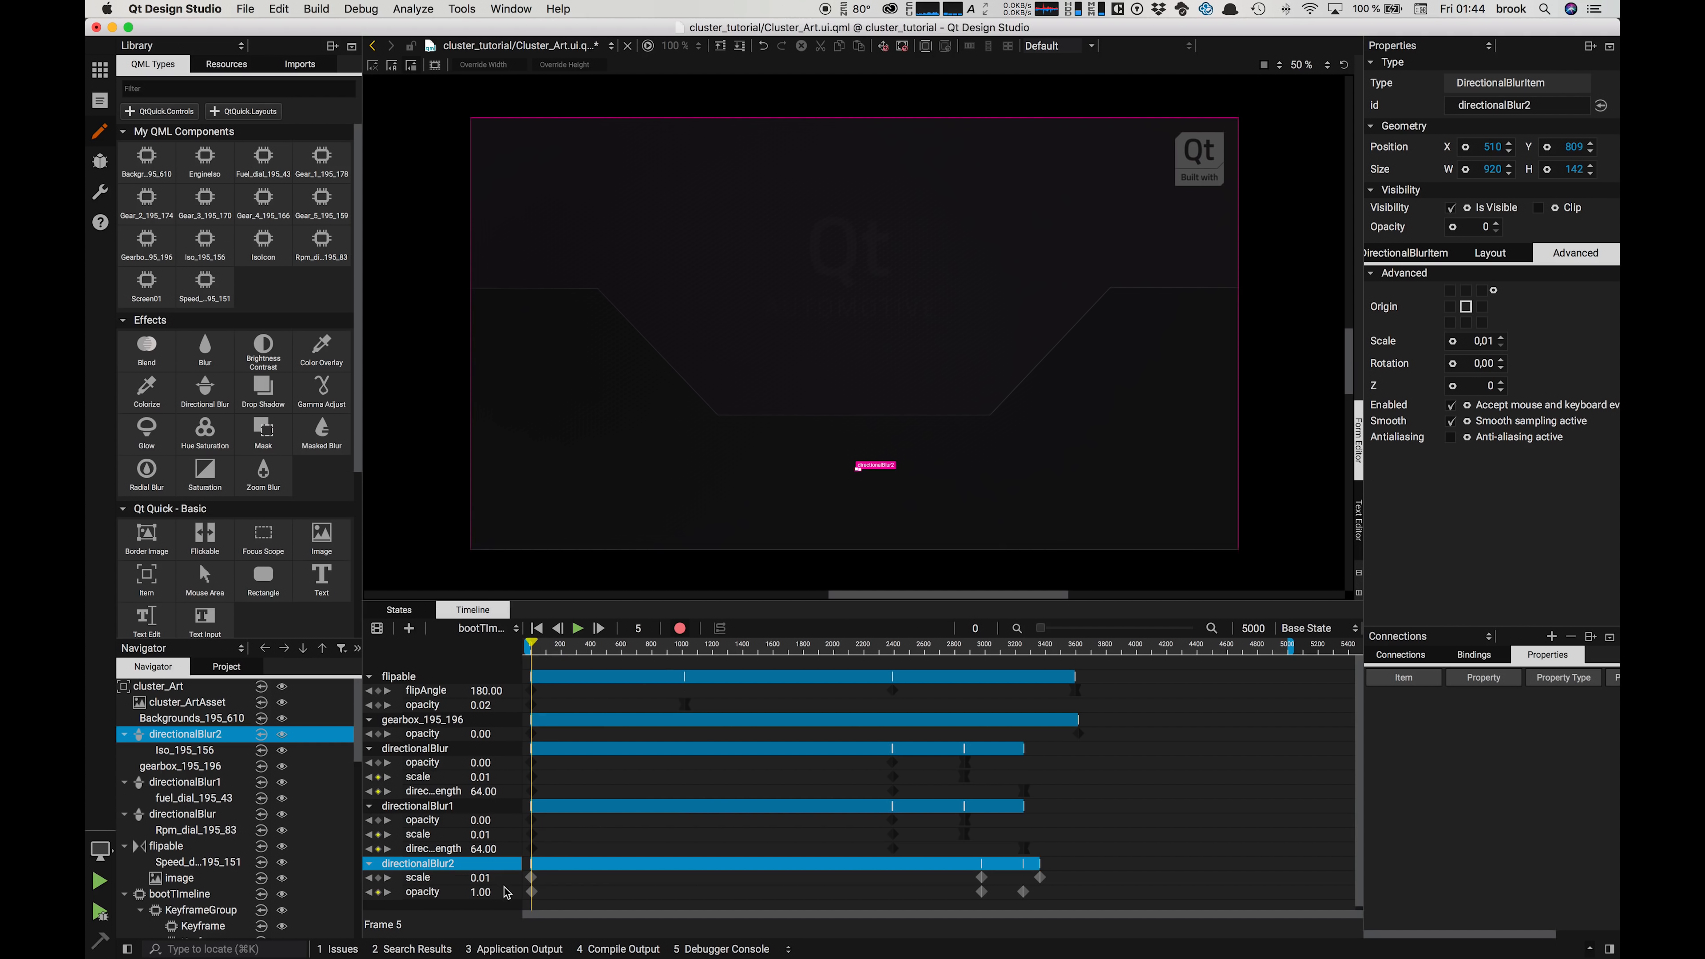
drag(531, 894, 492, 895)
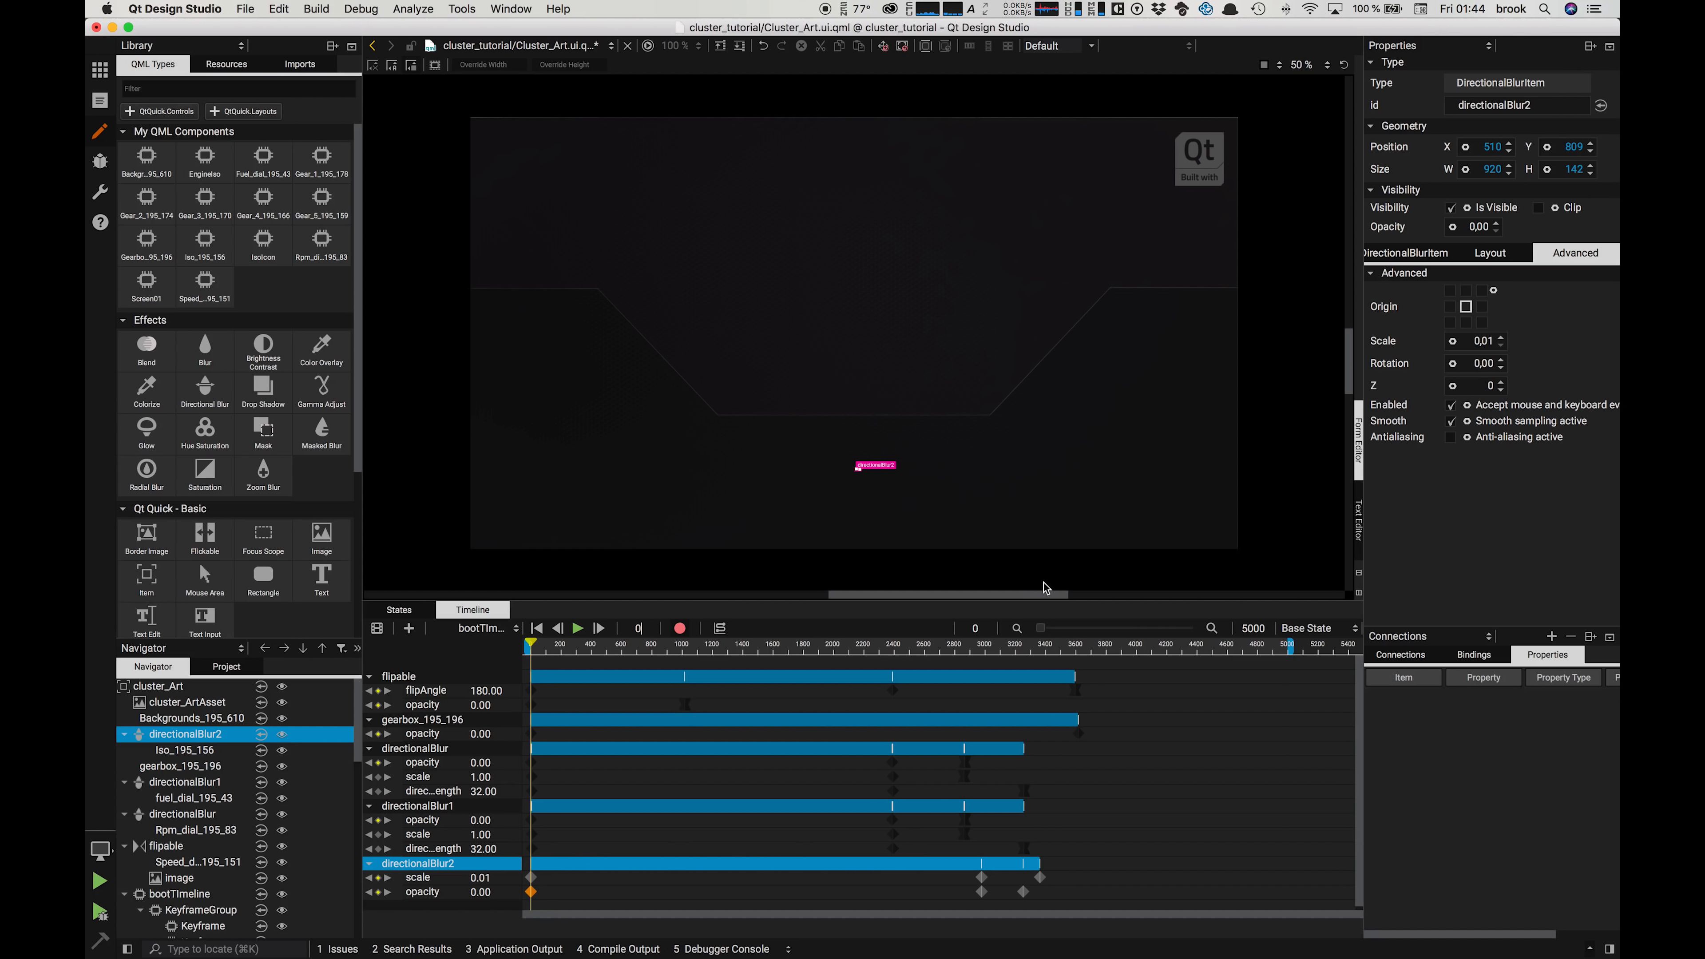
Step: Key directionalBlur2's blur length to 64 at frame 0 and insert a keyframe holding 64 at frame 2977
click(1407, 254)
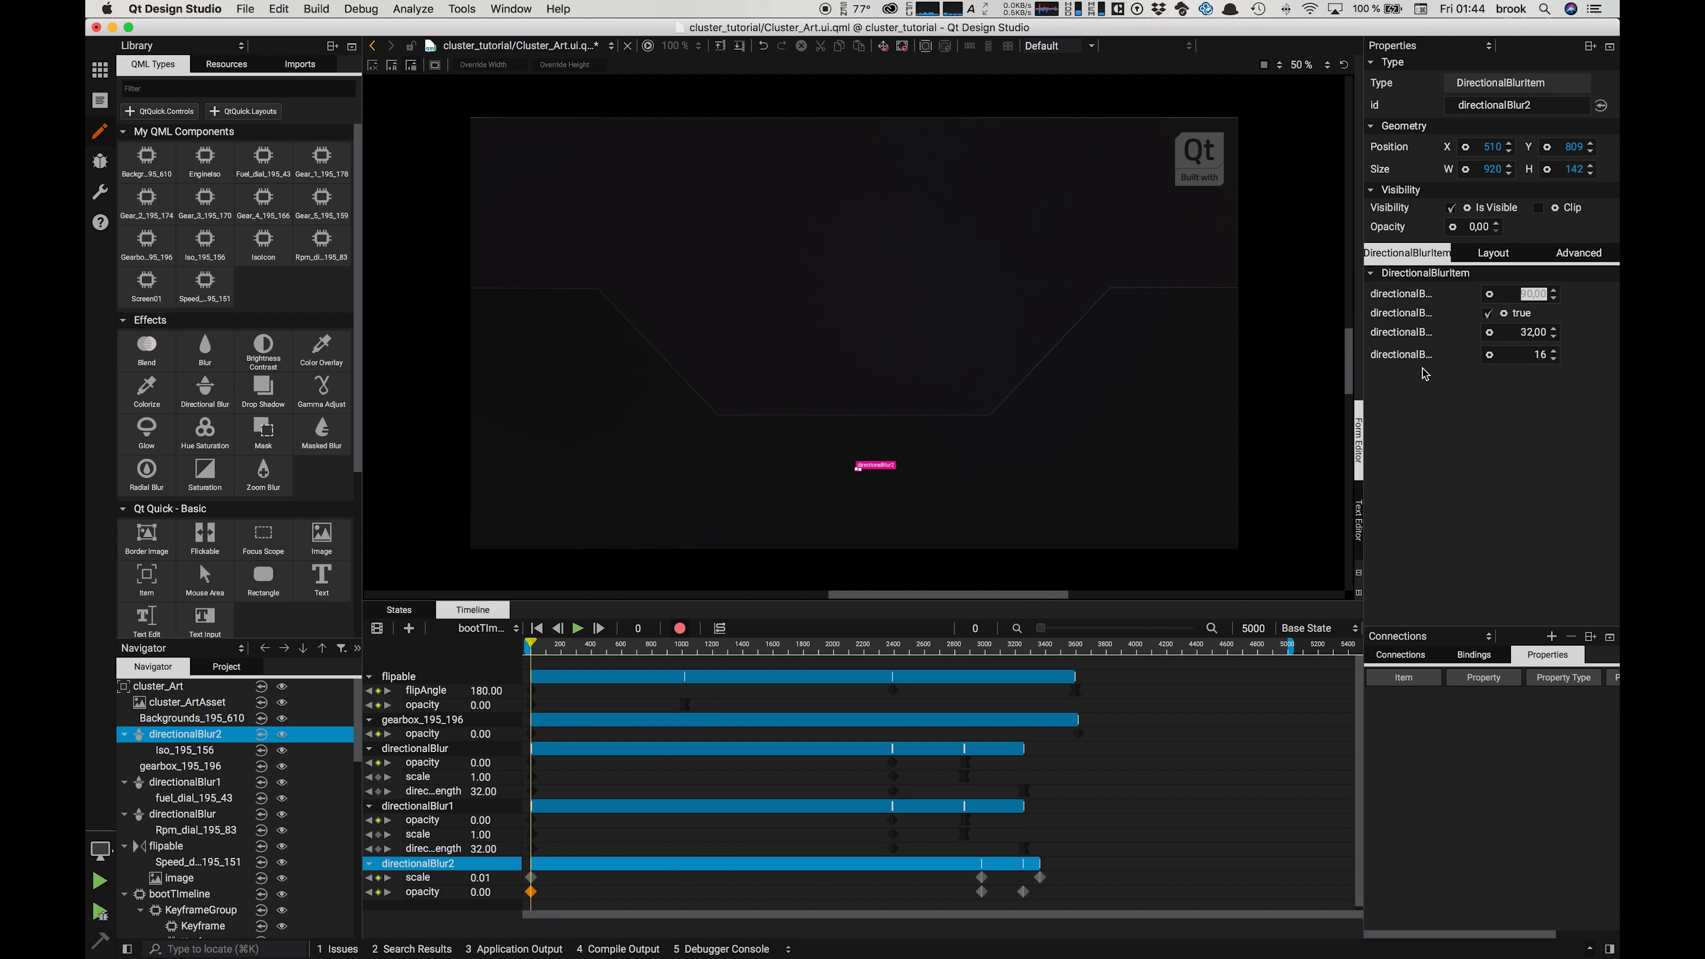
click(1506, 333)
text(63)
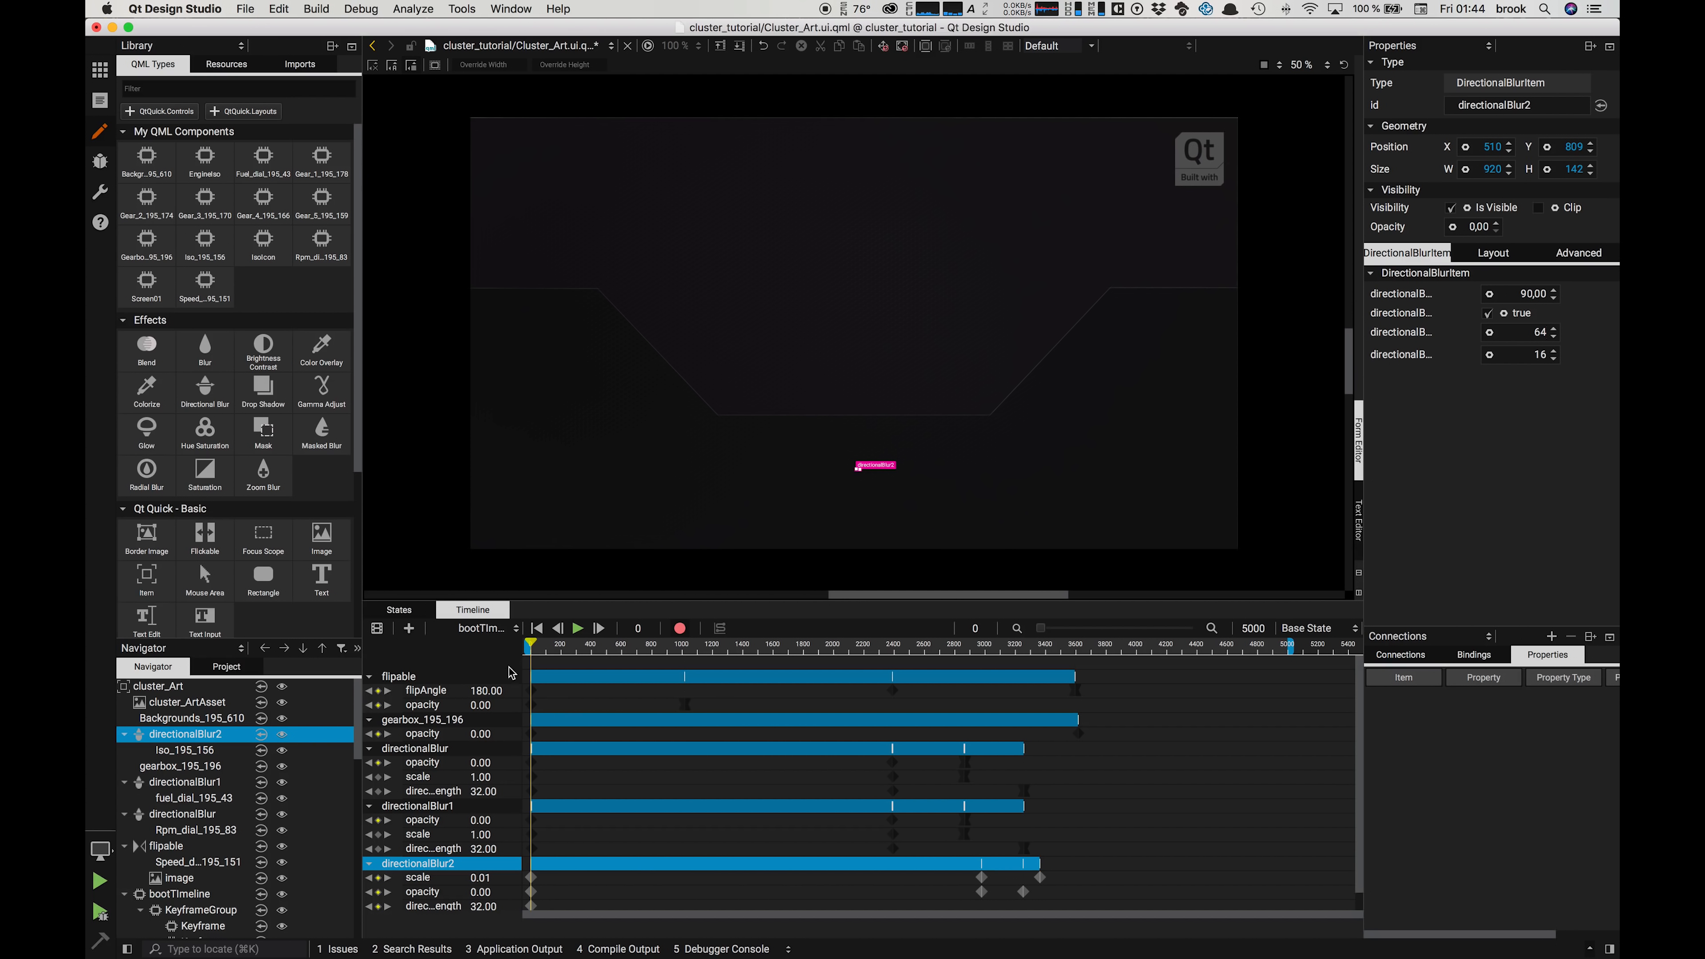
drag(663, 600, 982, 742)
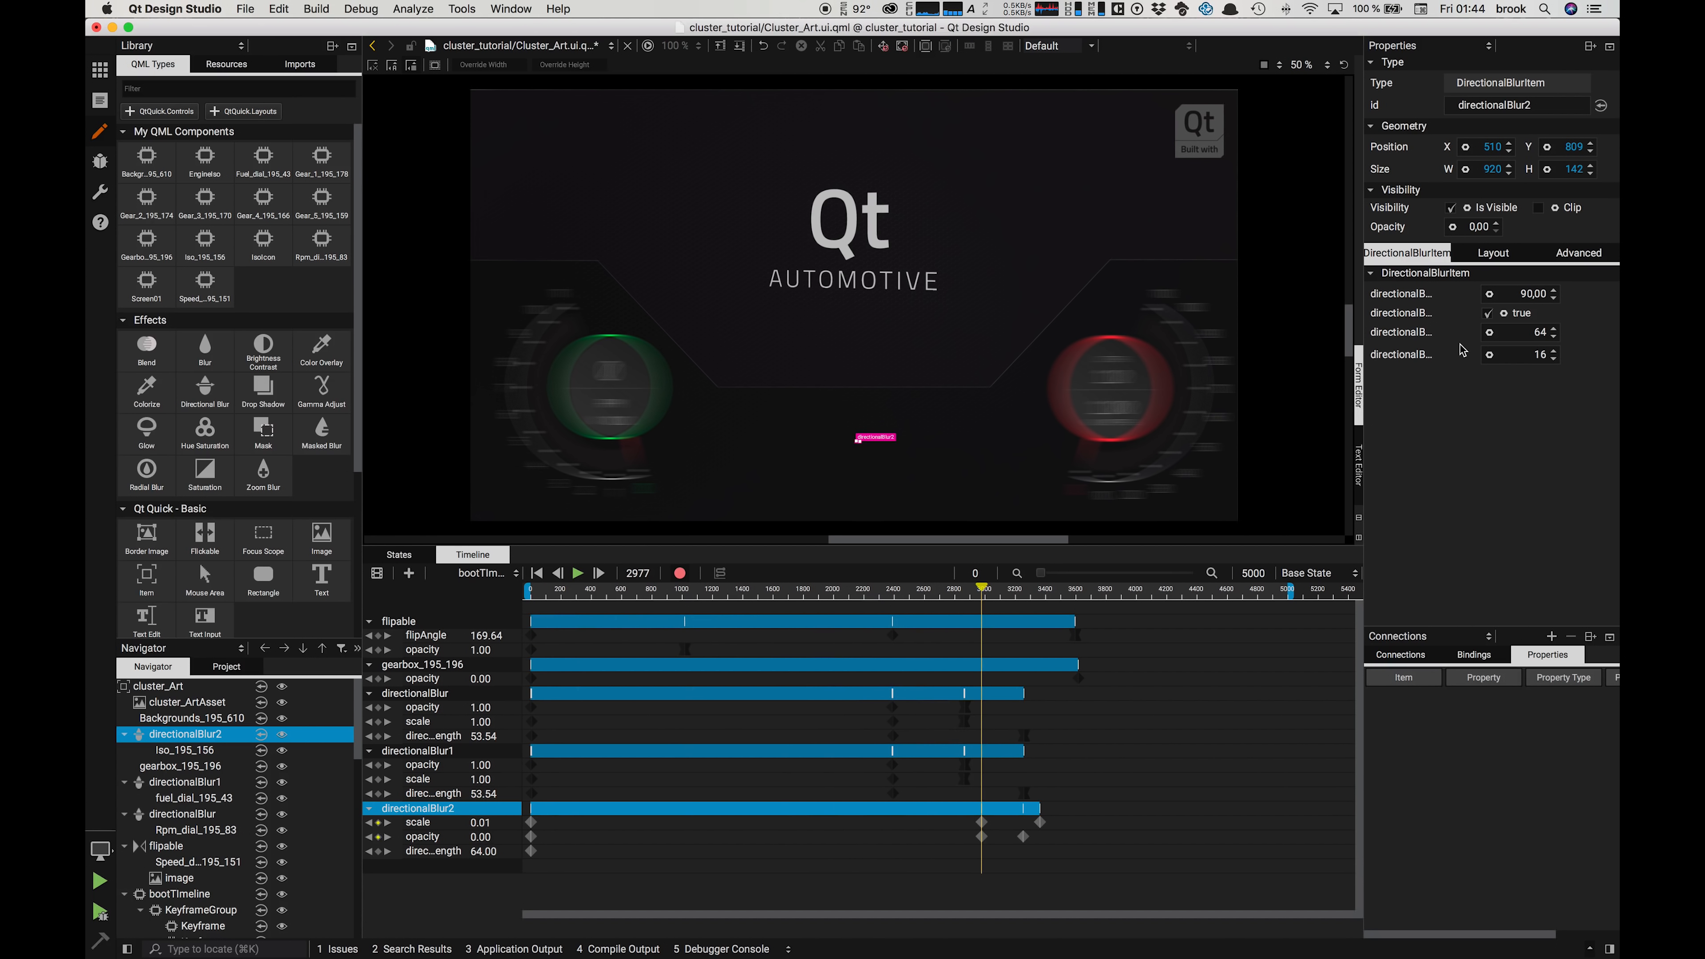
click(1490, 334)
click(1383, 384)
Step: Key directionalBlur2's blur length to 0 at frame 3362
drag(981, 589, 1039, 621)
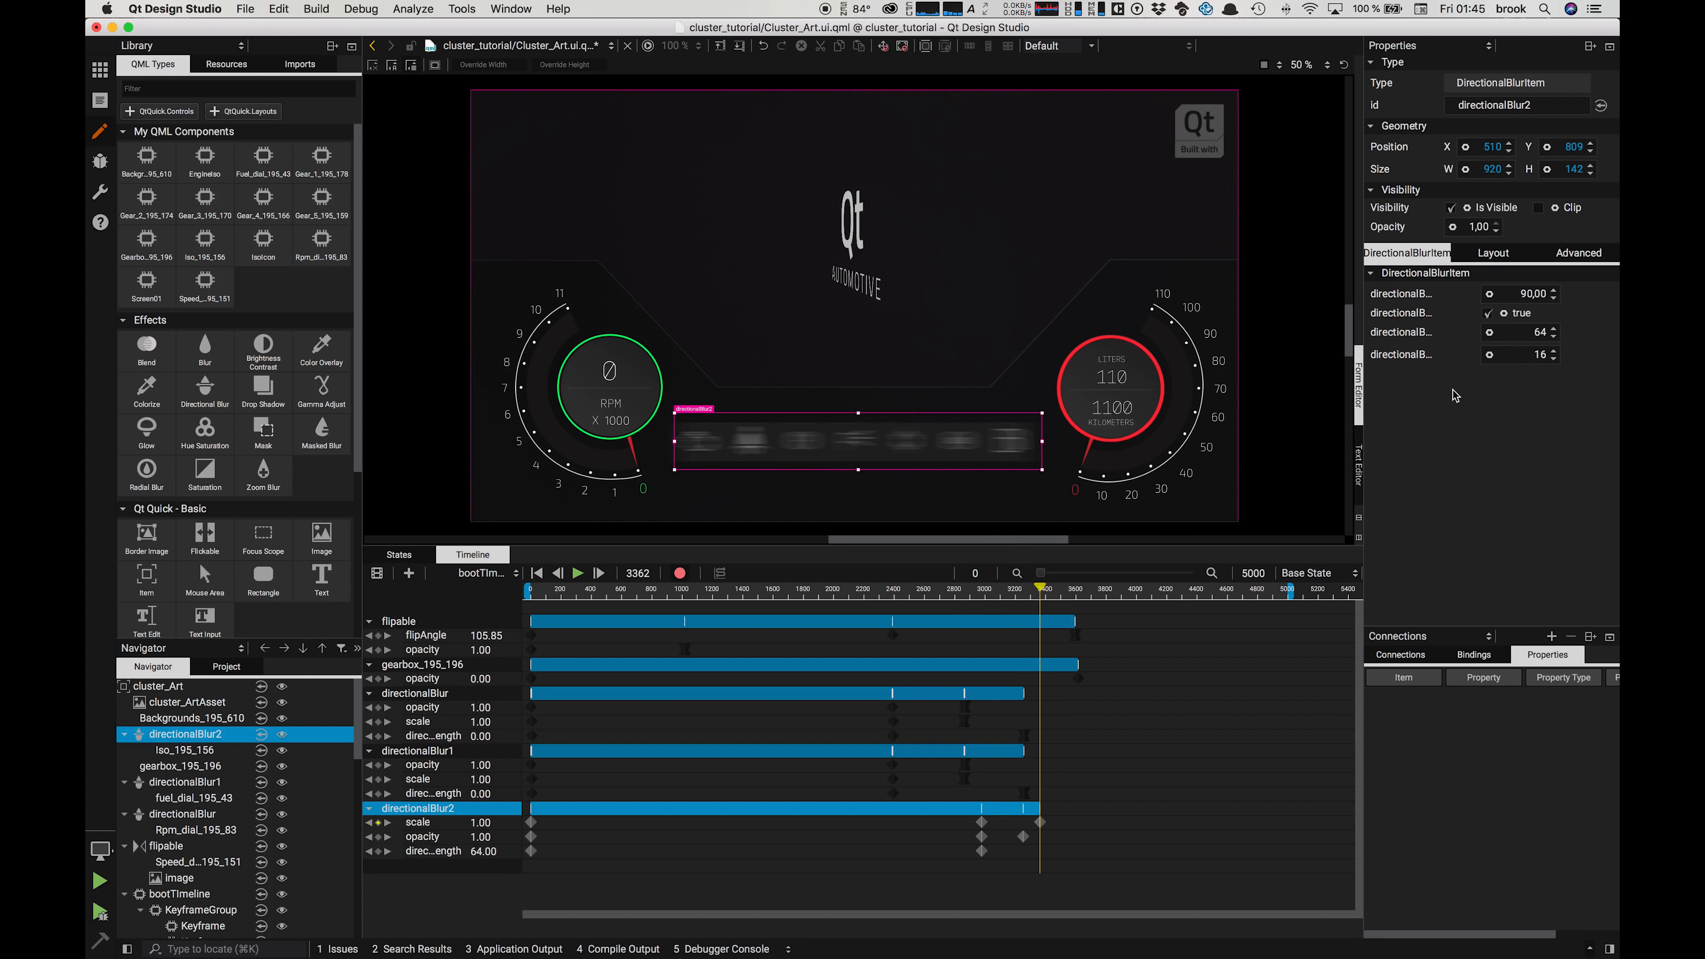
click(1582, 334)
text(0)
key(Return)
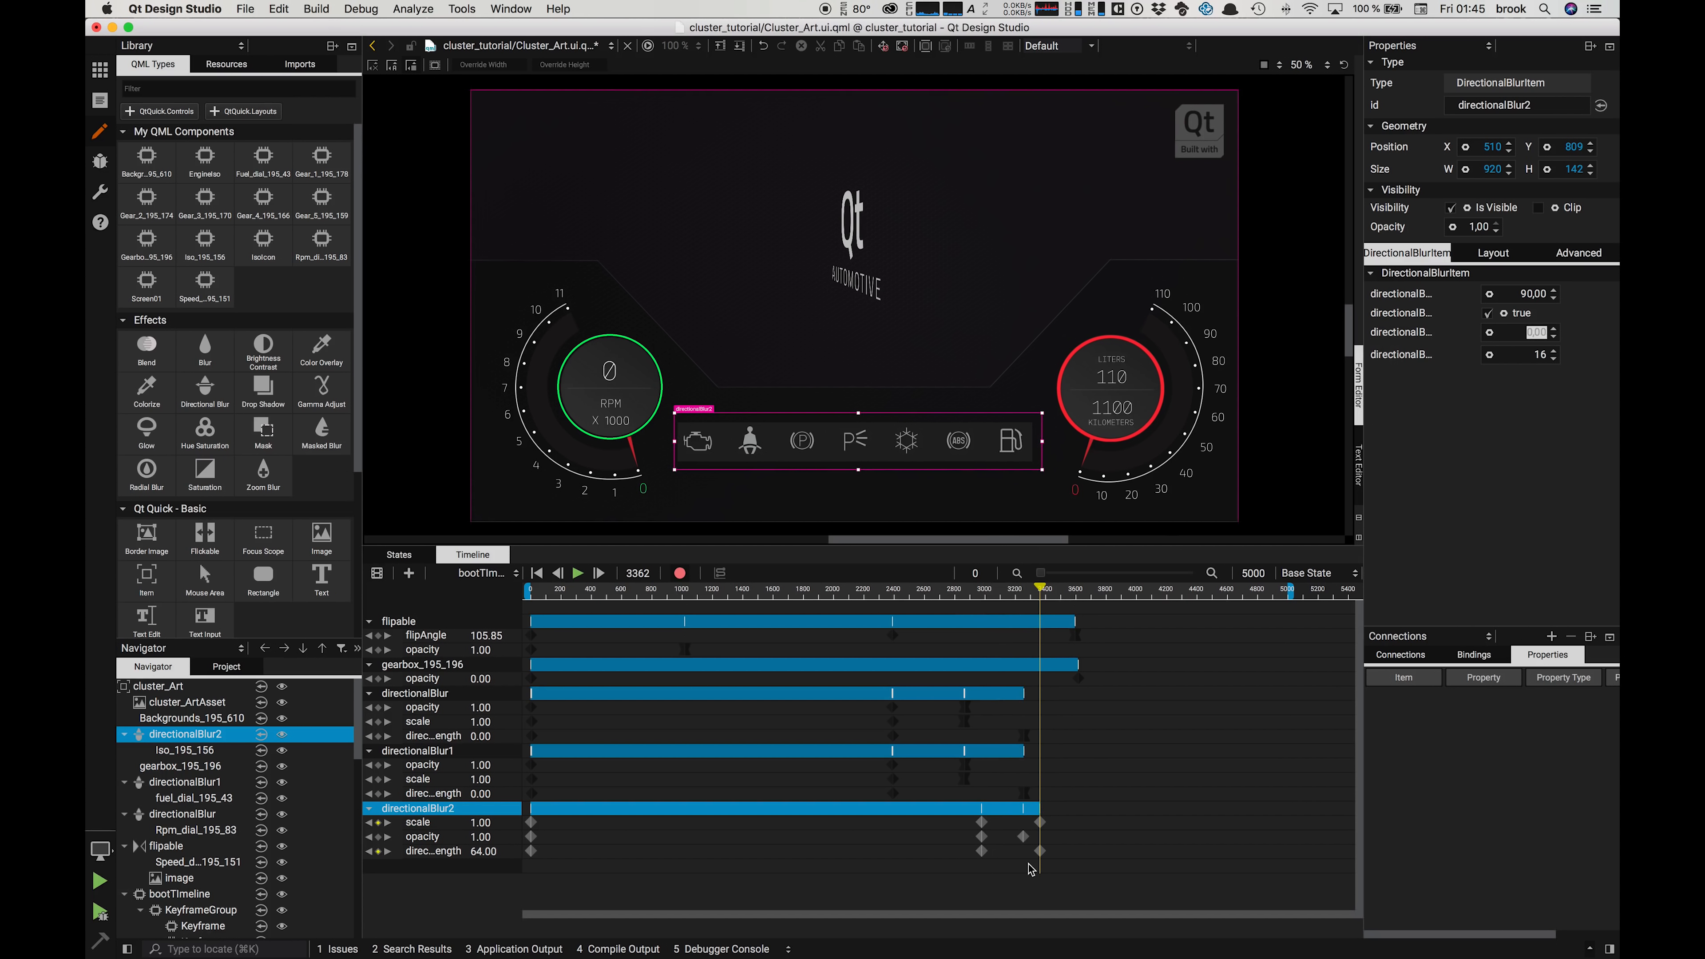
Step: Apply the cubic out easing curve to directionalBlur2's last scale, opacity and blur length keyframes
drag(1074, 870, 1005, 815)
click(719, 574)
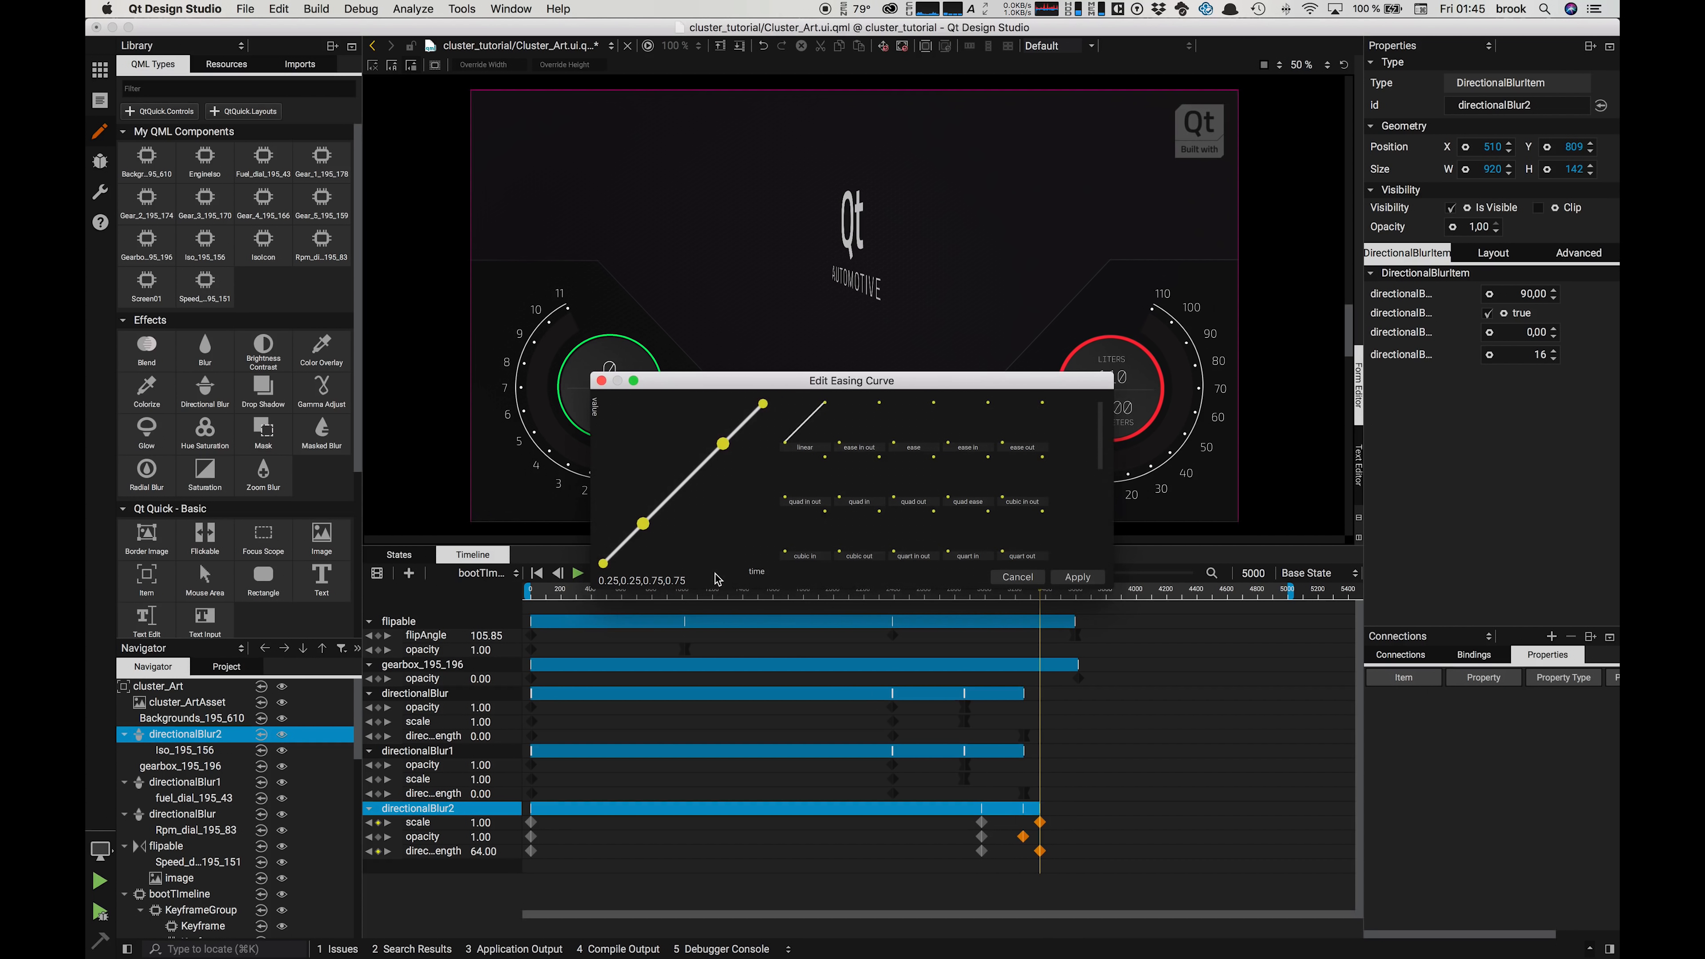
click(862, 543)
click(1077, 578)
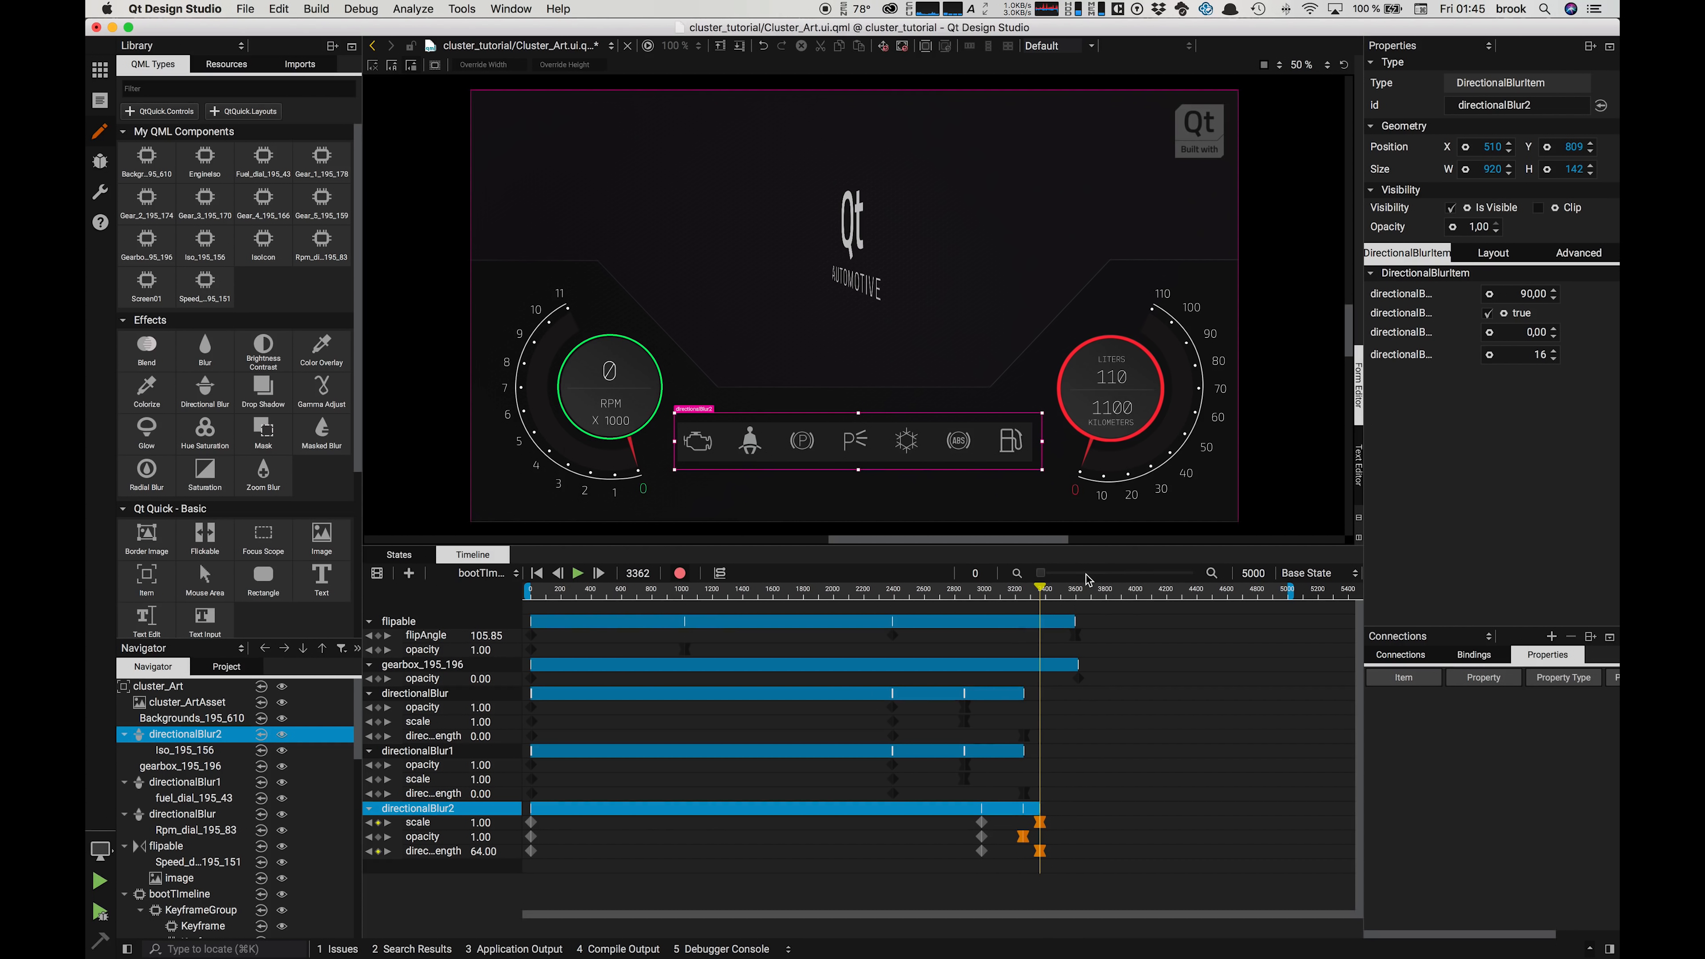
Step: Save the cluster file, preview the startup animation and close the preview window
key(super+s)
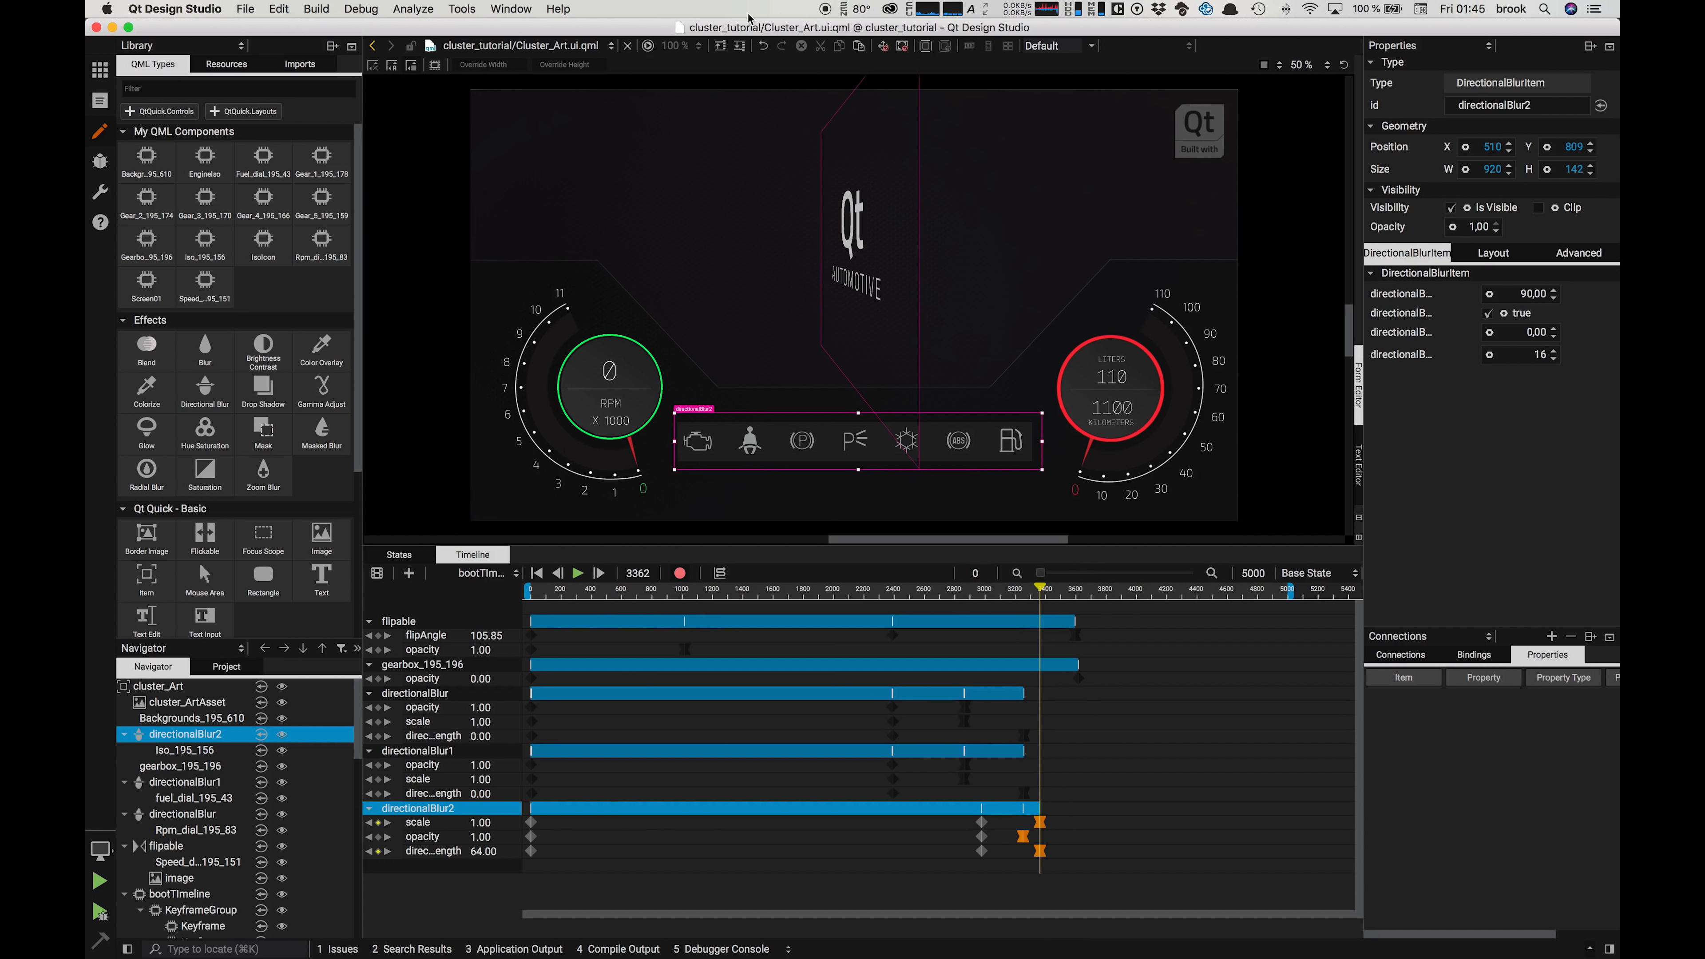
click(647, 47)
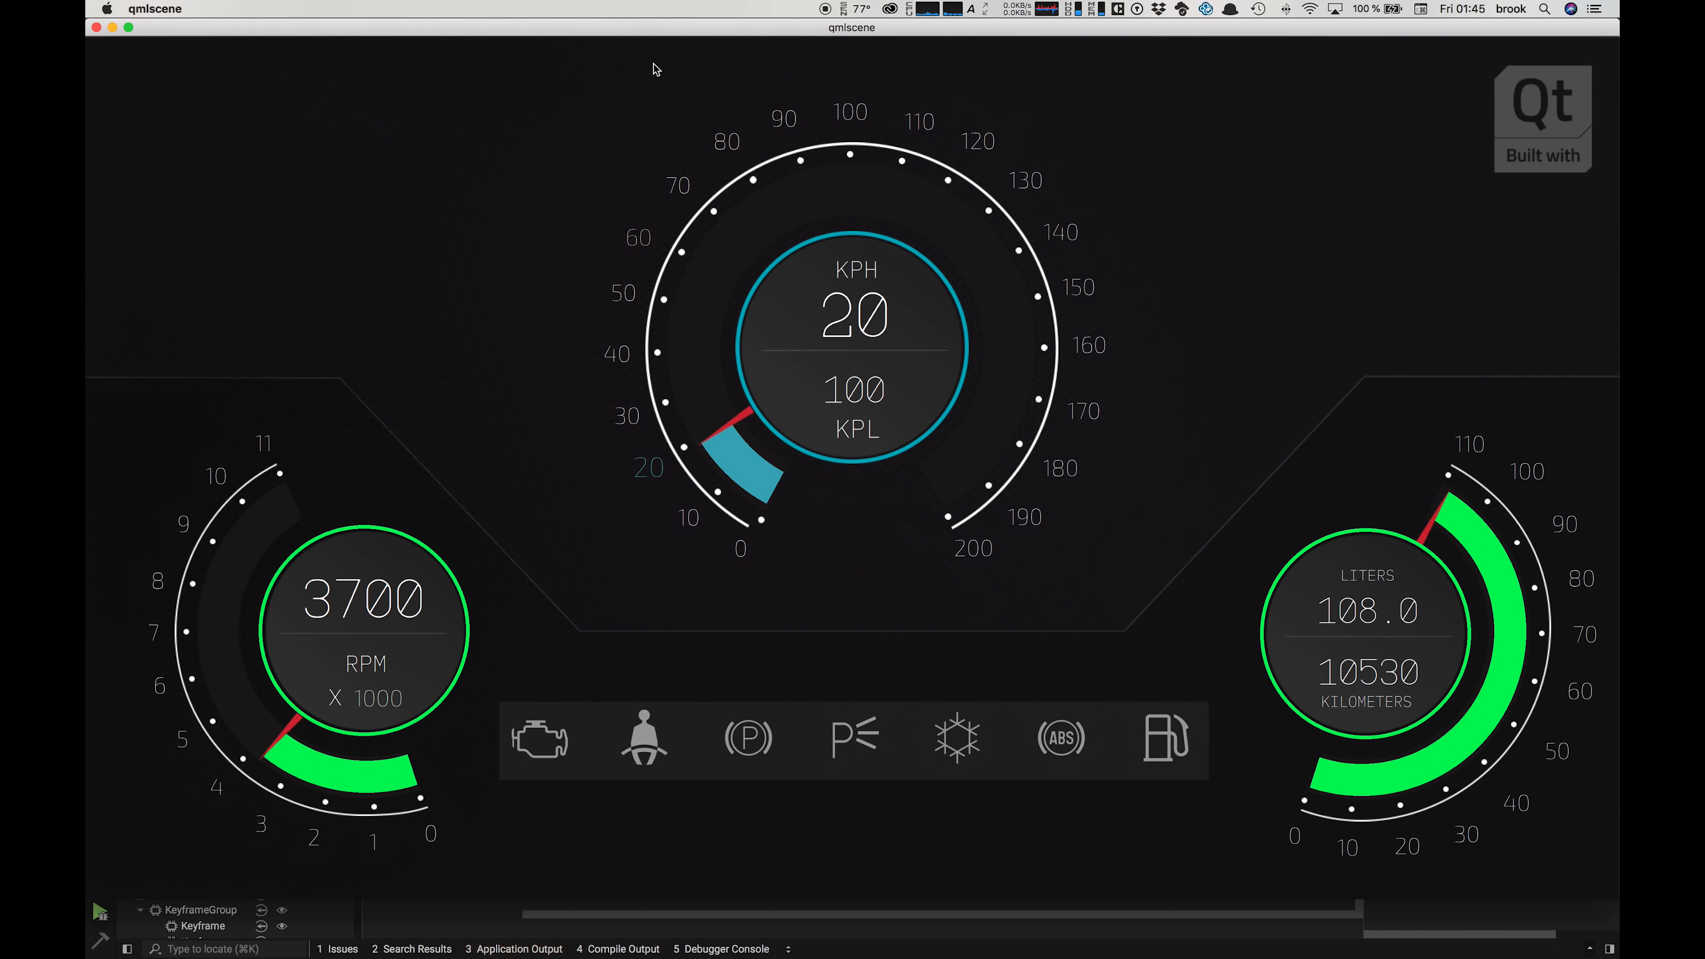
click(97, 27)
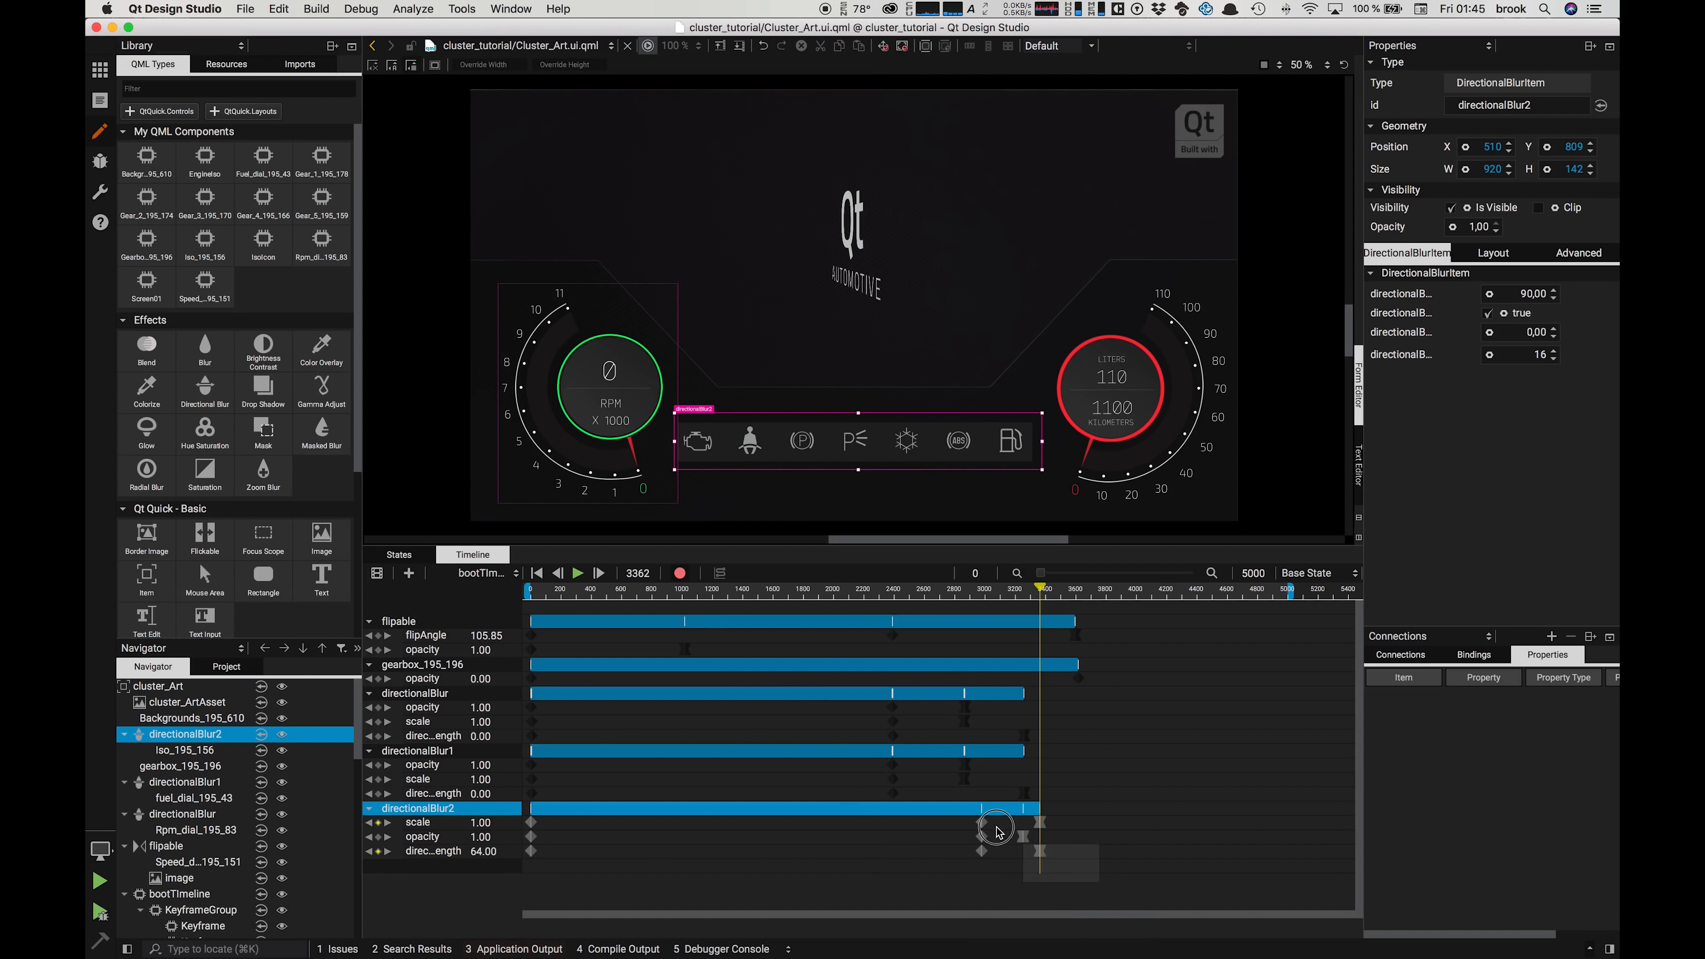
Step: Delay directionalBlur2's end keyframes to about frames 3362 (opacity) and 3470 (scale, blur length), and flipable's last flipAngle keyframe to about frame 4100
drag(998, 833, 1040, 837)
drag(1102, 706, 1154, 635)
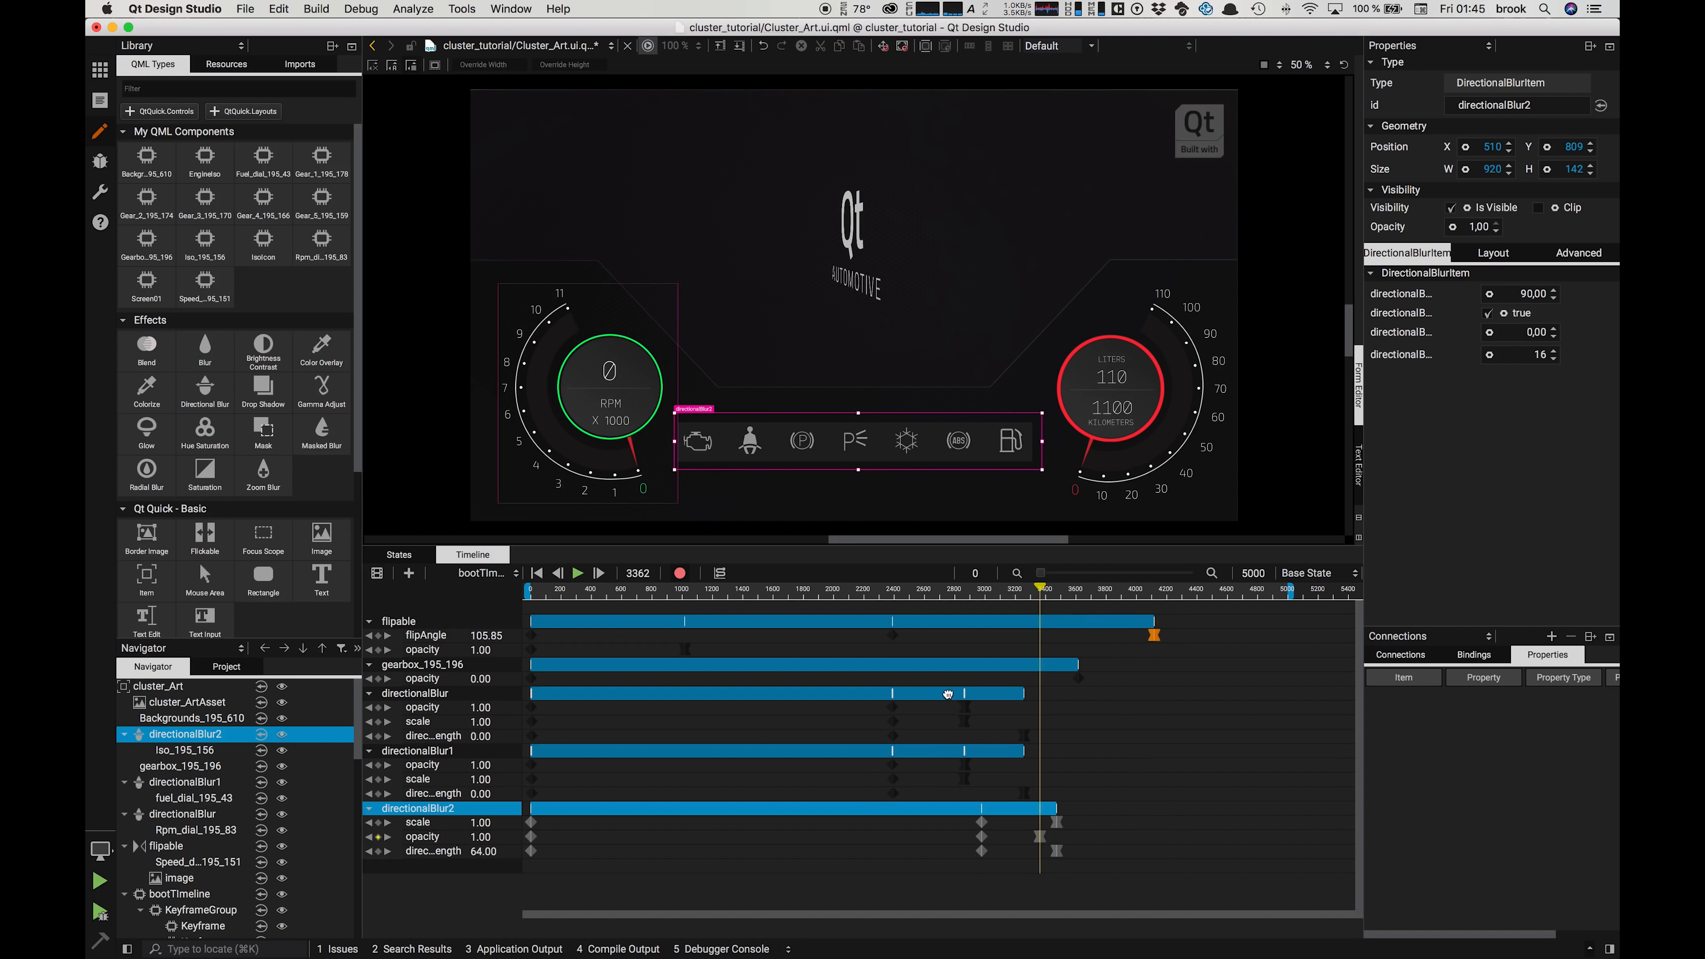
Step: Shift the end keyframes of directionalBlur and directionalBlur1 together to about frame 3290 for opacity and scale and 3690 for blur length
drag(940, 679, 1027, 784)
drag(947, 684, 1060, 829)
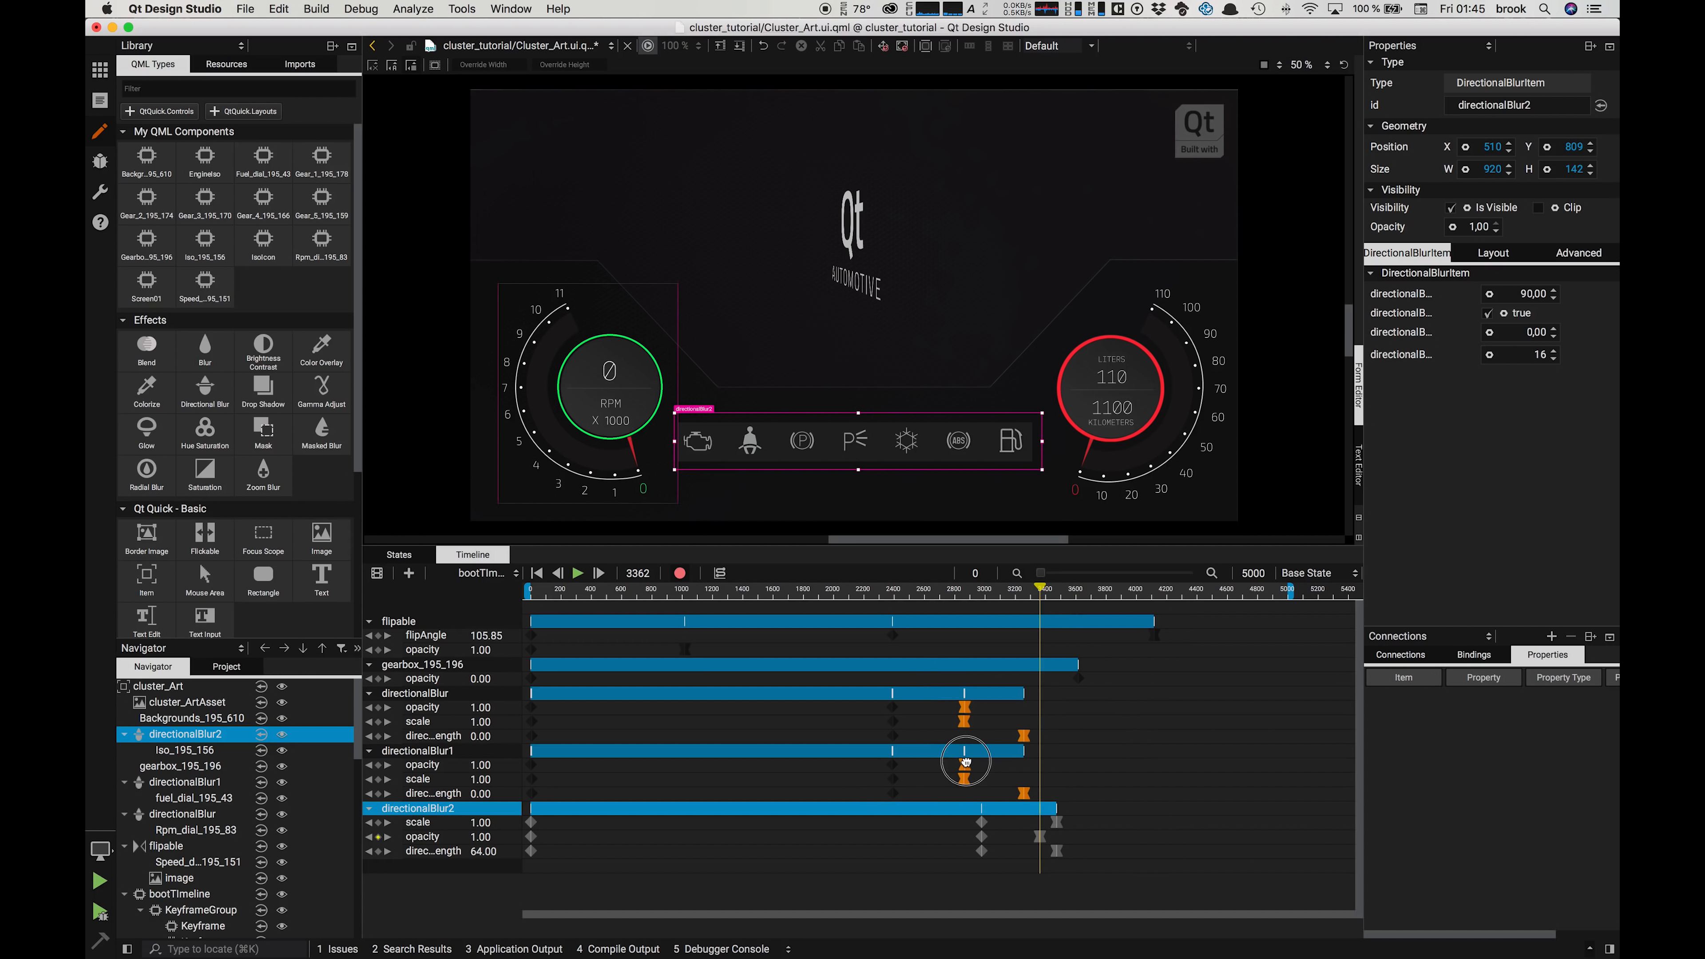
drag(966, 760, 1031, 765)
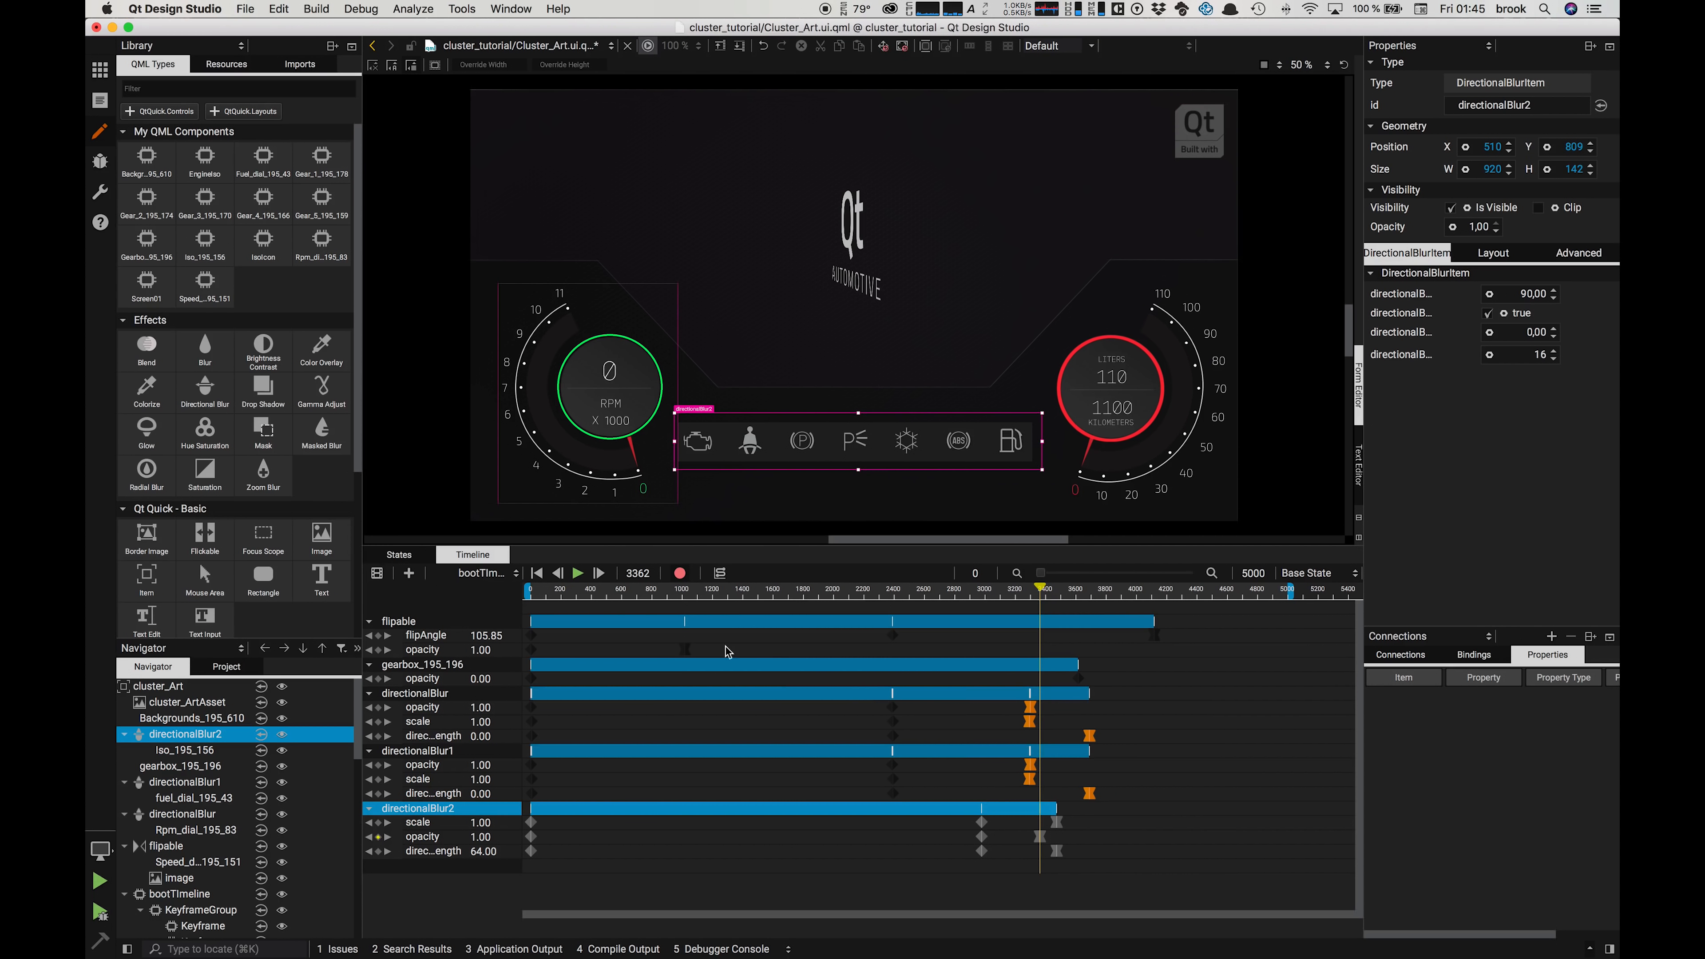
Step: Apply the expo in easing curve to the end keyframes of directionalBlur and directionalBlur1
click(720, 572)
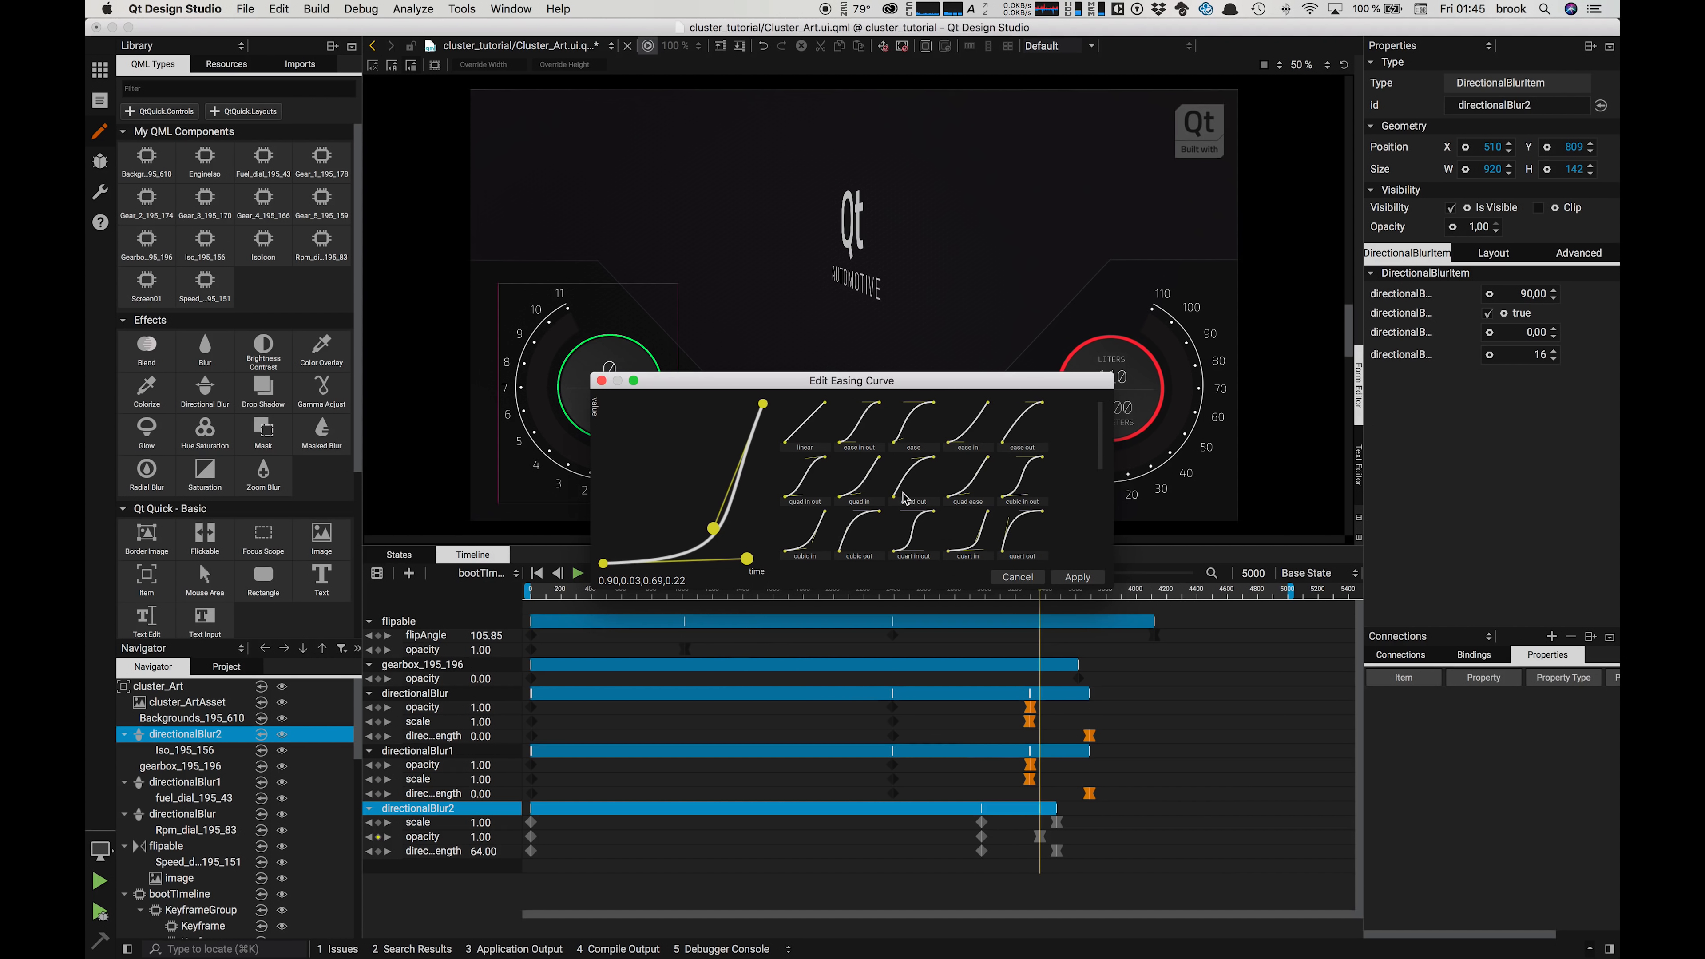
scroll(1101, 458, down, 3)
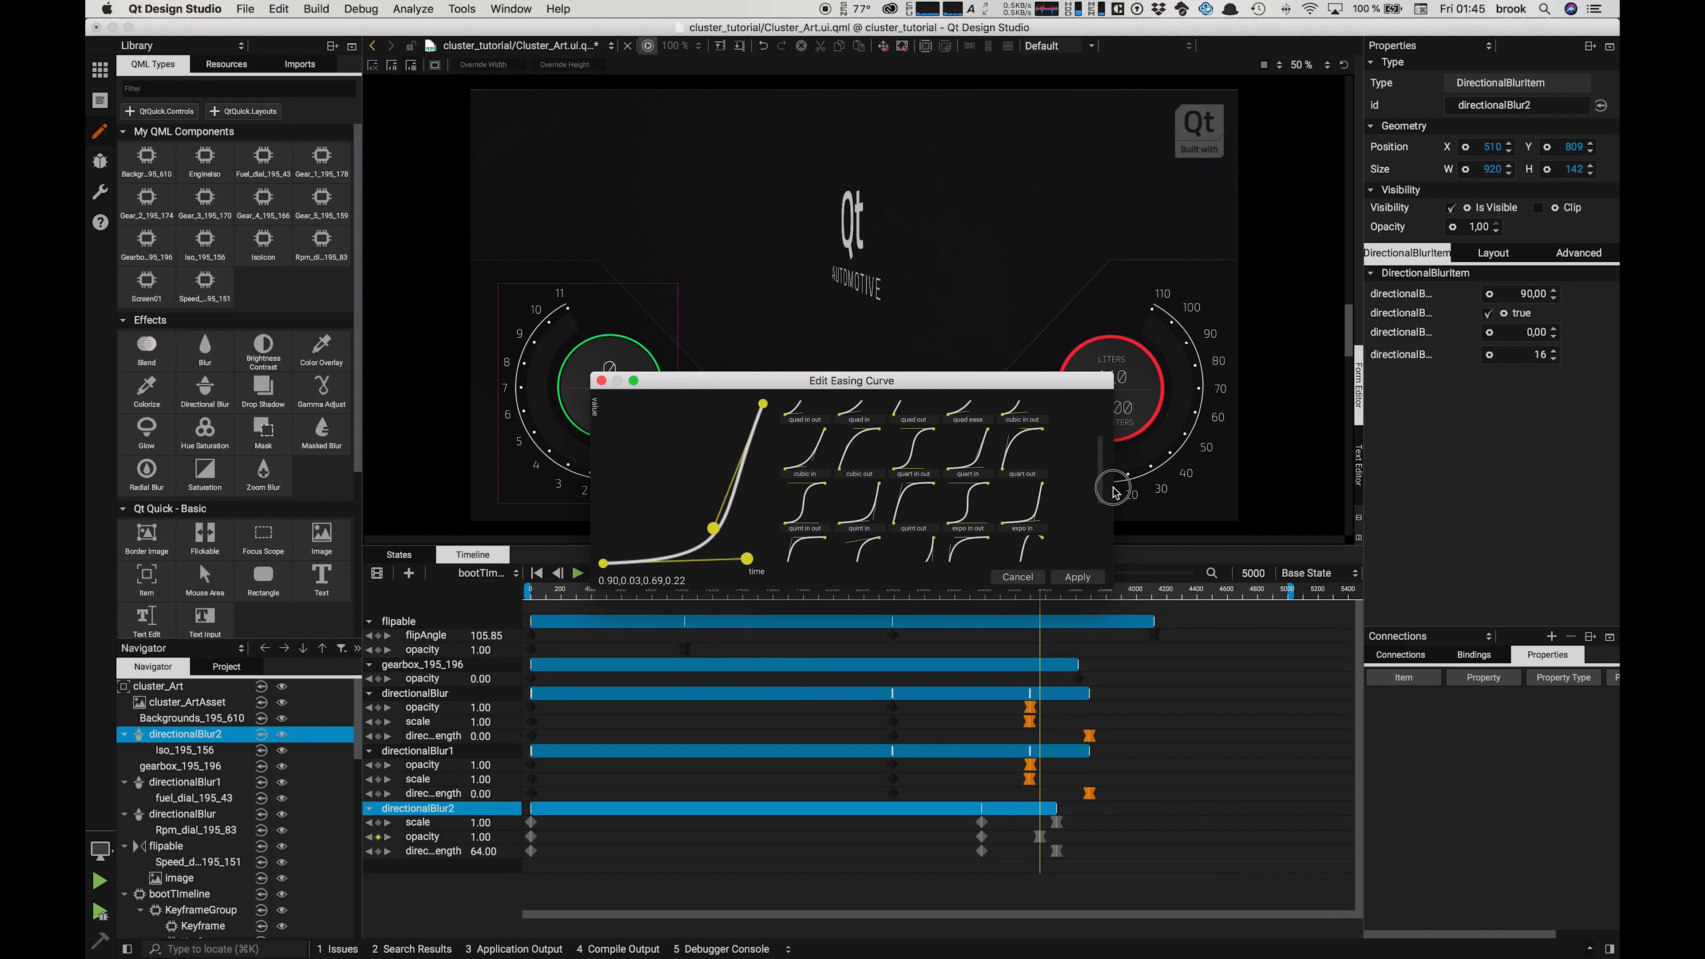
click(1021, 505)
click(1077, 578)
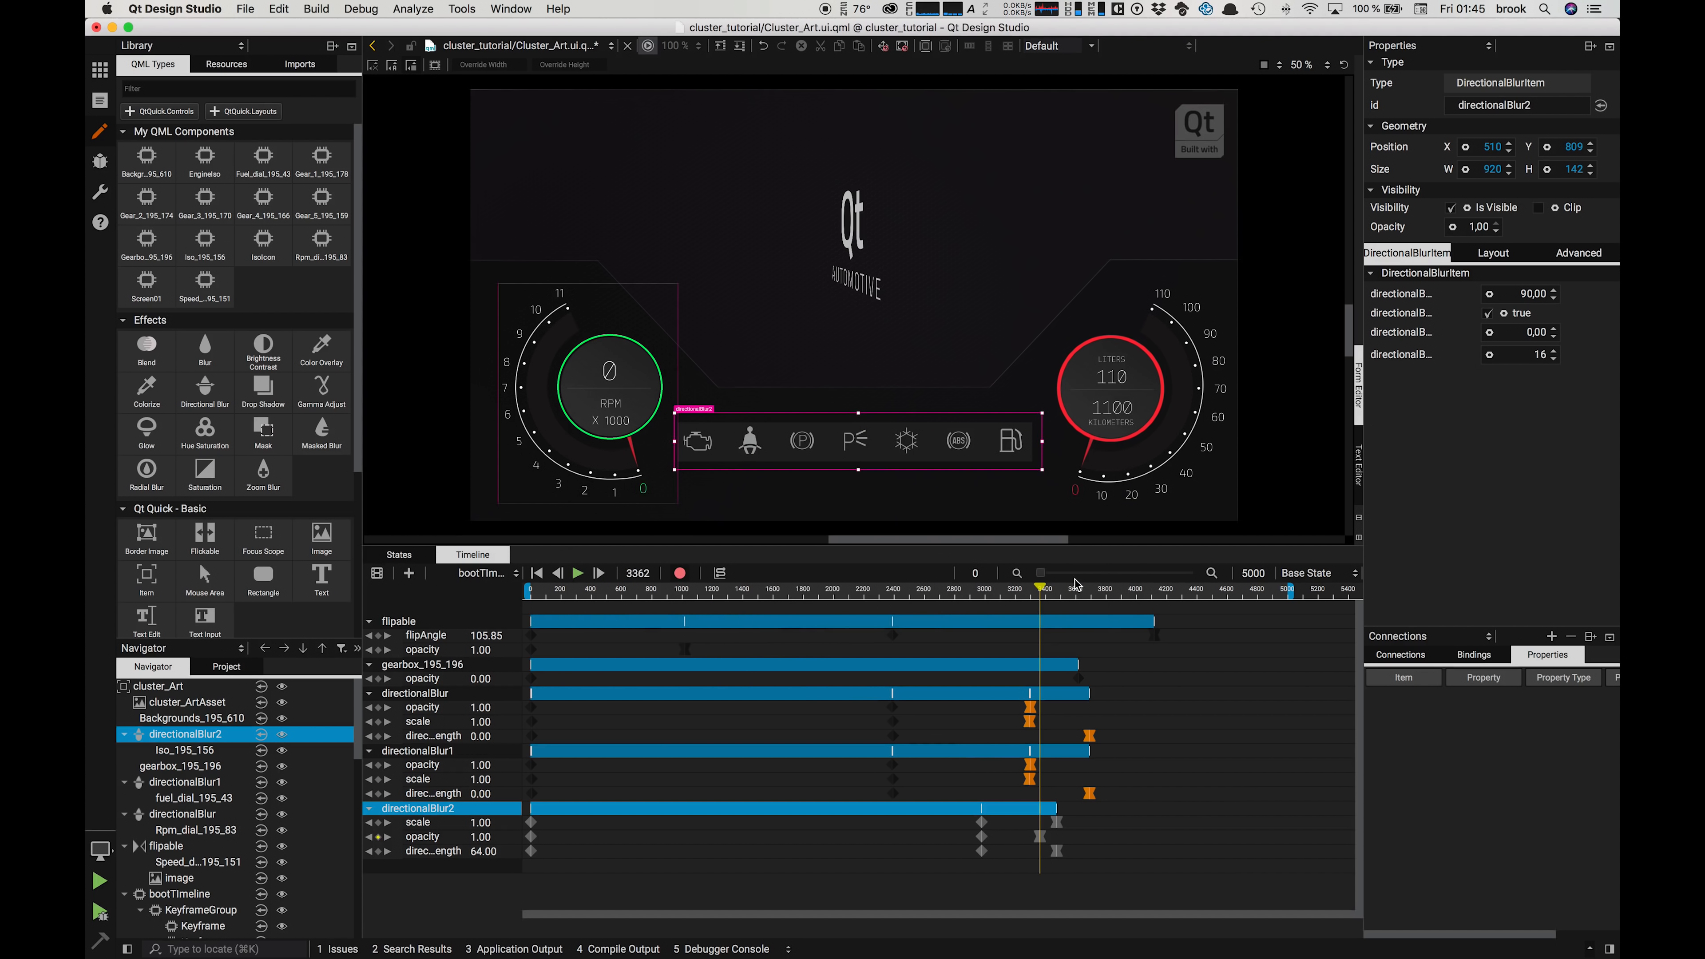
Step: Apply the circ out easing curve to directionalBlur2's end keyframes and preview the startup animation
drag(1100, 886, 996, 805)
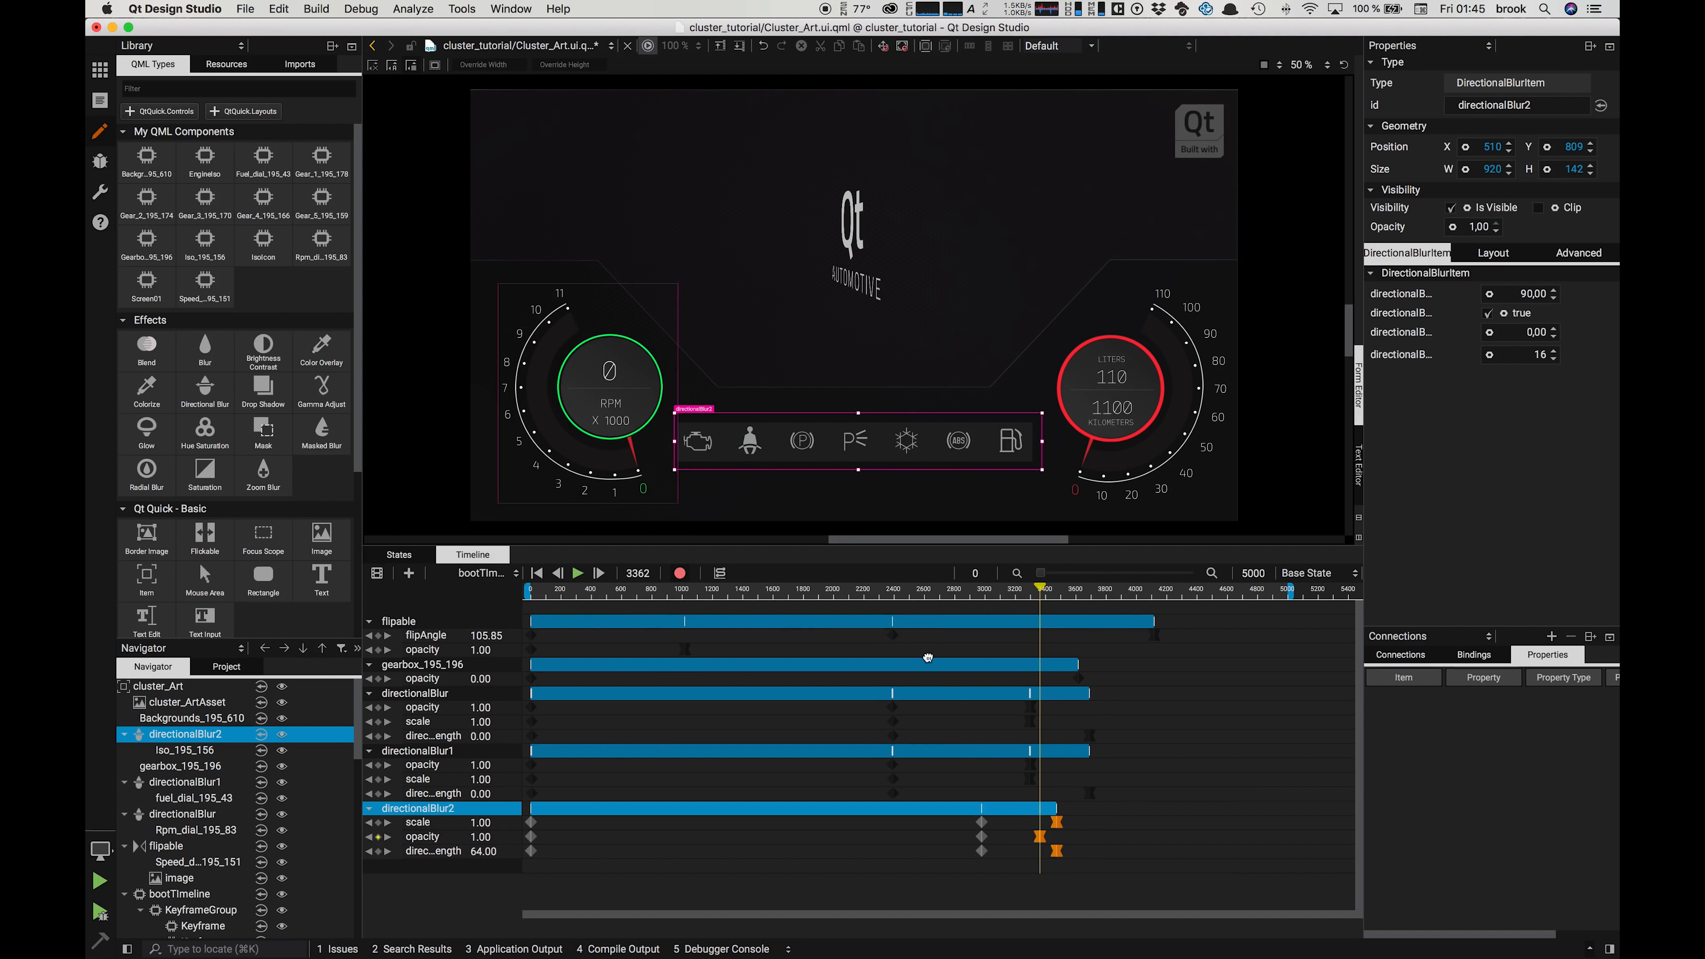
click(721, 573)
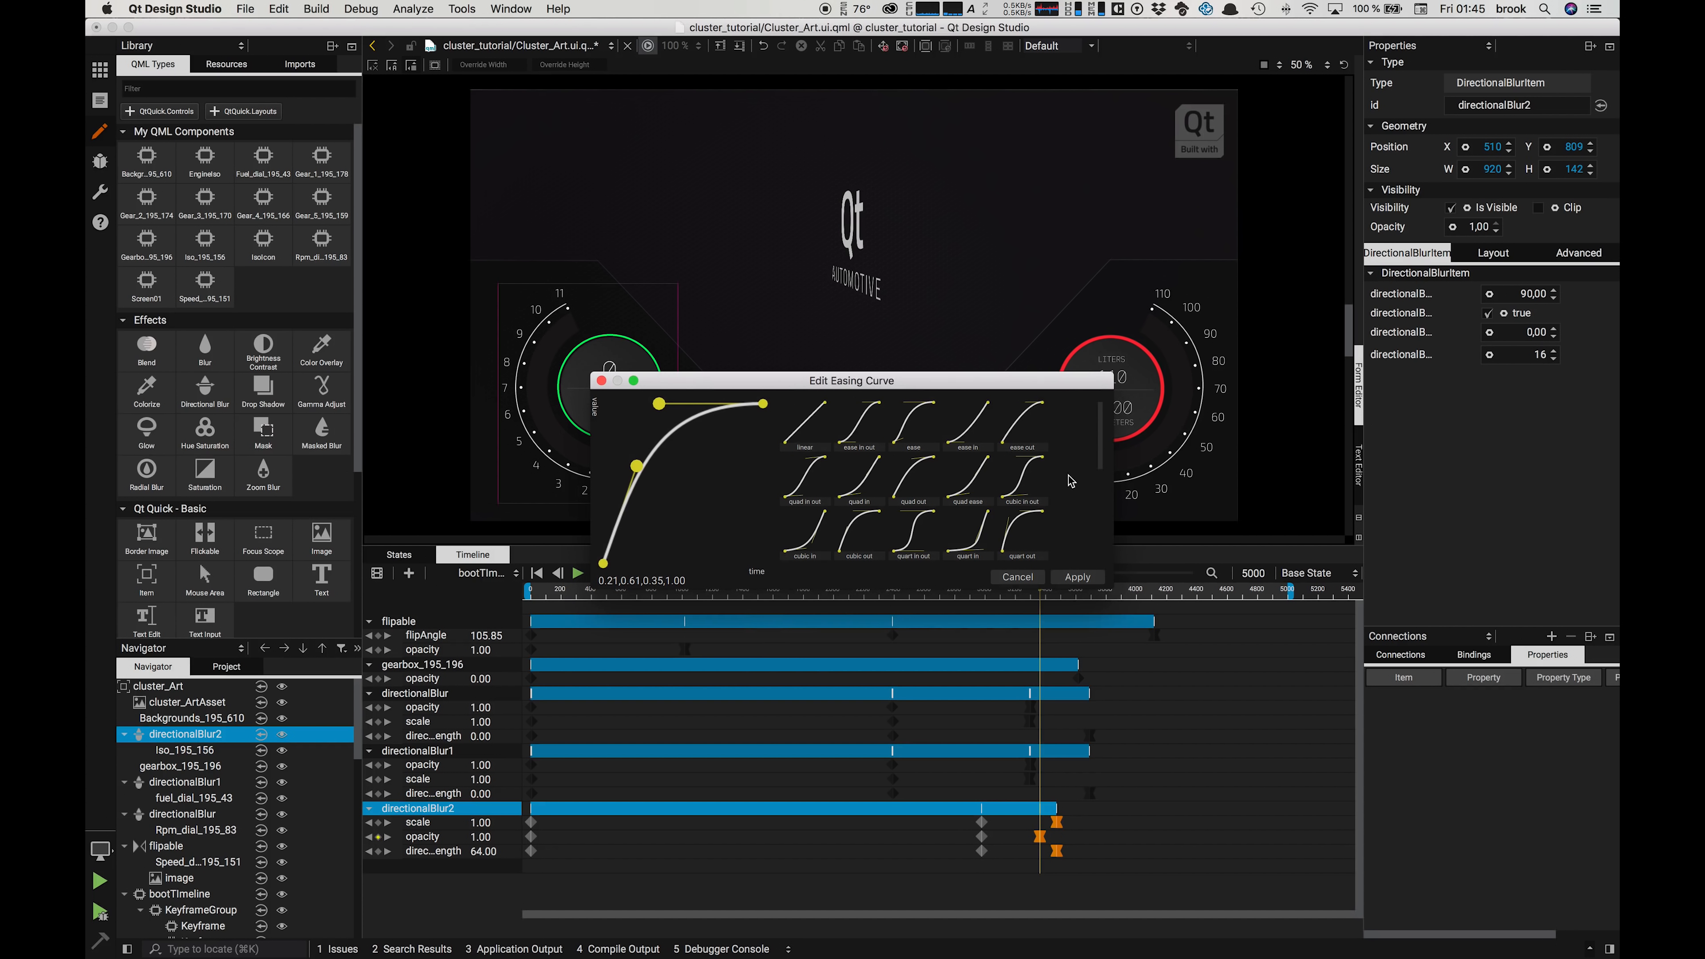
drag(1100, 445, 1101, 502)
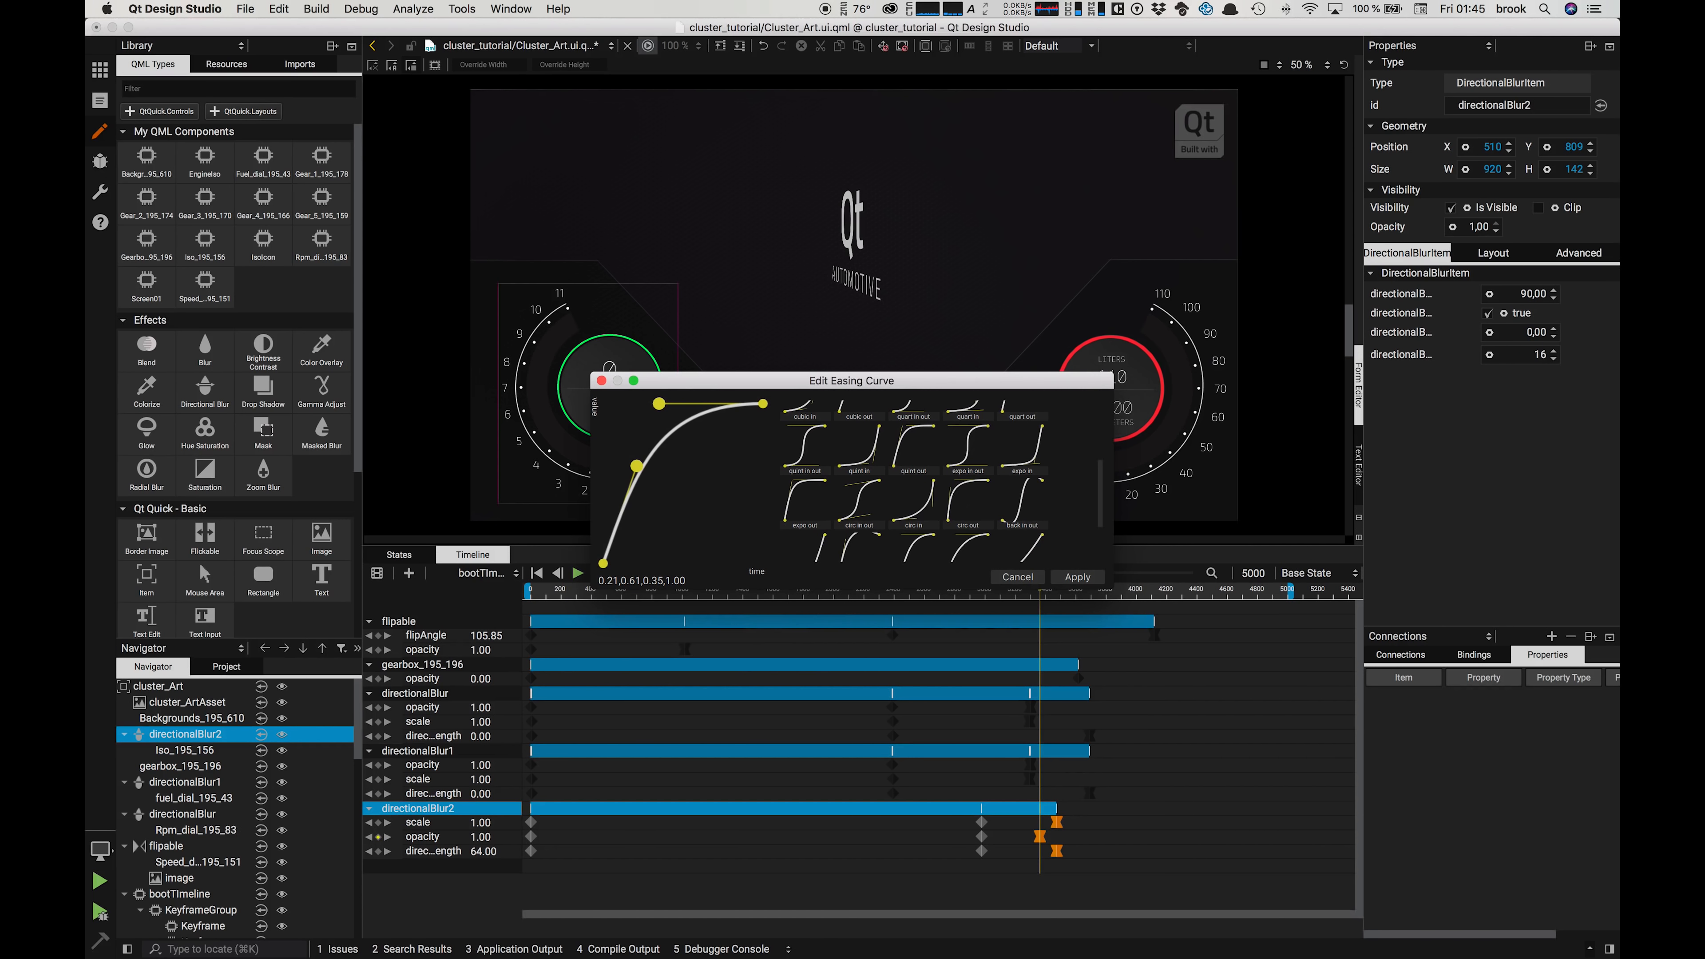
click(971, 500)
click(1077, 578)
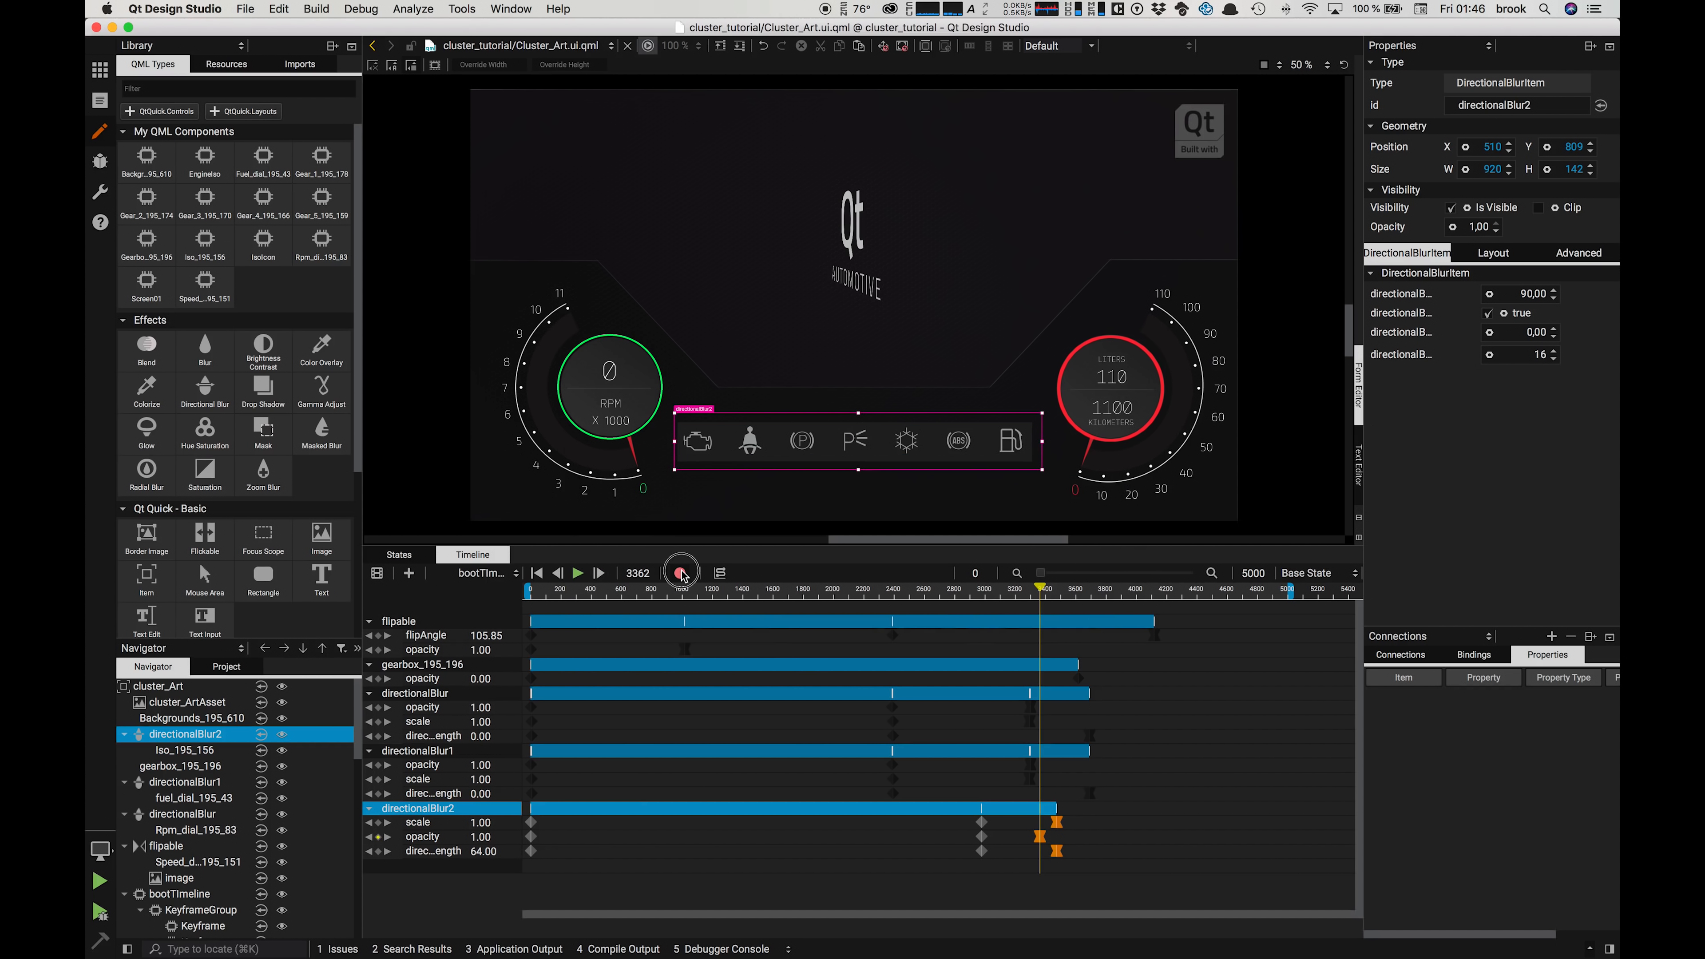
click(649, 47)
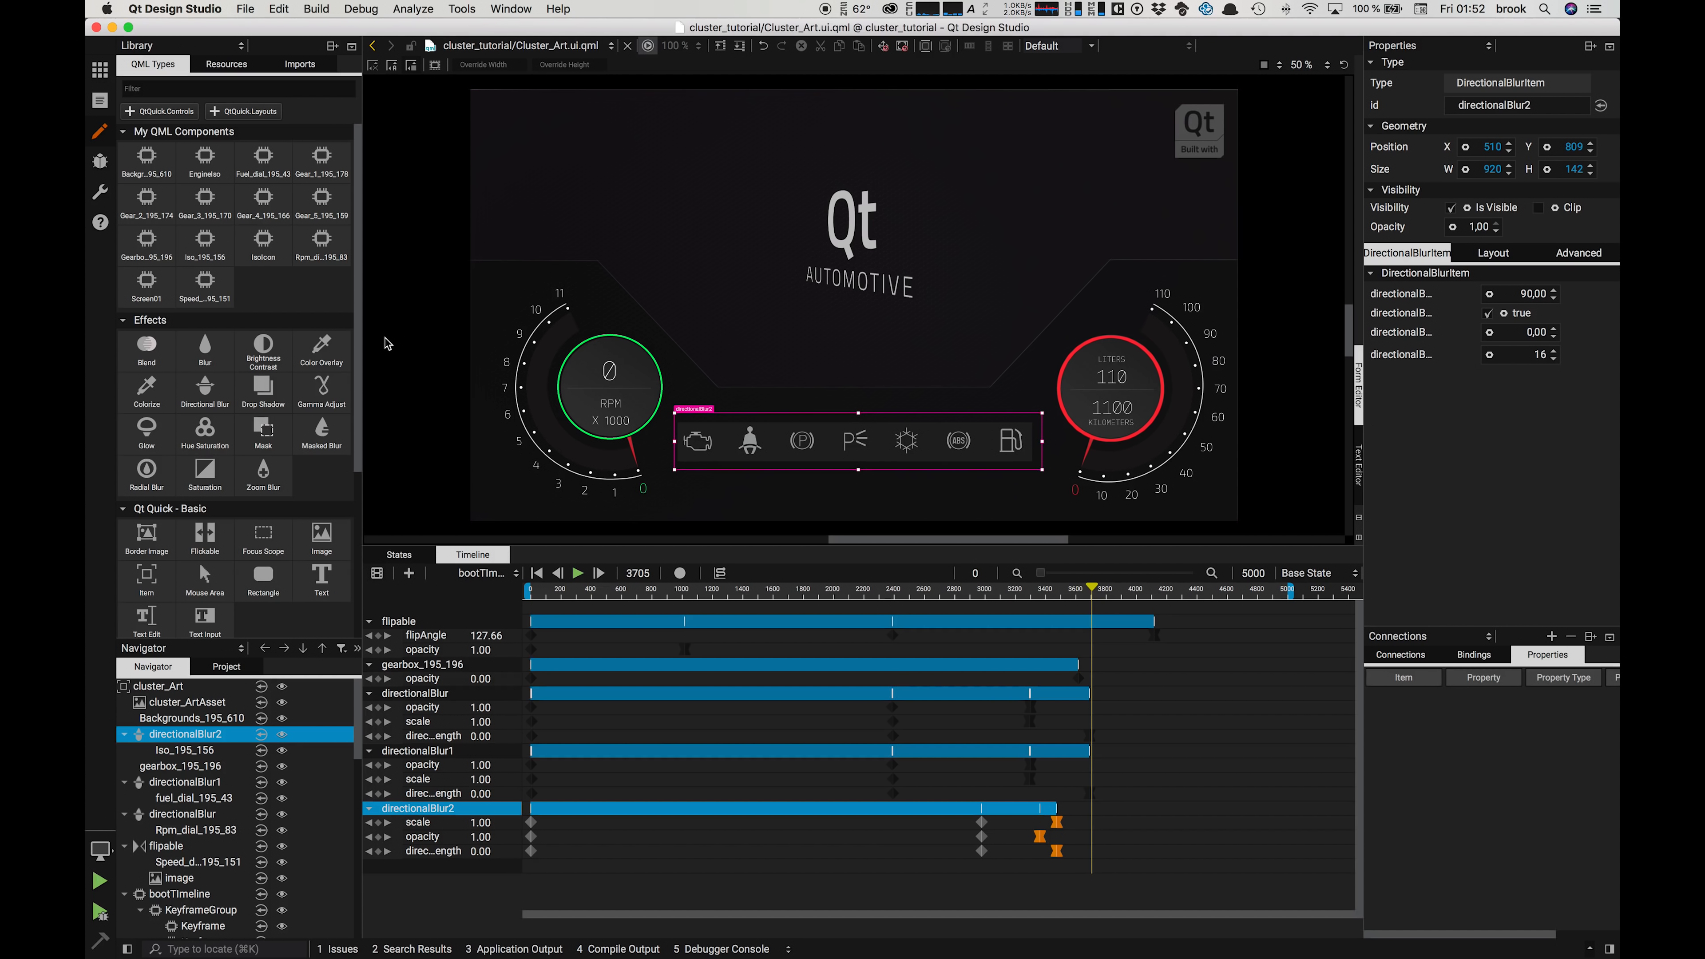
Step: In the running state, set the gearbox_195_196 component's opacity to 1
click(400, 554)
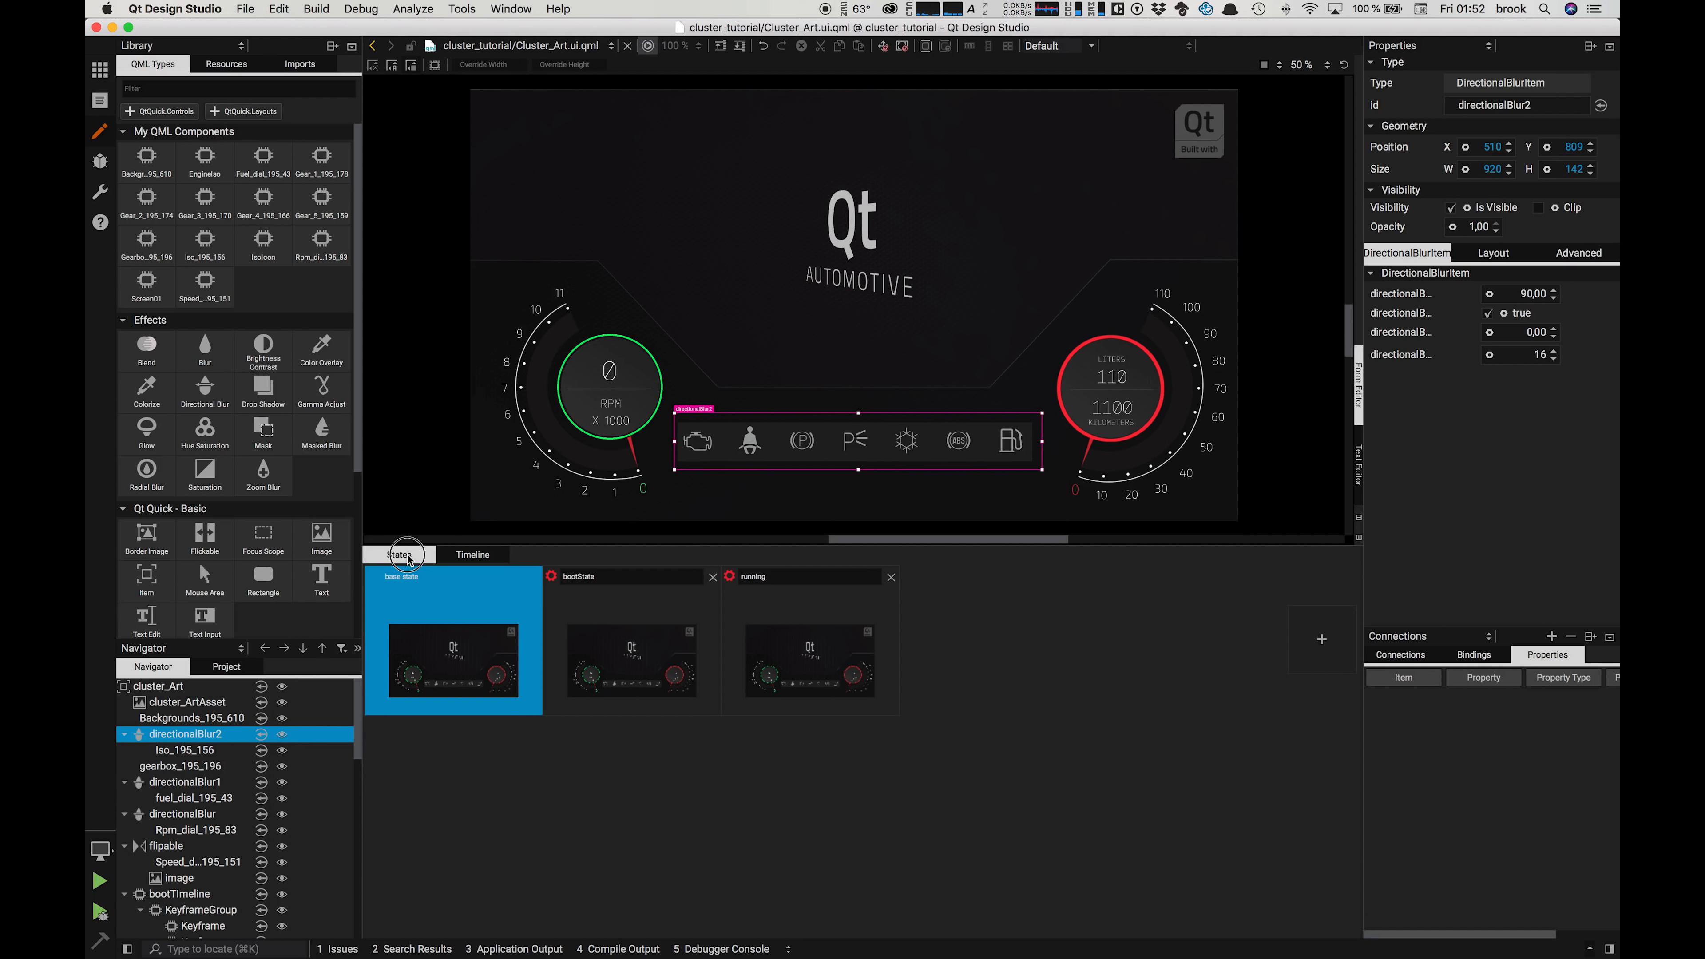
click(759, 621)
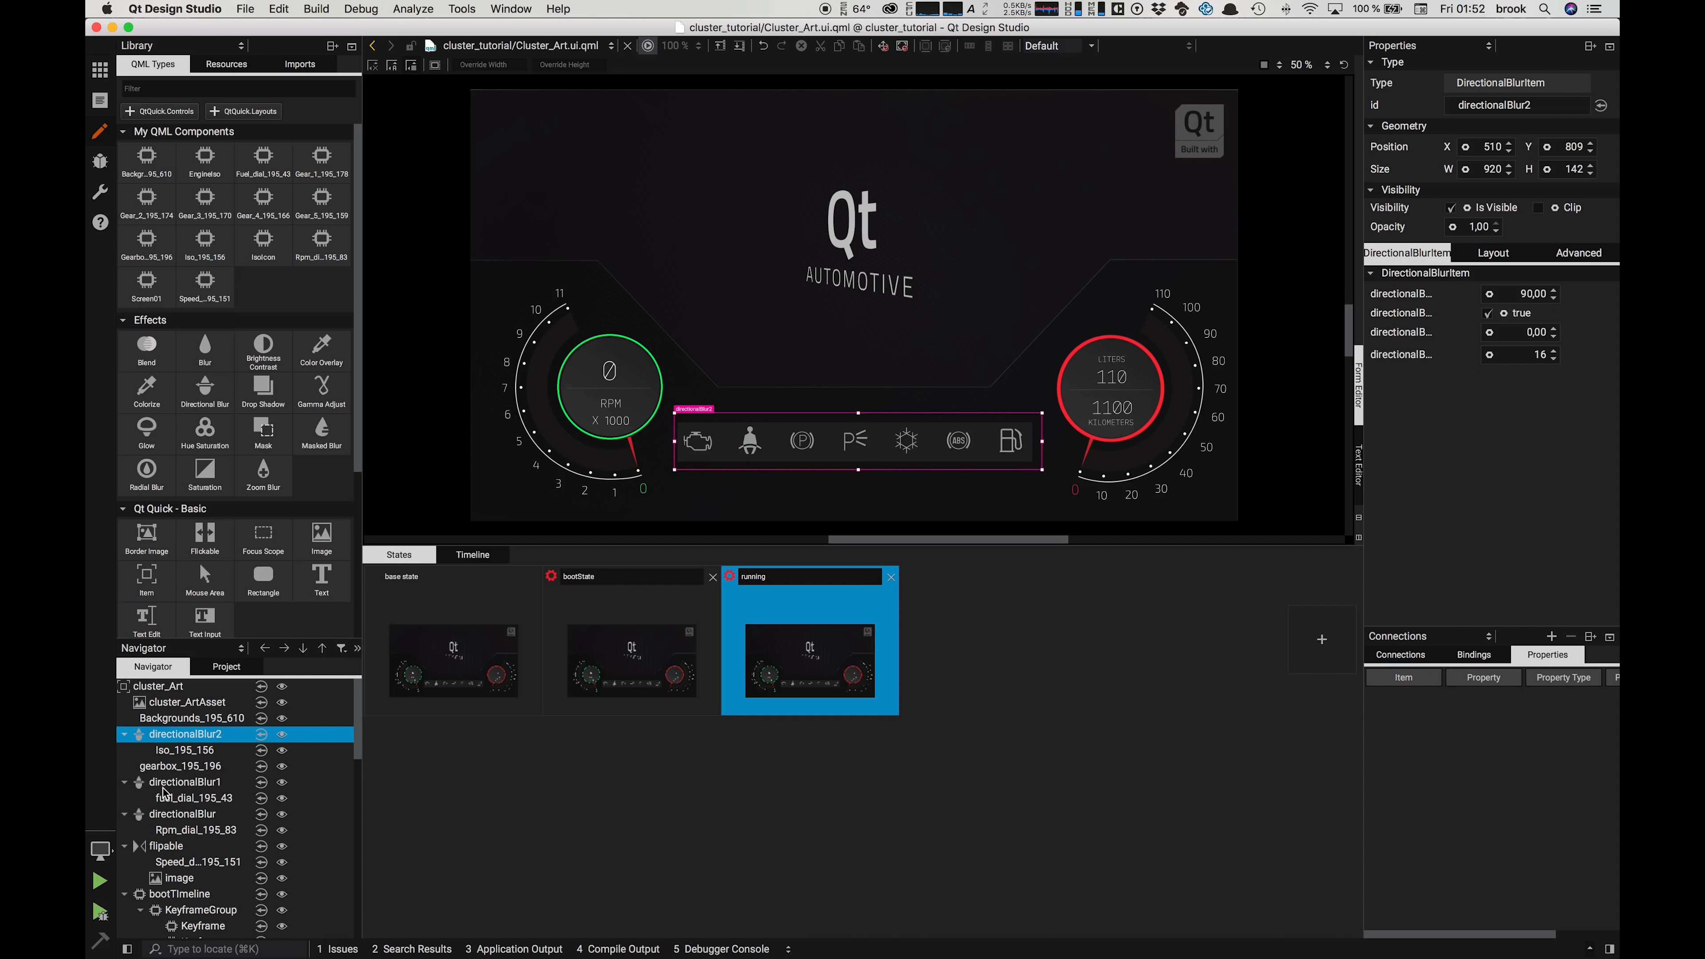
click(168, 768)
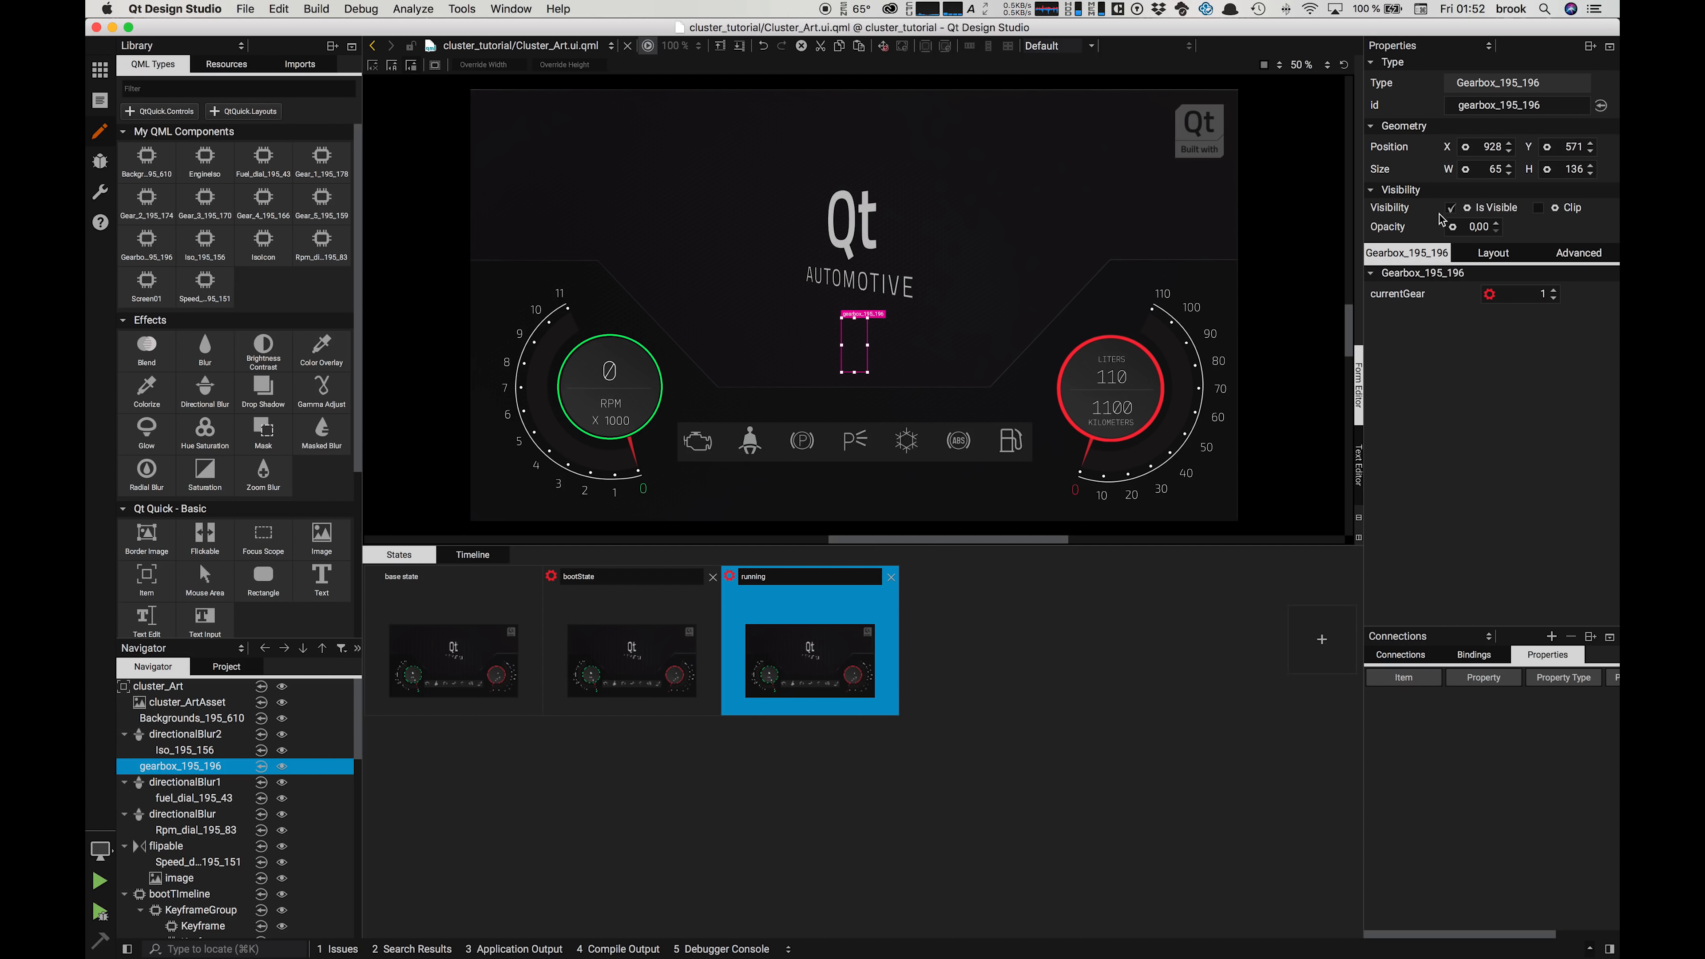
click(1513, 230)
text(1)
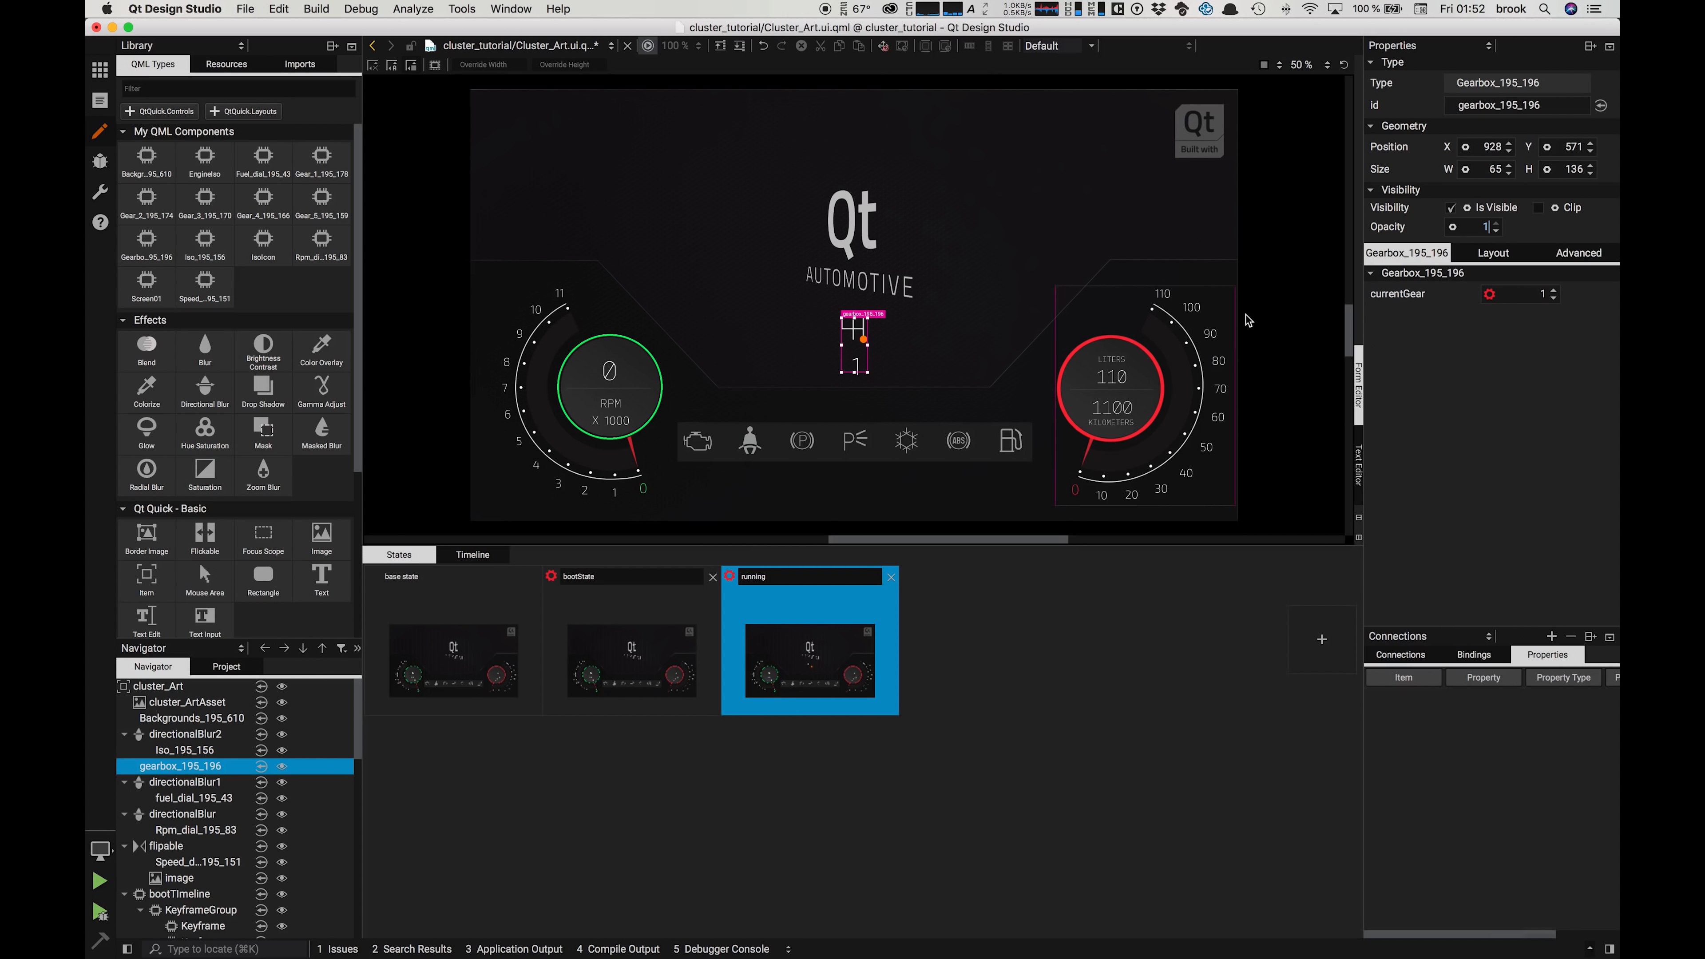
Step: Switch between bootState and running to compare the gearbox's visibility in the two states
click(803, 296)
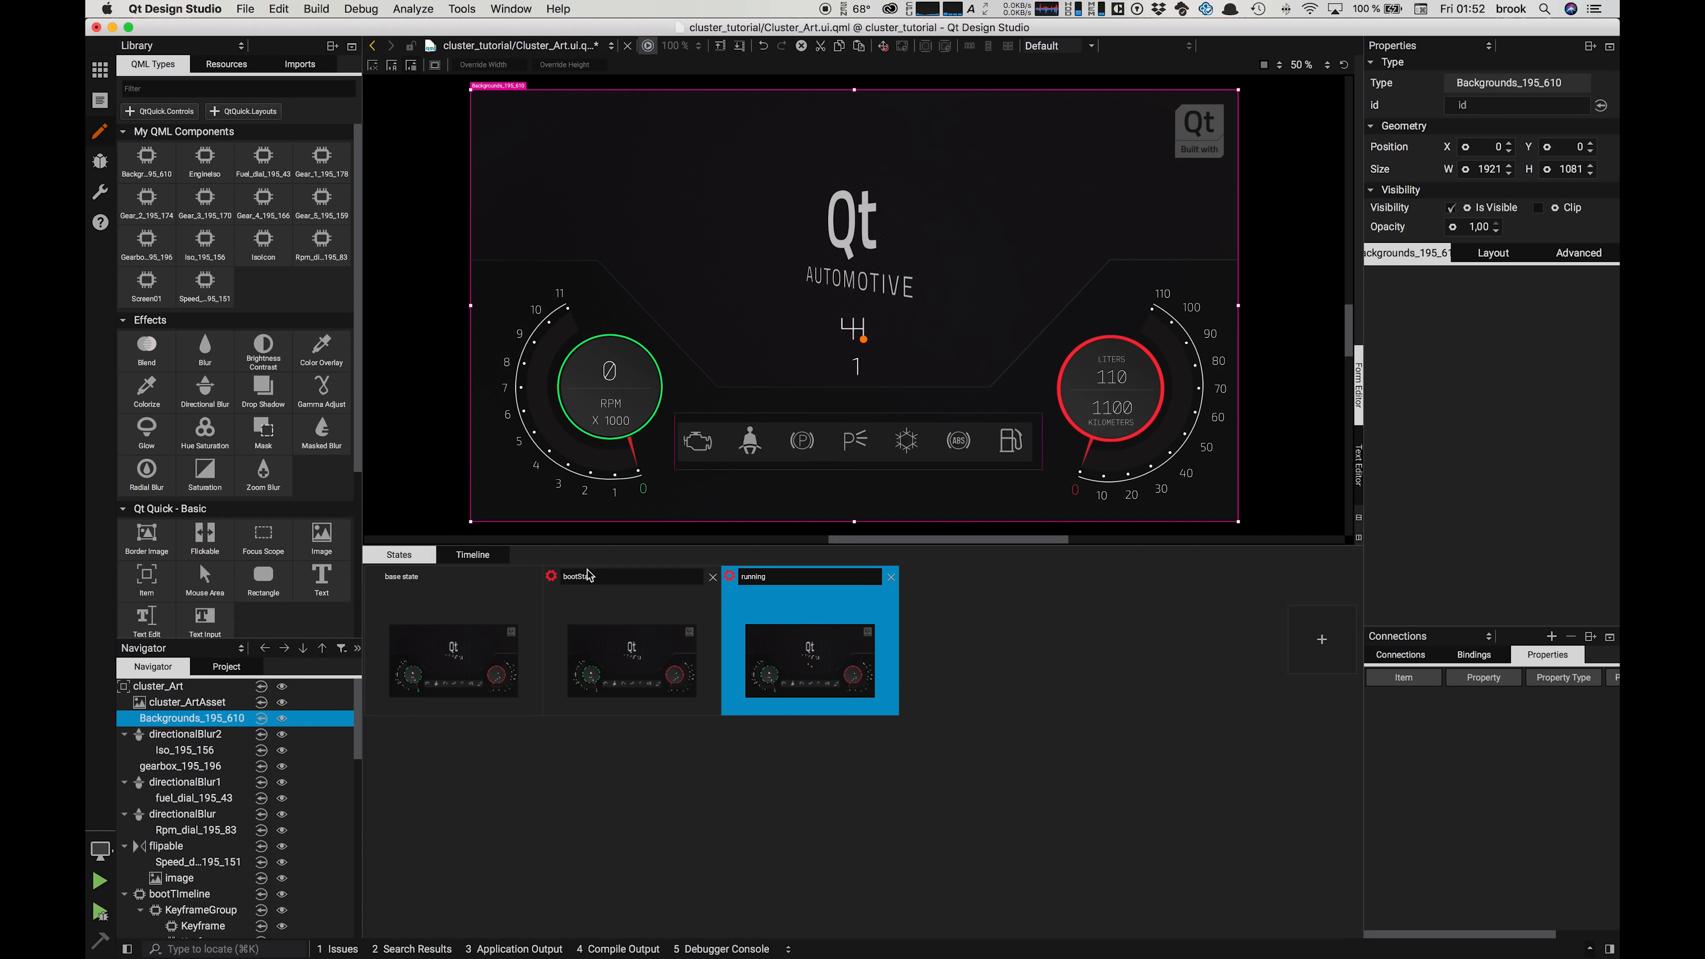
click(578, 636)
click(771, 650)
click(630, 646)
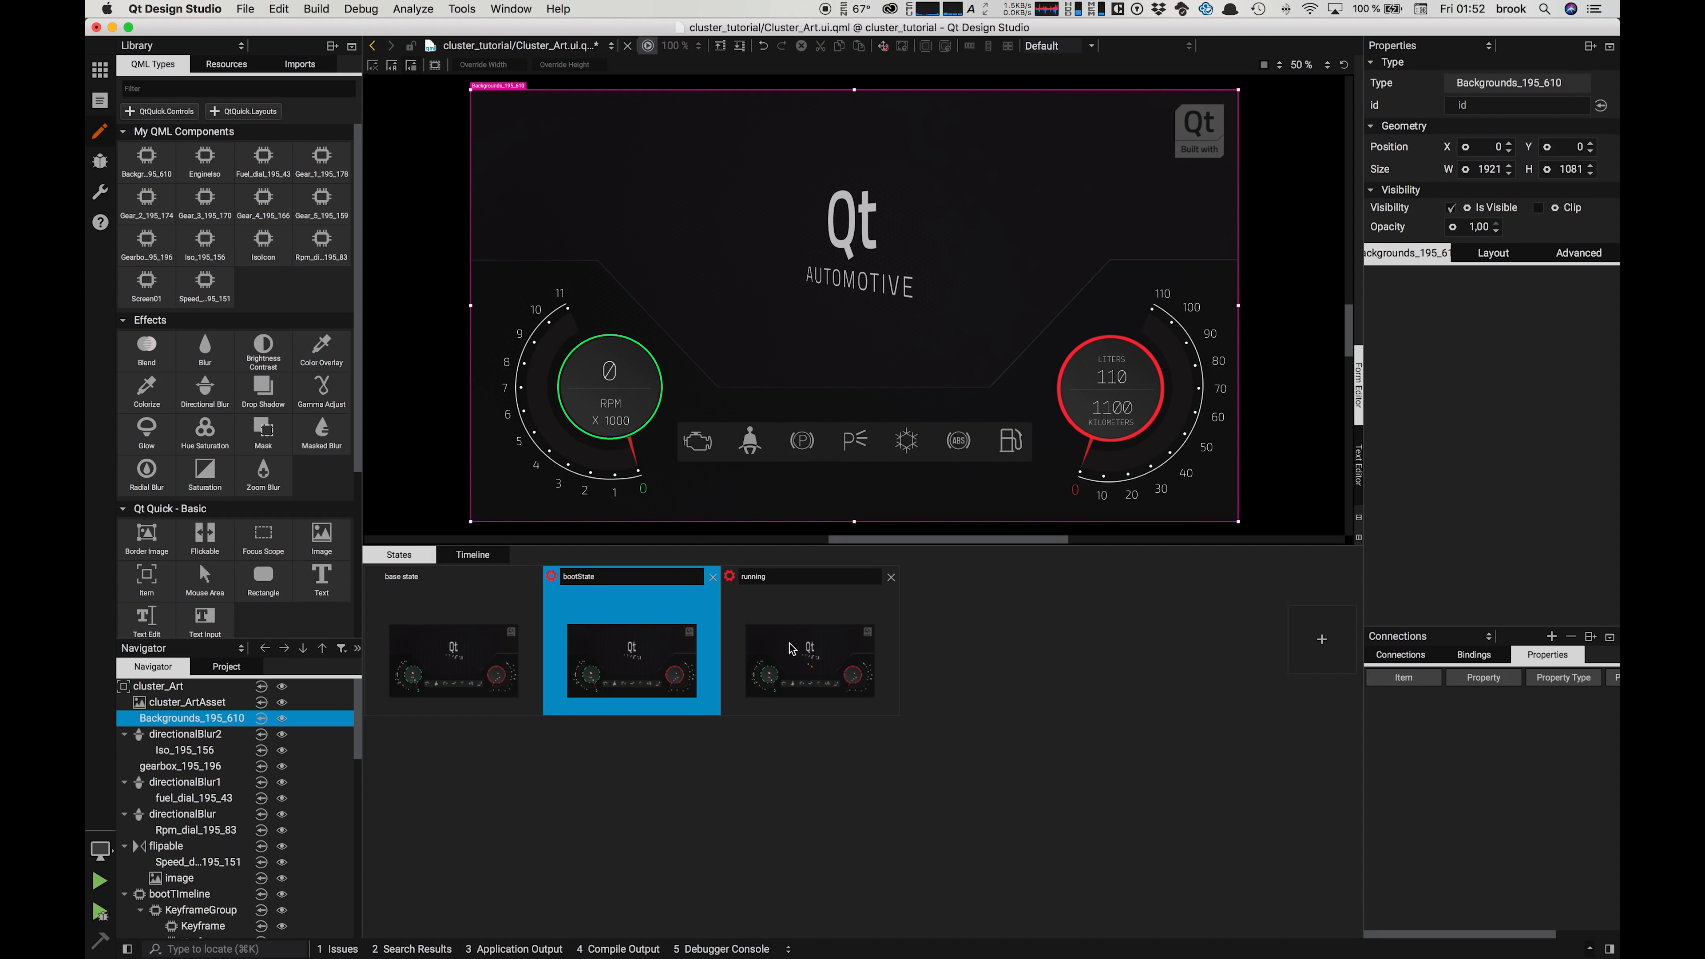
Step: With bootState selected, preview the full cluster boot and running sequence, and close the preview window
click(602, 643)
key(super+r)
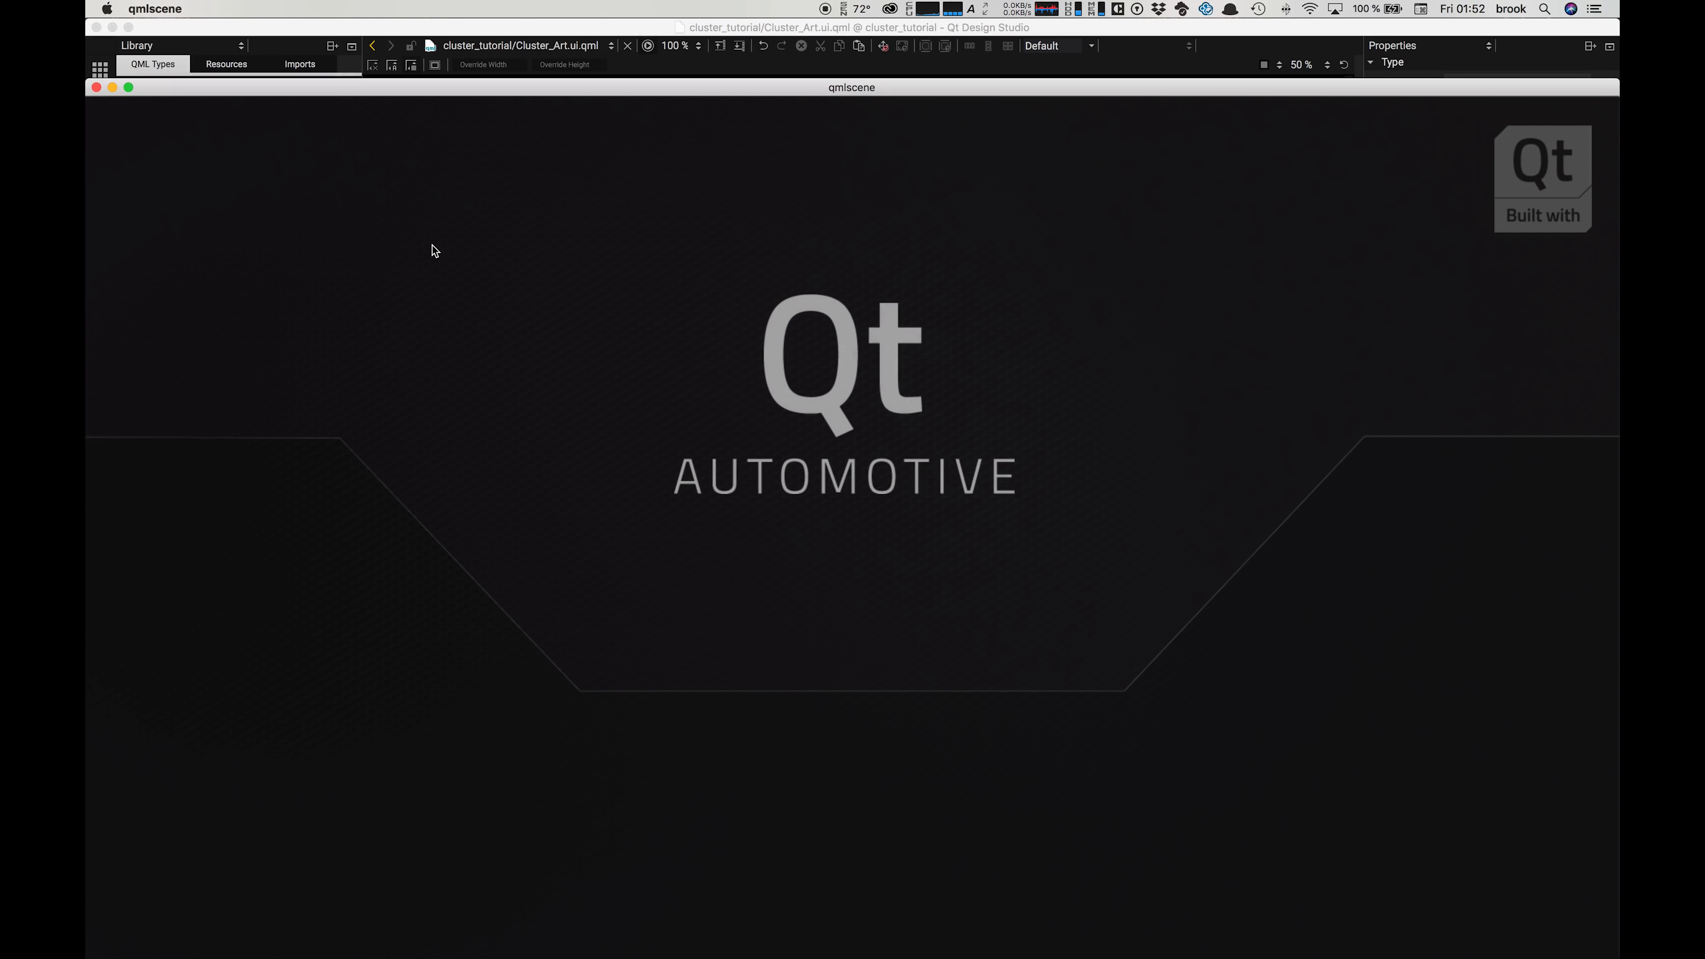
drag(491, 92, 491, 45)
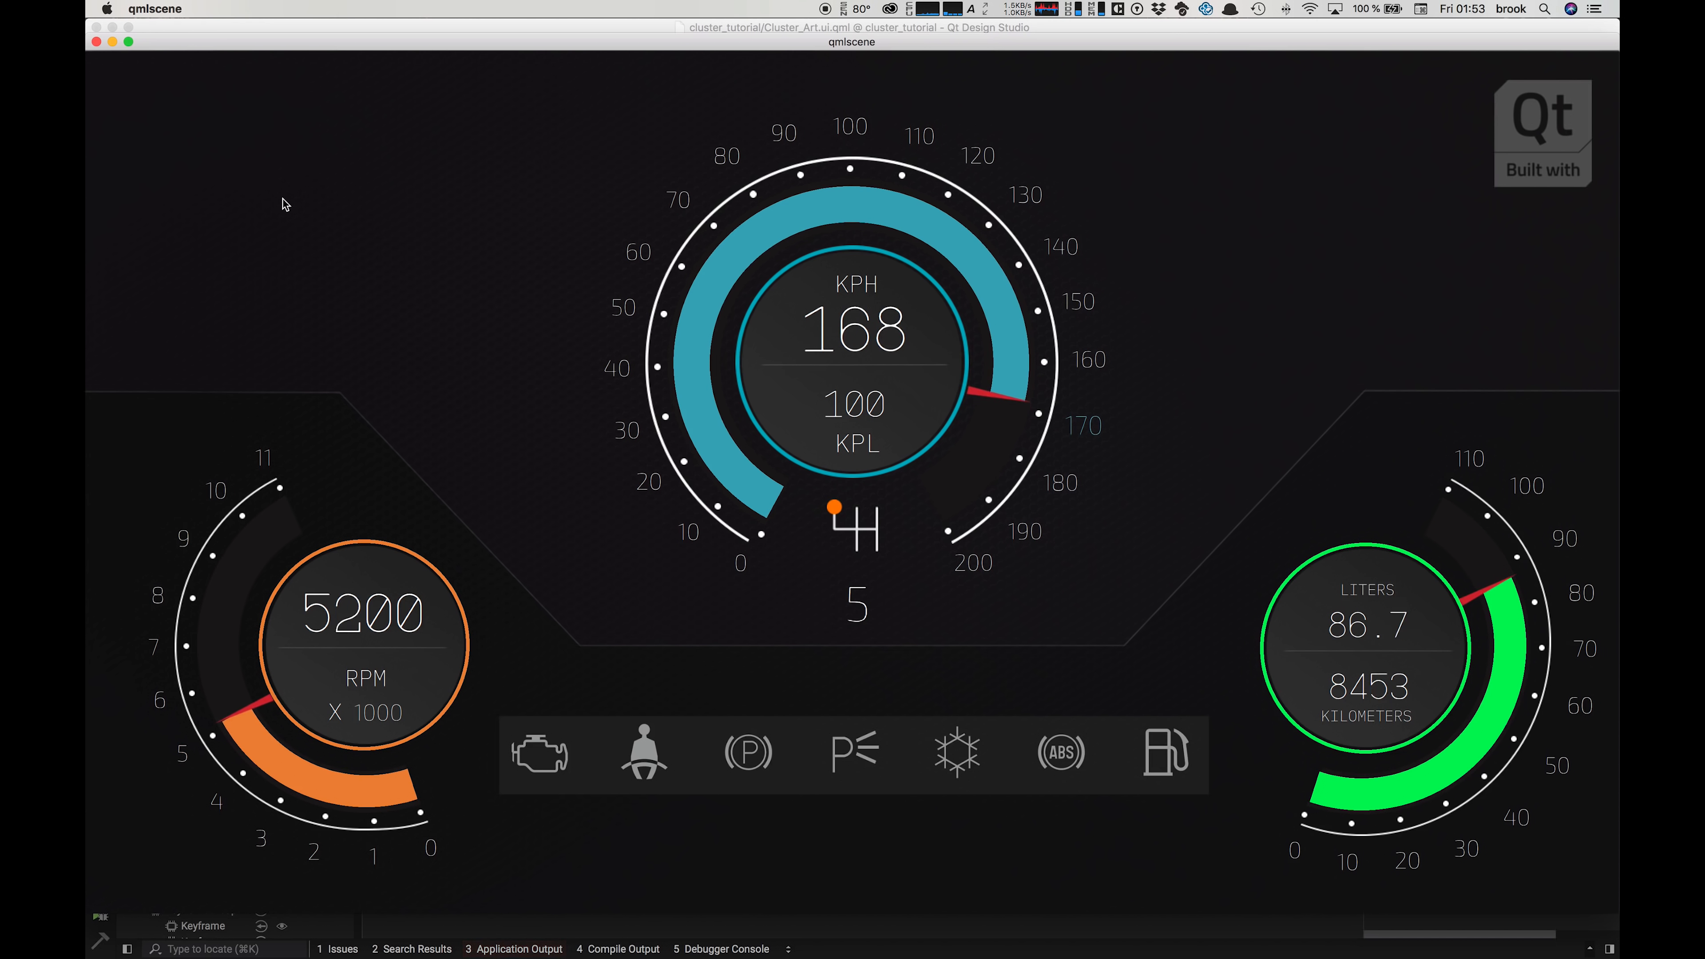
click(96, 42)
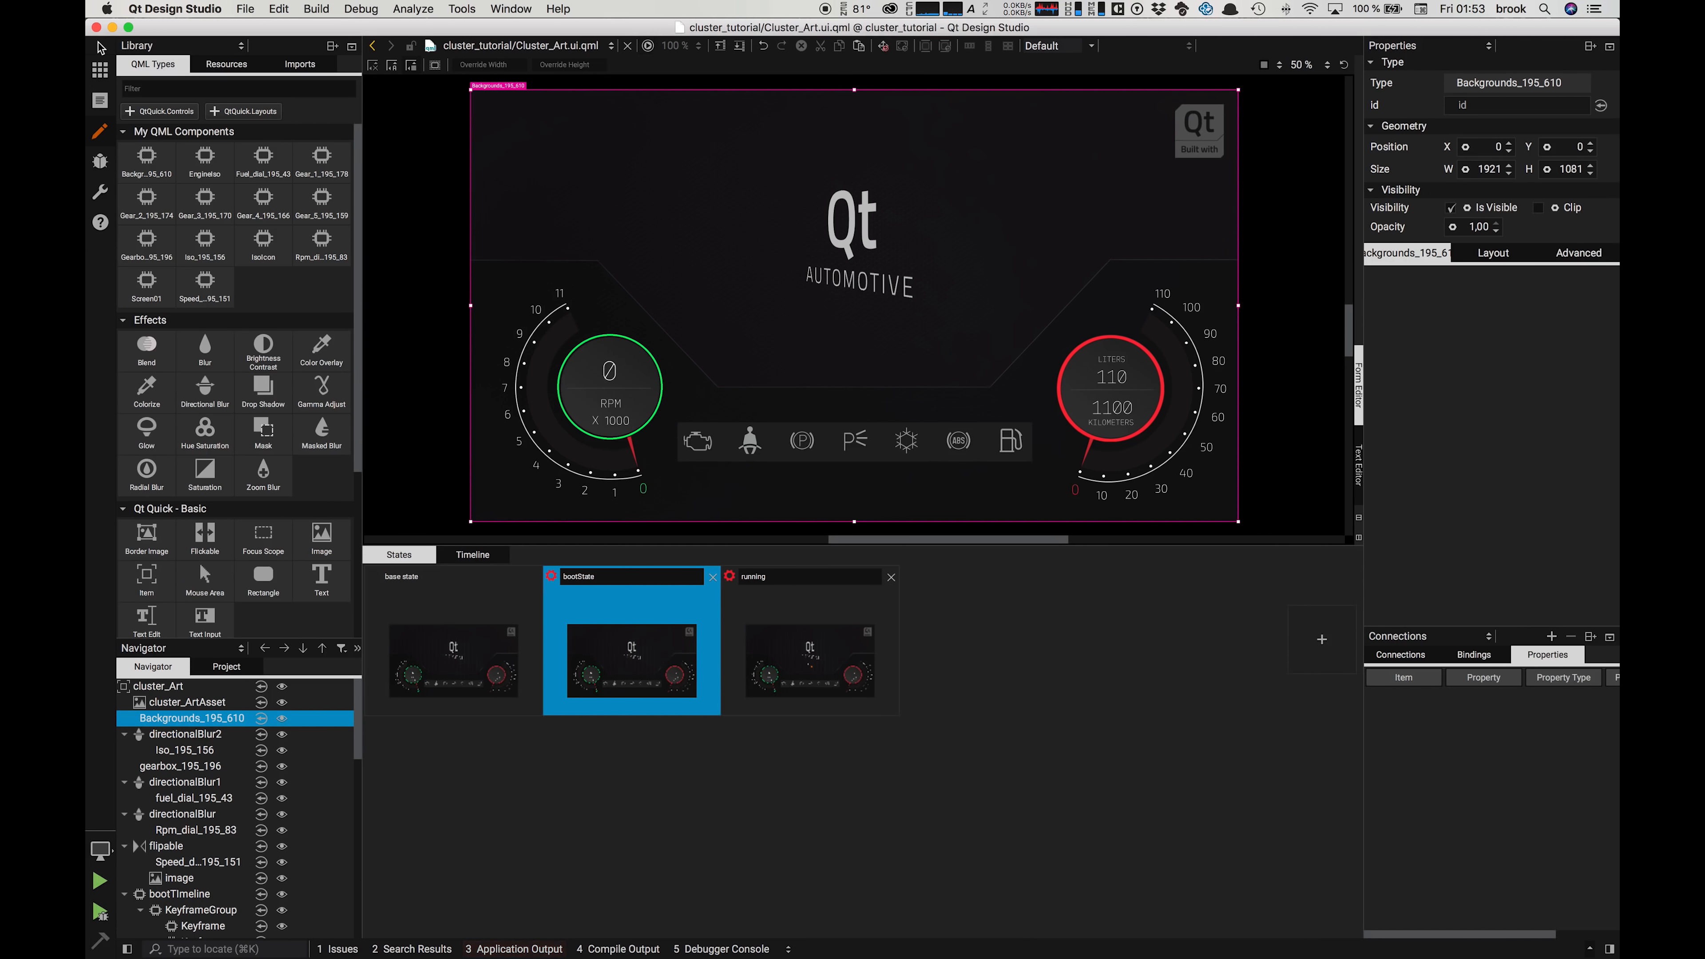
Step: Scrub the boot timeline back to about frame 16 to review the animation's start
click(468, 561)
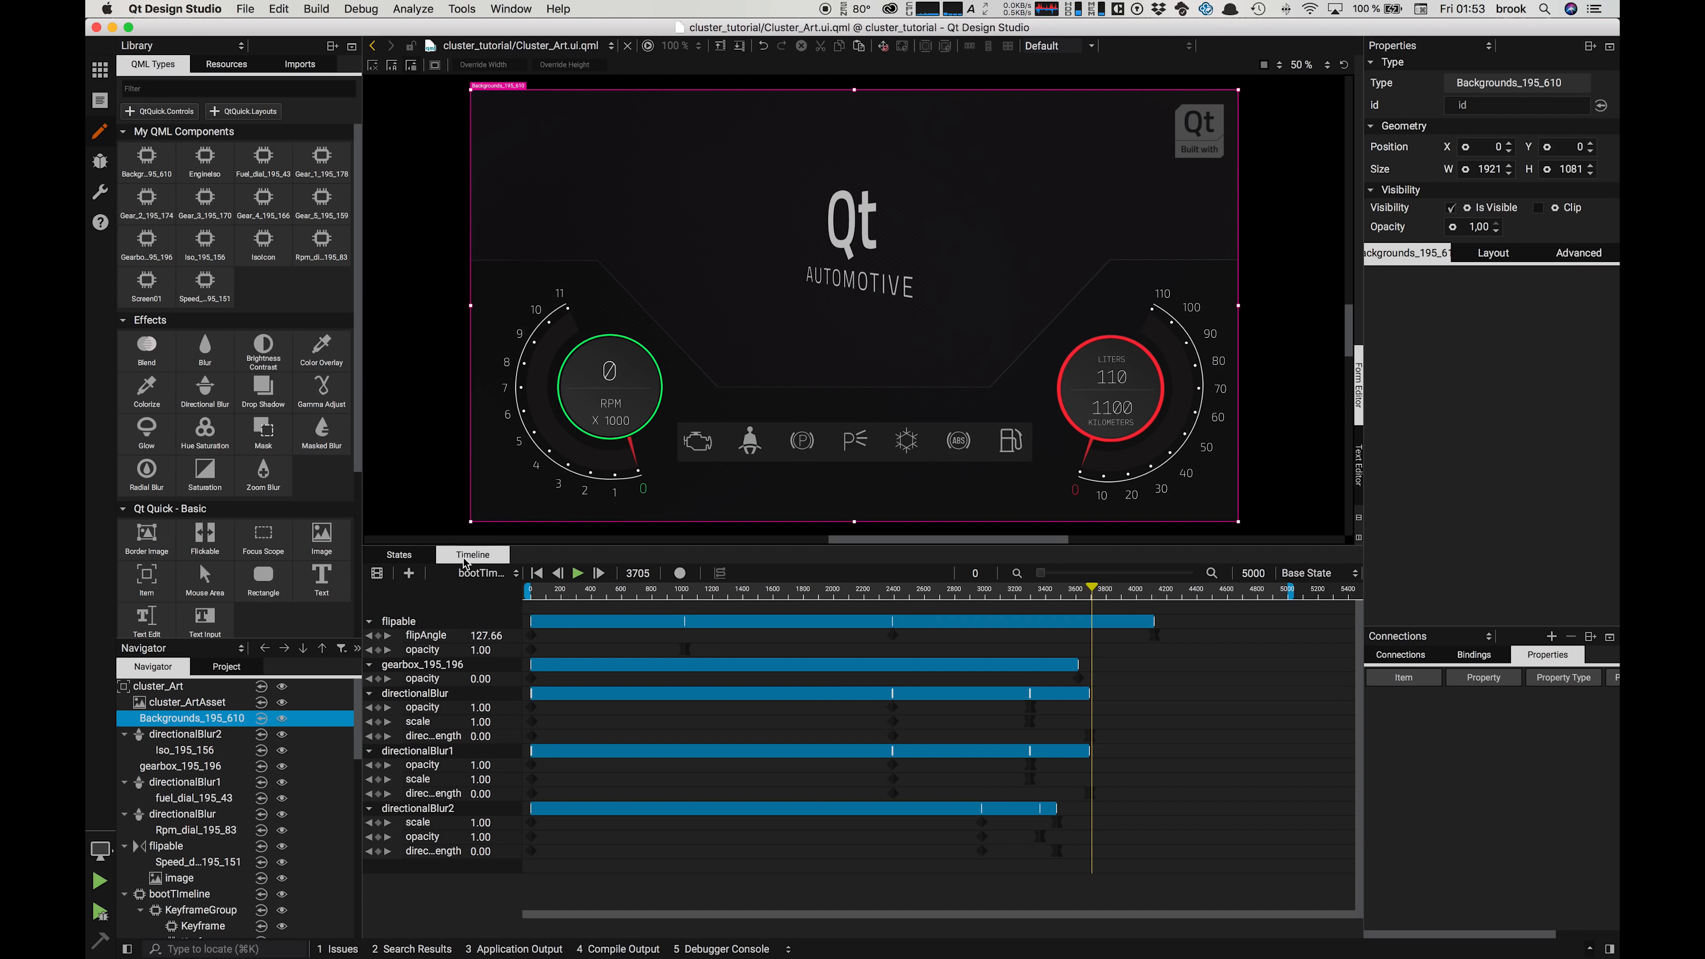
drag(1096, 590, 470, 642)
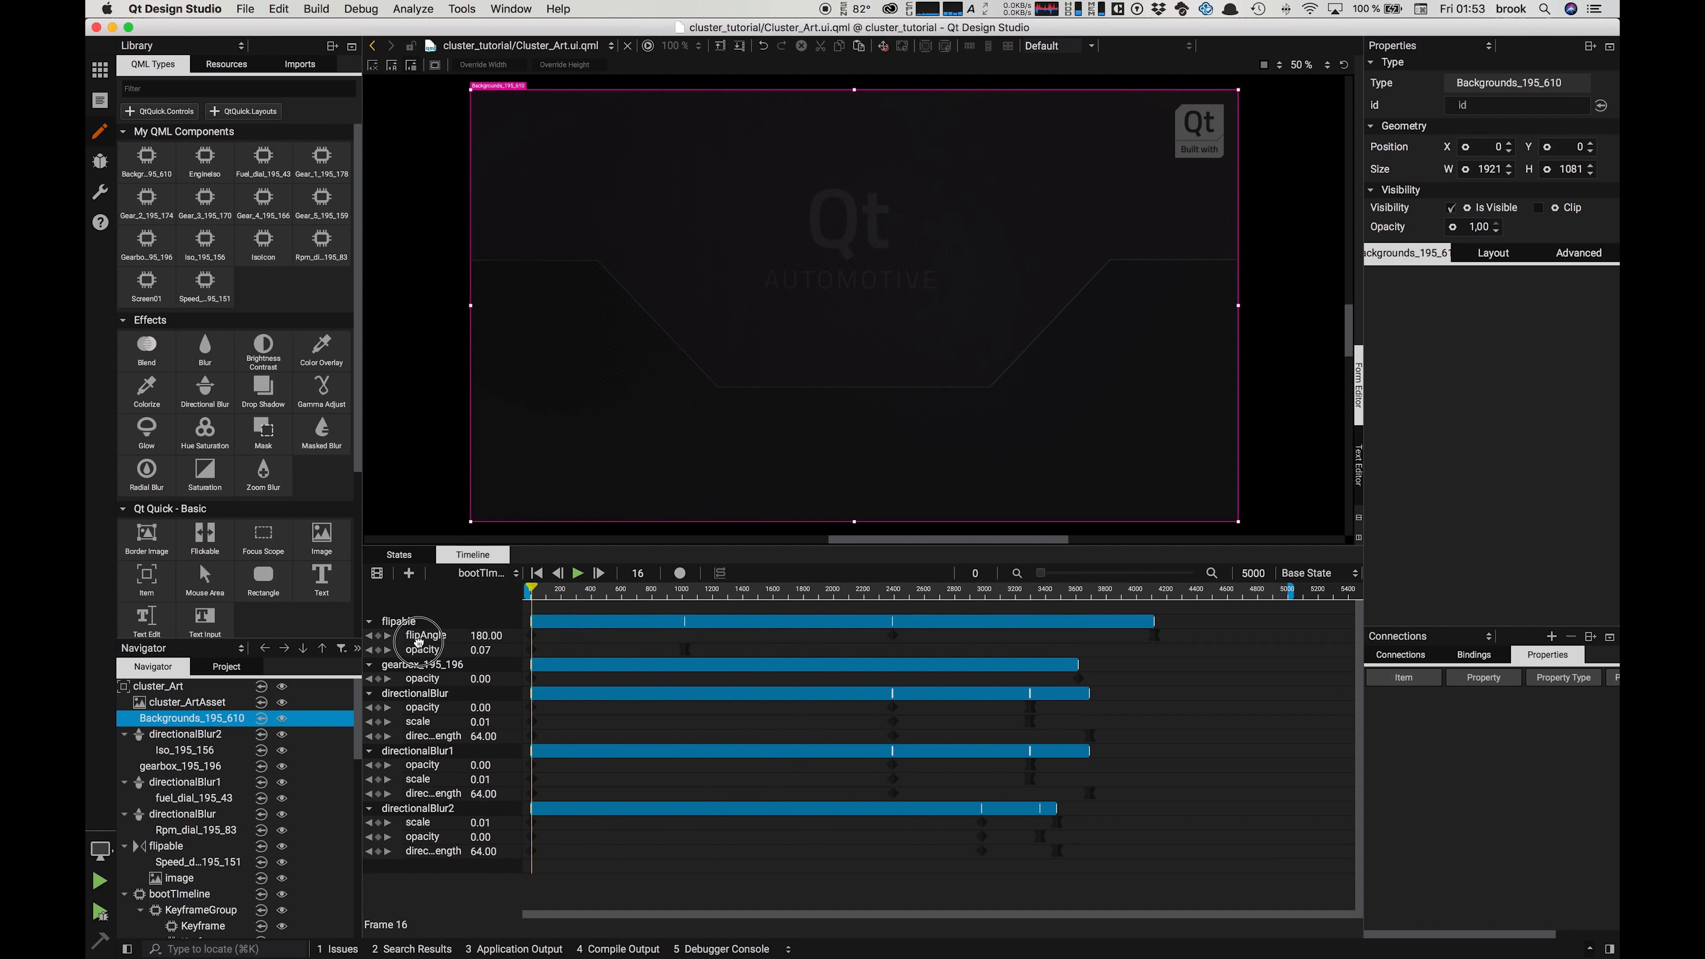